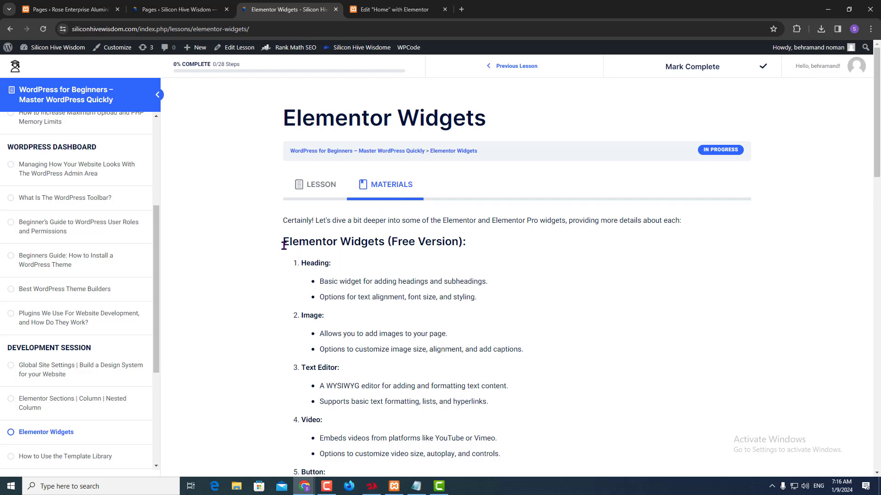
- Read through the lesson's lists of free Elementor widgets and paid Elementor Pro widgets
drag(283, 246, 469, 244)
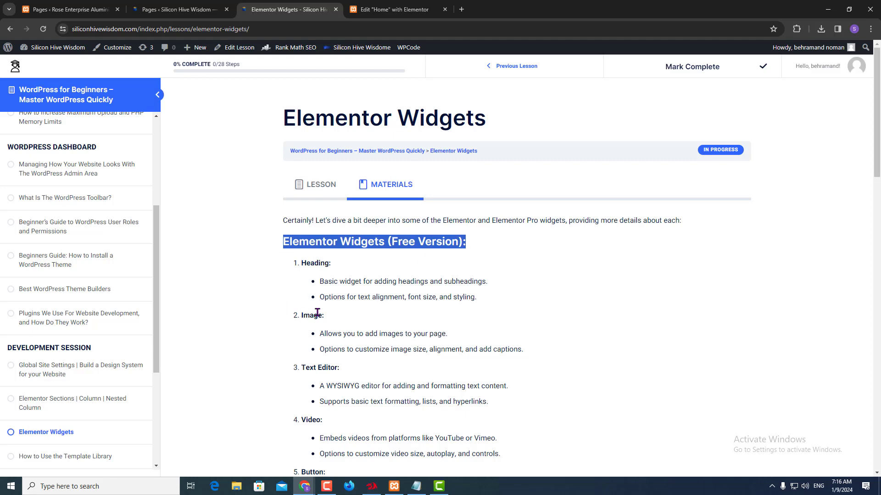
drag(306, 263, 319, 264)
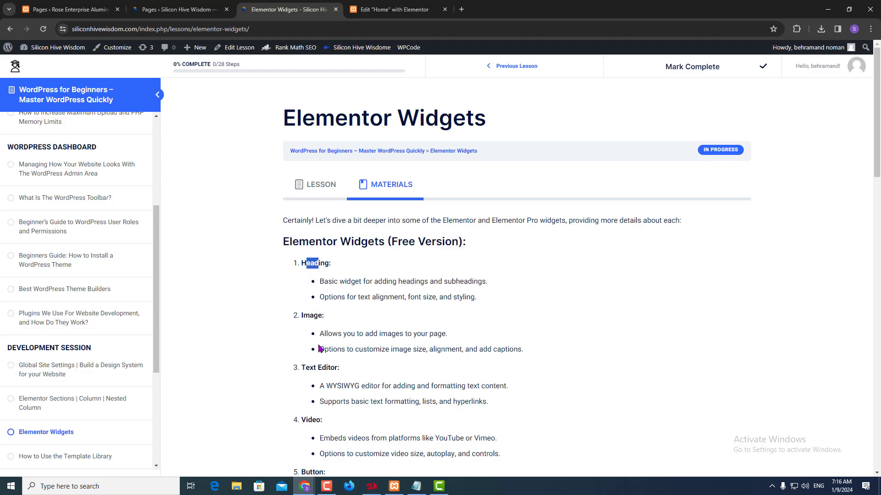
scroll(320, 348, down, 3)
scroll(319, 349, down, 3)
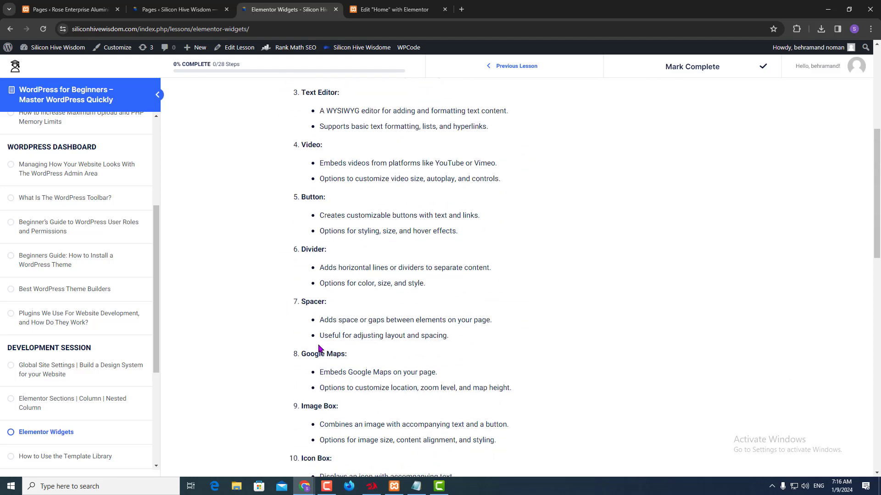
scroll(330, 351, down, 3)
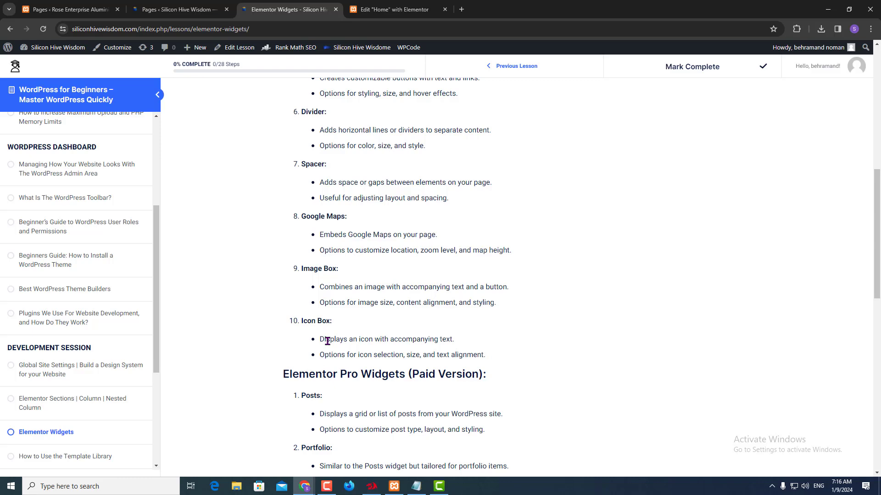
scroll(327, 340, down, 3)
drag(292, 236, 478, 238)
drag(324, 259, 311, 260)
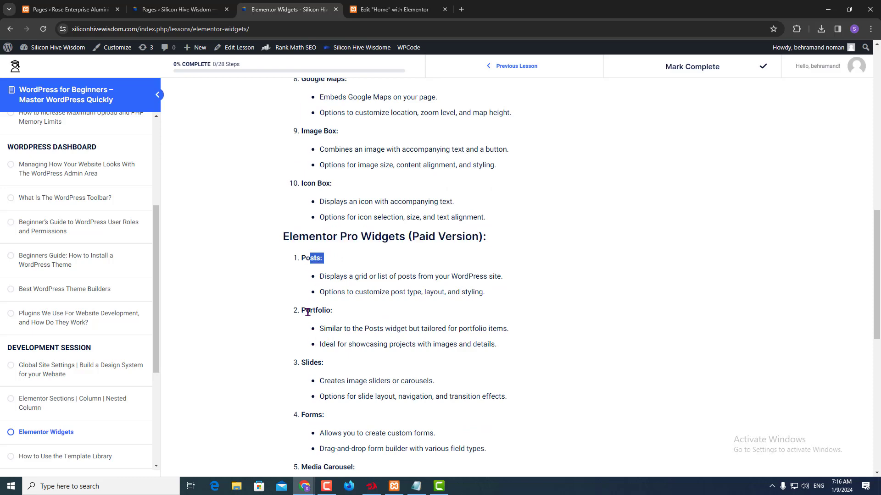
drag(300, 313, 321, 314)
scroll(315, 371, down, 6)
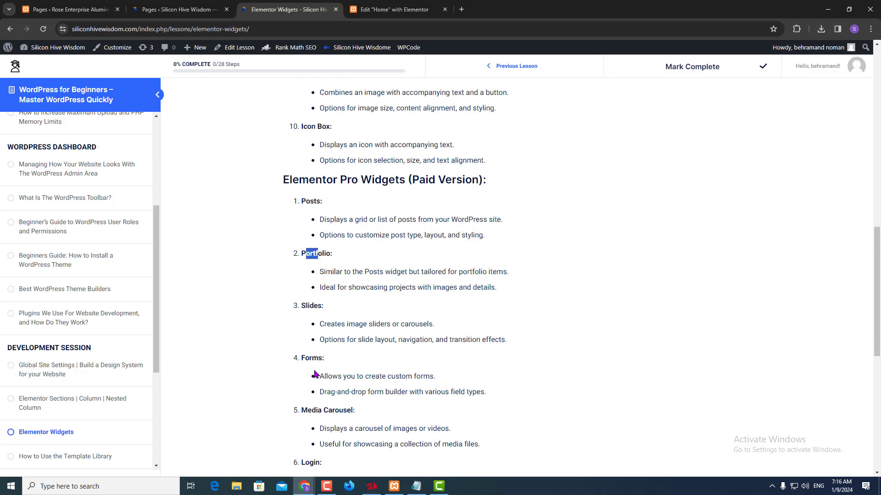
scroll(315, 374, down, 4)
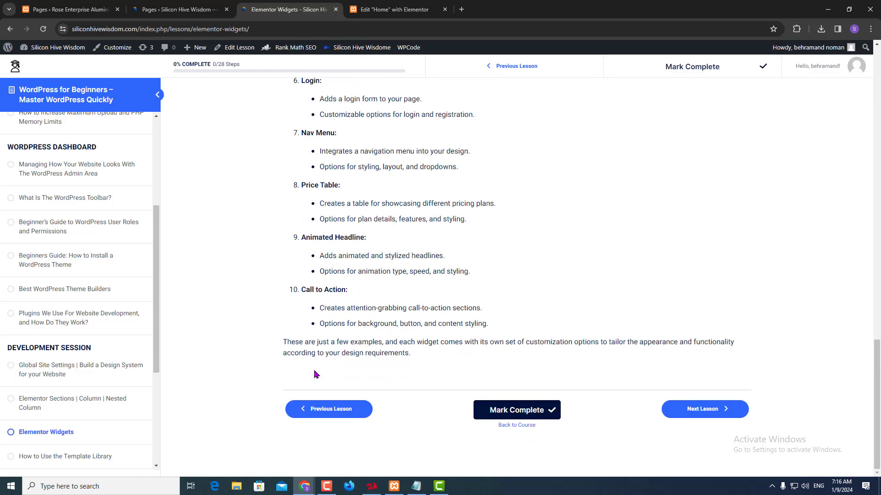
scroll(316, 374, up, 10)
- Switch to the Perdido design in Figma and look through the homepage from the hero to the Why Choose Us section
key(alt+Tab)
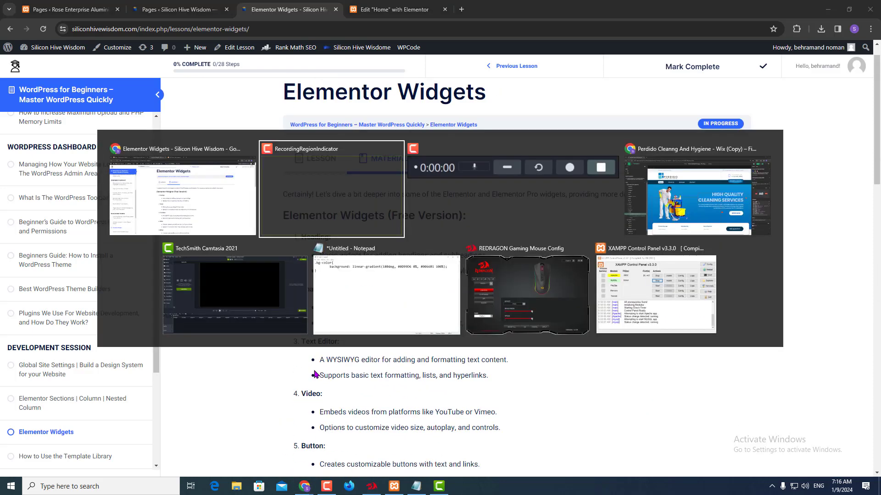
key(Tab)
key(Tab)
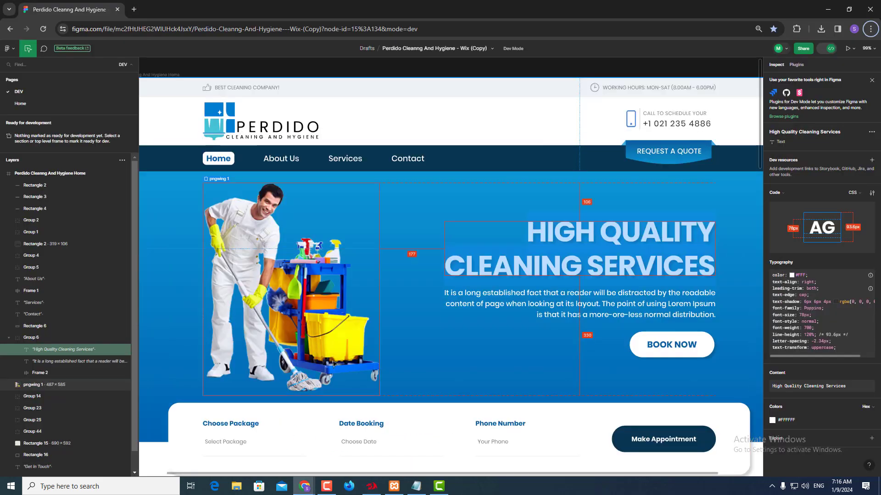
scroll(288, 297, down, 7)
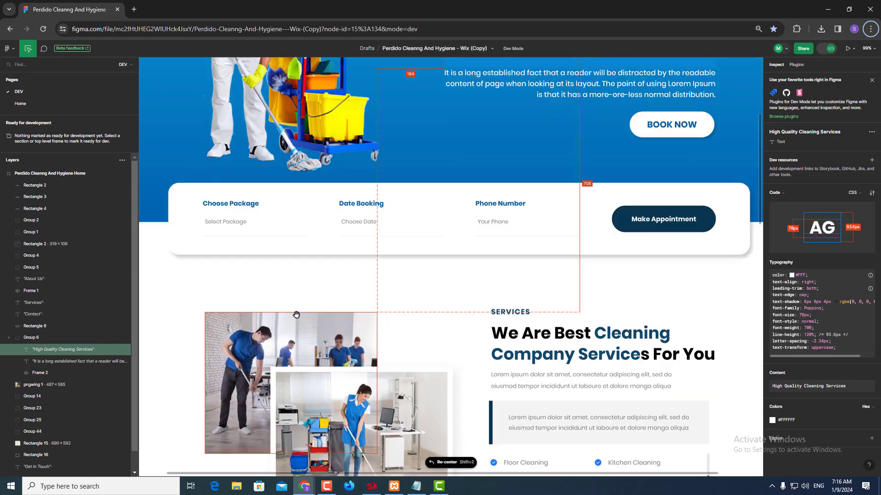
scroll(296, 318, down, 12)
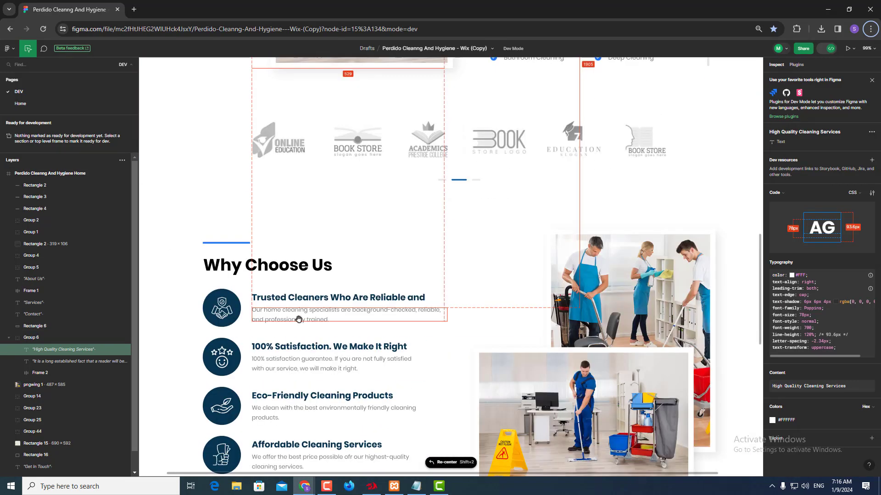
- Switch back to the WordPress browser window, check the local site's pages list and bring up the Home page's Elementor editor
key(alt+Tab)
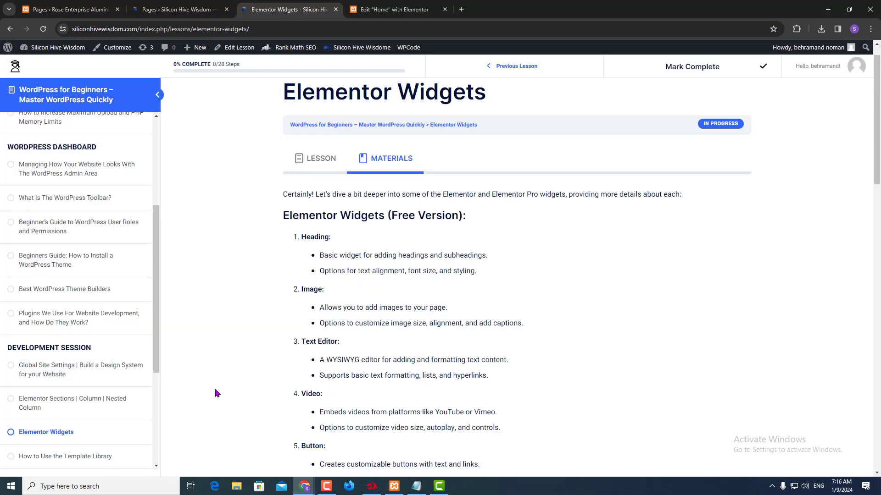
click(199, 3)
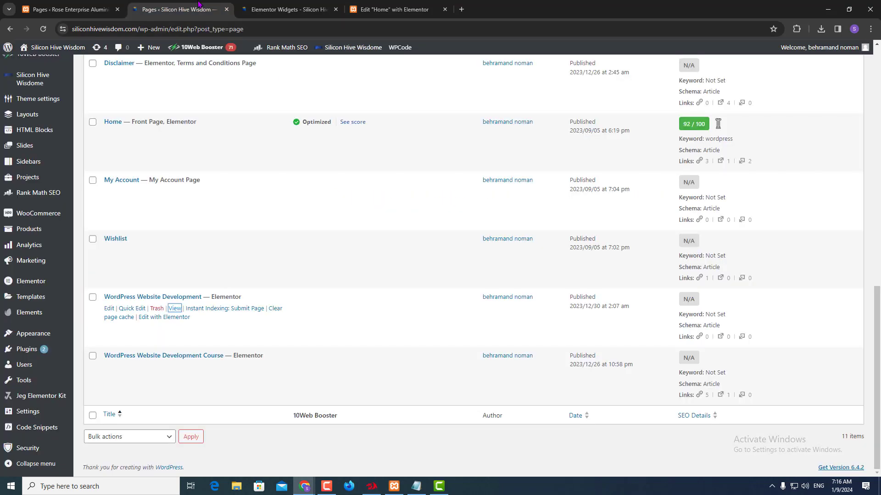
click(266, 7)
click(389, 8)
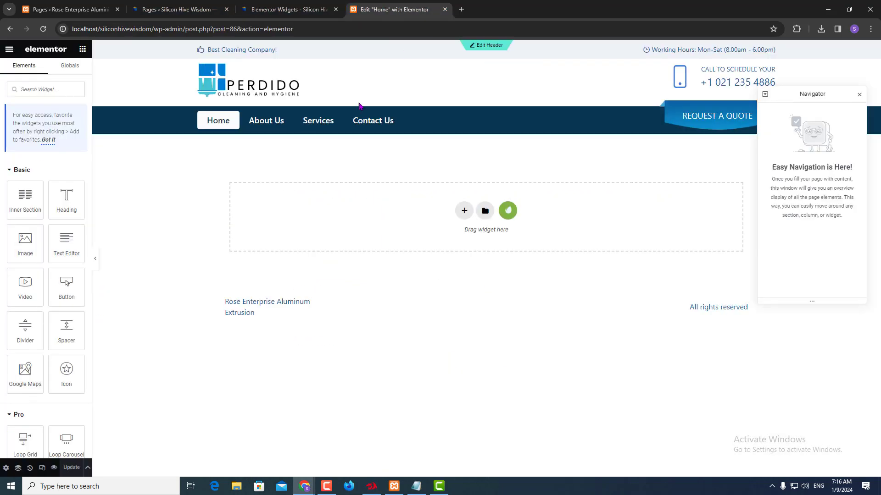
click(89, 4)
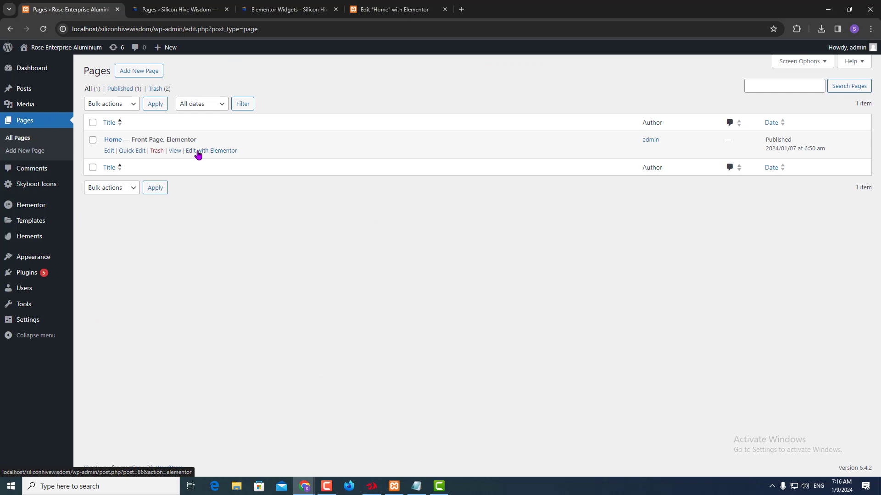
click(419, 5)
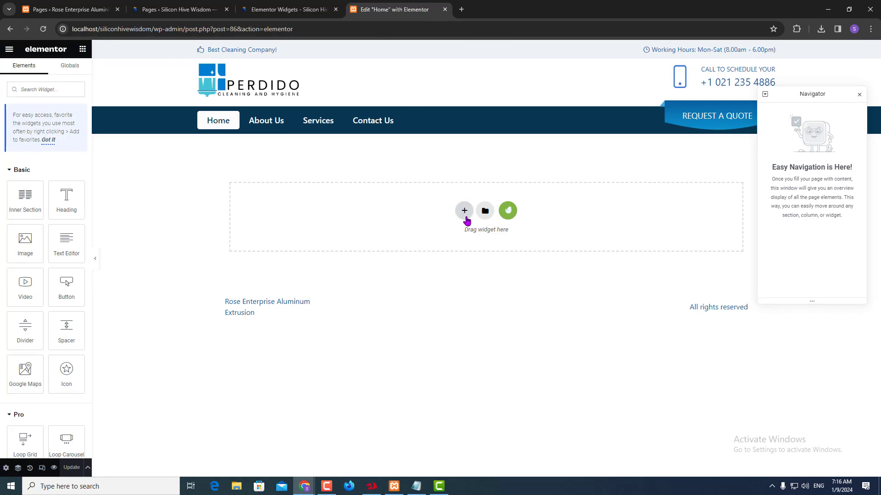
- Switch to the Figma design, select the cleaner image in the hero section and change from Dev Mode to design mode
key(alt+Tab)
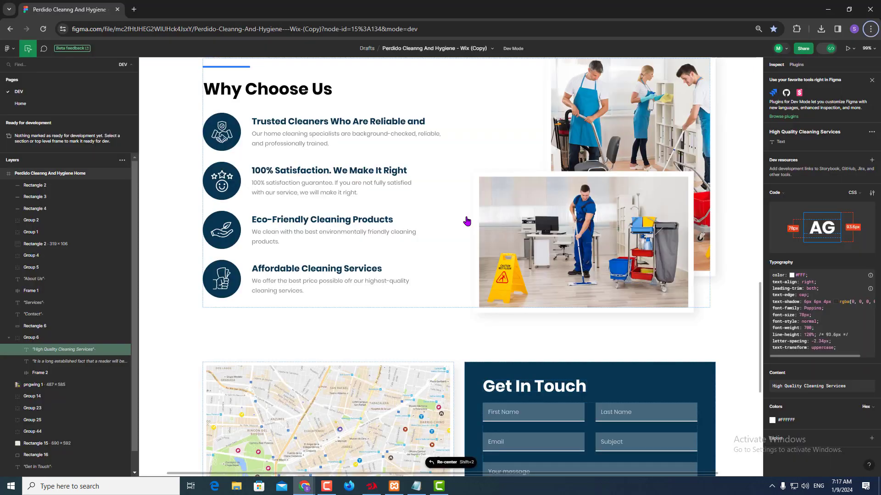
scroll(467, 221, up, 5)
scroll(467, 221, up, 10)
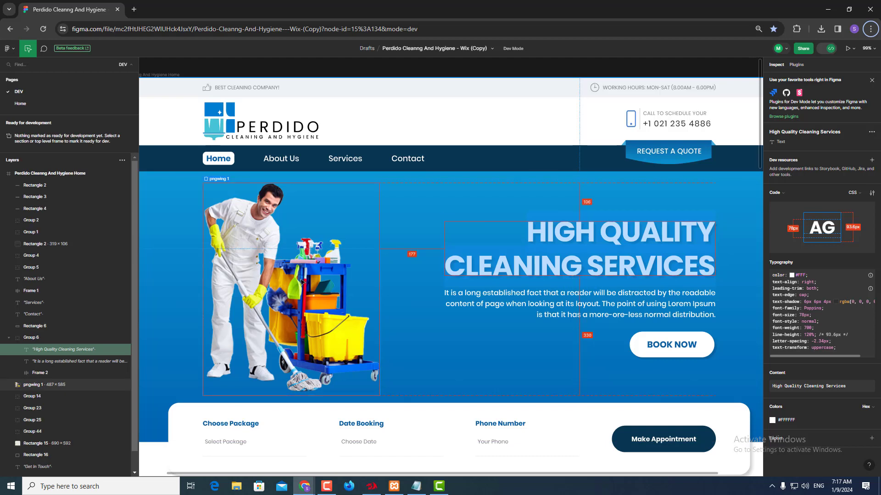
click(298, 259)
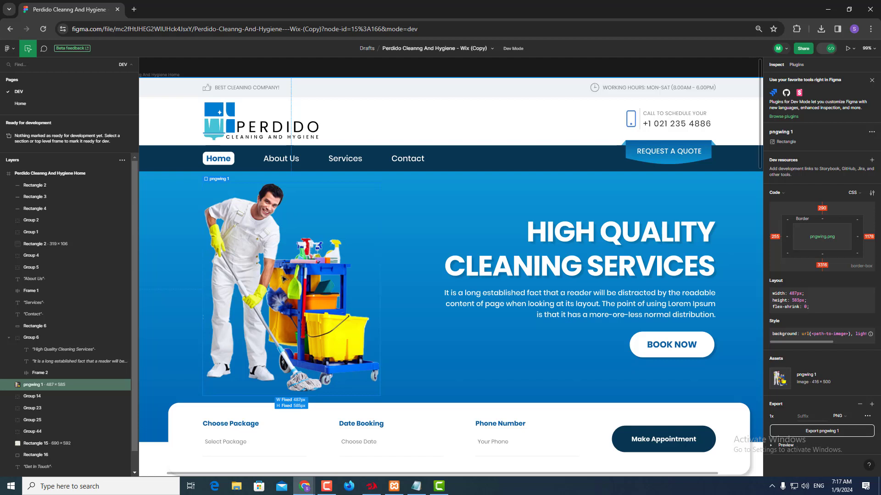
click(492, 50)
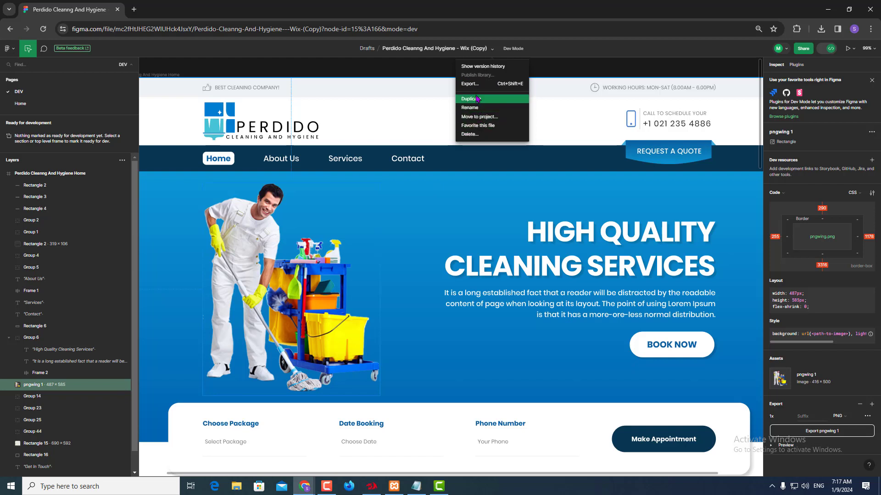
click(390, 111)
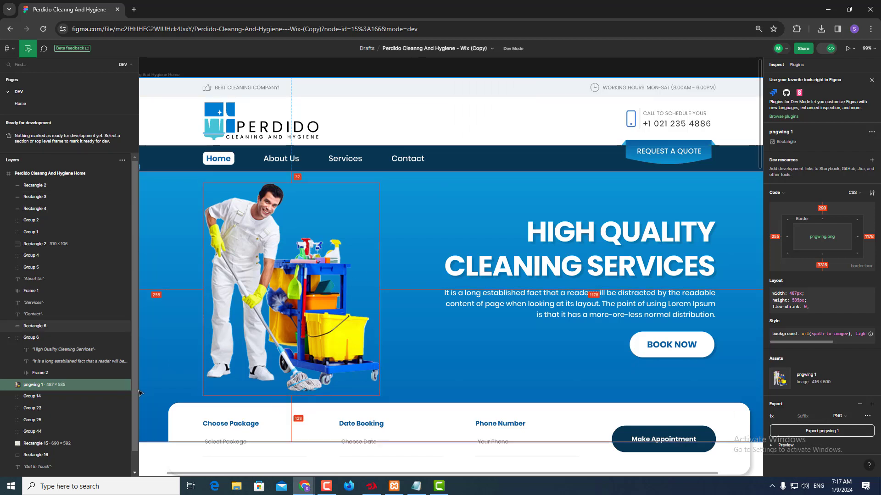
click(825, 50)
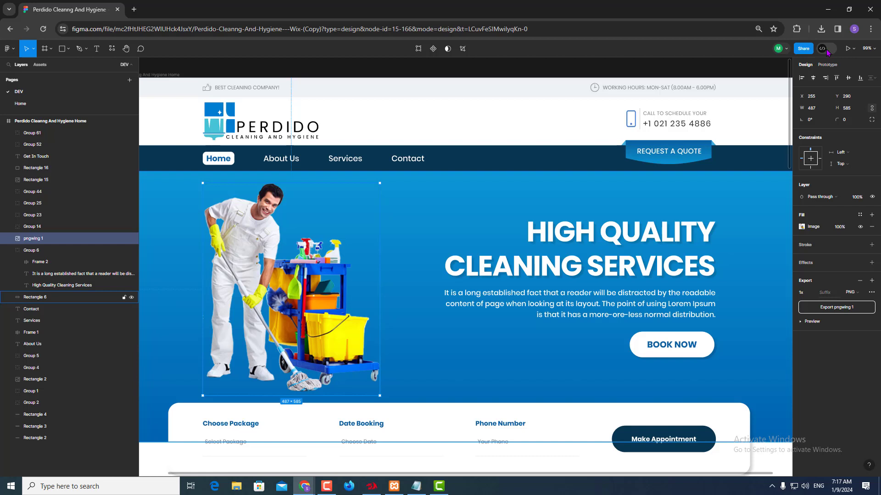
click(827, 50)
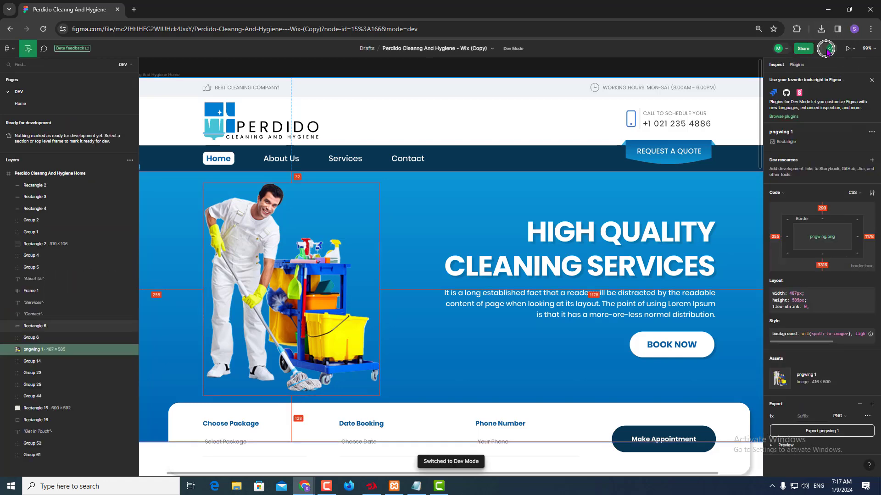
click(827, 50)
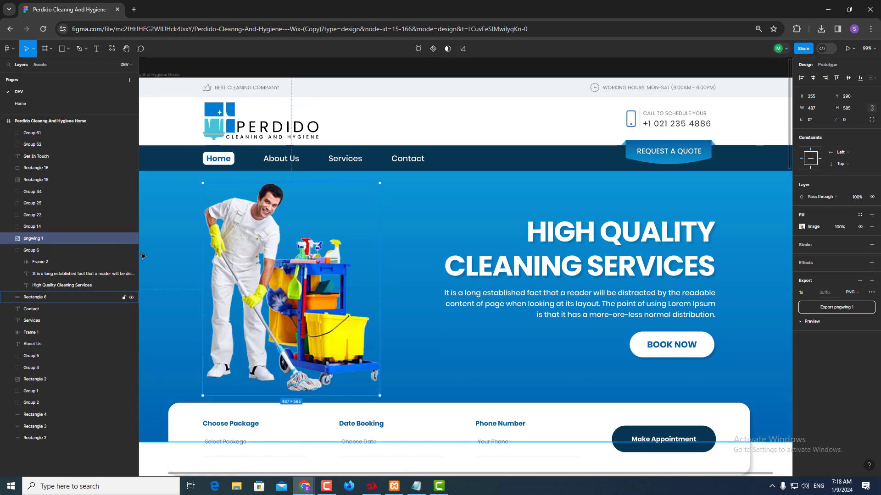
- Hide and show the pngwing 1 layer to identify the cleaner image, and export it as a PNG at 1x
click(131, 239)
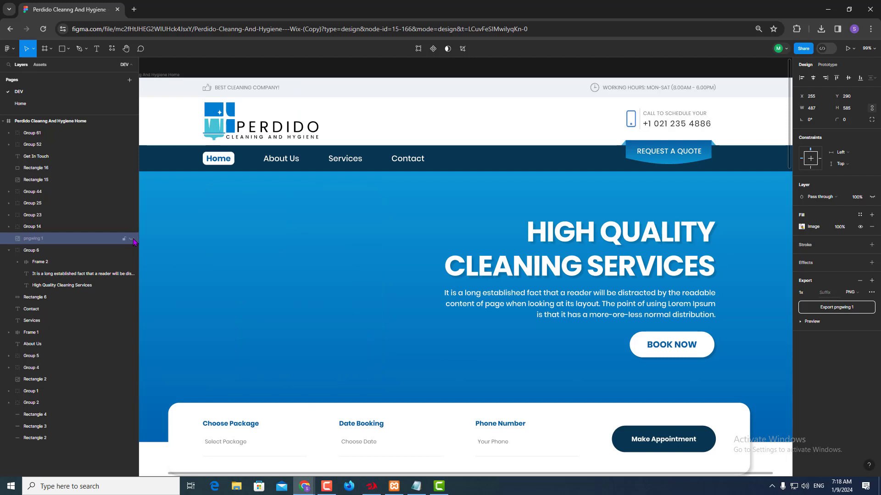
key(ctrl)
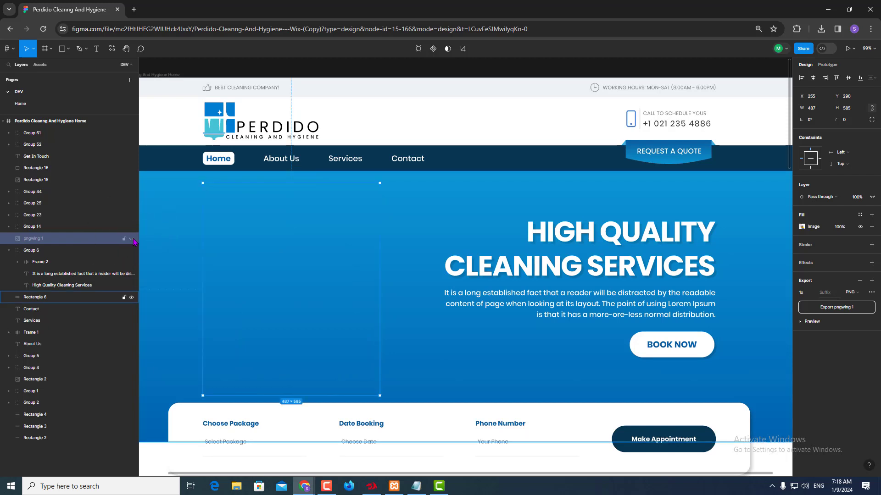
click(131, 239)
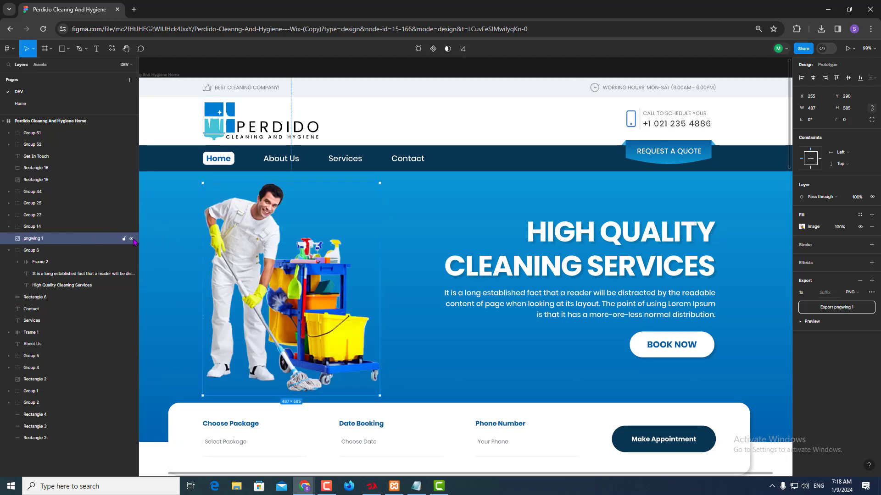
click(845, 312)
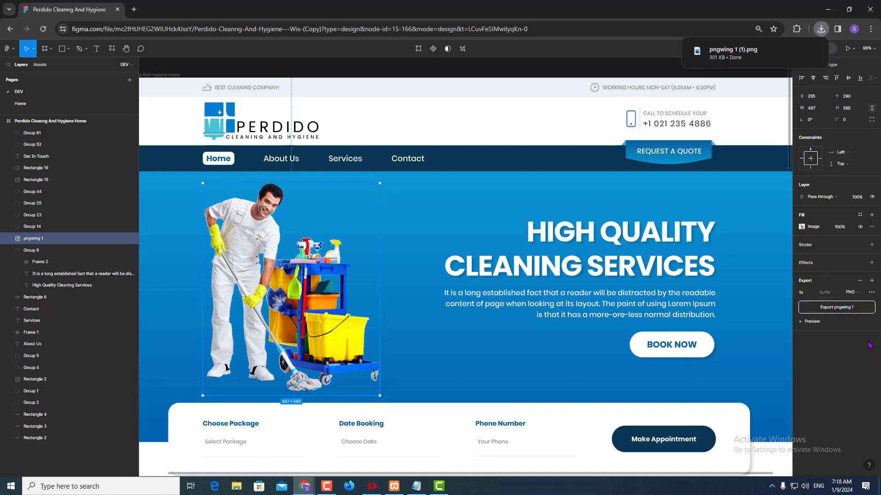
- Export the hero's blue gradient background, Rectangle 6, as a JPG at 1x and switch back to the Elementor editor
click(433, 216)
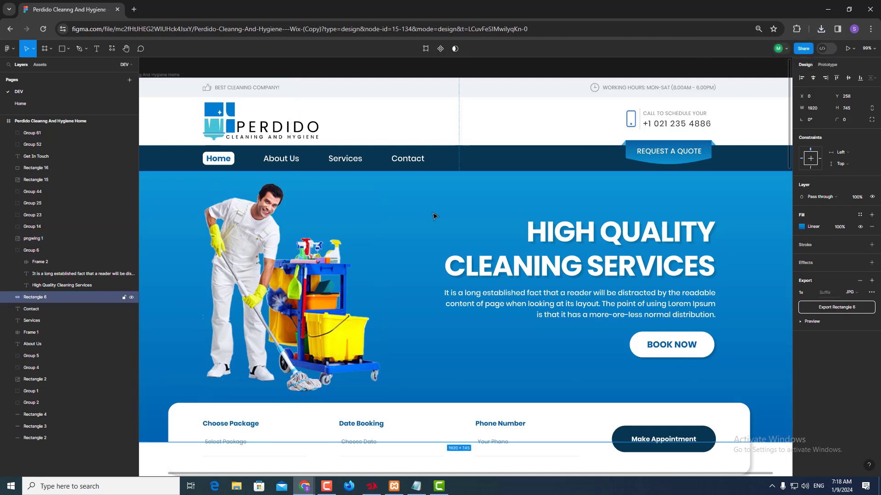
click(131, 298)
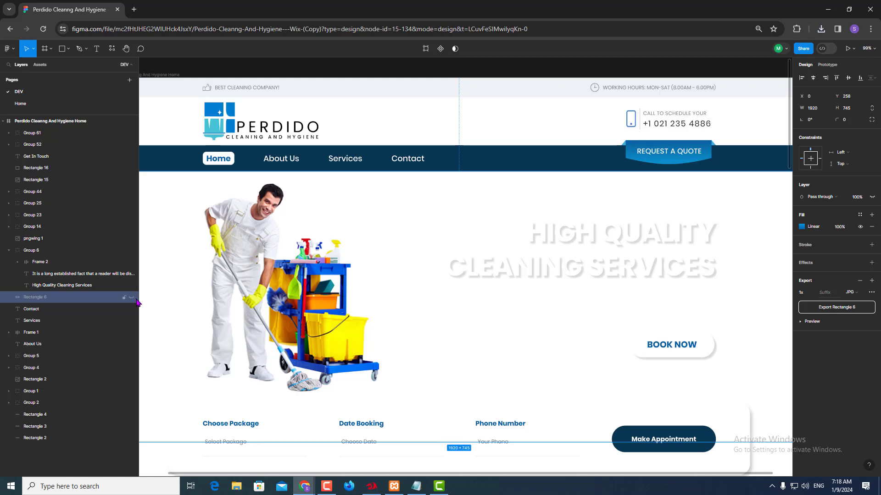
click(131, 298)
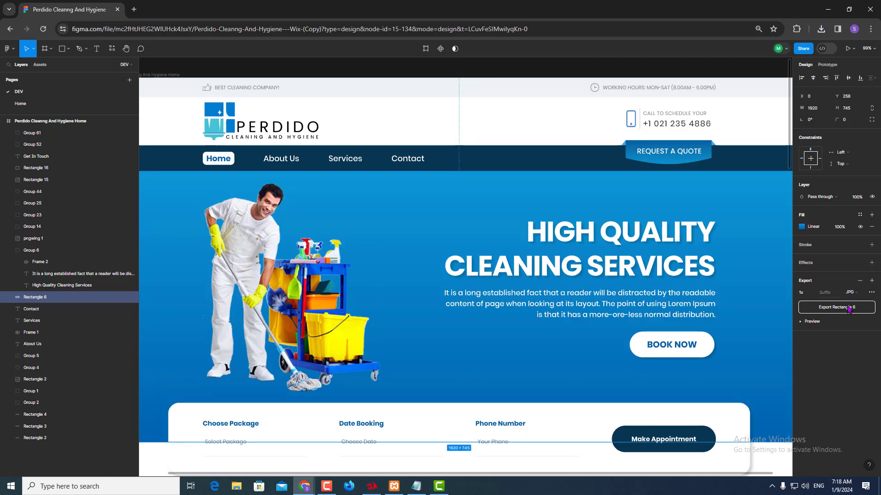
click(857, 297)
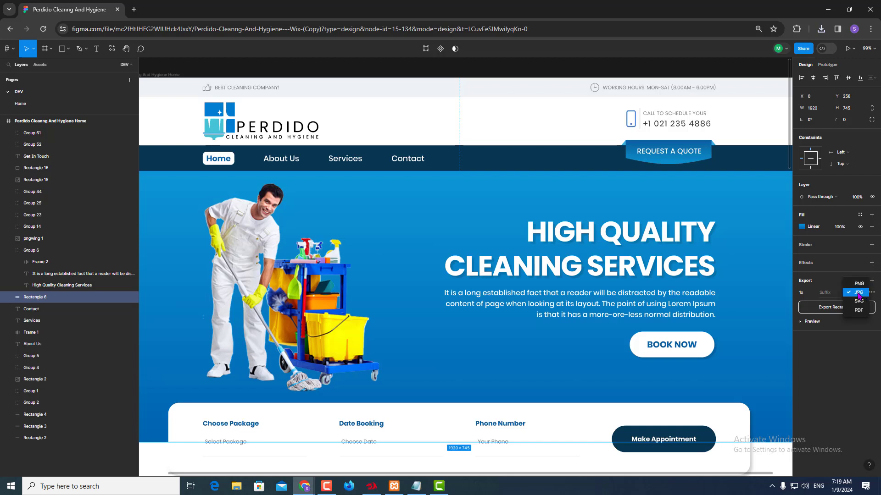
click(858, 294)
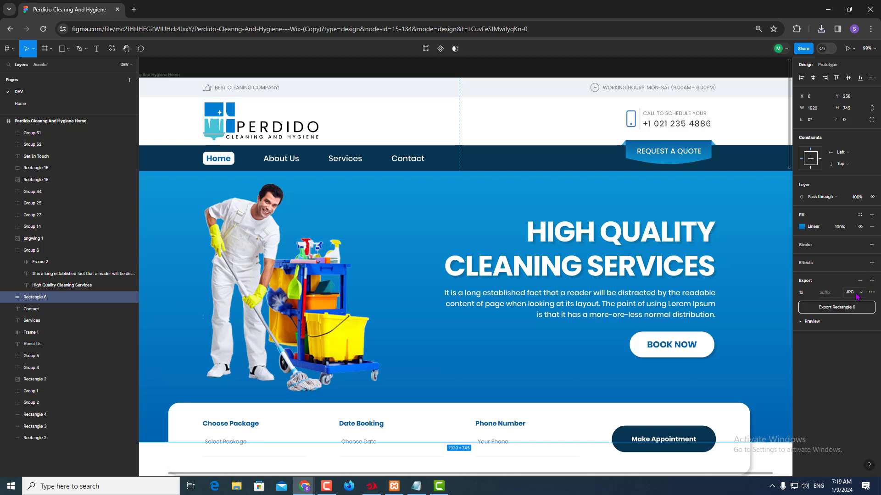
click(835, 307)
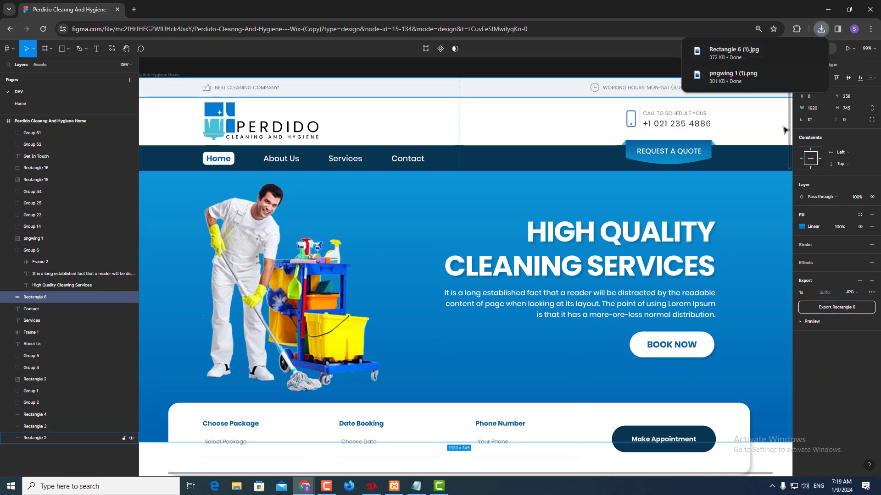
key(alt+Tab)
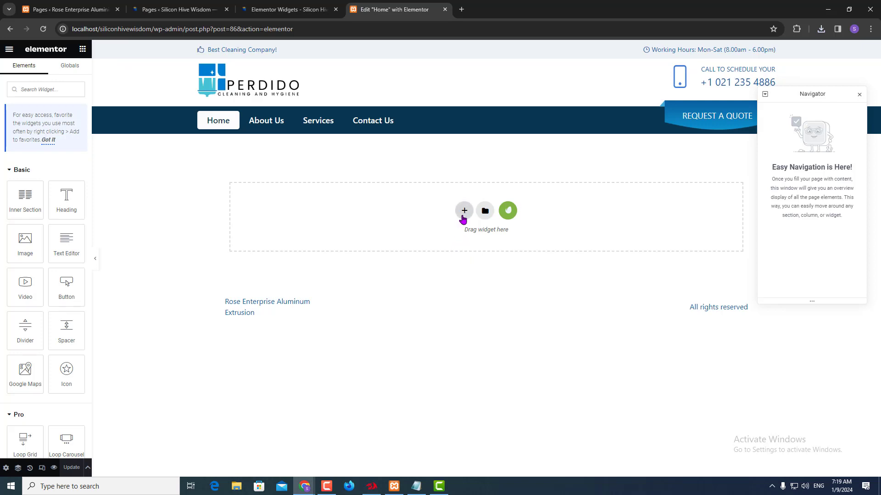
- Add a single-column section and give it a classic background using the image Rectangle-6.jpg from the media library
click(464, 211)
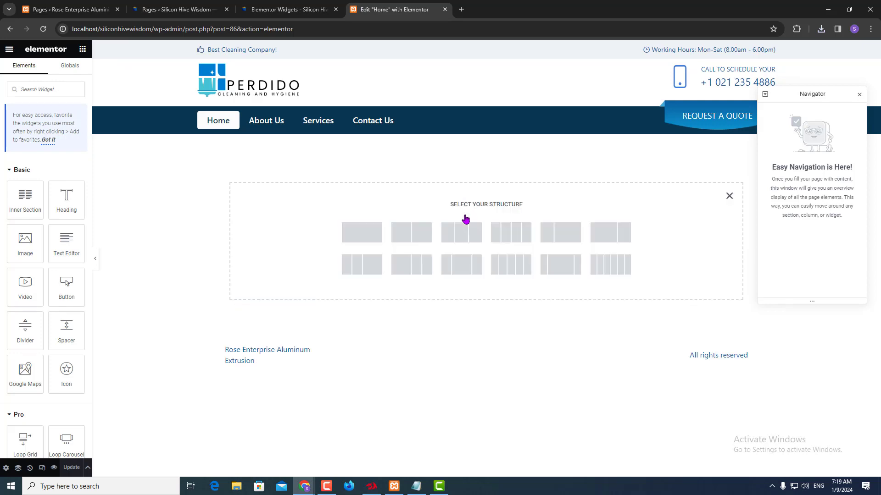
click(357, 230)
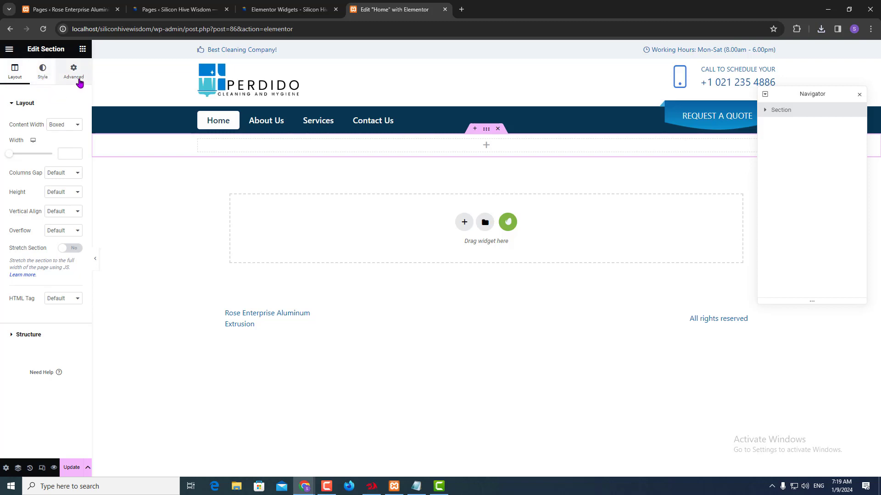
click(42, 78)
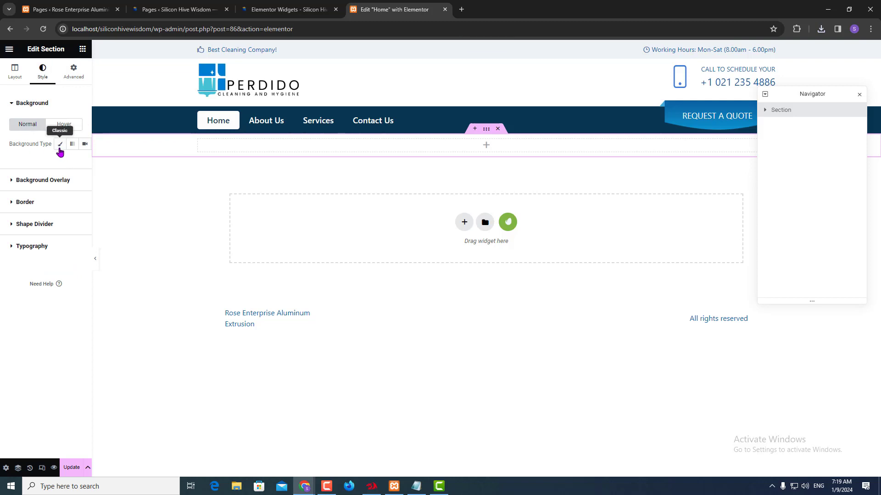
click(60, 145)
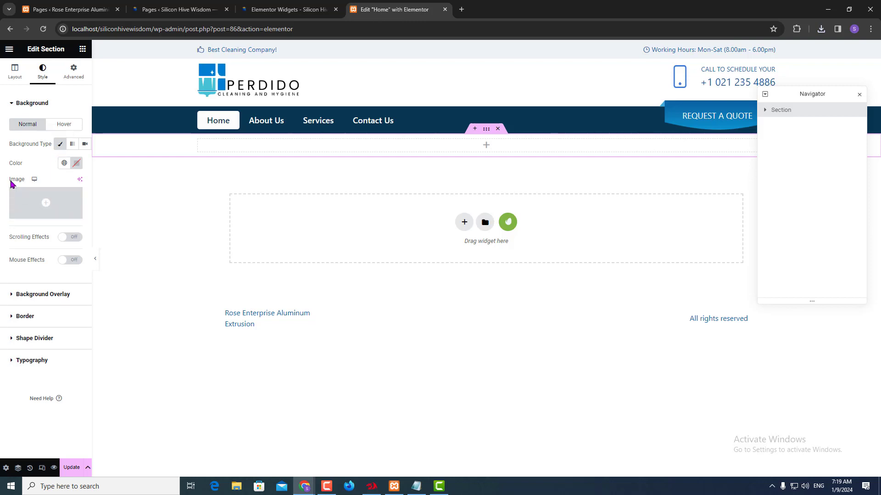
drag(10, 180, 26, 183)
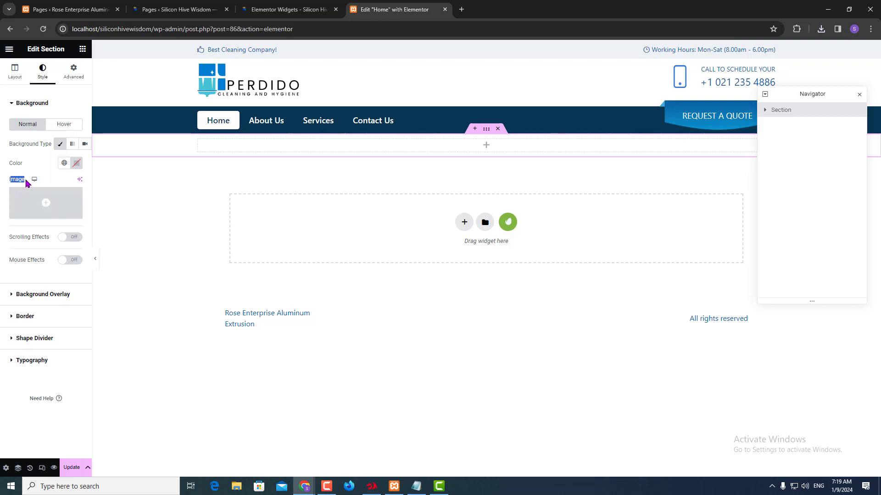
click(41, 209)
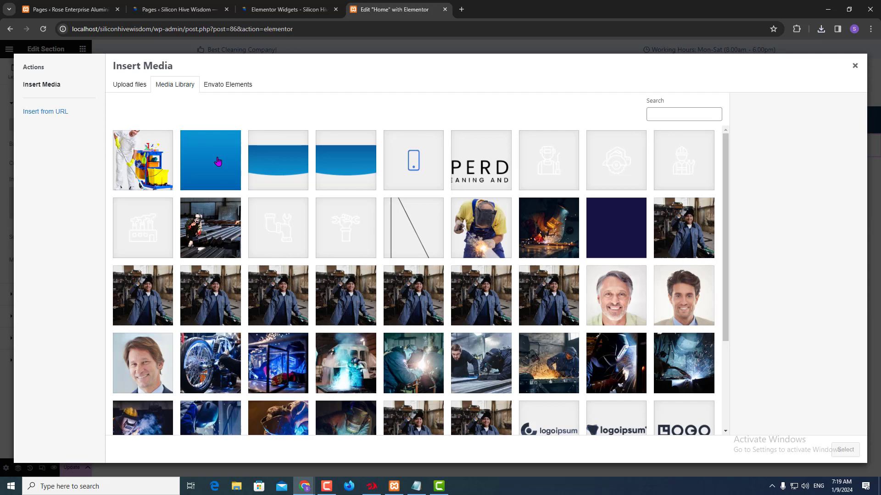
click(196, 169)
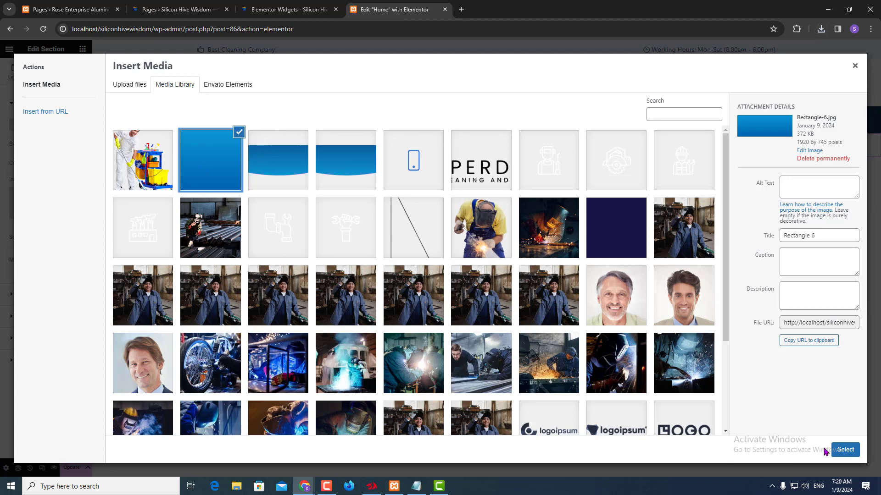
click(843, 450)
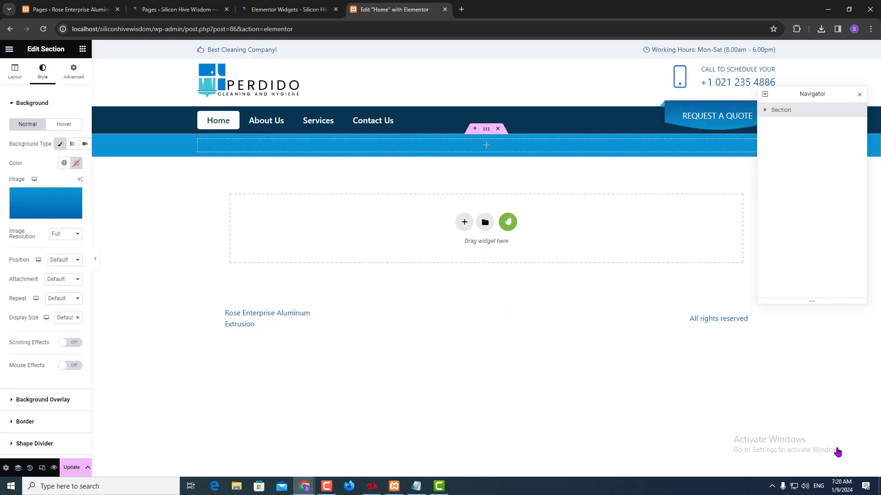
- Reopen the section's background image in the media library to check its pixel dimensions, and close the library
click(29, 195)
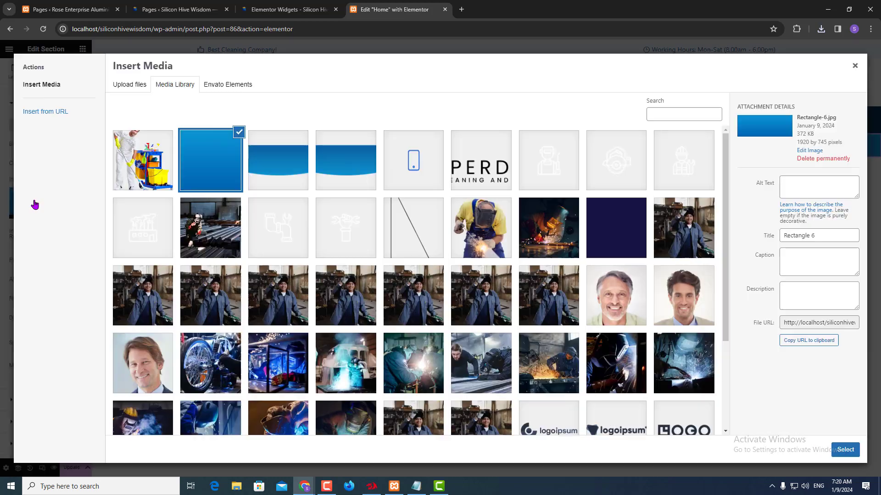
drag(817, 142, 829, 143)
click(855, 67)
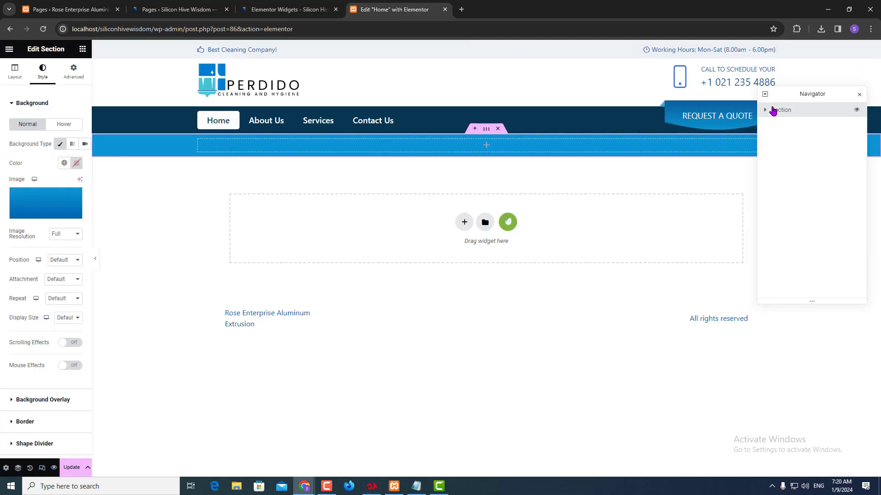
- Set the section's height to Min Height with a minimum of 745 px and update the page
click(15, 78)
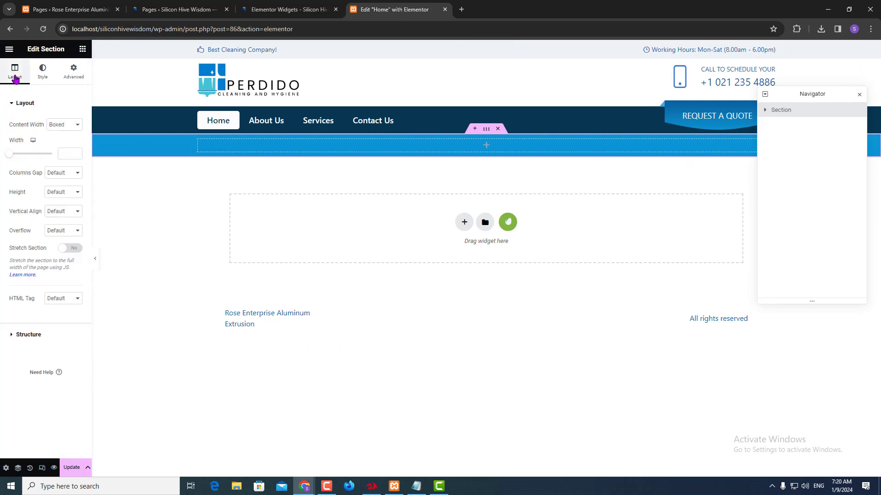
click(70, 197)
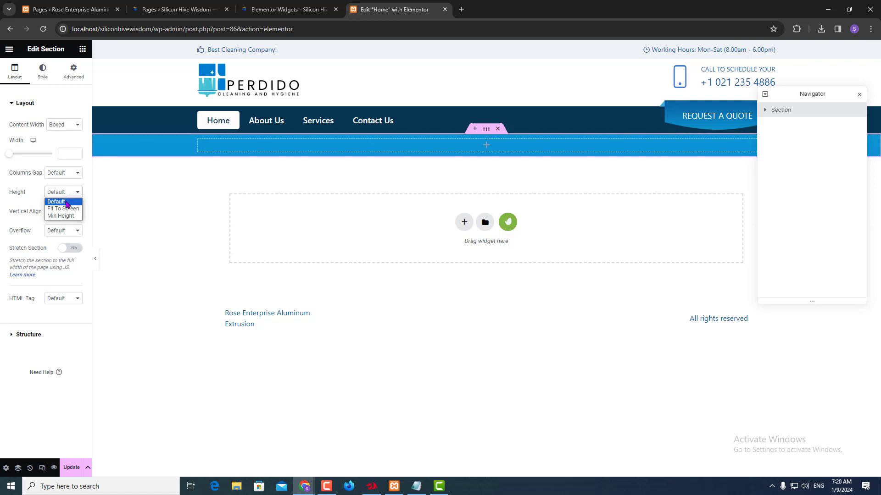
click(64, 216)
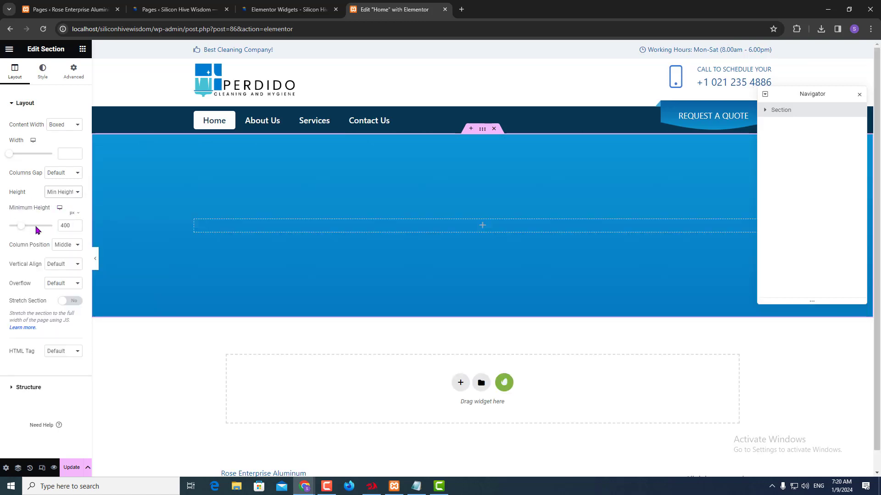
double_click(67, 228)
text(745)
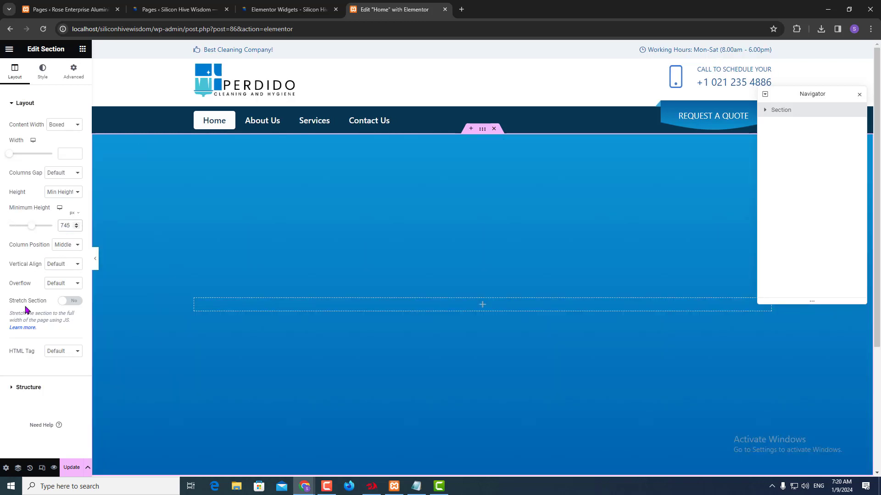
click(73, 470)
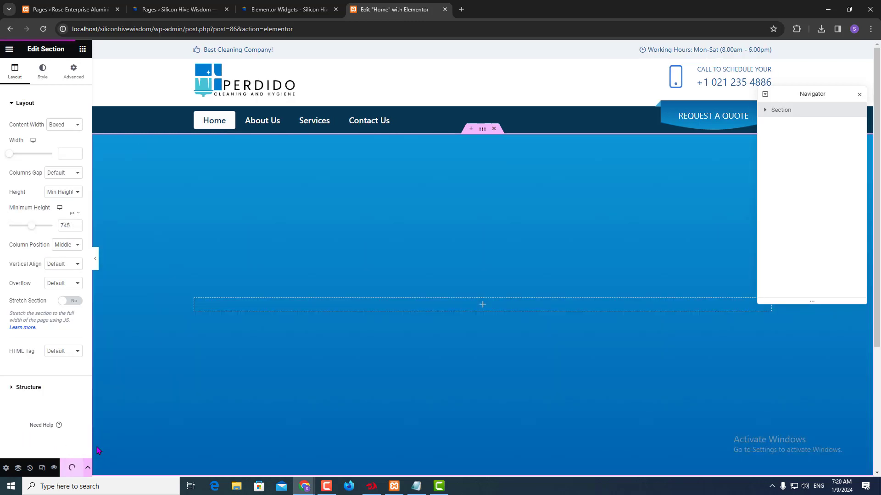
- Check the hero layout in the Figma design, return to Elementor and duplicate the section's column
key(alt+Tab)
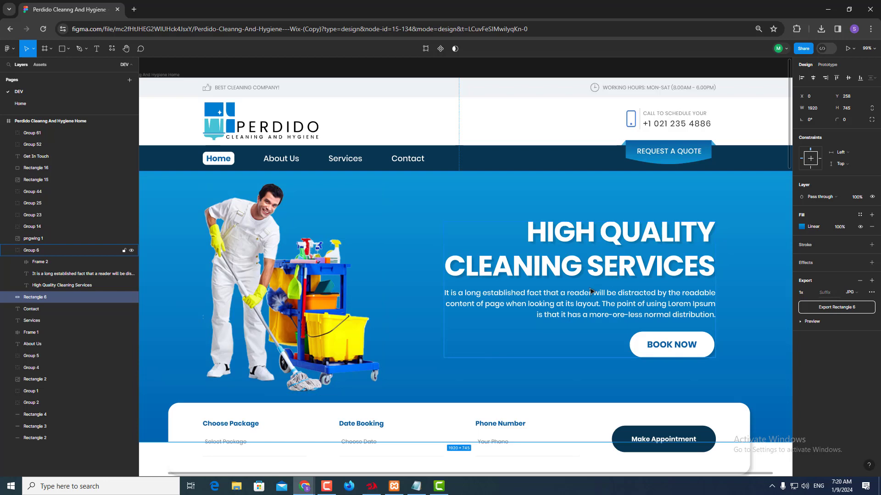
key(alt+Tab)
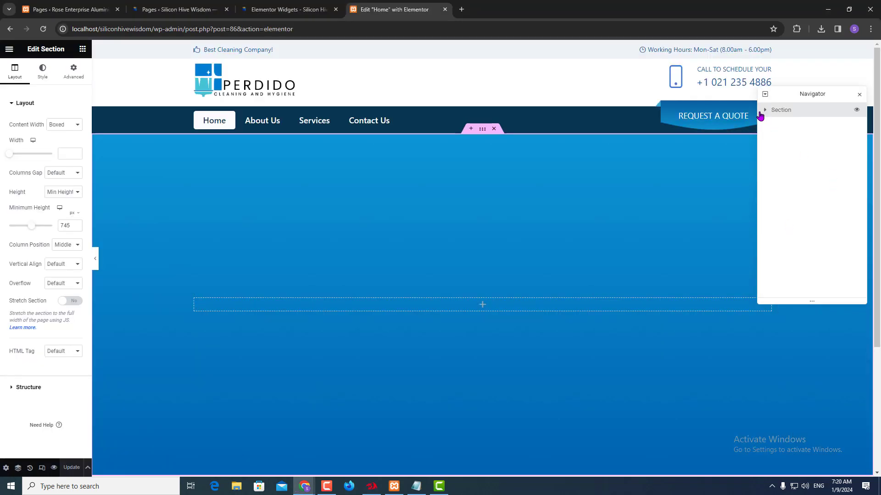
click(766, 110)
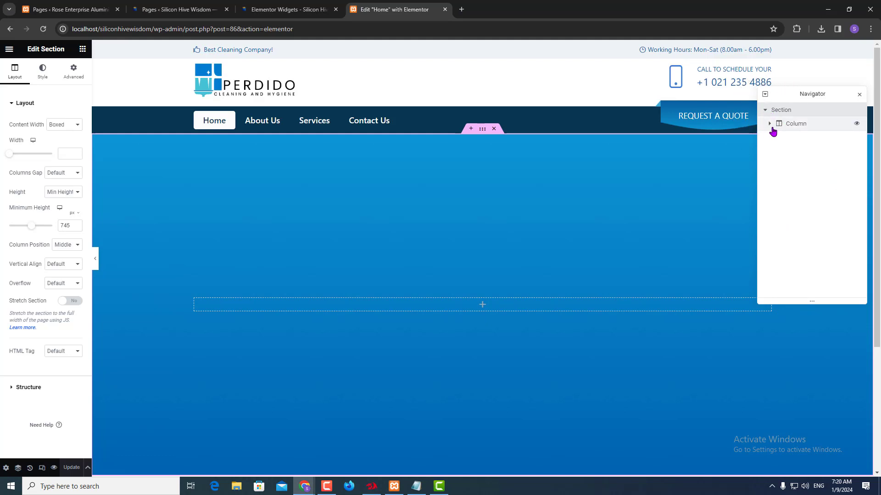
click(770, 125)
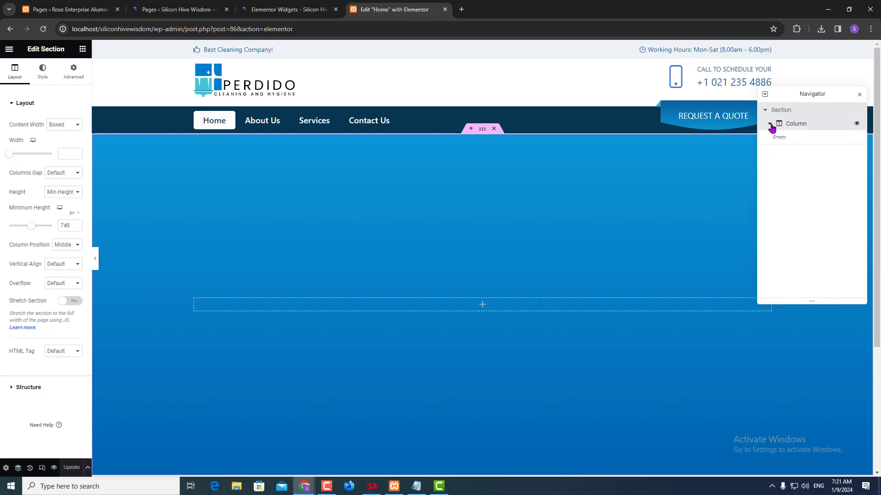
click(770, 125)
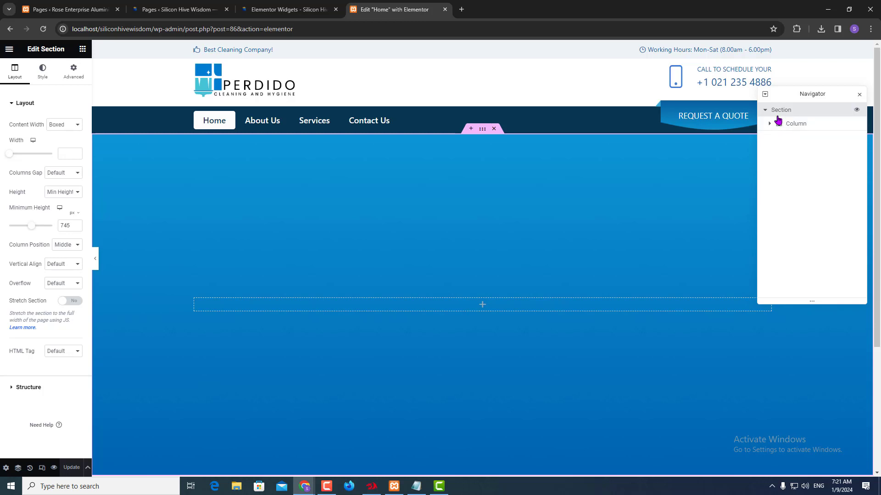
right_click(786, 129)
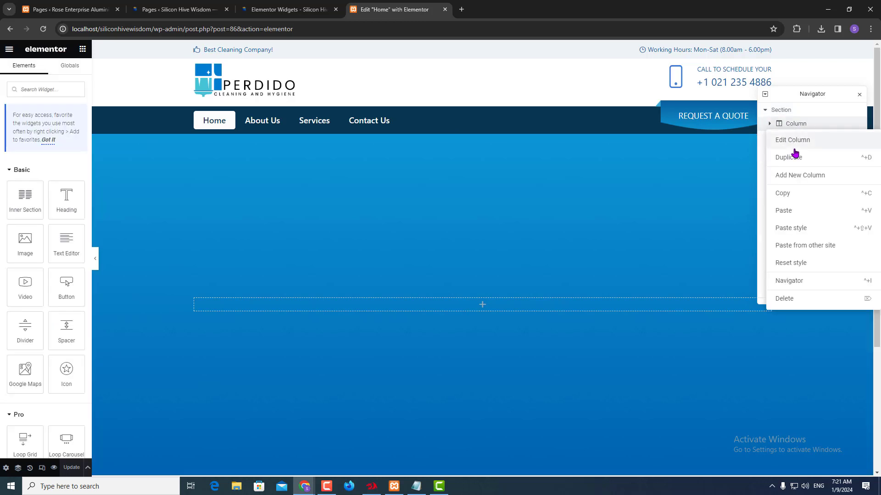
click(792, 157)
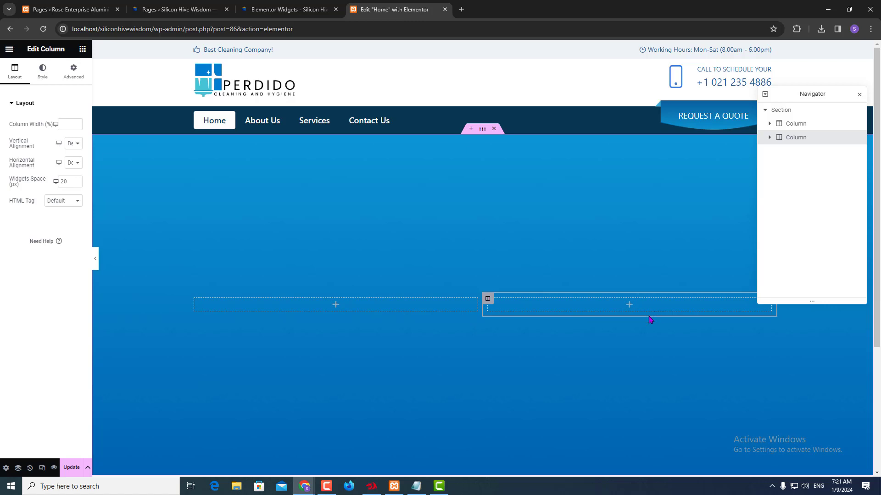
- Place an Image widget showing pngwing-1.png in the first column and a Heading widget in the second column
click(82, 49)
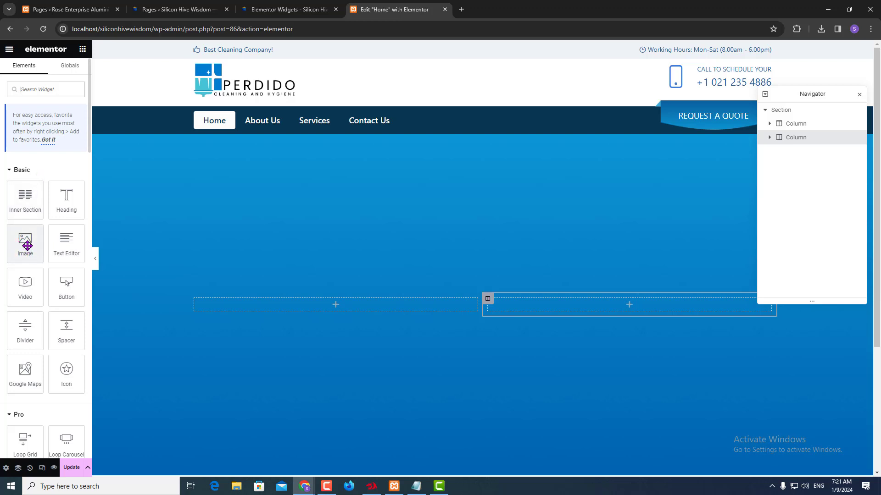
drag(27, 246, 341, 304)
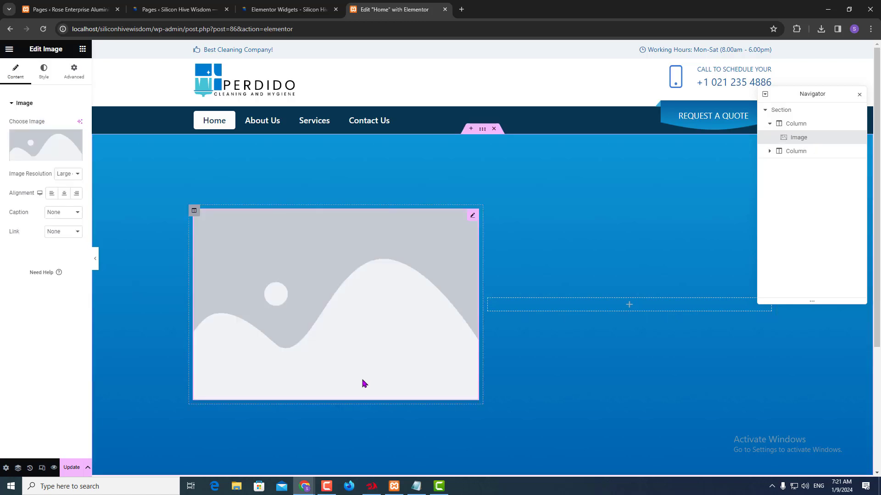
click(48, 156)
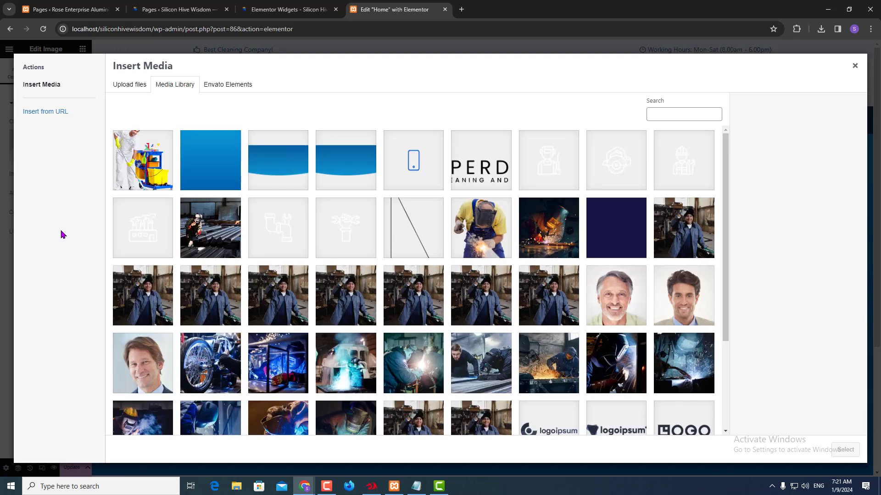
click(155, 172)
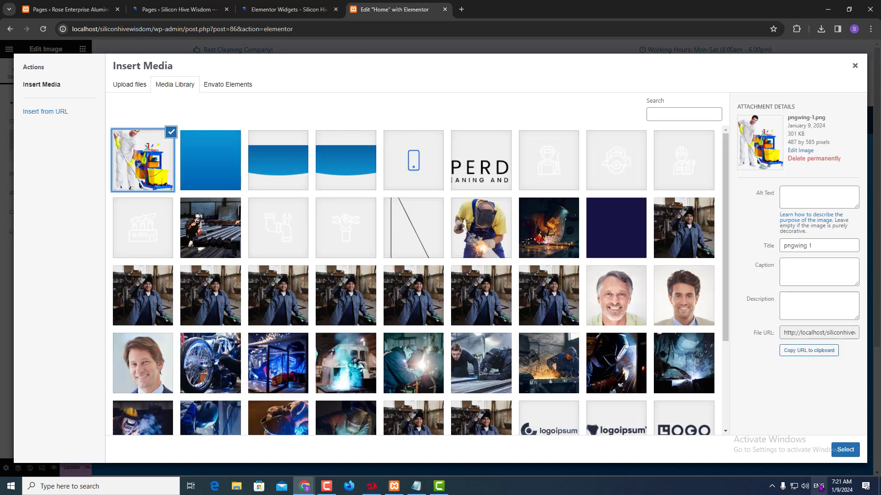
click(845, 451)
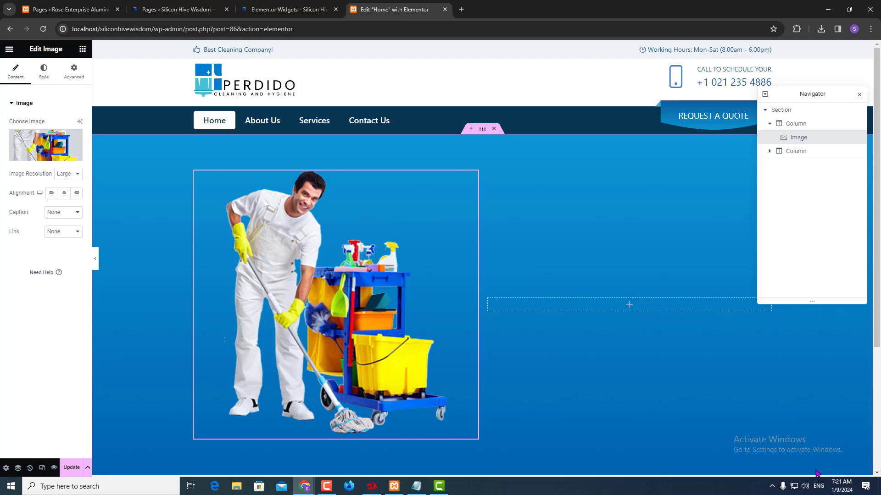
click(82, 50)
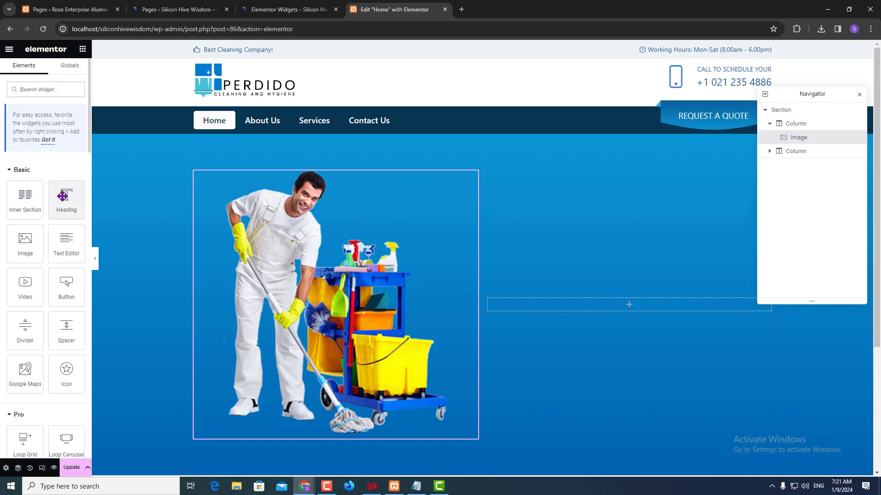
drag(62, 197, 596, 303)
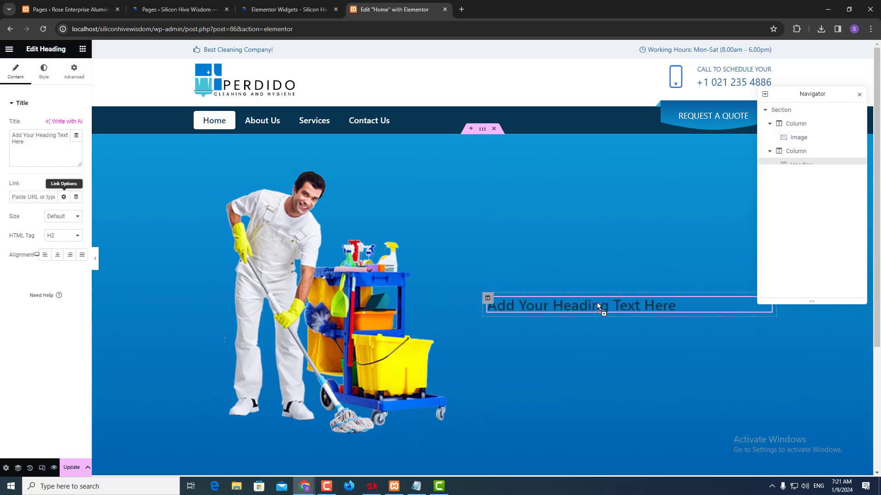
- Switch to Figma, select the whole "High Quality Cleaning Services" heading text and inspect its font size in Dev Mode
key(alt+Tab)
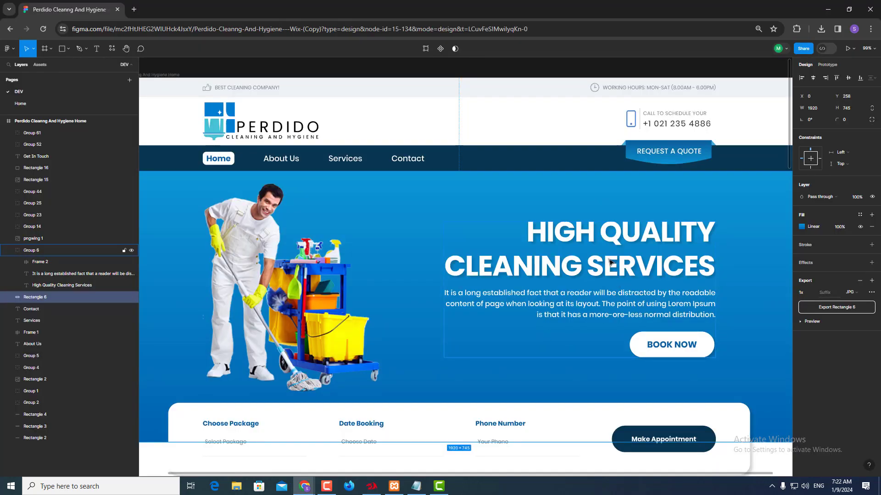
double_click(610, 263)
triple_click(610, 263)
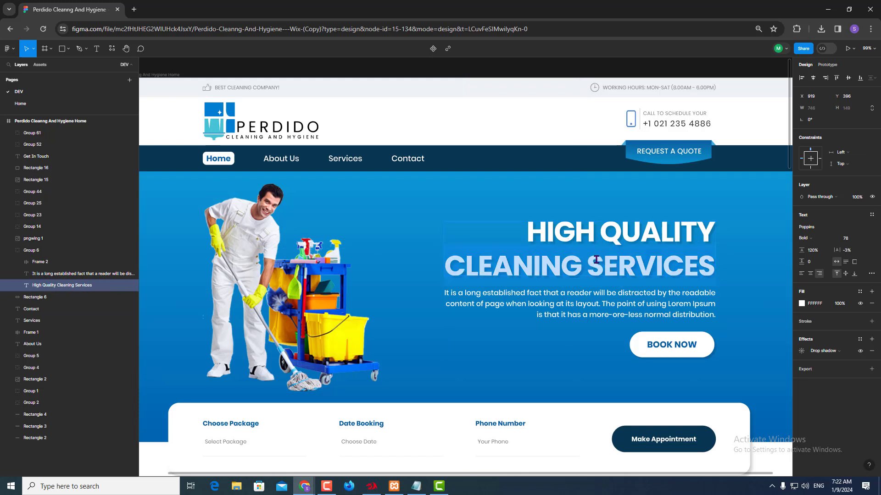
key(ctrl+a)
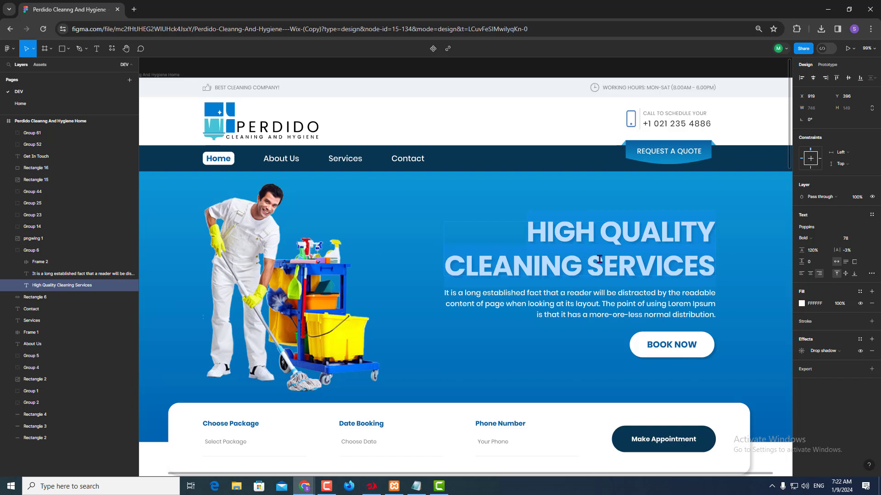
click(828, 50)
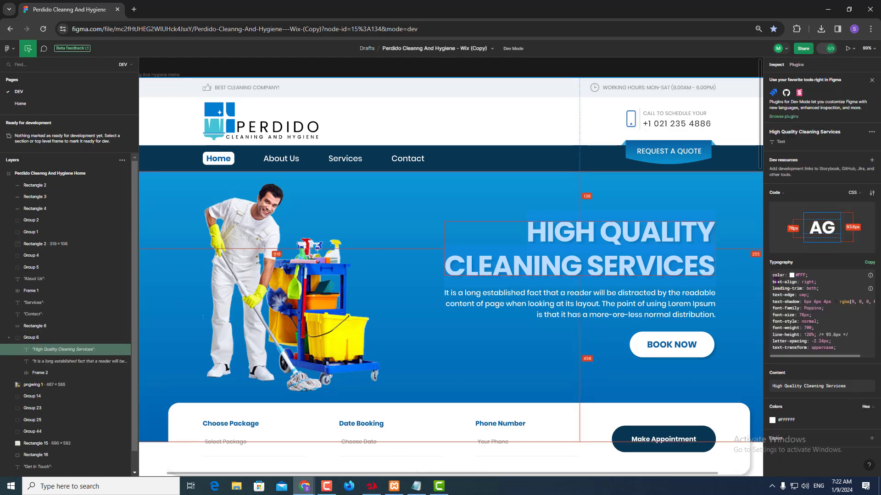
drag(772, 315, 796, 315)
- Return to Elementor, set the heading's text to "High Quality Cleaning Services" and align it right
key(alt+Tab)
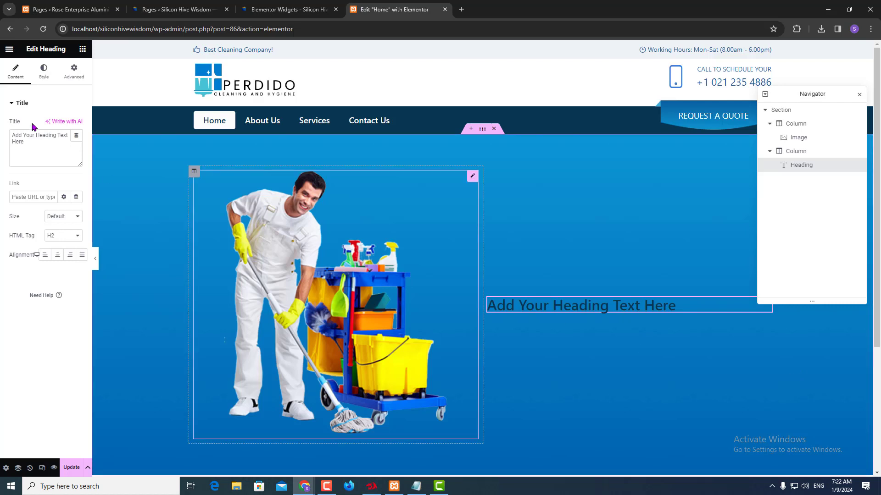
triple_click(38, 139)
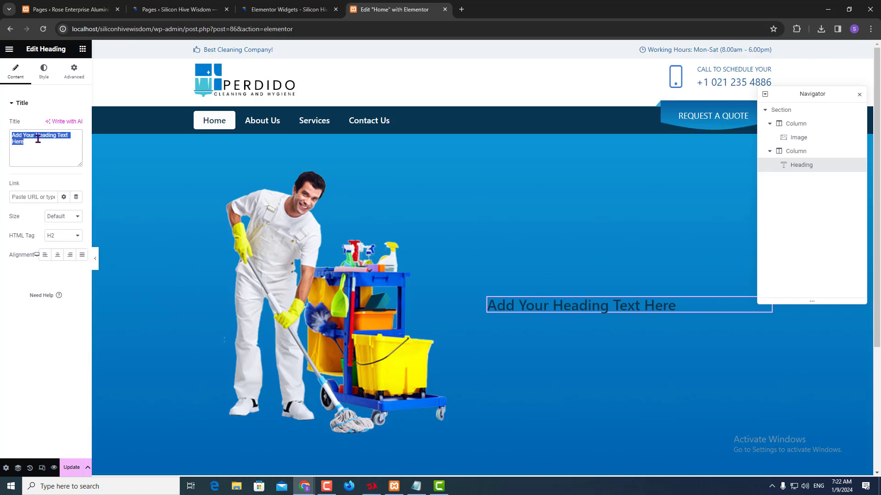
text(High Quality Cleaning Services)
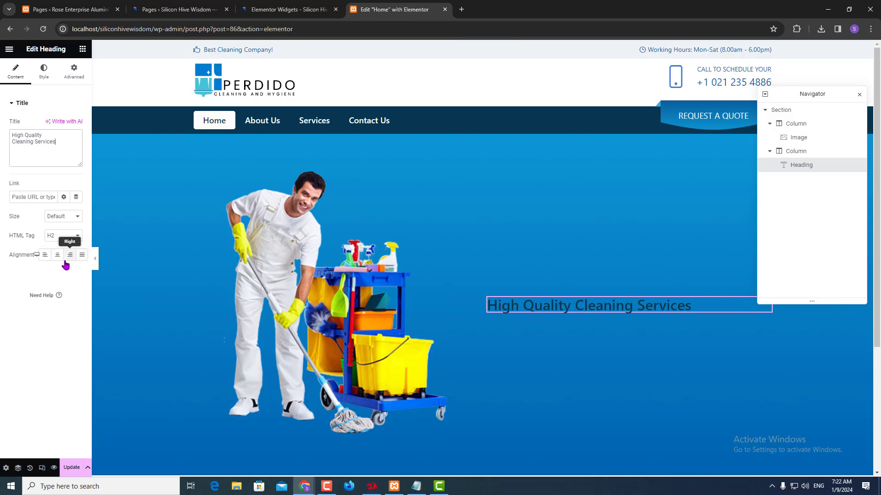
key(alt+Tab)
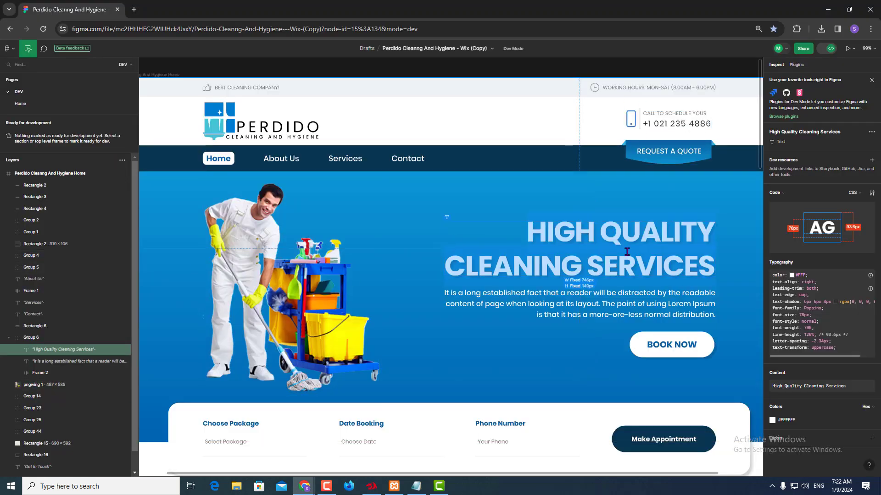
key(alt+Tab)
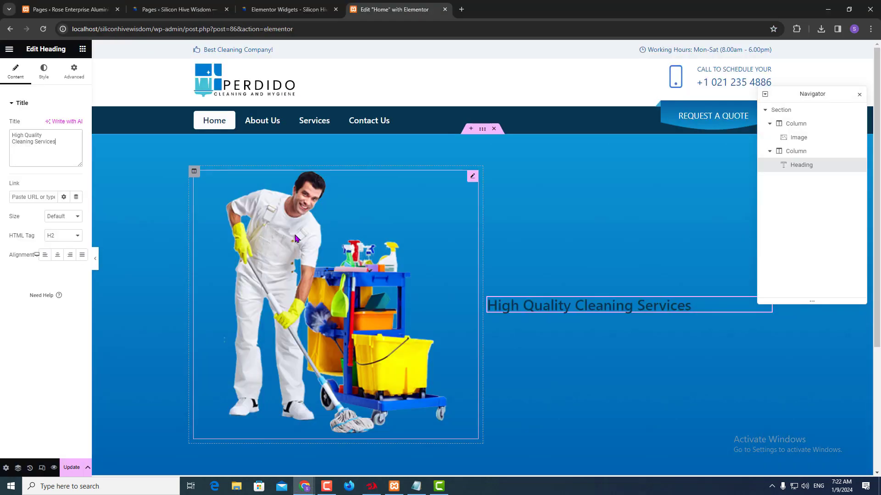
click(73, 258)
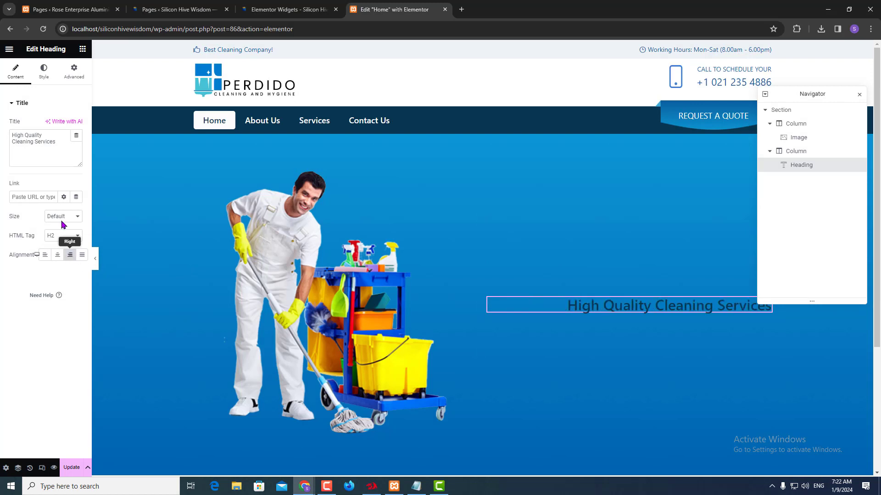
- Set the heading's text color to the near-white global color "New Item #1"
click(50, 78)
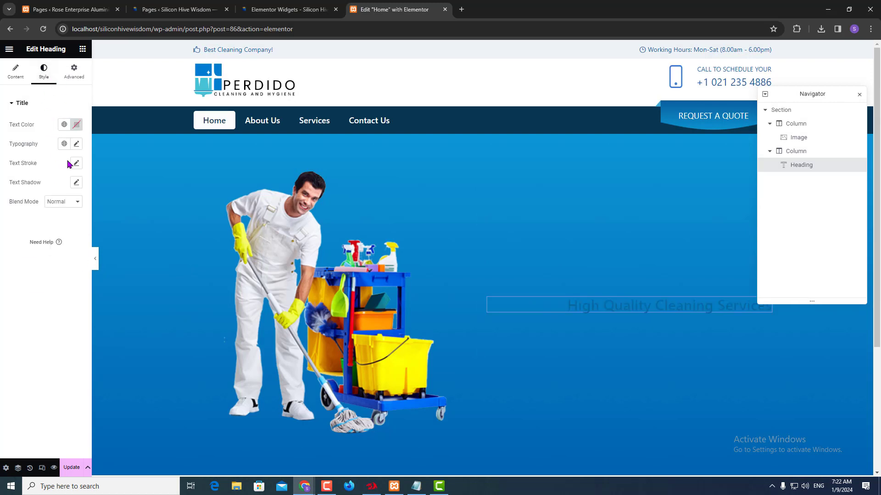
click(62, 129)
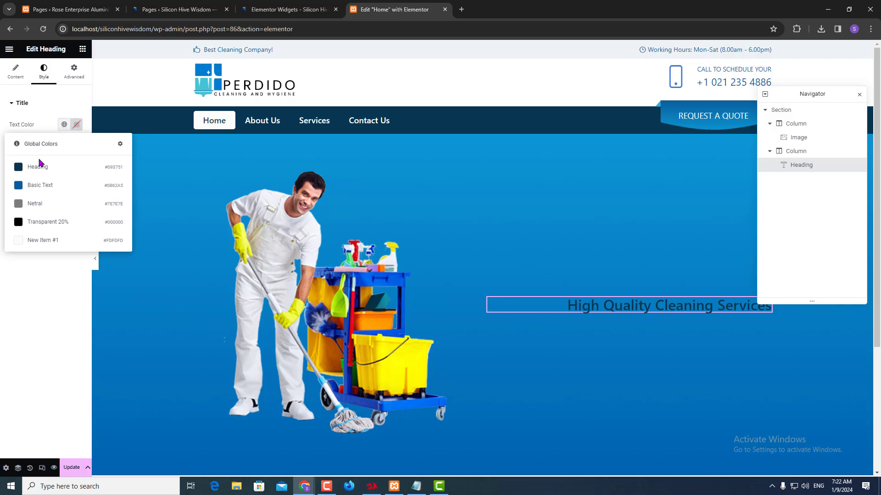
click(38, 240)
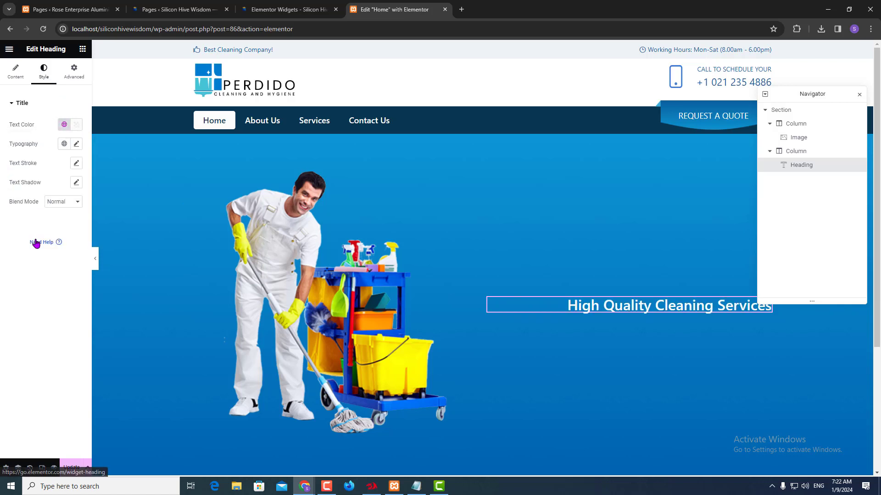
- Set the heading's typography to 78 px and weight 700 (Bold), matching Figma, and widen its column to 53.1%
click(76, 144)
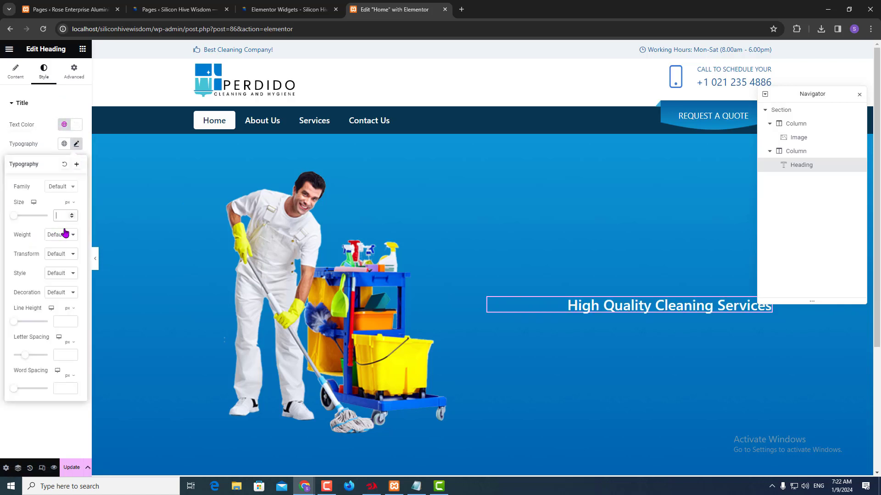
key(alt+Tab)
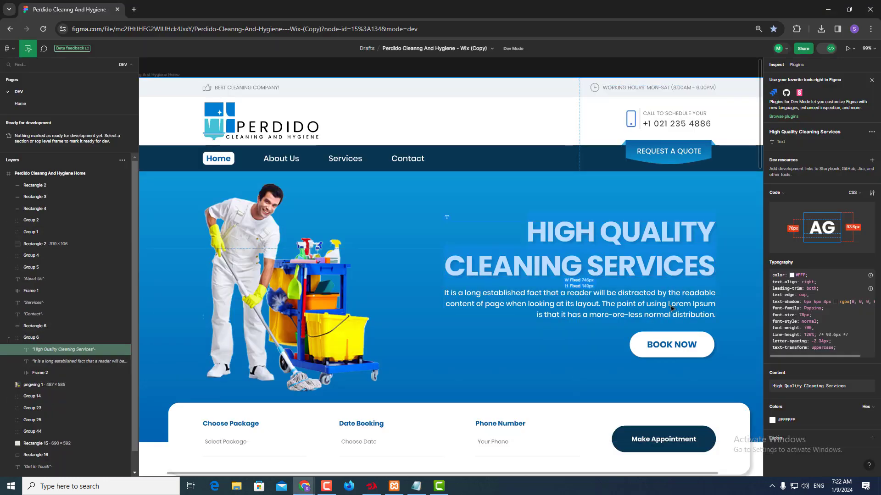
key(alt+Tab)
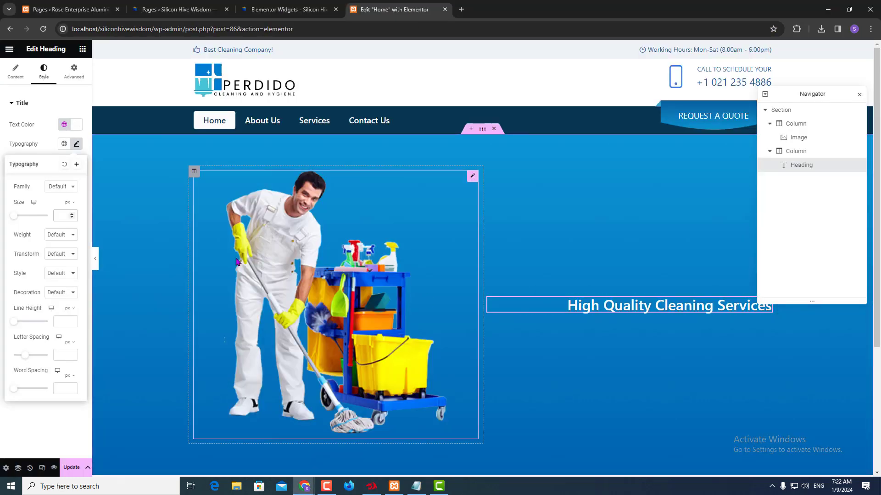
text(78)
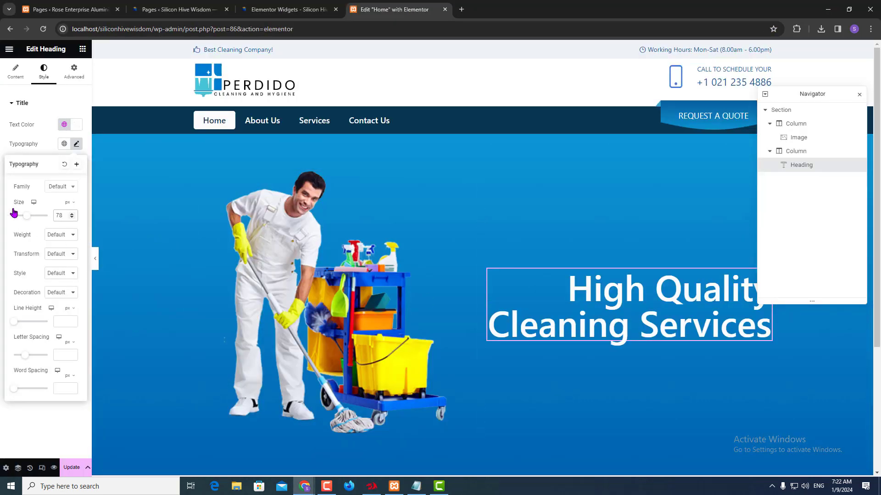
click(63, 236)
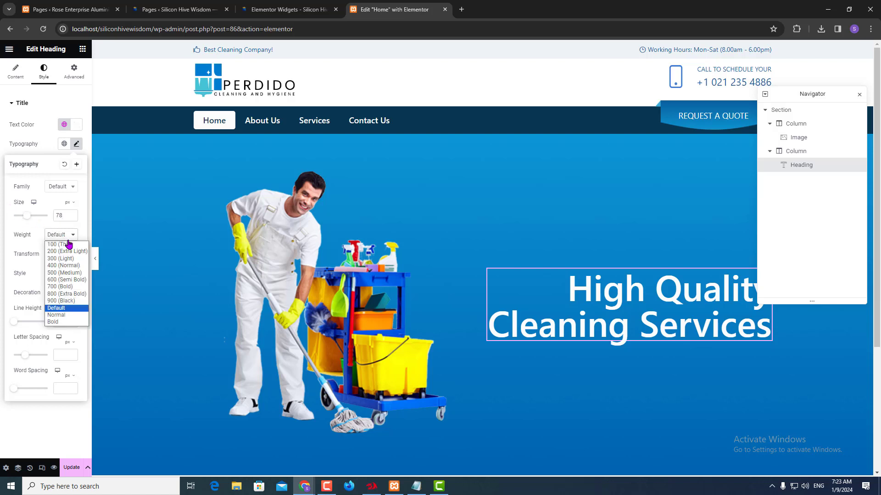
click(59, 287)
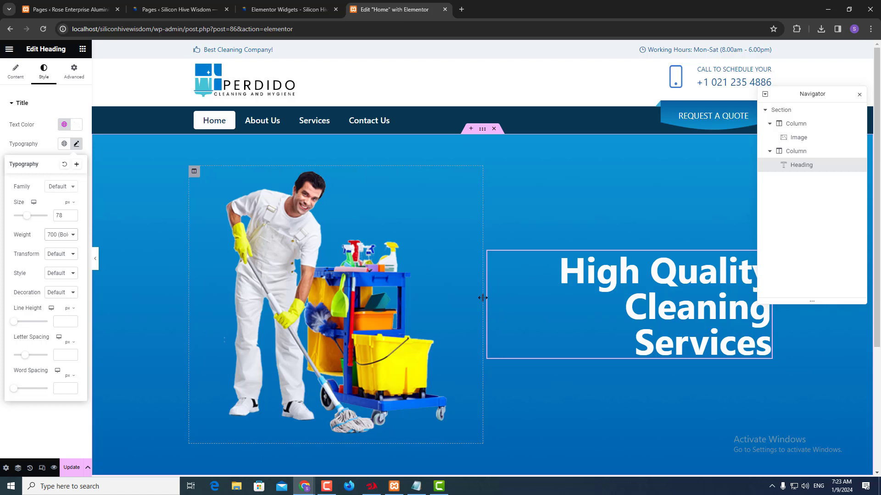
drag(482, 298, 465, 298)
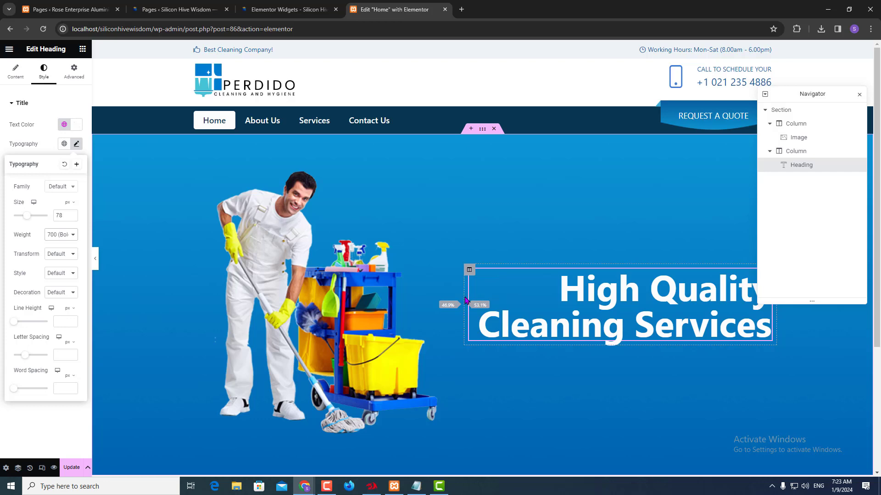
click(465, 300)
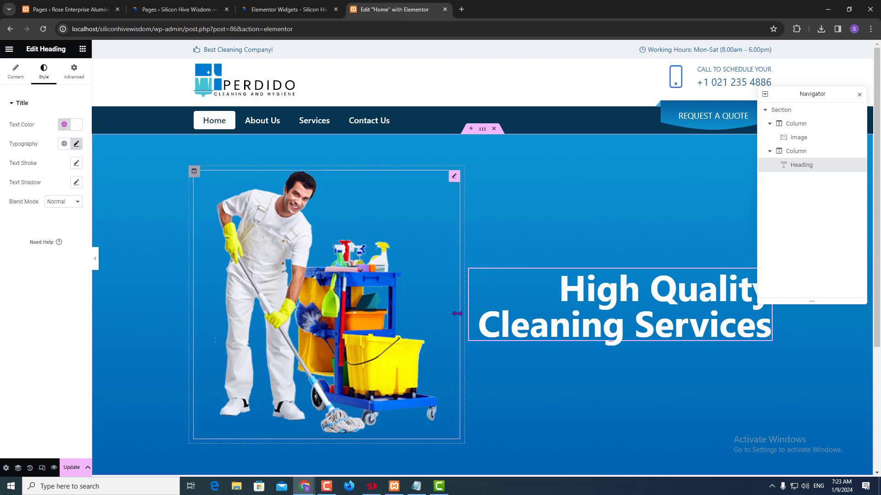
- Switch to Figma and copy the whole description paragraph beneath the "High Quality Cleaning Services" heading
key(alt+Tab)
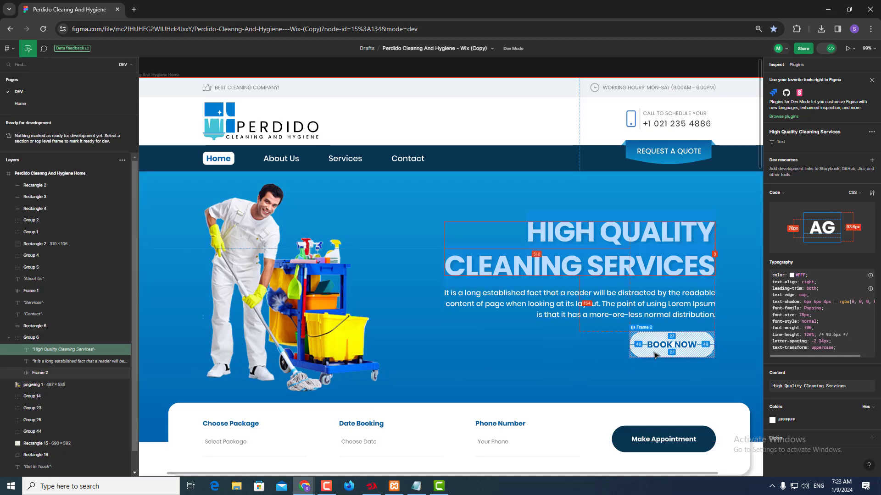
click(630, 306)
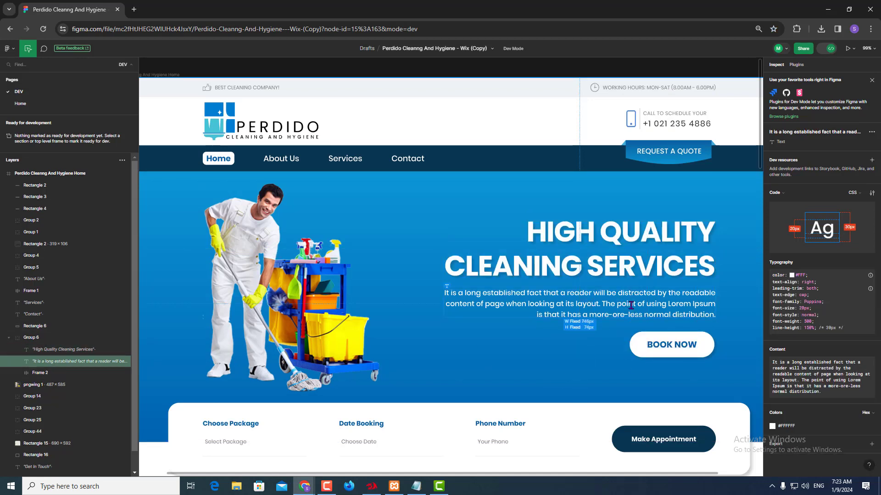
triple_click(628, 299)
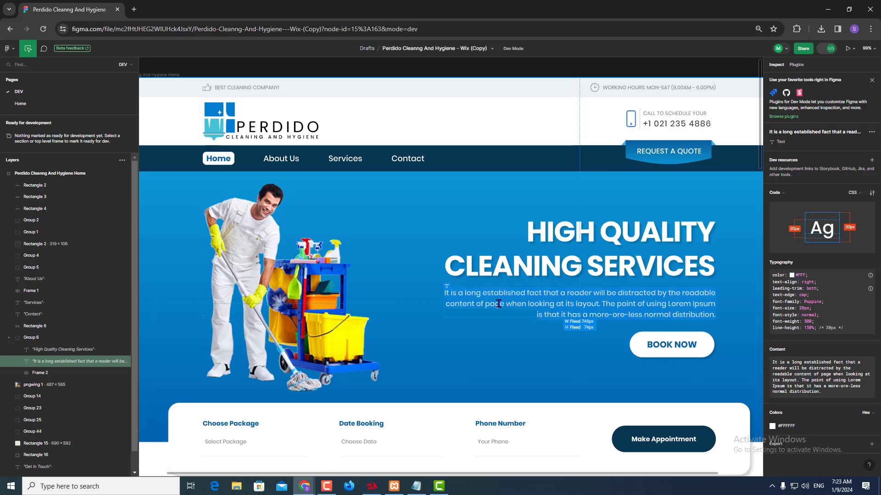
- Return to Elementor and add a Text Editor widget below the heading, replacing its placeholder with the copied "It is a long established fact" paragraph
key(alt+Tab)
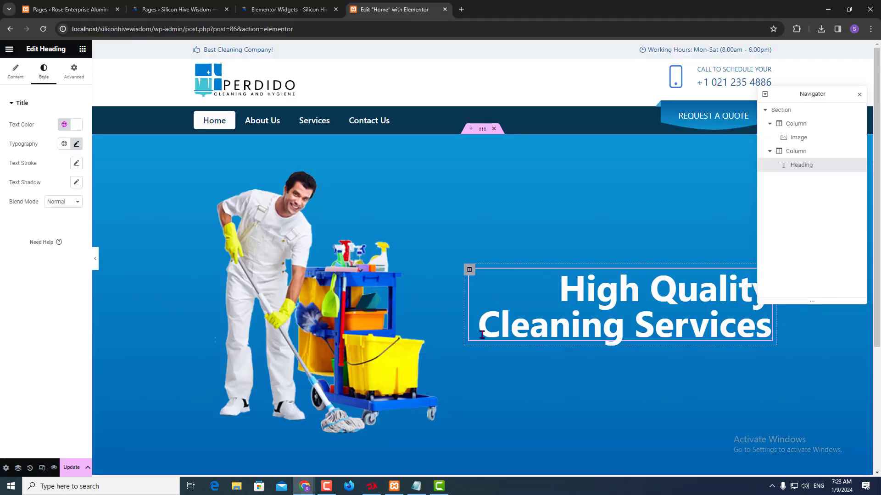
click(82, 49)
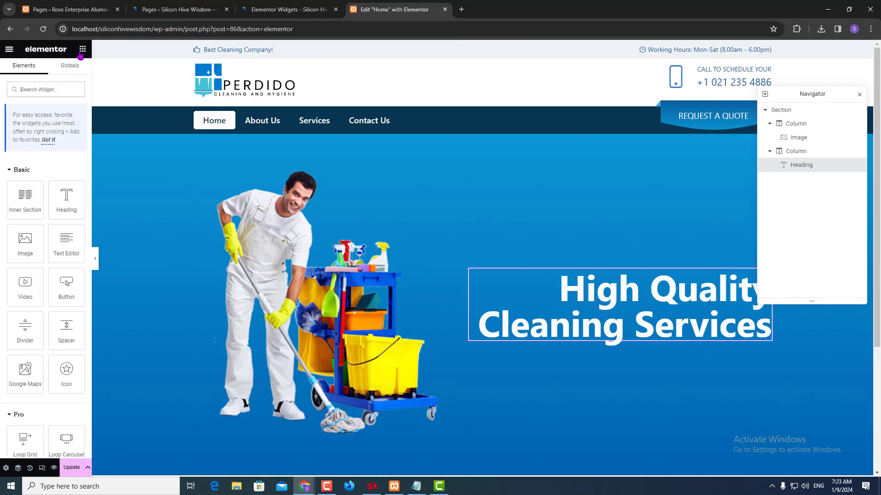
drag(62, 250, 622, 345)
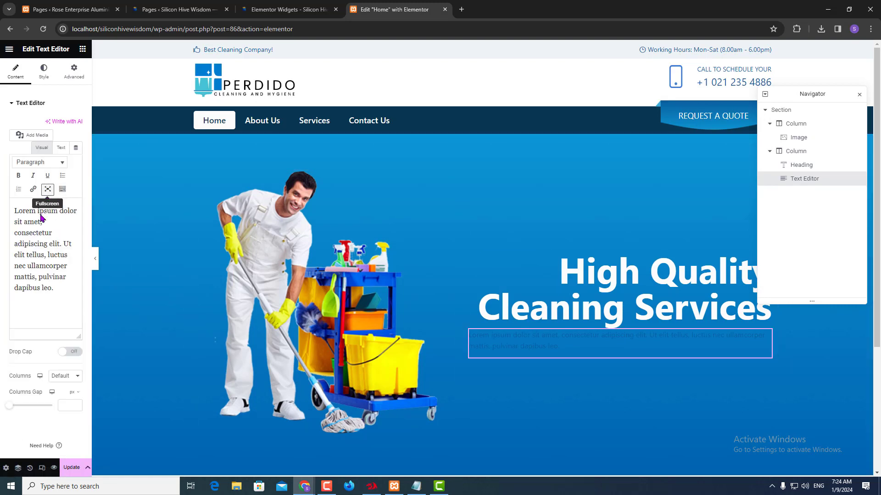
triple_click(40, 246)
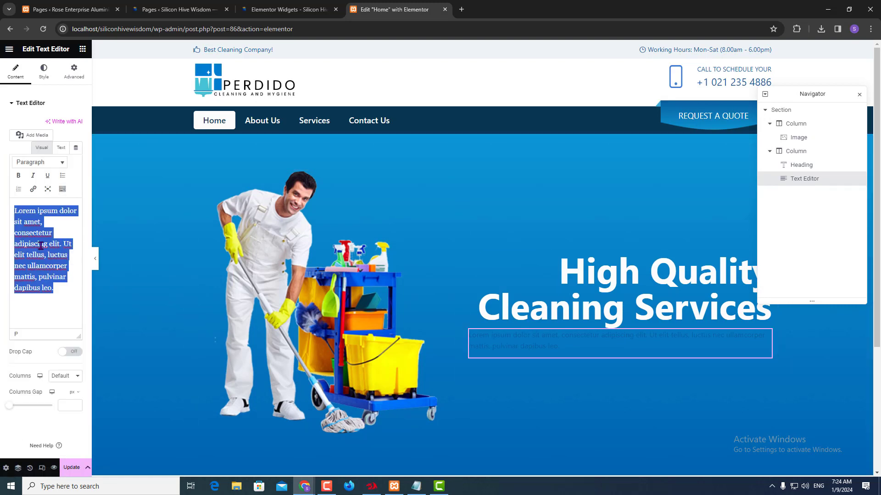
text(It is a long established fact that a reader will be distracted by the readable content of page when looking at its layout. The point of using Lorem Ipsum is that it has a more-ore-less normal distribution.)
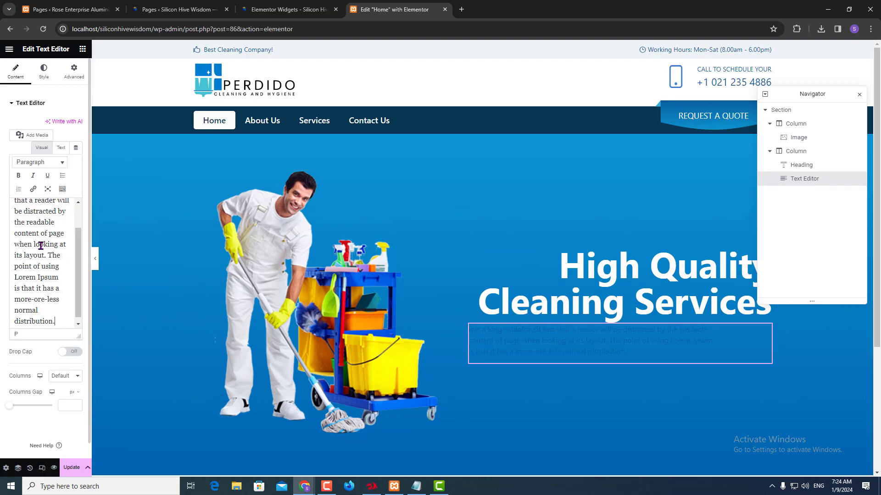
- Set the description paragraph's text color to the near-white global color "New Item #1"
click(36, 80)
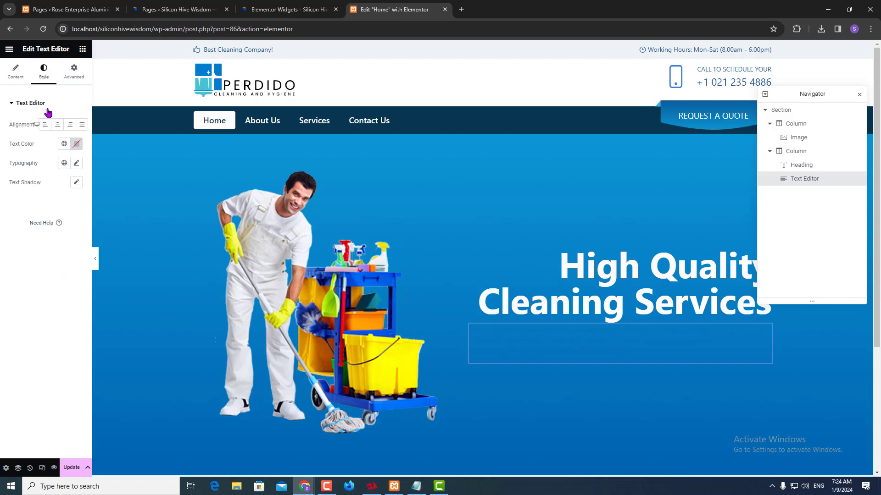
click(62, 145)
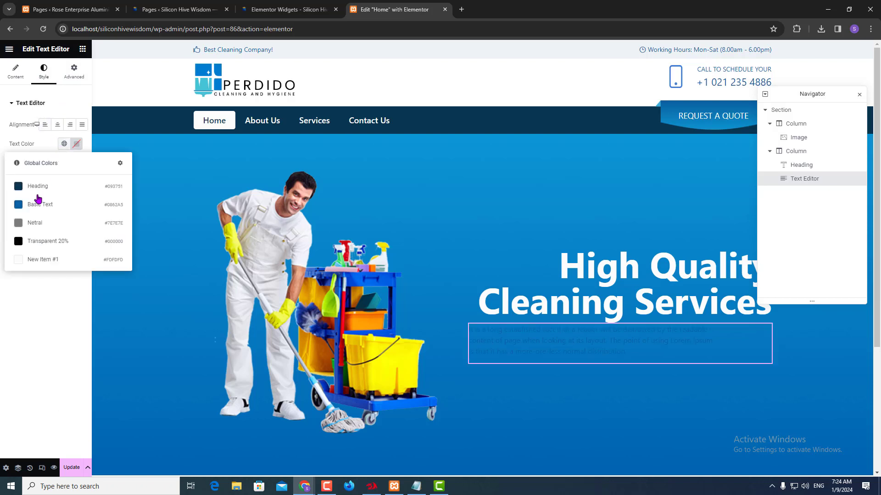
click(34, 261)
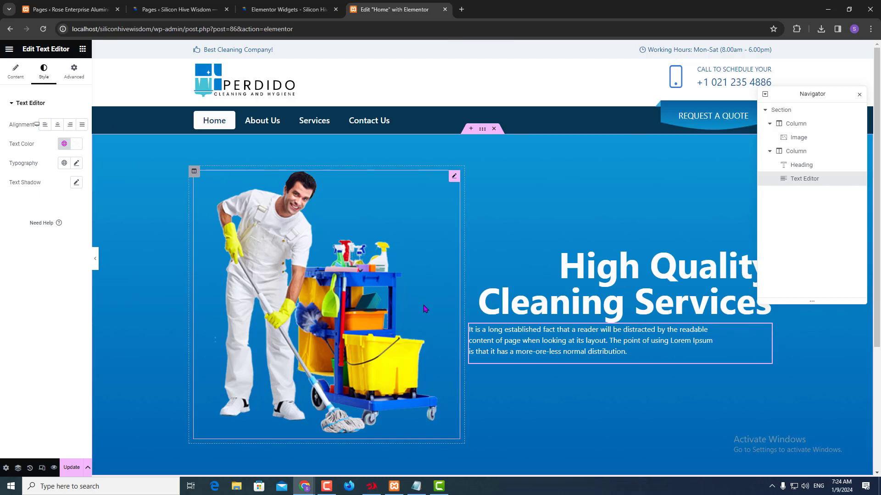
- Check the paragraph's typography in Figma, return to Elementor and set its size to 20 px and weight to 500 (Medium)
key(alt+Tab)
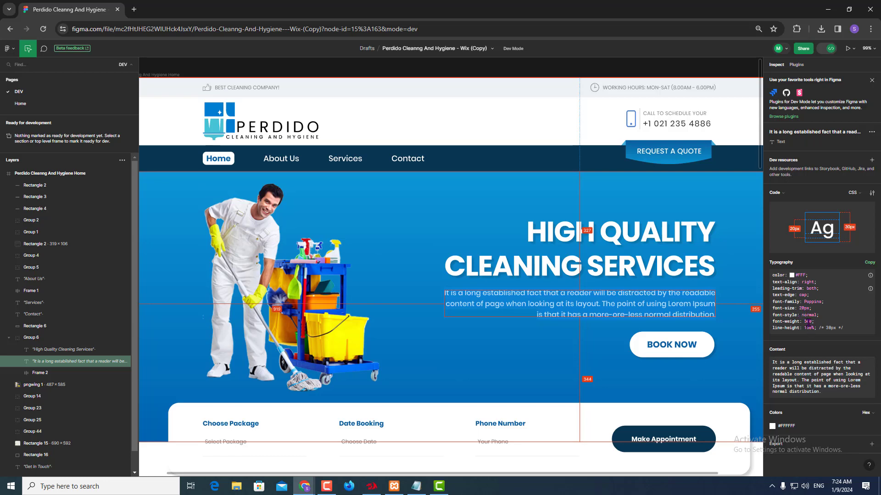
key(alt+Tab)
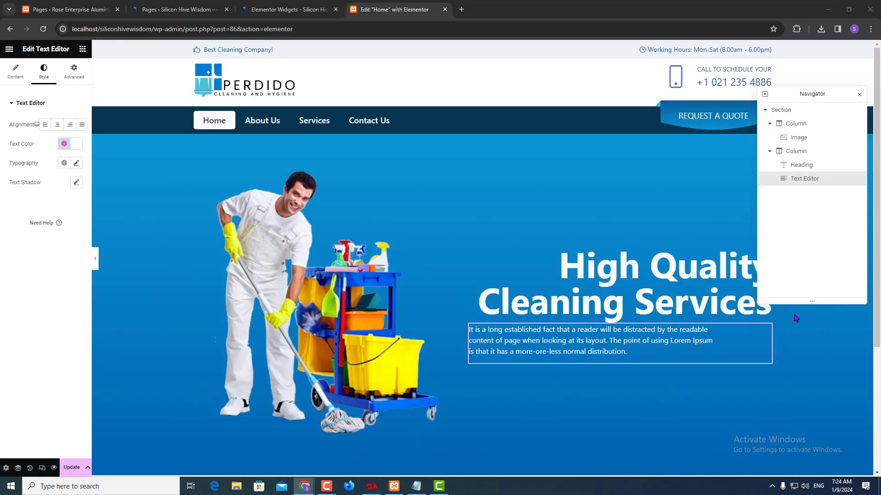
click(75, 164)
click(65, 238)
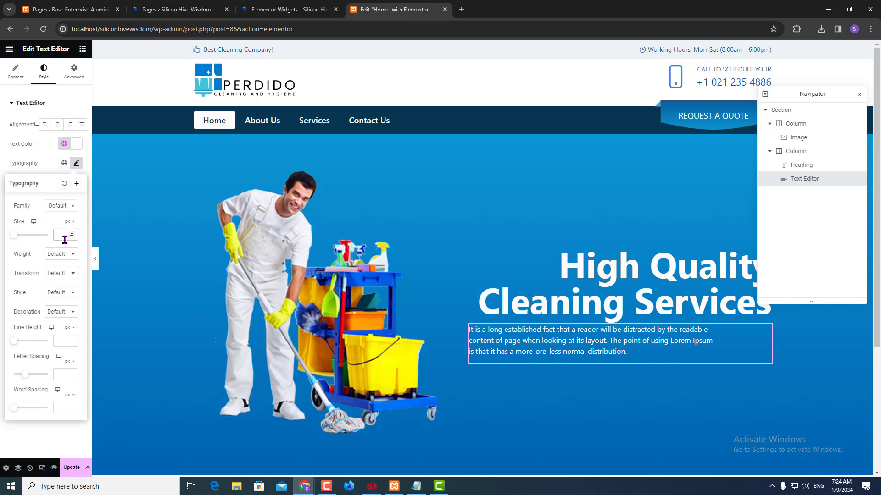
text(20)
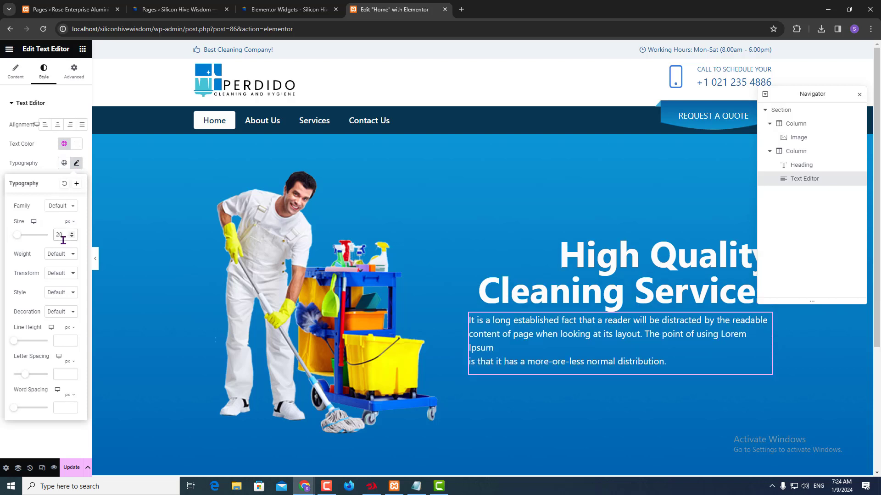
click(61, 255)
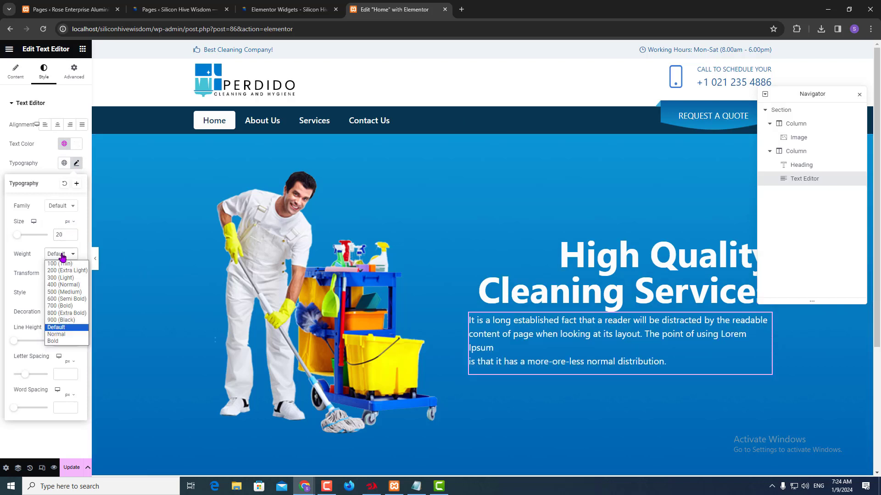
click(61, 293)
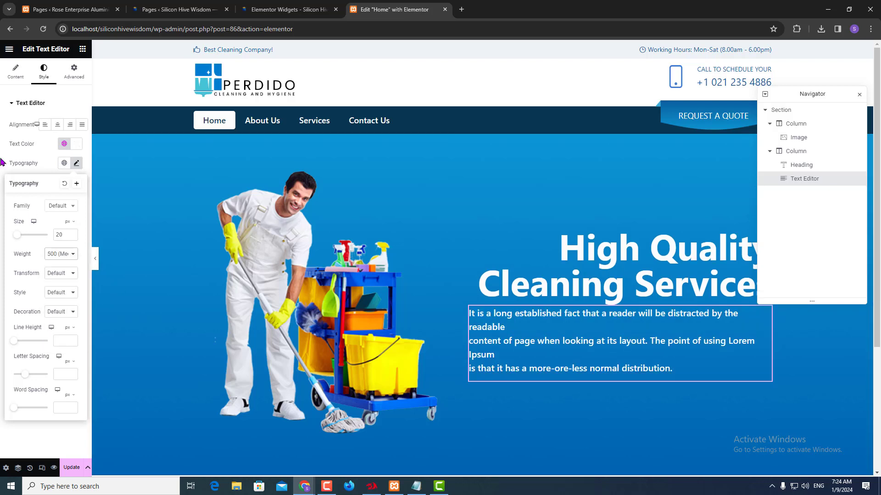
- Remove the line breaks before "content of page" and "is that it has" in the description text, keeping single spaces between words
click(16, 72)
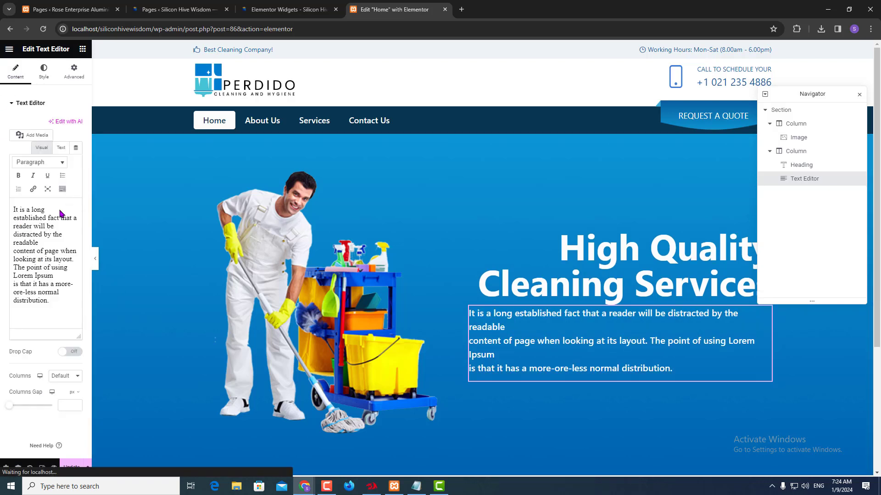
click(60, 148)
drag(90, 230, 187, 226)
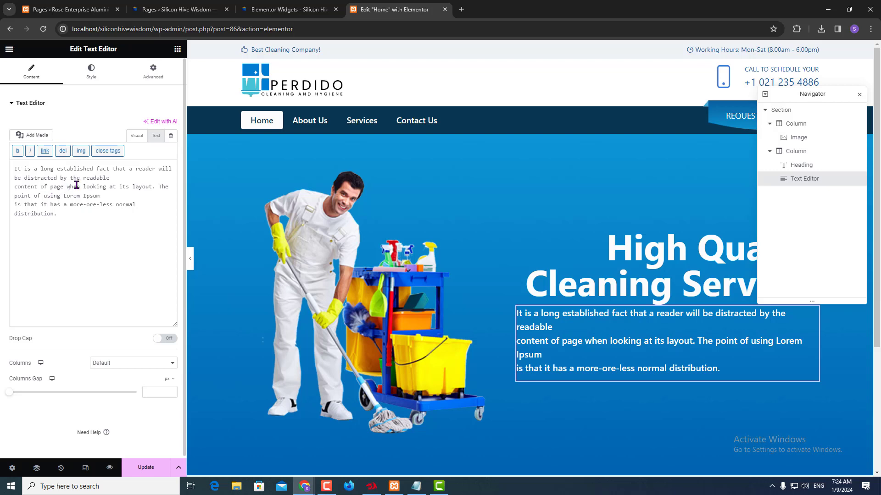
click(11, 188)
key(BackSpace)
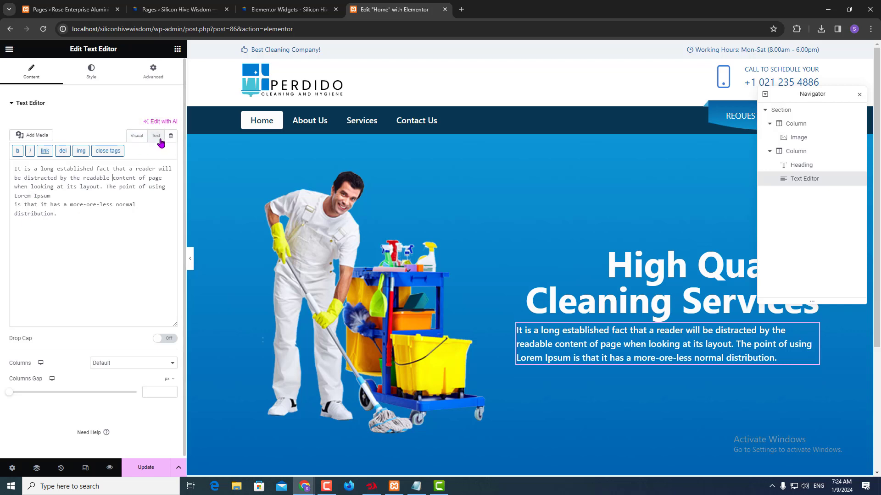
key(BackSpace)
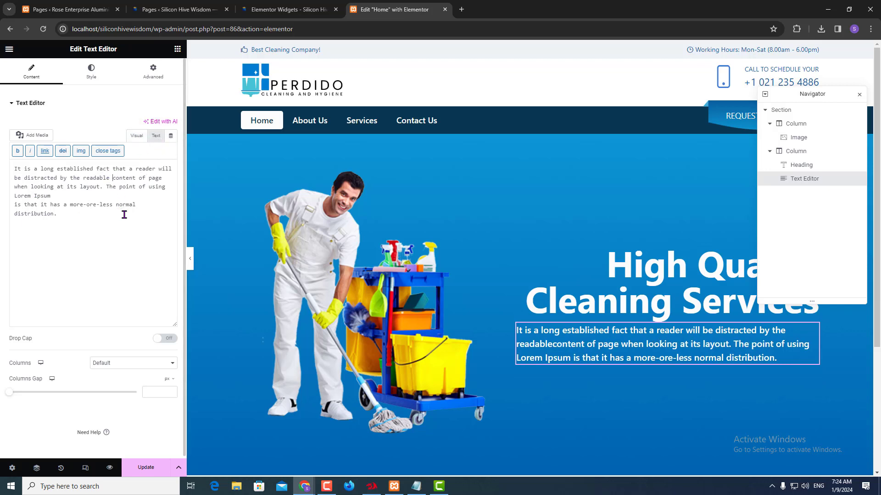
click(15, 205)
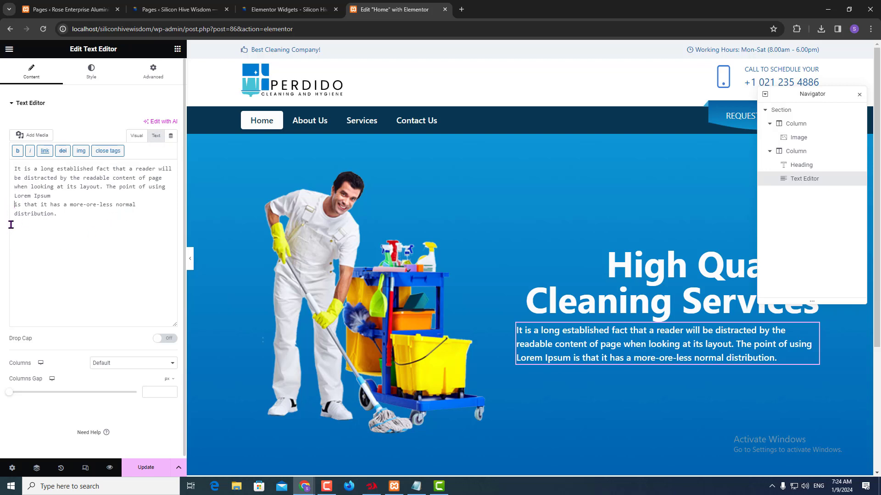
key(BackSpace)
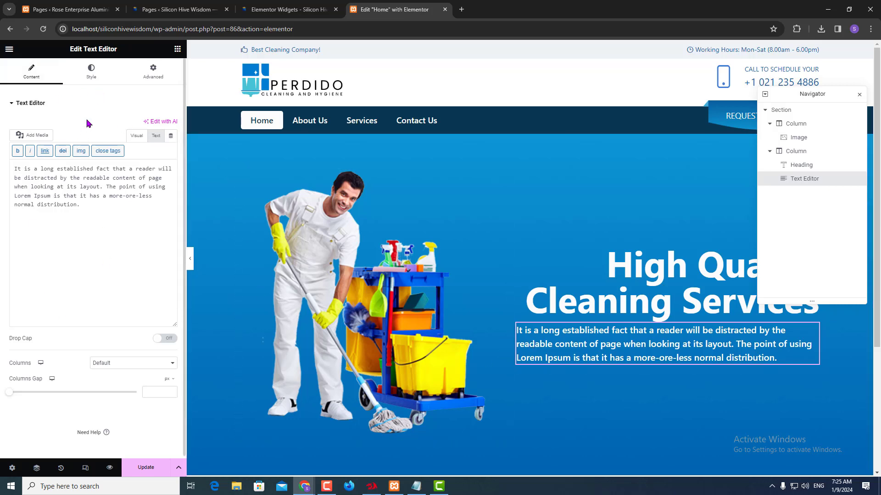
- Align the description paragraph to the right and compare it with the Figma design
click(92, 74)
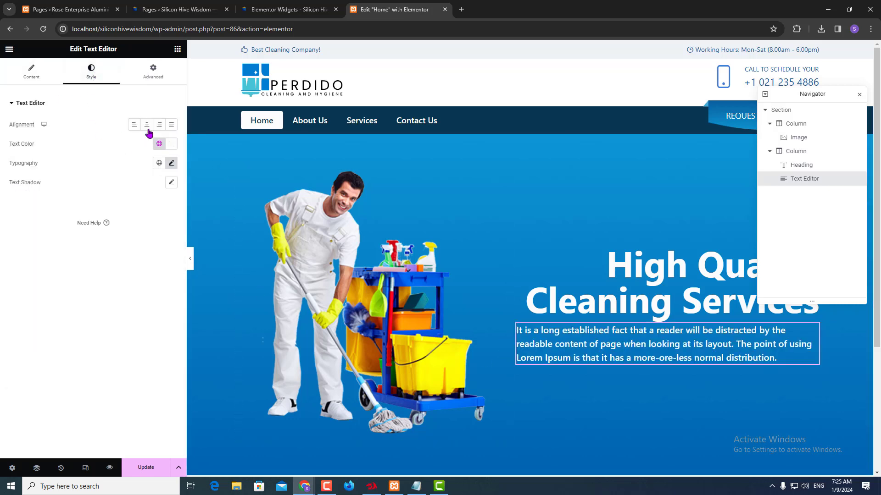
click(160, 126)
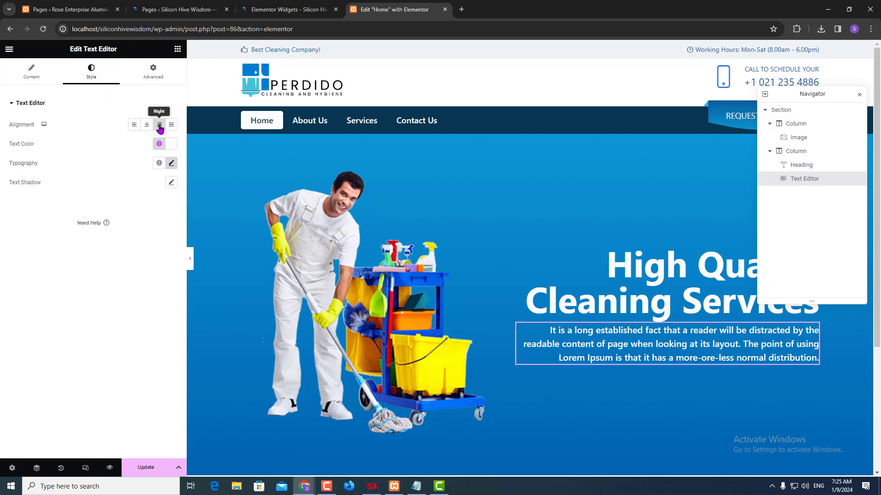
key(alt+Tab)
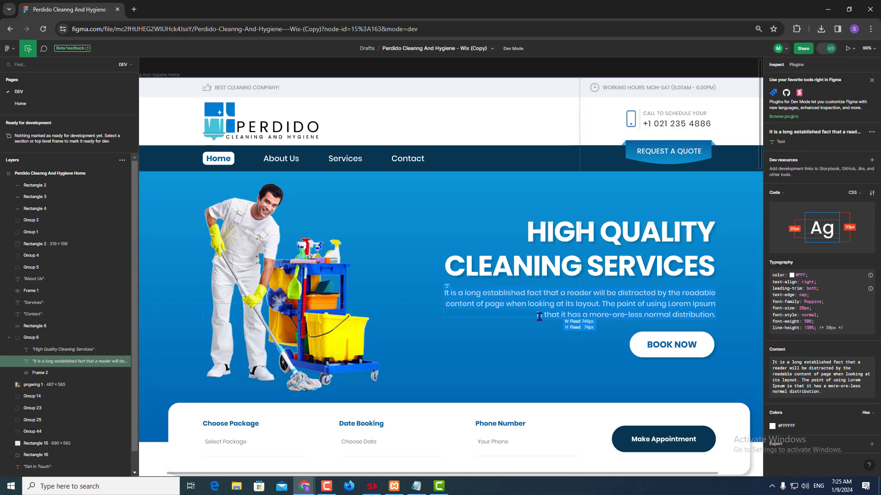
key(alt+Tab)
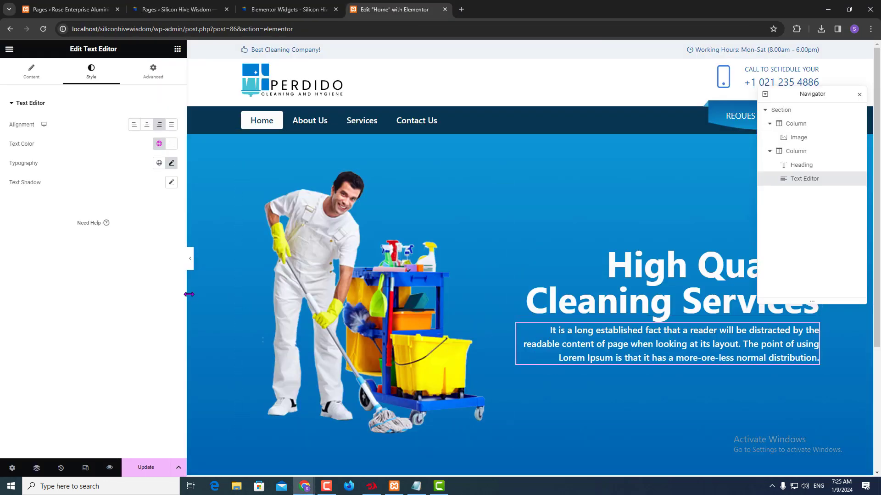
- Widen the heading and paragraph column slightly by narrowing the image column, and compare the text wrapping with the Figma design
drag(189, 294, 70, 297)
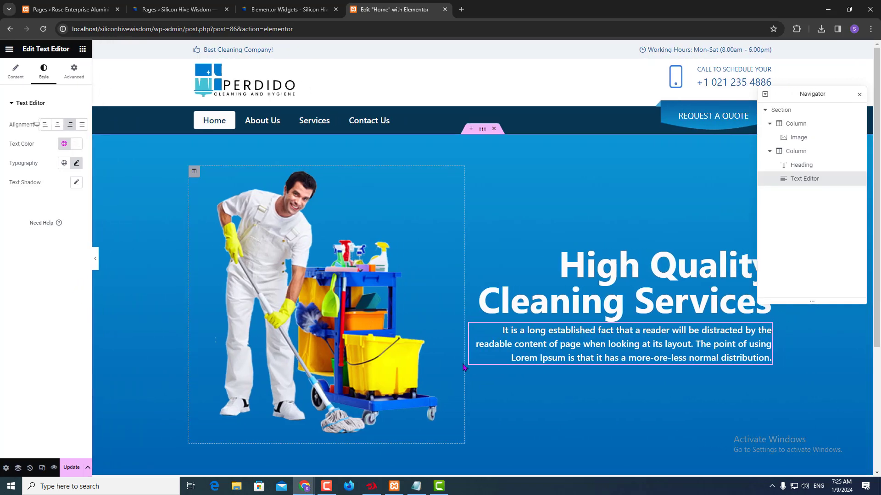
drag(465, 370, 447, 368)
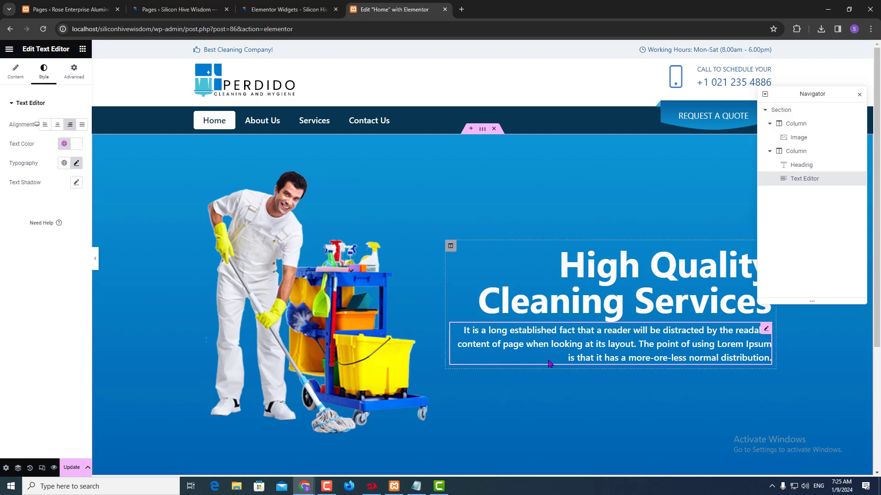
key(alt+Tab)
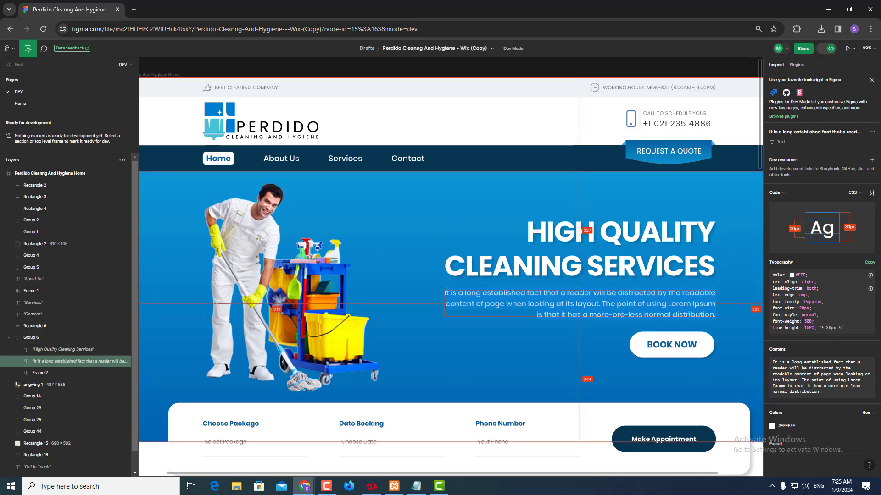
key(alt+Tab)
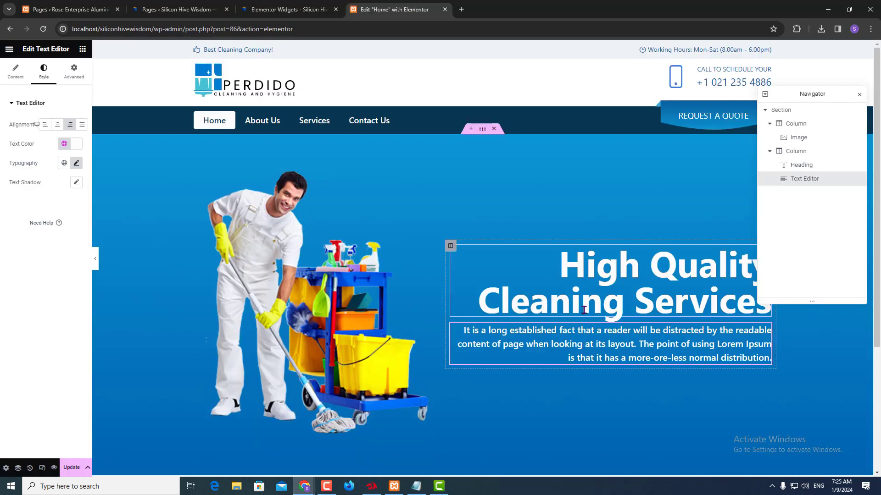
- Set the description paragraph's font weight to 400 (Normal) and check its typography code in Figma
click(77, 164)
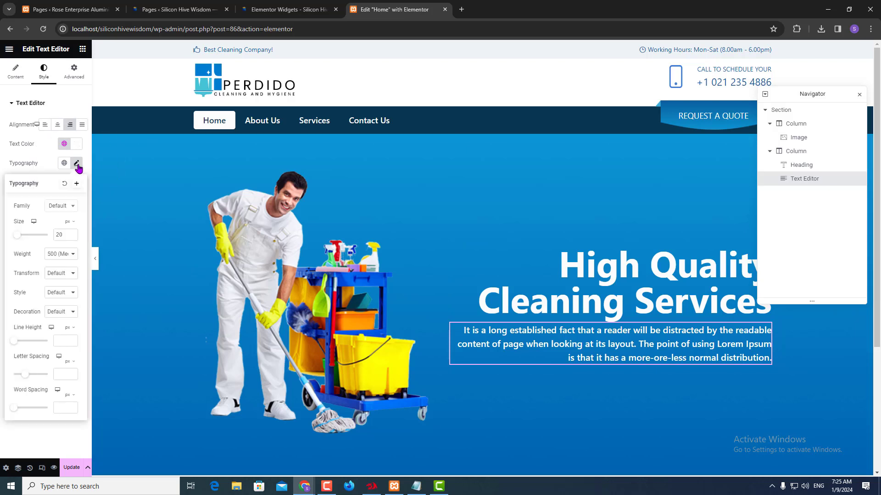
click(58, 255)
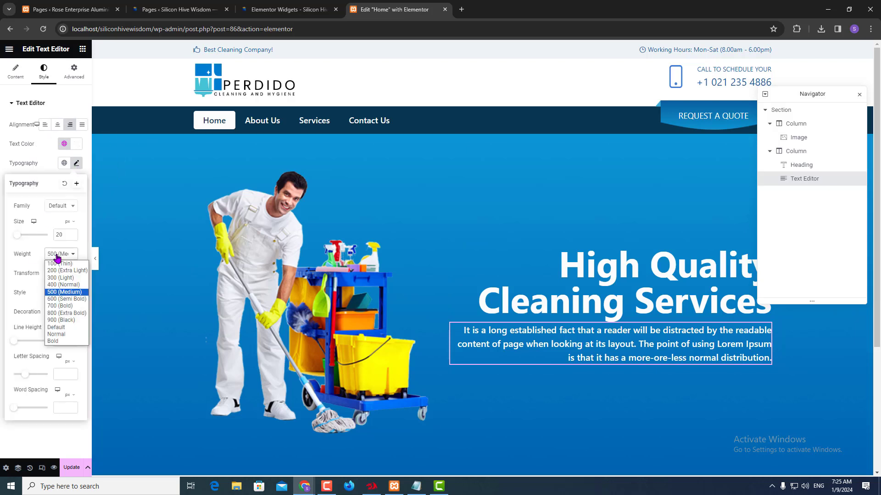
click(58, 285)
key(alt+Tab)
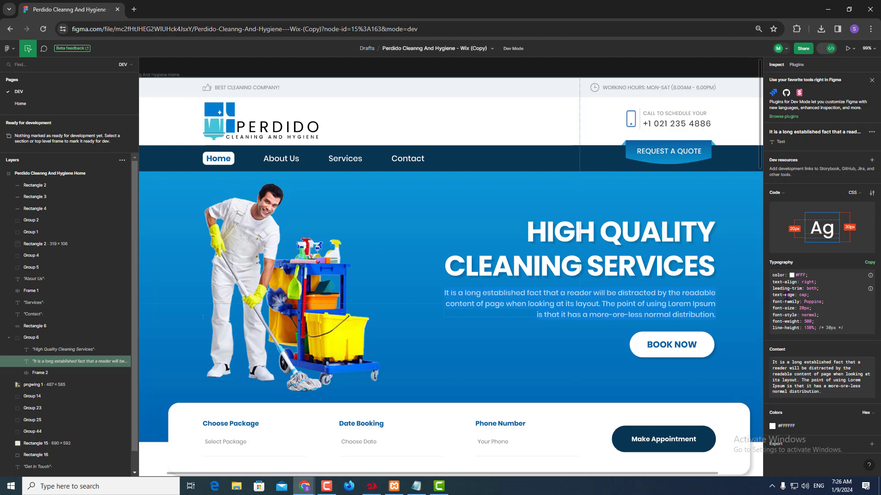
drag(772, 273, 850, 339)
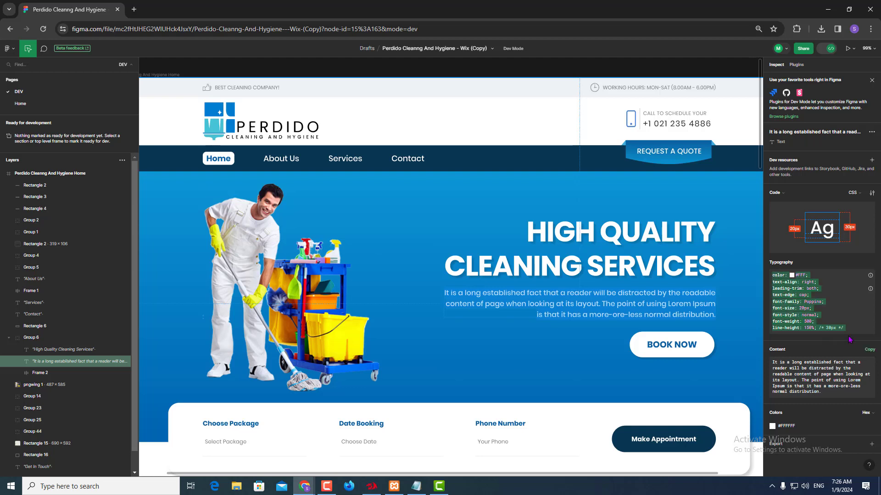
key(alt+Tab)
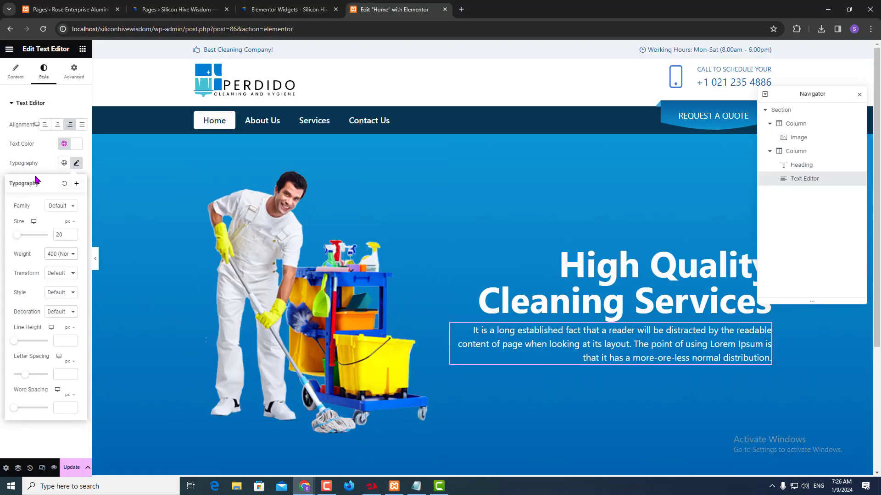
- Unlink the description paragraph's padding values and set its top padding to 15 px, comparing the spacing with Figma
click(50, 78)
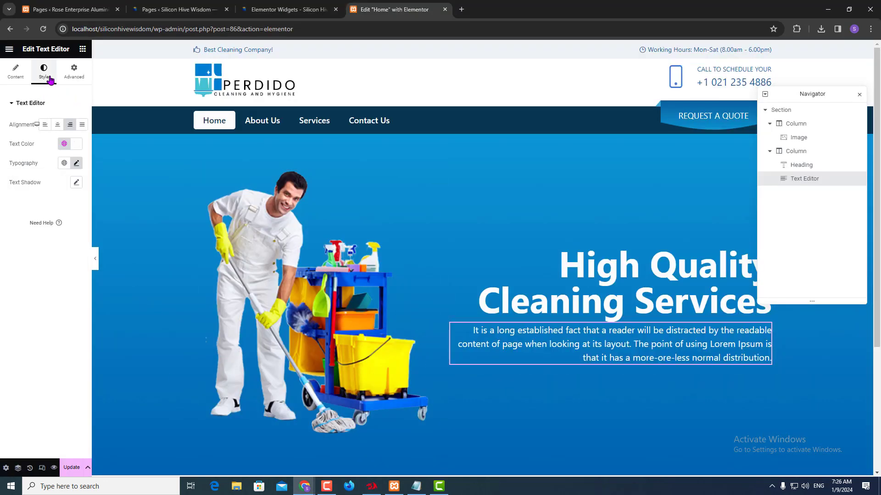
click(76, 79)
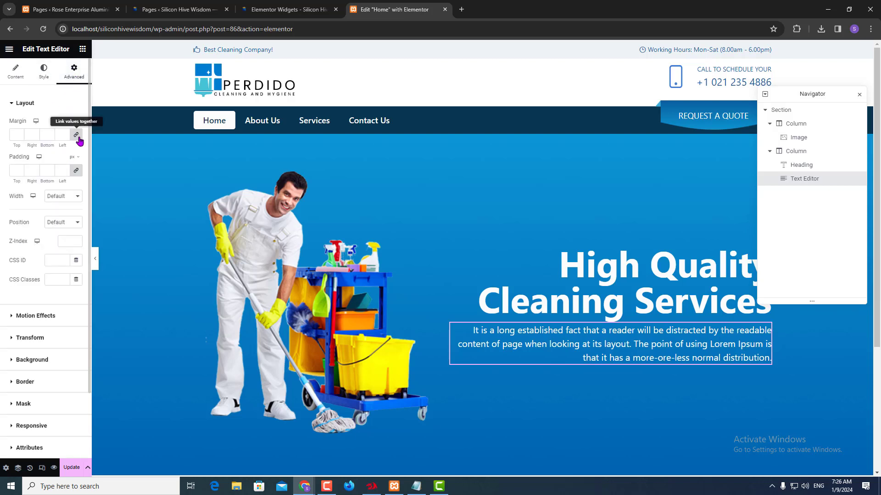
click(77, 171)
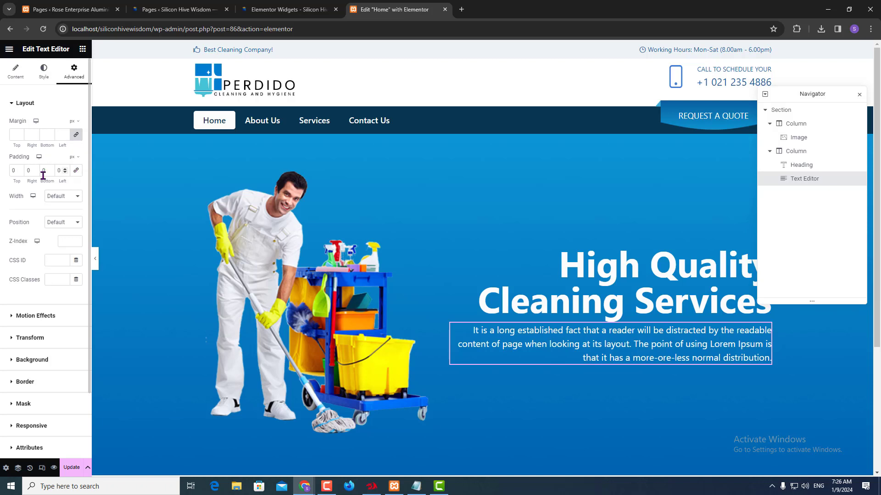
drag(16, 171, 10, 171)
text(10)
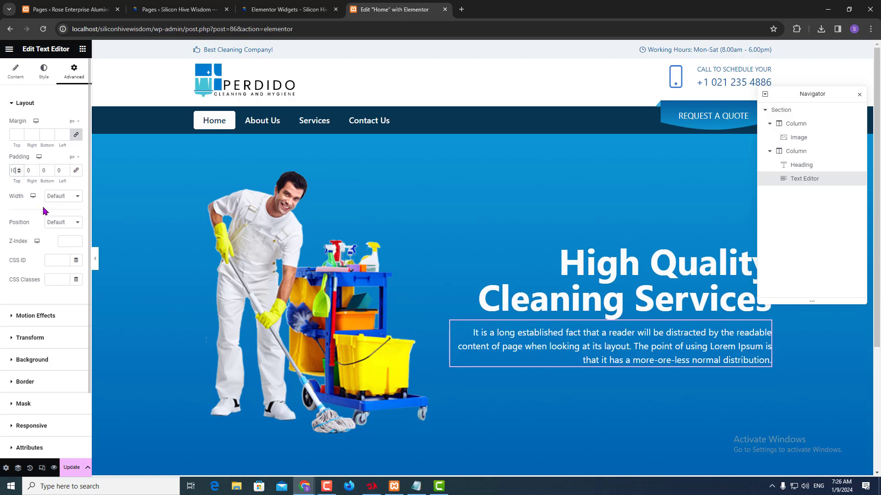
key(alt+Tab)
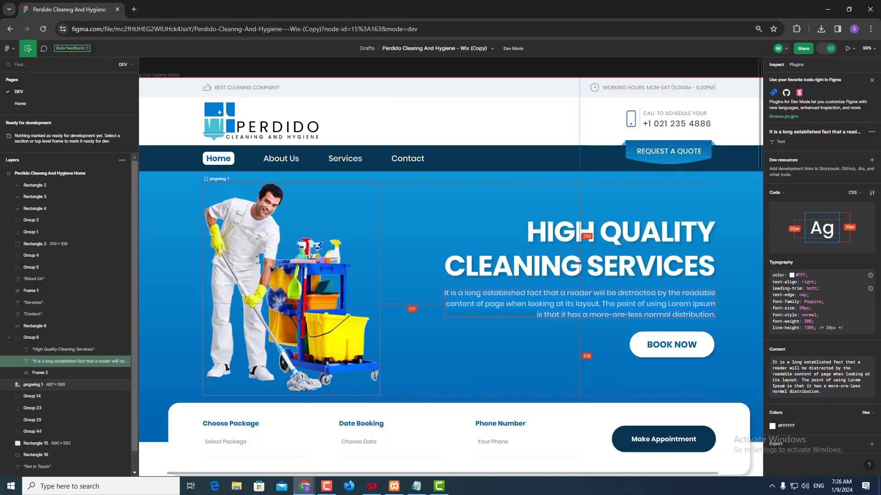
key(alt+Tab)
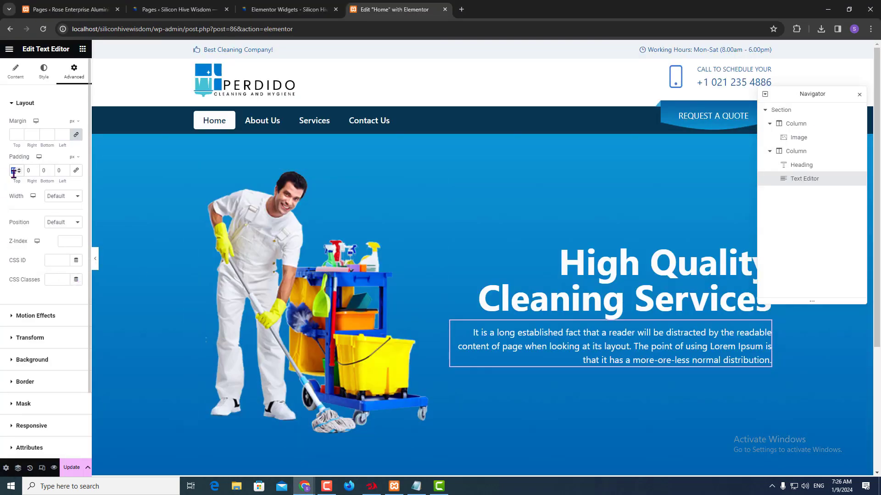
text(15)
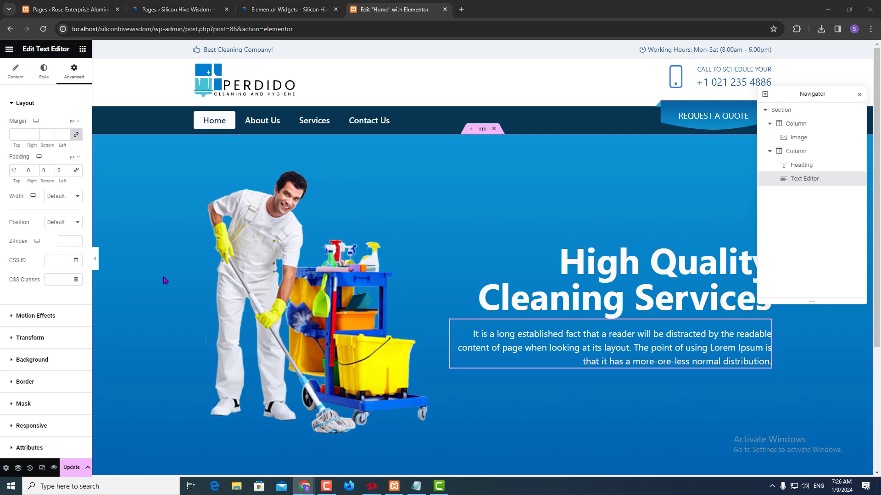
- Switch to Figma, select the "Book Now" button text to inspect its styling, and return to Elementor
key(alt+Tab)
click(666, 348)
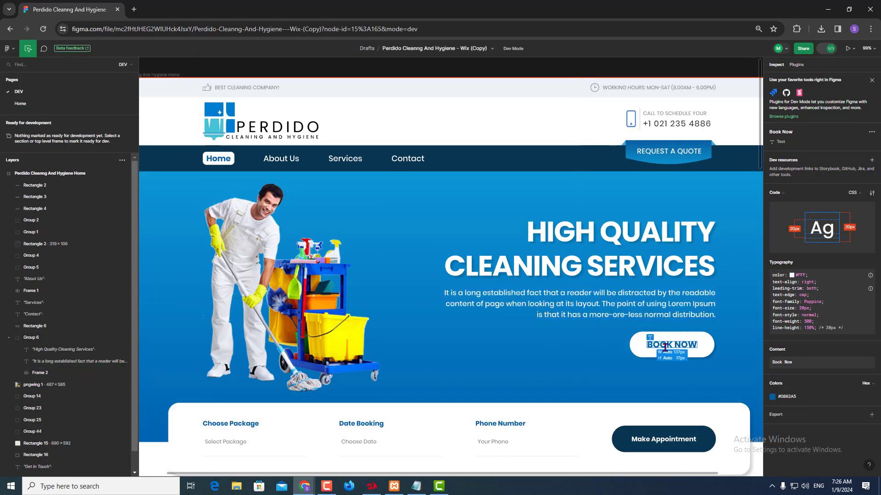
click(666, 345)
triple_click(666, 344)
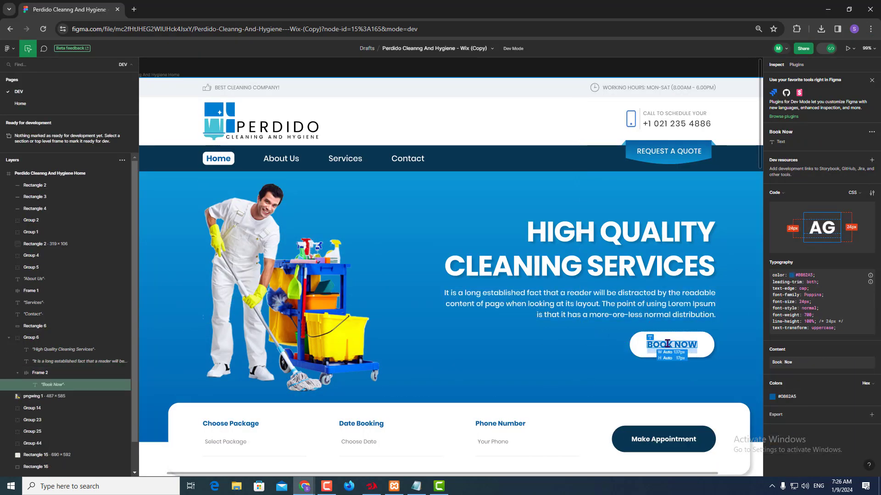
key(alt+Tab)
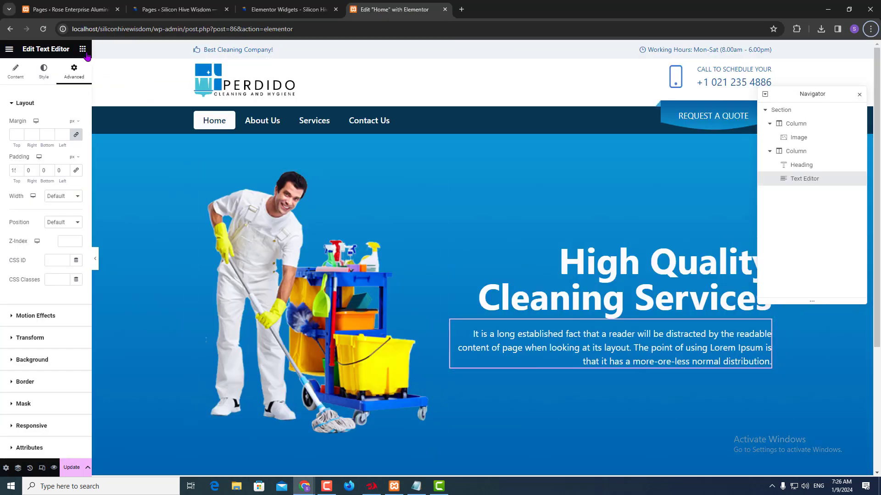
- Add a Button widget below the description paragraph and align it to the right
click(82, 50)
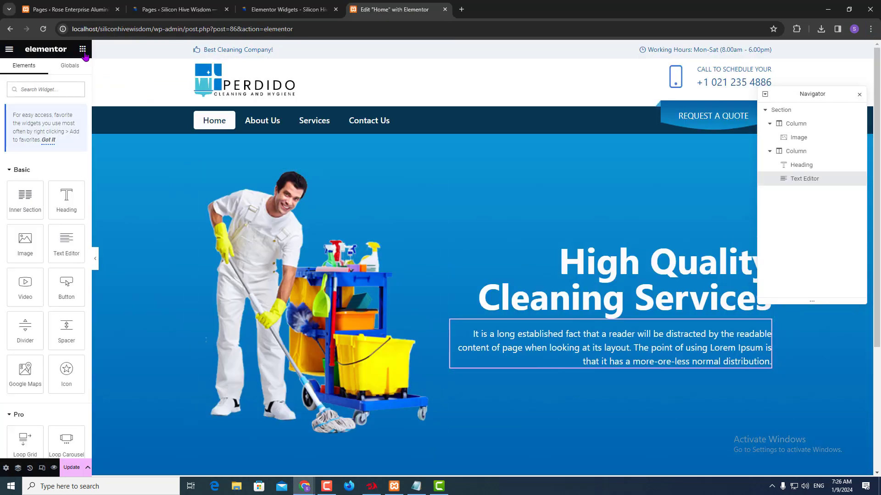
drag(64, 287, 693, 357)
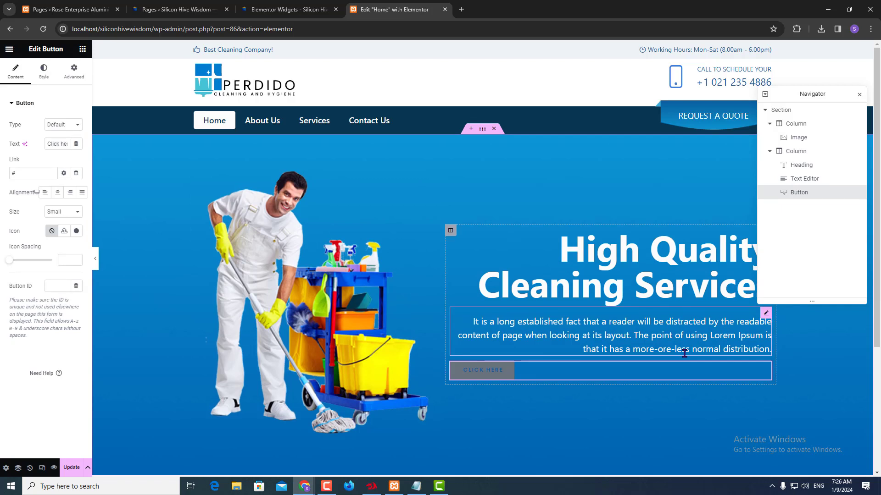
click(68, 195)
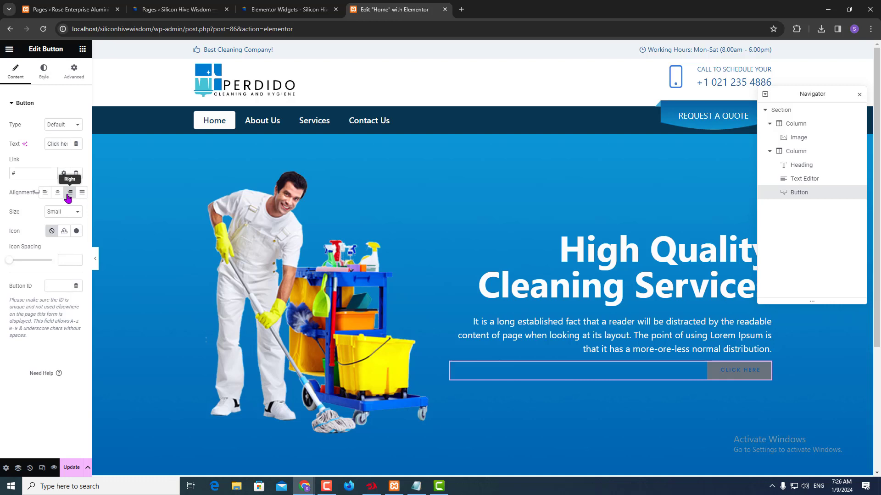
- Check the Book Now design in Figma, then give the button a classic background in global color New Item #1 and a 30 px border radius
key(alt+Tab)
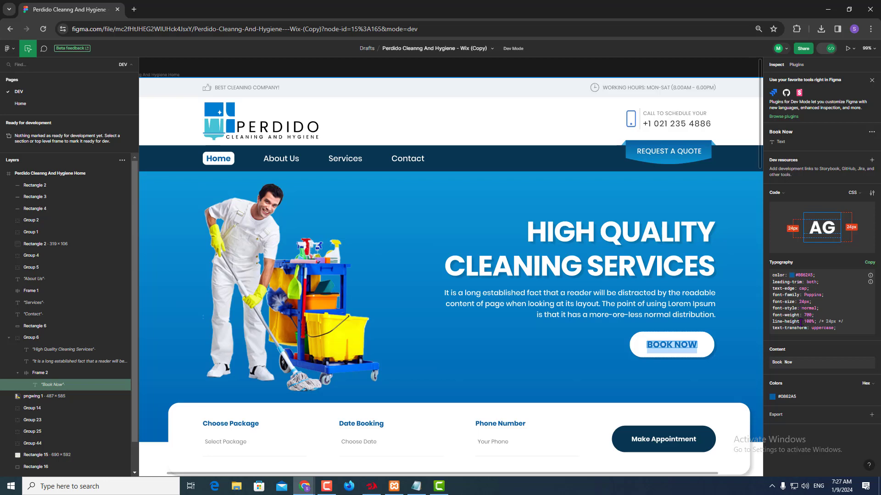
key(alt+Tab)
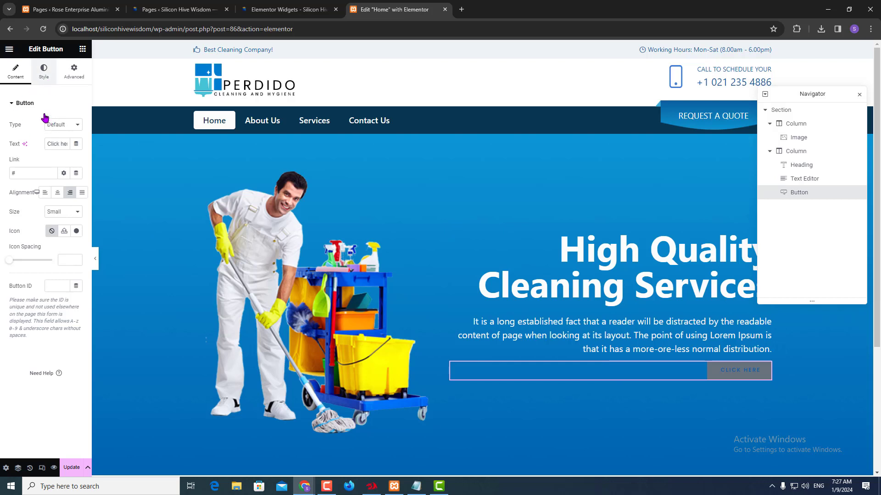
click(41, 79)
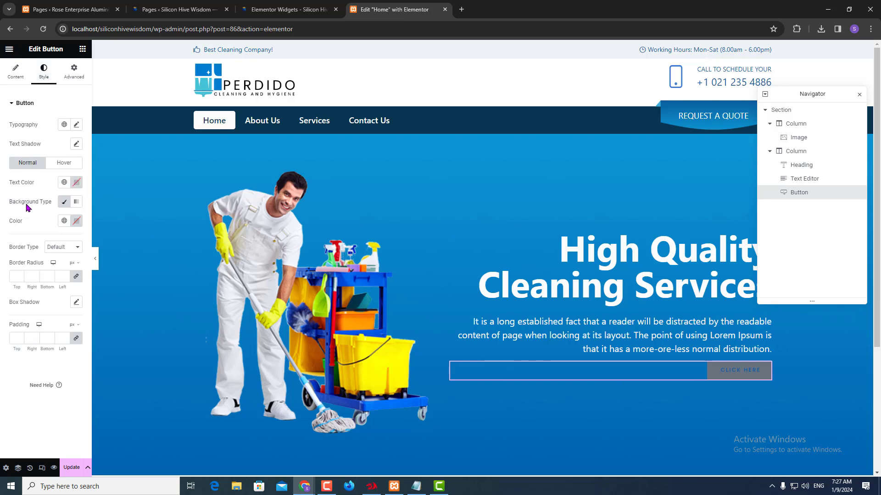
click(66, 205)
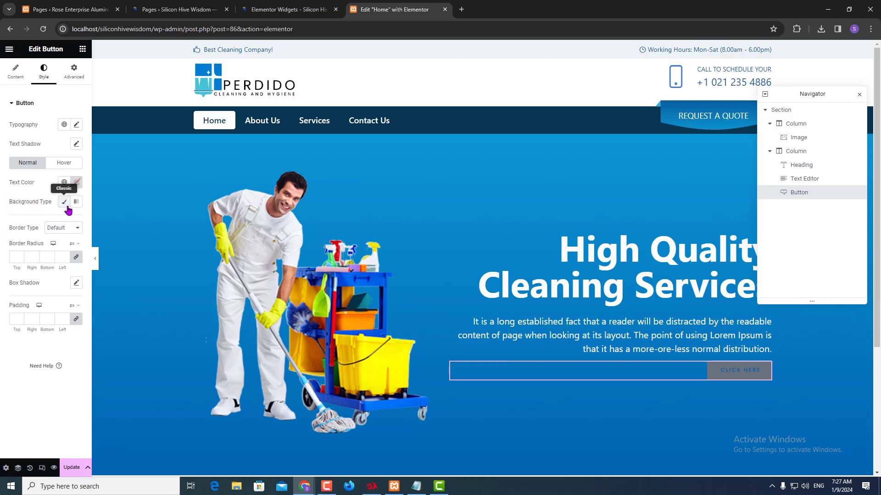
click(65, 205)
click(63, 222)
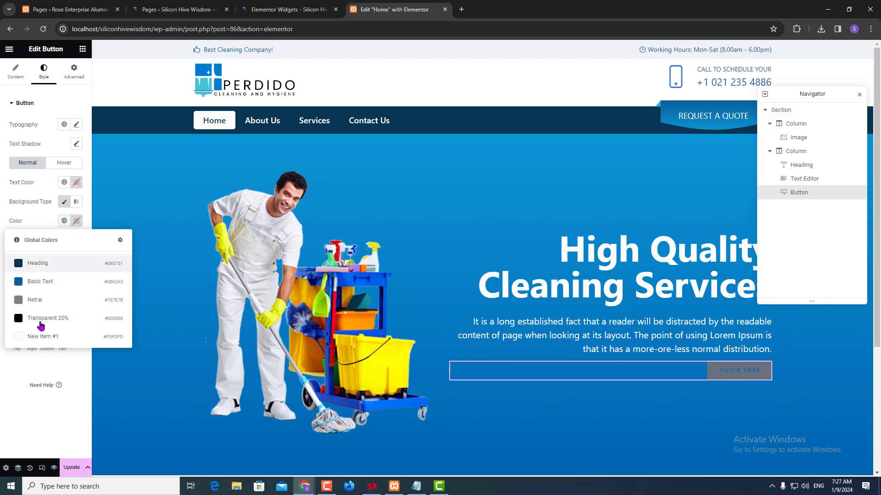
click(40, 334)
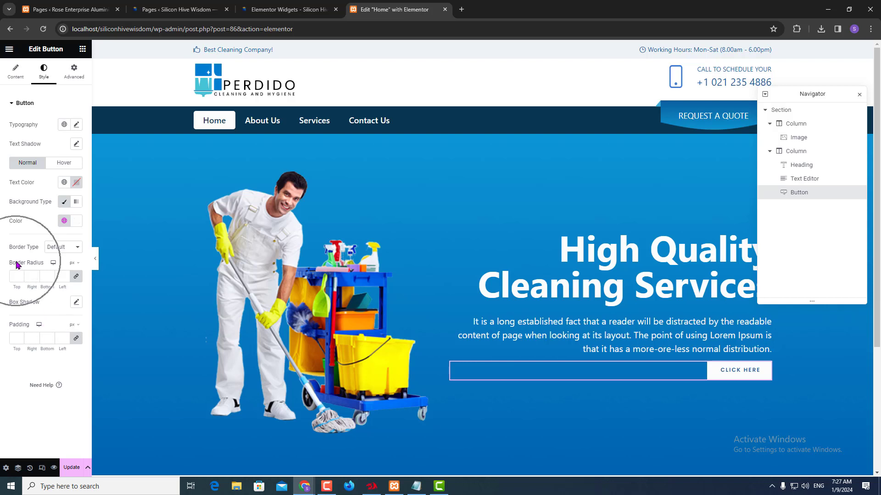
click(14, 277)
text(30)
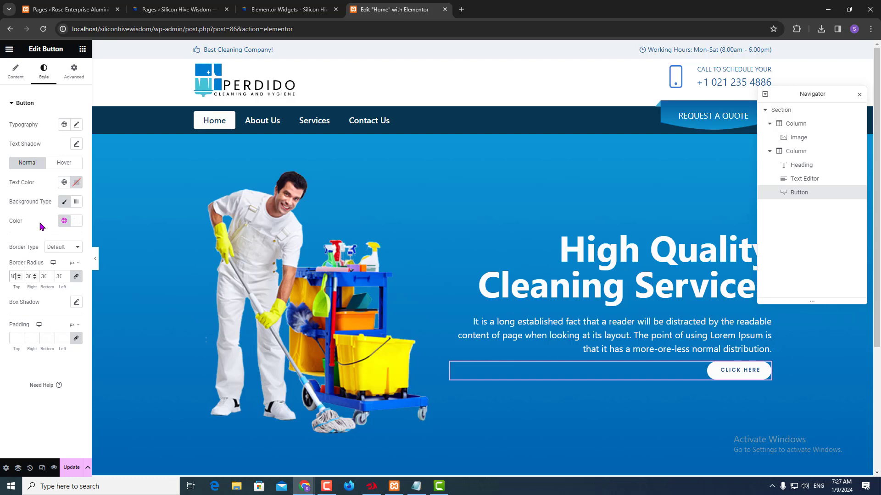
- Compare the button text size with Figma, trying 24 px and 22 px before setting the font size to 20 px
key(alt+Tab)
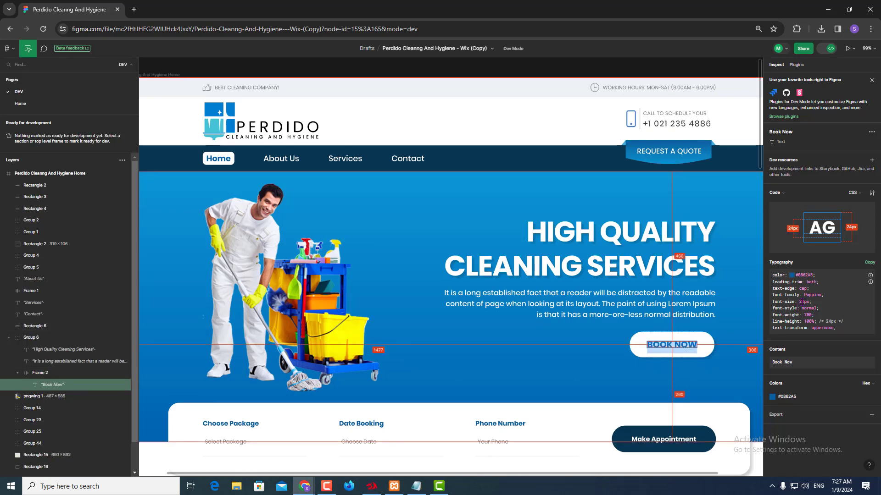
key(alt+Tab)
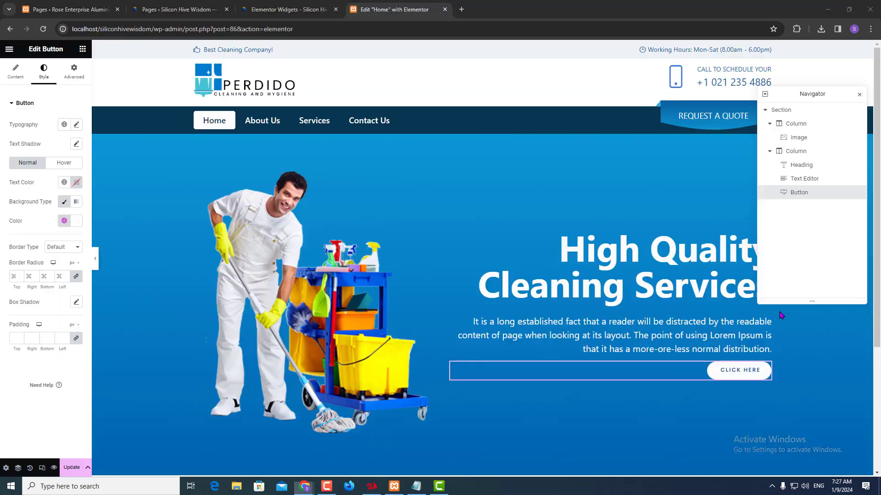
click(80, 126)
click(62, 195)
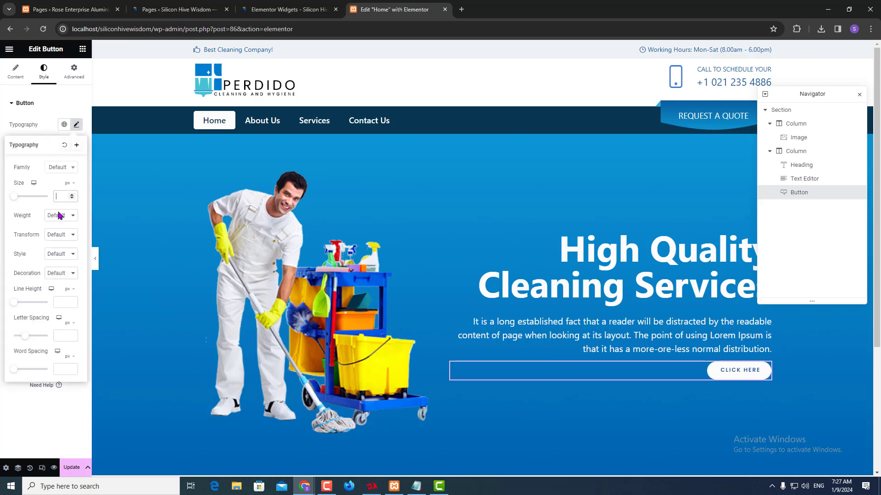
text(24)
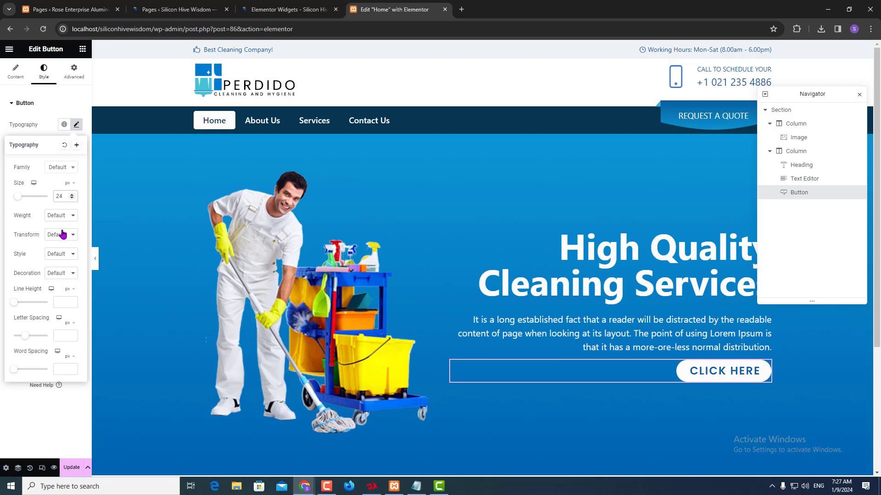
key(alt+Tab)
key(alt+Tab)
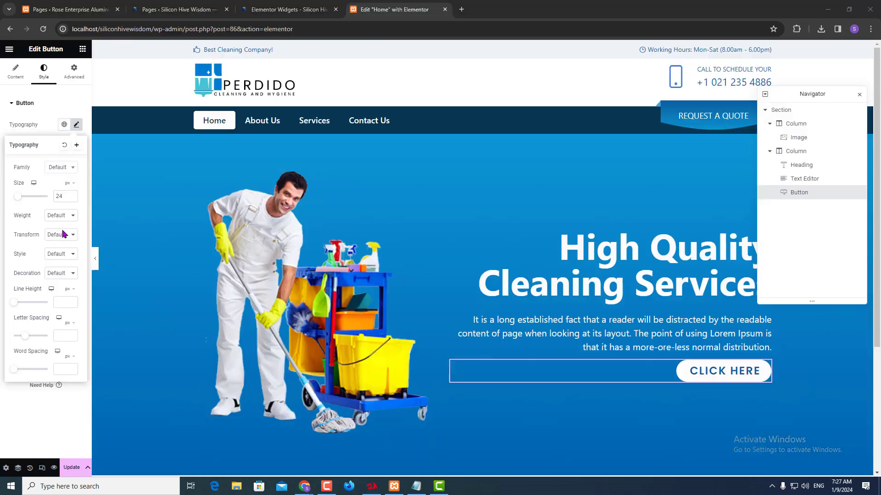
text(22)
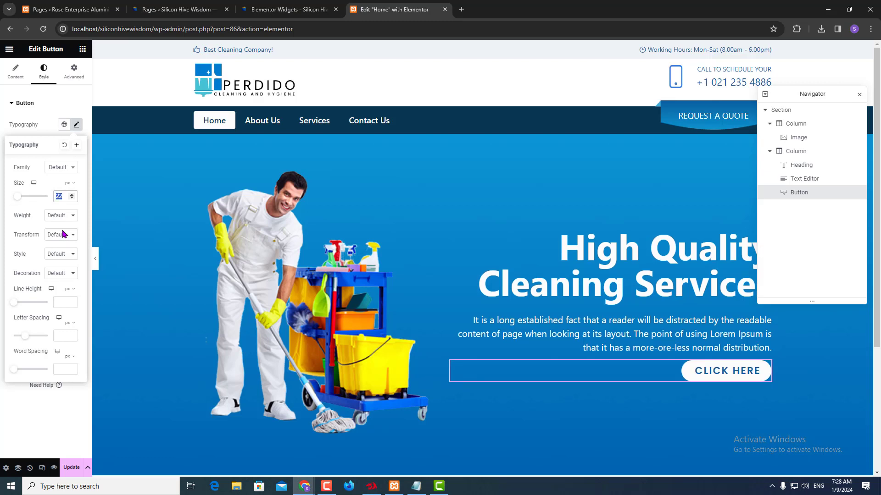
text(20)
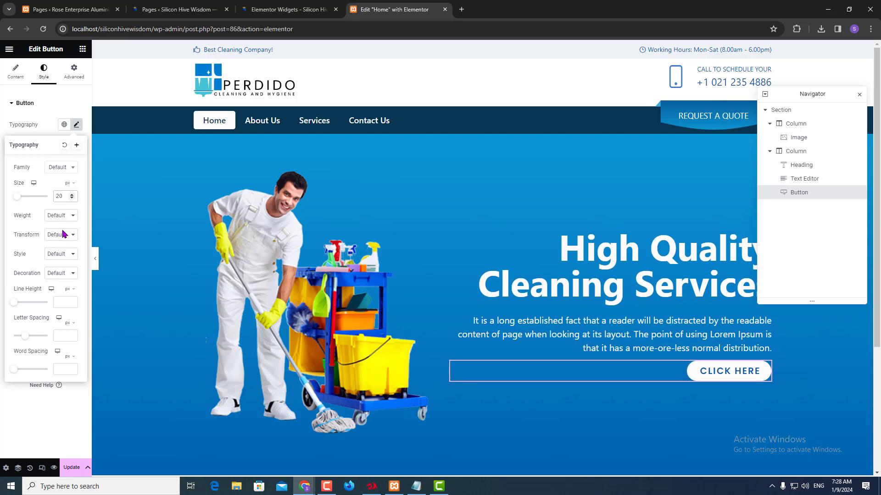
- Inspect the Book Now frame's padding in Figma, then unlink the button's padding and set top and bottom to 27 px, right and left to 47 px
key(alt+Tab)
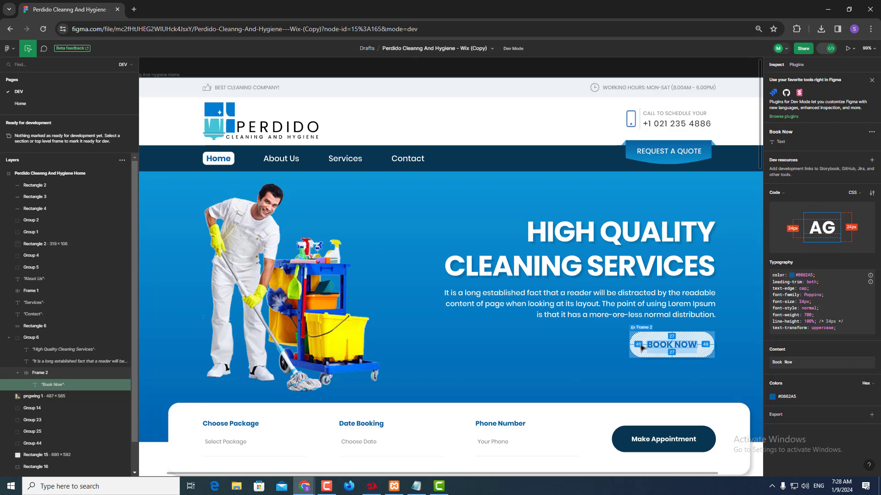
key(alt+Tab)
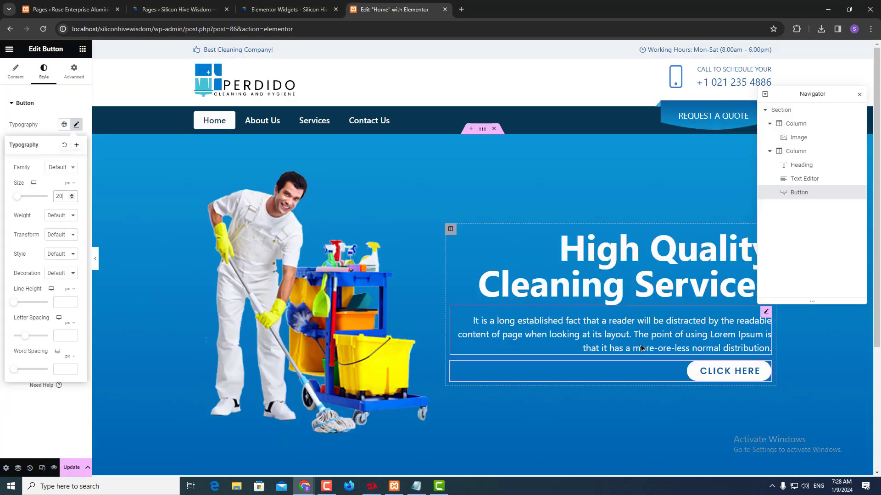
click(12, 408)
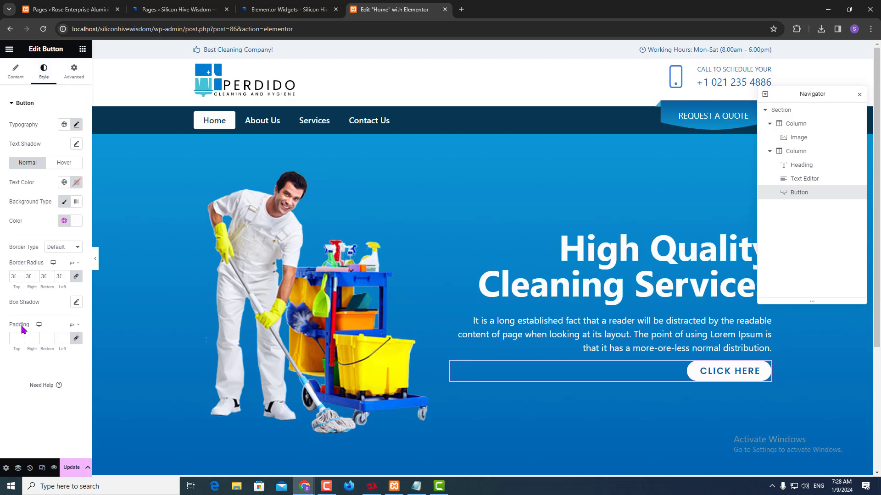
click(76, 344)
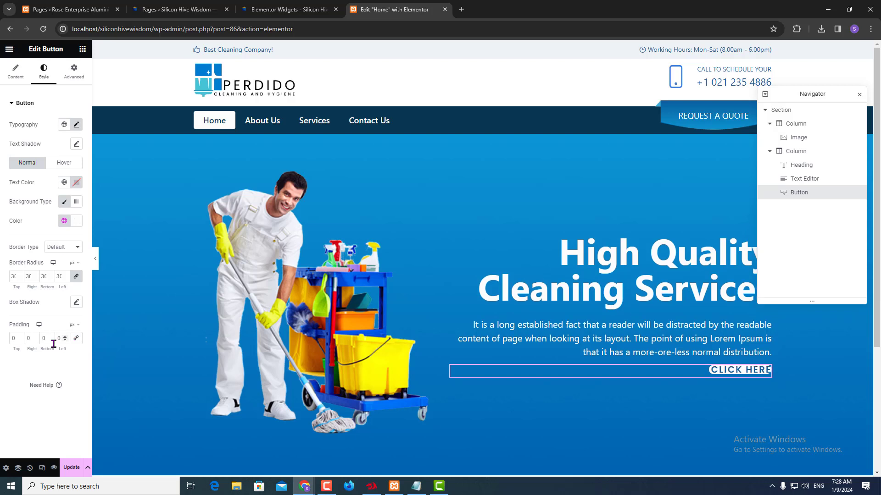
double_click(13, 340)
text(17)
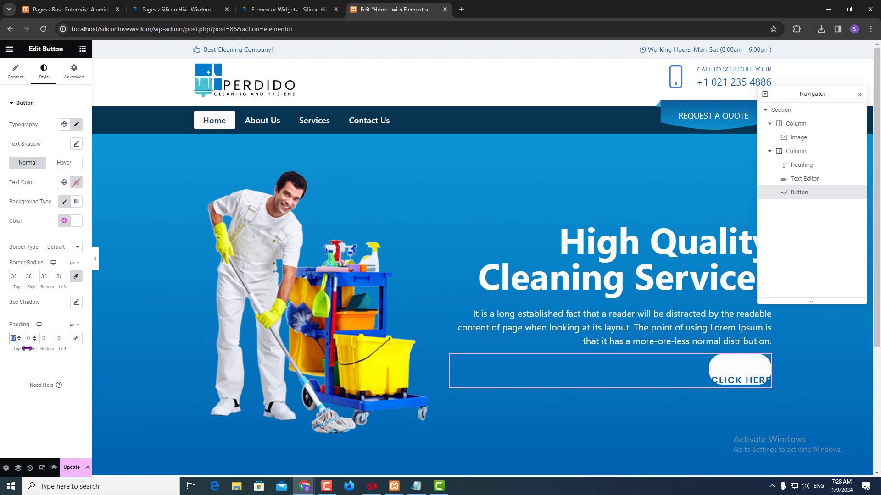
text(27)
key(Tab)
text(47)
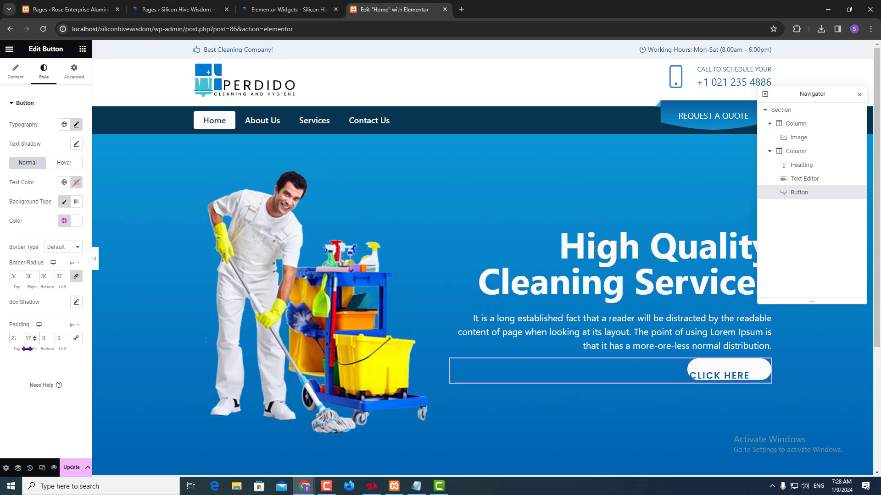
key(Tab)
text(27)
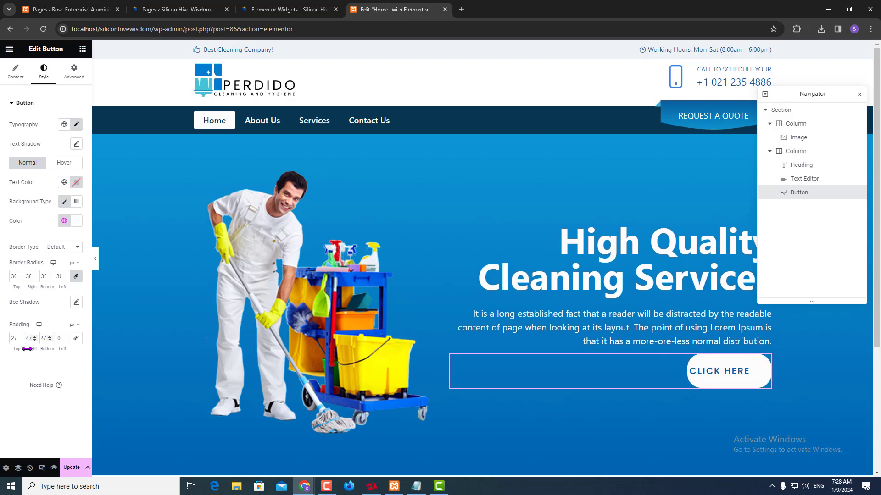
key(Tab)
text(47)
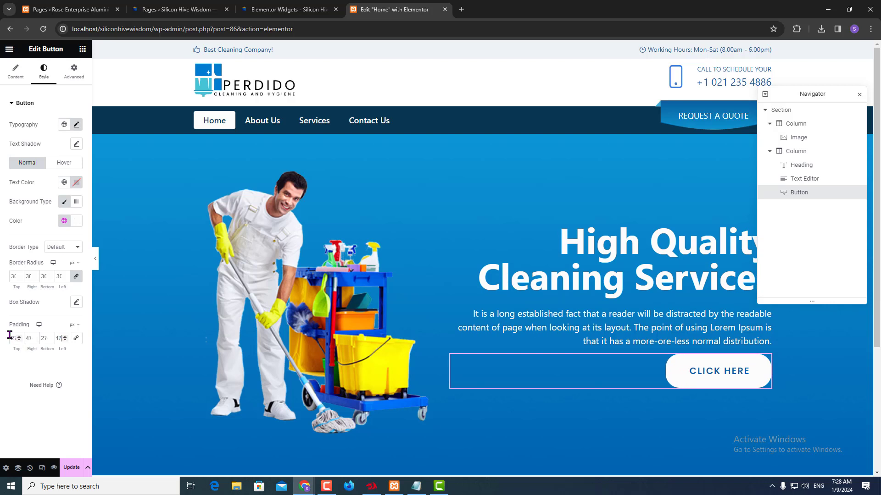
- Reduce the button's right and left padding to 37 px each
click(27, 339)
double_click(27, 338)
text(37)
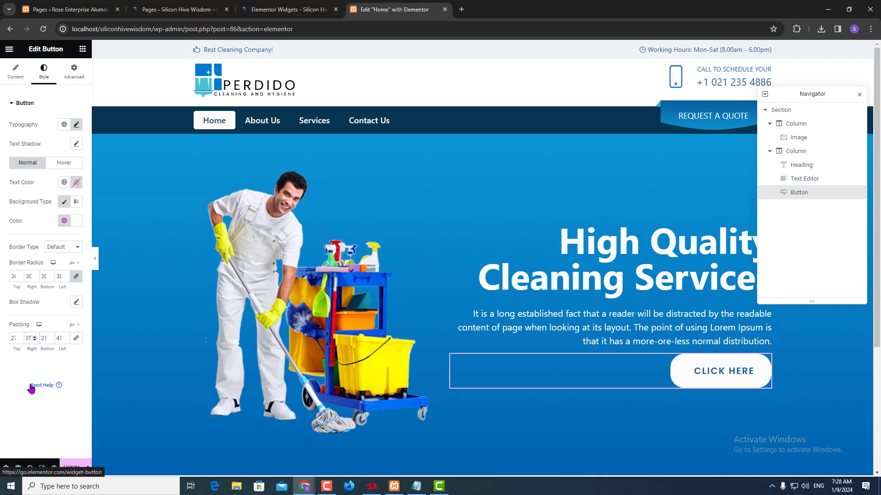
key(Tab)
key(Tab)
text(3)
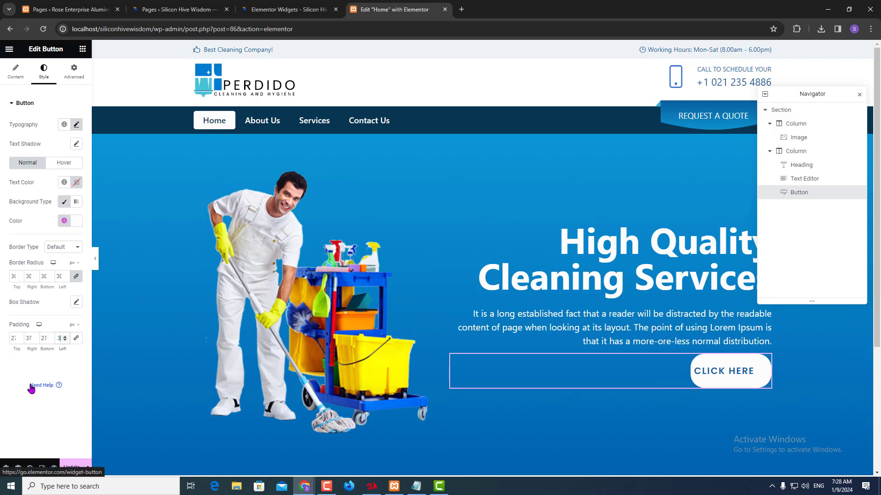
text(333)
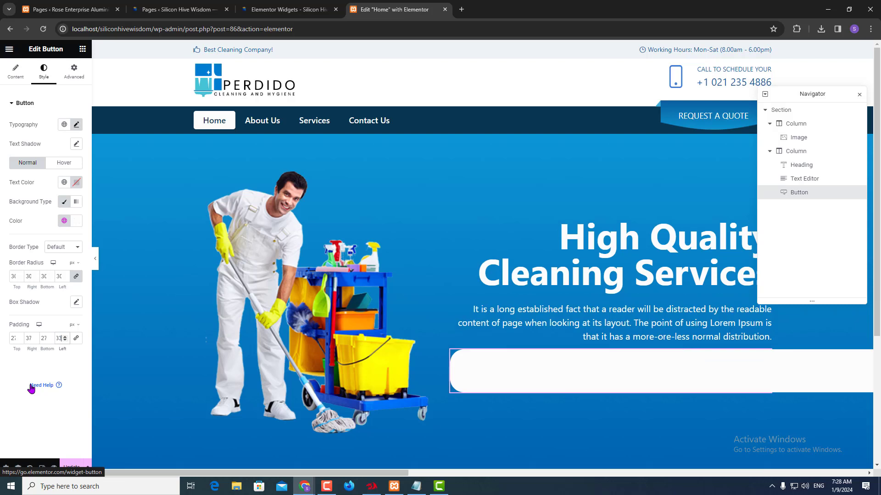
key(ctrl+a)
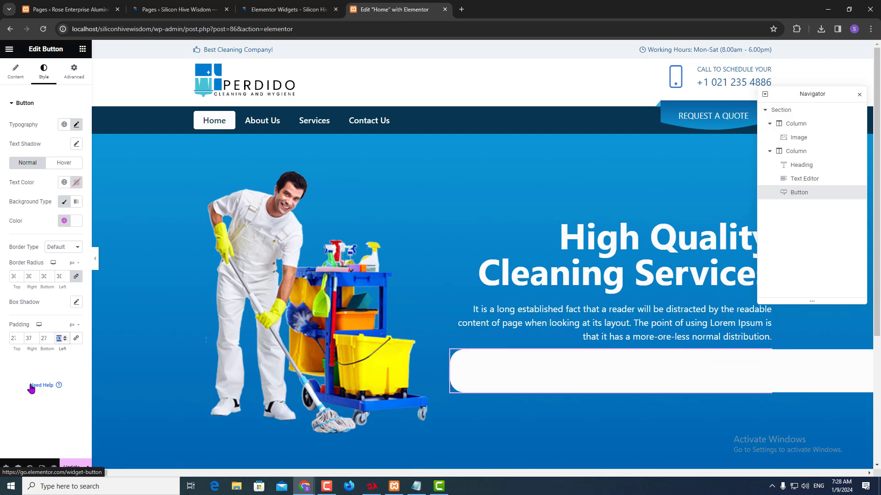
text(37)
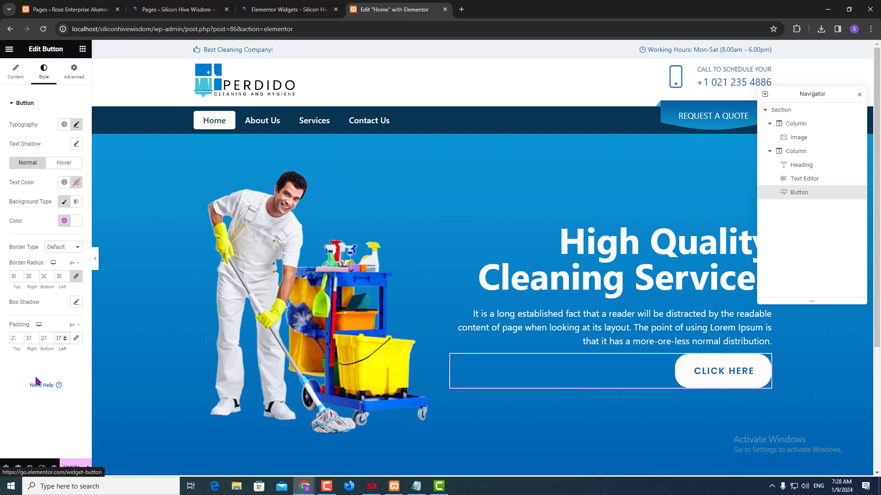
- Set the button's top and bottom padding to 17 px each
click(12, 338)
double_click(12, 339)
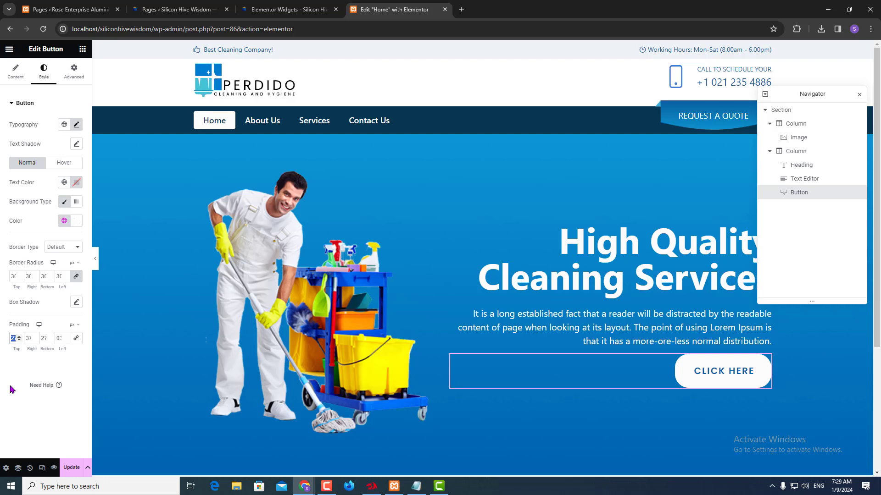
text(17)
key(Tab)
key(Tab)
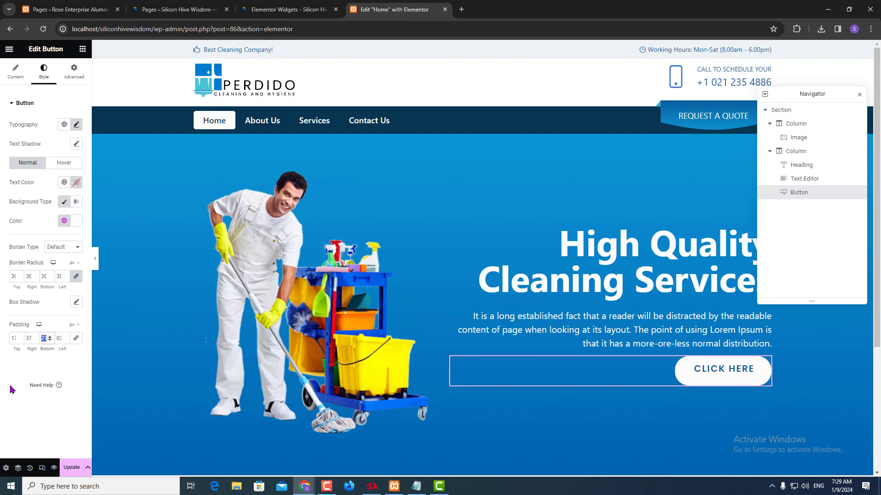
text(17)
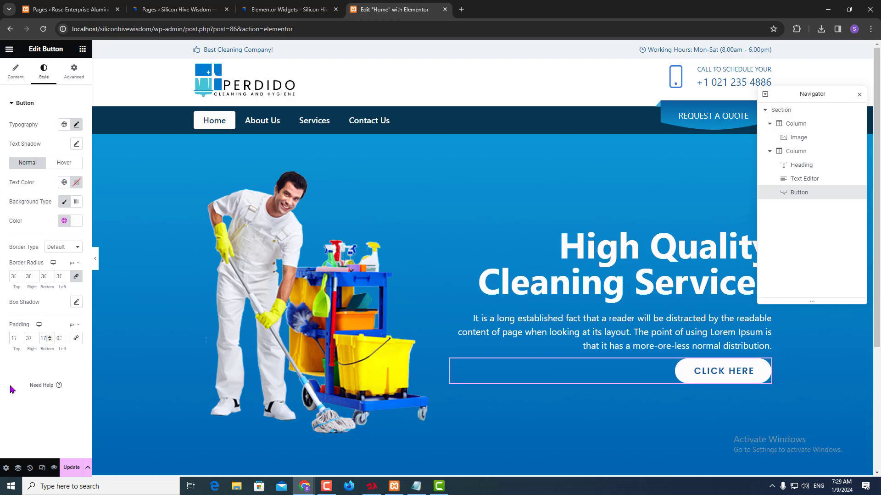
- Compare the button with the Figma design and set its top and bottom padding to 20 px each
key(alt+Tab)
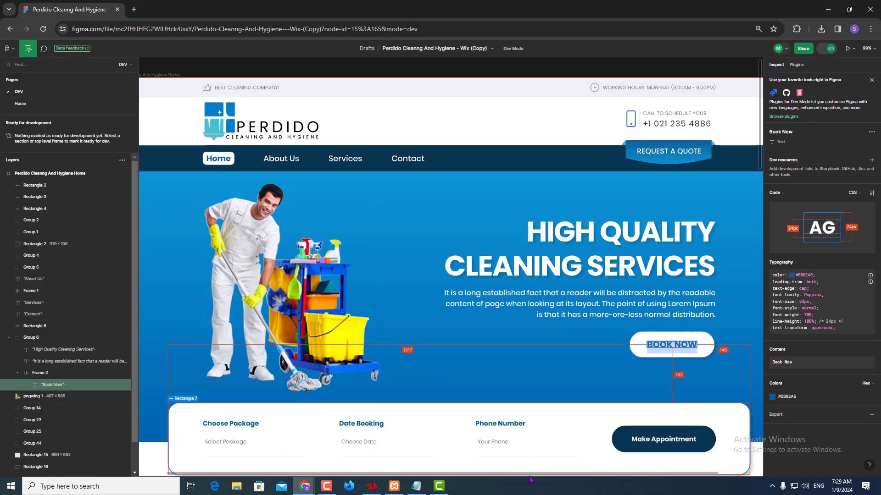
key(alt+Tab)
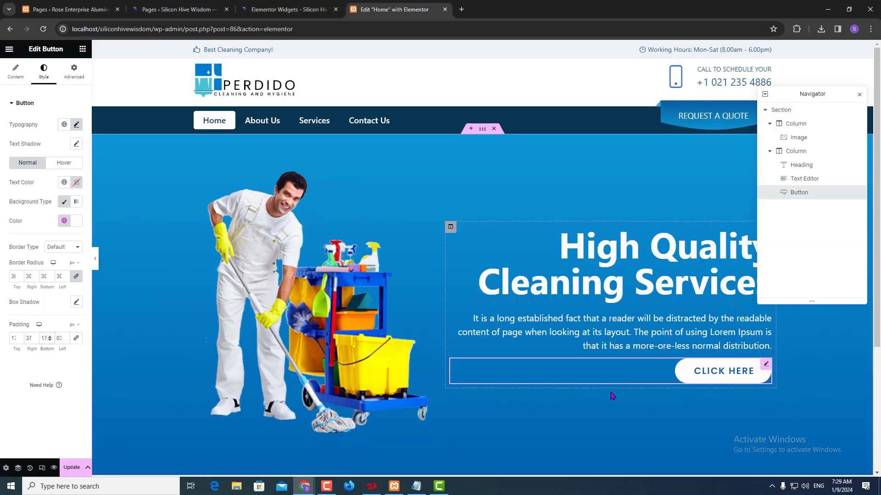
double_click(14, 338)
text(20)
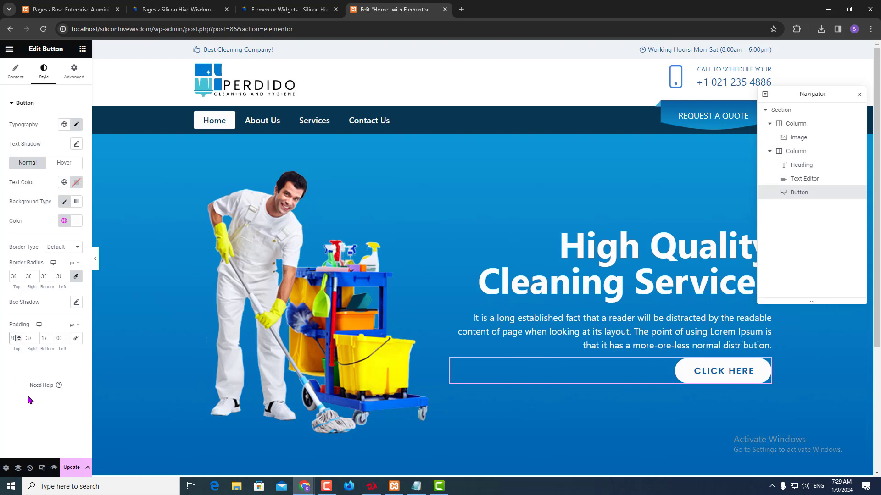
key(Tab)
key(Tab)
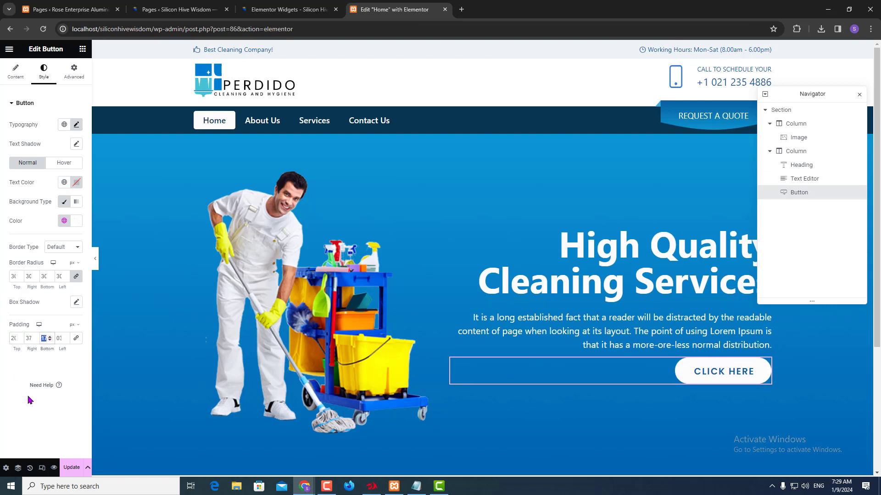
text(20)
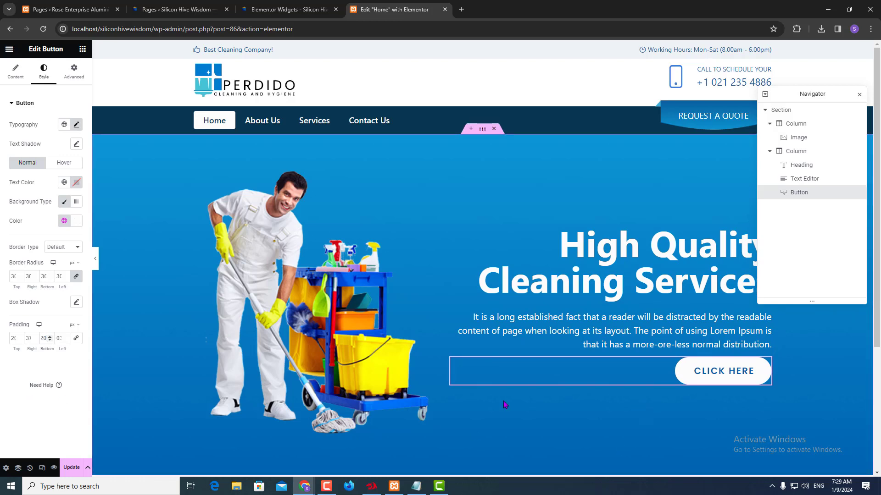
- Compare the button with the Figma design and set its font weight to 700 (Bold) and text transform to Uppercase
key(alt+Tab)
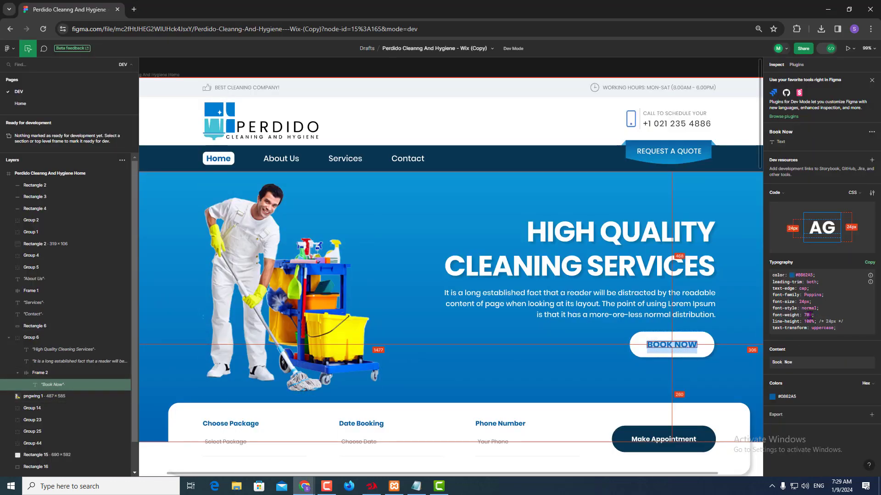
key(alt+Tab)
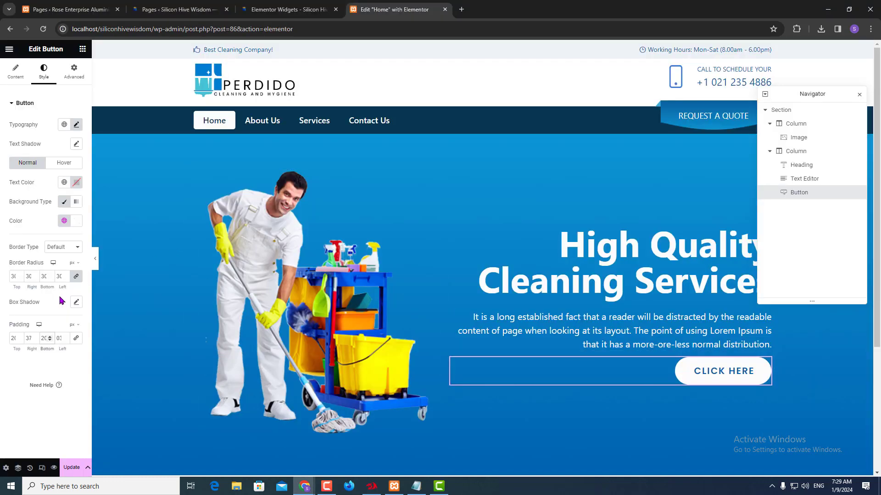
click(76, 124)
click(61, 216)
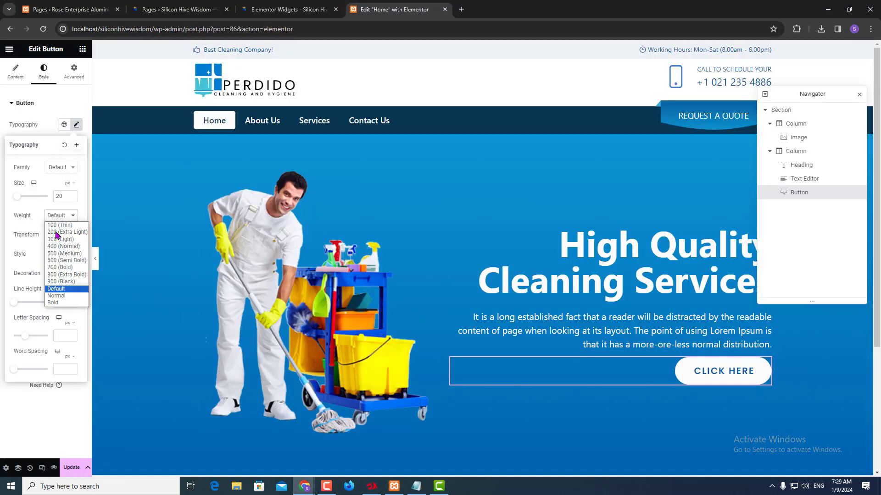
click(64, 260)
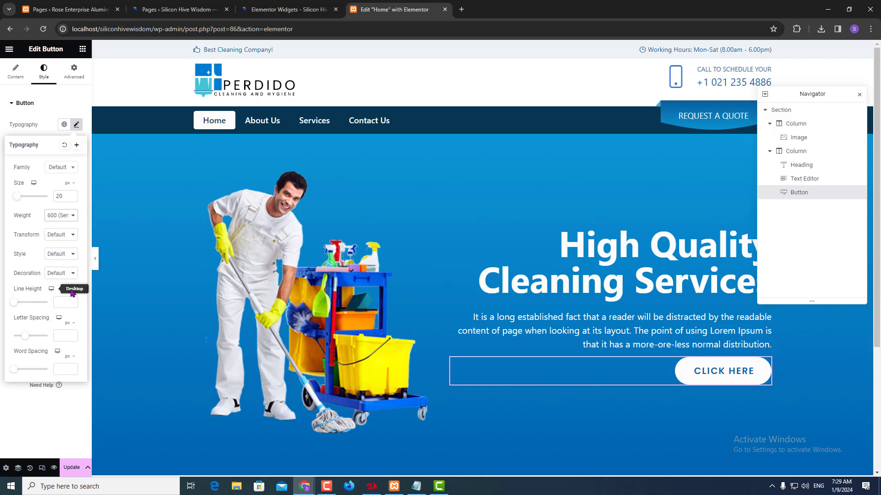
click(57, 217)
click(52, 268)
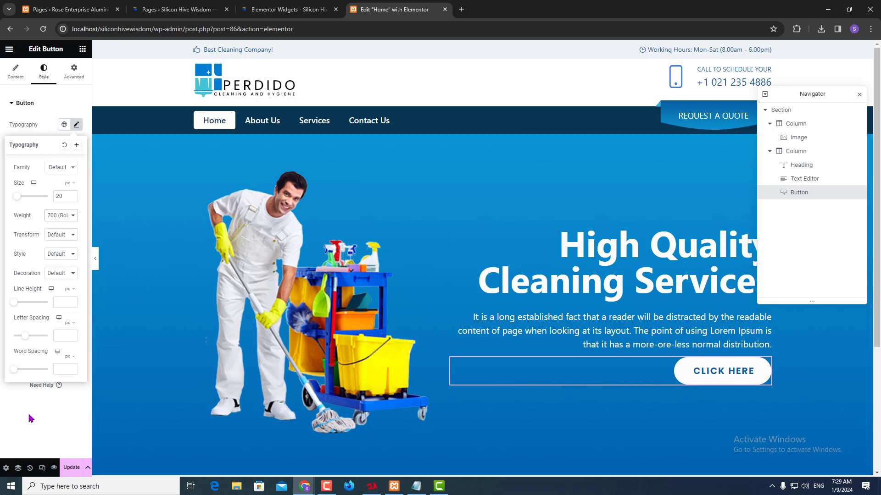
click(61, 237)
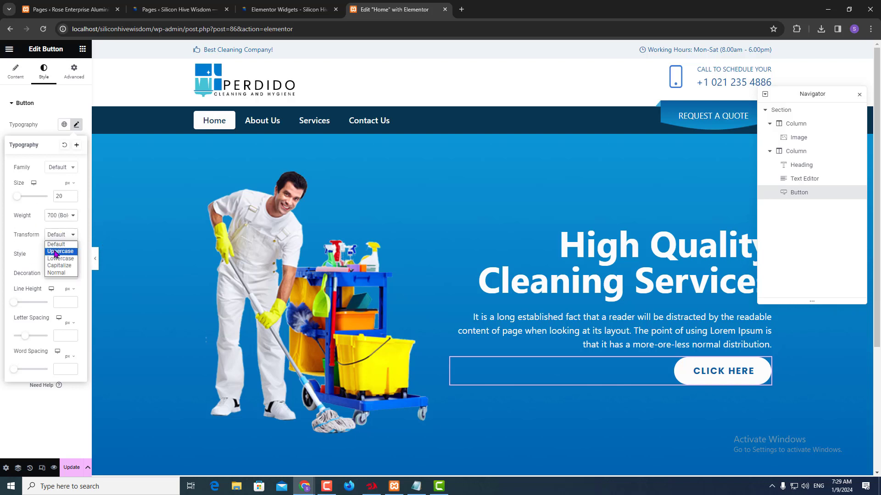
click(55, 252)
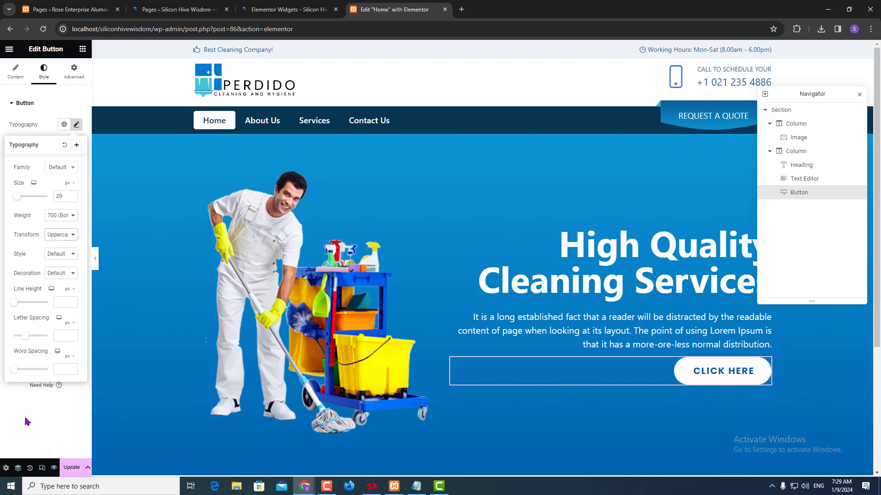
click(27, 422)
- Change the button's text to "Book Now"
click(15, 73)
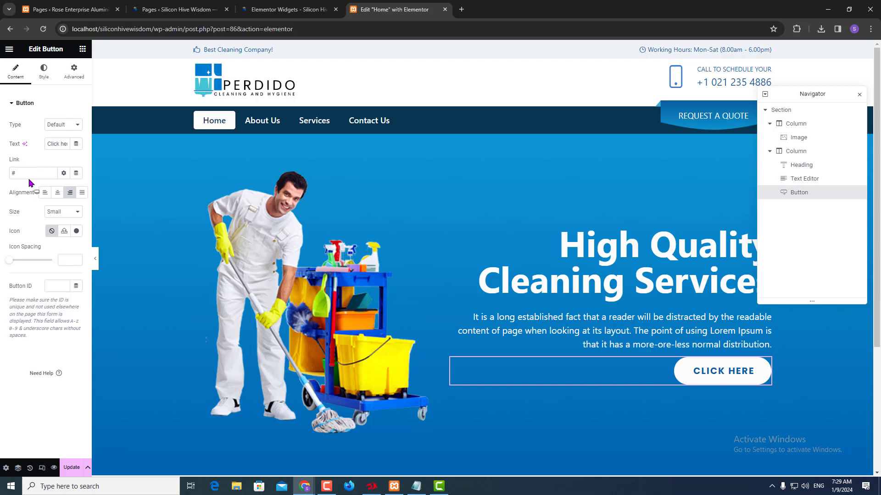
triple_click(52, 145)
key(alt+Tab)
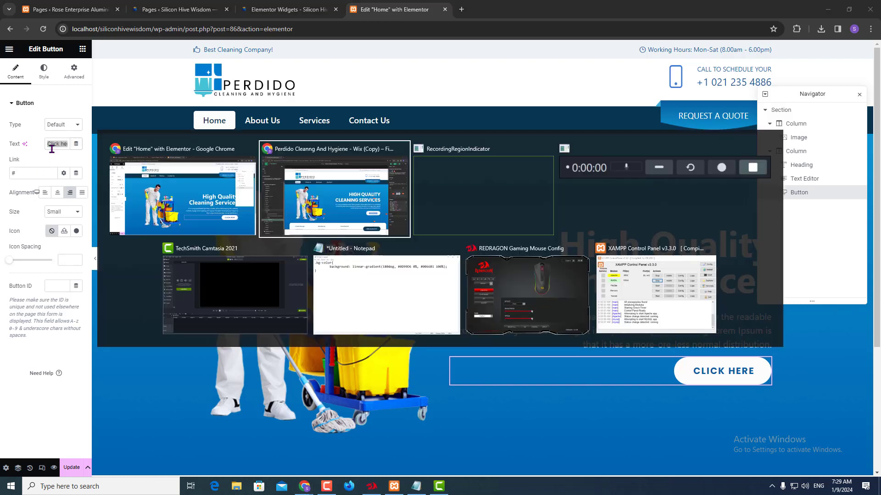
key(alt+Tab)
text(B)
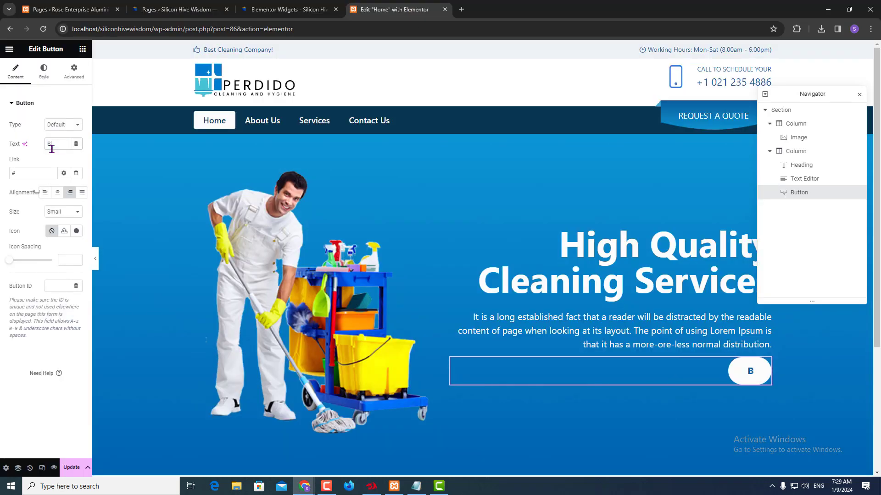
text(ook Now)
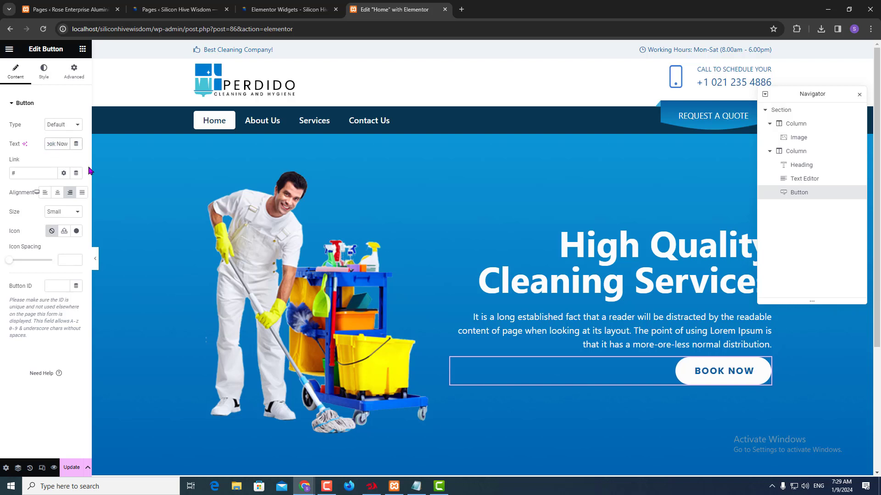
- Set the Book Now button's hover animation to Shrink
click(43, 78)
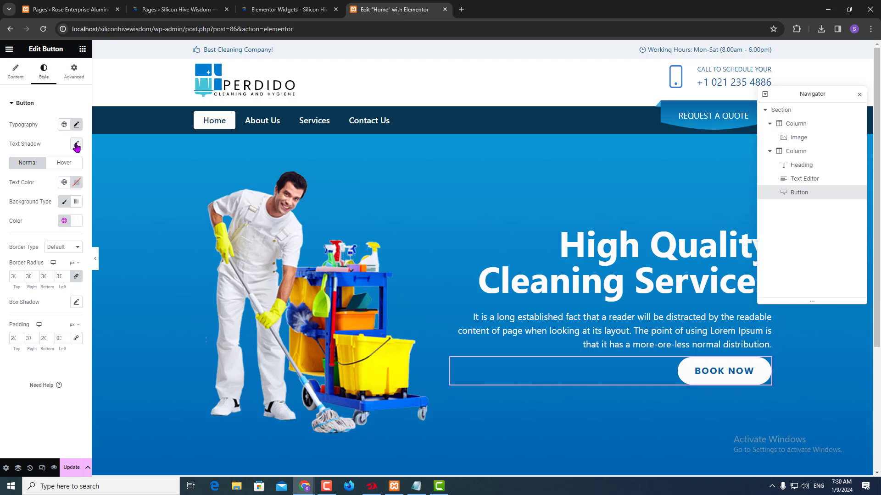
click(61, 169)
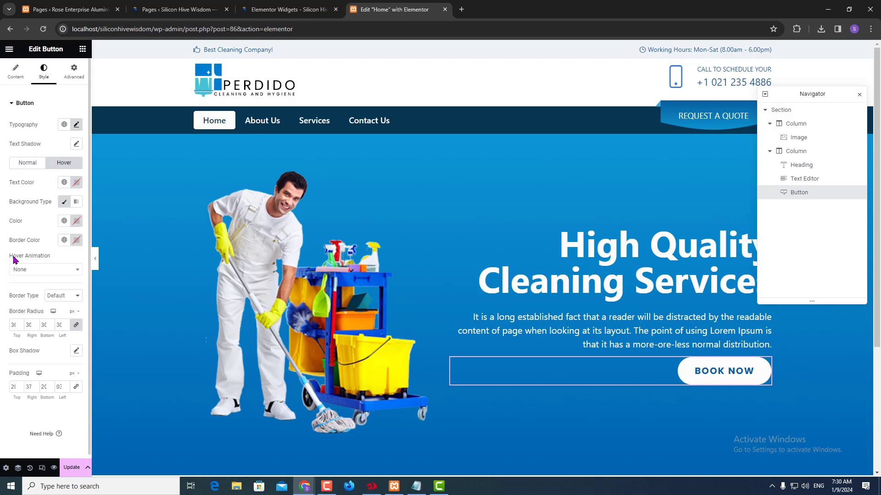
click(57, 273)
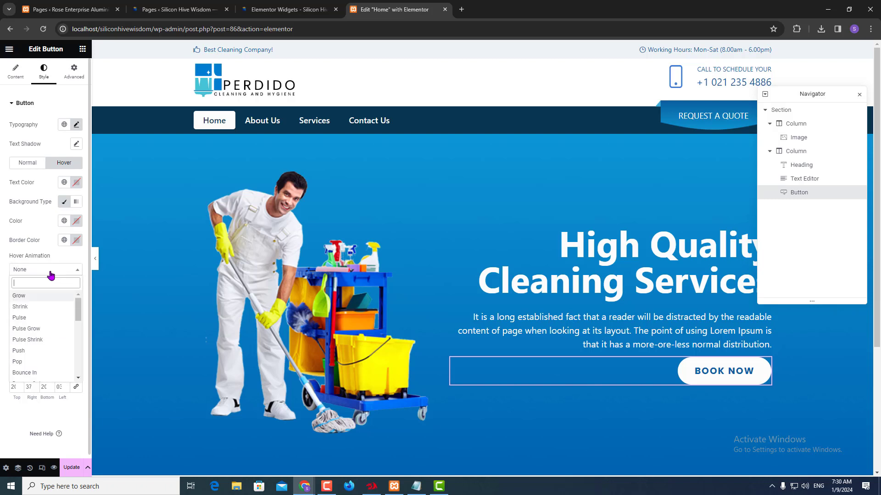
click(25, 308)
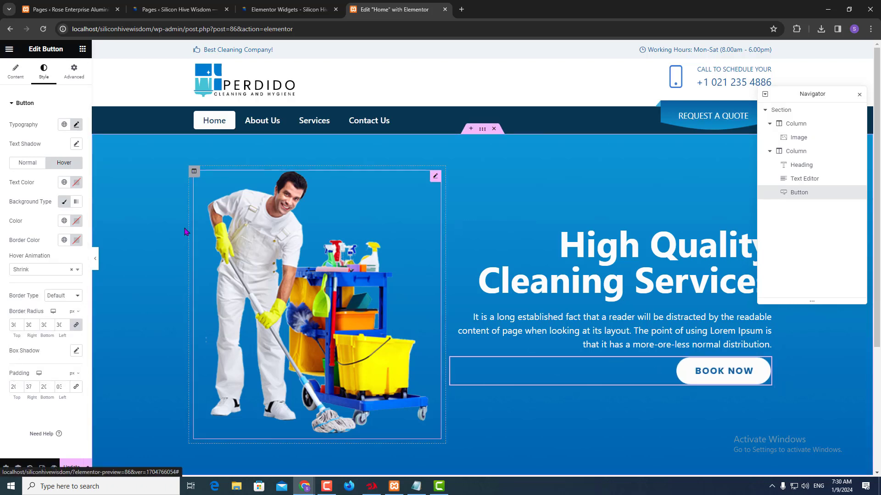
- Set the button's hover text color to the global Basic Text color and update the page
click(64, 182)
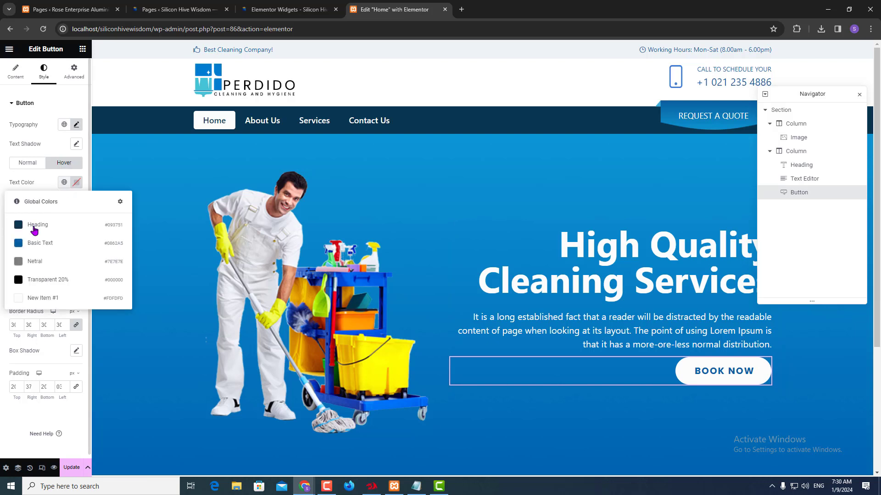
click(30, 243)
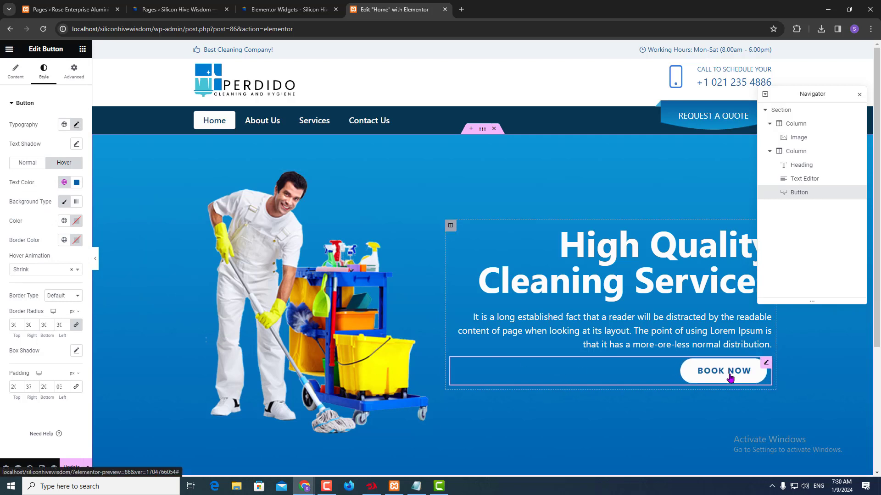
click(73, 467)
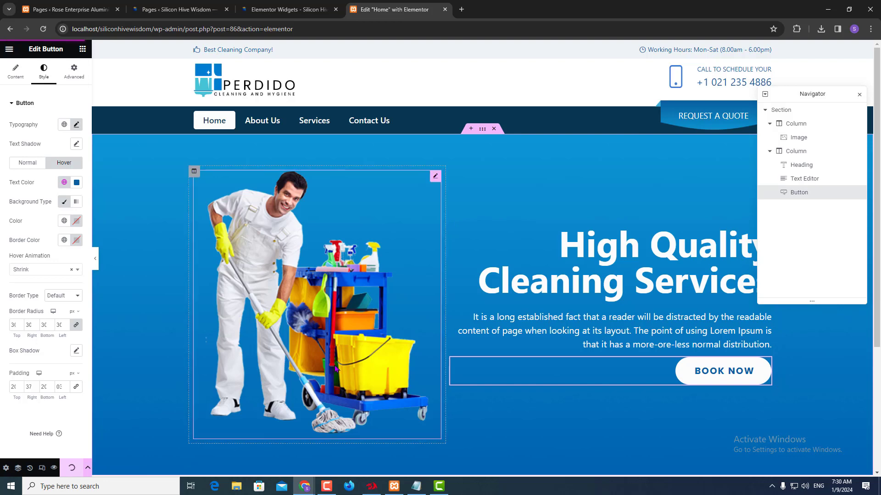
scroll(360, 362, down, 4)
scroll(359, 366, up, 4)
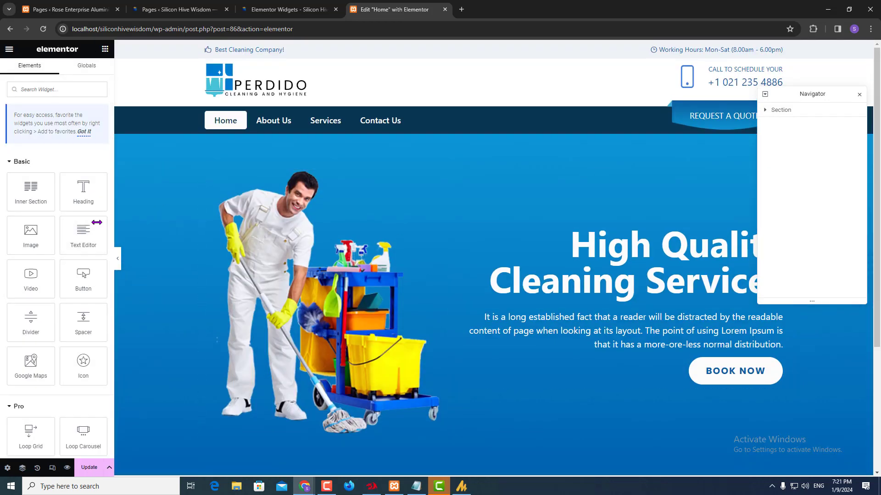
- Check the appointment form bar in the Figma design and add a single-column section below the hero section
drag(114, 222, 84, 226)
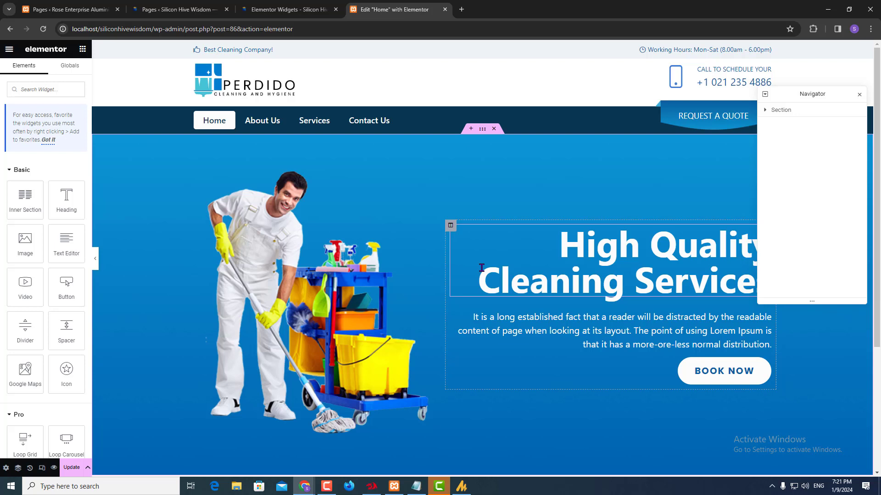
scroll(463, 321, down, 3)
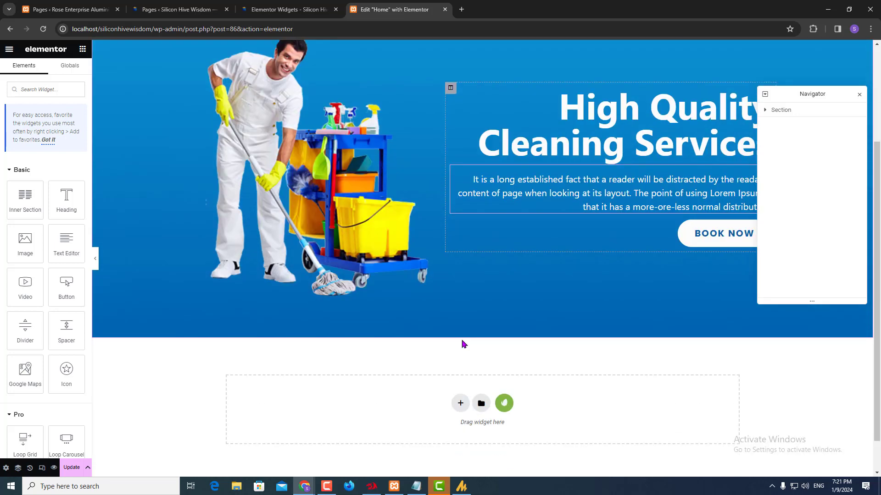
key(alt+Tab)
key(Tab)
key(Tab)
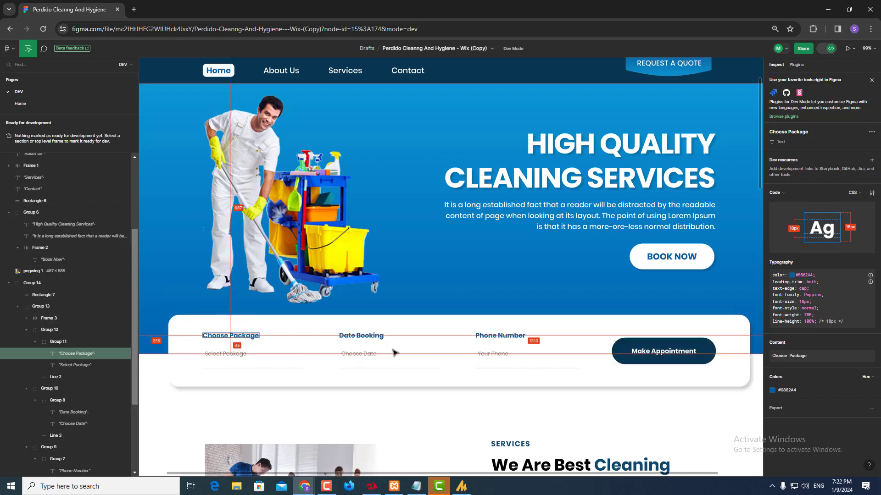
key(alt+Tab)
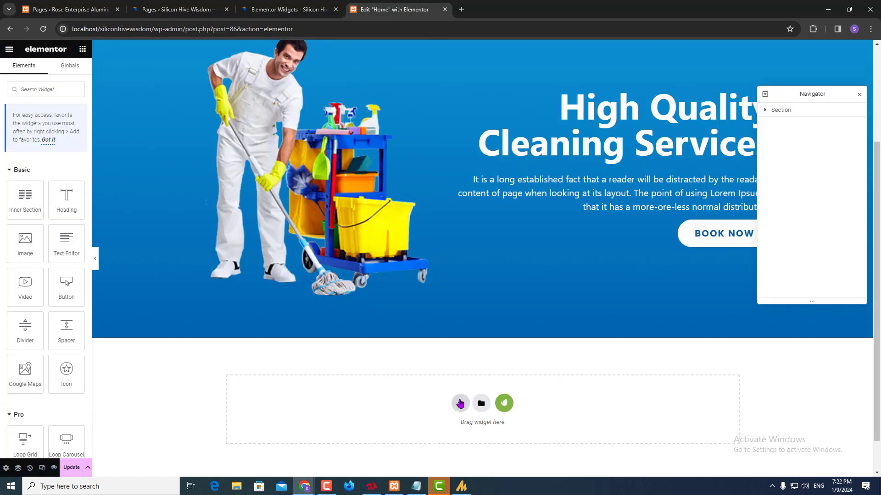
click(458, 403)
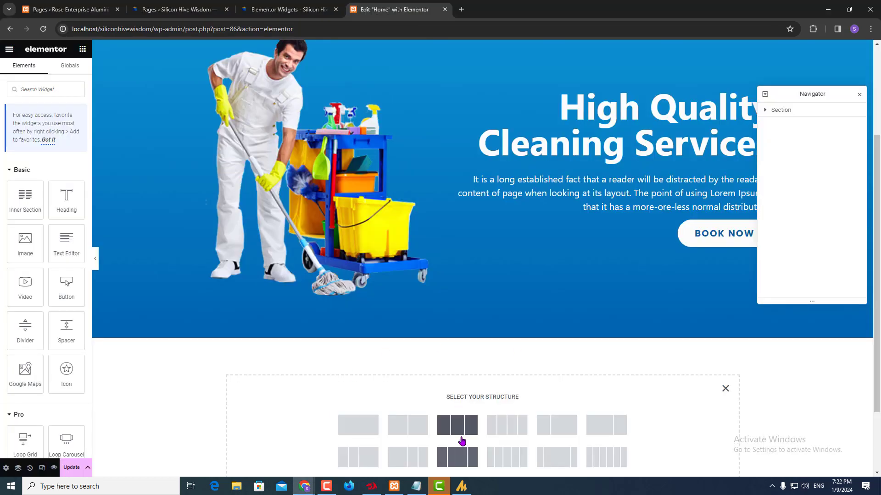
click(352, 437)
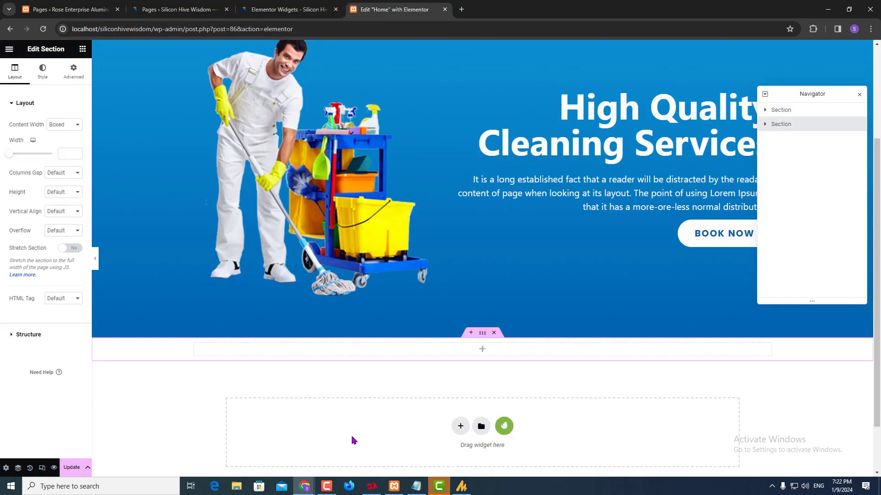
- Give the new section's column a classic background in the global color New Item #1 (#FDFDFD)
click(767, 130)
click(796, 141)
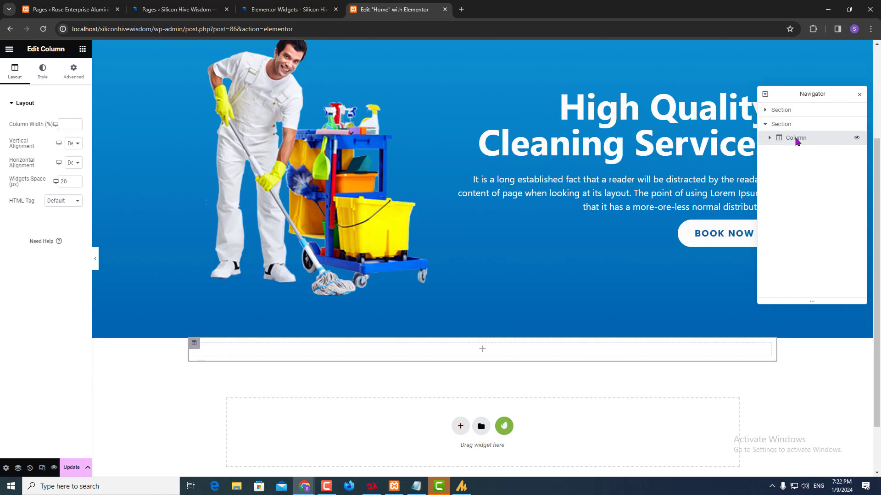
click(796, 140)
click(44, 78)
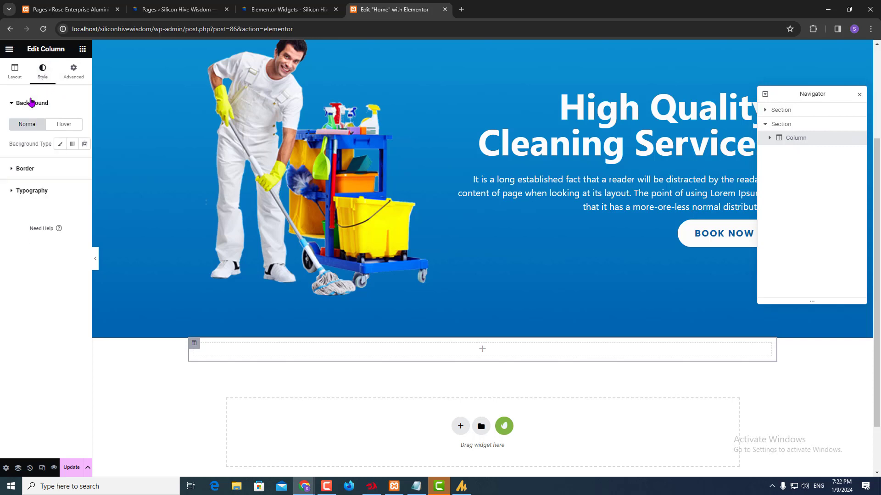
click(60, 144)
click(64, 164)
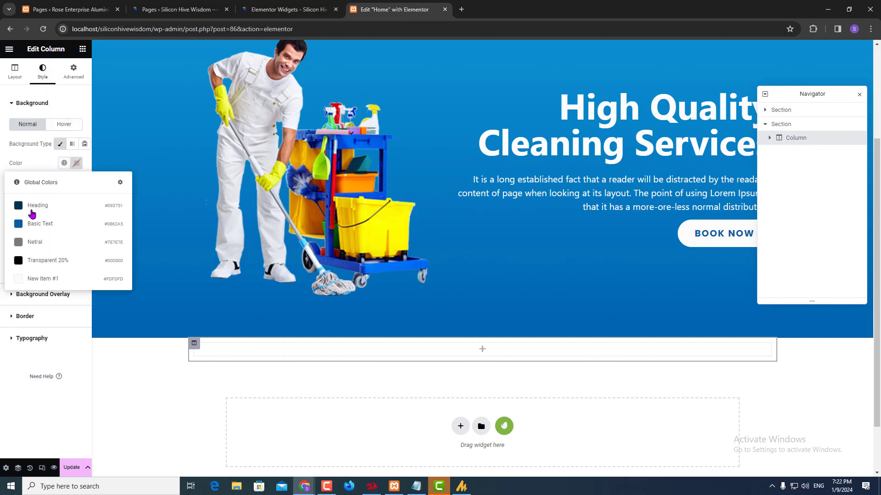
click(32, 209)
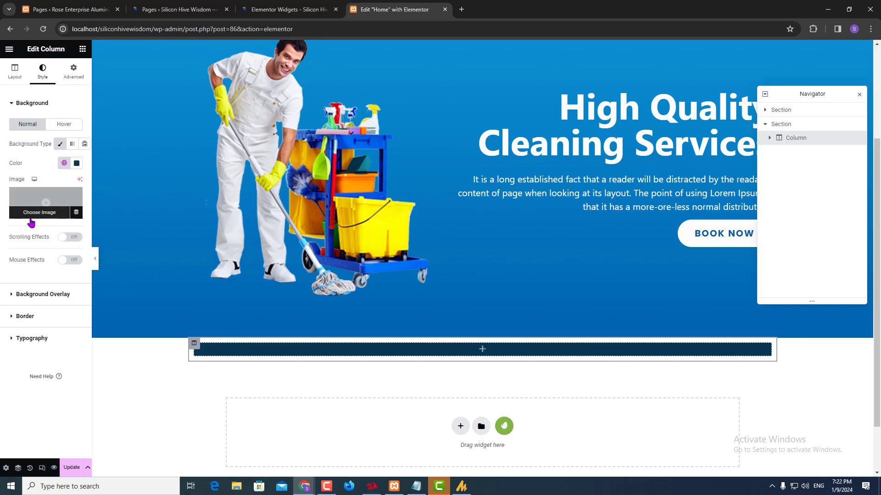
click(65, 164)
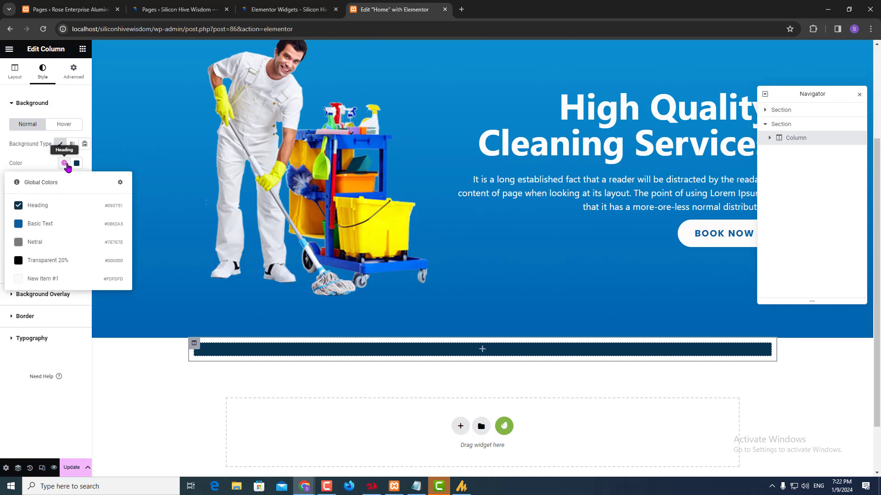
click(31, 280)
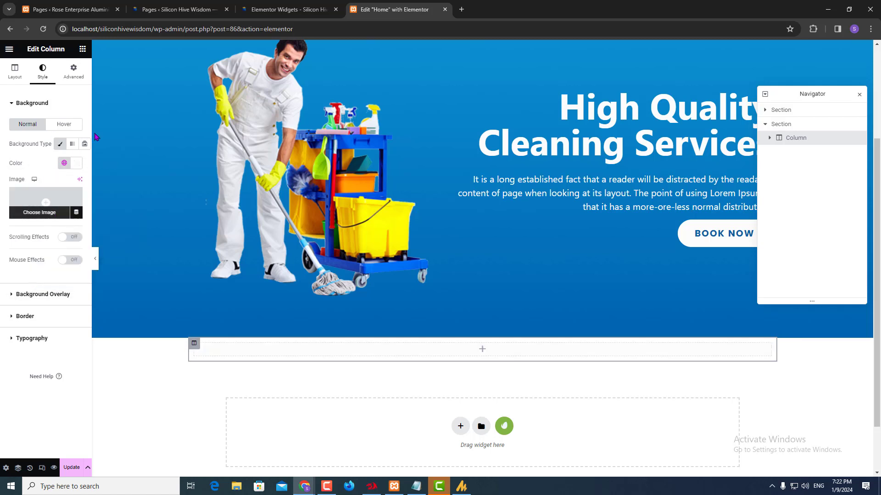
- Find the Form widget, add it to the new column and open the form's Name field settings
click(82, 51)
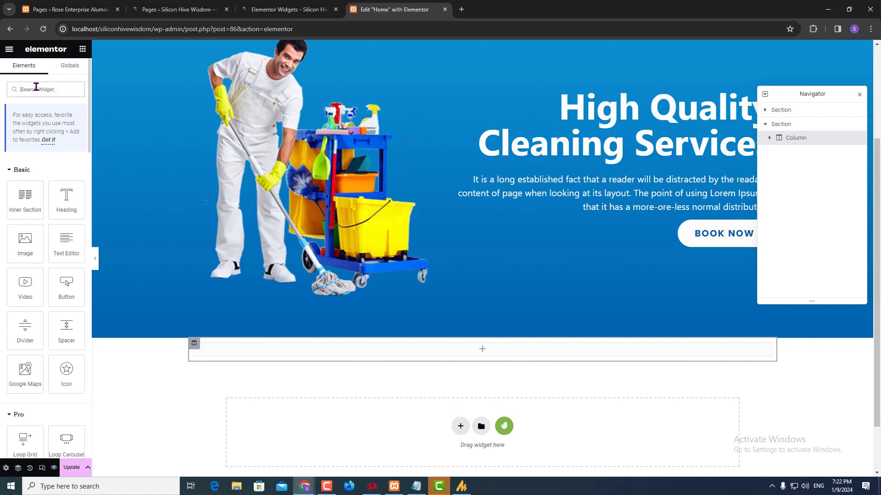
text(form)
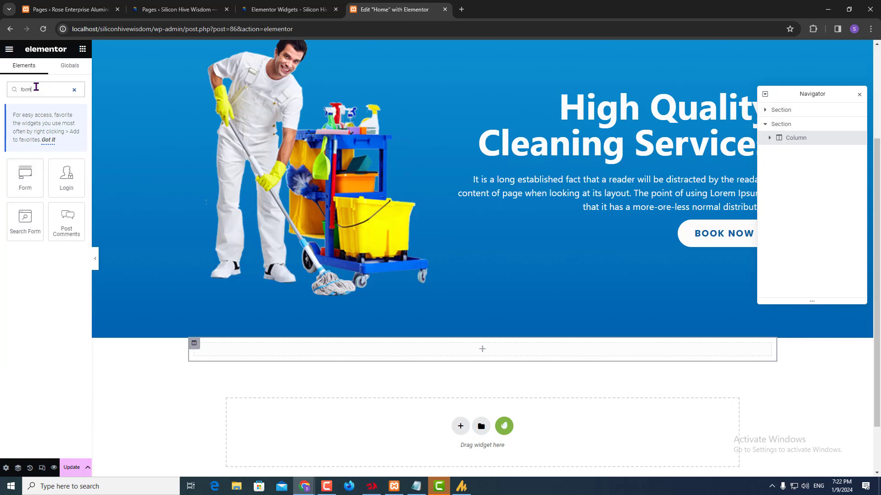
drag(25, 182, 450, 350)
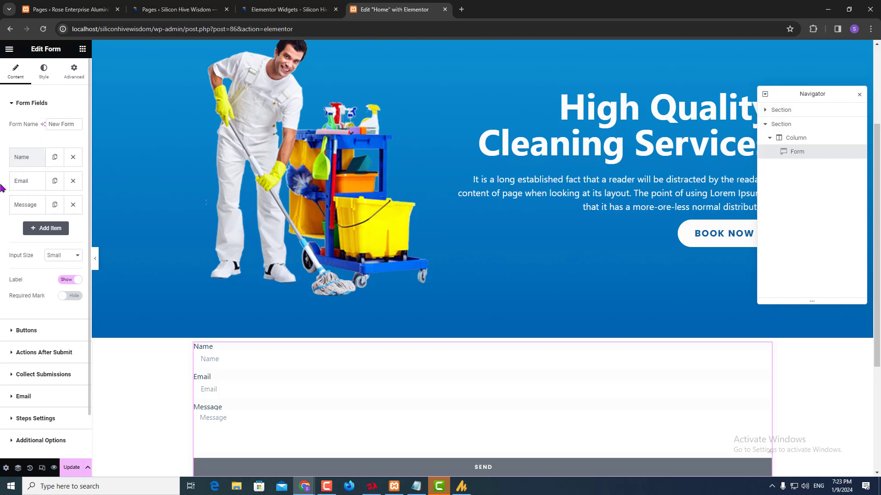
click(28, 161)
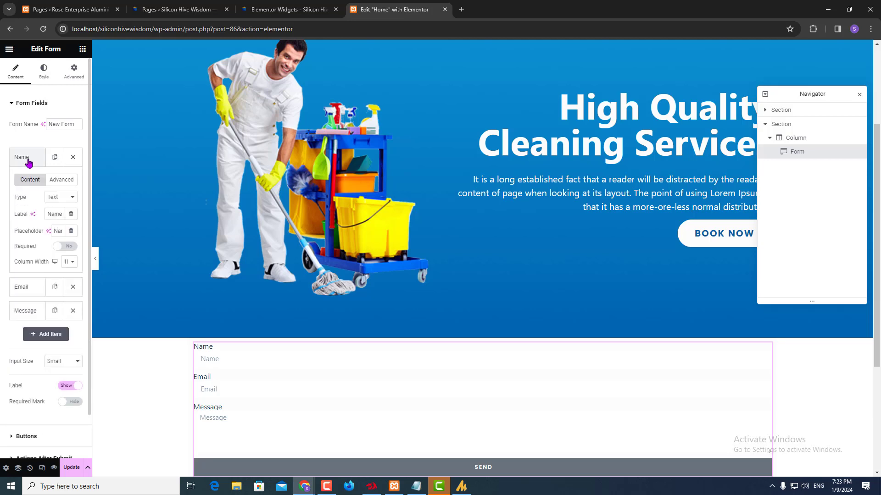
- Copy the text "Choose Package" from the Figma design and use it as the Name field's label and placeholder
double_click(55, 214)
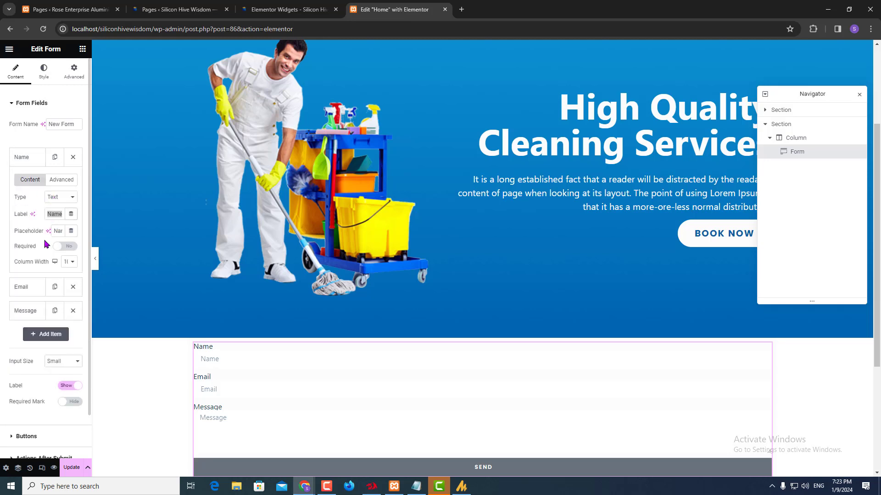
key(alt+Tab)
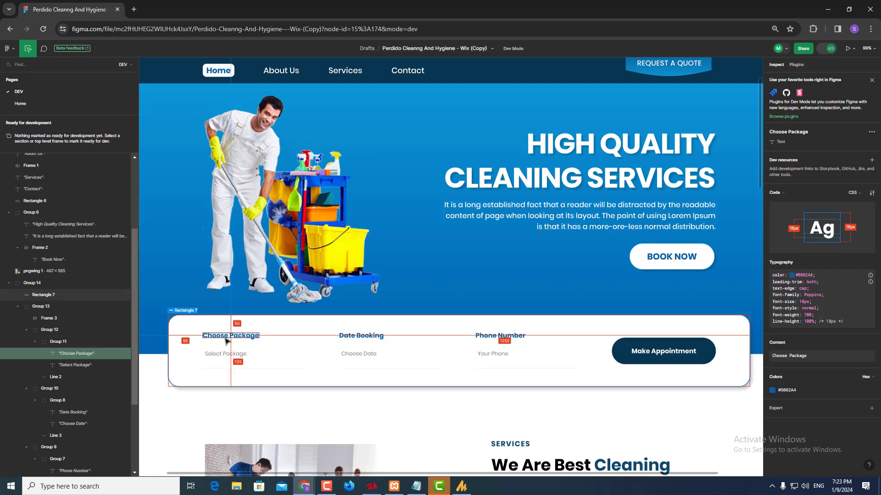
drag(202, 336, 260, 336)
key(ctrl+c)
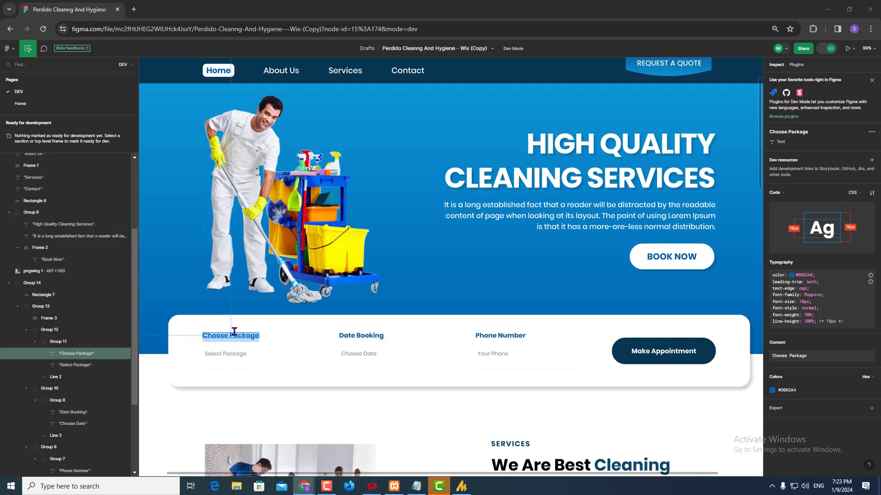
key(alt+Tab)
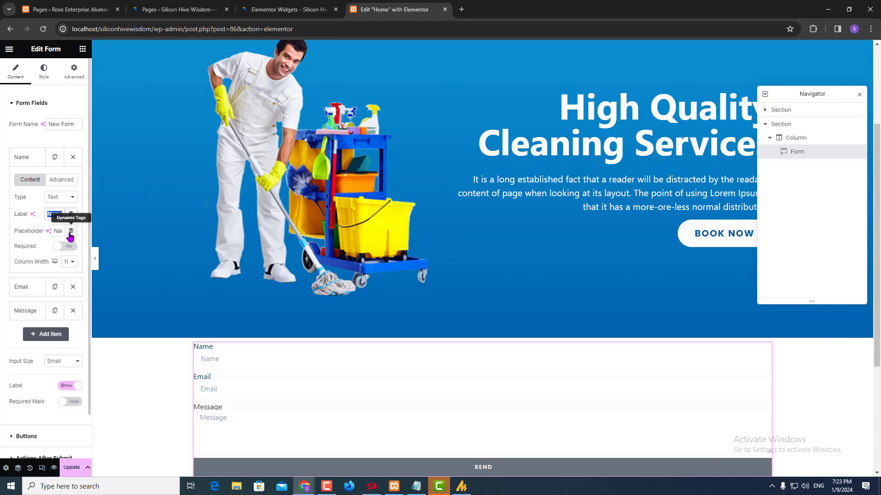
key(ctrl+v)
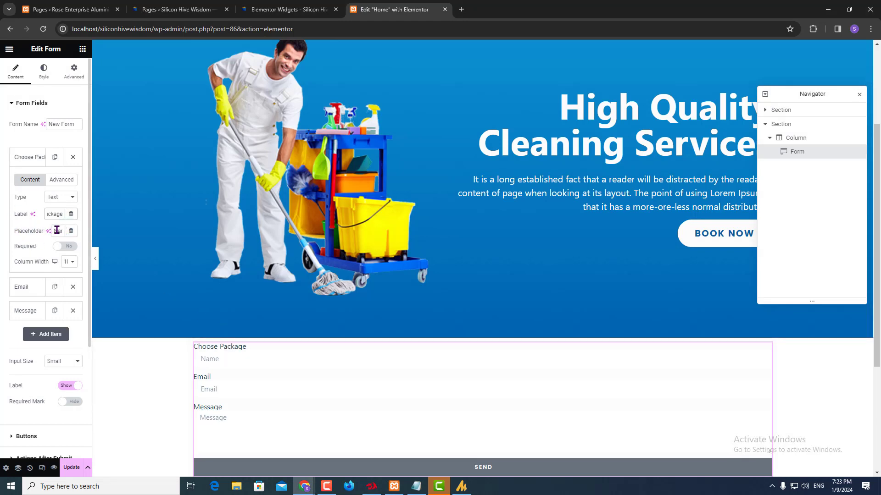
double_click(58, 231)
key(ctrl+v)
- Make the Choose Package field required and change its type to Select
click(61, 248)
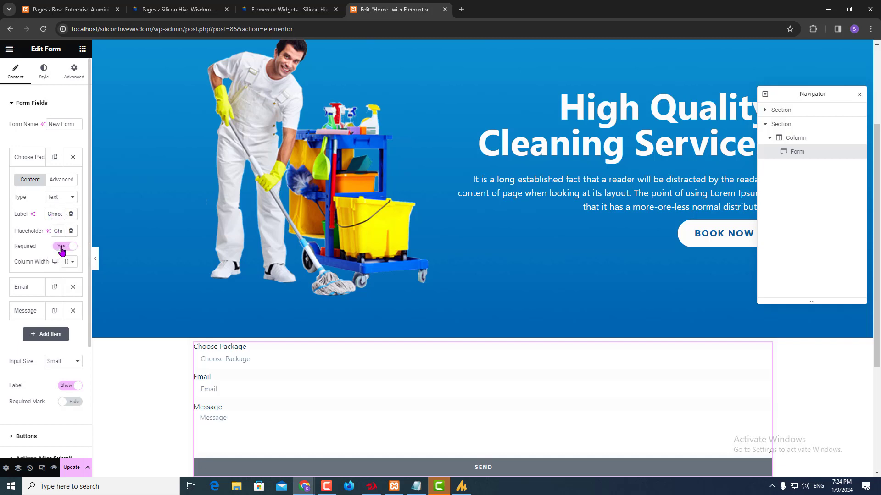
click(65, 199)
click(63, 249)
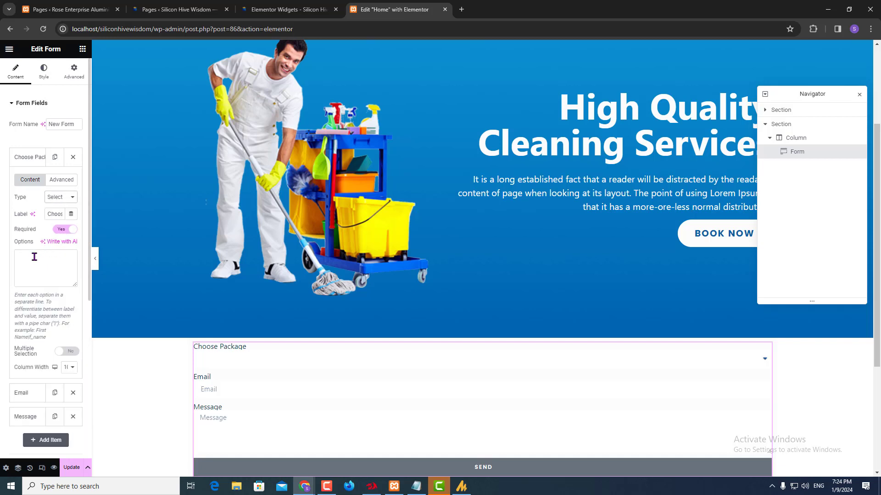
- Enter the Choose Package options Select Package, Lorem 1 | Lorem 1, Lorem 2 | Lorem 2 and Lorem 3 | Lorem 3 on separate lines
click(30, 260)
text(Sle)
key(BackSpace)
text(elect Package)
key(Return)
text(Lorem 1 | Lorem 1)
key(shift+Left)
key(shift+Left)
key(shift+Left)
key(shift+Left)
key(shift+Left)
key(shift+Left)
key(shift+Left)
key(shift+Left)
key(shift+Left)
key(shift+Left)
key(shift+Left)
key(shift+Left)
key(shift+Left)
key(shift+Left)
key(shift+Left)
key(shift+Left)
key(shift+Left)
key(shift+Left)
key(shift+Left)
key(shift+Left)
key(shift+Right)
key(shift+Right)
key(ctrl+c)
key(Right)
key(ctrl+v)
key(ctrl+v)
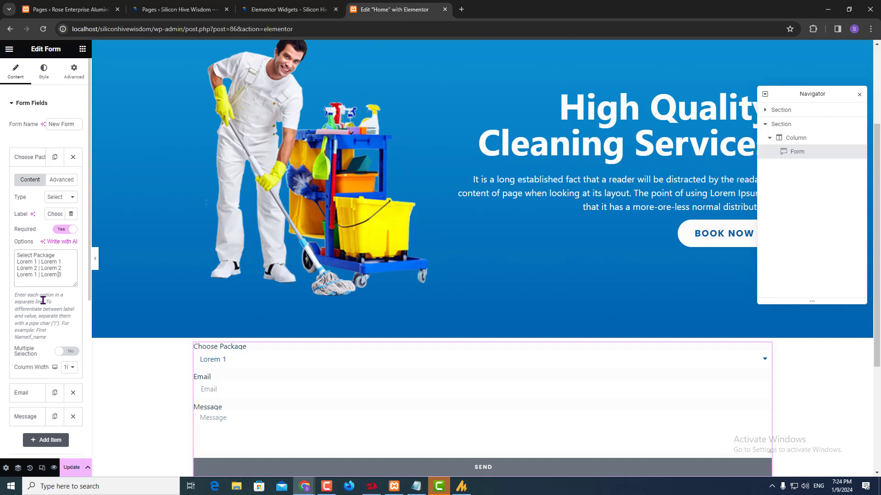
key(BackSpace)
text(3)
click(24, 160)
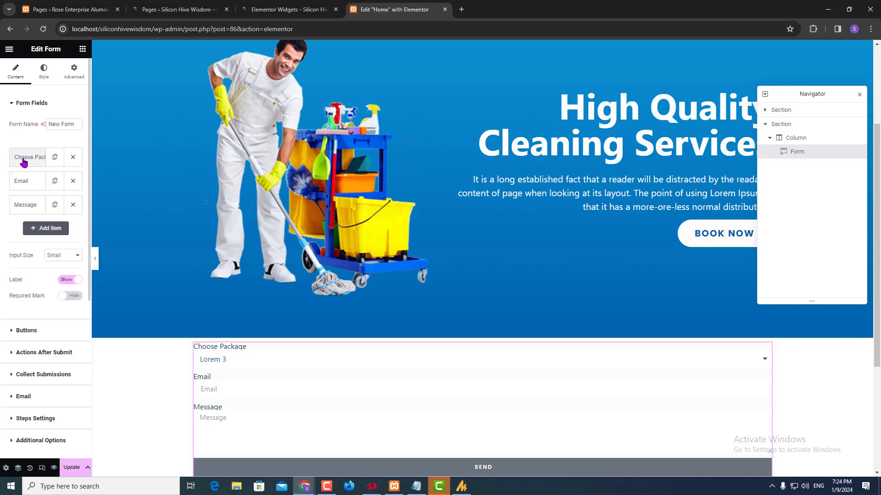
- Change the Email field's label and placeholder to "Booking Date"
click(25, 182)
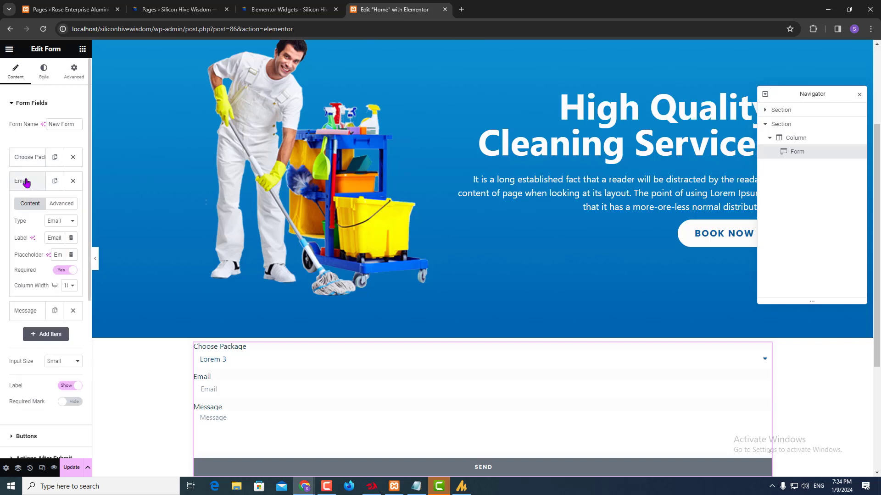
double_click(52, 238)
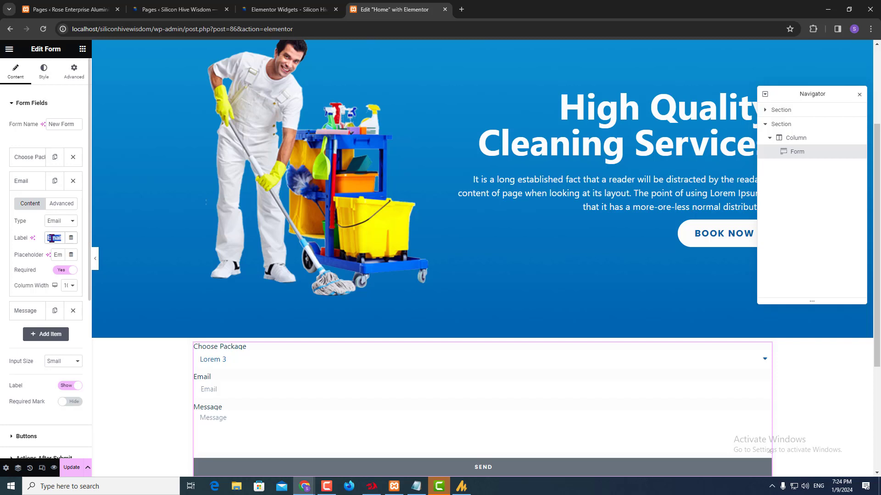
text(Booking Date)
key(ctrl+a)
key(ctrl+c)
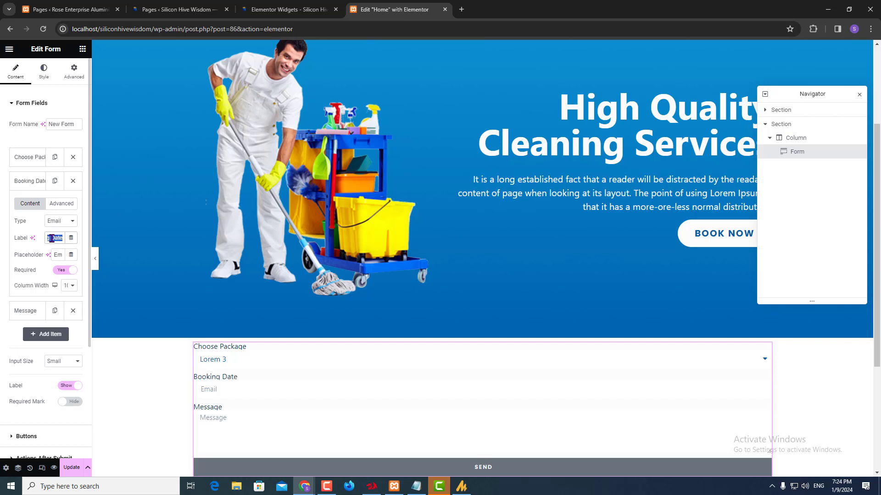
double_click(53, 255)
key(ctrl+v)
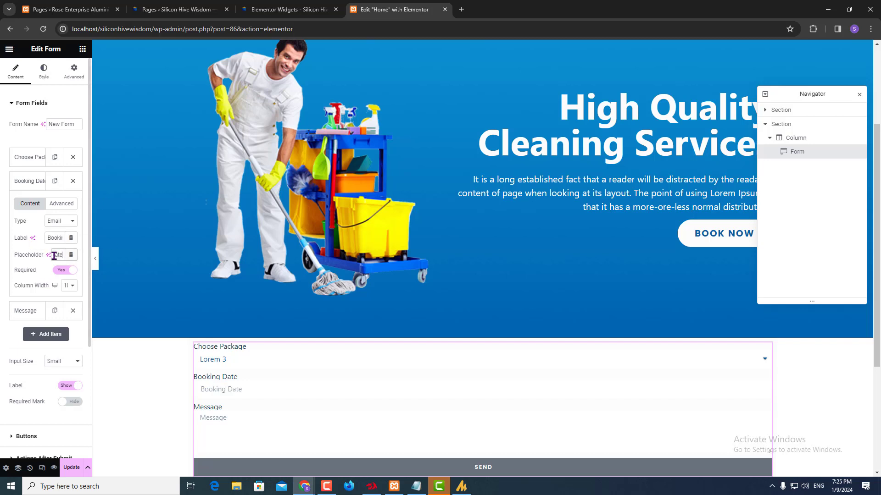
- Set the Booking Date field's type to Date and collapse its settings
click(61, 222)
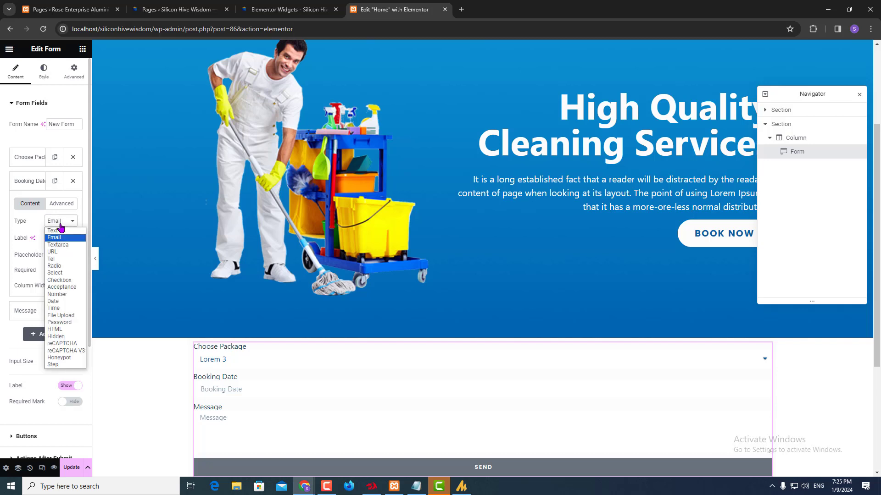
key(d)
key(Return)
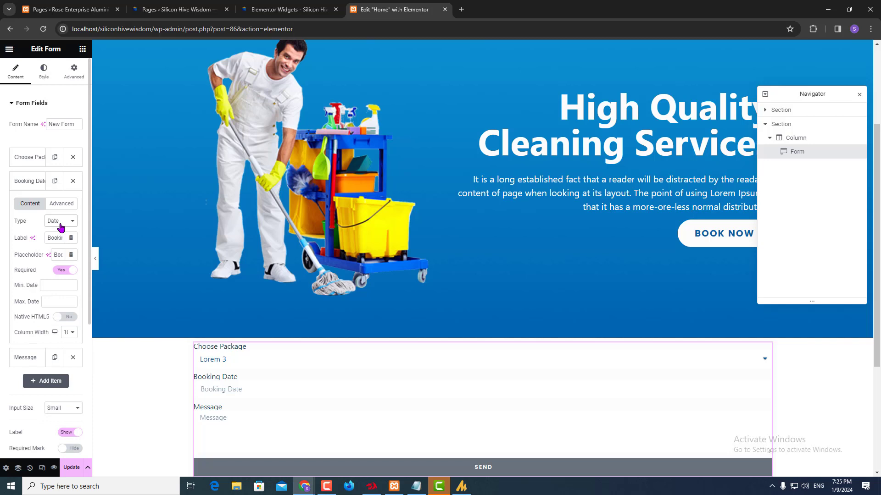
click(38, 187)
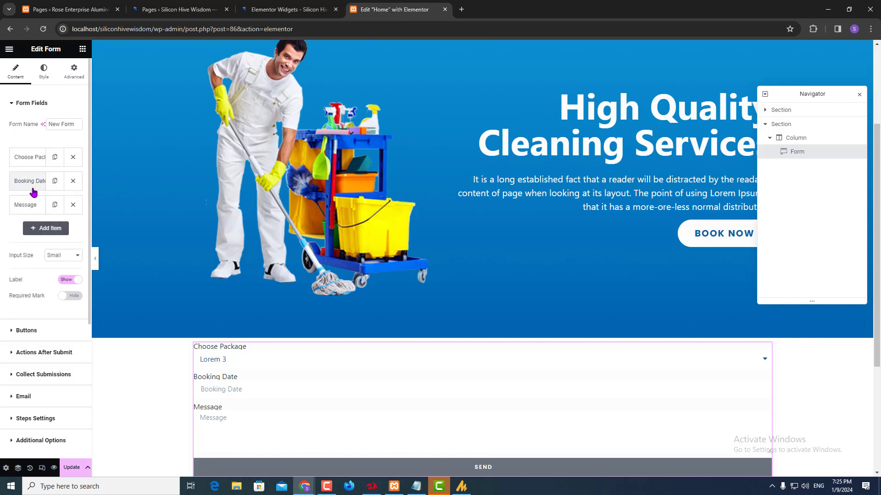
- Replace the Message field with a duplicate of the Booking Date field, set to the Number type
click(73, 205)
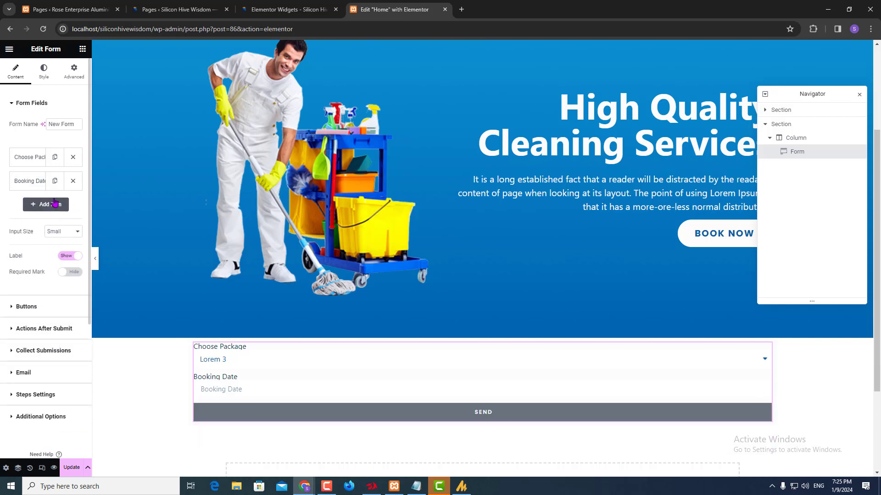
click(55, 181)
click(32, 204)
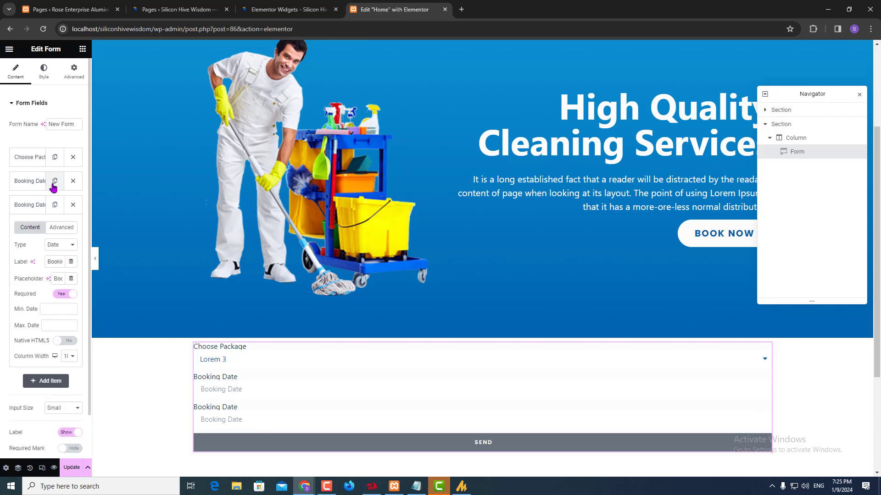
click(55, 248)
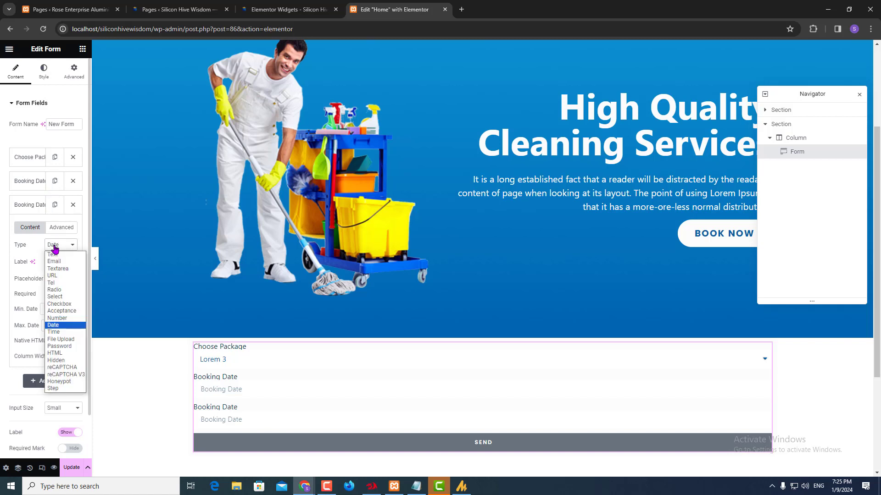
key(Up)
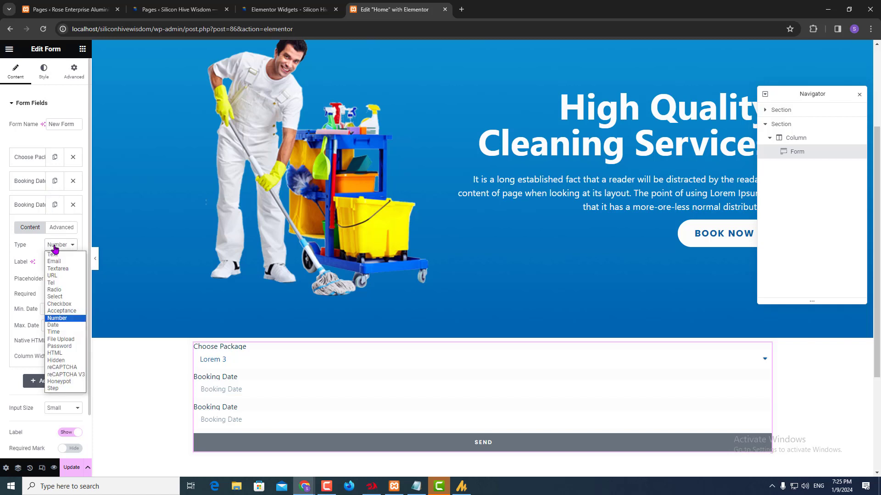
key(Return)
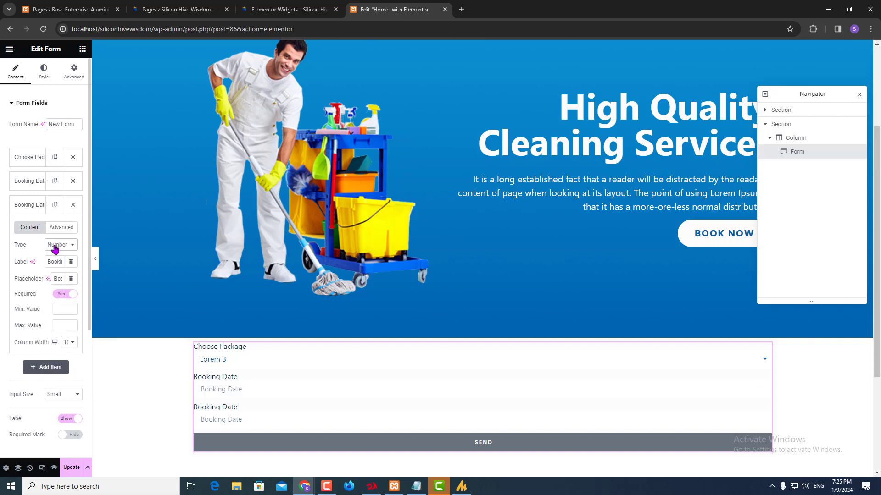
- Label the duplicated field "Phone Number" and give it a sample phone number as its placeholder
double_click(55, 260)
text(Phone)
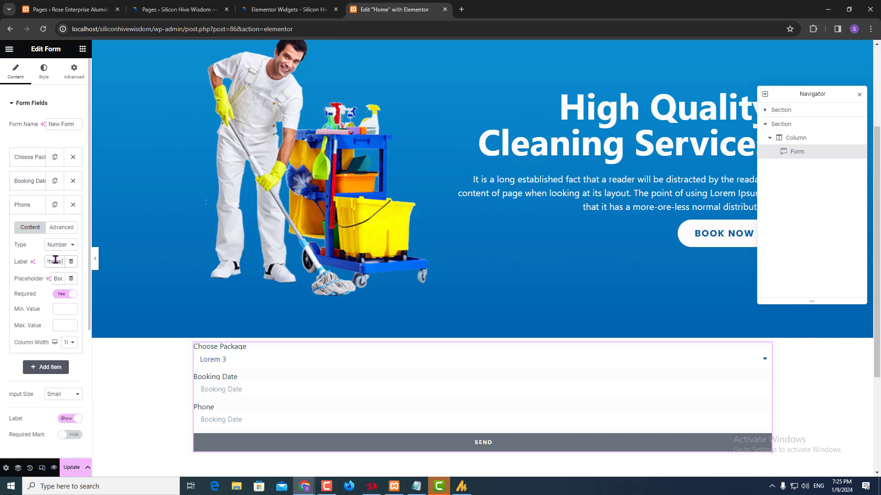
text( Number)
double_click(55, 260)
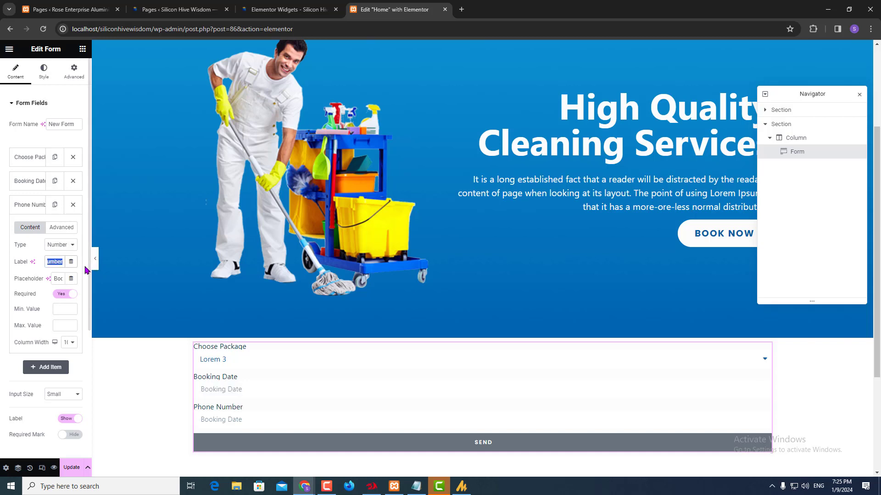
triple_click(54, 279)
text(Phone Number)
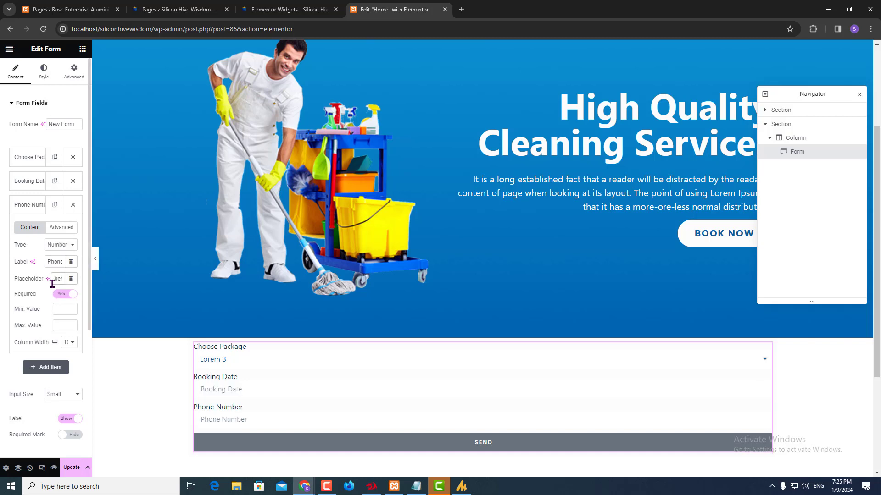
triple_click(57, 279)
text(0334)
key(ctrl+a)
text(+12-456789)
click(40, 210)
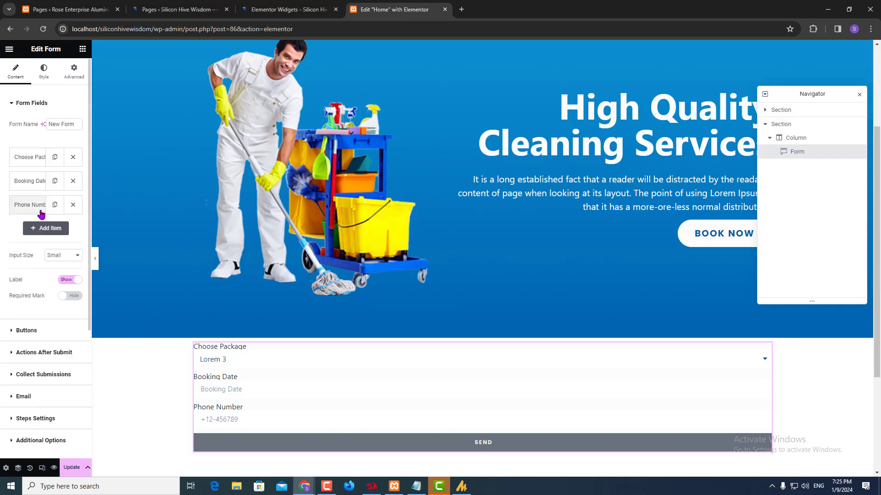
- Widen the settings panel and set the Choose Package field's column width to 25%
click(27, 163)
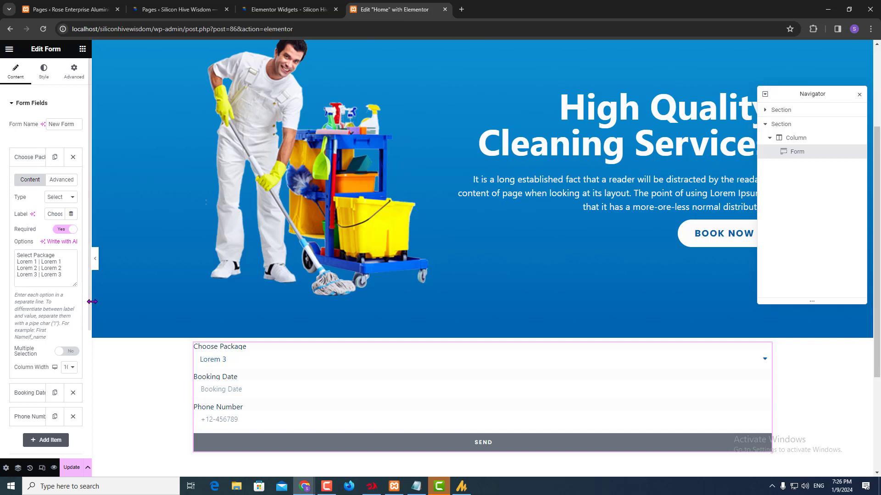
drag(108, 301, 145, 302)
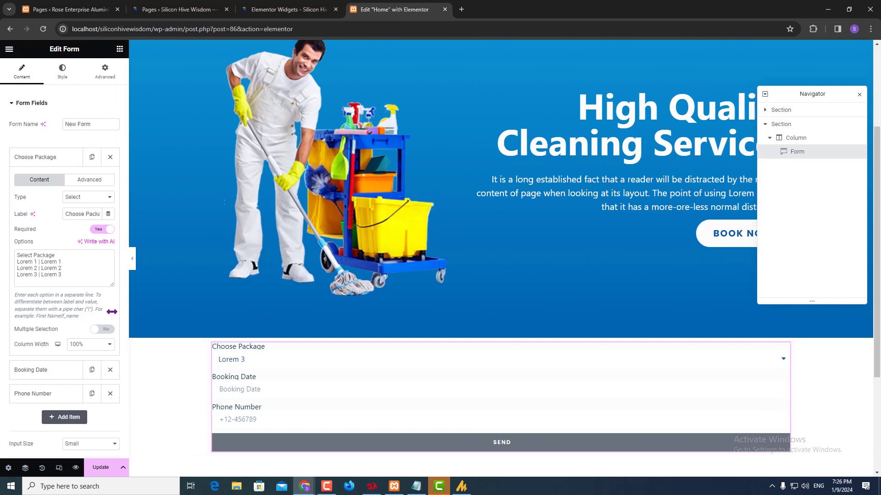
click(96, 346)
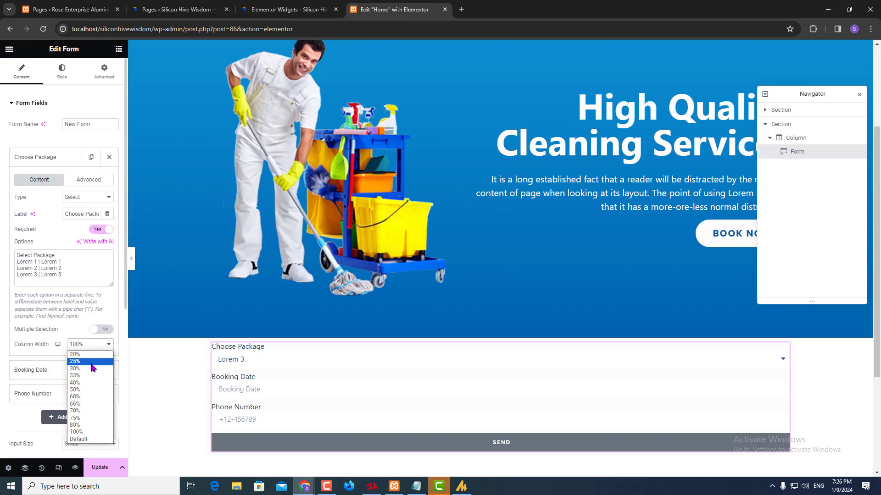
click(92, 362)
click(46, 158)
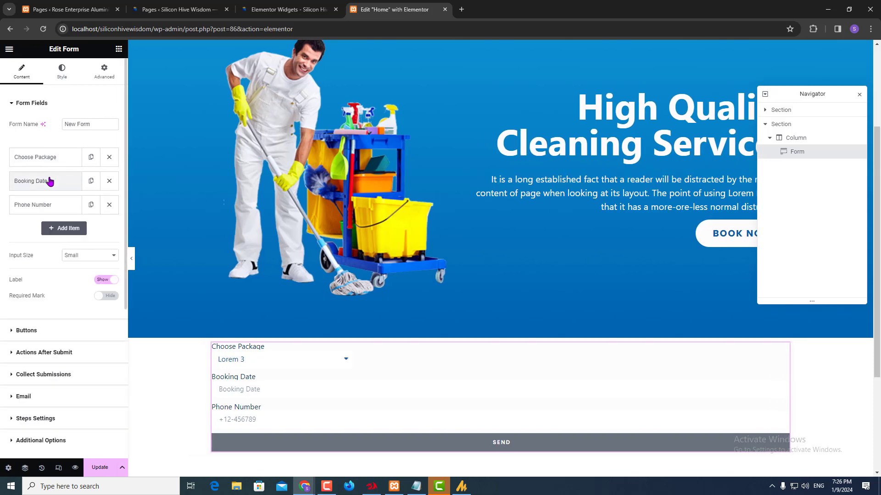
- Set the column width of both the Booking Date and Phone Number fields to 25%
click(49, 182)
click(90, 333)
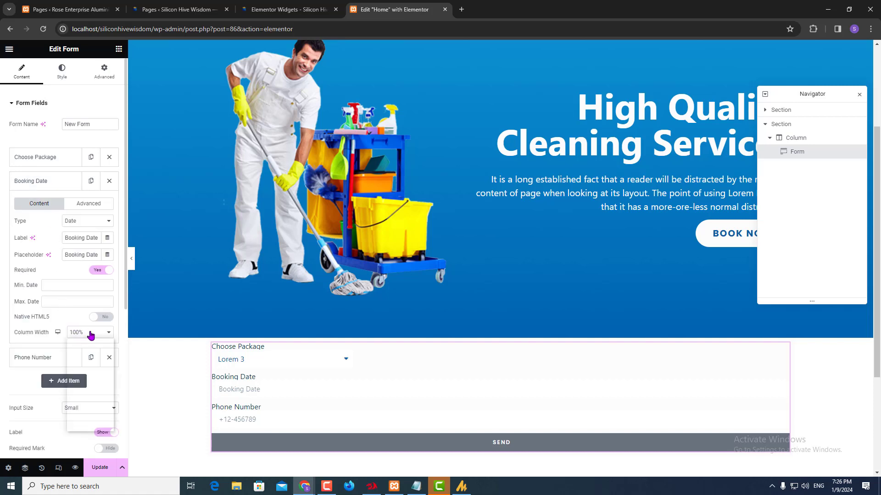
click(90, 349)
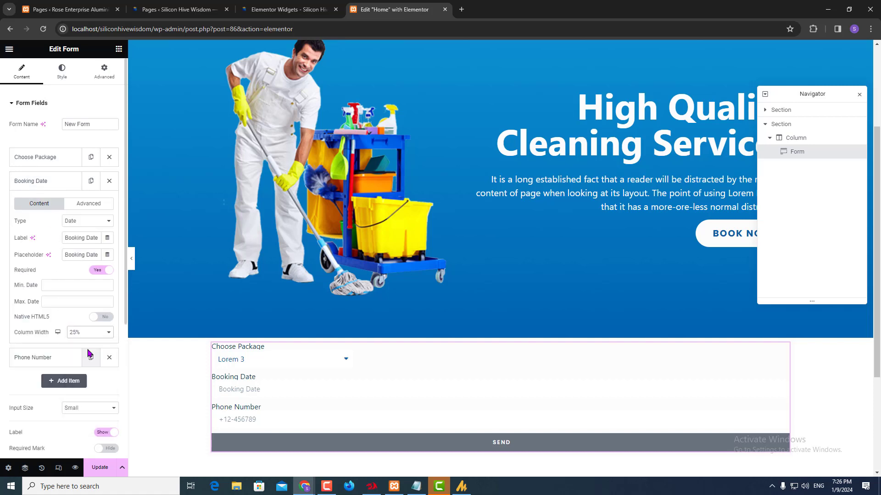
click(43, 184)
click(34, 206)
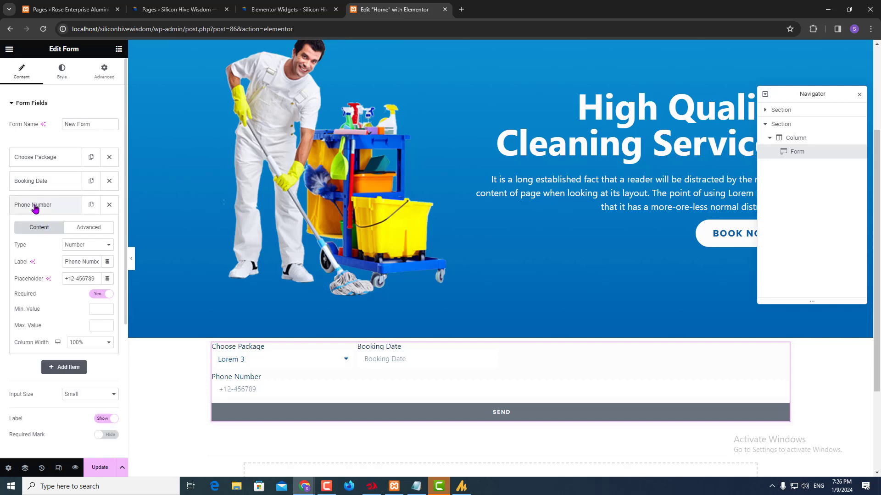
click(90, 342)
click(89, 359)
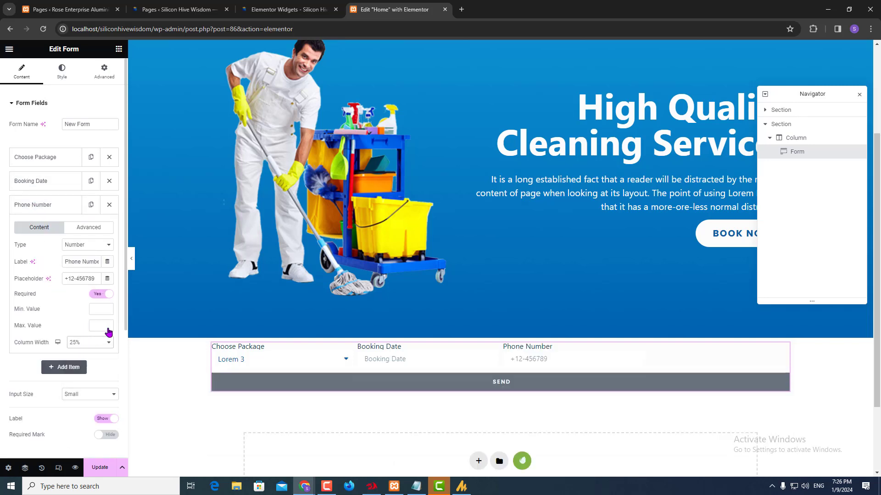
- Set the form's submit button column width to 25% so it shares the row with the fields
scroll(46, 369, down, 3)
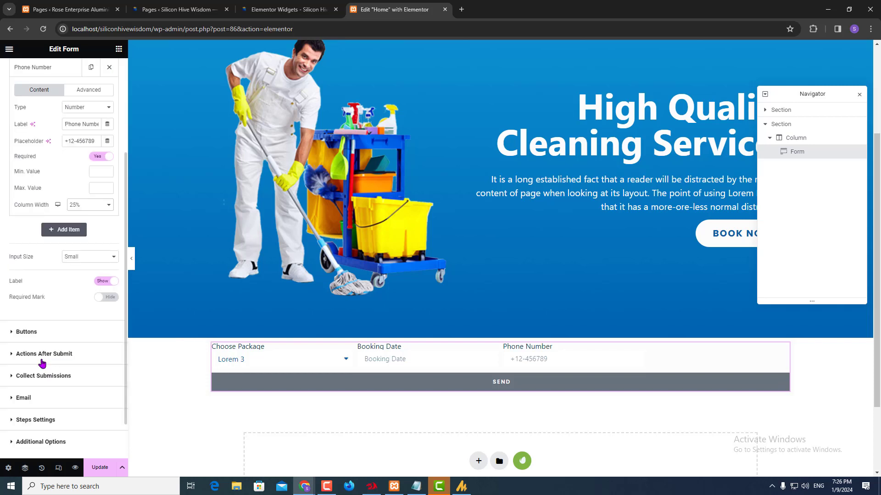
click(40, 334)
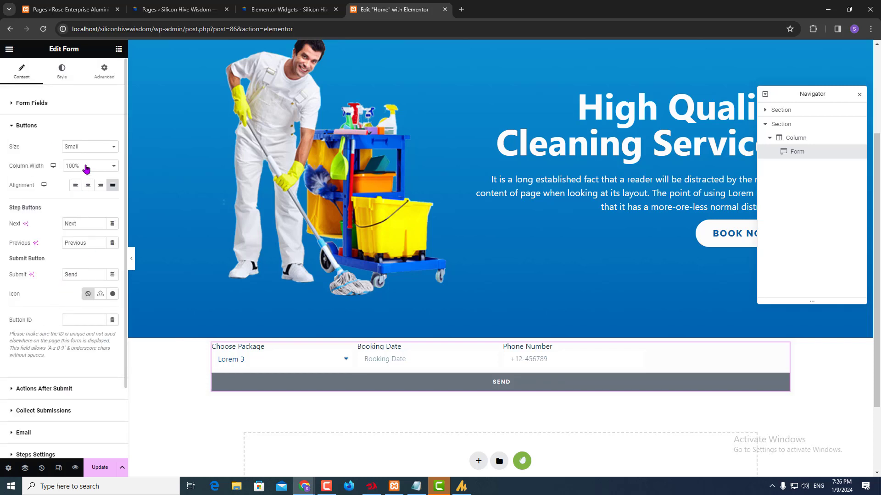
click(87, 166)
click(85, 183)
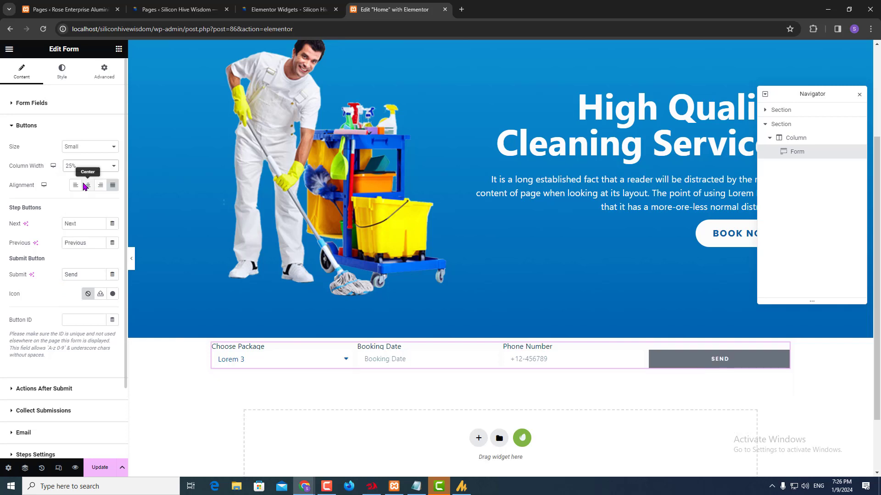
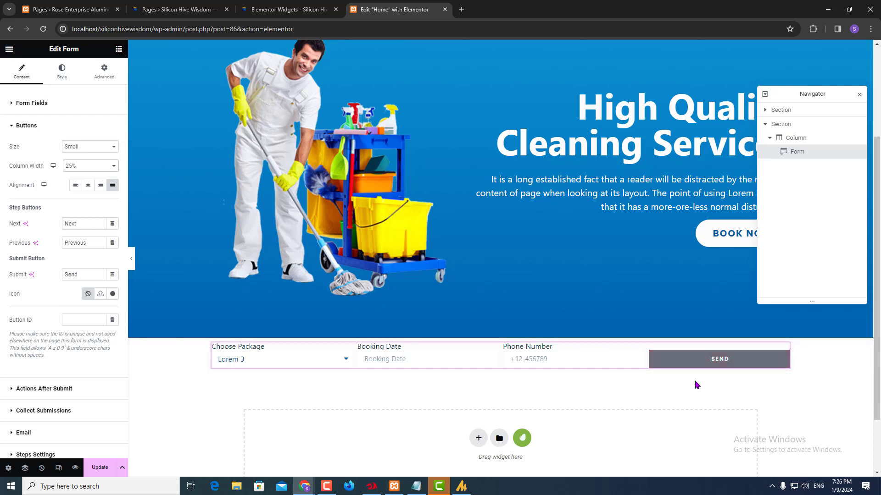
- Check the Make Appointment button in the Figma design and give the form's submit button a 30 px border radius on all corners
click(65, 78)
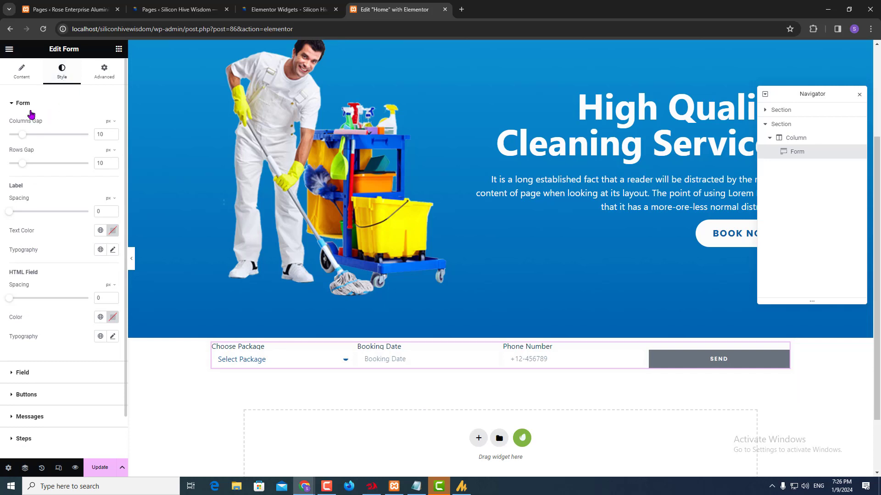
click(16, 106)
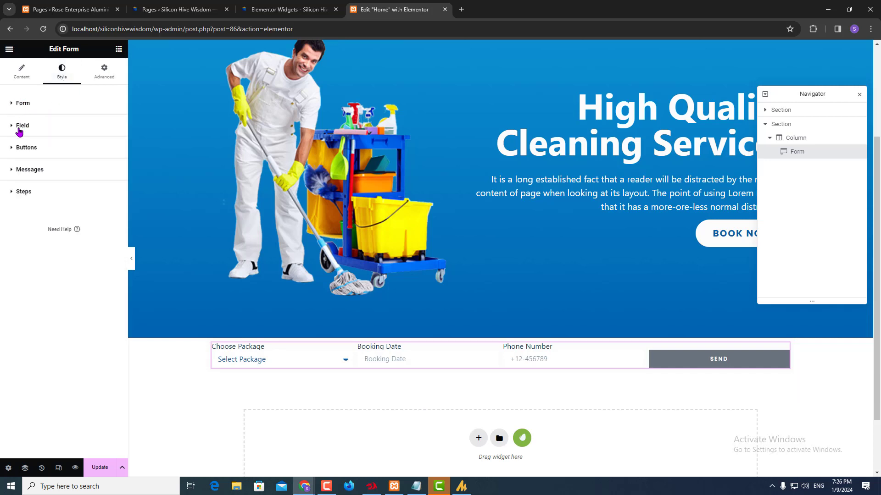
click(24, 150)
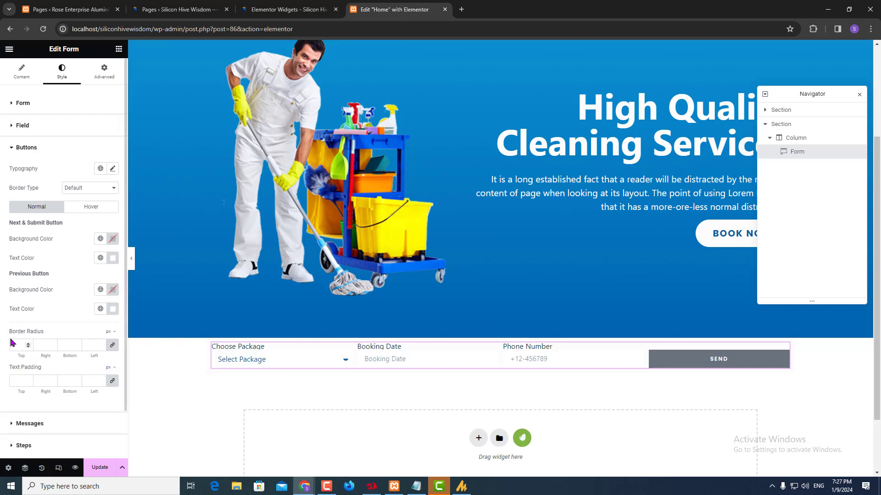
drag(9, 333, 53, 336)
click(53, 336)
drag(9, 368, 47, 365)
key(alt+Tab)
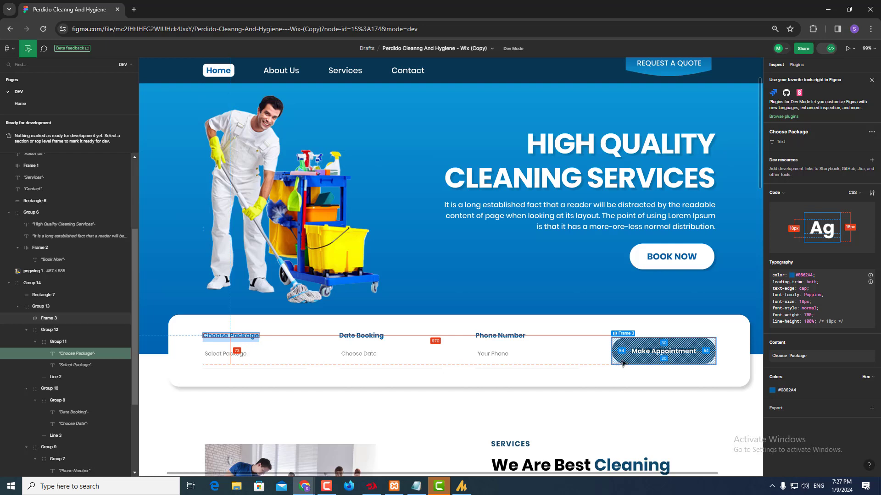
key(alt+Tab)
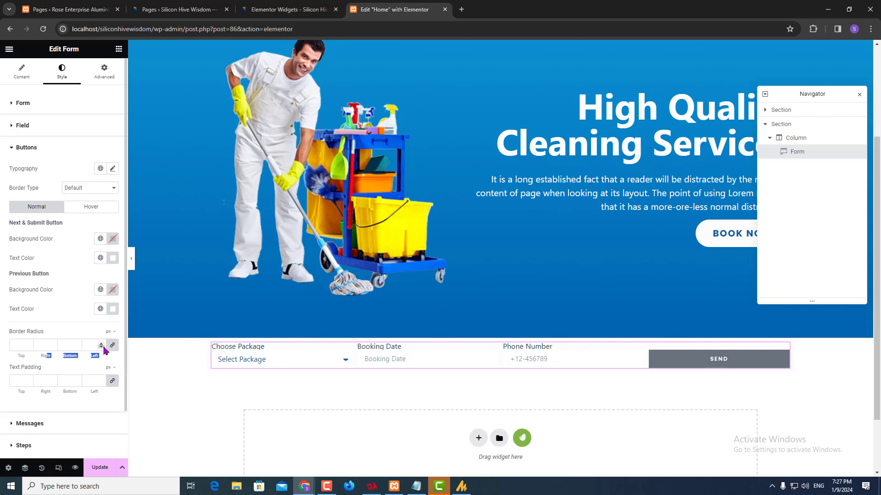
click(90, 346)
text(30)
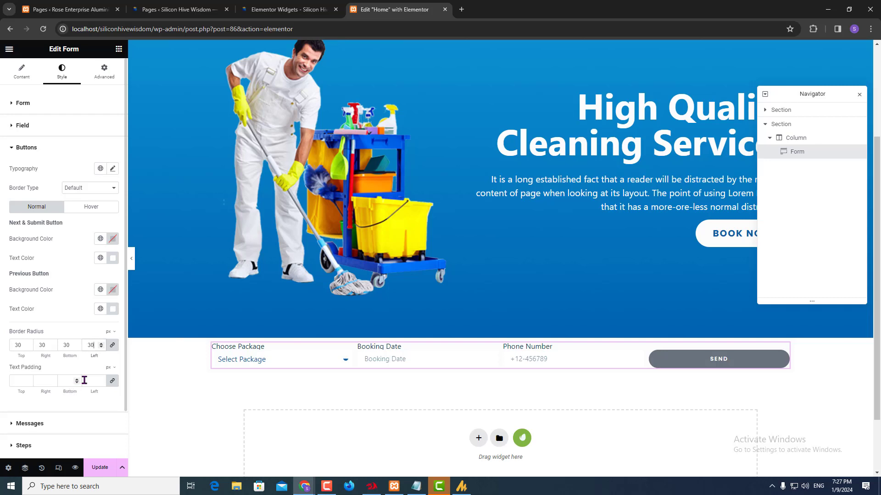
click(86, 347)
- Unlink the submit button's text padding and set it to 15 px top and bottom, 35 px right and left
click(113, 383)
double_click(18, 380)
text(15)
key(Tab)
text(35)
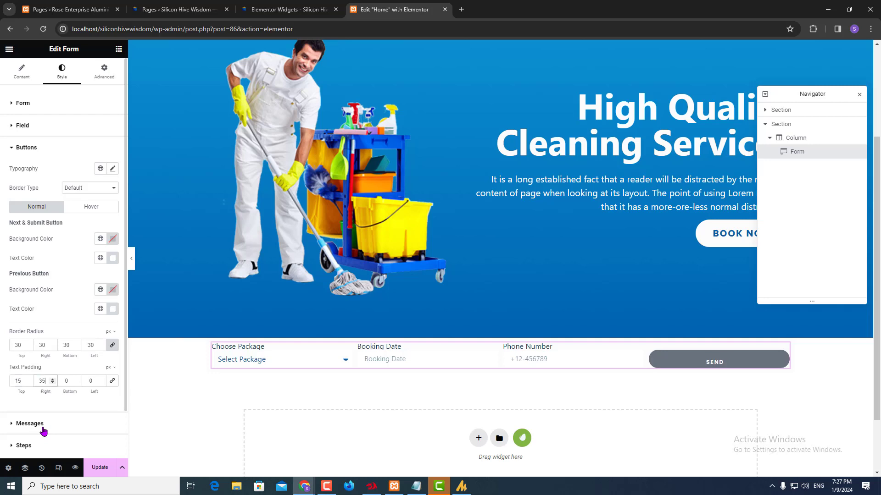
key(Tab)
text(15)
key(Tab)
text(35)
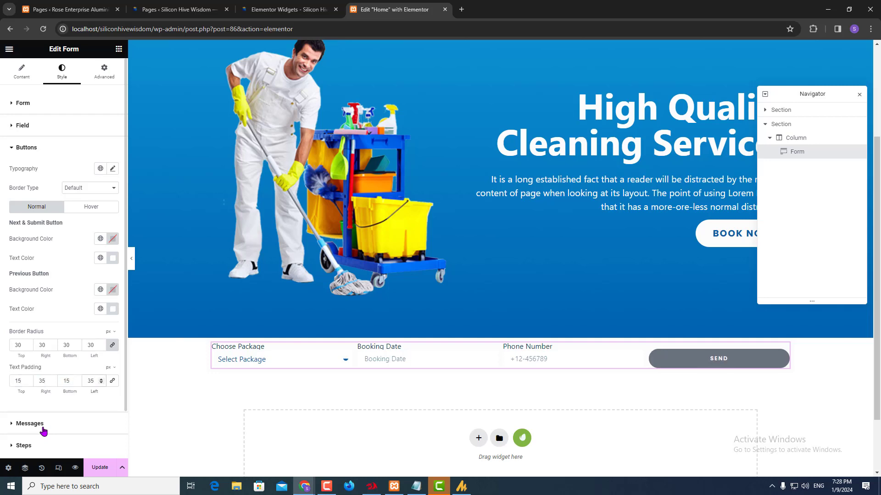
- Try 20 px for the top and bottom text padding of the submit button
double_click(18, 381)
text(20)
key(Tab)
key(Tab)
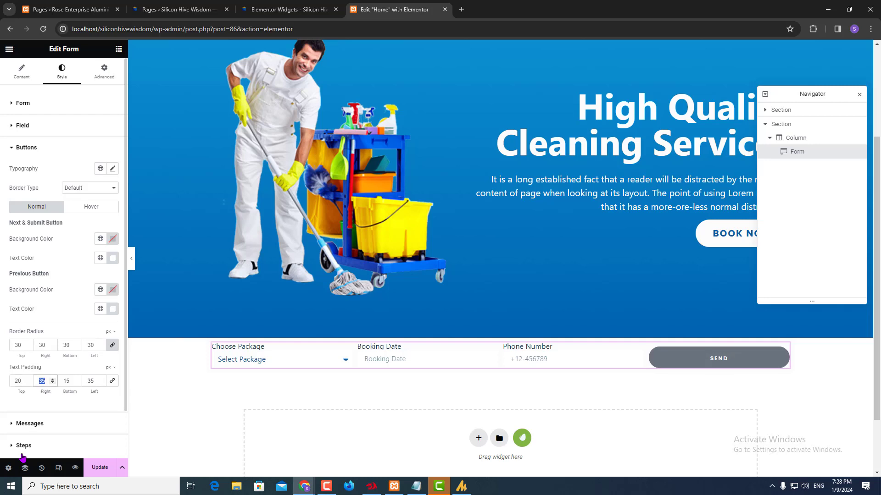
text(20)
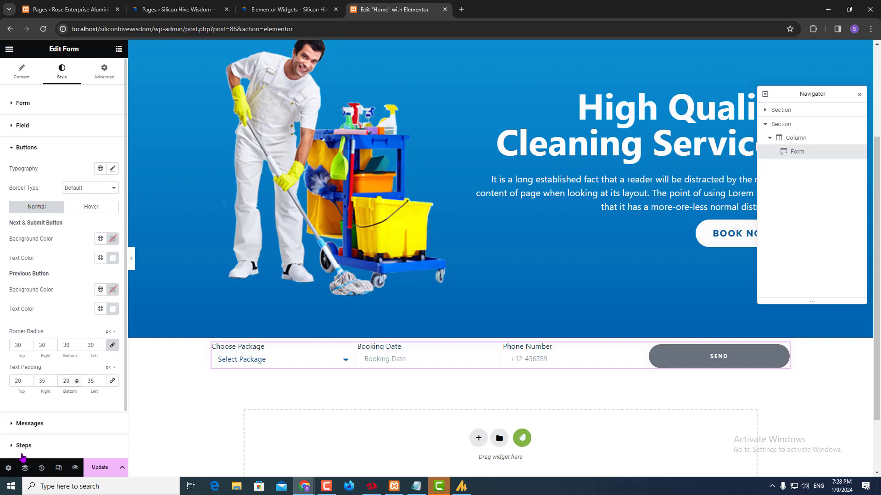
- Set the submit button's top and bottom text padding to 22 px
double_click(17, 381)
text(22)
key(Tab)
key(Tab)
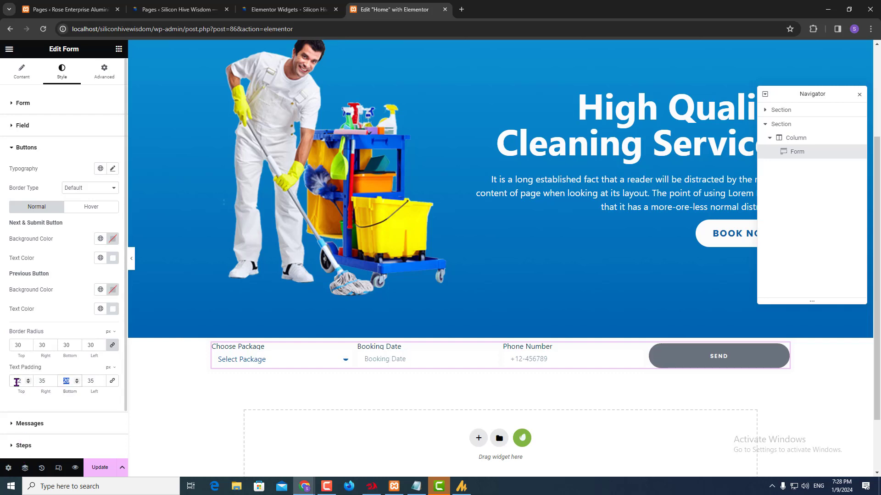
text(22)
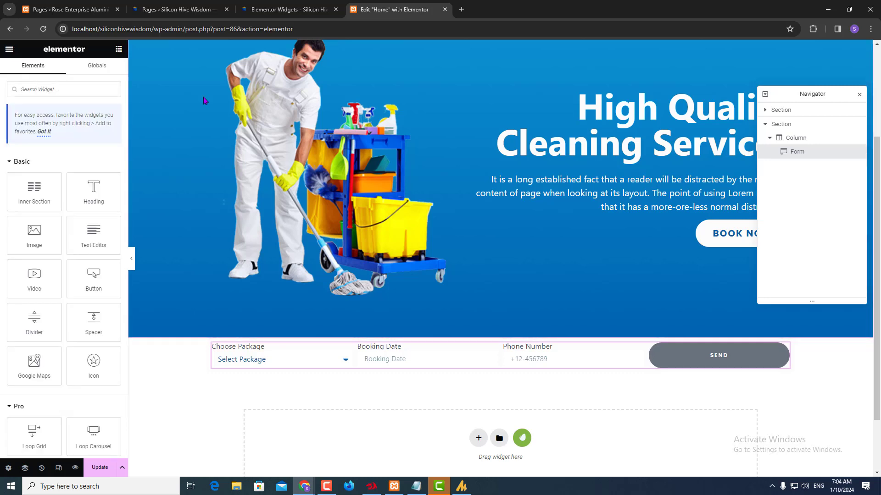
click(236, 351)
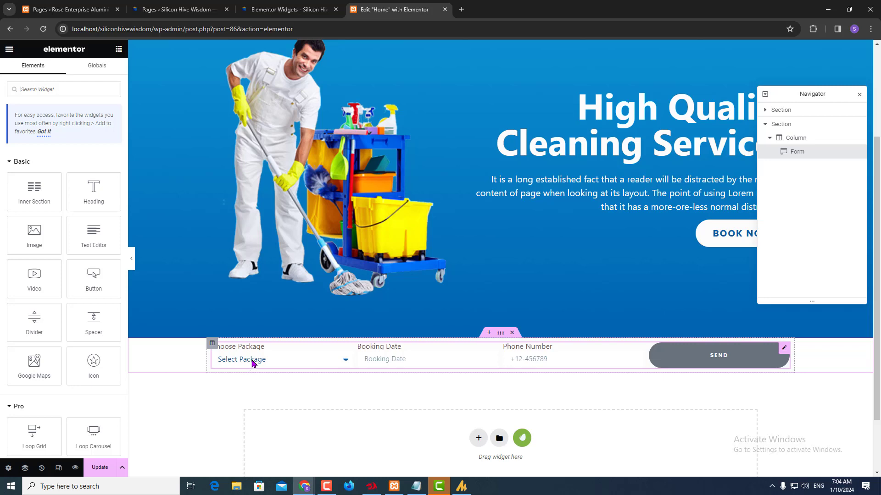
click(252, 361)
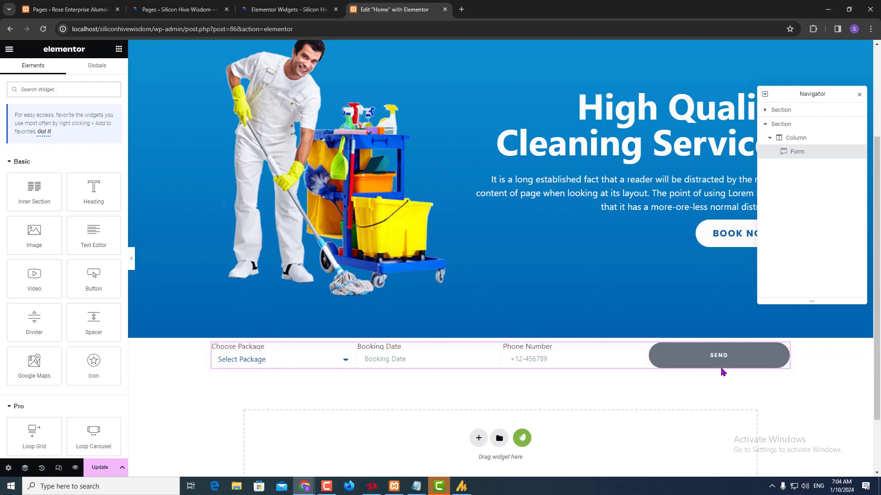
click(705, 363)
scroll(710, 389, up, 3)
scroll(708, 389, down, 4)
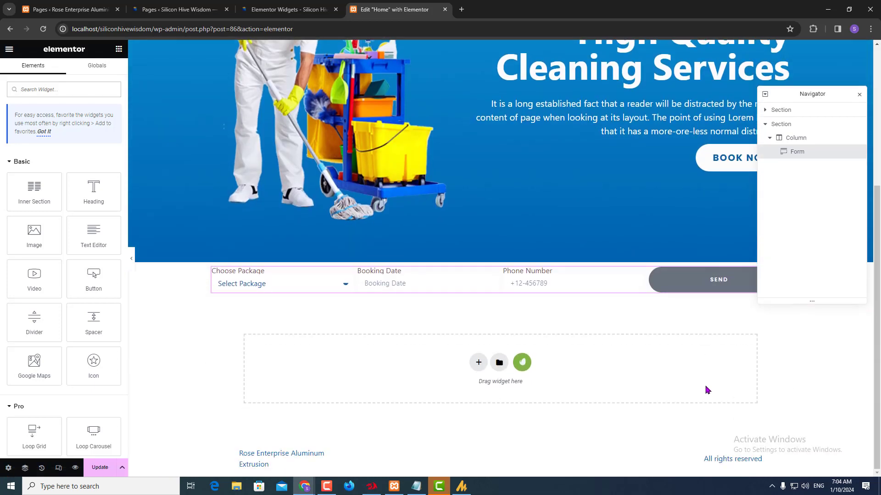
- Reopen the appointment form for editing and set its columns gap to 16 px
scroll(706, 390, up, 3)
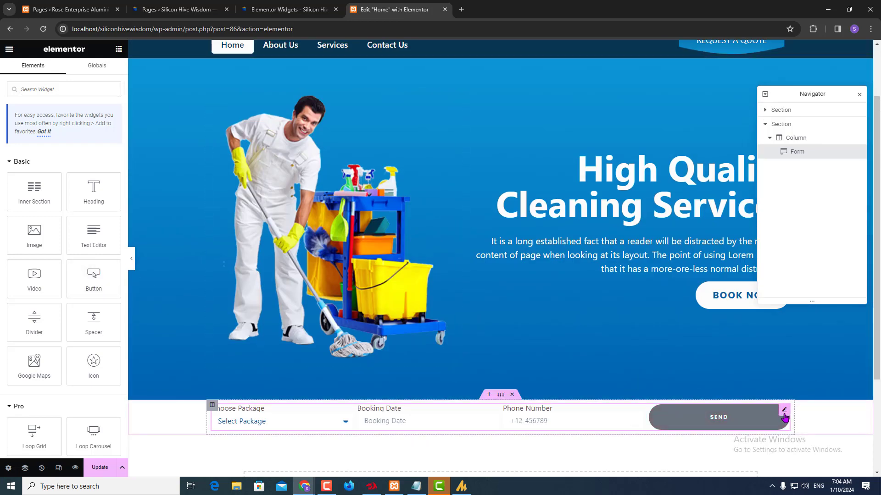
click(784, 413)
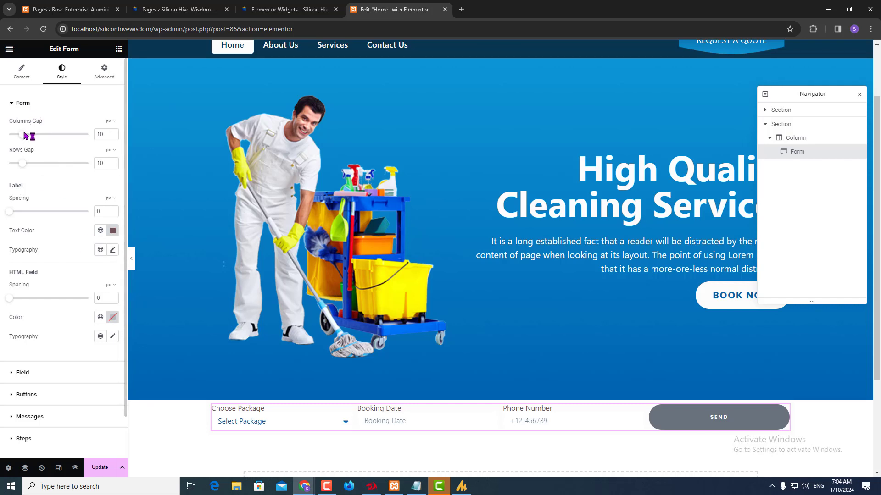
mouse_move(24, 136)
mouse_down()
mouse_move(43, 136)
mouse_move(30, 137)
mouse_up()
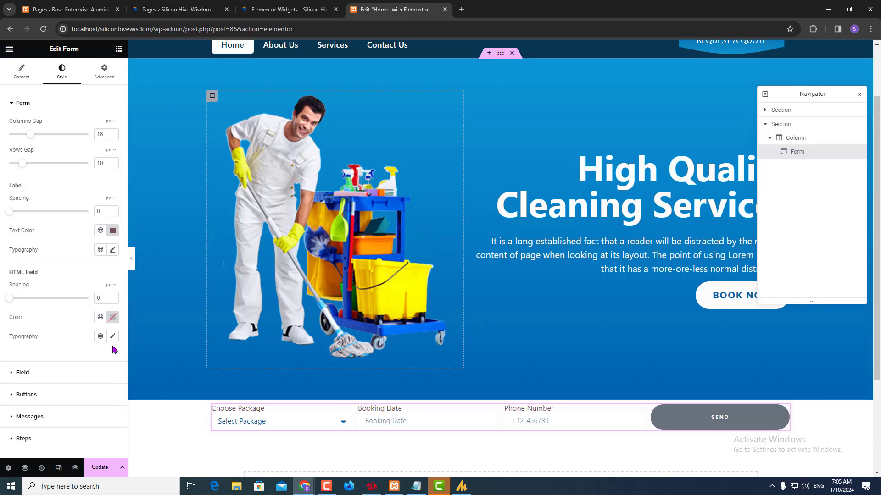
- Set the form's label spacing to 5 px and apply the global Heading color to the label text
drag(11, 215, 17, 217)
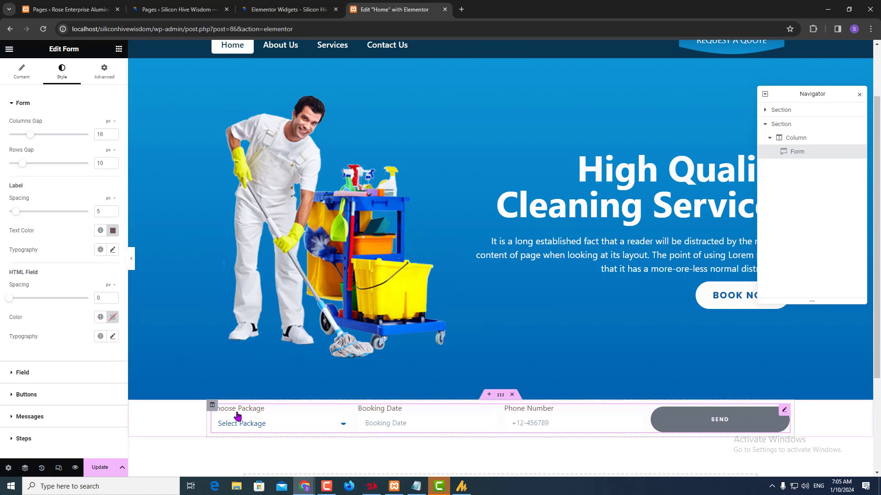
click(100, 233)
click(46, 276)
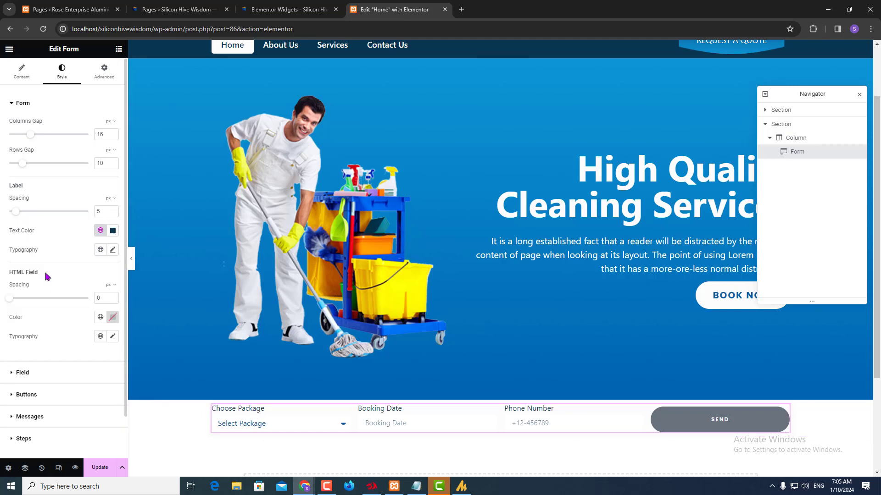
- Check the Choose Package typography in the Figma design and set the form labels to size 18 px and weight 700 (Bold)
key(alt+Tab)
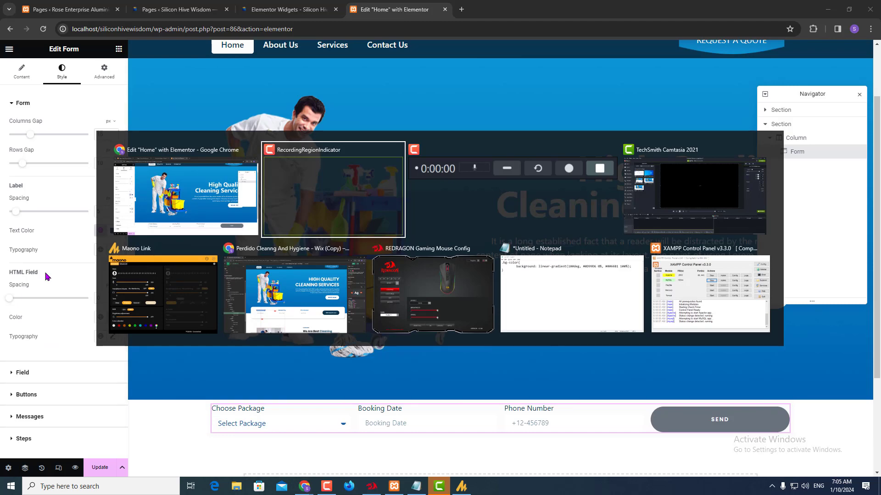
click(264, 321)
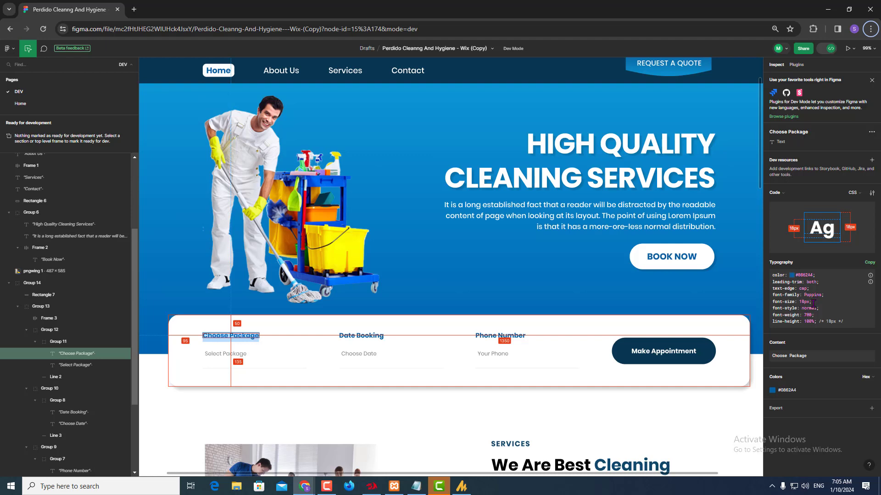
key(alt+Tab)
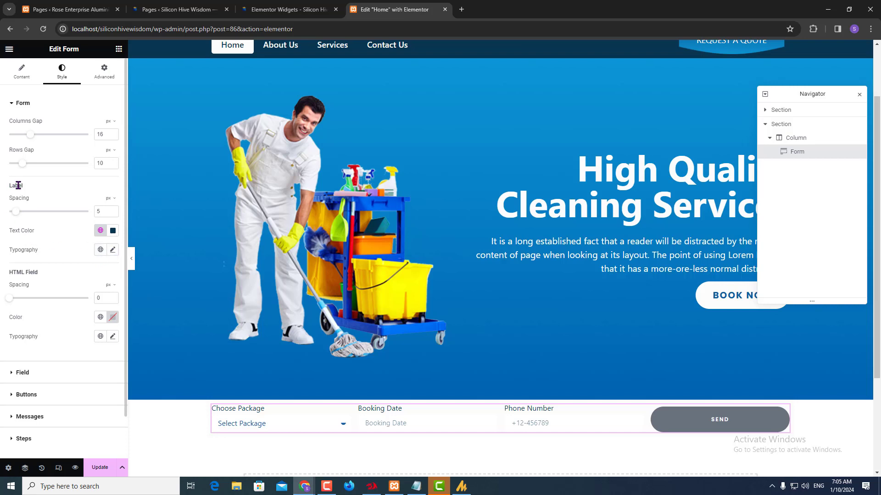
click(113, 251)
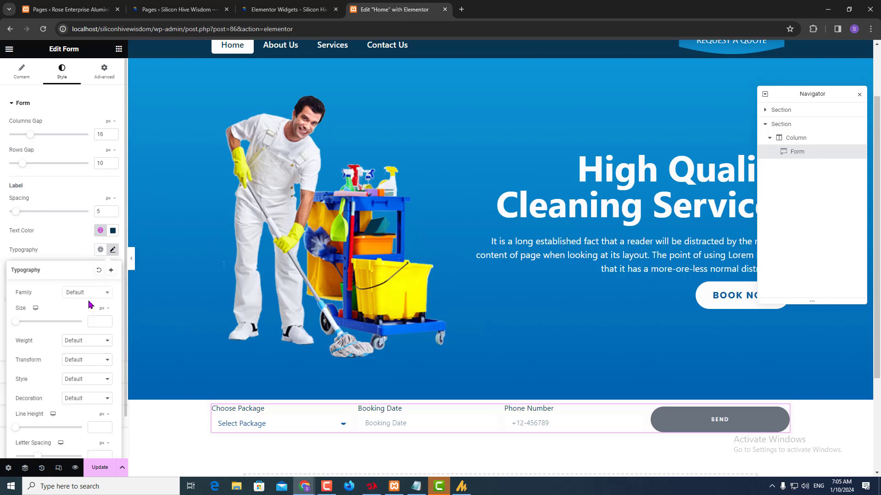
click(92, 321)
text(18)
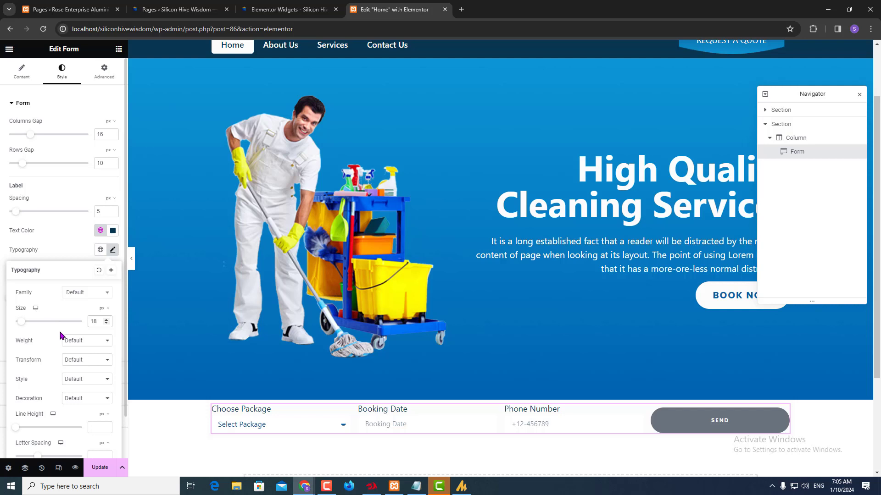
click(80, 342)
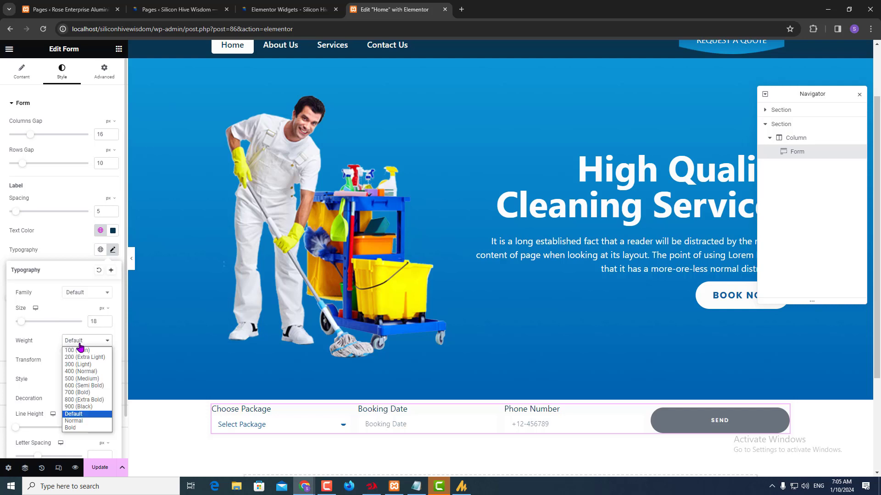
click(86, 393)
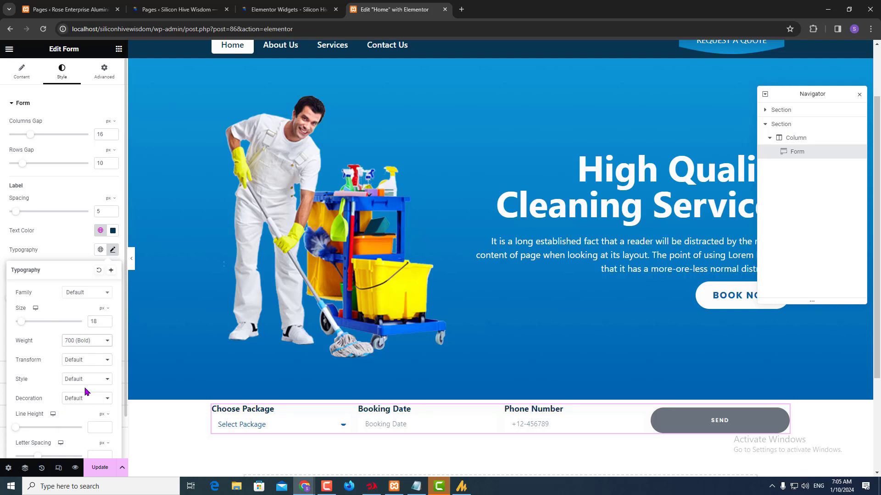
- Compare the label color with the Figma design and apply the global Basic Text color to the form labels
key(alt+Tab)
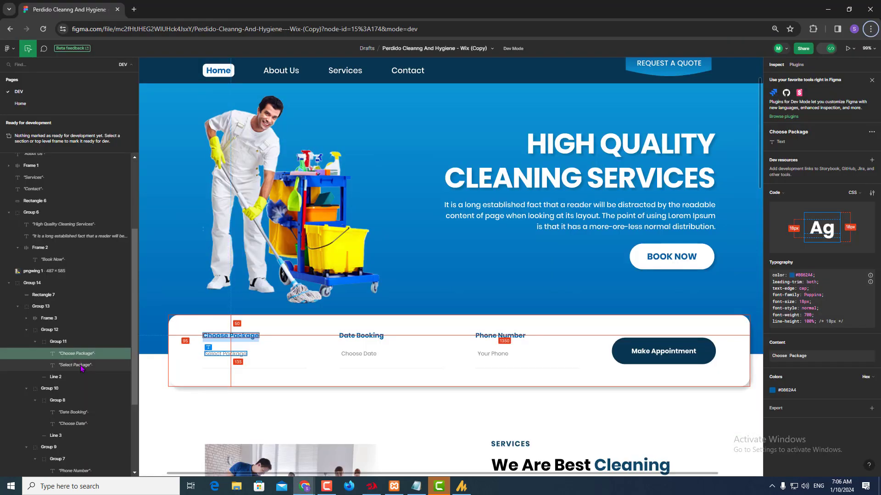
key(alt+Tab)
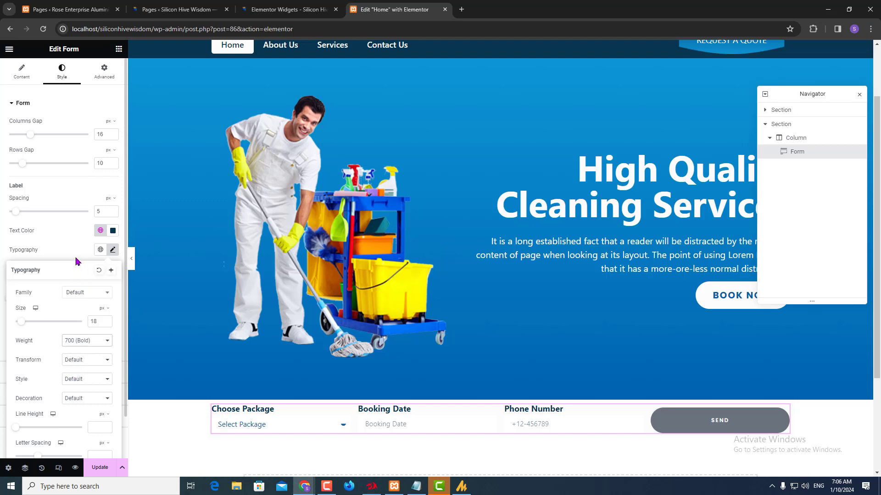
click(100, 231)
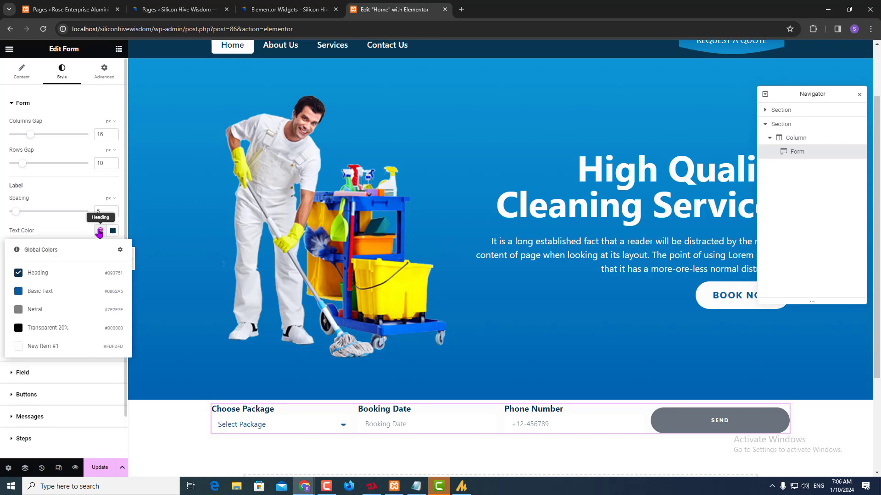
click(32, 292)
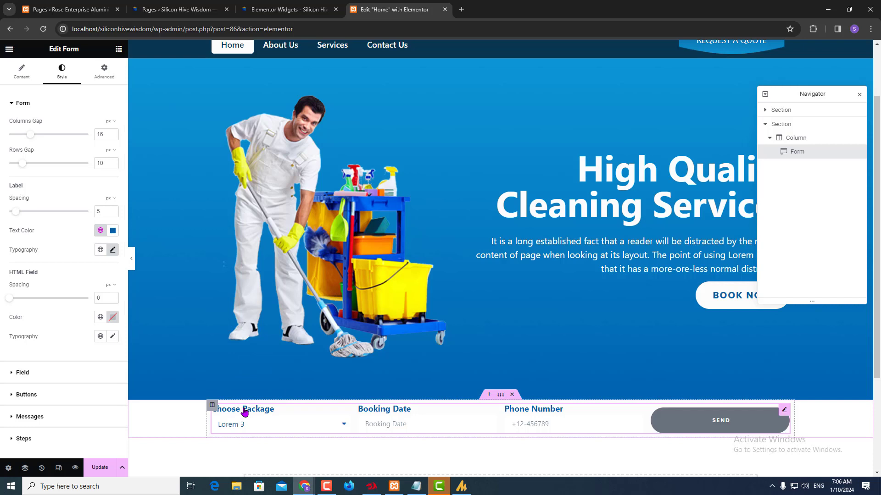
- Apply the global Heading color to the text of the form fields
click(21, 108)
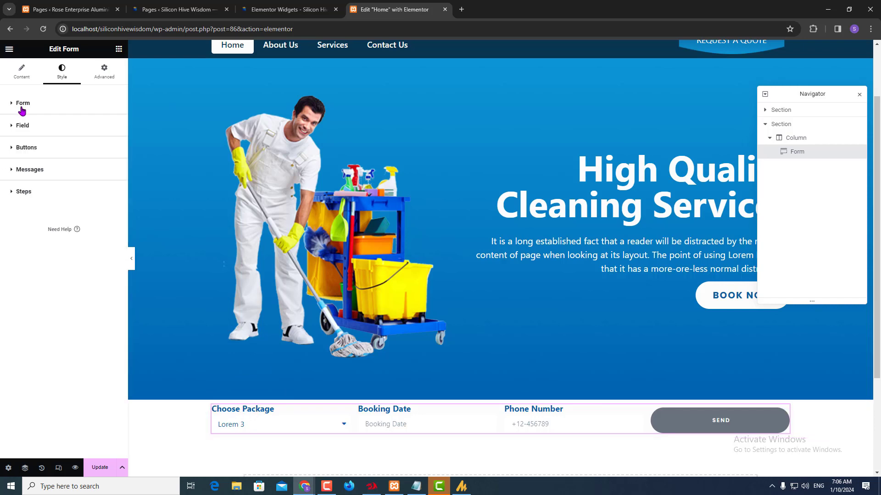
click(21, 125)
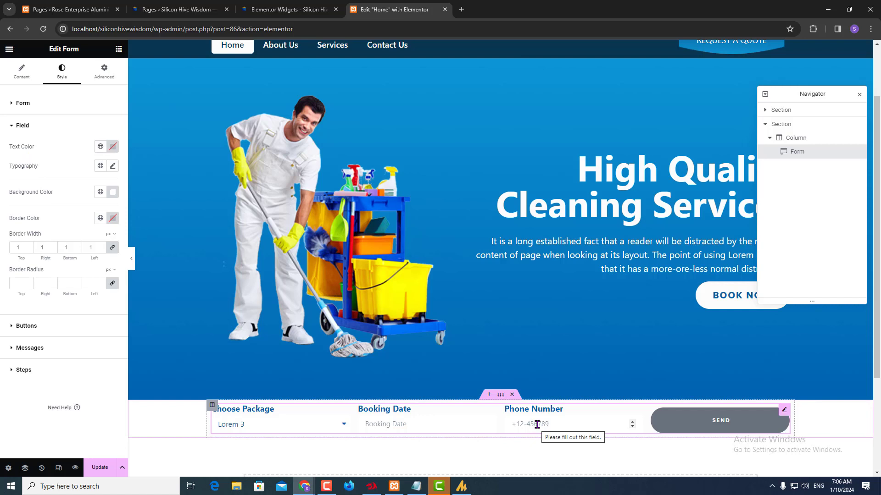
click(101, 147)
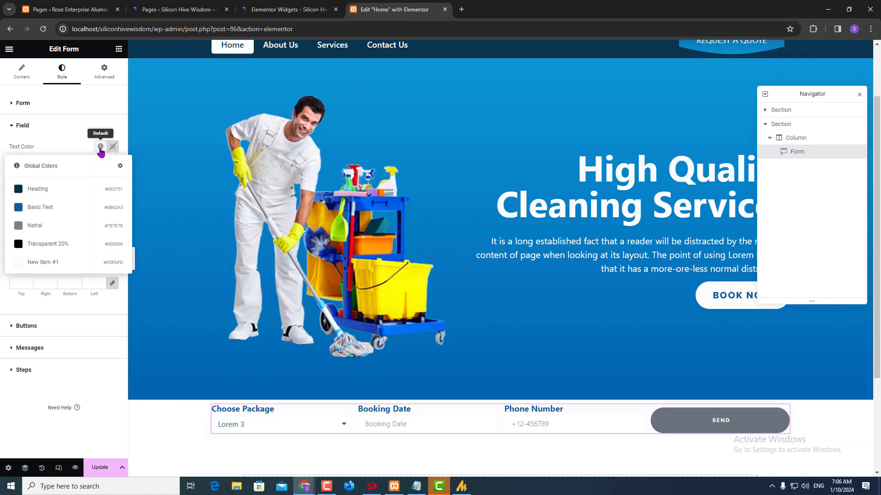
click(45, 195)
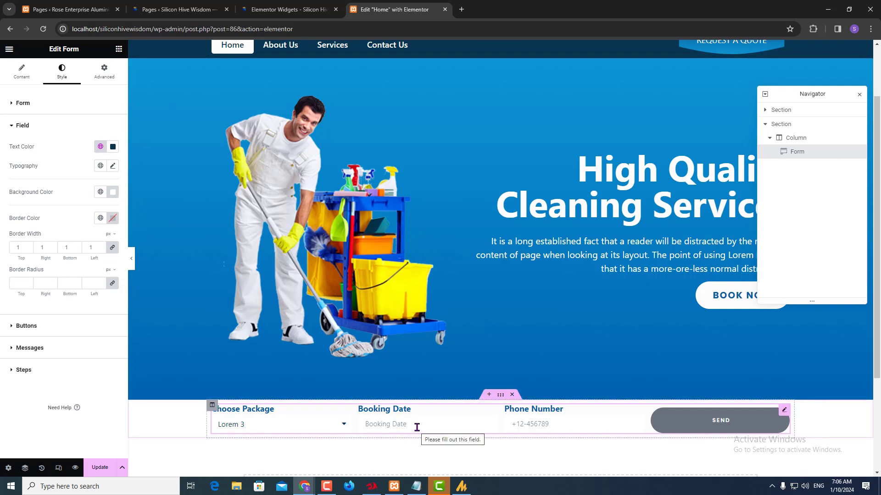
- Check the Choose Date typography in the Figma design and set the form field text to weight 500 (Medium) and size 16 px
click(112, 166)
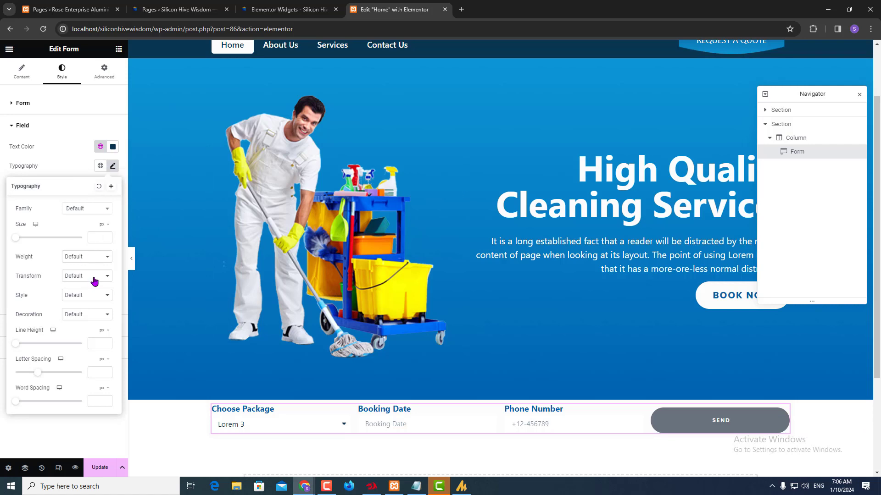
click(90, 264)
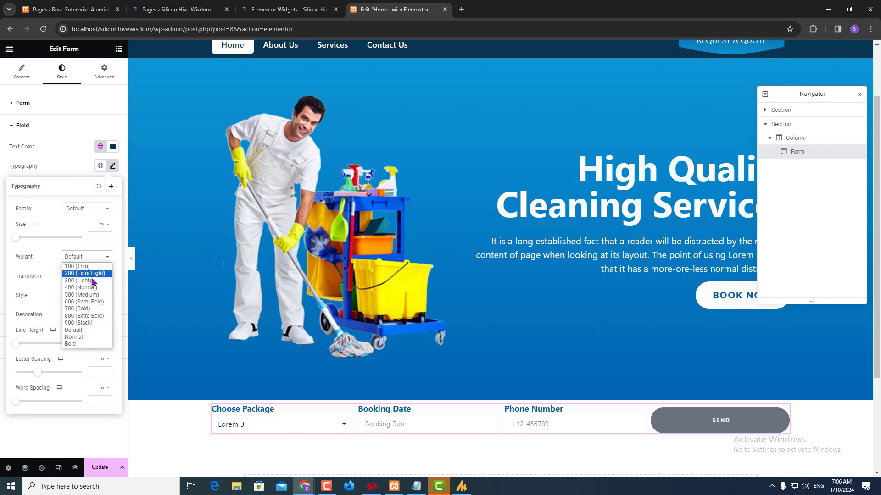
click(94, 295)
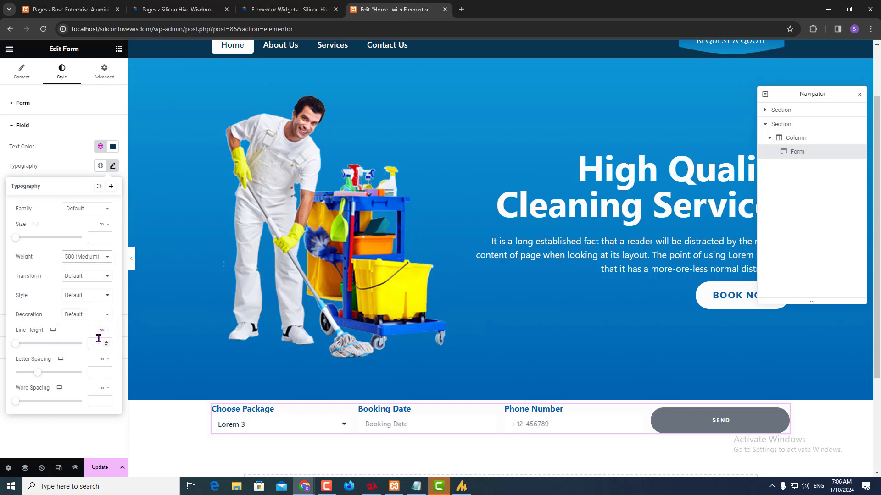
key(alt)
key(alt+Tab)
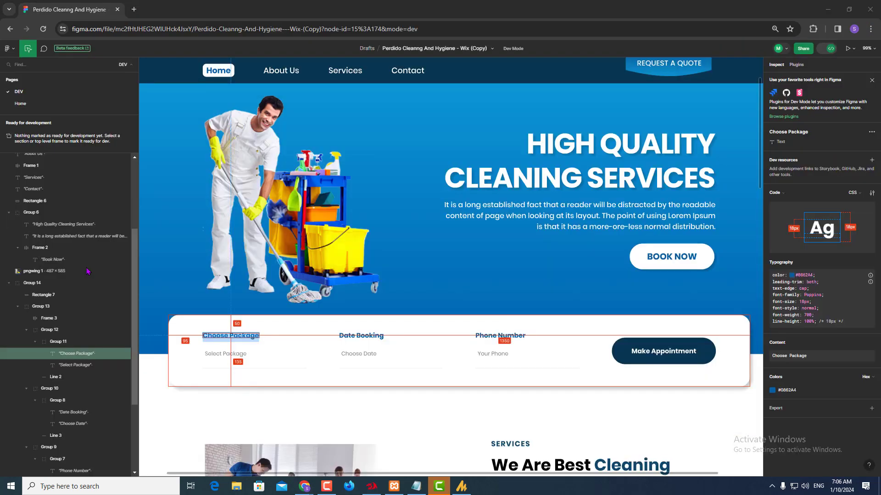
click(359, 355)
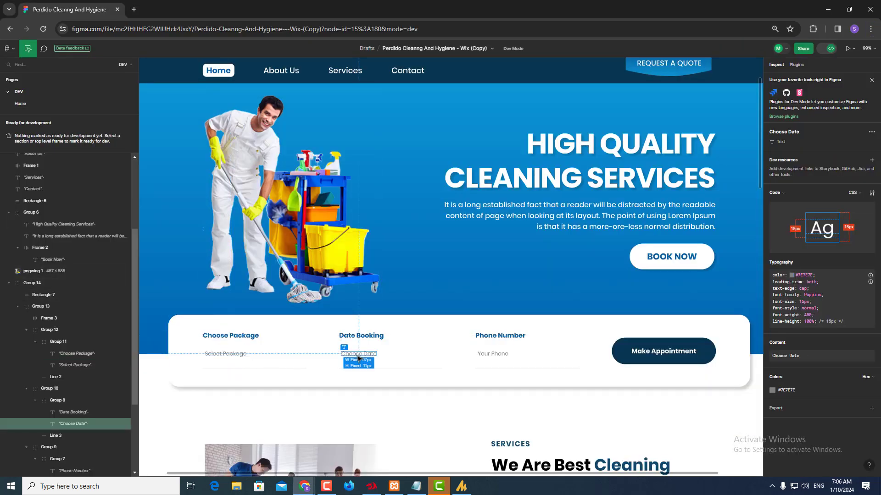
key(alt+Tab)
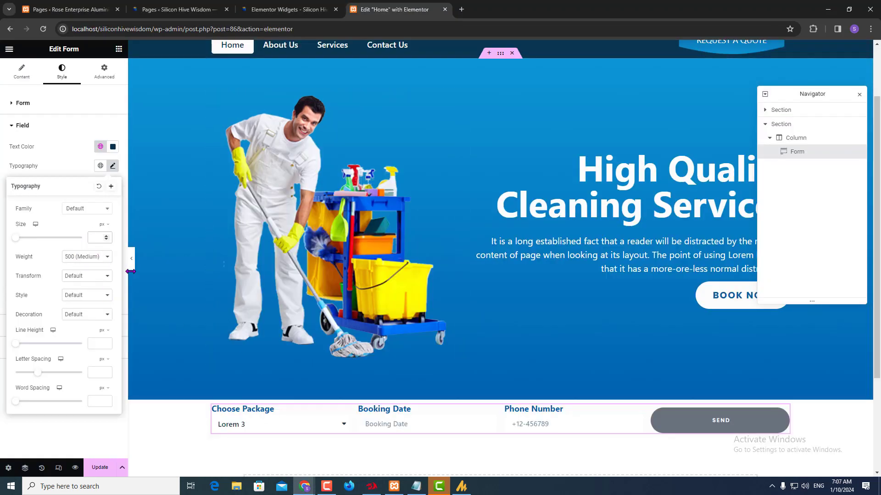
text(15)
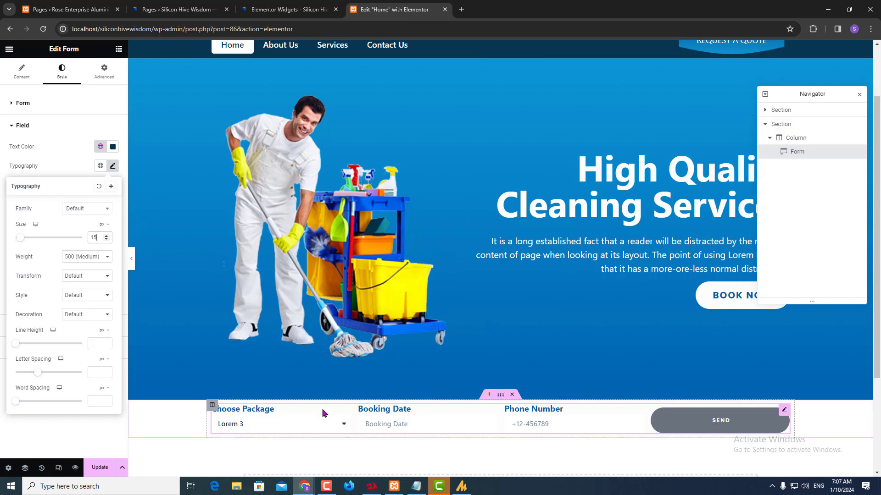
double_click(93, 237)
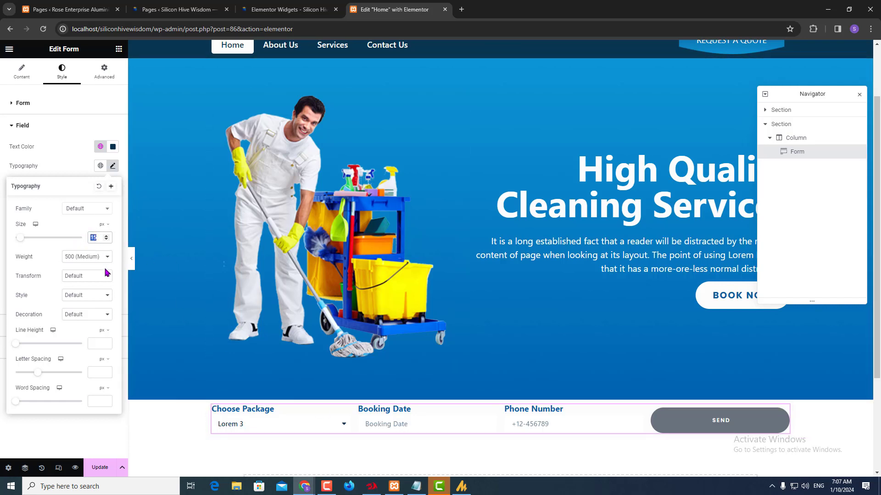
text(16)
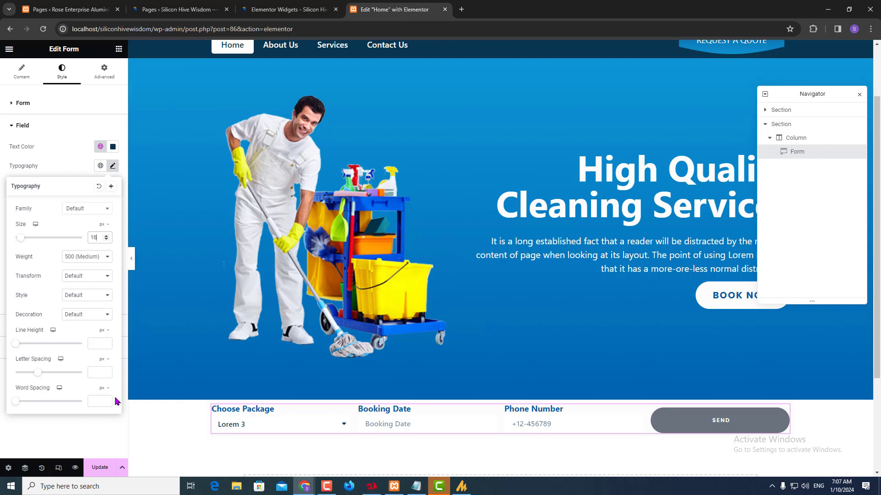
click(38, 127)
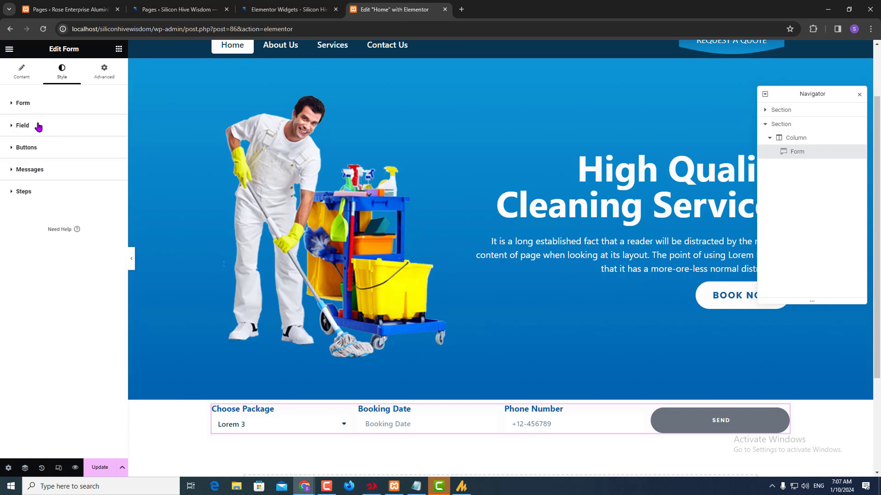
- Apply the global Heading color to the background of the form's Next & Submit button
click(33, 154)
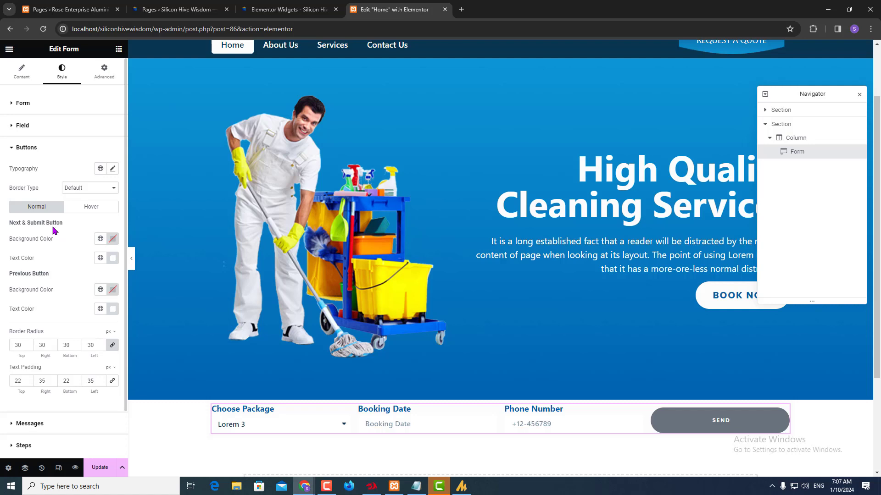
click(100, 239)
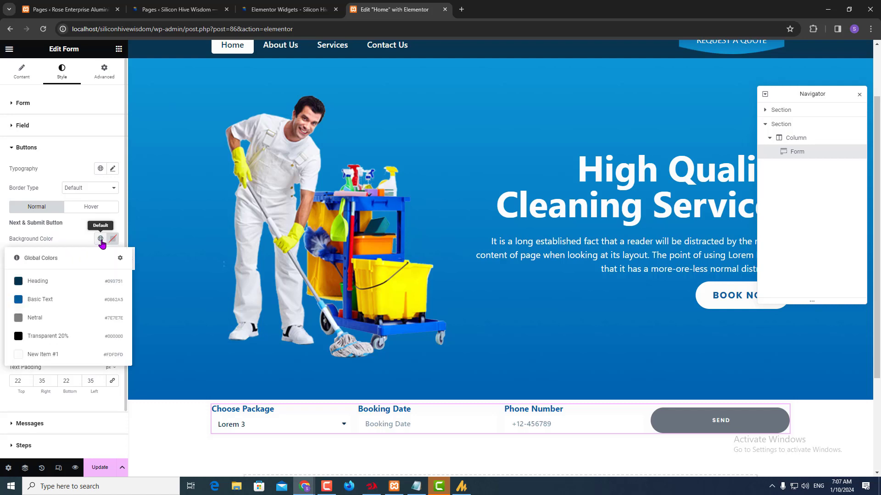
click(32, 285)
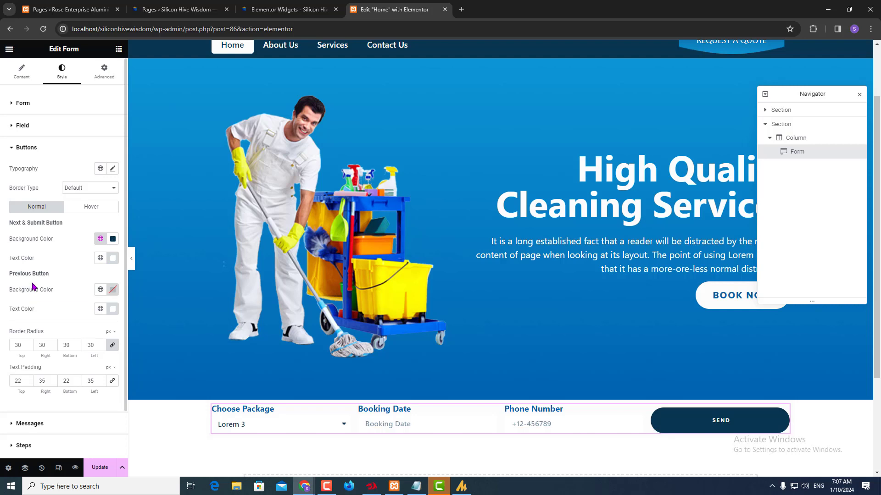
- Try a custom gray background on the submit button and restore the global Heading color
click(103, 243)
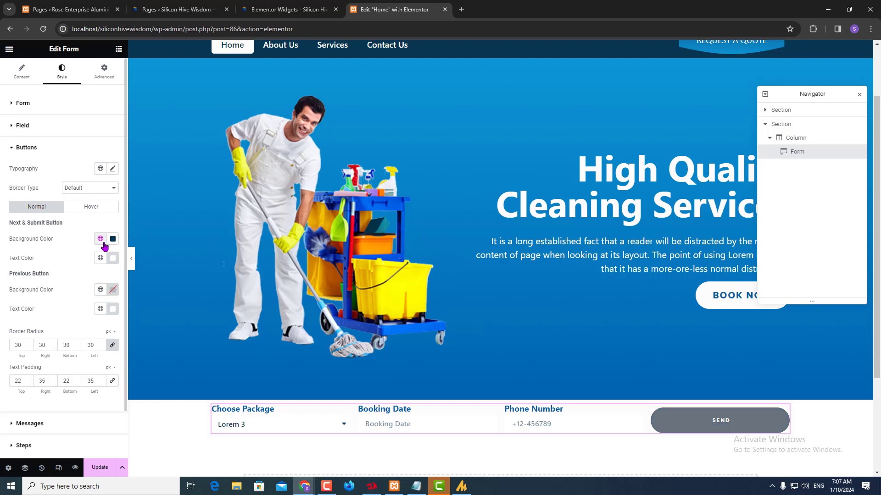
click(113, 239)
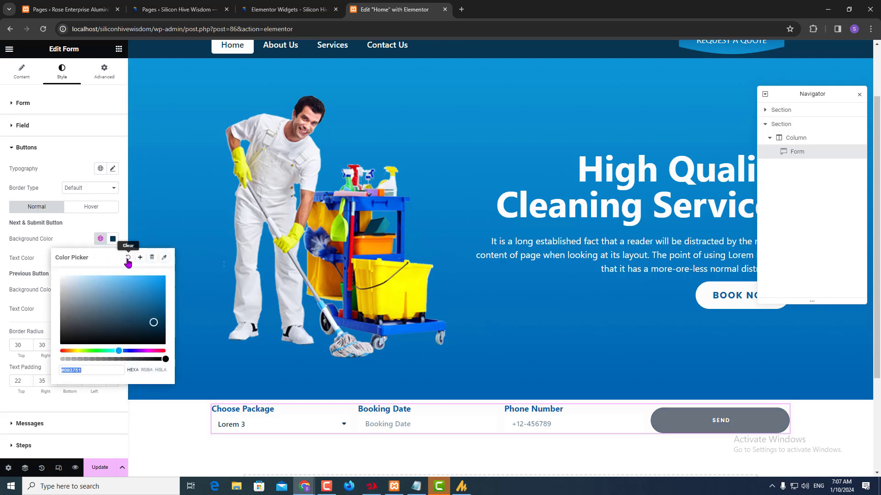
click(128, 260)
click(113, 239)
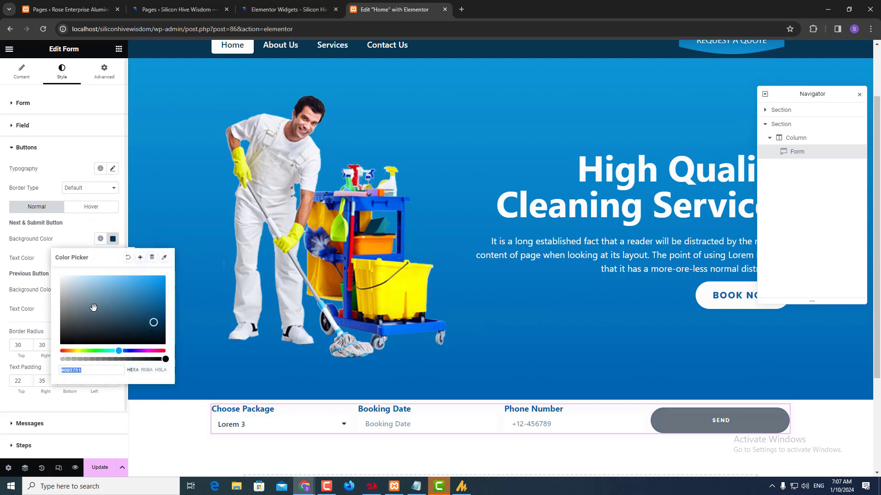
drag(93, 307, 58, 309)
click(75, 243)
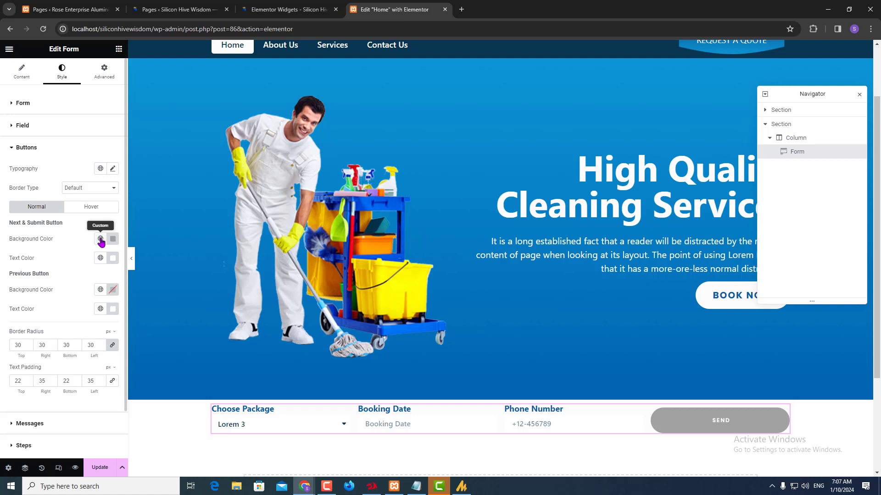
click(100, 239)
click(38, 282)
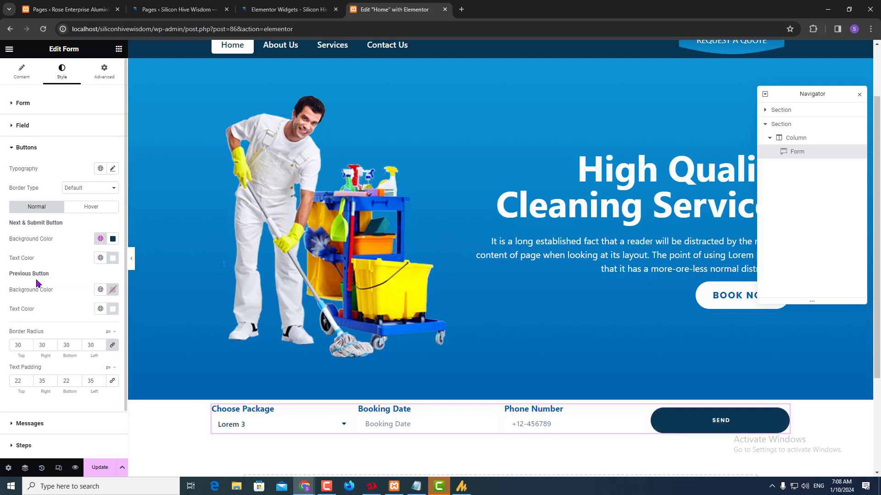
drag(11, 259, 32, 262)
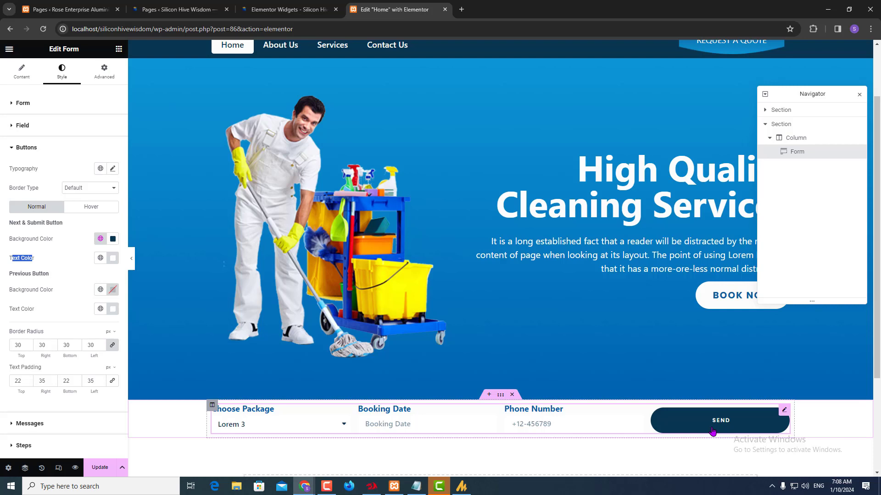
click(15, 152)
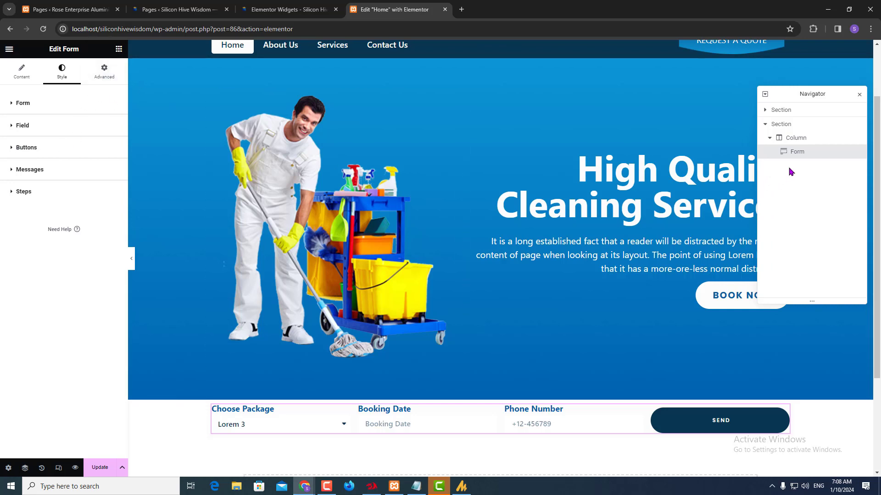
- Unlink the form's padding values and set the top and bottom padding to 35 px, trying 50 and 25 px for the top first
click(801, 157)
click(103, 79)
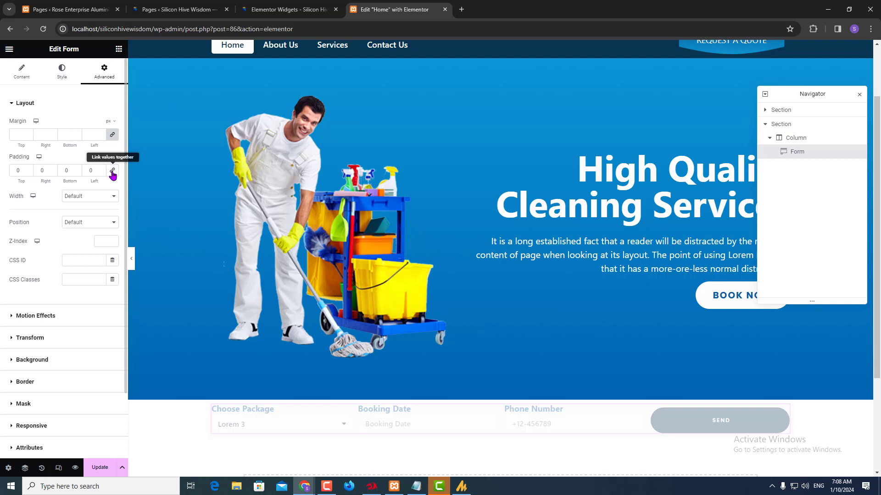
click(113, 171)
double_click(16, 170)
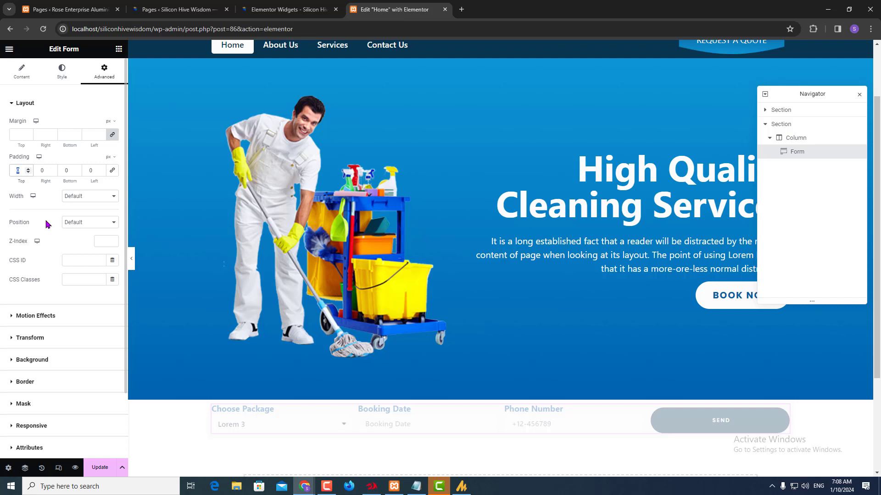
text(50)
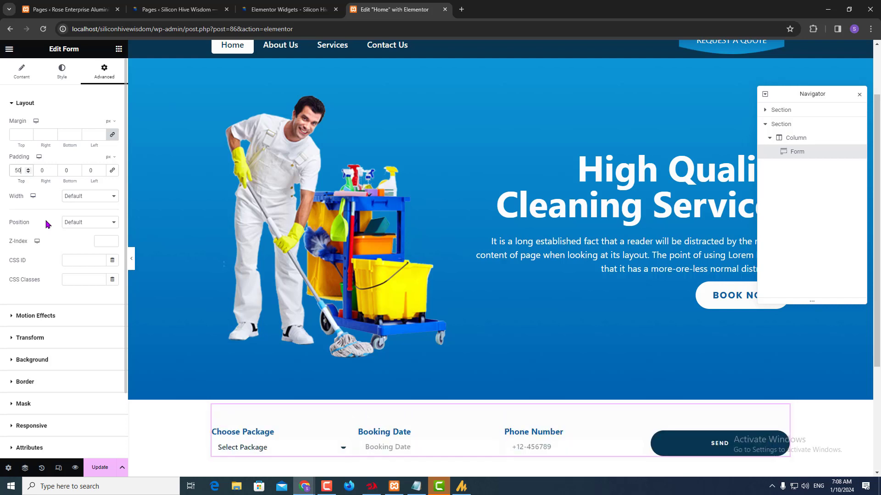
key(BackSpace)
key(BackSpace)
text(25)
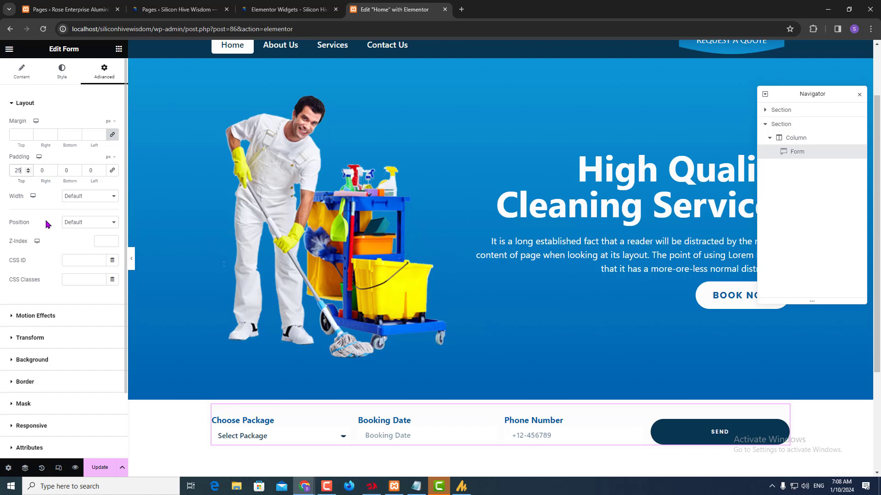
key(ctrl+a)
text(35)
key(Tab)
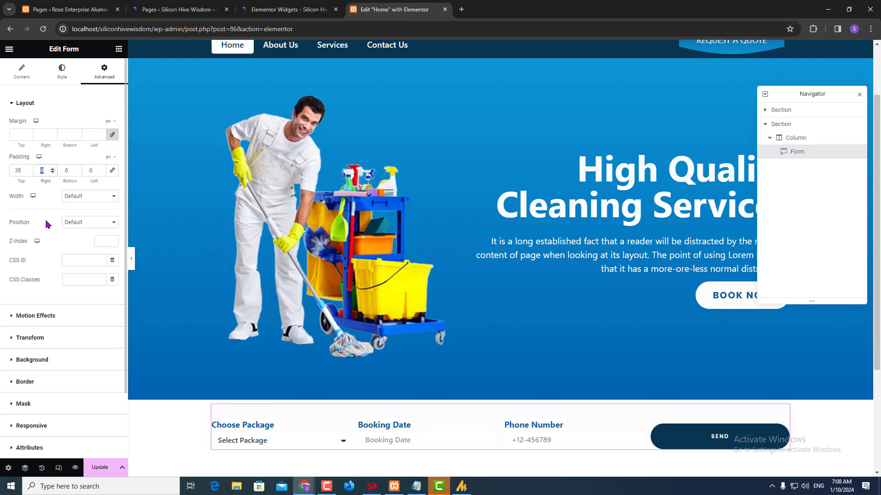
key(Tab)
text(35)
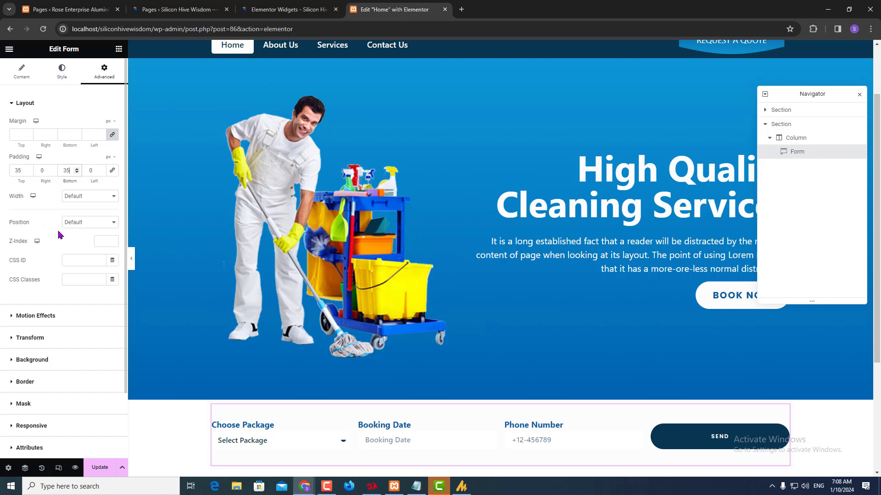
- Set the form's right and left padding to 30 px
double_click(38, 168)
text(30)
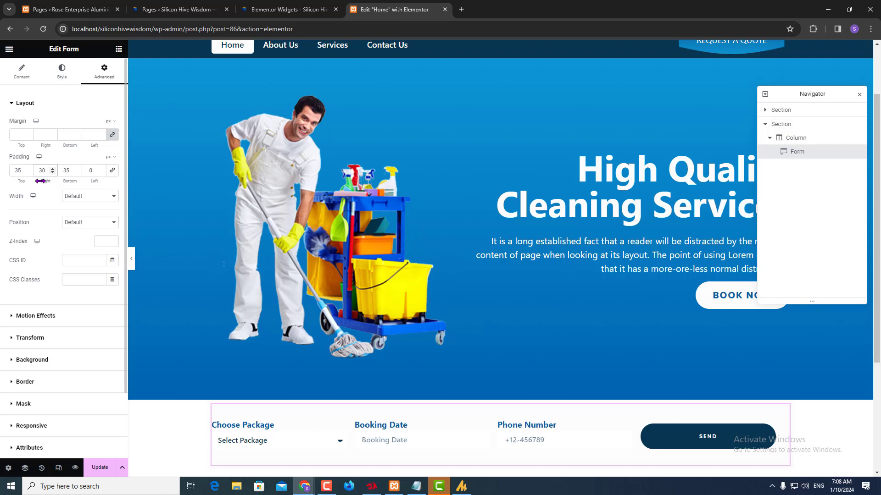
key(Tab)
key(Tab)
text(30)
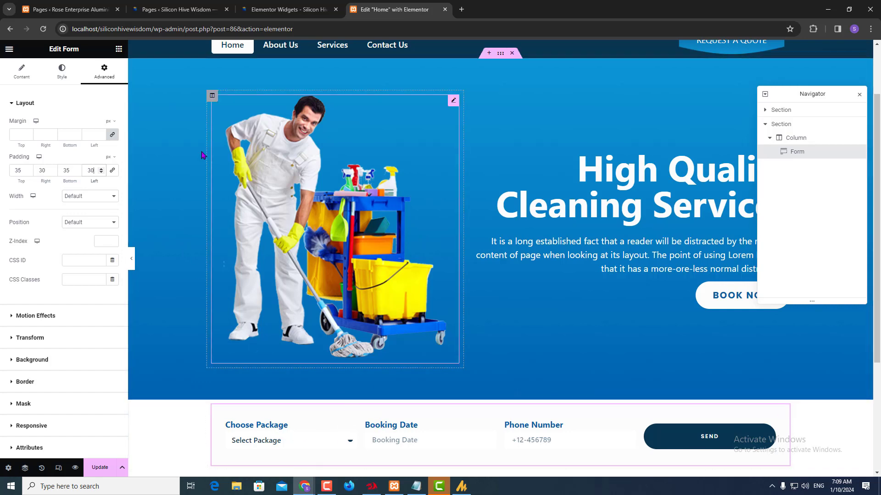
- Unlink the form's margin values and set the top margin to -100 px
click(112, 138)
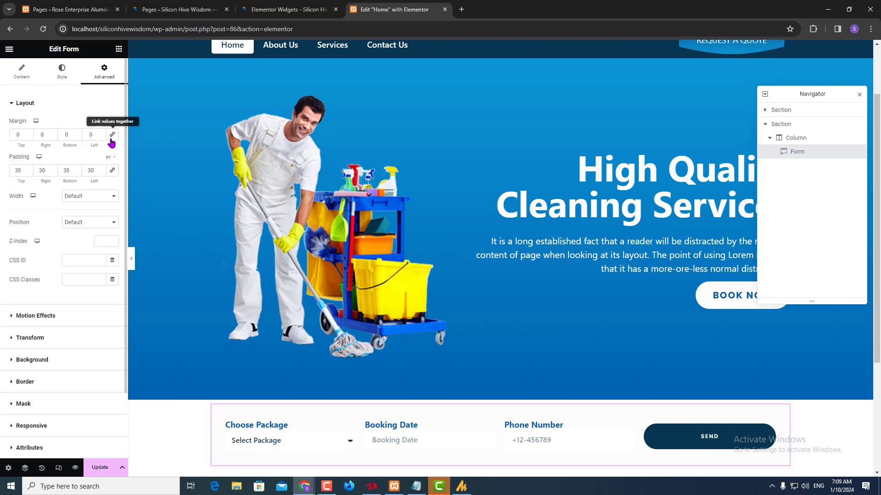
double_click(16, 135)
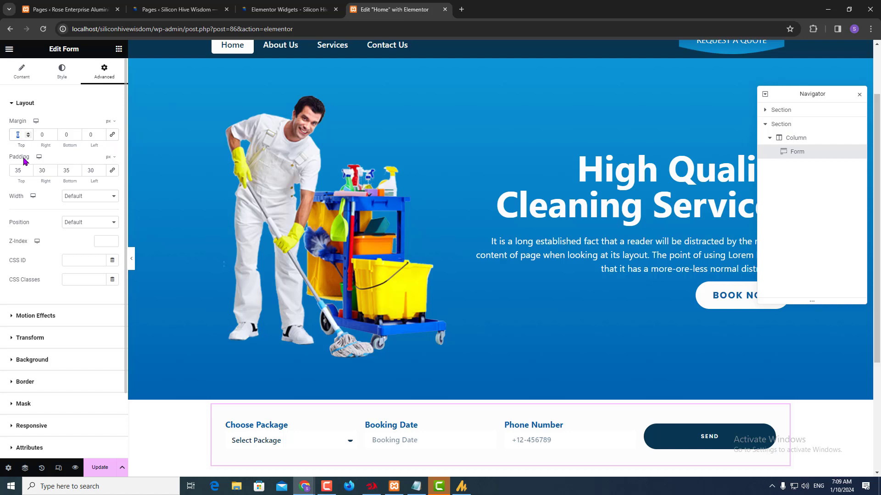
text(-100)
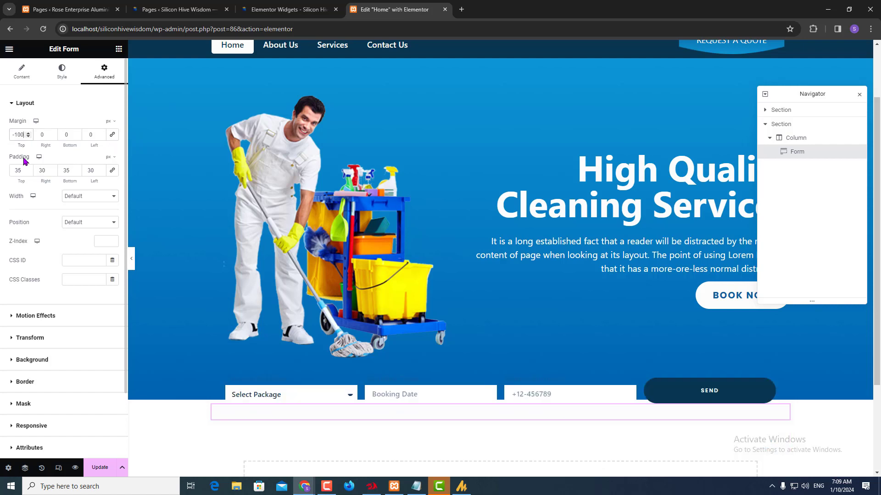
- Set the background color of the column containing the appointment form to white, #FFFFFF
click(798, 142)
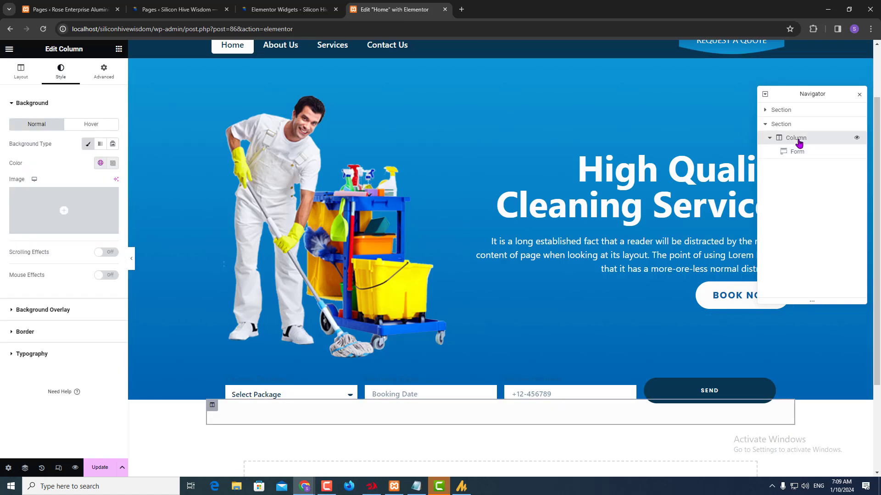
click(114, 168)
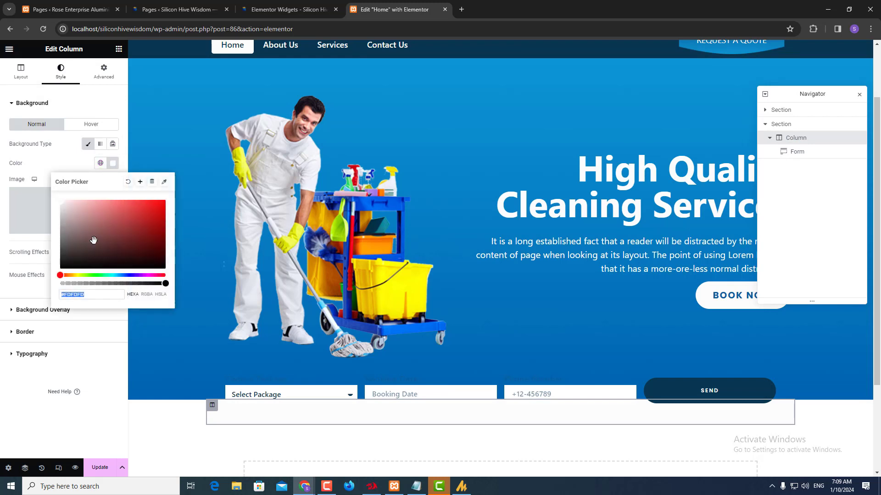
drag(80, 227, 41, 188)
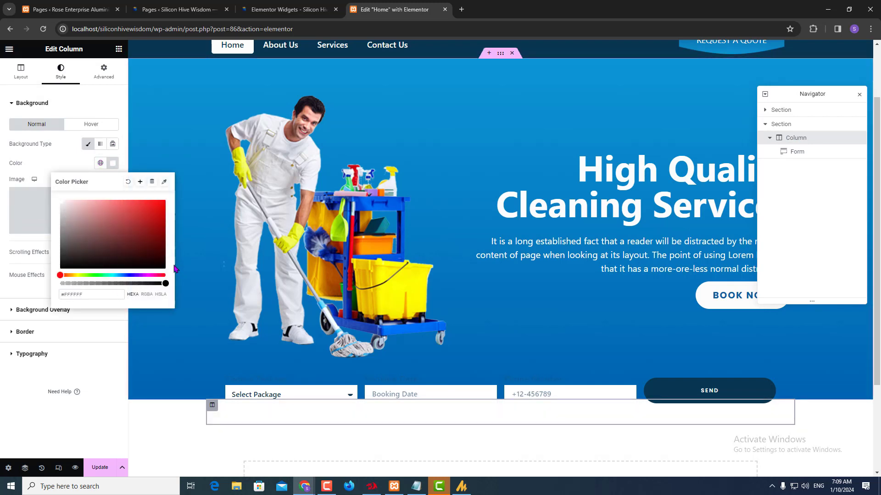
- Reset the appointment form's top margin to 0 px
click(811, 152)
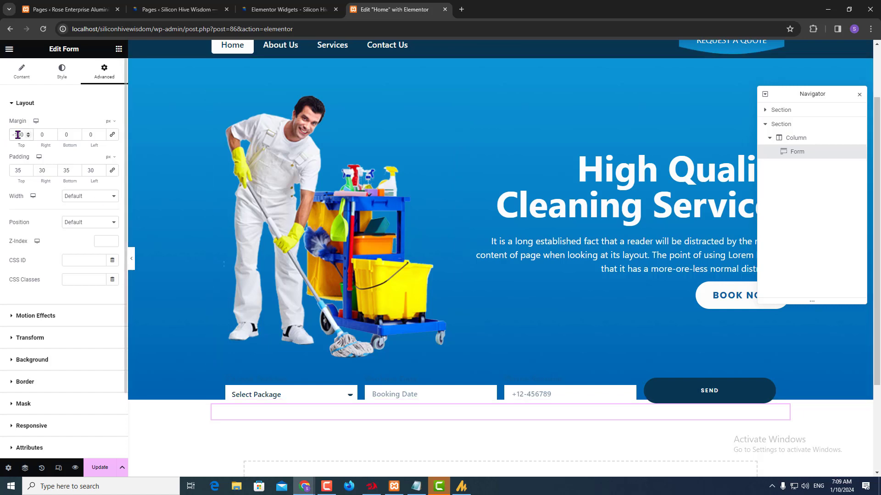
double_click(17, 135)
text(0)
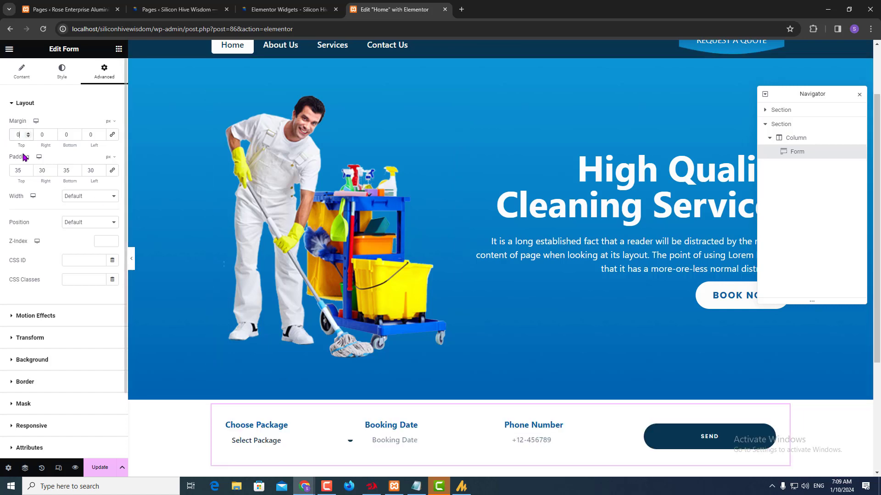
- Unlink the form column's margin values, set its top margin to -100 px, and compare the overlap with the Figma design
click(808, 138)
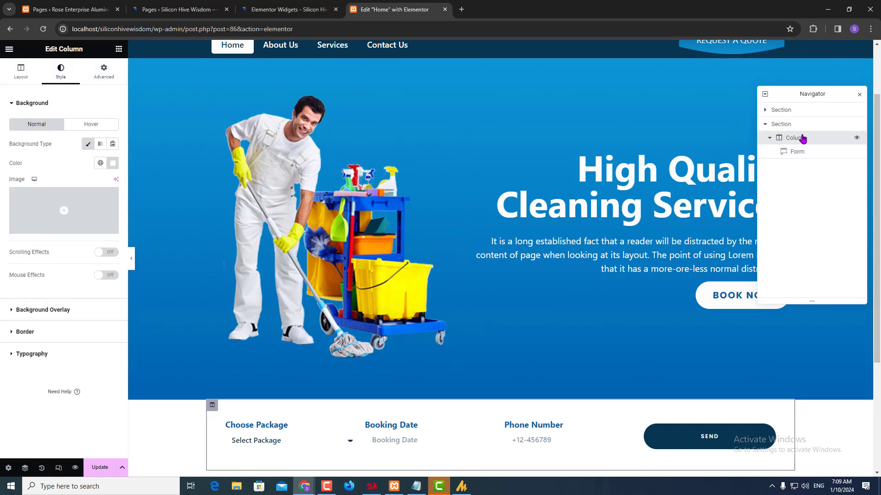
click(803, 138)
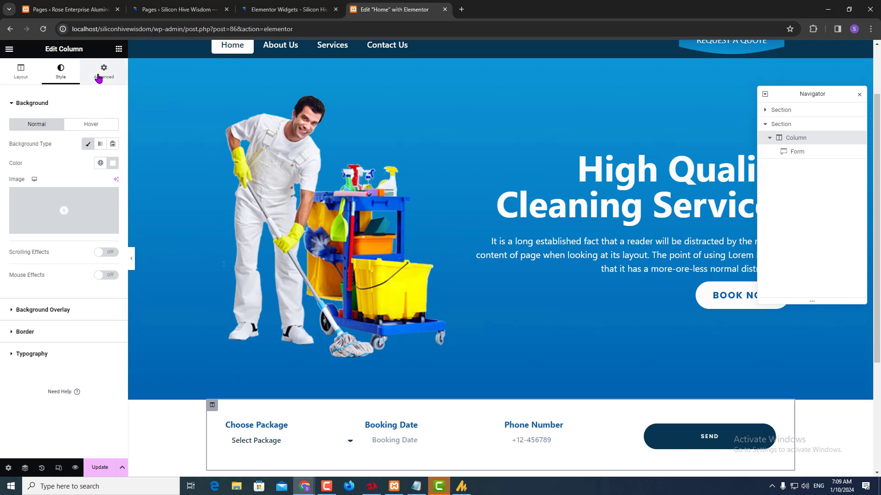
click(98, 79)
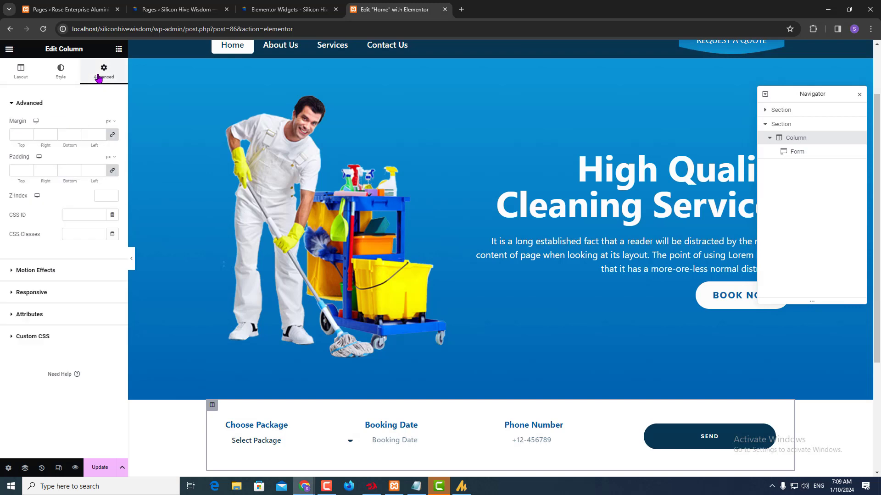
click(112, 134)
double_click(13, 134)
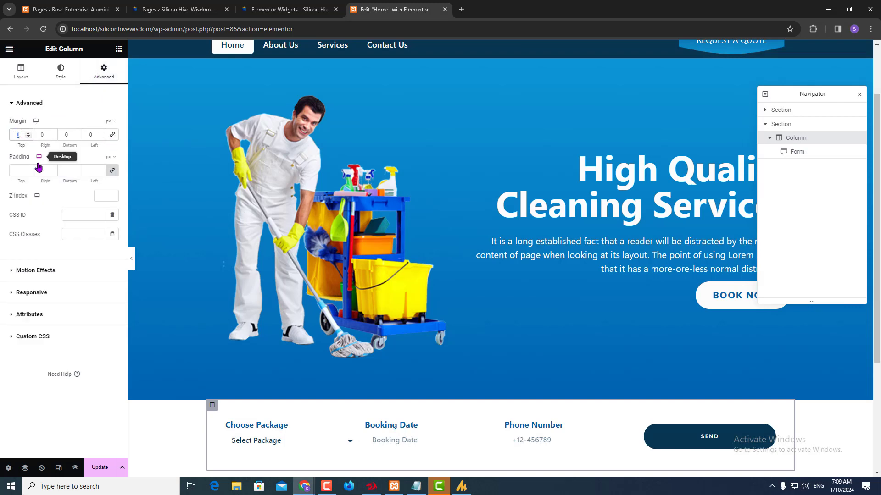
text(-100)
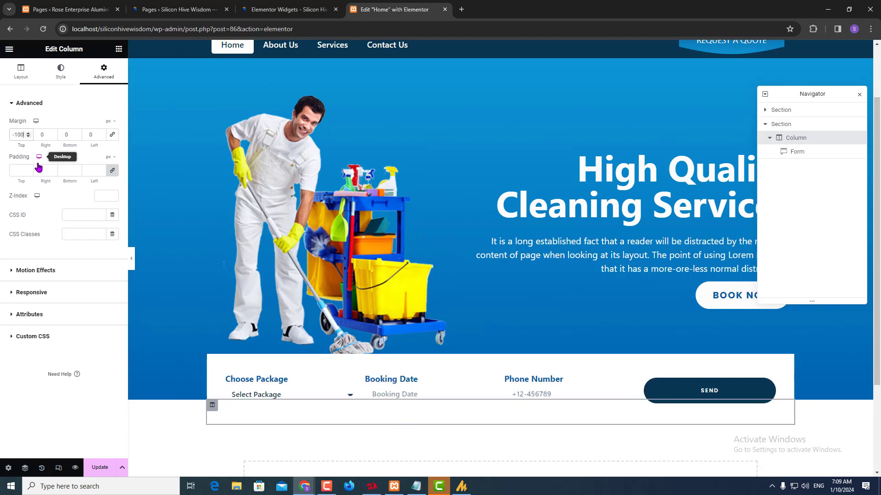
key(alt+Tab)
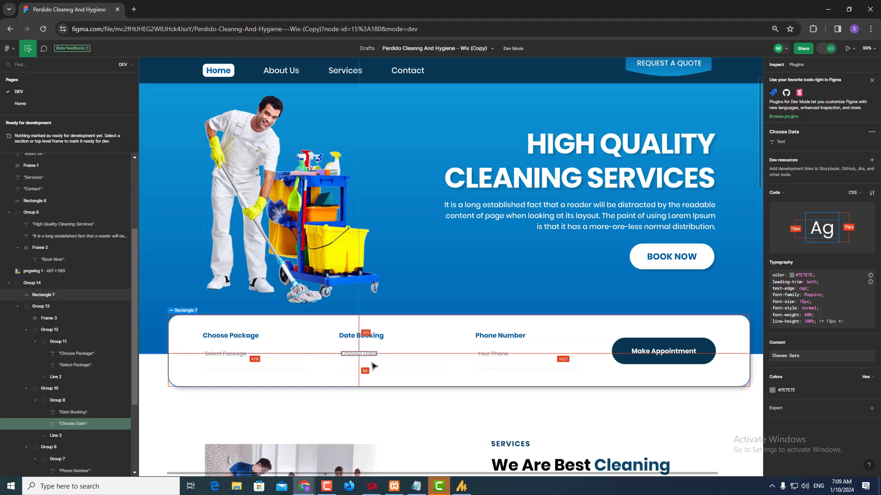
key(alt+Tab)
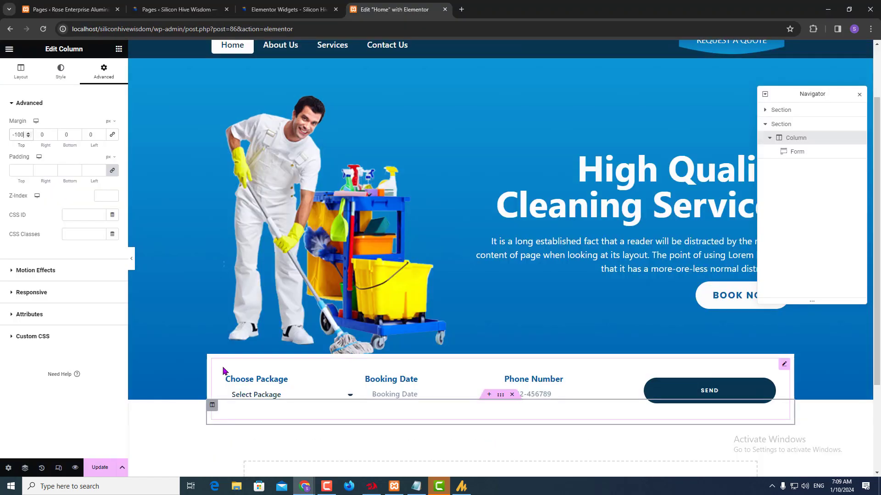
- Set the form's top and bottom padding to 50 px and compare the bar with the Figma design
click(807, 153)
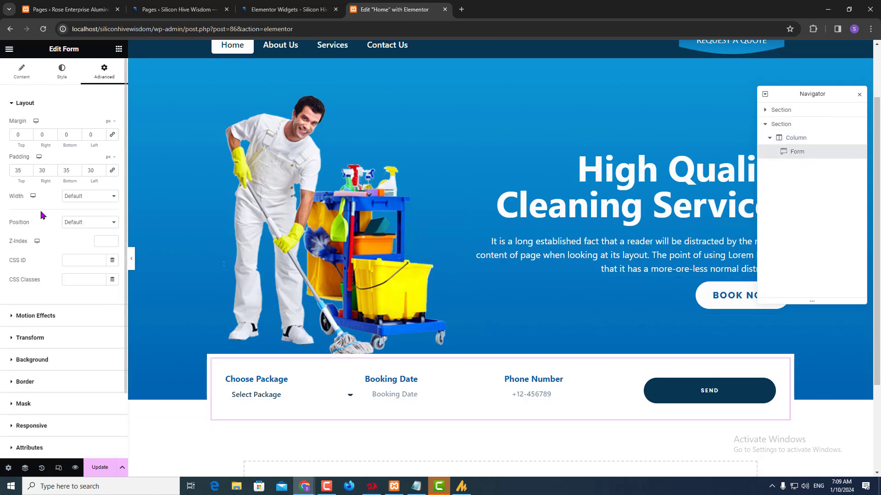
double_click(17, 170)
text(50)
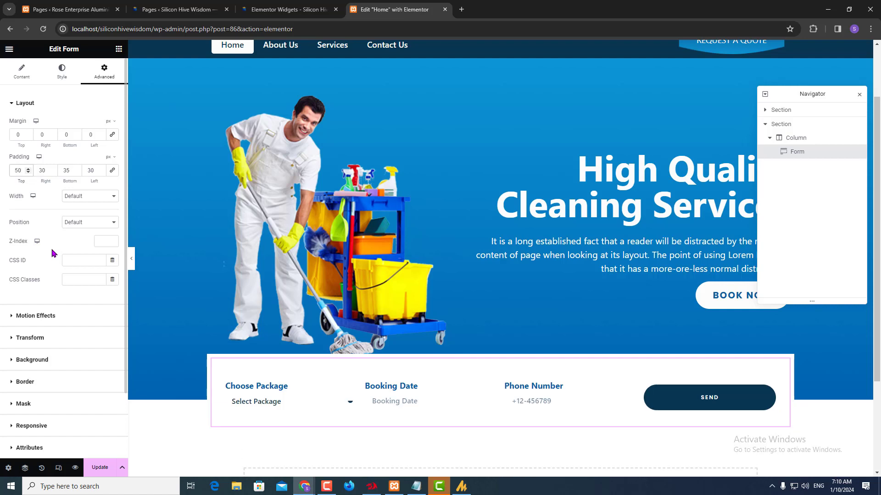
key(Tab)
key(Tab)
text(50)
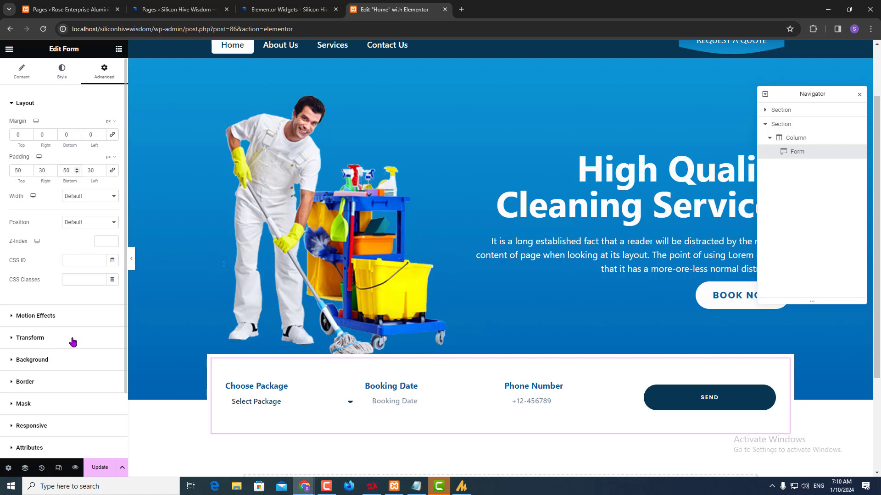
key(alt+Tab)
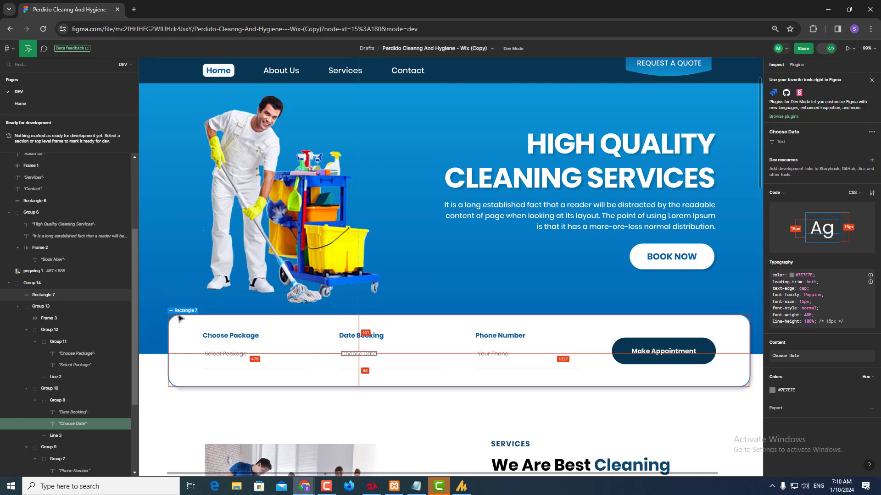
key(alt+Tab)
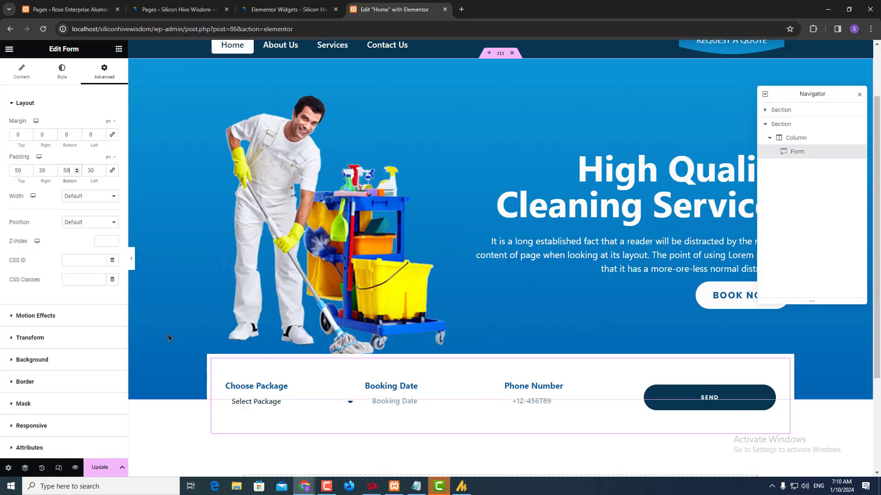
- Round all corners of the form's column with a 30 px border radius
click(792, 145)
click(794, 139)
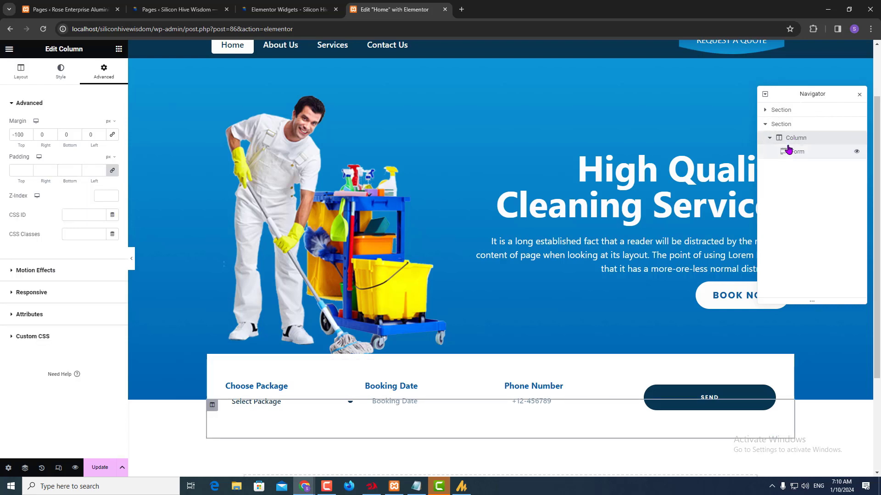
click(66, 76)
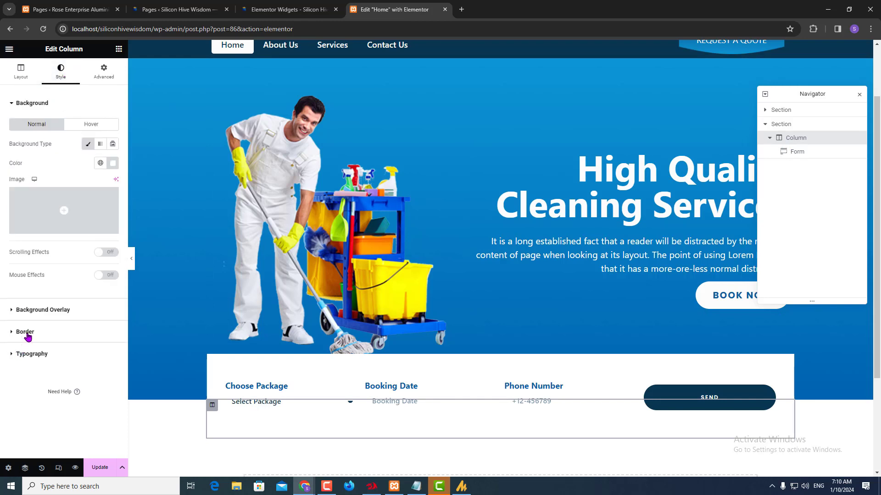
click(28, 333)
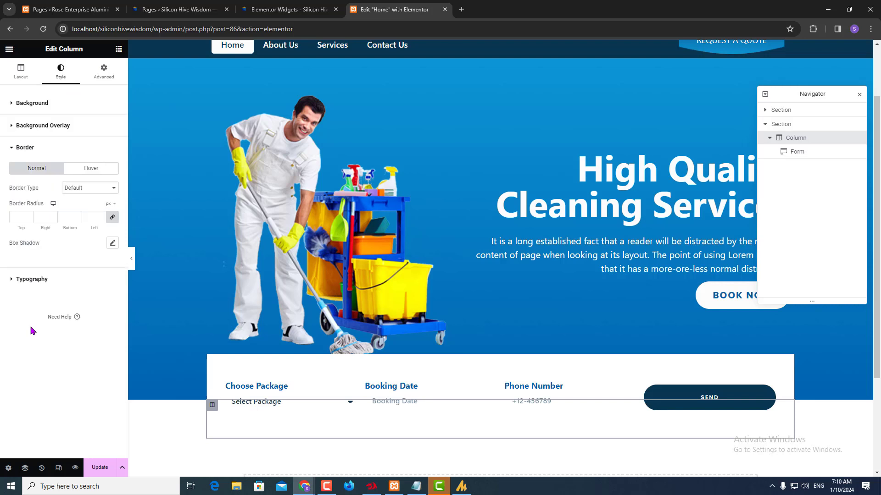
click(20, 219)
text(30)
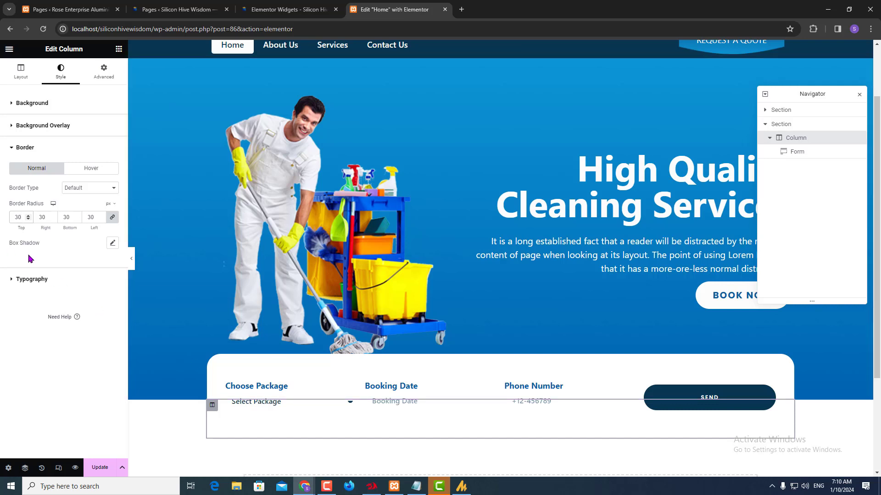
- Add a box shadow to the form's column with a more opaque black and a vertical offset of 3, checking the Figma design
click(112, 245)
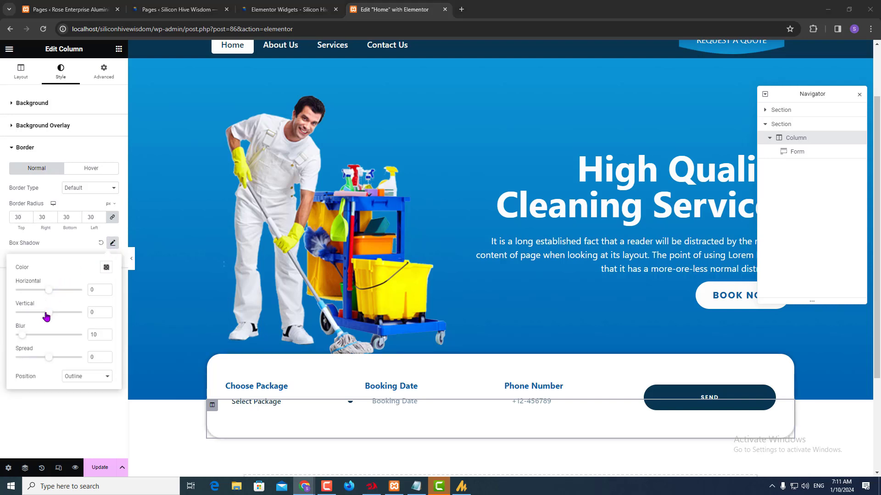
click(106, 268)
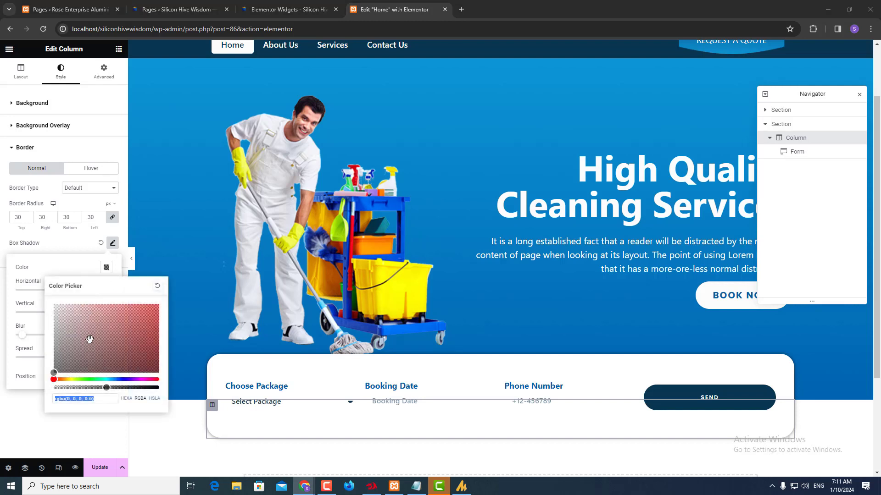
drag(106, 388, 113, 389)
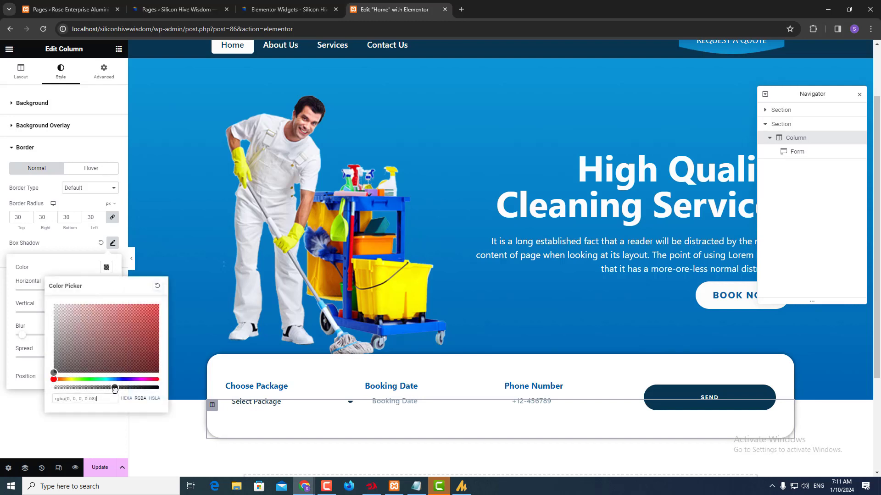
click(3, 415)
key(alt+Tab)
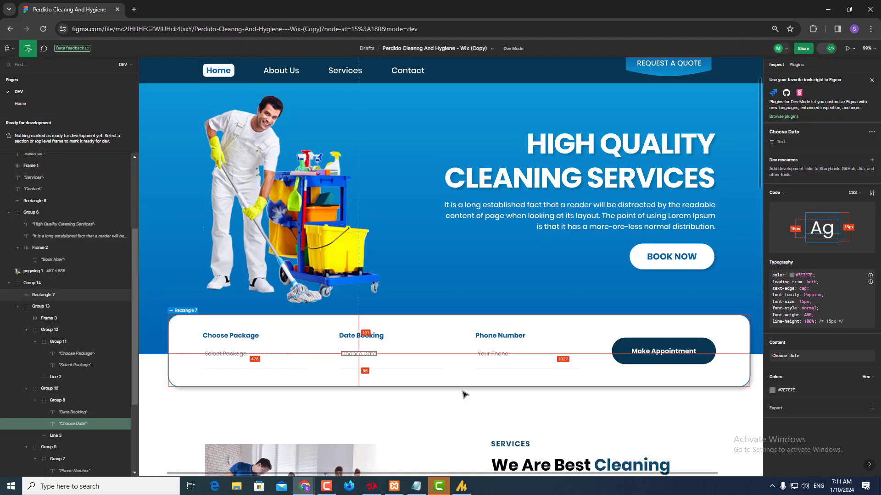
key(alt+Tab)
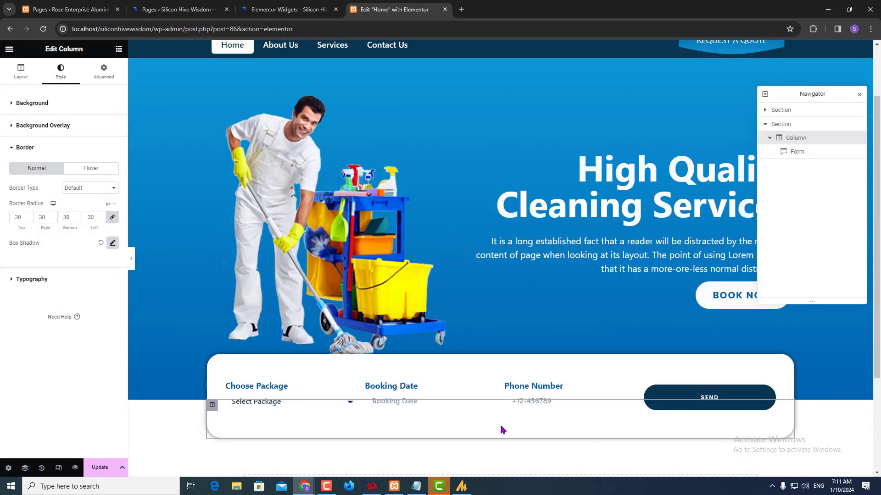
click(114, 243)
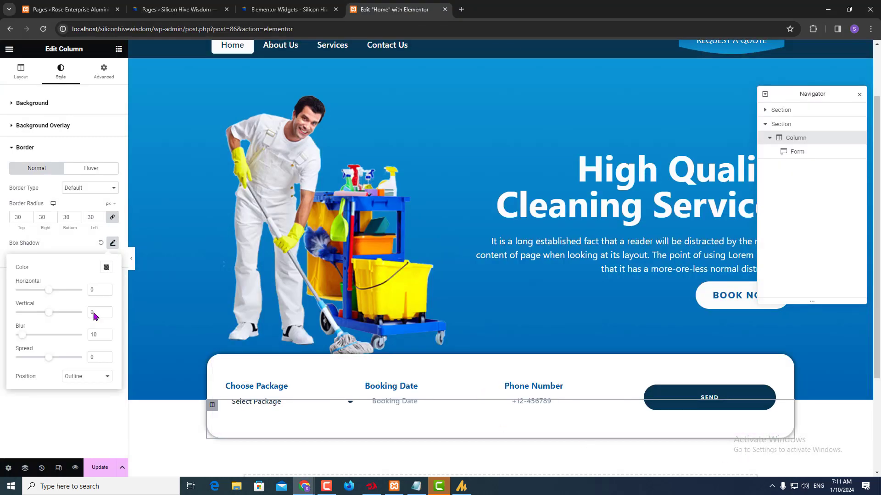
drag(49, 314, 50, 316)
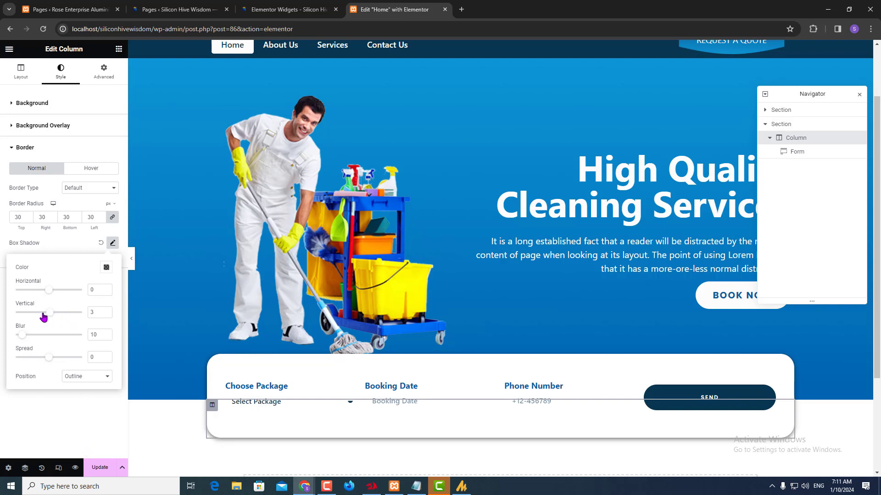
- Update the page and preview it in a new browser tab, viewing the form bar below the hero
click(102, 468)
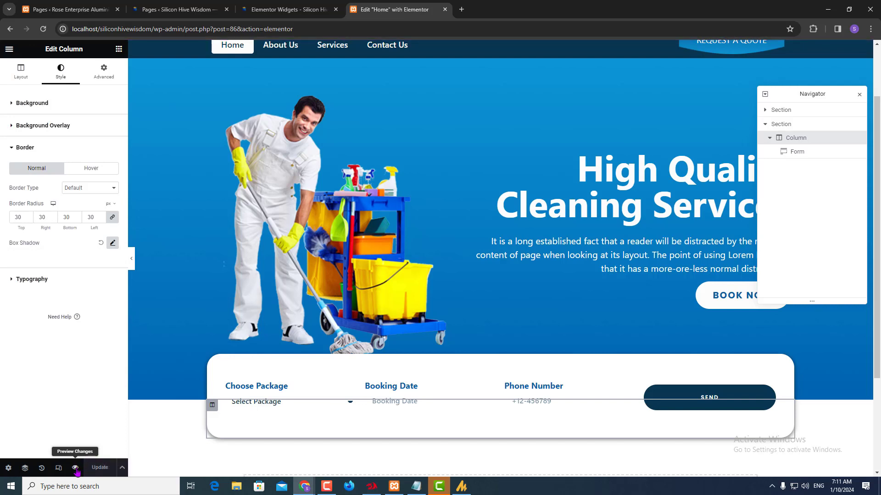
click(75, 469)
click(504, 9)
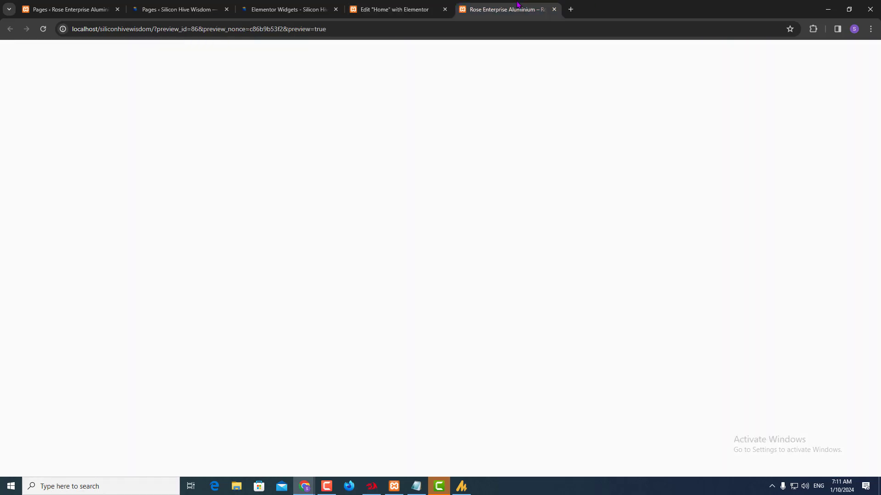
scroll(440, 266, down, 2)
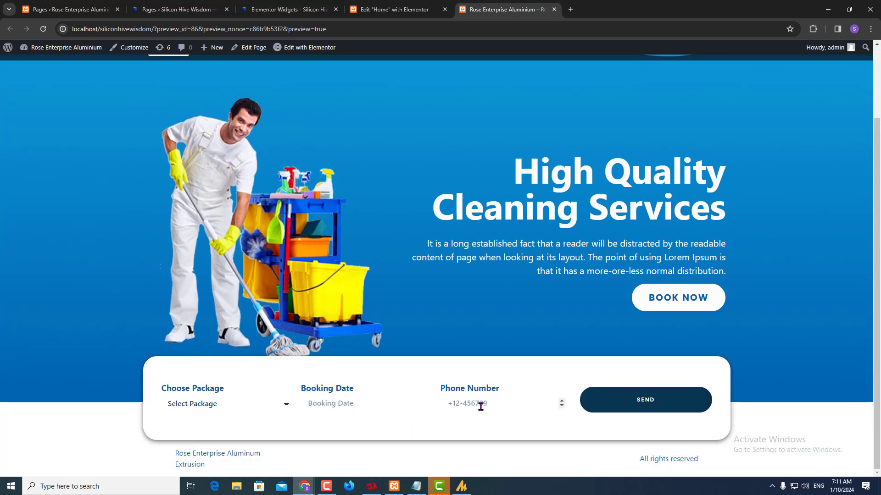
- Compare the booking form in the page preview with the booking card in the Figma design
key(alt+Tab)
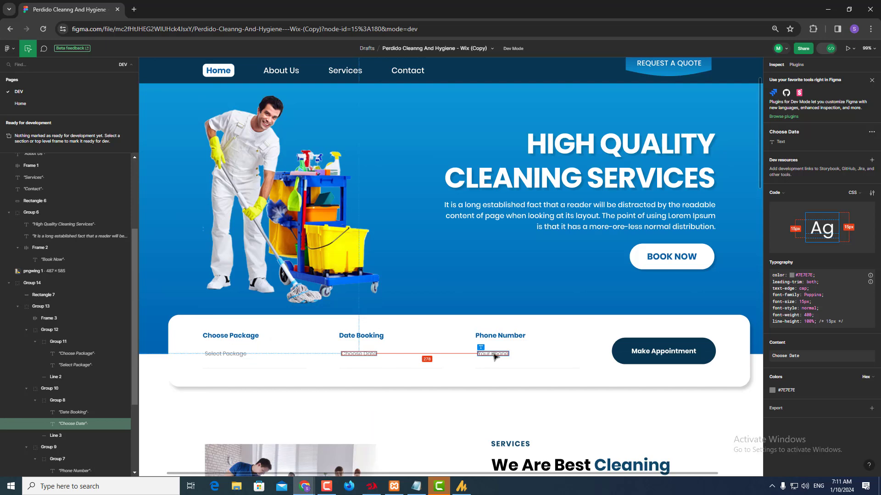
scroll(494, 355, up, 8)
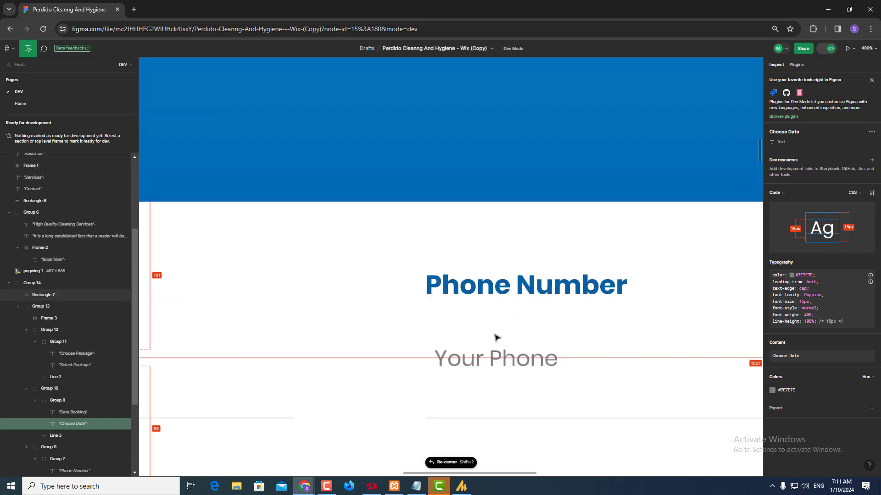
scroll(466, 390, down, 4)
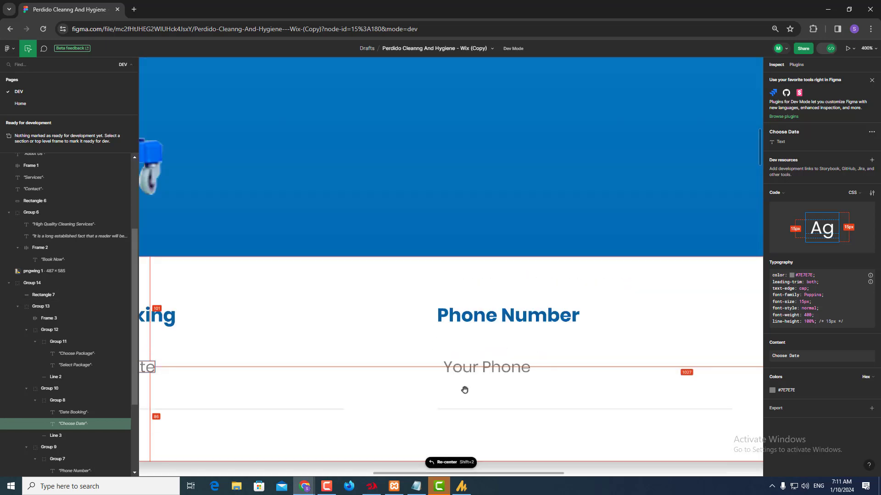
scroll(464, 393, down, 2)
scroll(465, 393, up, 2)
key(alt+Tab)
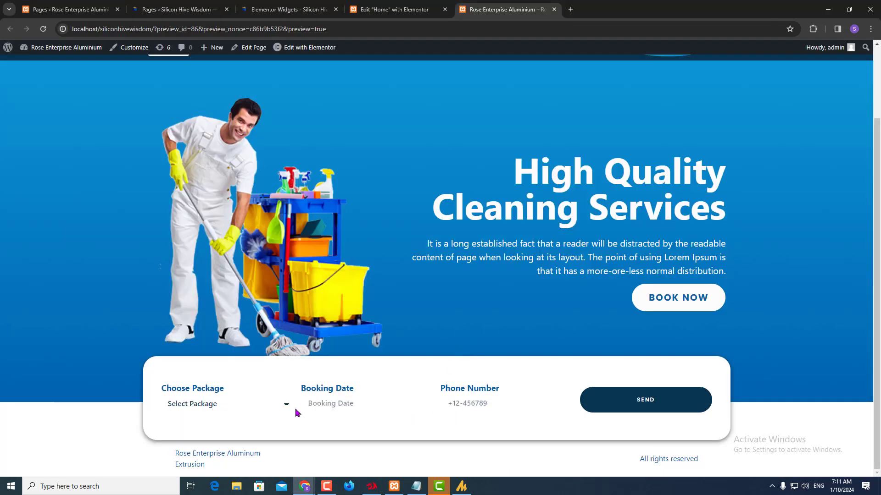
click(422, 5)
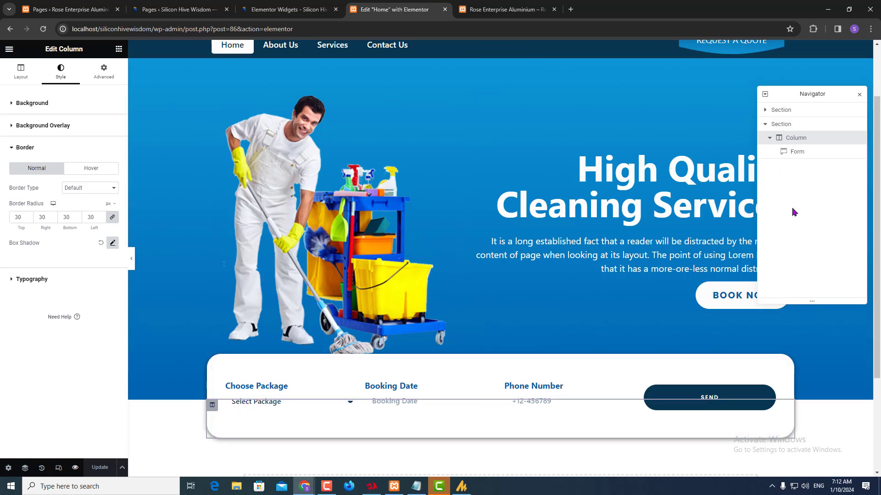
click(505, 10)
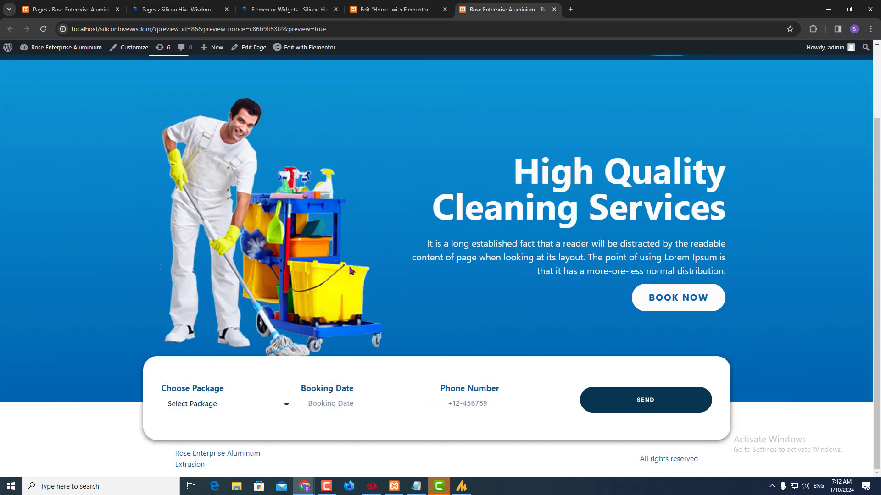
key(alt+Tab)
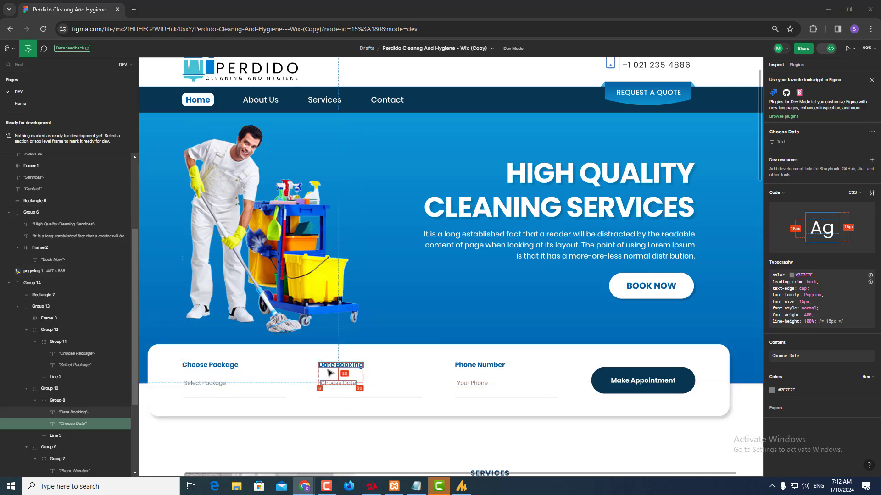
key(alt+Tab)
- Switch to the Elementor editor and set the form column's top margin to -70 px
click(371, 7)
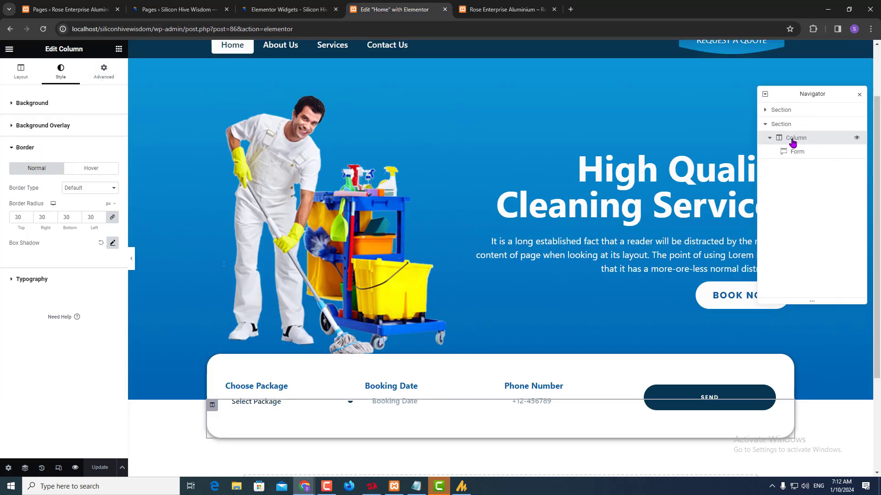
click(103, 71)
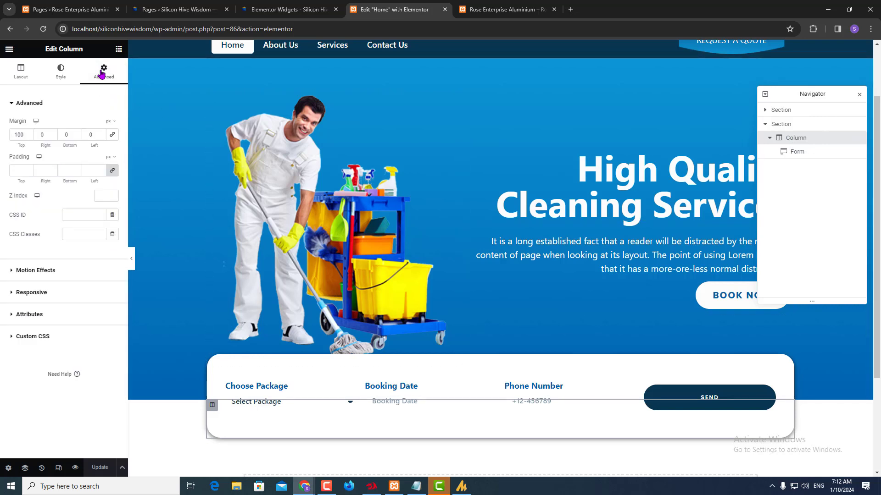
double_click(16, 136)
text(-70)
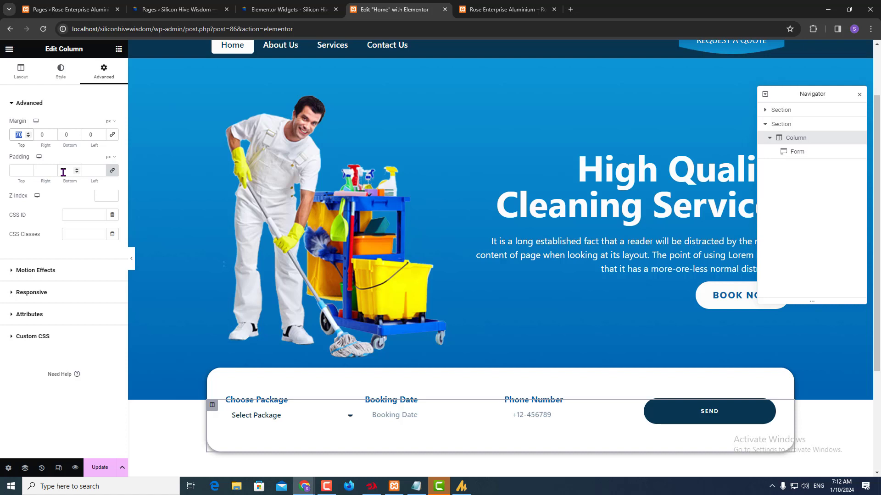
- Increase the hero section's minimum height to about 787 px
click(803, 111)
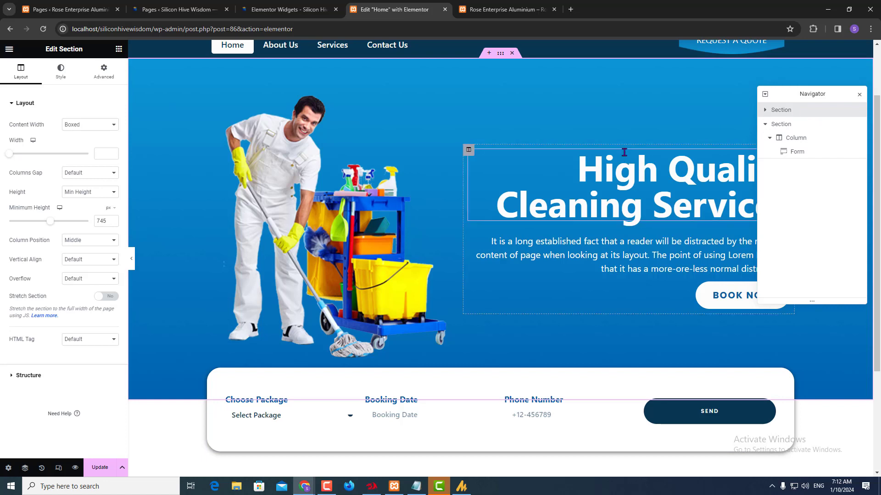
click(789, 109)
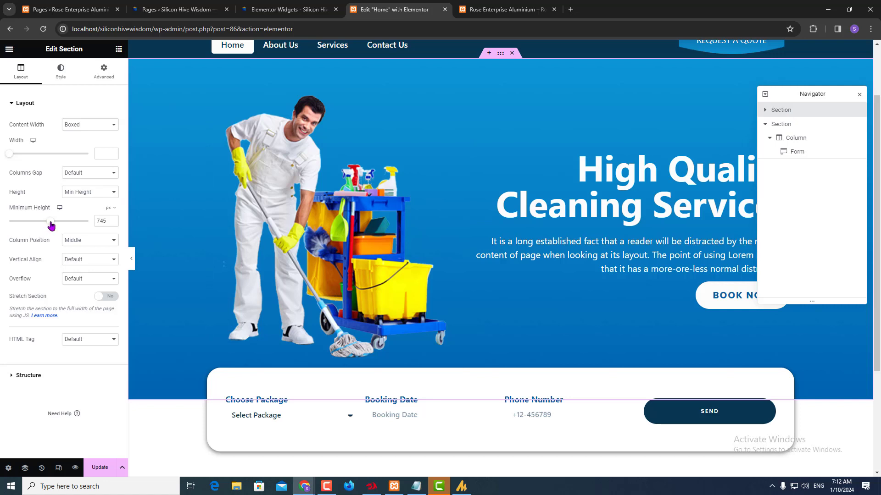
drag(51, 225, 53, 226)
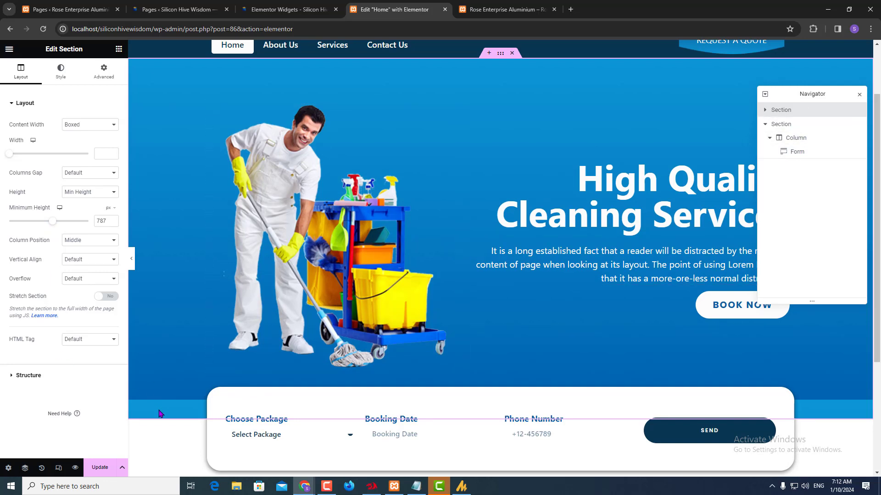
- Set the display size of the hero section's background image to Cover
click(65, 79)
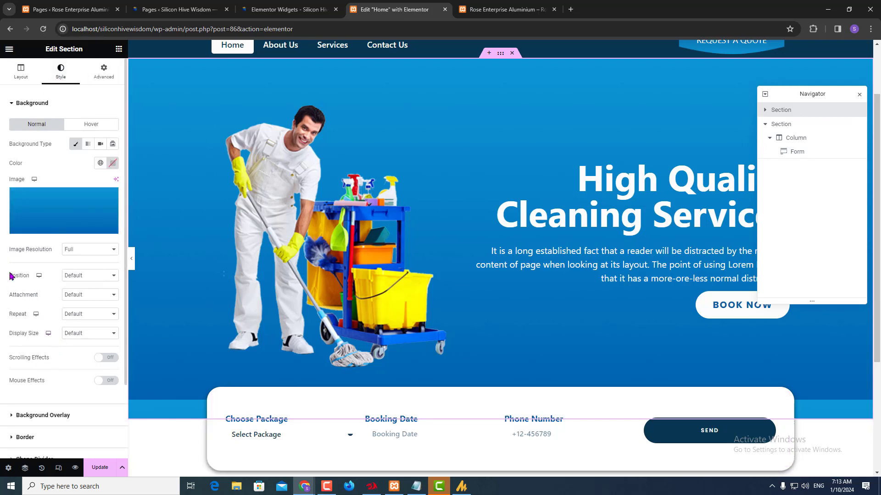
mouse_move(26, 198)
click(24, 338)
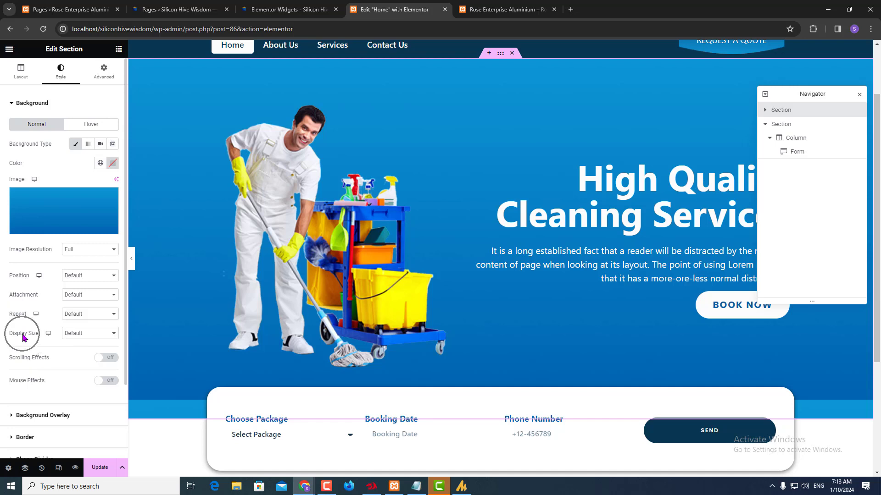
click(79, 339)
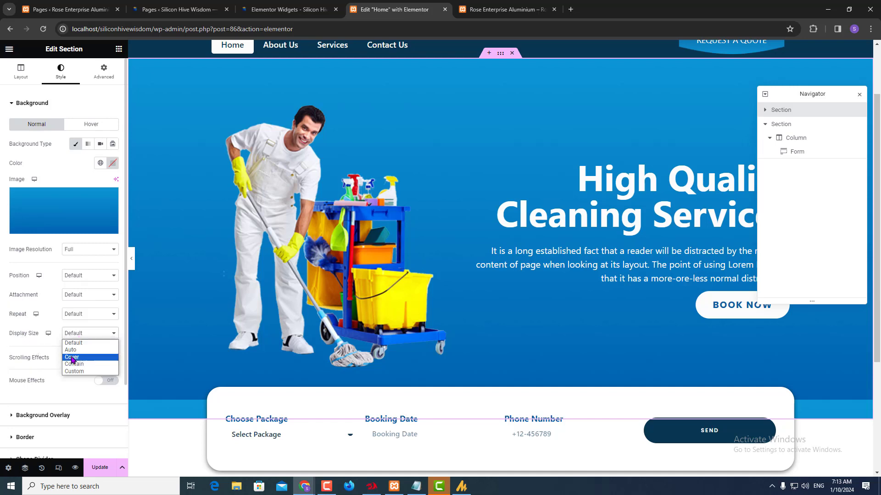
click(72, 357)
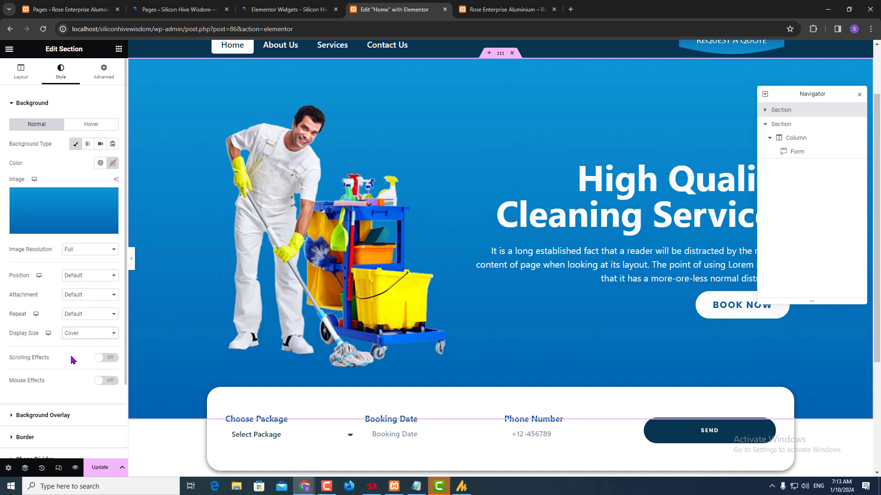
- Set the hero background image's repeat to No-repeat and its position to Center Center
click(72, 314)
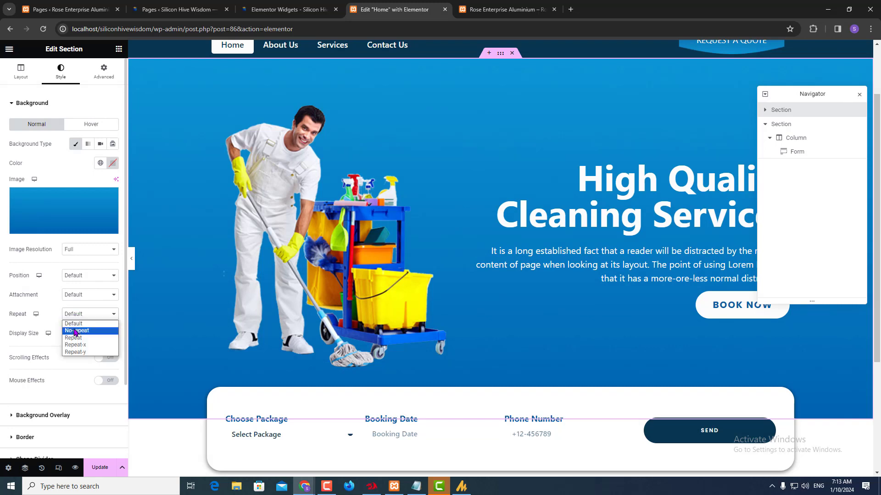
click(75, 331)
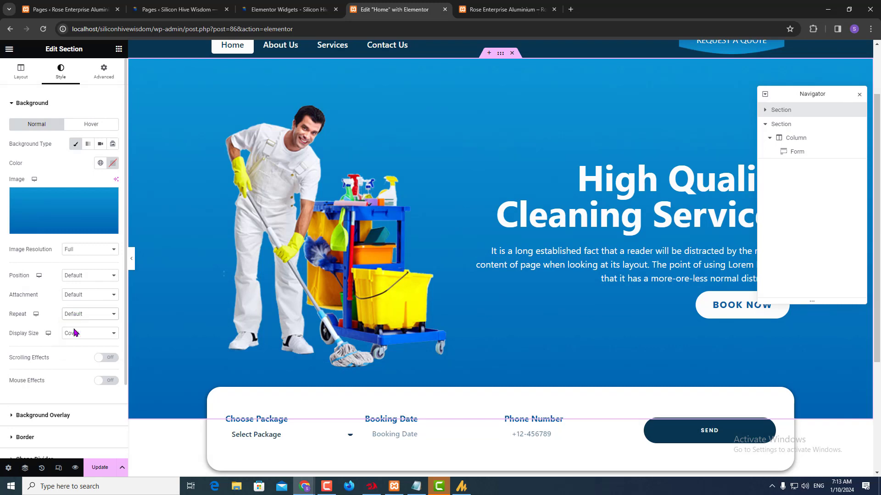
click(72, 296)
click(72, 296)
click(80, 277)
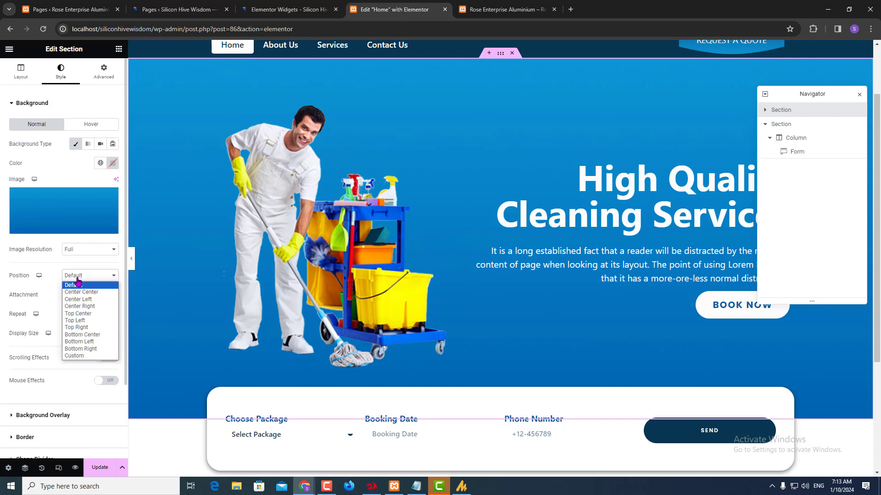
click(73, 292)
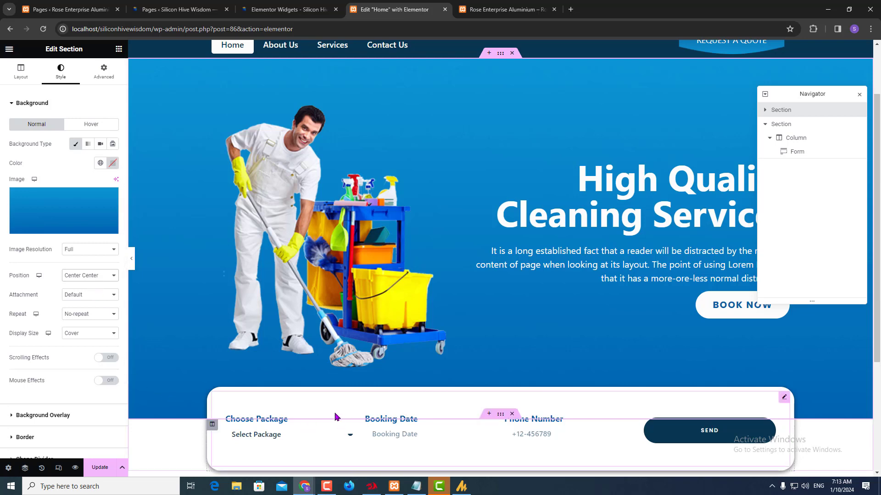
- Set the hero section's minimum height to 830 px
click(17, 77)
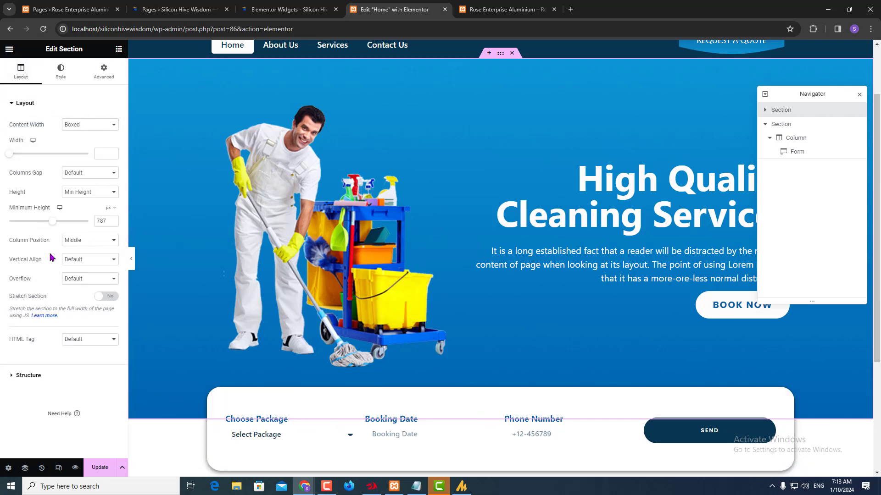
double_click(100, 221)
text(830)
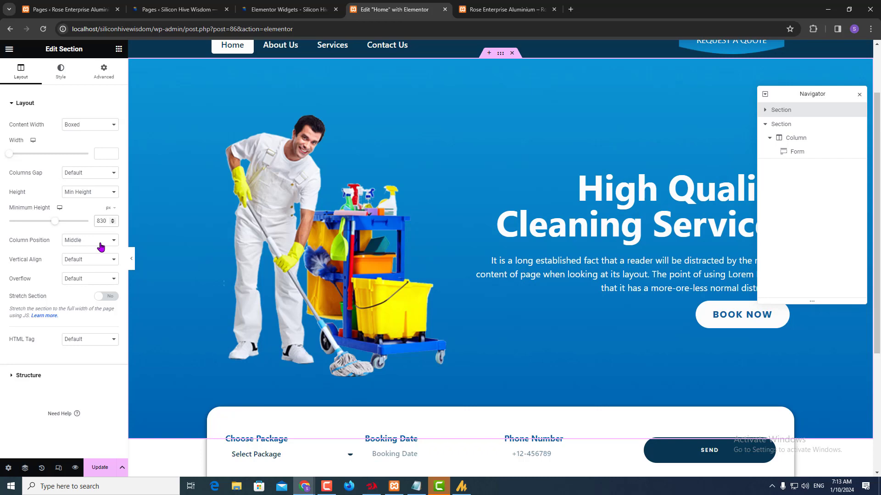
scroll(390, 344, down, 3)
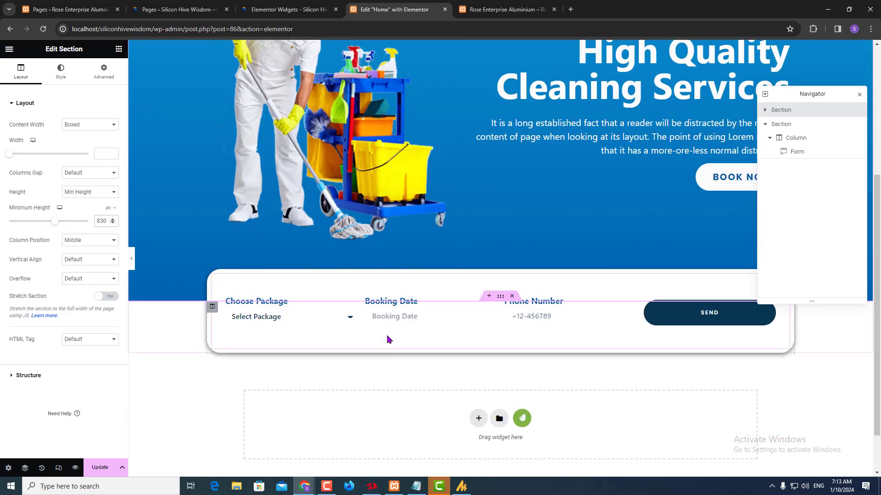
- Set the form column's top margin to -90 px and update the page
click(797, 139)
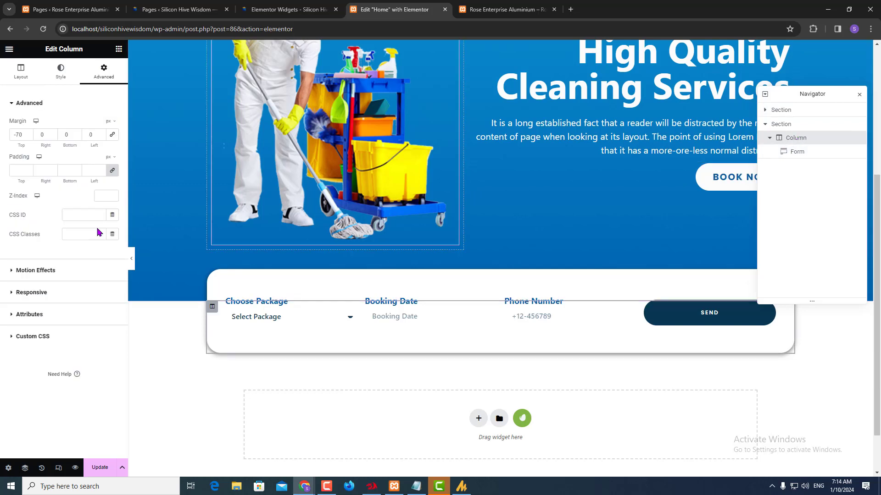
double_click(16, 133)
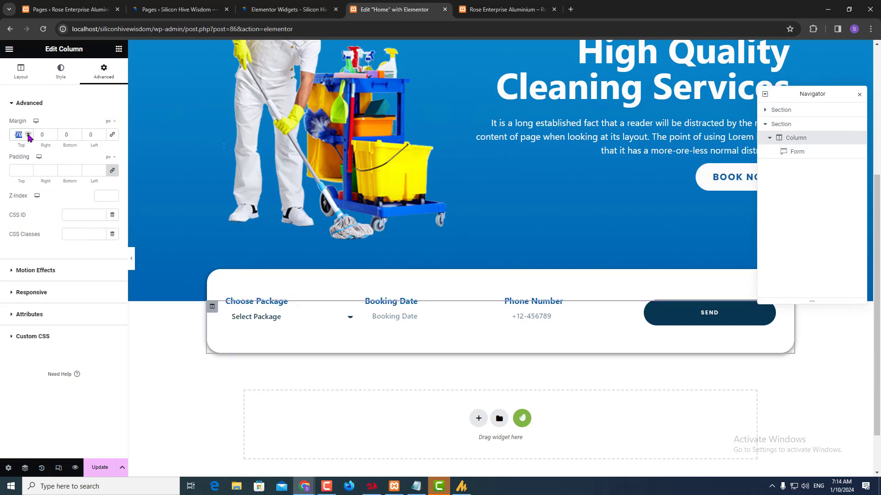
text(-100)
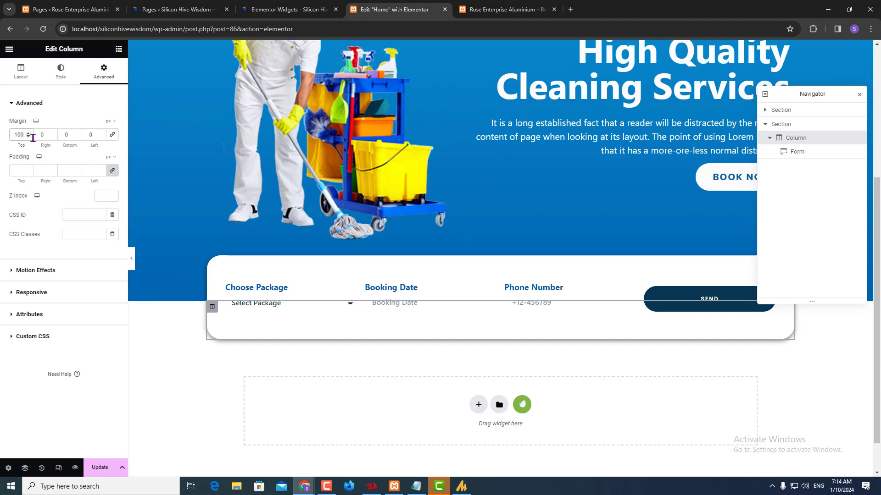
double_click(33, 138)
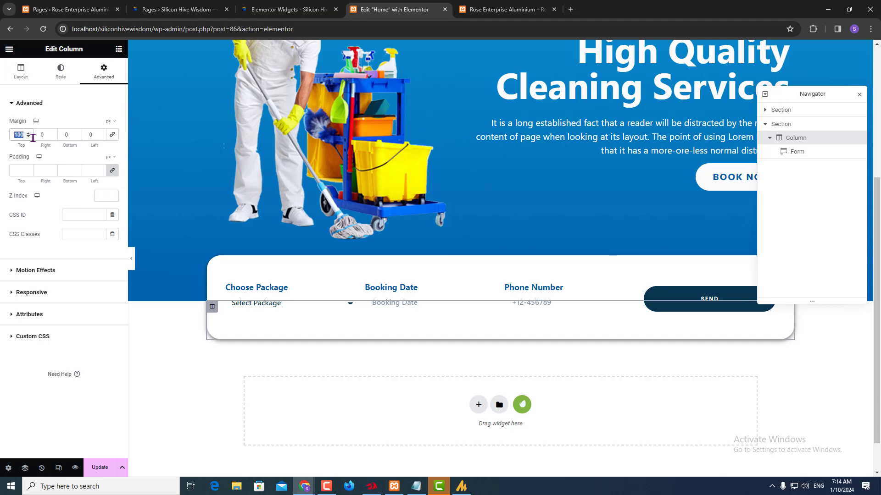
text(-90)
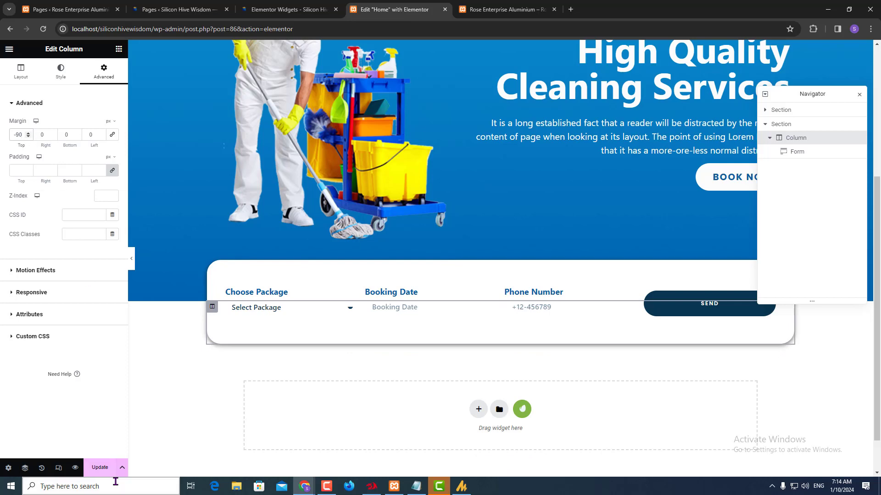
click(113, 467)
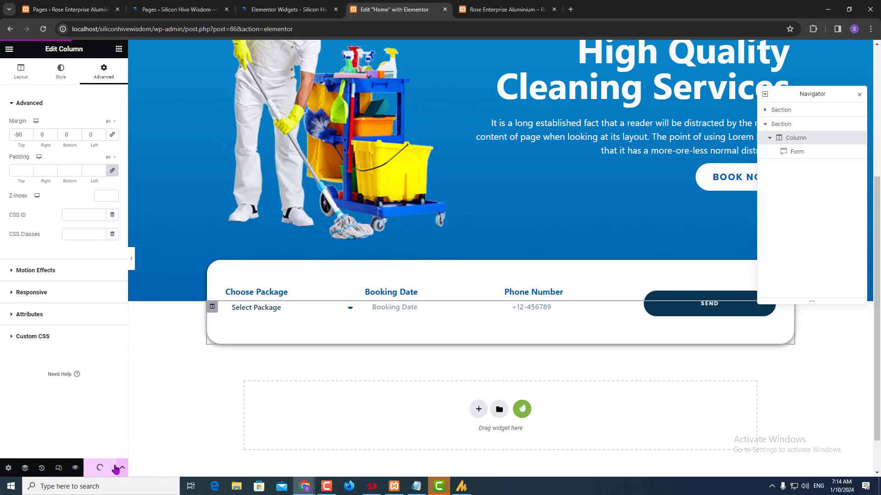
- Set the entrance animation of the hero section's image column to Fade In Left
scroll(289, 411, up, 5)
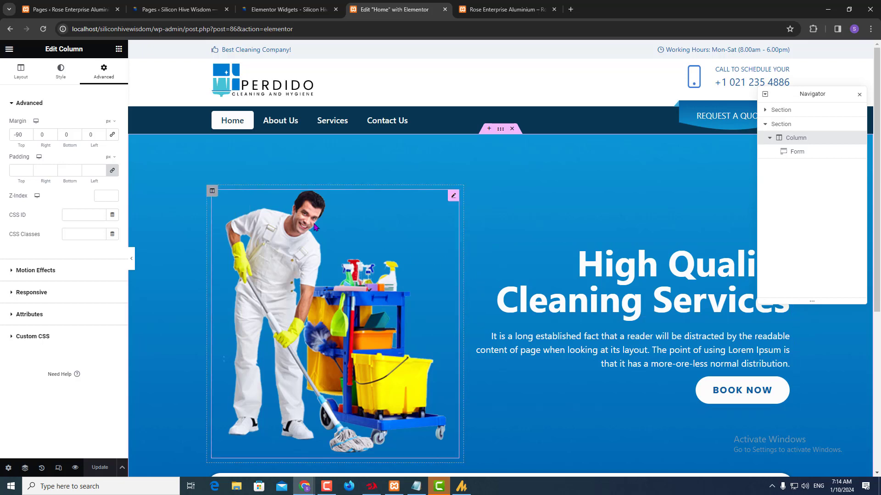
click(212, 193)
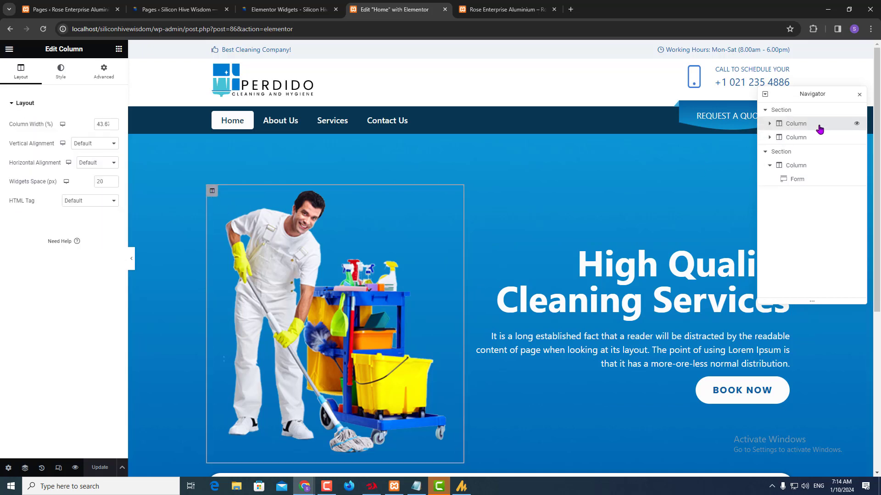
click(104, 71)
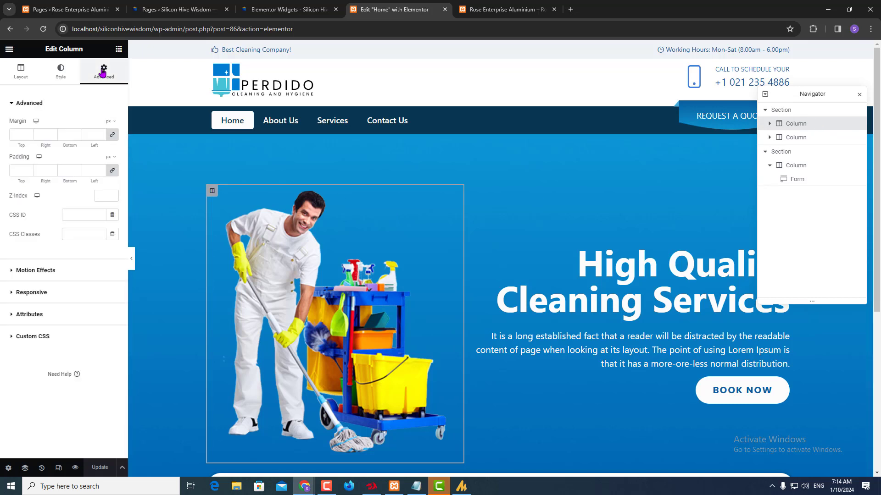
click(27, 272)
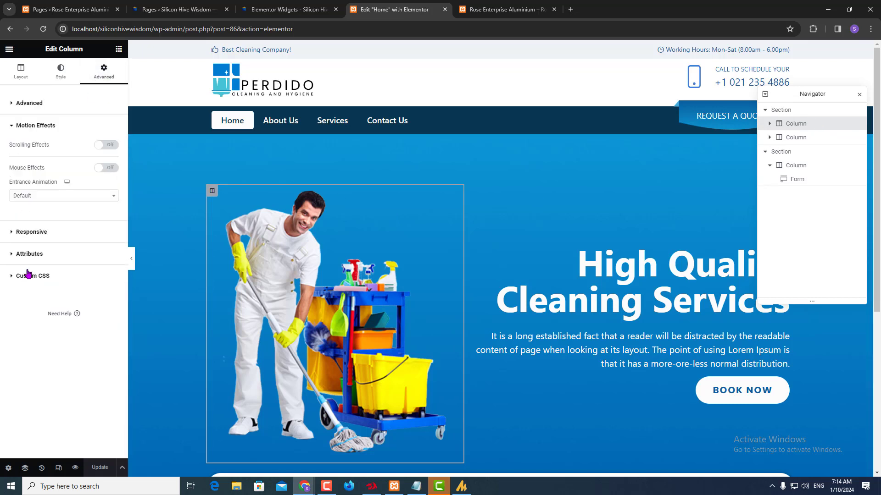
click(54, 198)
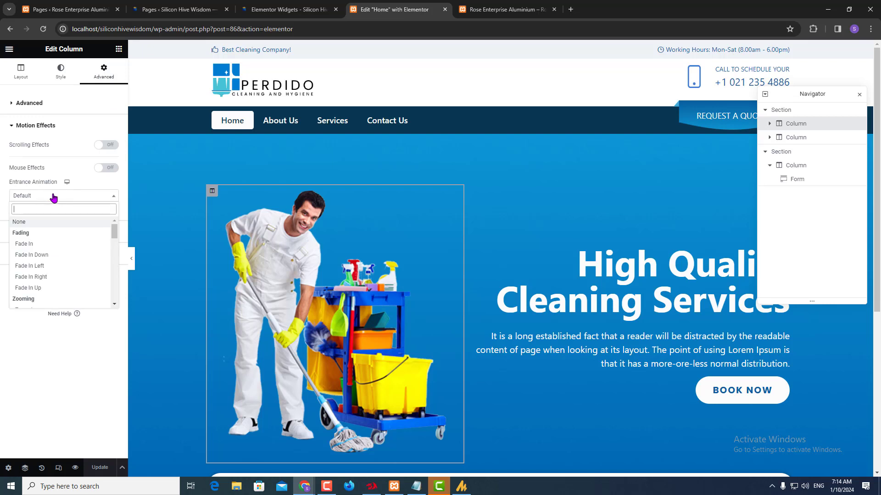
click(43, 267)
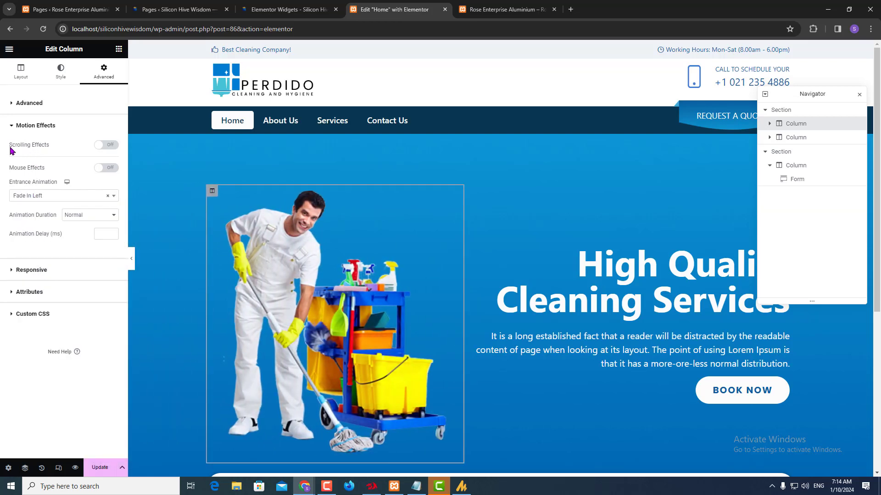
- Turn on mouse effects for the hero image column and enable its 3D Tilt effect
click(26, 146)
click(23, 168)
click(104, 170)
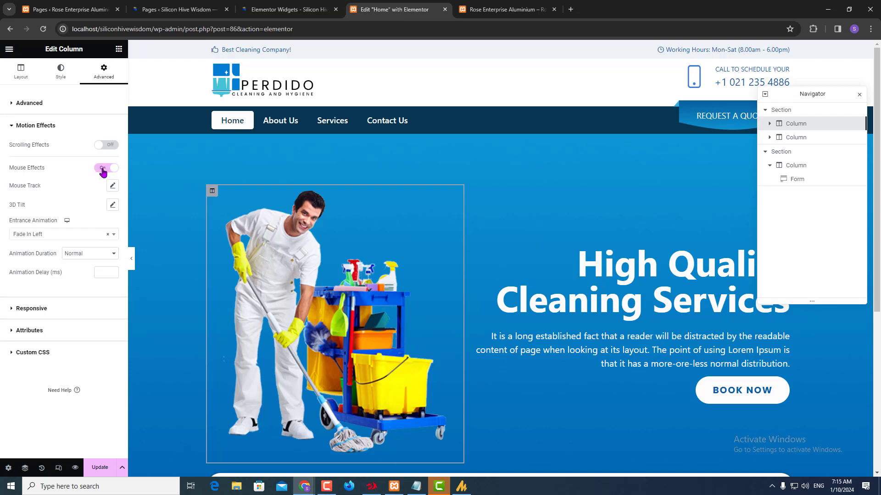
click(112, 206)
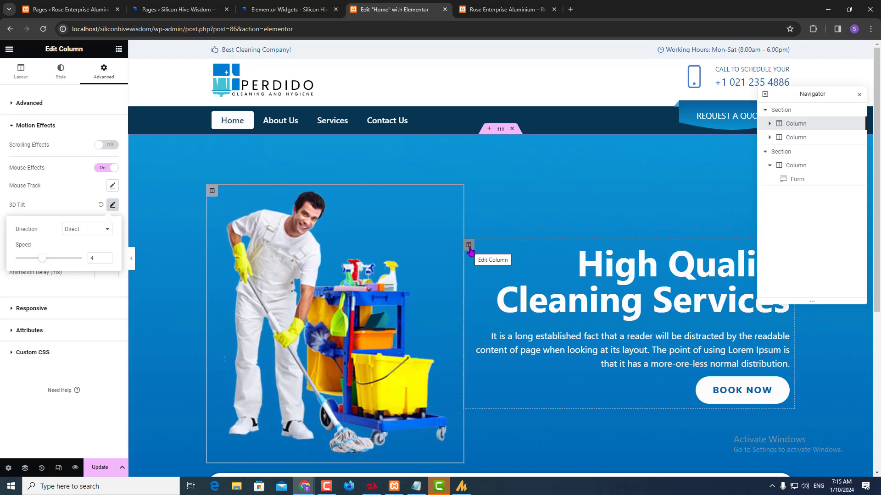
- Set the entrance animation of the hero section's text column to Fade In Right
click(469, 246)
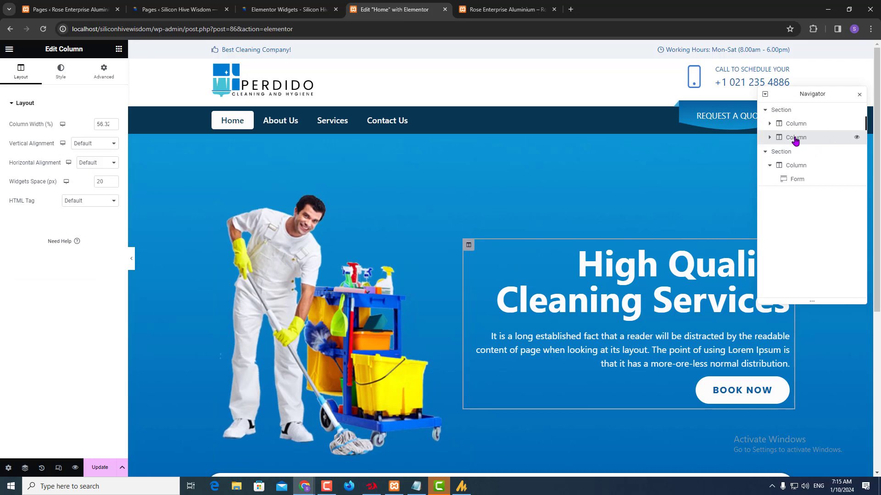
click(103, 72)
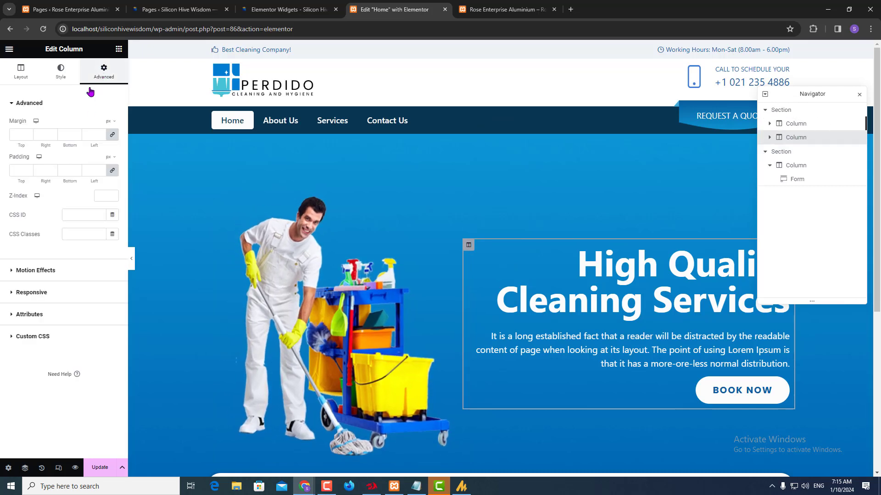
click(28, 272)
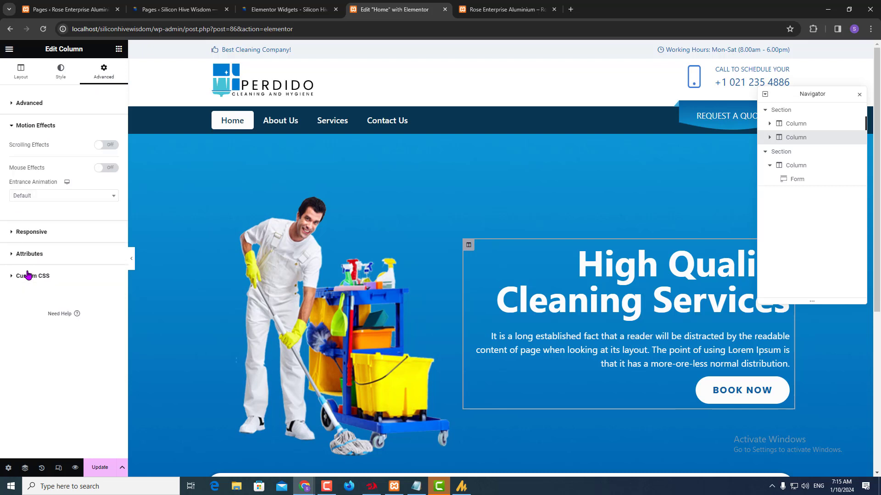
click(70, 197)
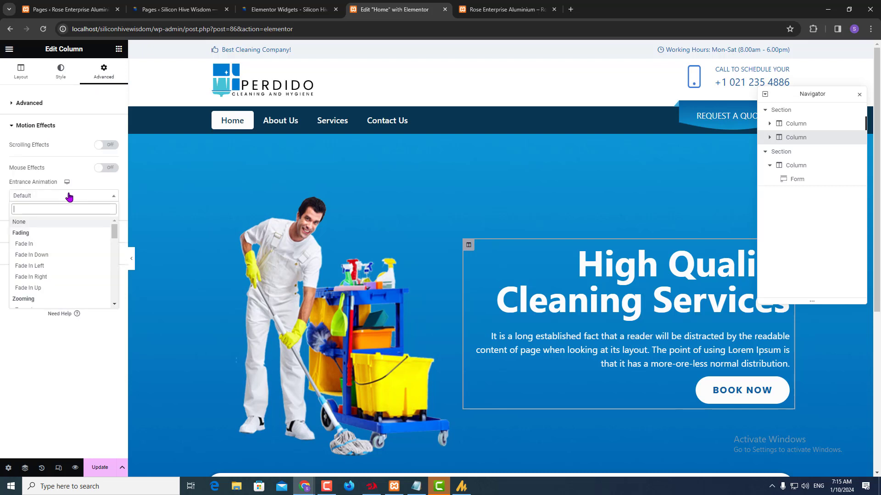
click(41, 277)
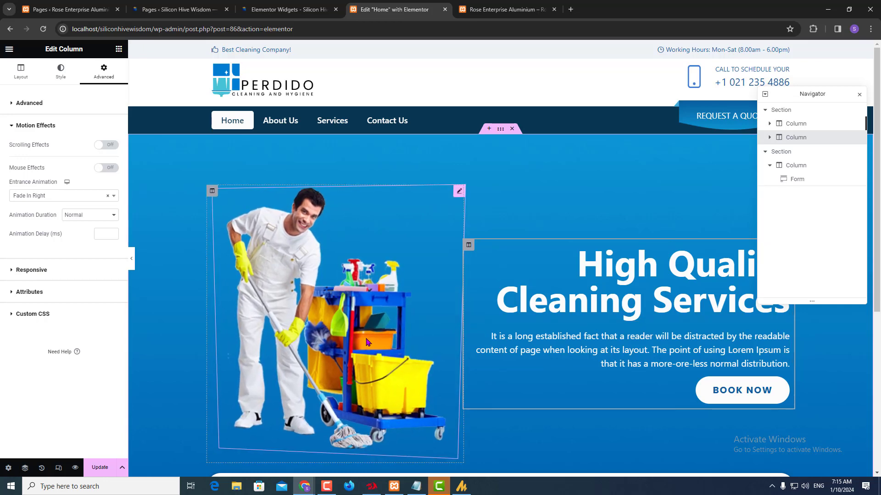
- Set the booking form column's entrance animation to Fade In Up and update the page
scroll(367, 342, down, 3)
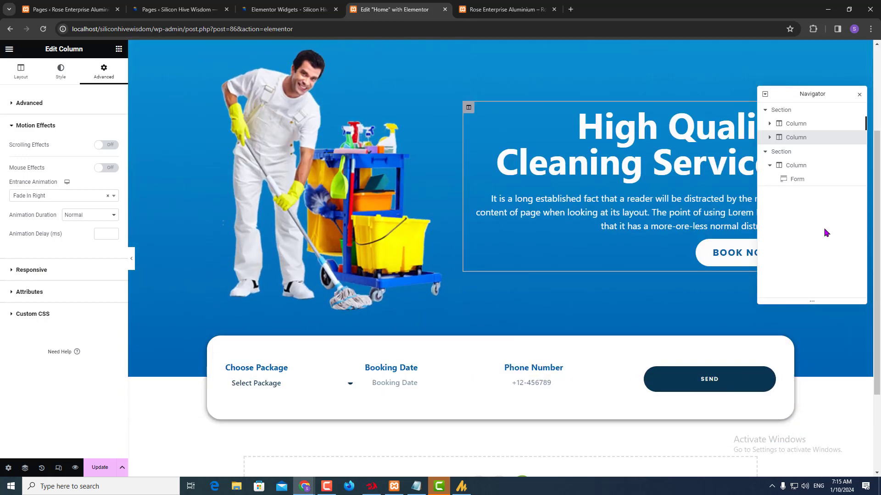
click(781, 168)
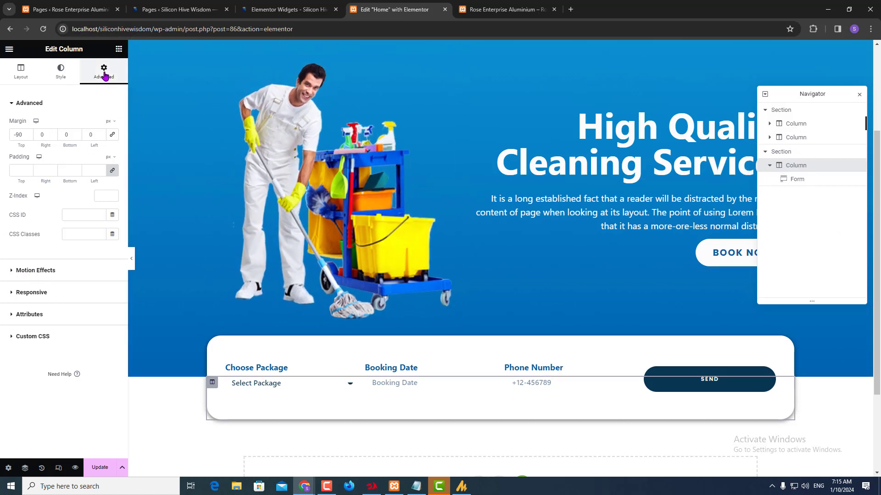
click(40, 272)
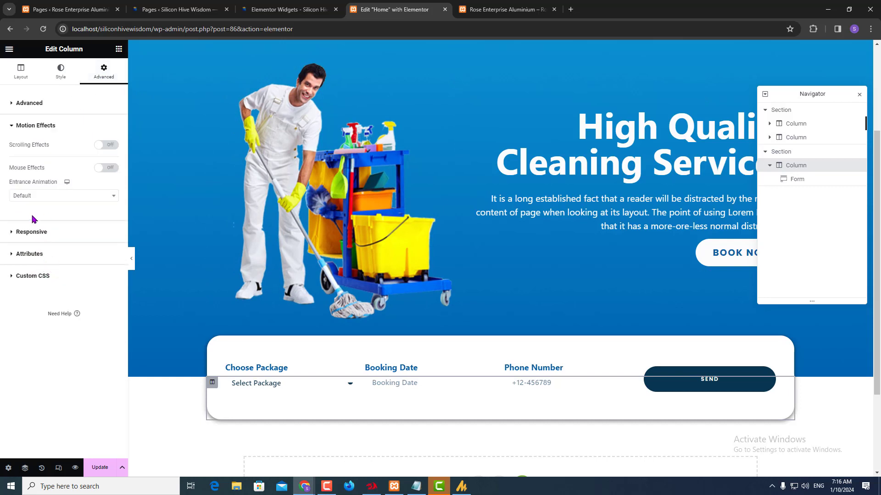
click(54, 196)
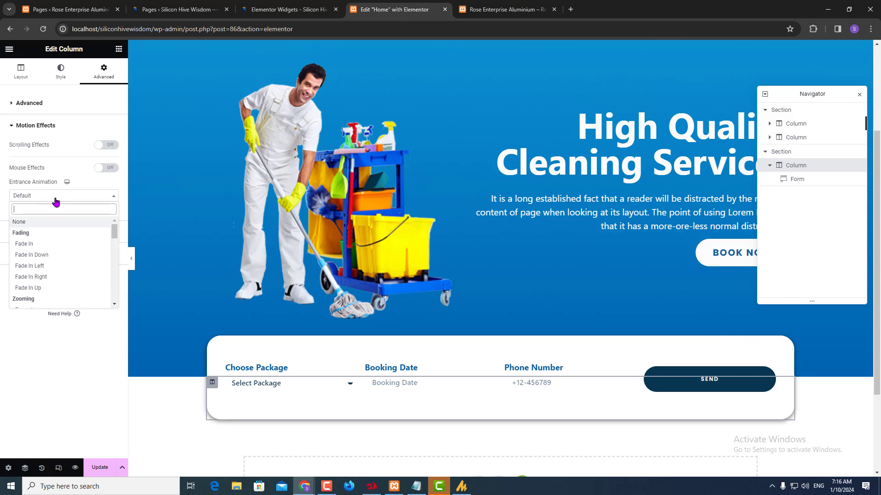
click(30, 288)
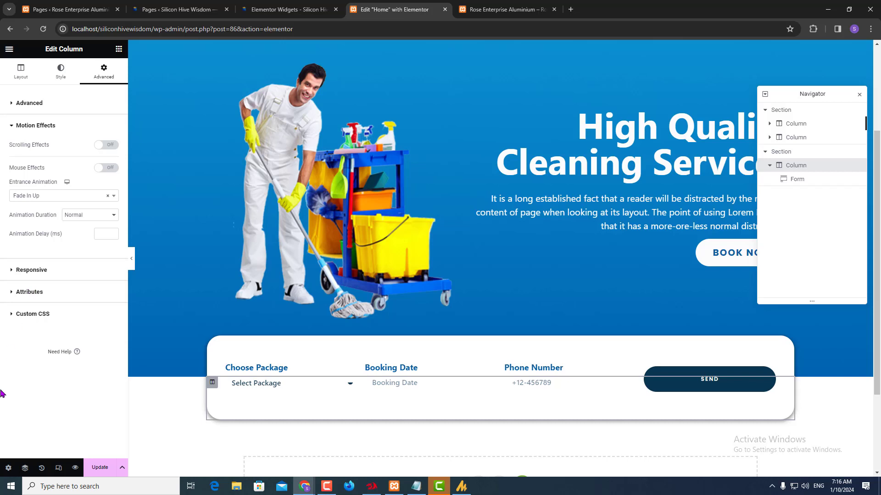
click(92, 472)
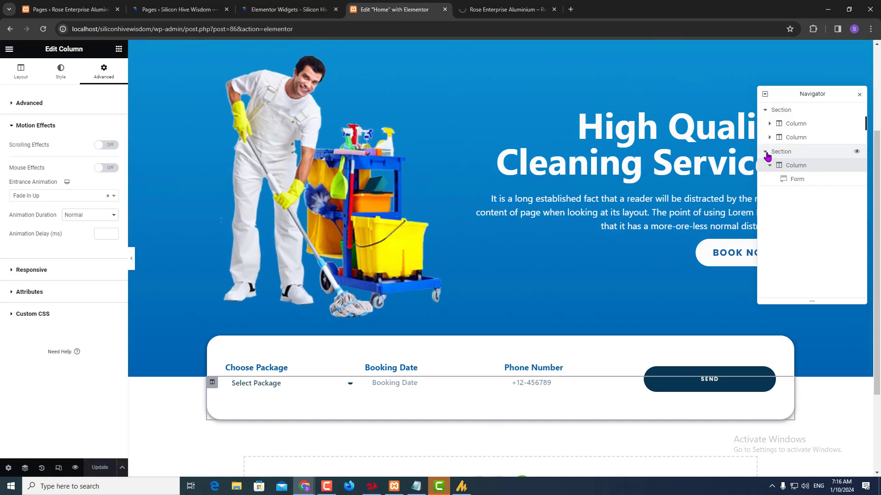
- Collapse both sections in the page structure and rename them Hero and CTA
click(765, 152)
click(765, 110)
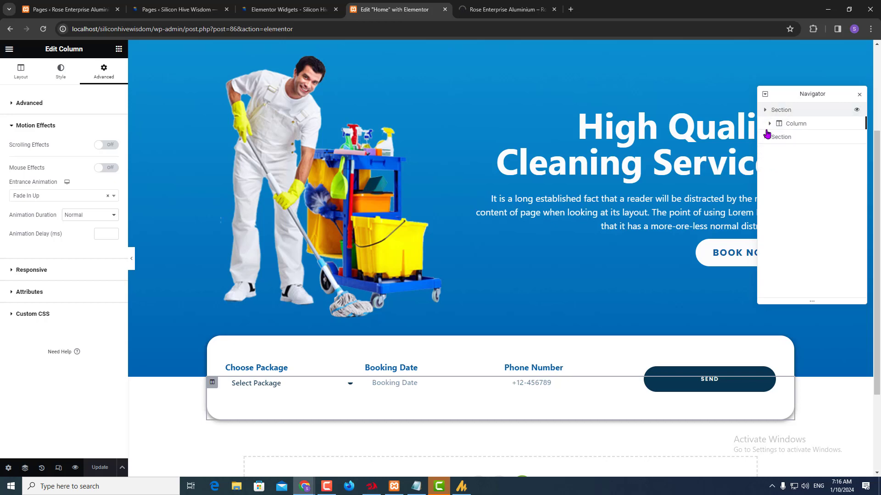
click(785, 113)
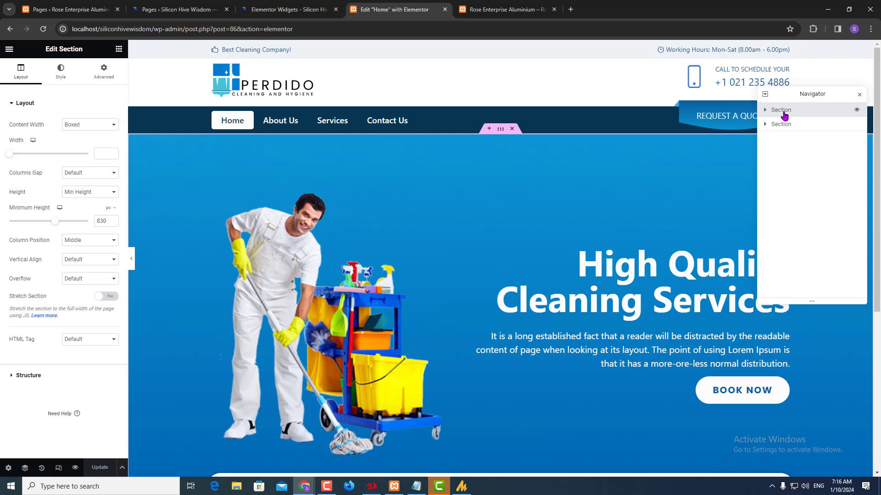
double_click(784, 113)
text(Hero)
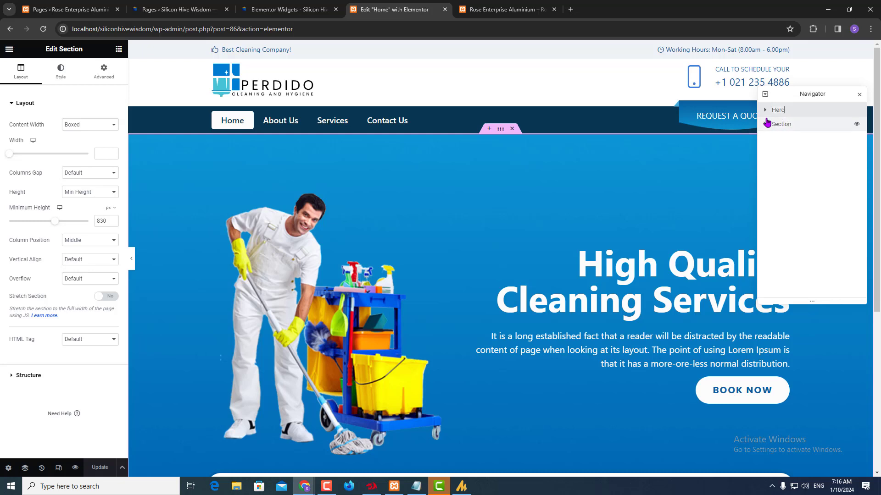
double_click(782, 127)
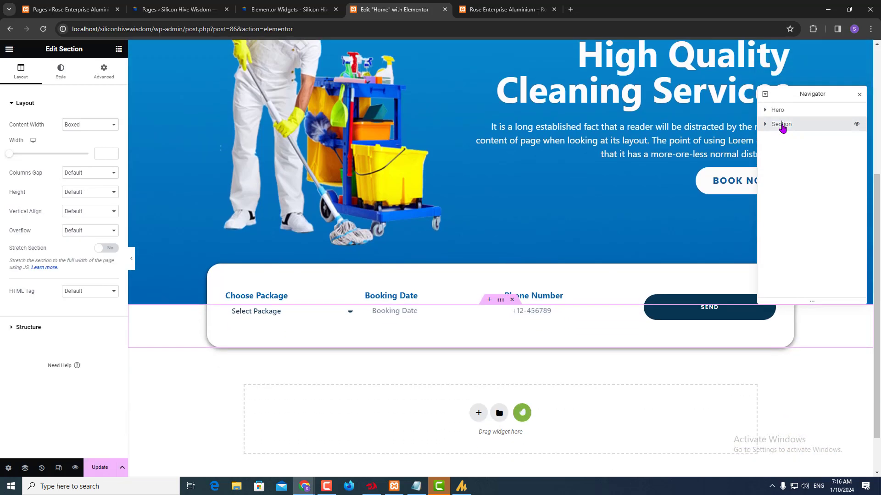
text(CTA)
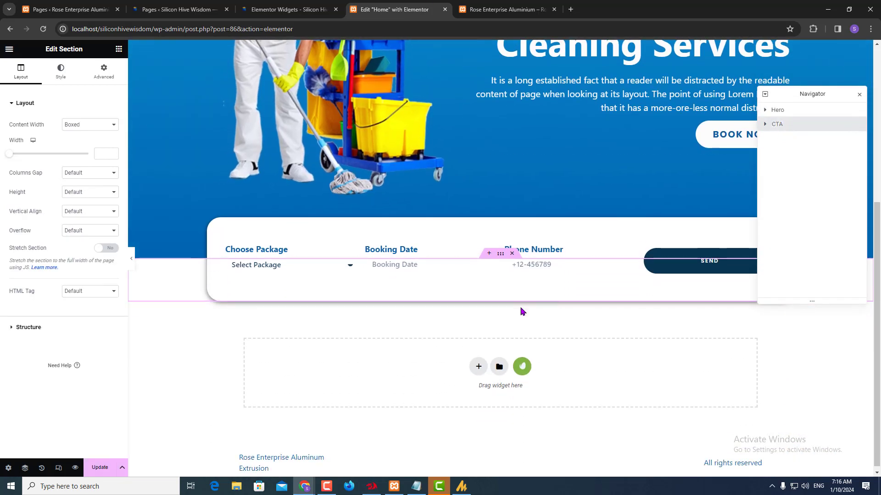
- Review the services section in the Figma design, and add a section with two equal columns below the booking form in Elementor
key(alt+Tab)
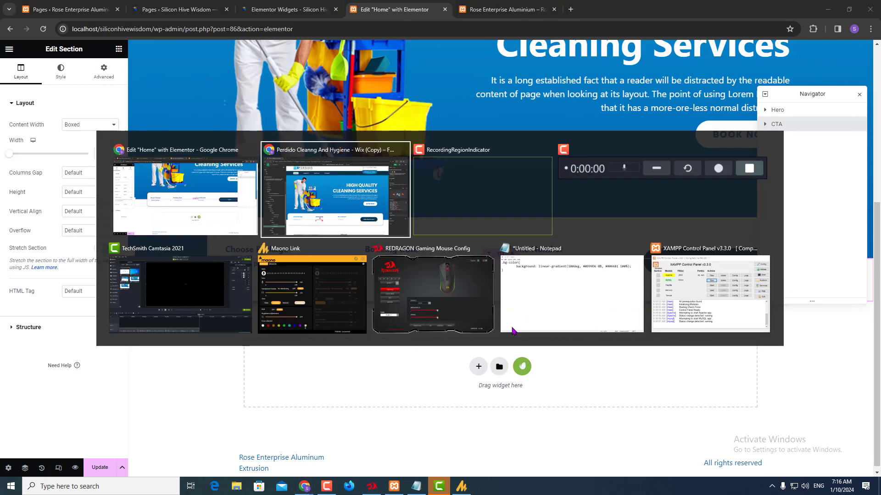
scroll(505, 382, down, 3)
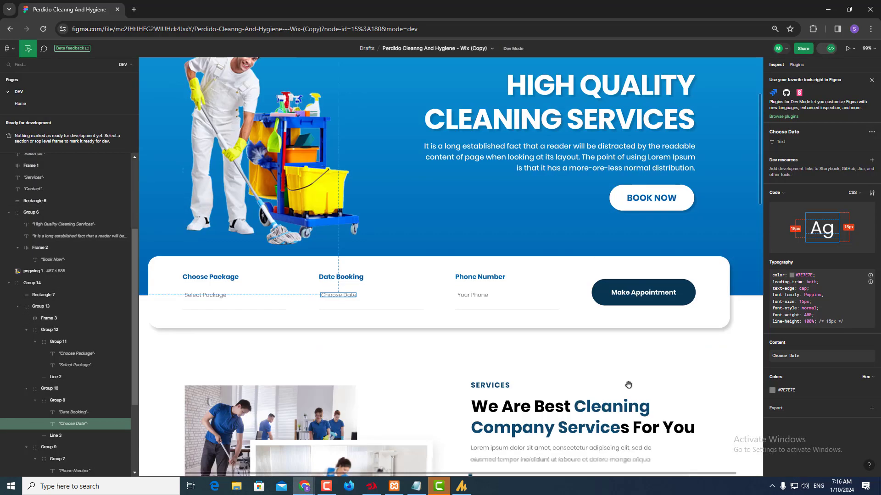
scroll(506, 382, down, 3)
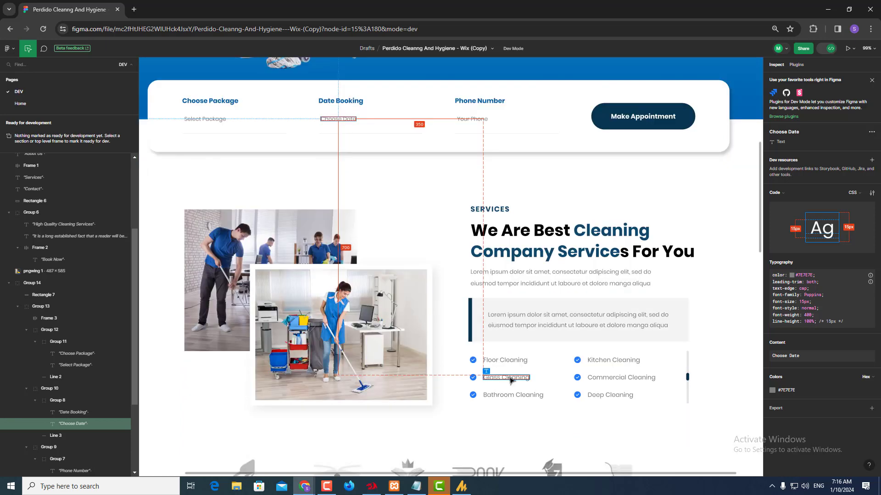
scroll(510, 381, down, 1)
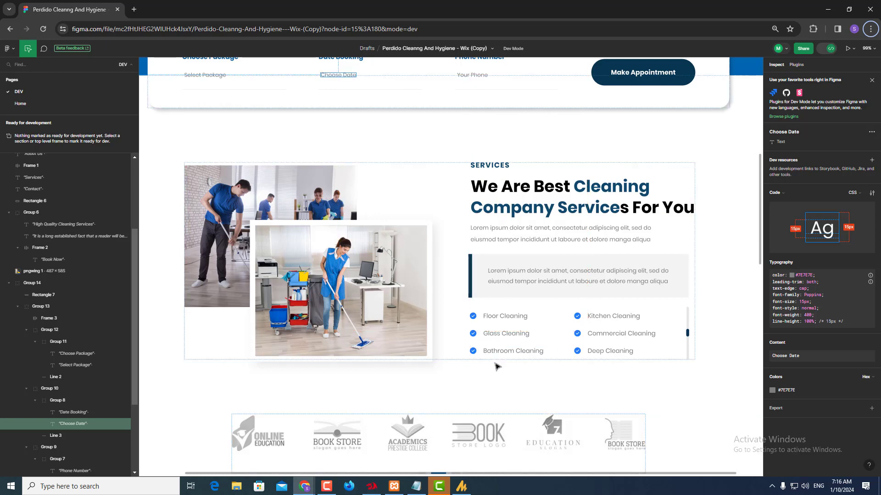
key(alt+Tab)
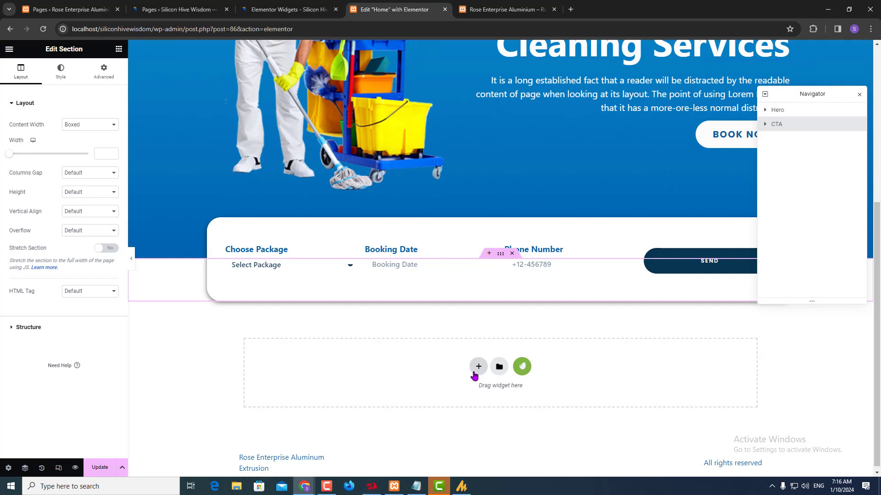
click(477, 366)
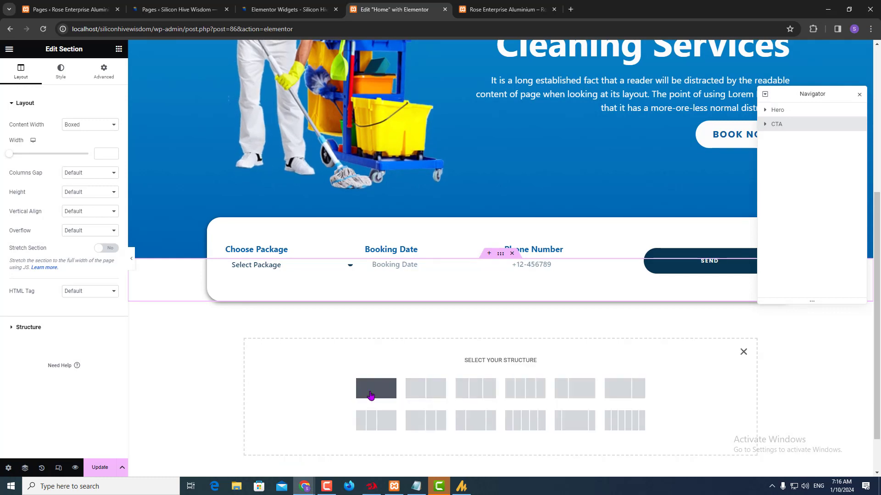
click(435, 397)
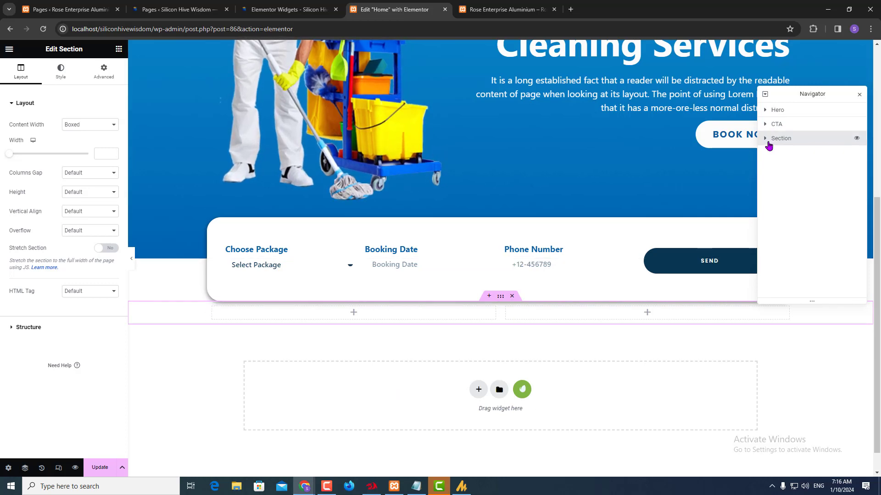
- Switch to Figma, select the services section's rear photo, change to design mode, and toggle the Rectangle 12 layer's visibility off and on
key(alt+Tab)
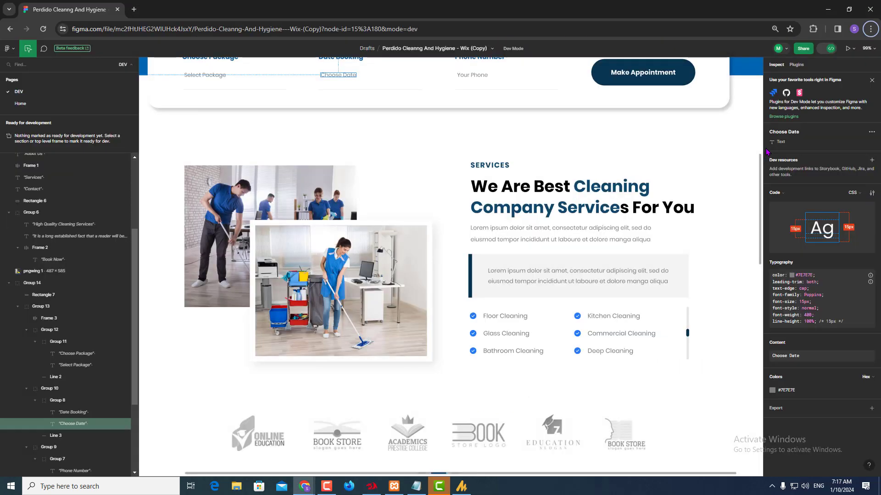
click(219, 215)
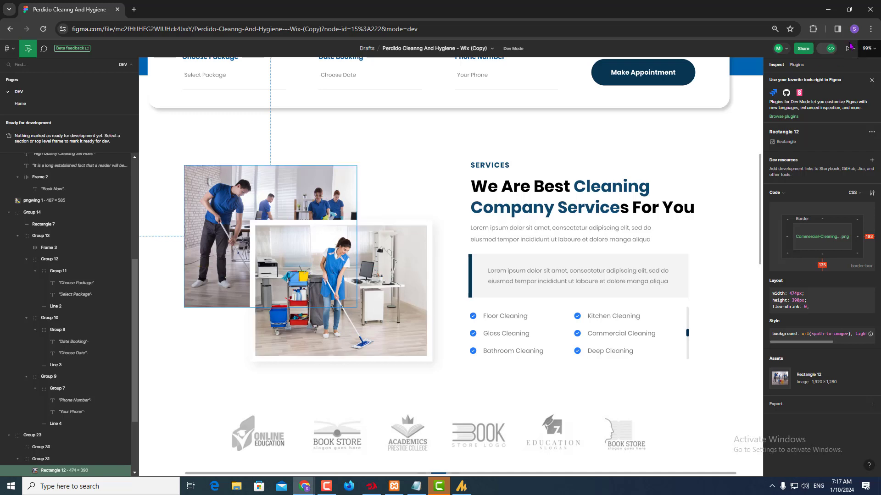
click(825, 52)
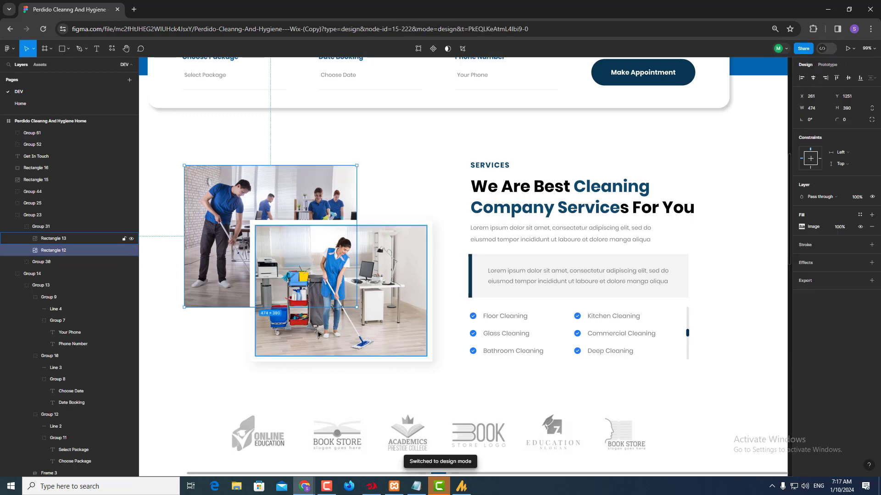
click(131, 251)
click(131, 251)
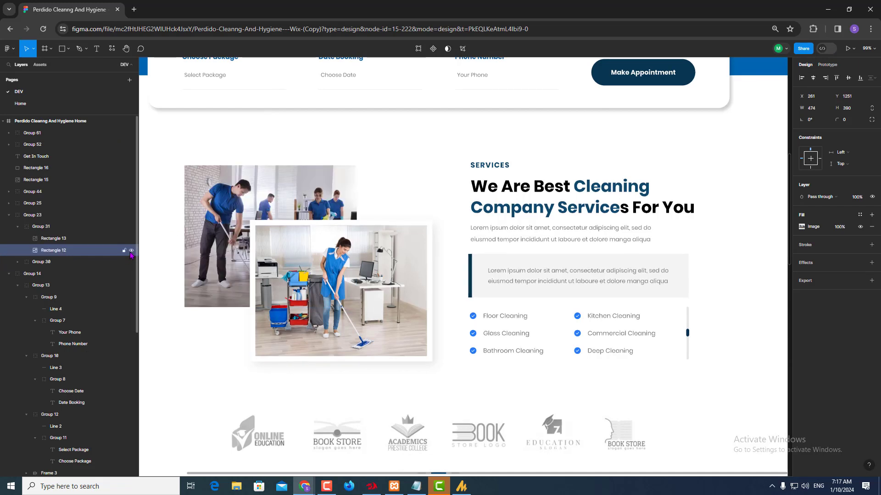
- Select Group 31, which holds both overlapping photos of the services section, and export it as a 1x PNG
click(131, 251)
click(132, 251)
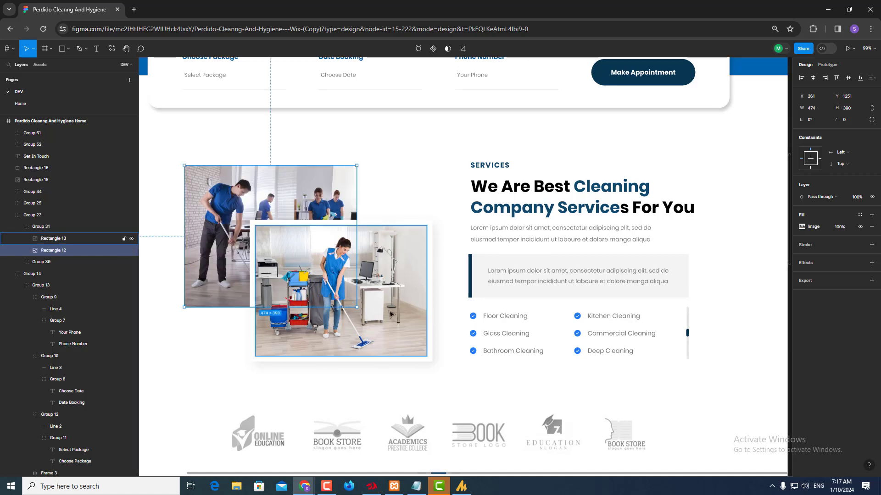
key(ctrl+a)
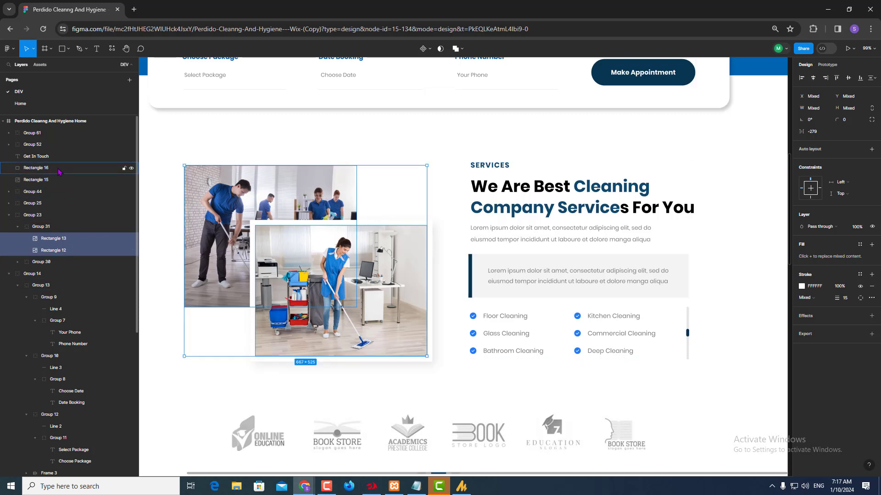
click(47, 227)
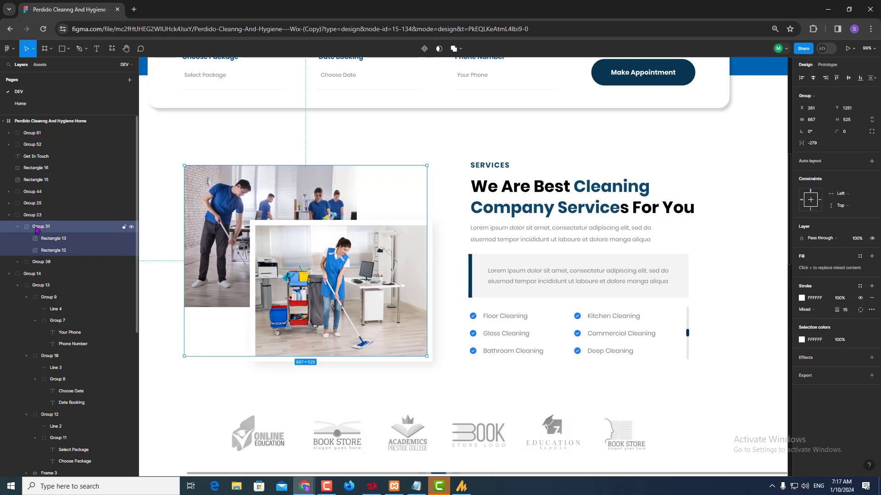
click(831, 382)
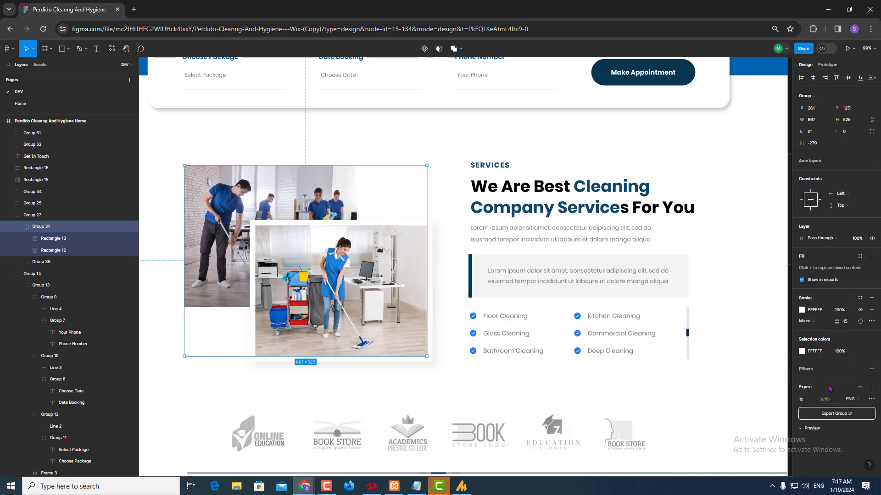
click(848, 414)
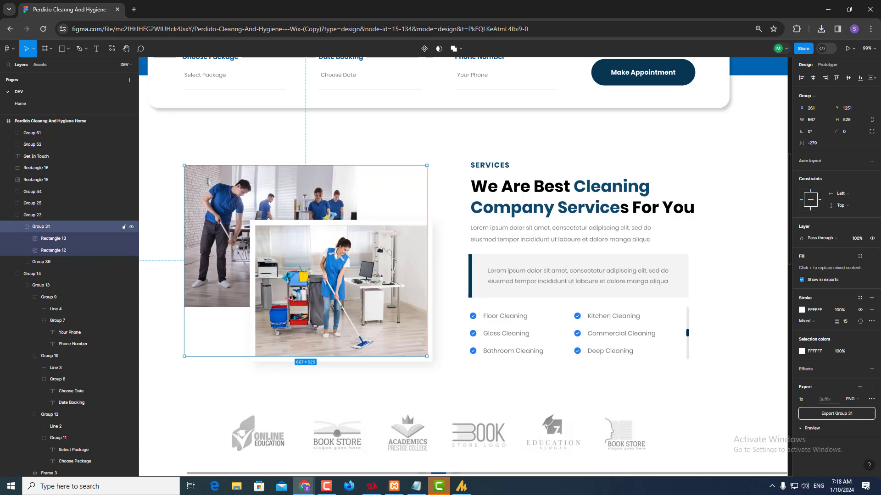
- Switch to Elementor and add an Image widget to the first column of the new services section
key(alt+Tab)
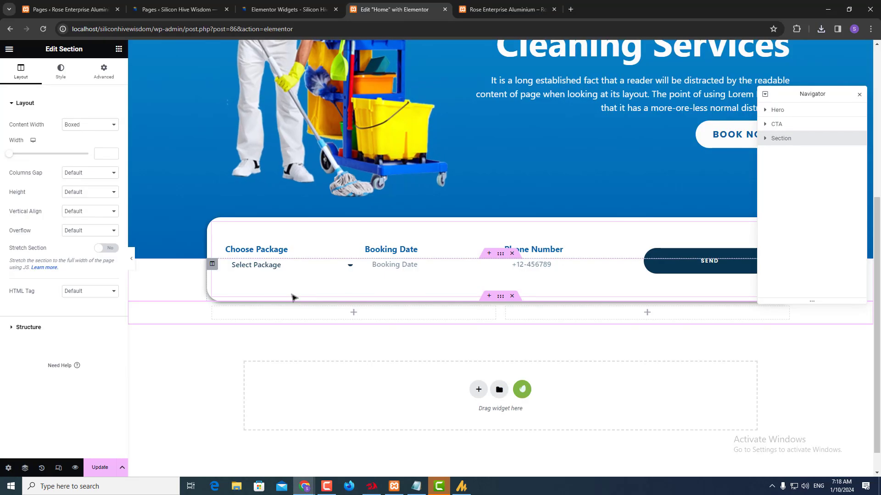
click(119, 49)
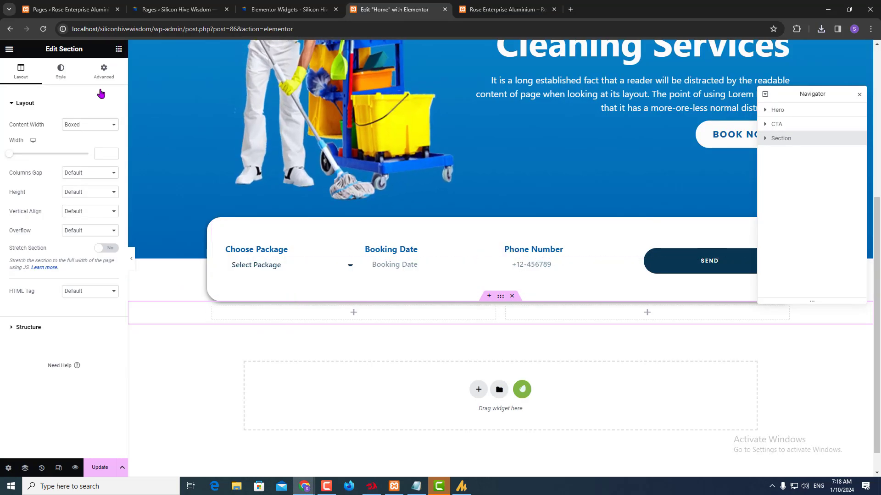
drag(29, 236, 323, 320)
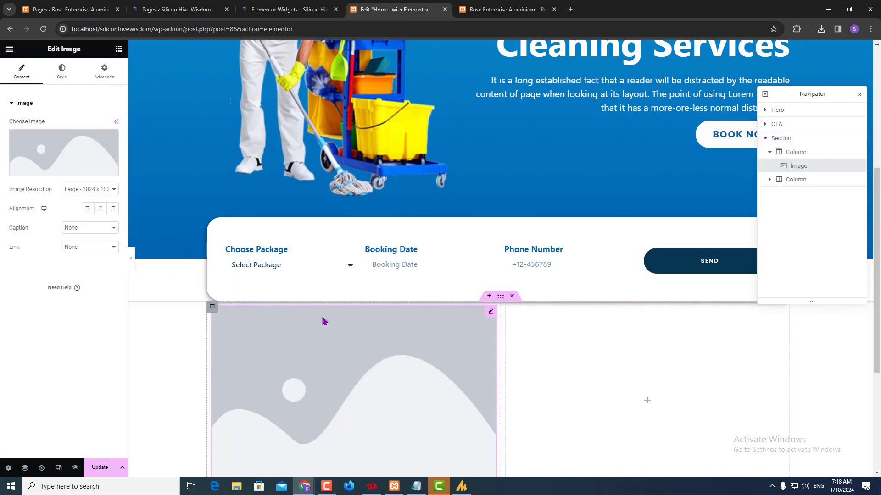
- Upload the downloaded Group 31.png to the media library and use it as the widget's image
click(61, 159)
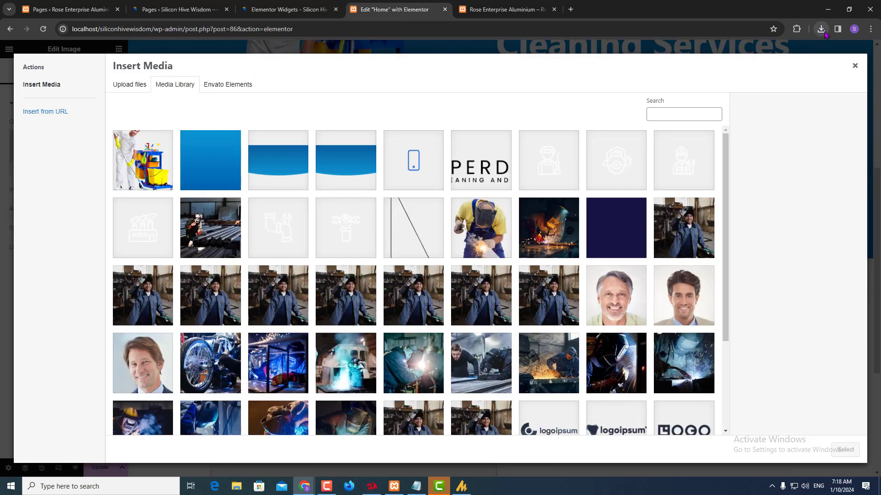
click(821, 29)
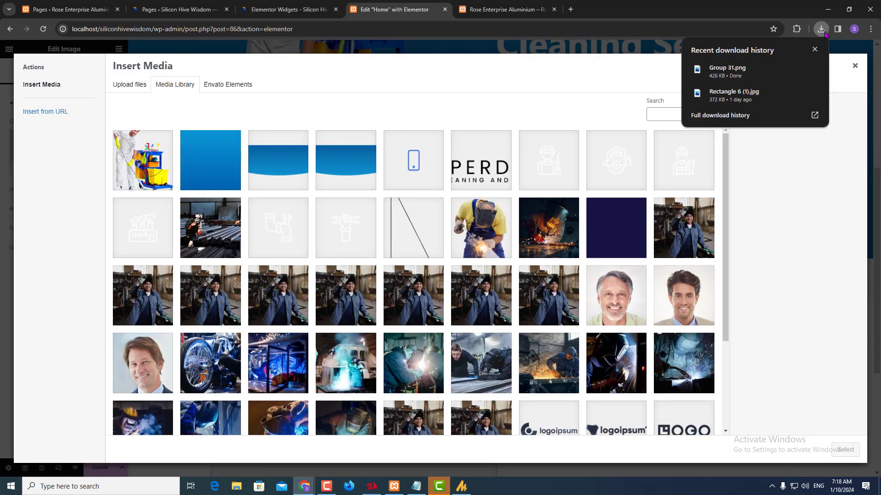
drag(727, 71, 448, 184)
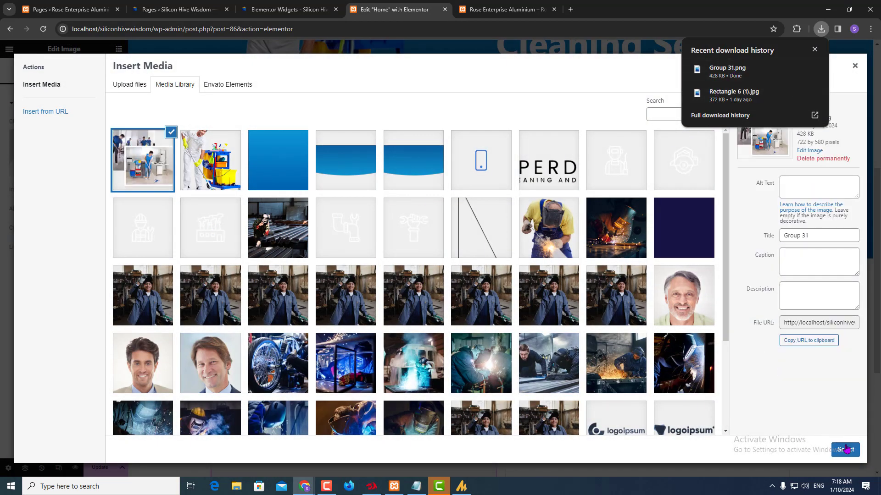
click(846, 451)
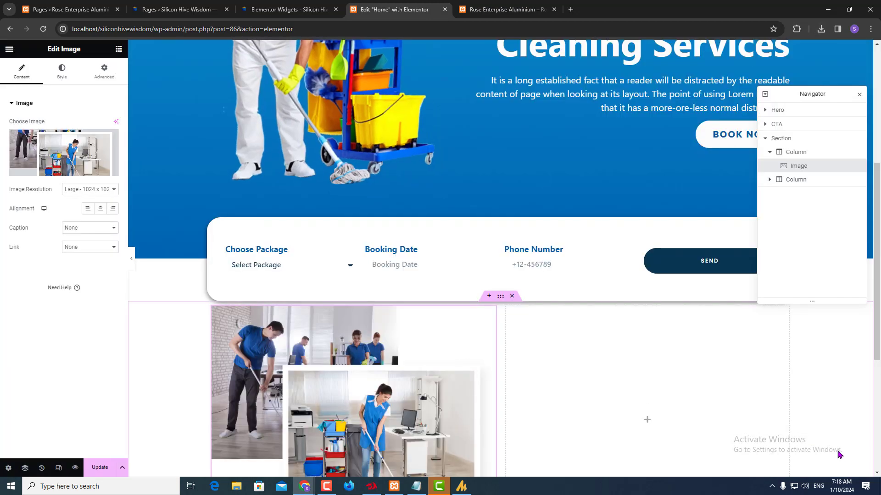
scroll(417, 418, down, 3)
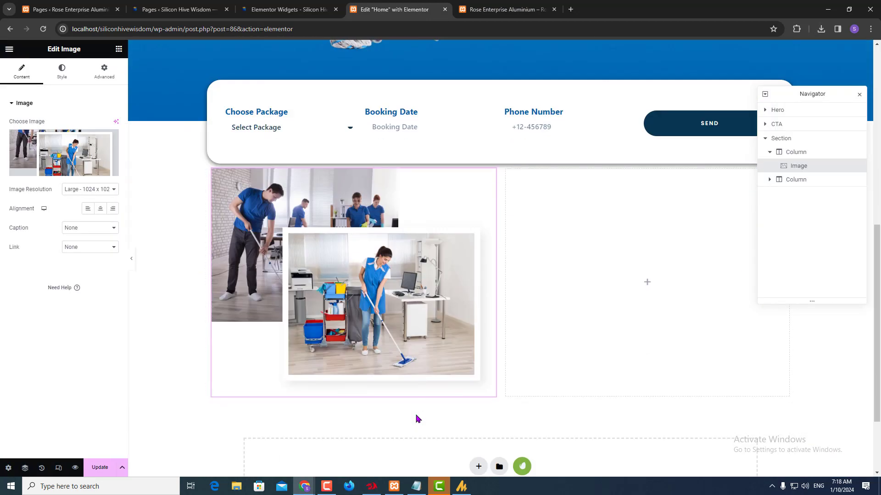
- Switch to Figma and select the text of the small Services label above the section's main heading
key(alt+Tab)
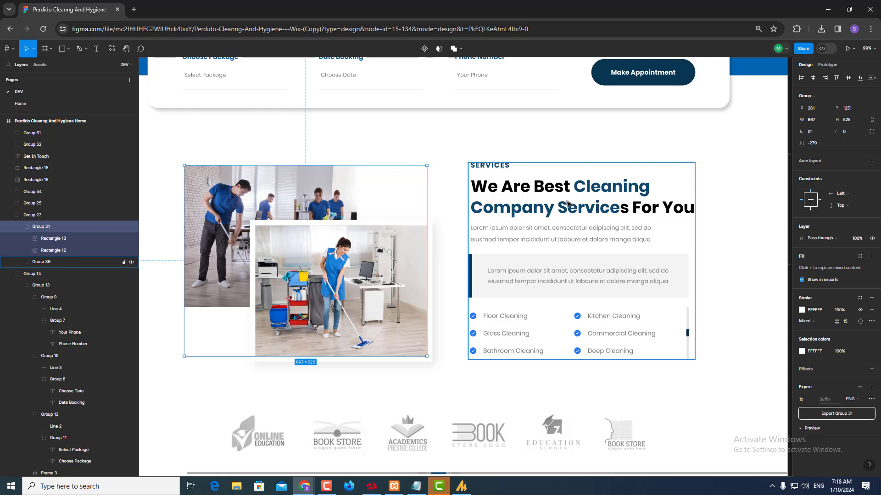
click(499, 169)
double_click(499, 169)
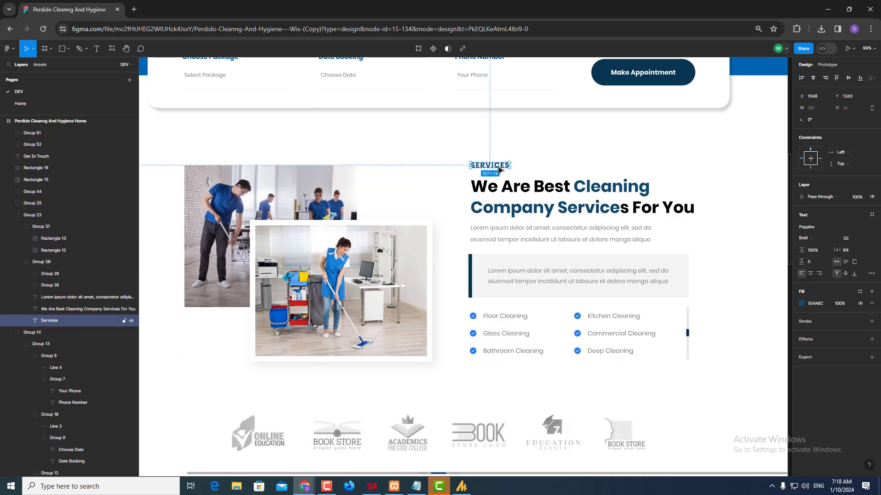
double_click(500, 166)
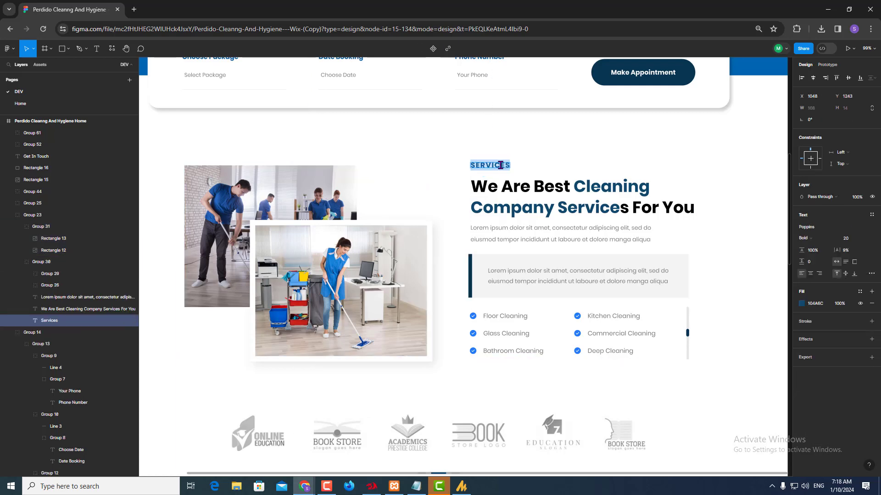
- Switch to Elementor, add a Text Editor widget to the second column of the services section, and select its placeholder text
key(alt+Tab)
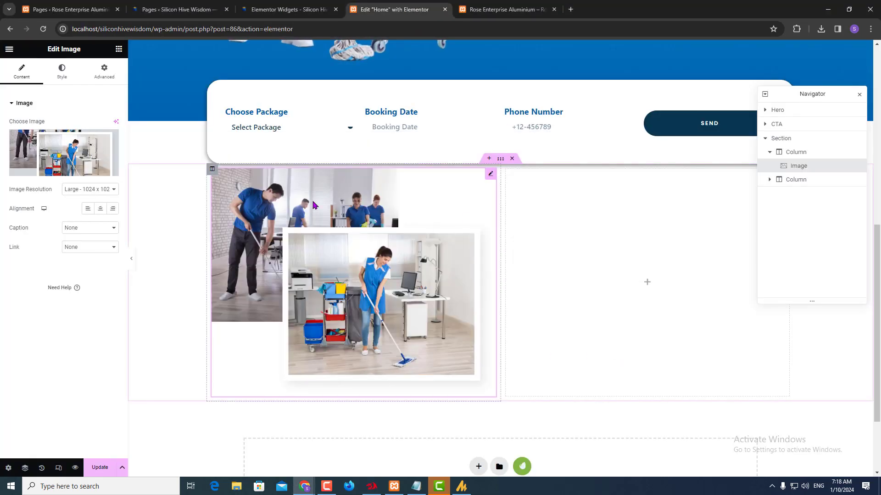
click(118, 49)
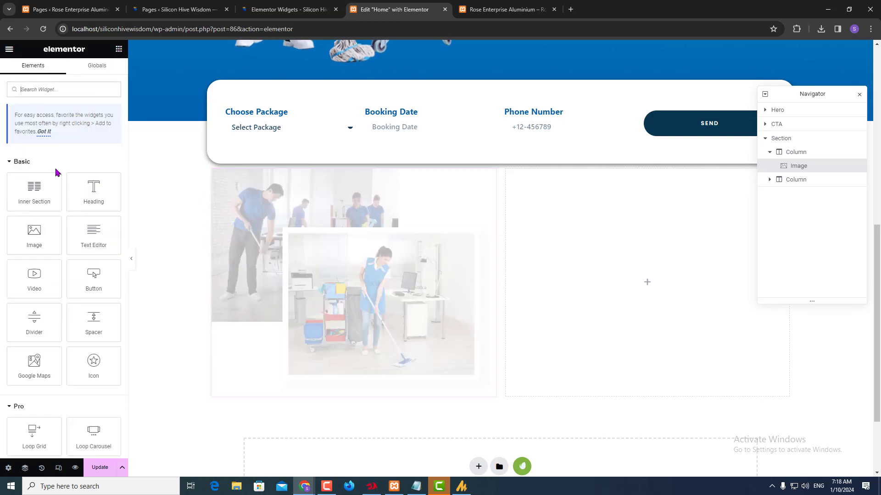
drag(93, 231, 627, 296)
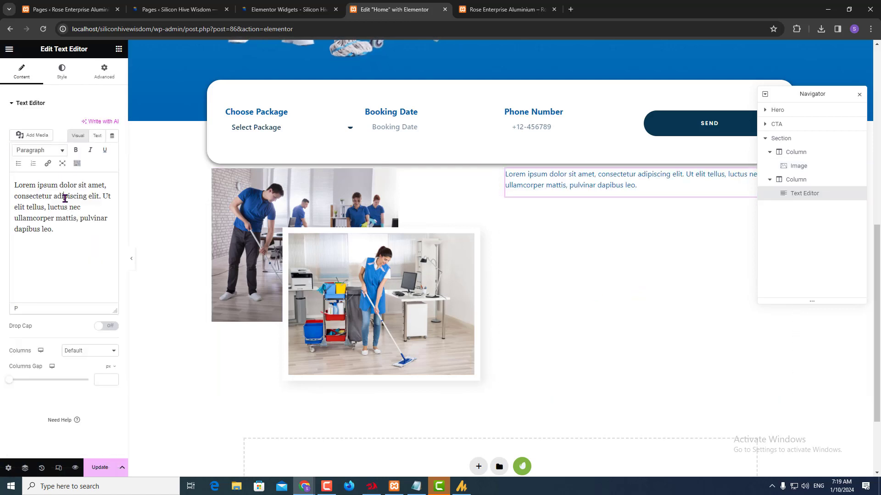
double_click(65, 197)
triple_click(66, 197)
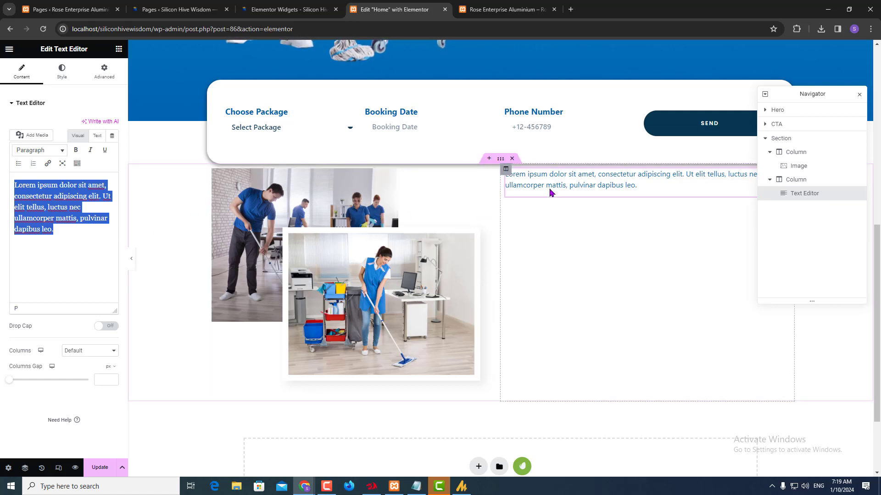
- Add a Heading widget above the text editor in the second column and set its title to Services
click(119, 49)
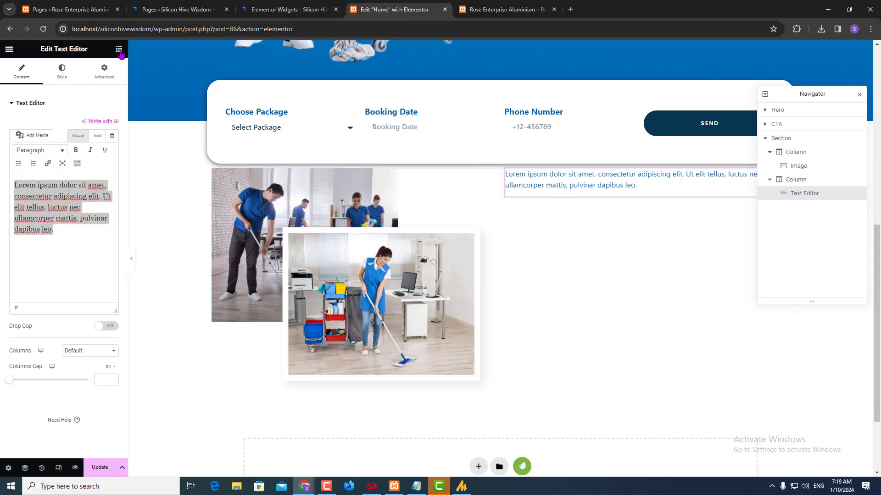
drag(94, 198, 587, 177)
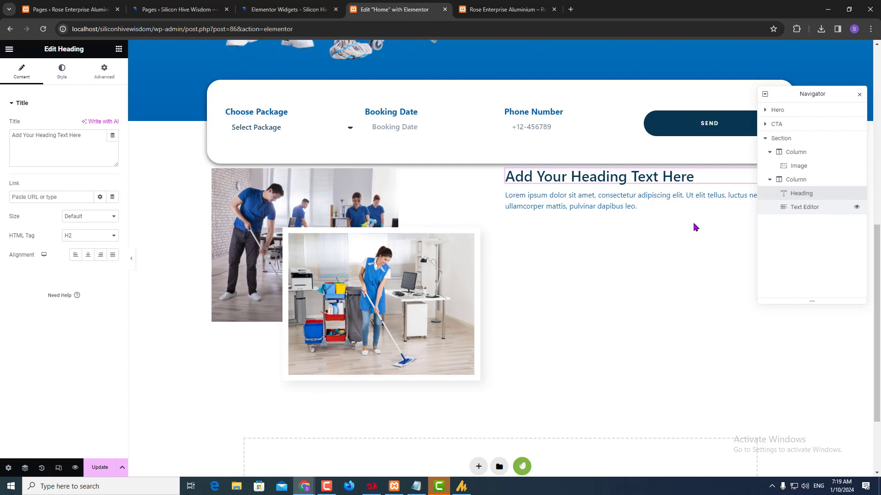
click(808, 212)
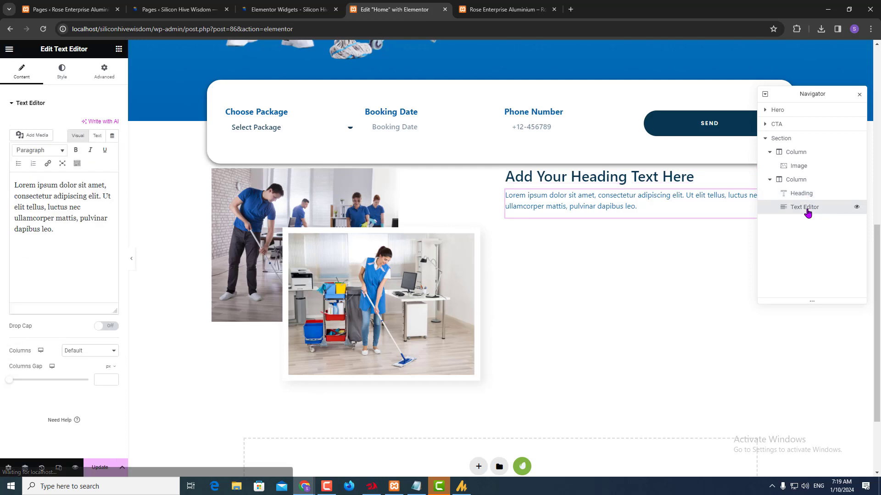
mouse_move(808, 212)
mouse_down()
mouse_move(808, 196)
mouse_move(800, 204)
mouse_up()
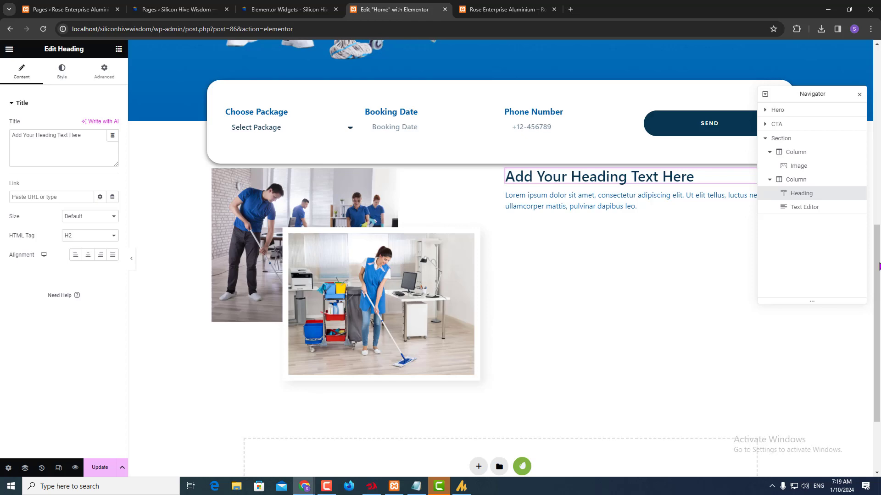
triple_click(61, 133)
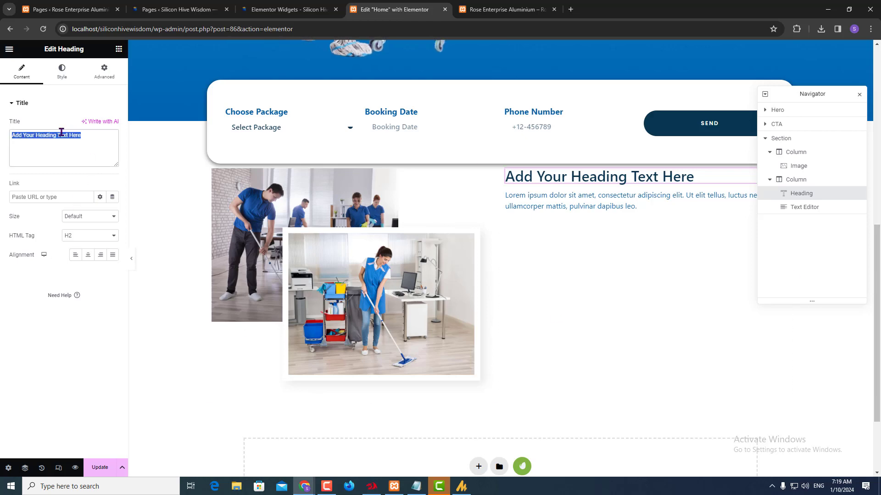
text(Services)
- Switch to Figma, turn on Dev Mode to inspect the Services label's typography, and return to Elementor
key(alt+Tab)
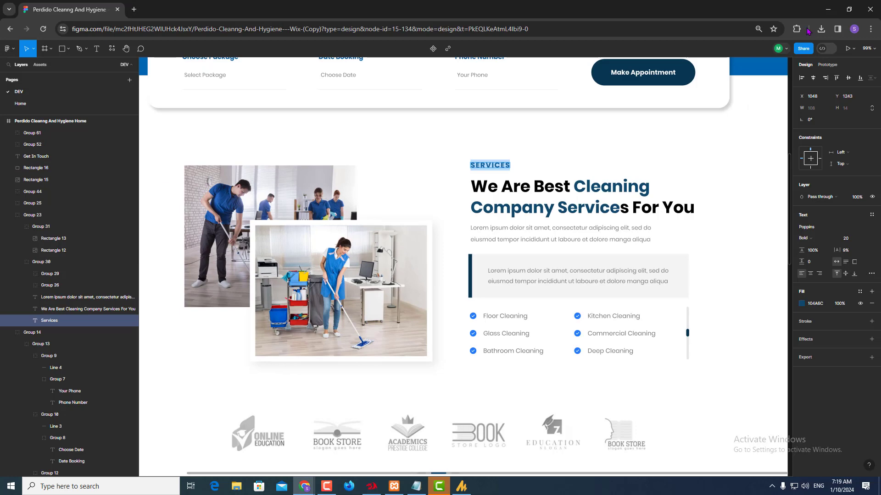
click(823, 48)
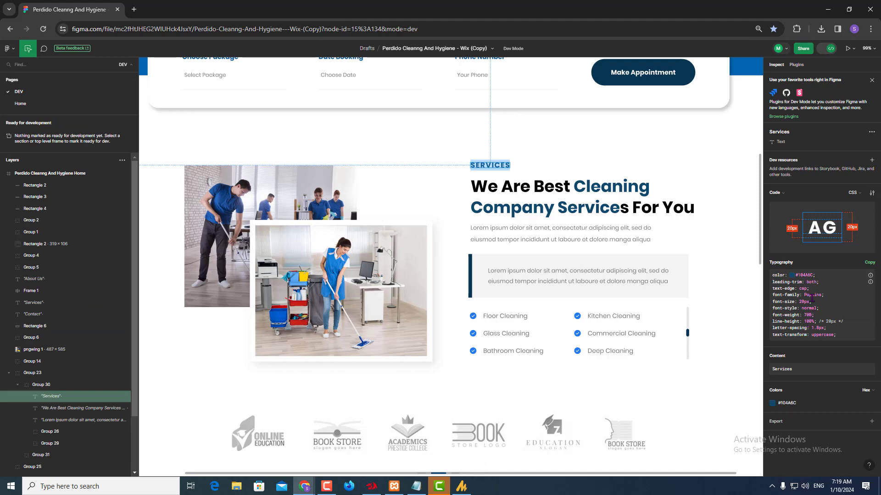
key(alt+Tab)
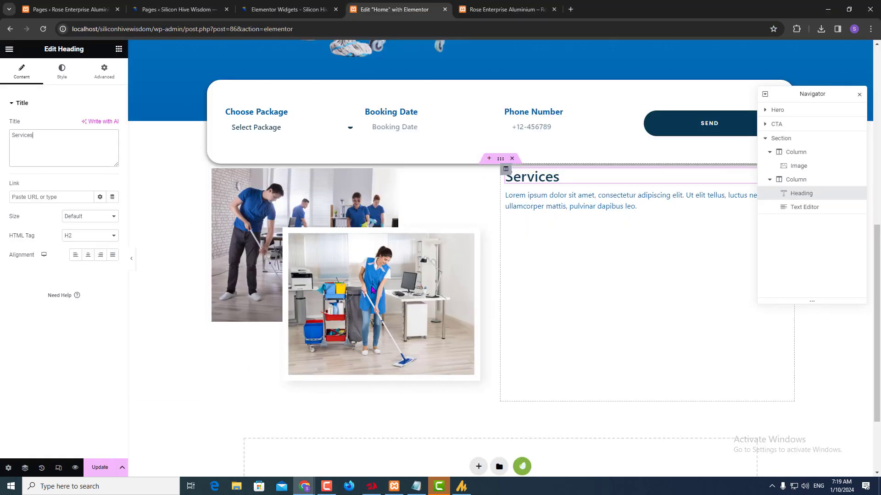
- Set the Services heading's typography to size 20 px and weight 700 (Bold)
click(57, 77)
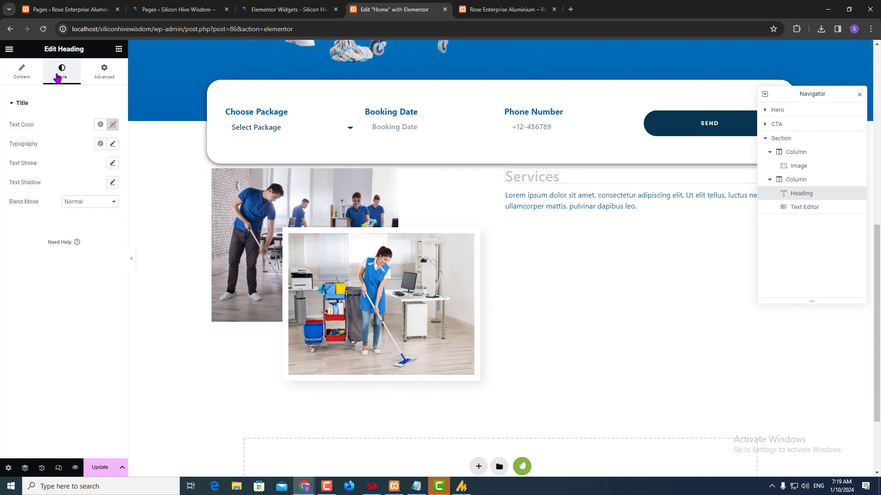
click(112, 144)
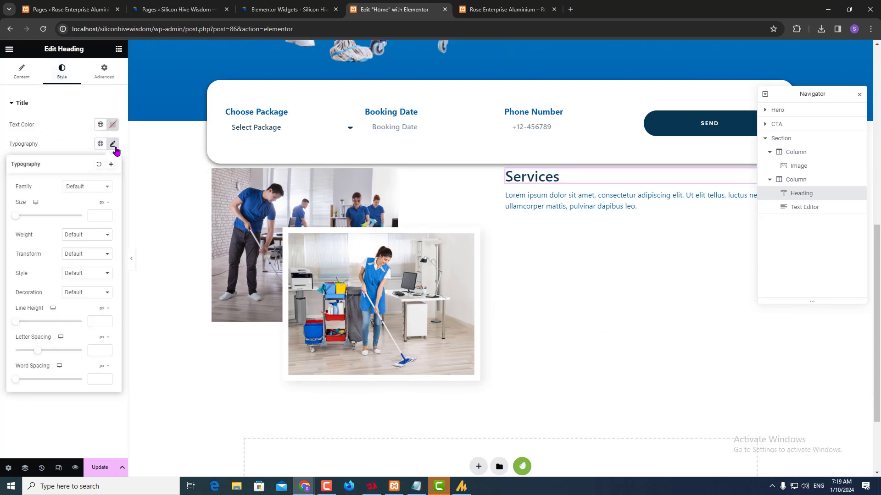
click(95, 216)
text(20)
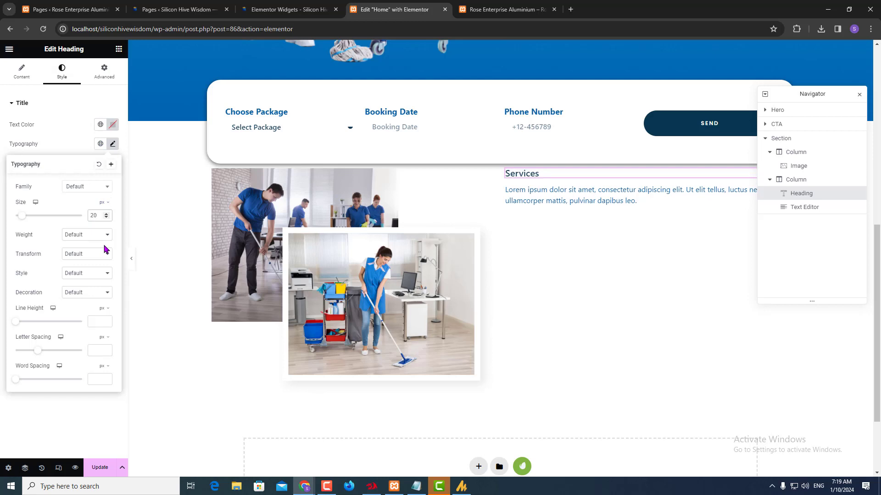
click(75, 236)
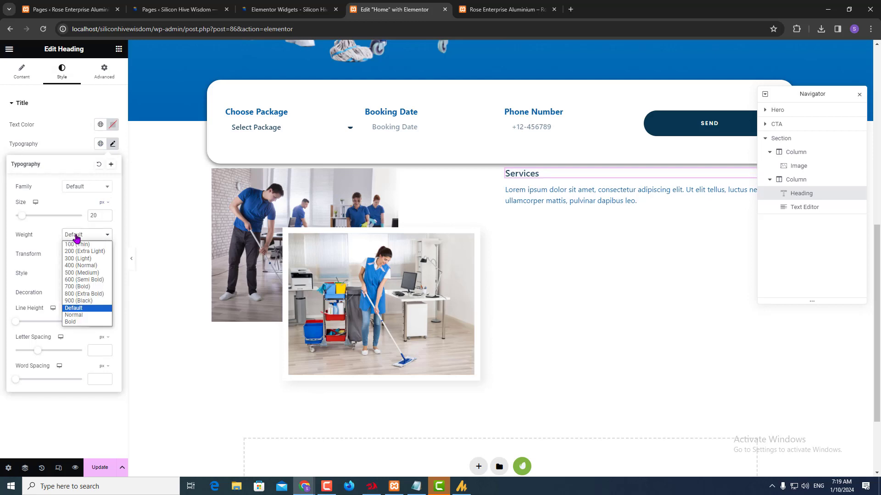
click(86, 288)
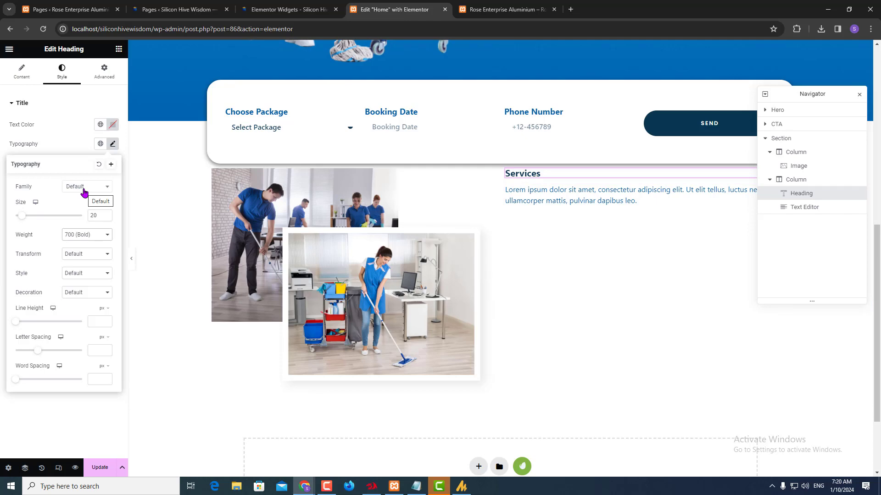
click(50, 415)
- Switch to Figma, copy the headline text "We Are Best Cleaning Company Services For You", and return to Elementor
key(alt+Tab)
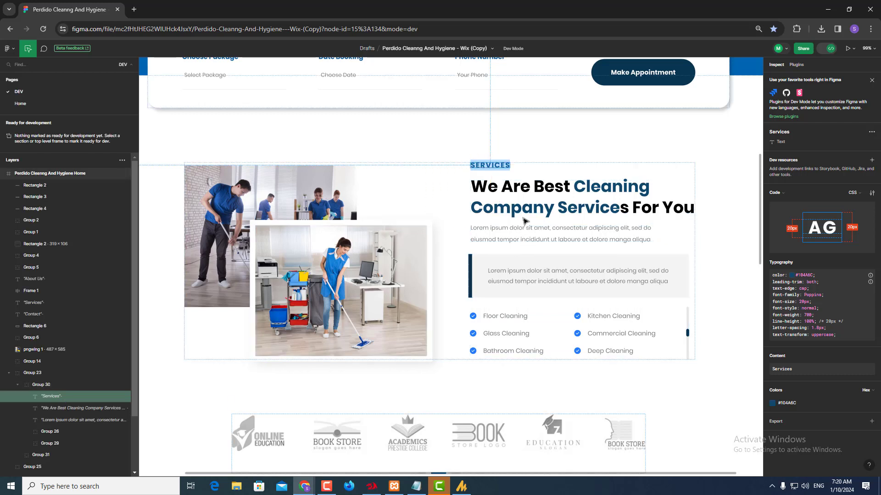
click(529, 195)
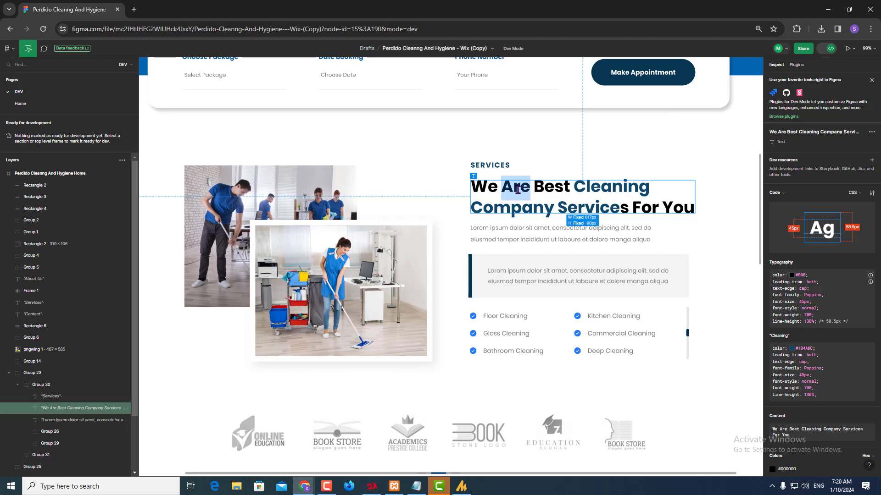
double_click(482, 187)
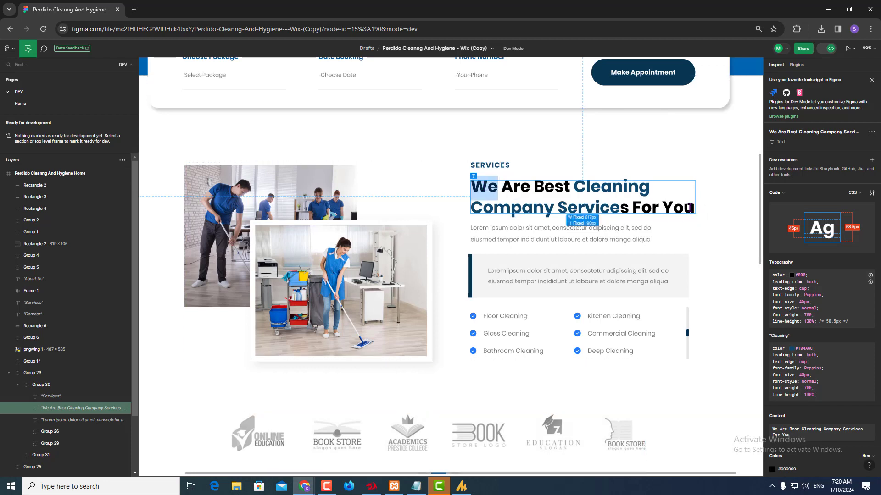
triple_click(690, 208)
key(ctrl+c)
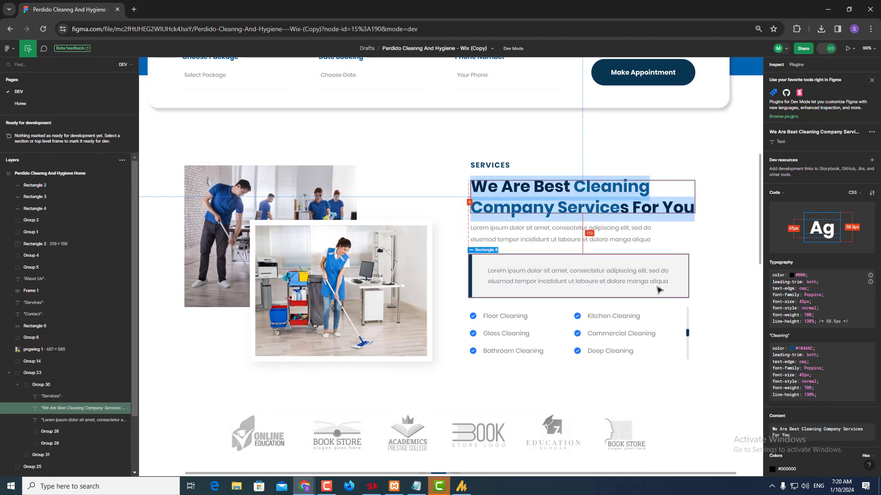
key(alt+Tab)
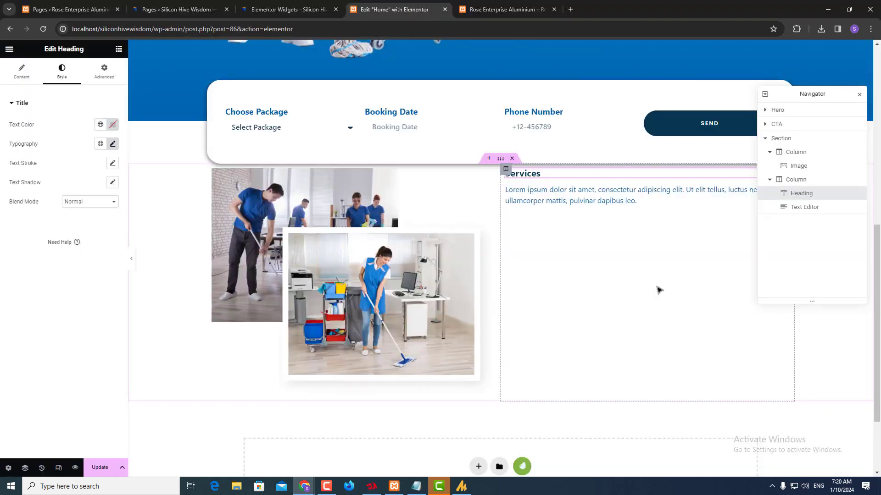
- Clear the placeholder text from the Text Editor widget below the Services heading, working in its HTML source view
click(572, 201)
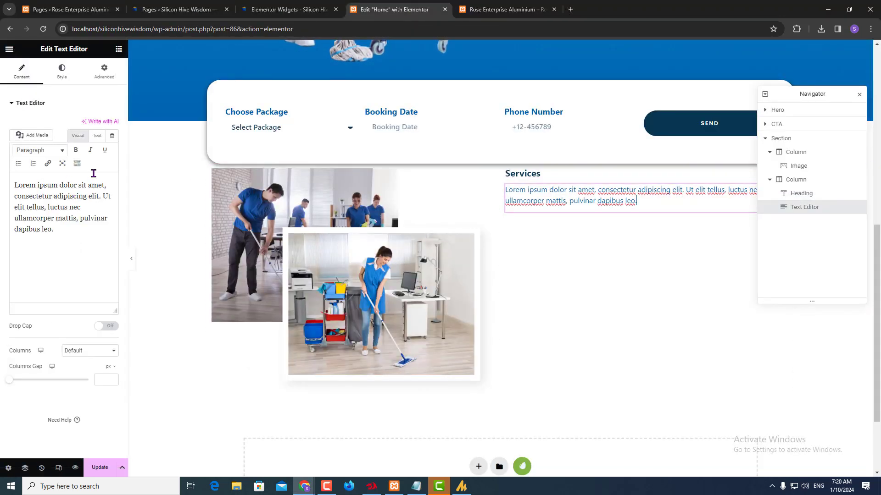
click(98, 135)
click(63, 208)
key(ctrl+a)
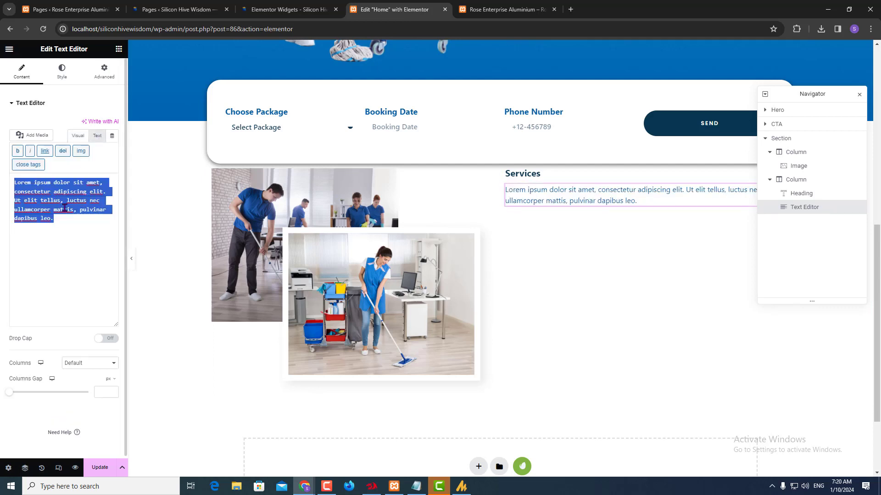
text(aaaaaaaaaaaaaaaaaaaaaaaaaaaaaaaaaaaaaaaaaaaaaaaaaaaaaaaaaa)
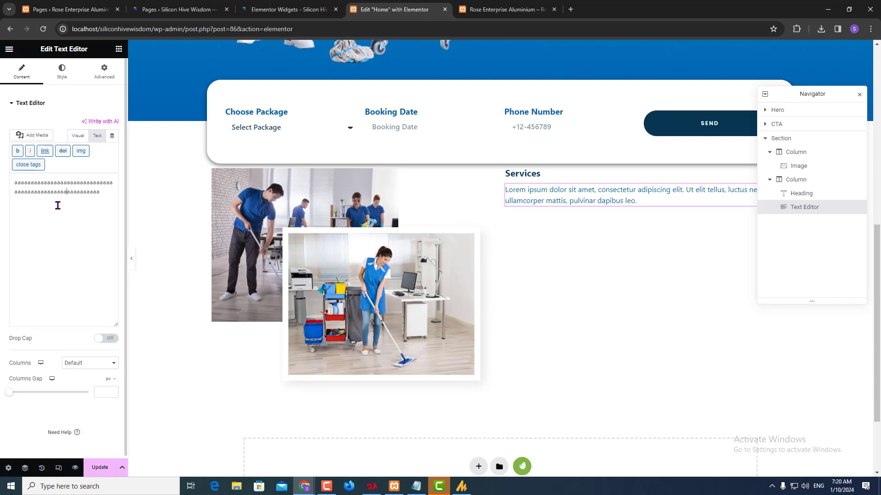
click(57, 208)
text(aaaaaaaaaaaaaa)
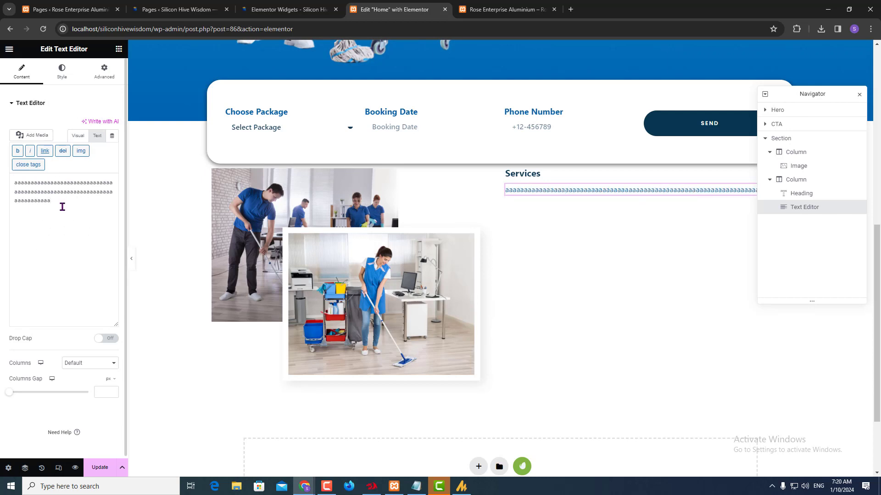
key(ctrl+a)
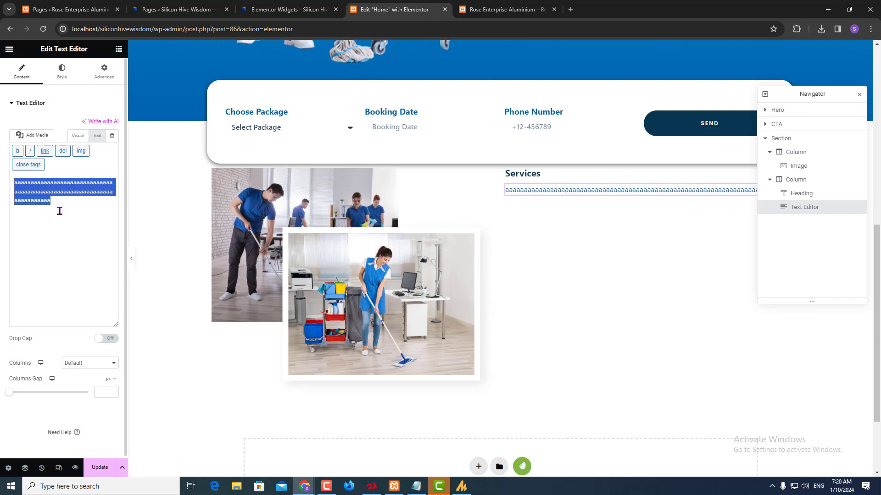
key(BackSpace)
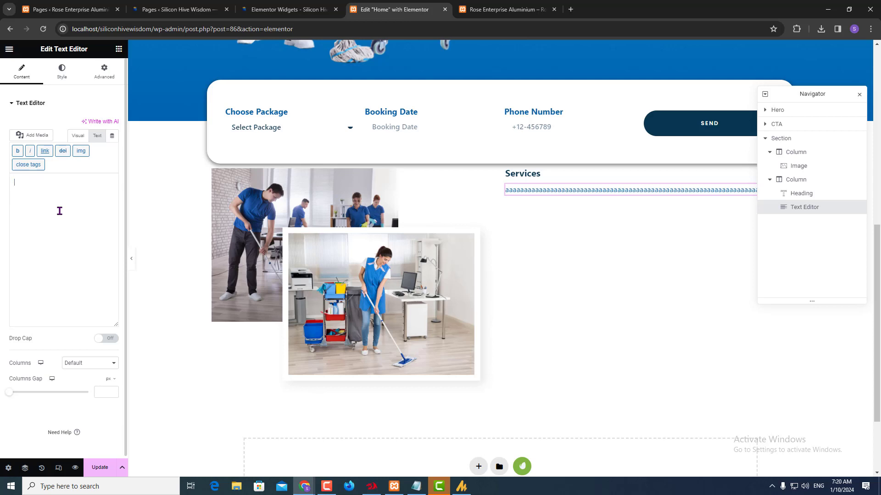
- Paste the copied headline "We Are Best Cleaning Company Services For You" into the text editor as plain text and return to visual editing
click(76, 136)
click(97, 136)
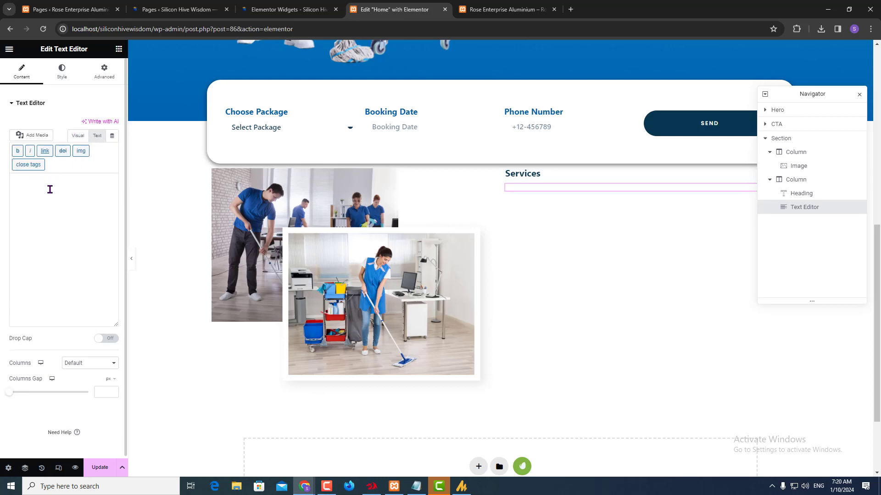
click(49, 218)
key(ctrl+v)
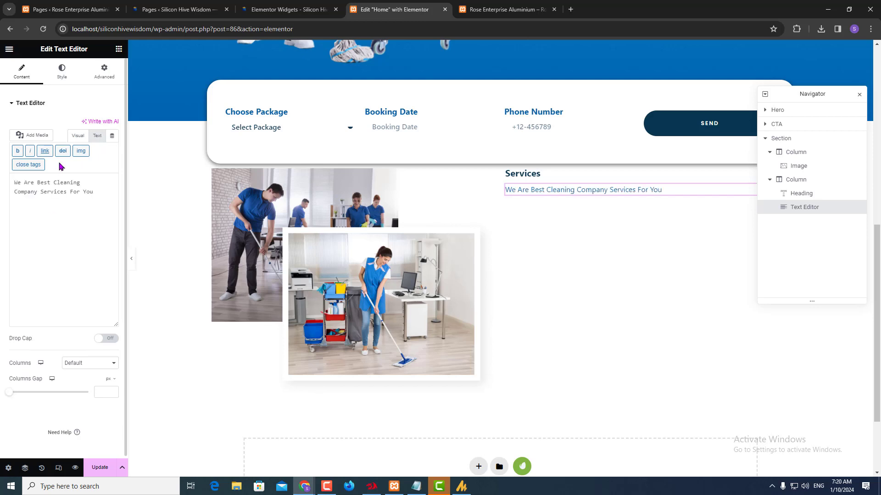
click(78, 136)
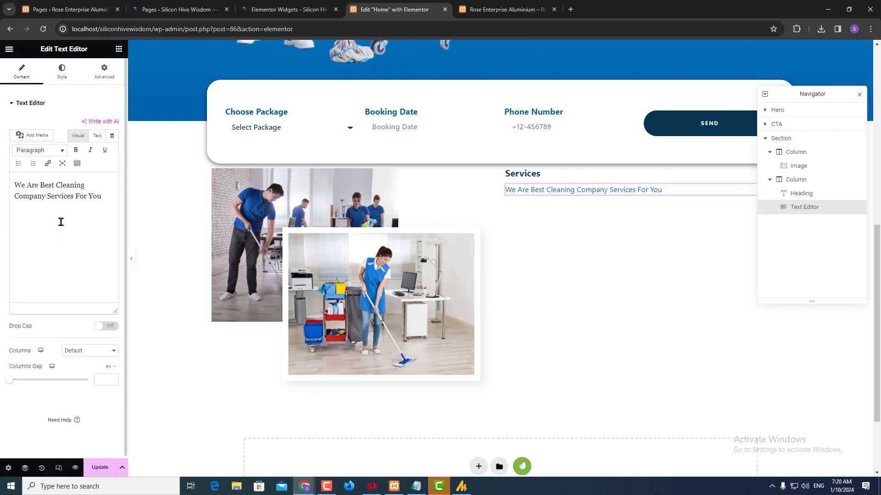
- Switch to Figma, get the hex colour of the headline's word Cleaning, and return to Elementor
key(alt+Tab)
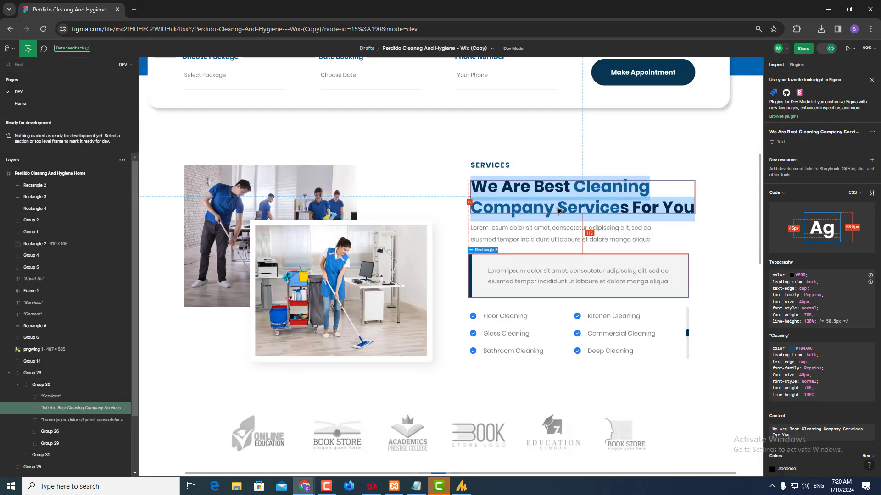
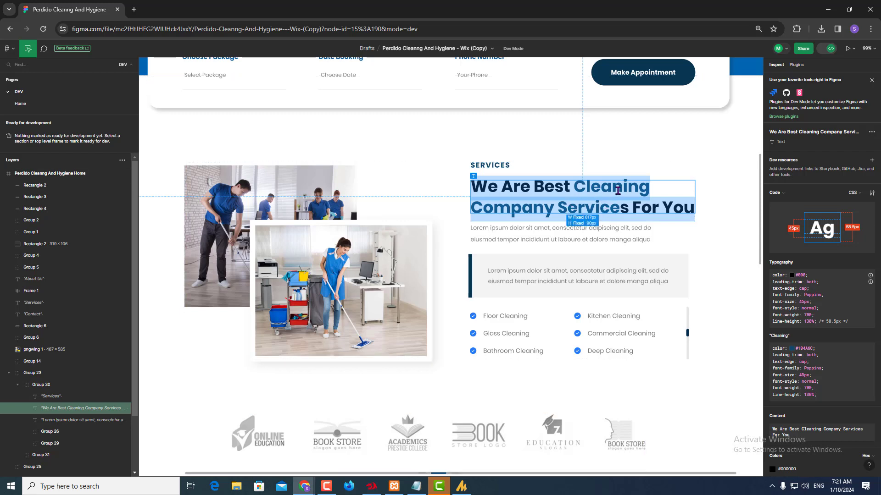
click(803, 348)
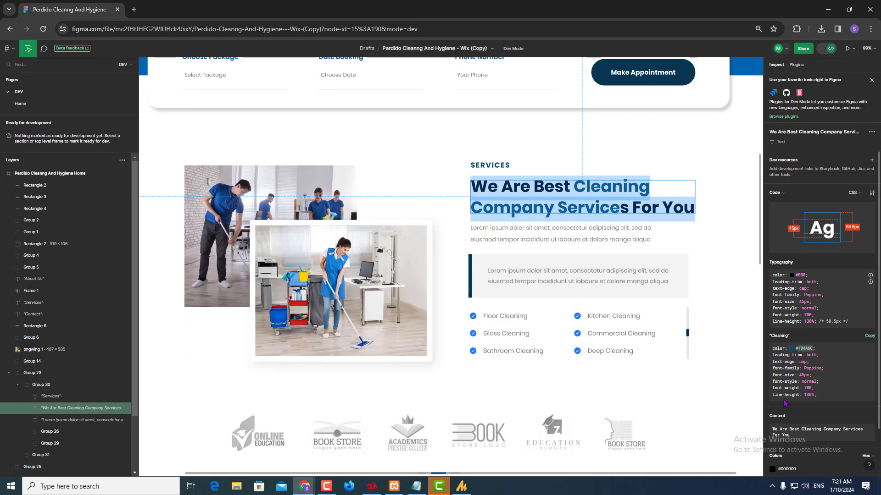
key(alt+Tab)
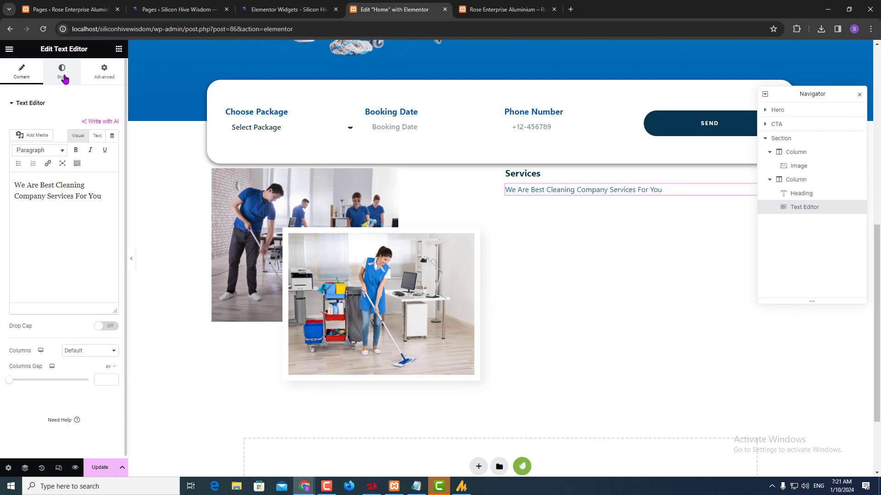
- Set the headline's text color to the global color Transparent 20% (#000000)
click(65, 79)
click(100, 145)
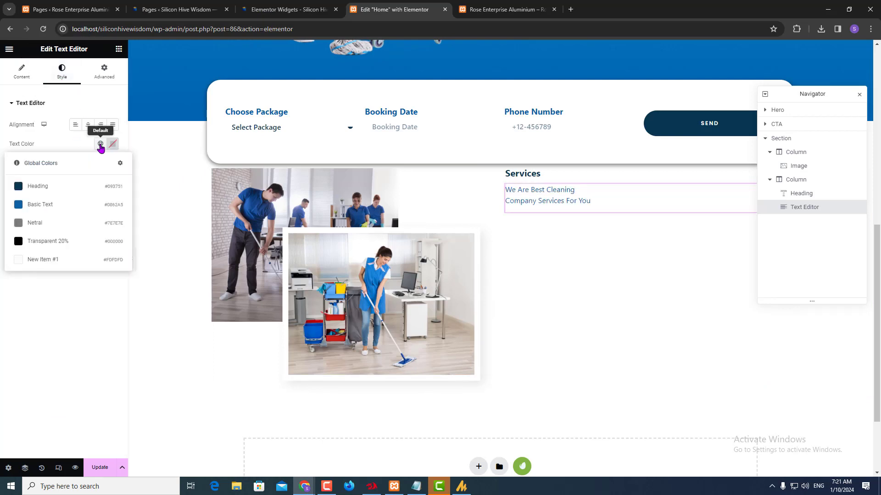
click(28, 242)
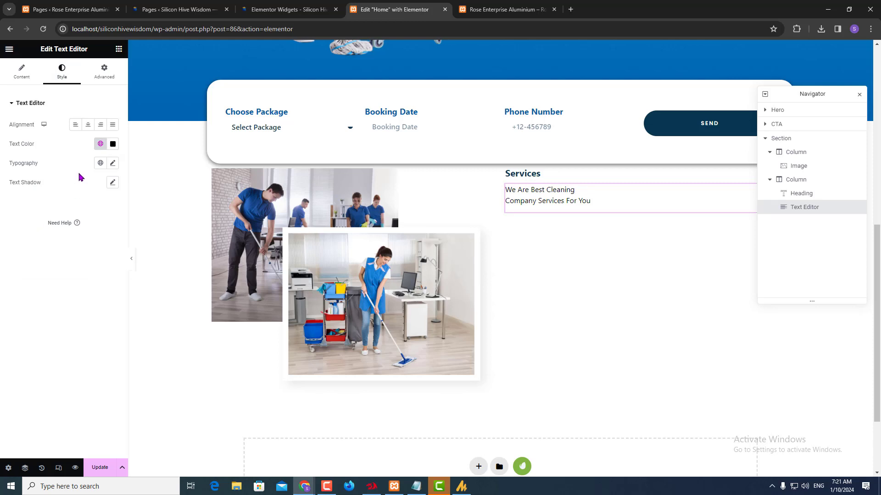
click(113, 143)
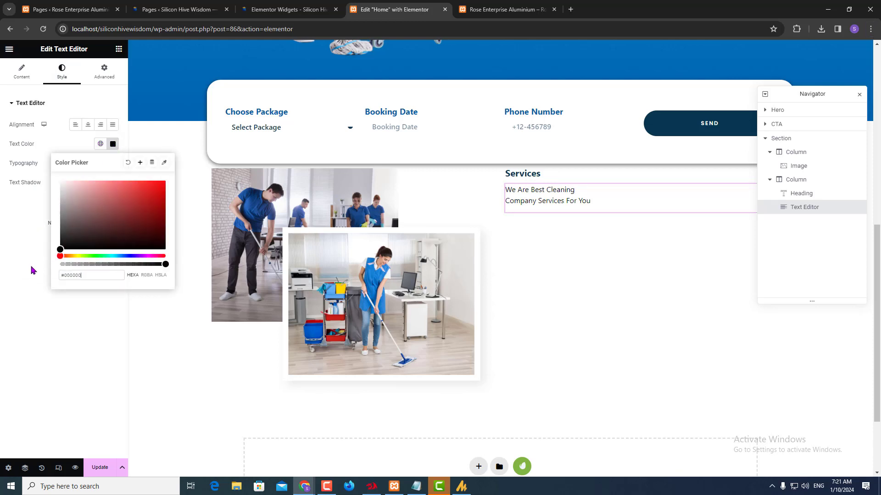
click(4, 316)
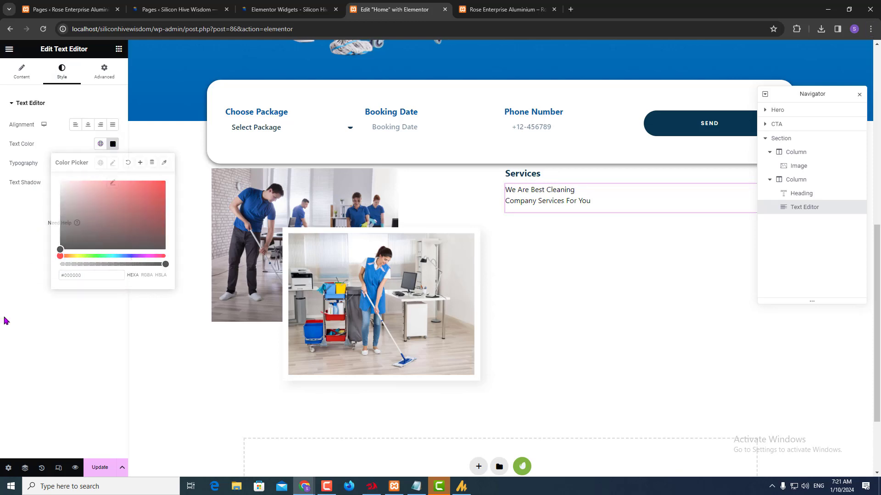
- Show the text editor's extended formatting options and give the word Cleaning the custom text color 104a6c
click(25, 80)
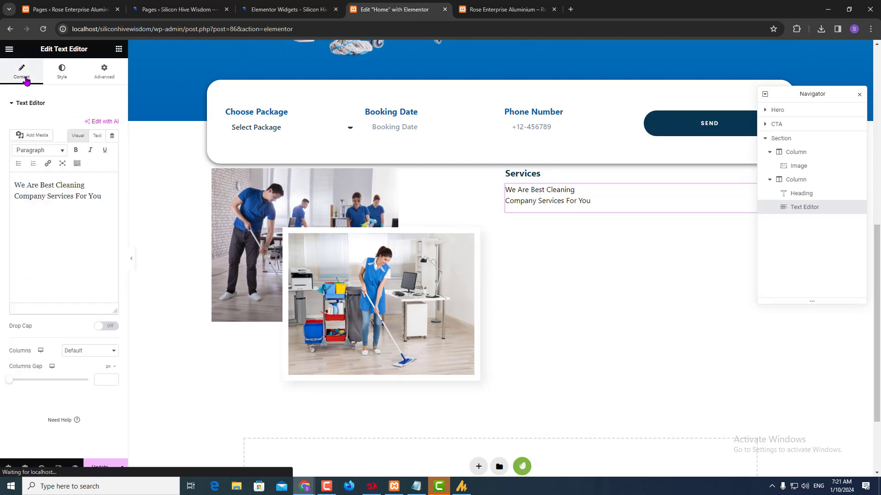
click(78, 165)
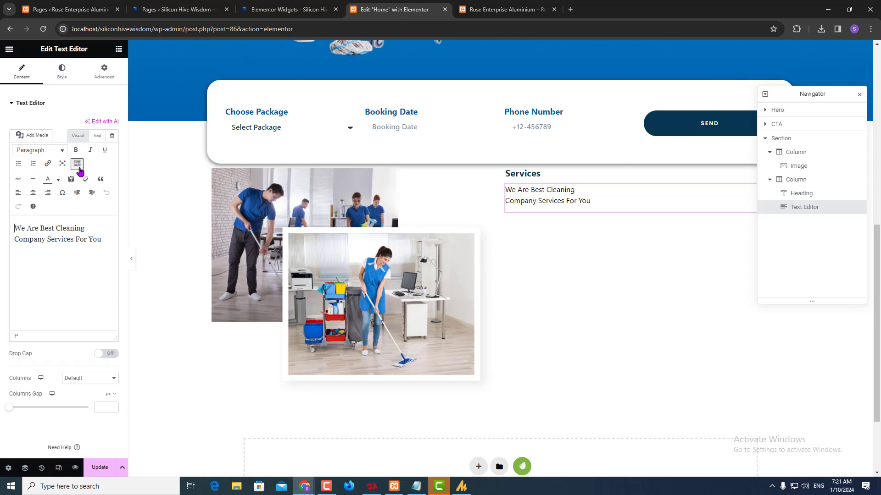
double_click(62, 233)
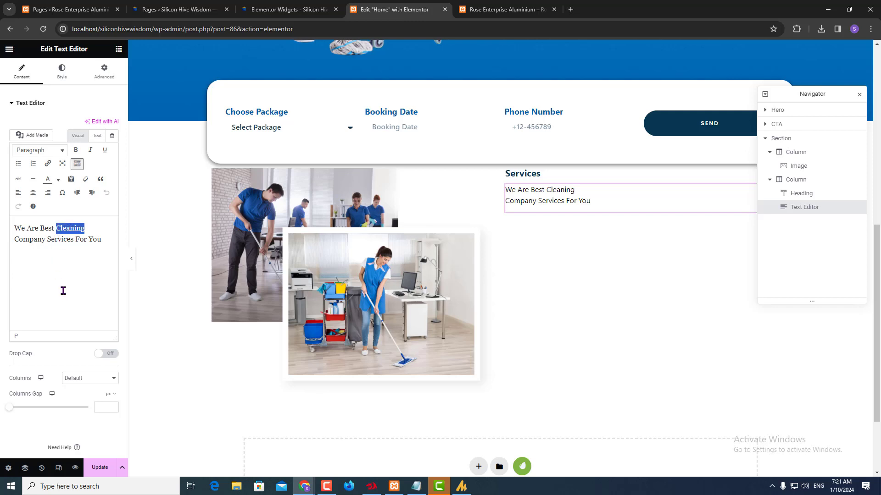
click(58, 180)
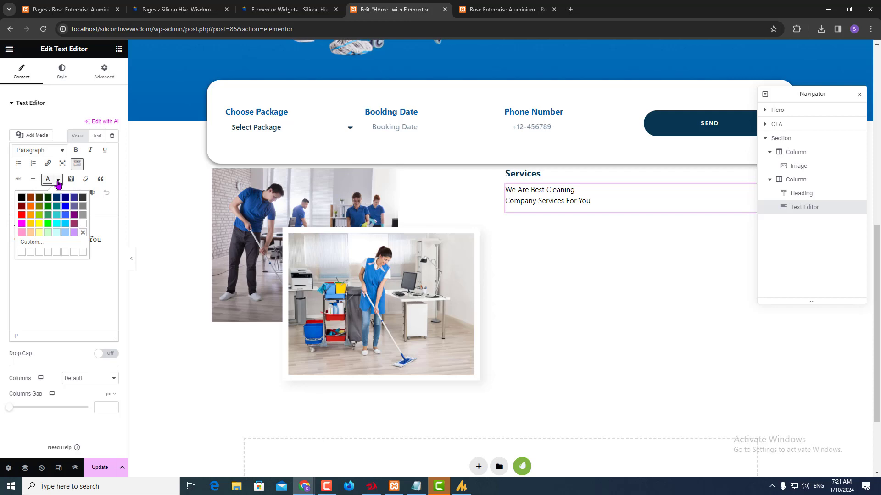
click(29, 242)
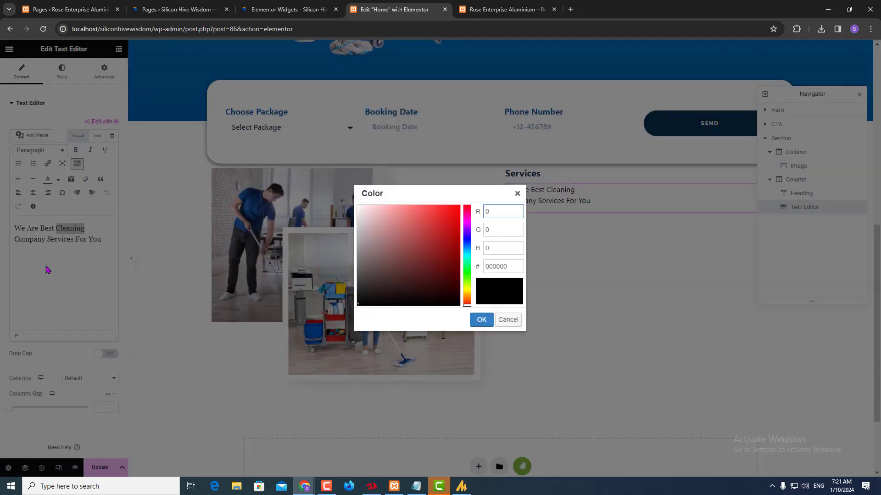
double_click(493, 268)
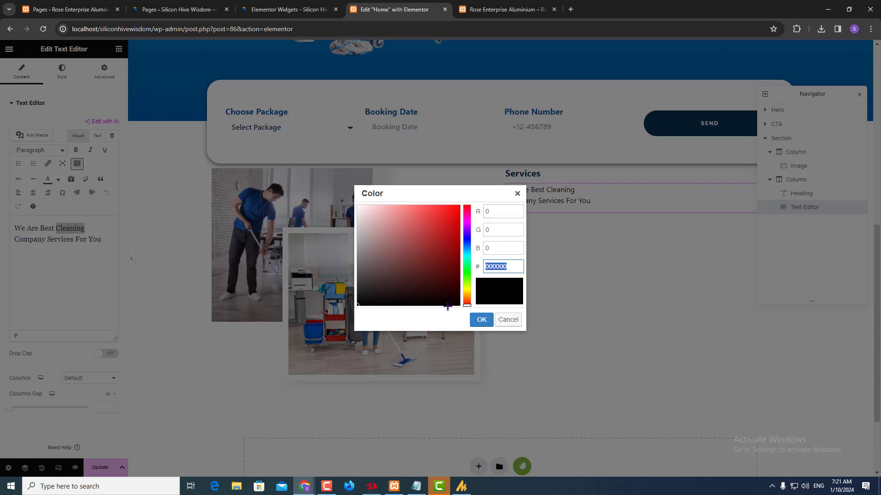
text(104a6c)
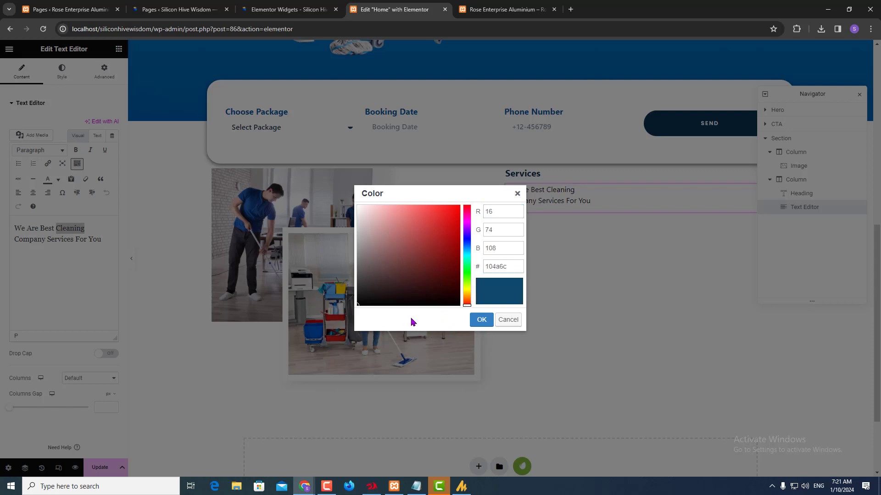
click(480, 320)
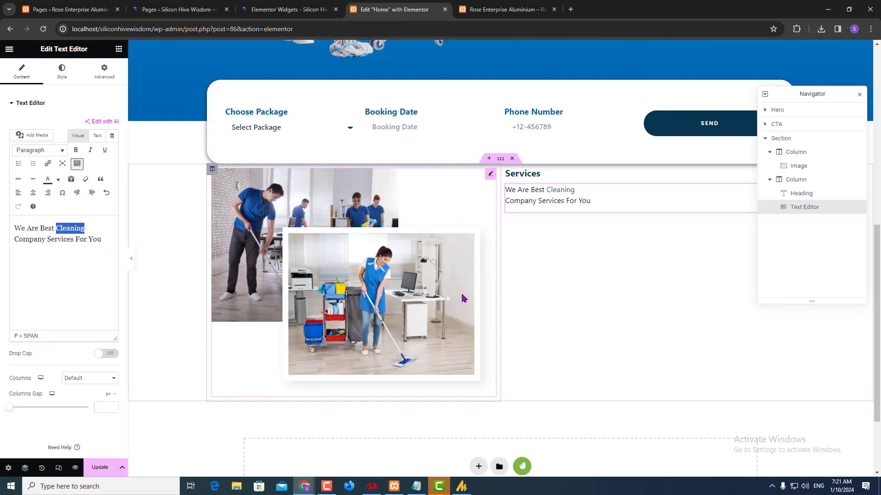
- Check the headline's coloring in Figma and apply the same 104a6c text color to the words Company Services in Elementor
key(alt+Tab)
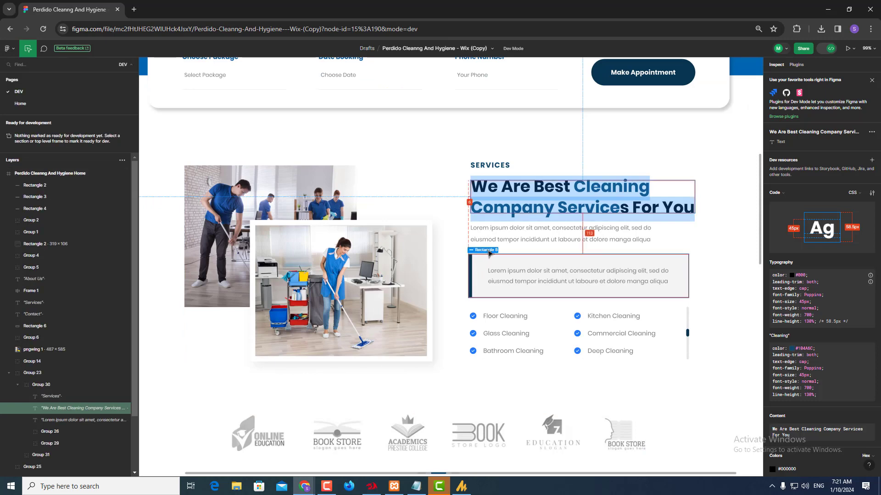
key(alt+Tab)
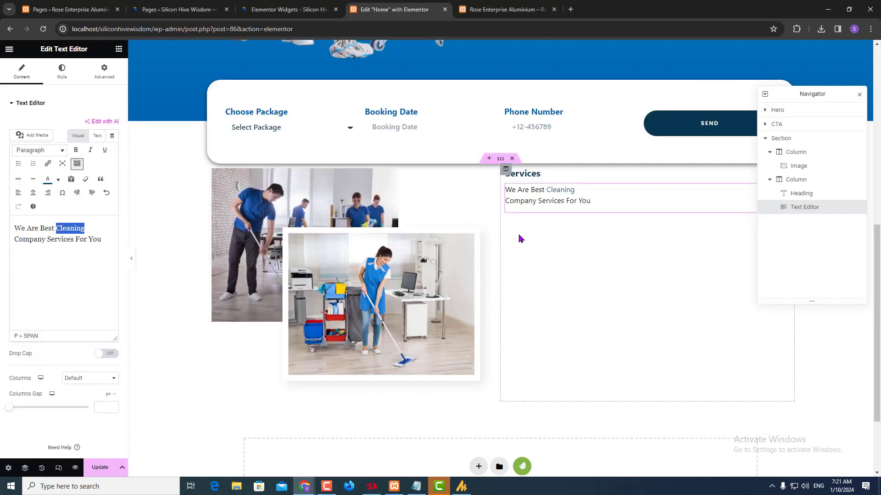
click(31, 241)
double_click(30, 240)
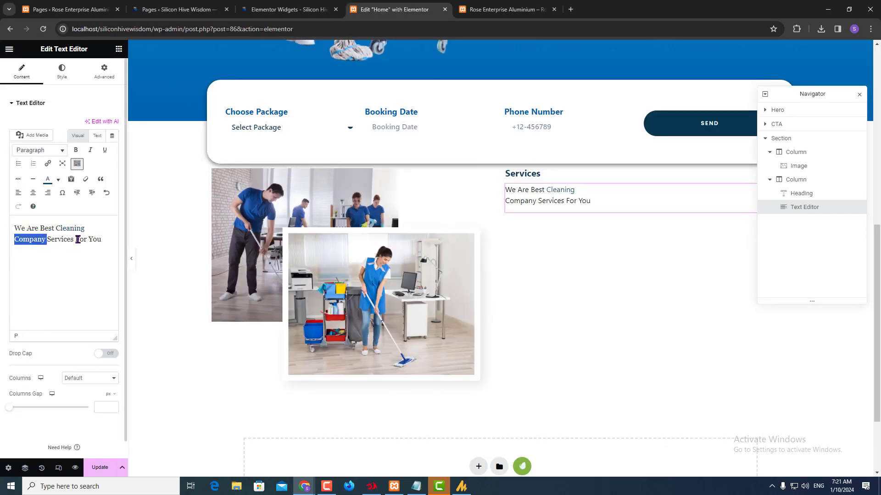
shift+click(74, 239)
key(alt+Tab)
key(alt+Tab)
click(48, 182)
click(40, 265)
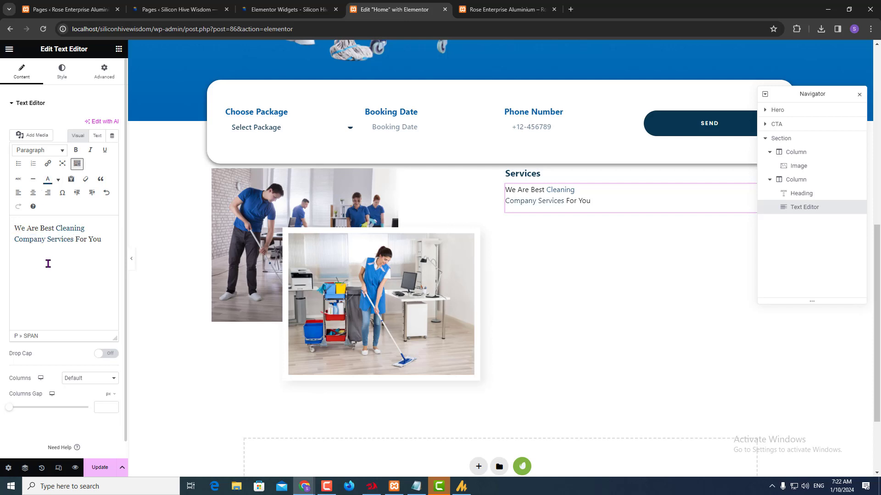
- Open the HTML source of the headline in the text editor
click(64, 239)
click(97, 136)
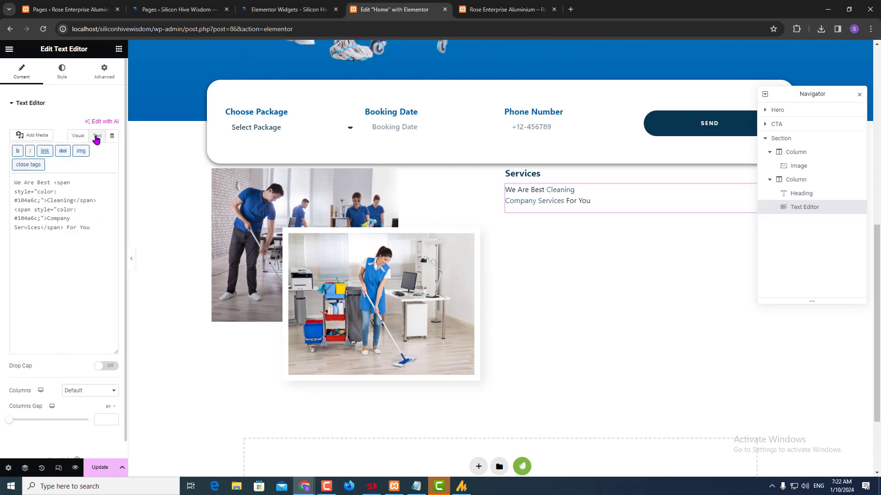
- Review the headline's HTML source, return to the visual editor, and compare the headline with its design in Figma
drag(14, 183, 88, 246)
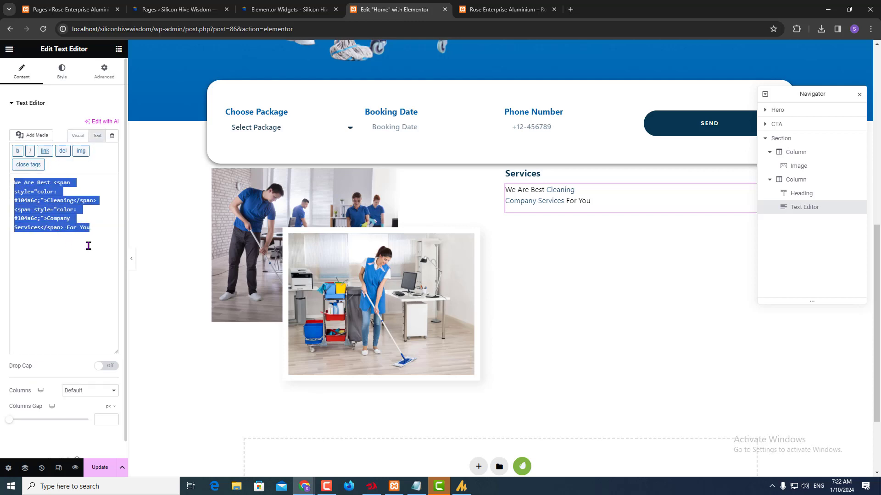
click(79, 136)
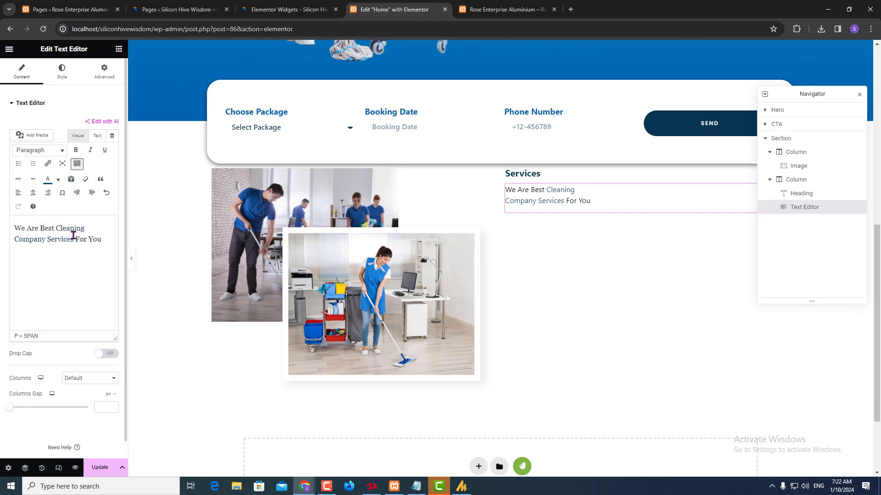
key(alt+Tab)
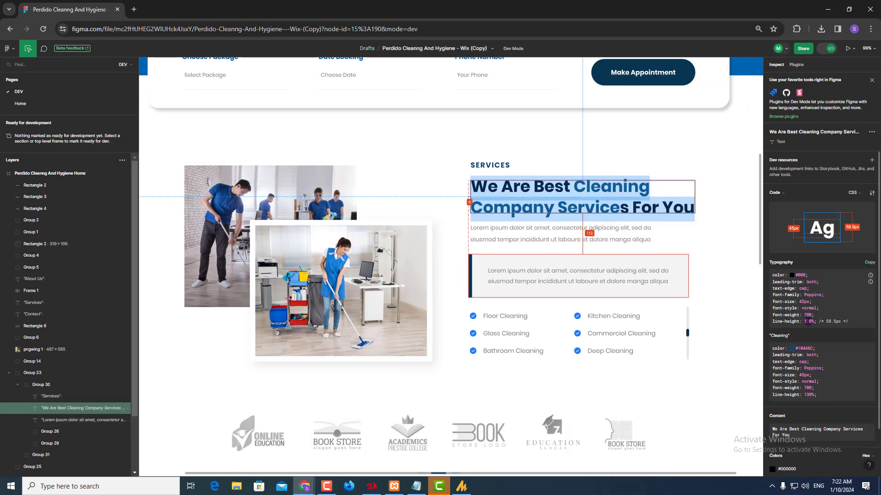
key(alt+Tab)
key(alt+Tab)
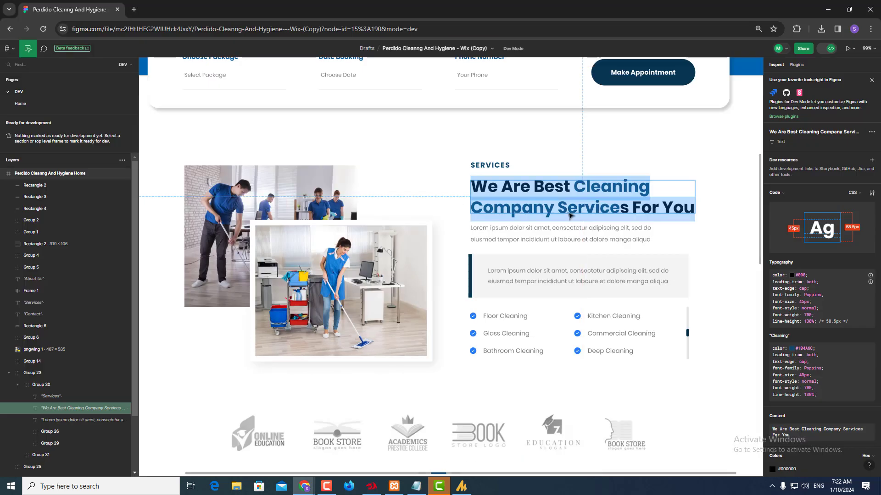
key(alt+Tab)
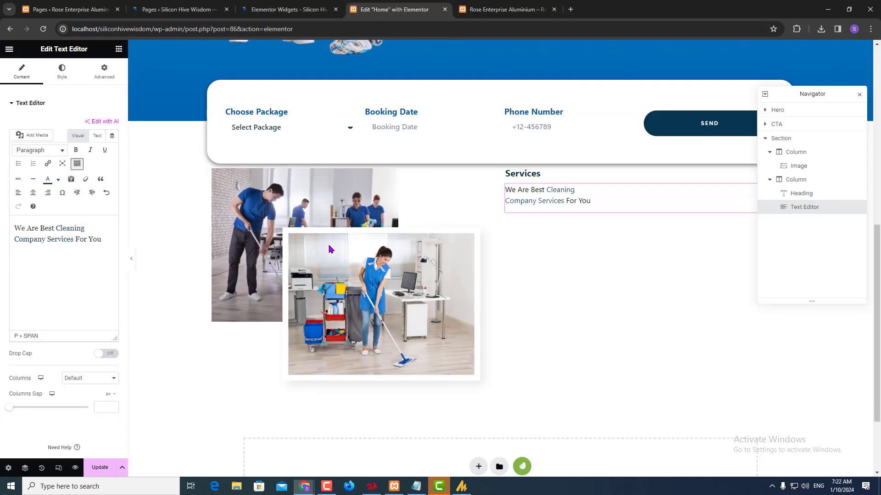
- Set the headline's typography in Elementor to size 45 px and weight 700 (Bold)
click(60, 74)
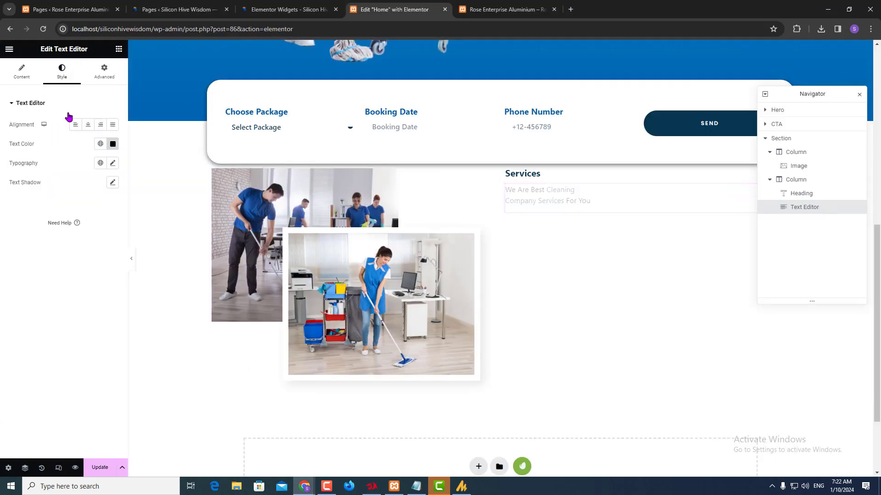
click(112, 165)
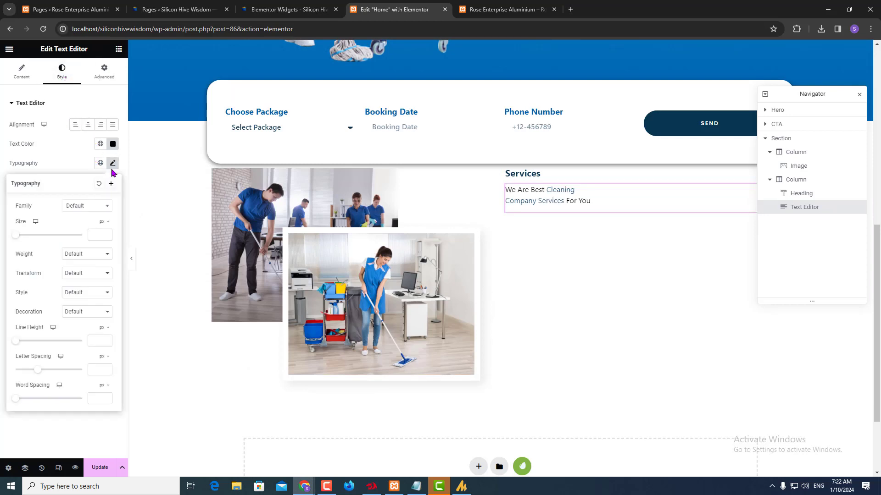
click(93, 236)
text(45)
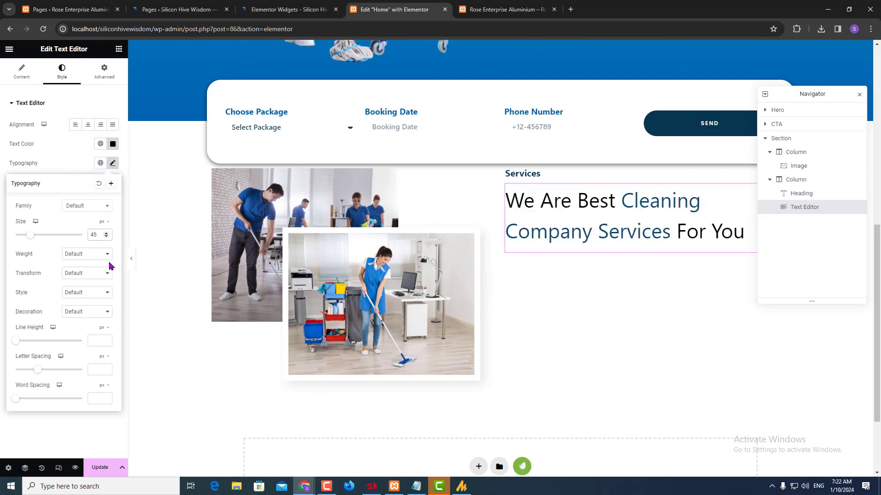
click(69, 255)
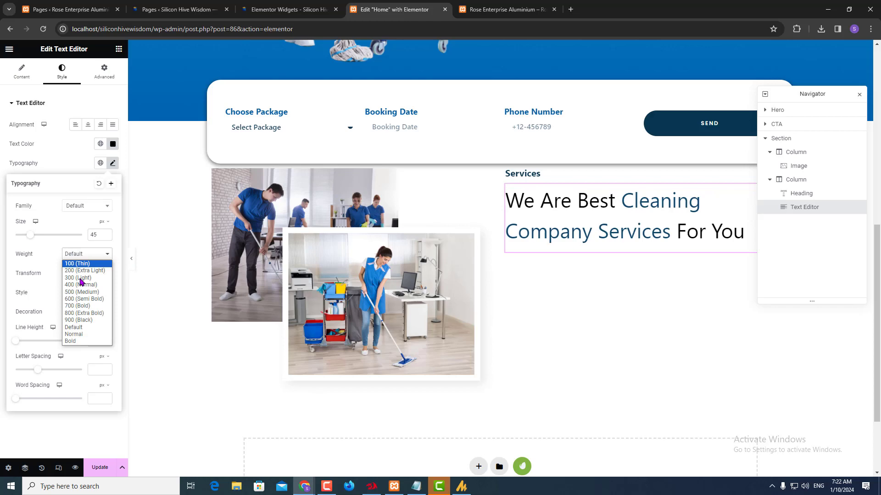
click(79, 306)
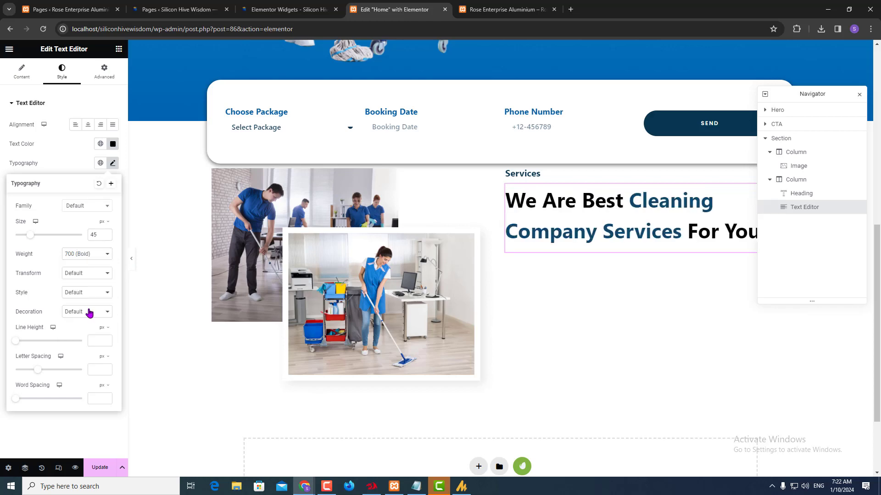
- Try the 800 (Extra Bold) weight on the headline, compare it with Figma, and restore 700 (Bold)
key(alt+Tab)
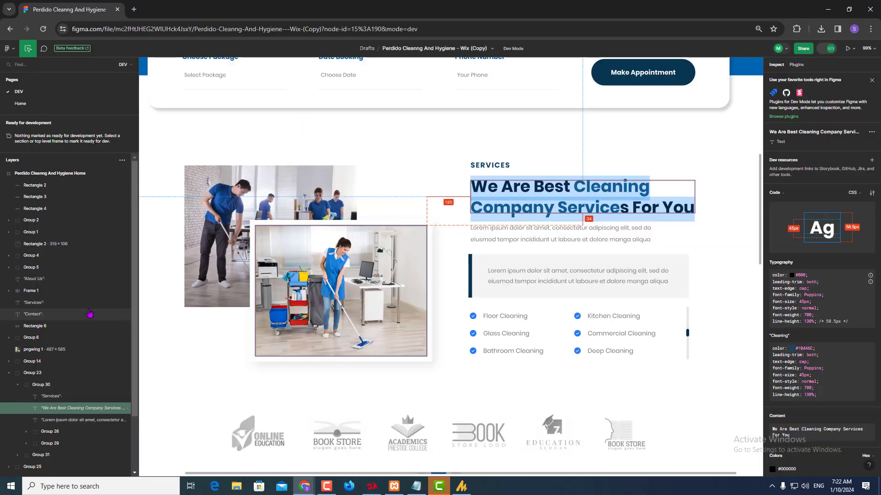
key(alt+Tab)
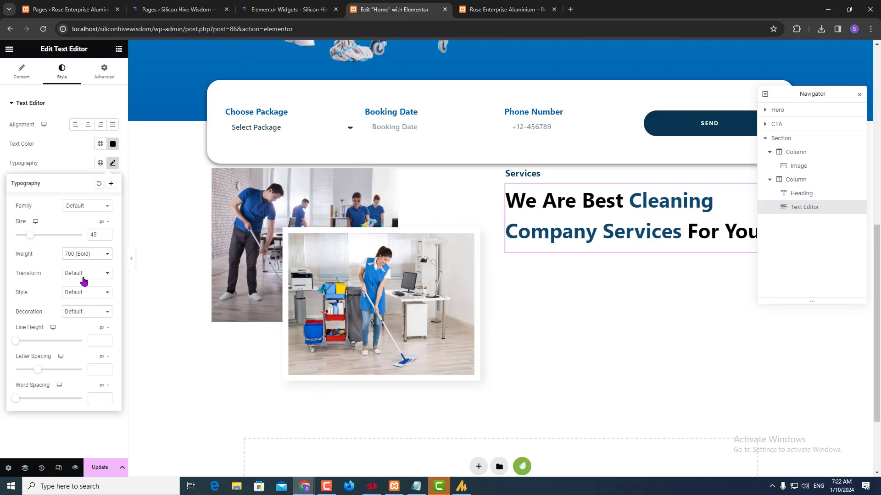
click(84, 255)
click(84, 315)
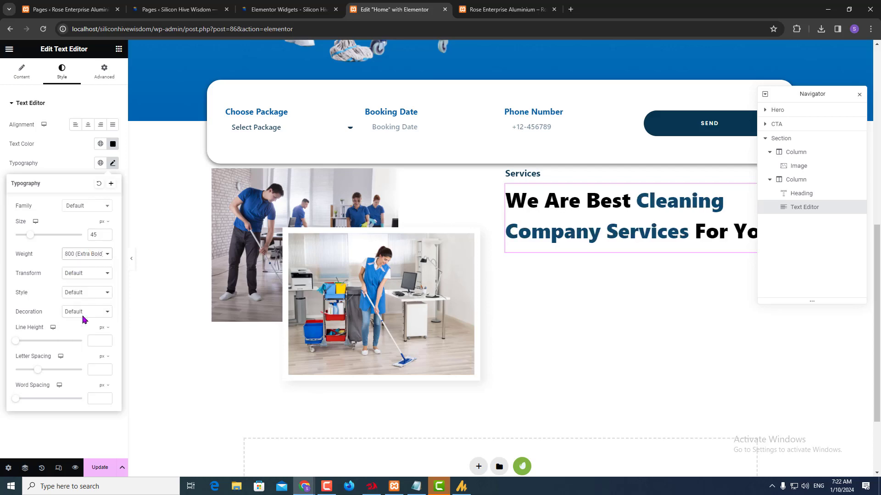
key(alt+Tab)
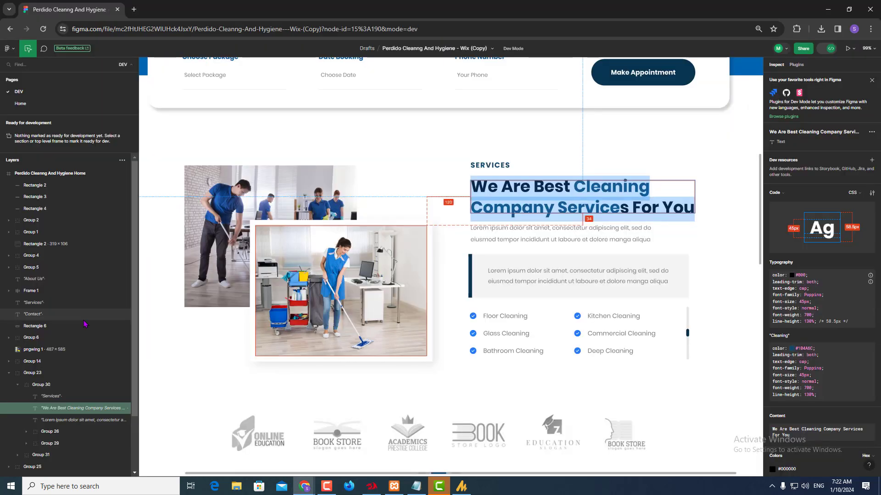
key(alt+Tab)
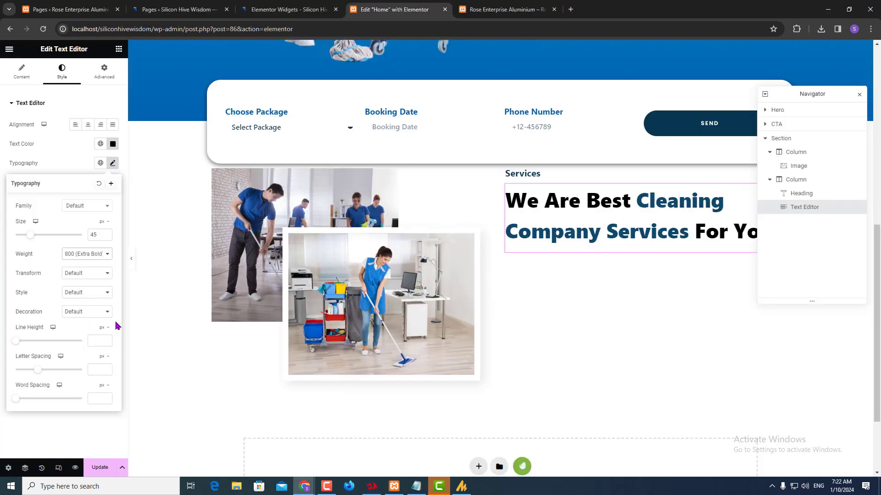
click(83, 255)
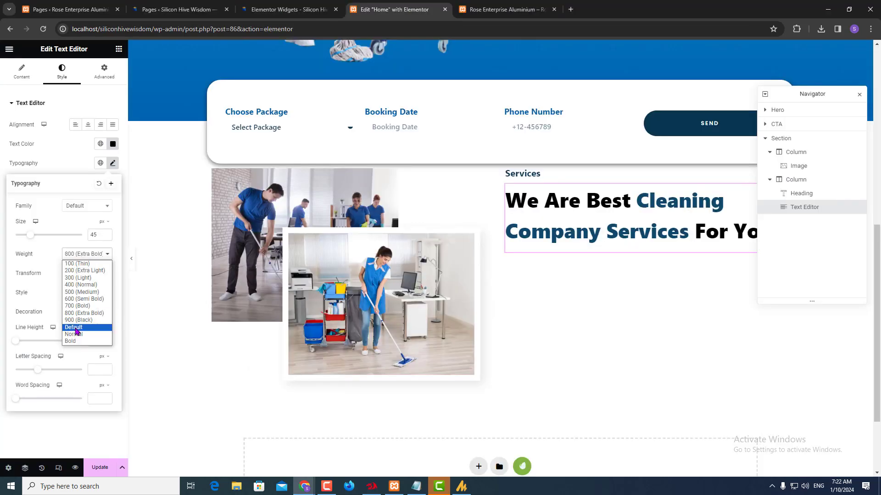
click(72, 312)
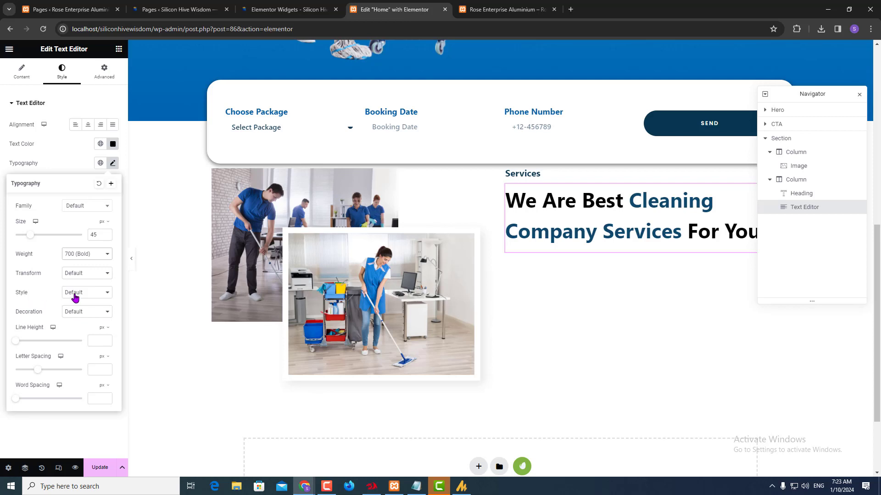
- Try the Uppercase text transform on the headline, and set the transform to Capitalize
click(96, 275)
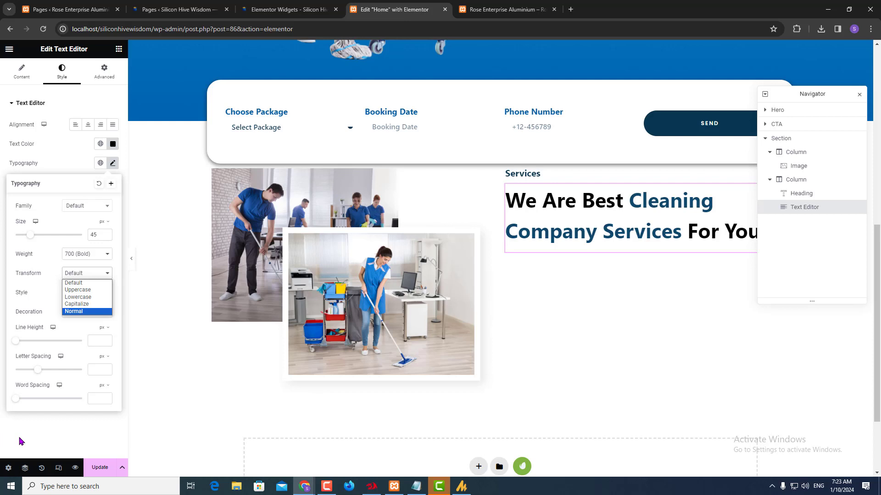
click(89, 291)
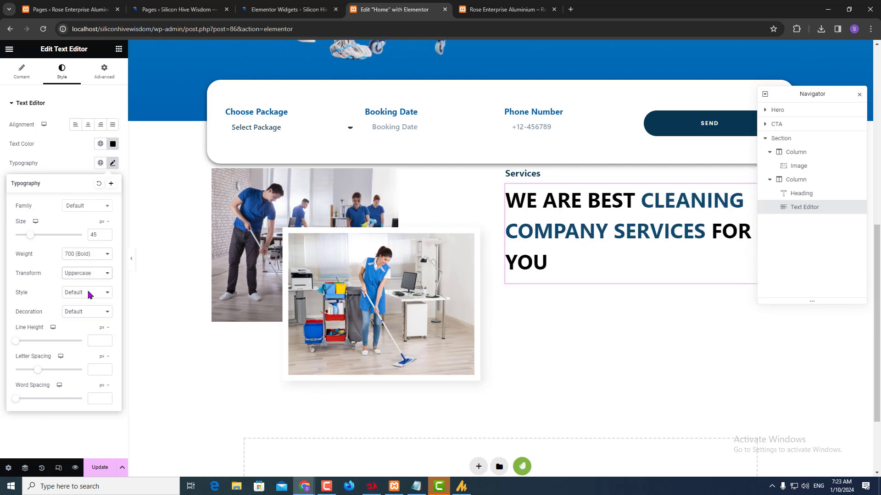
click(88, 274)
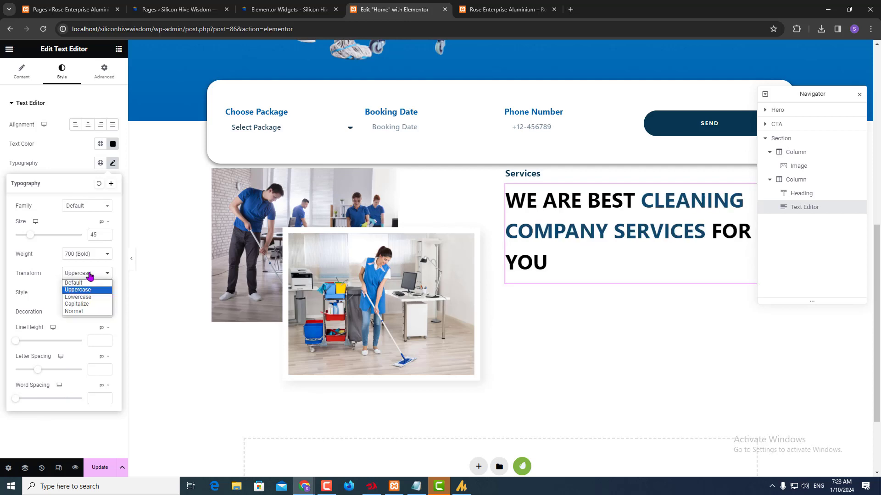
click(83, 305)
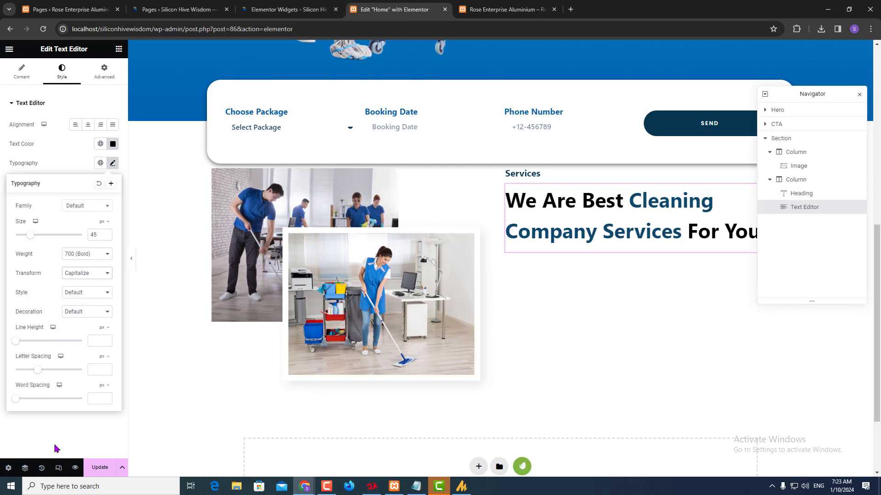
- Check the headline's line height in Figma and set the line height in Elementor to 54 px
key(alt+Tab)
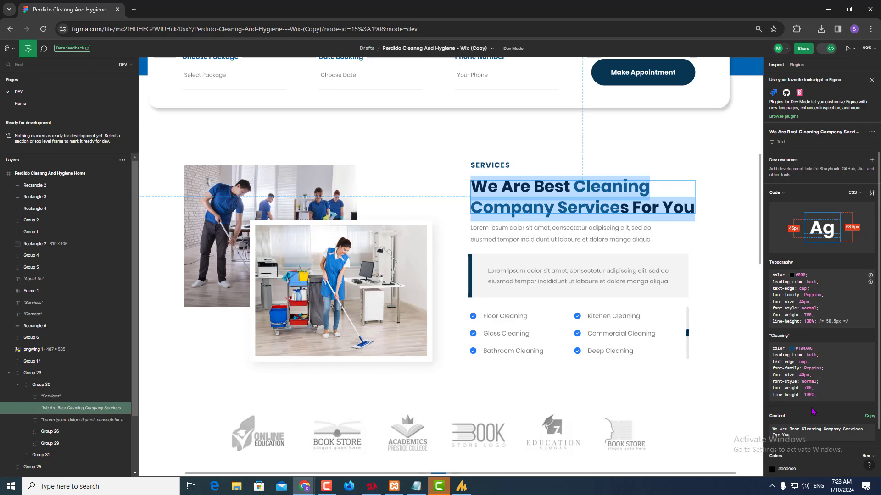
key(alt+Tab)
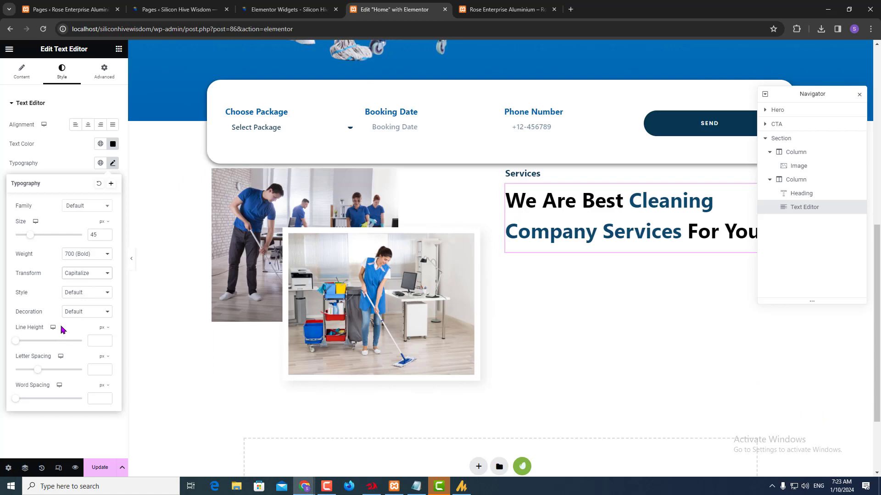
click(102, 329)
click(102, 328)
drag(16, 343, 53, 350)
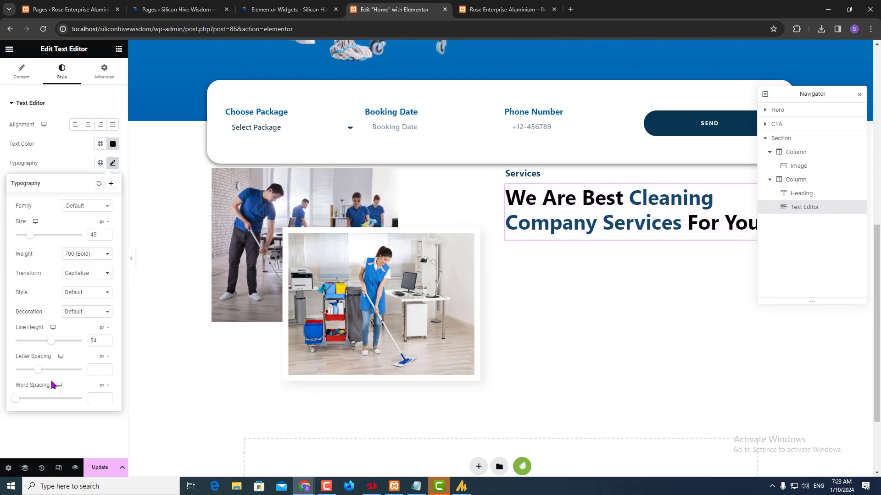
- Move the Navigator off the headline onto the section's image and compare the page with the Figma design
drag(776, 92, 326, 277)
key(alt+Tab)
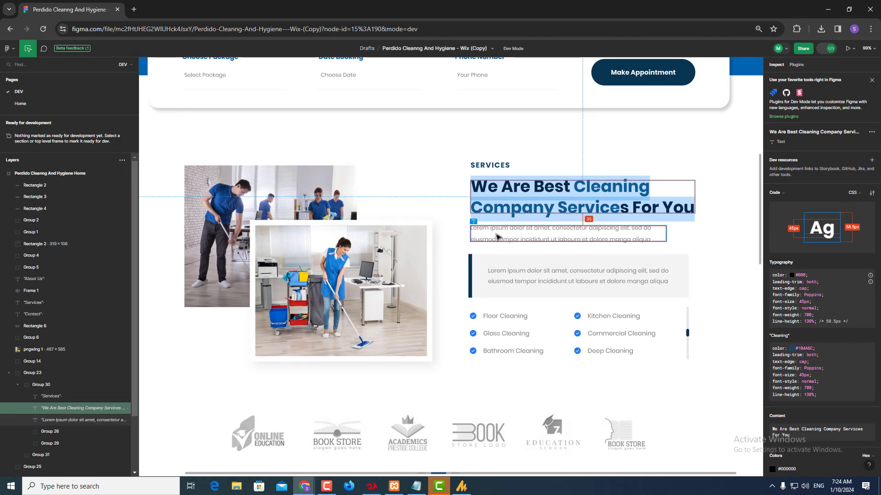
scroll(497, 236, up, 5)
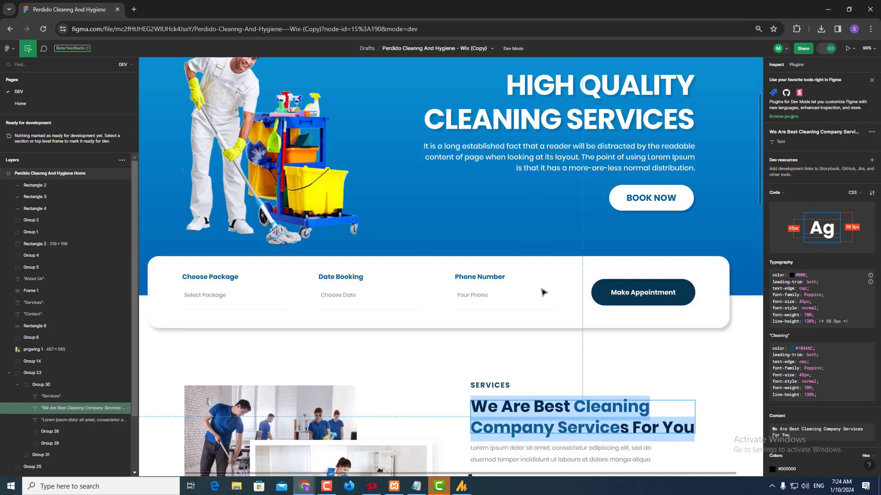
key(alt+Tab)
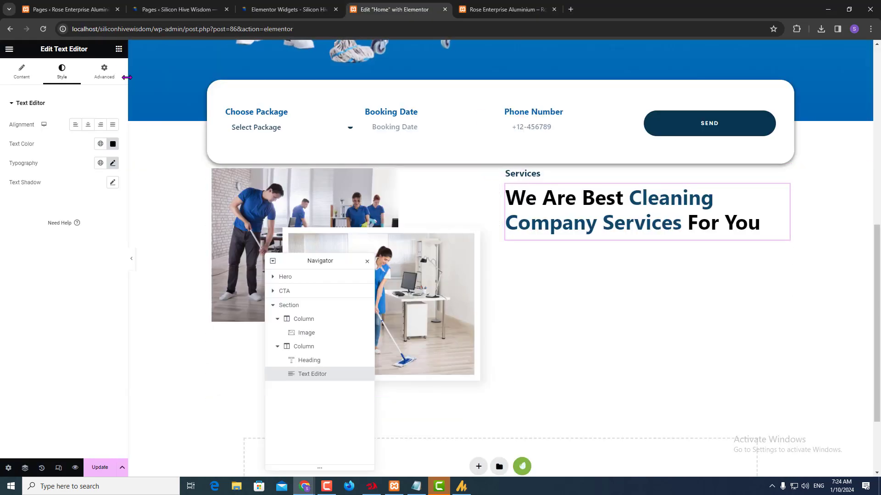
- Add a Text Editor widget below the headline in the services section's second column
click(118, 50)
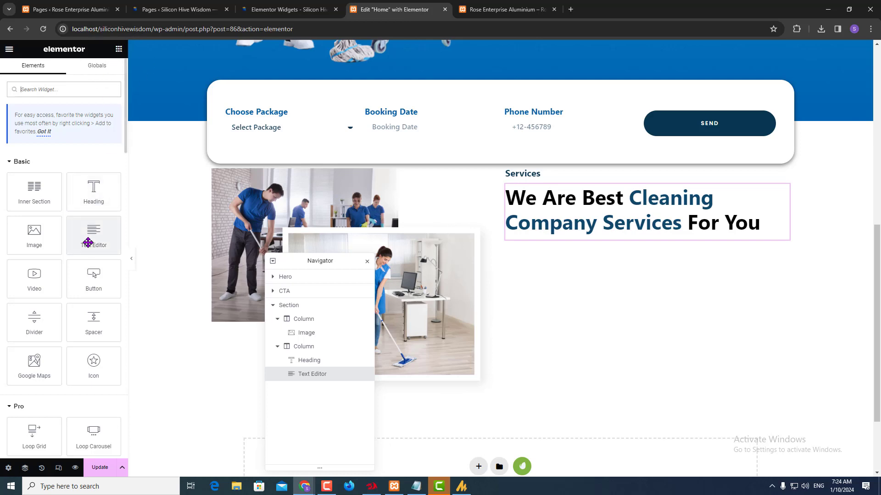
drag(88, 243, 610, 255)
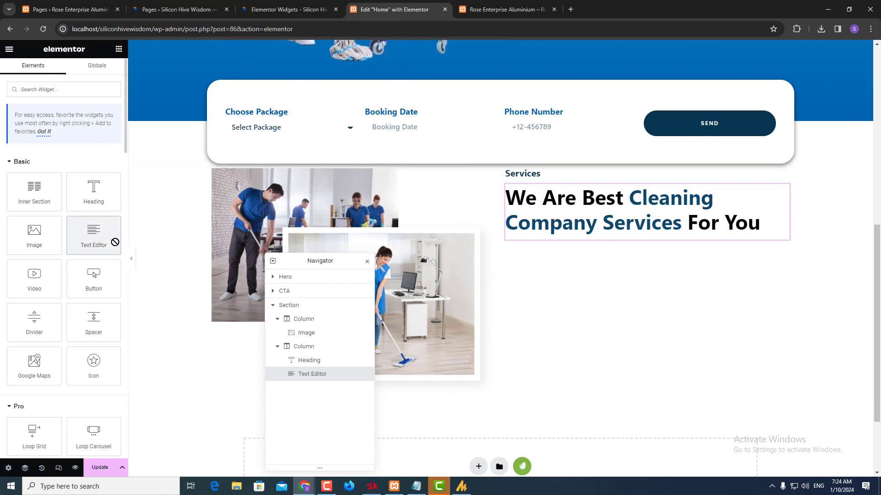
drag(115, 242, 602, 237)
- Copy the content of the Lorem ipsum paragraph directly below the headline in Figma and return to Elementor
key(alt+Tab)
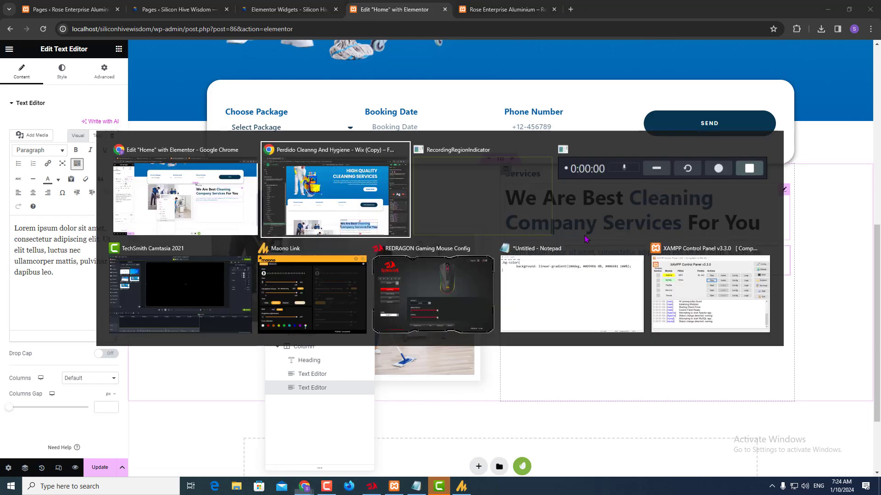
scroll(532, 412, down, 2)
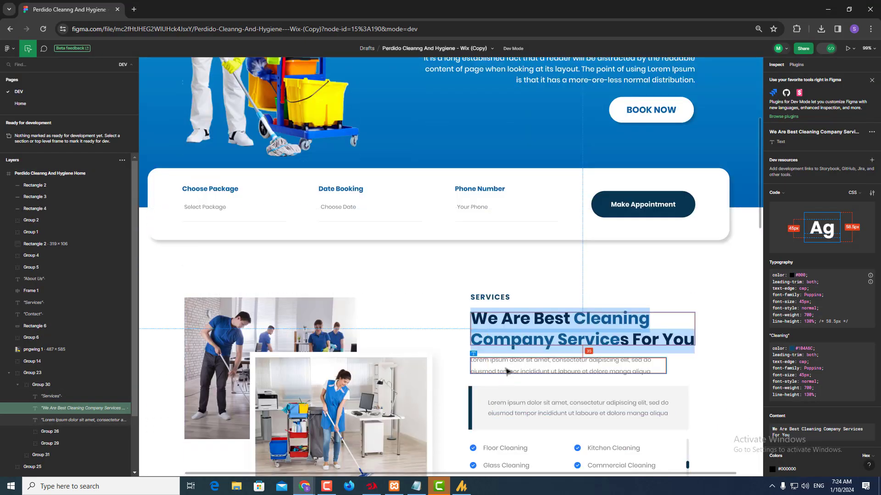
click(511, 365)
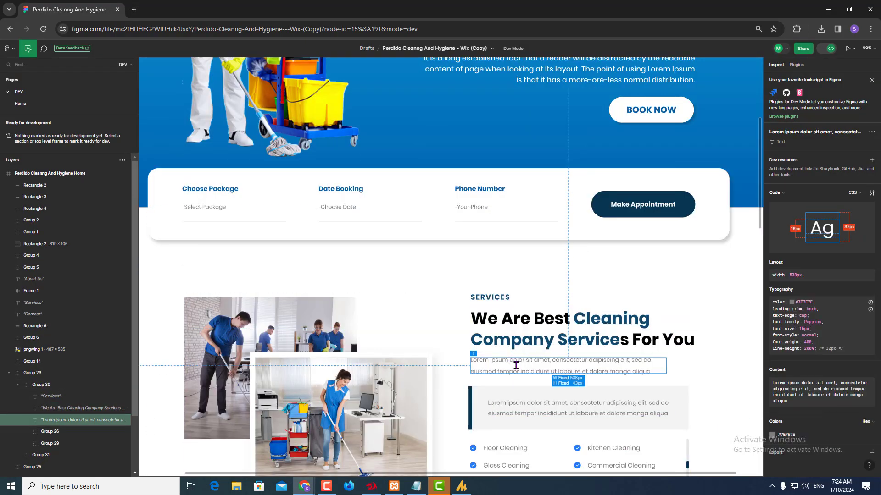
double_click(516, 365)
triple_click(521, 360)
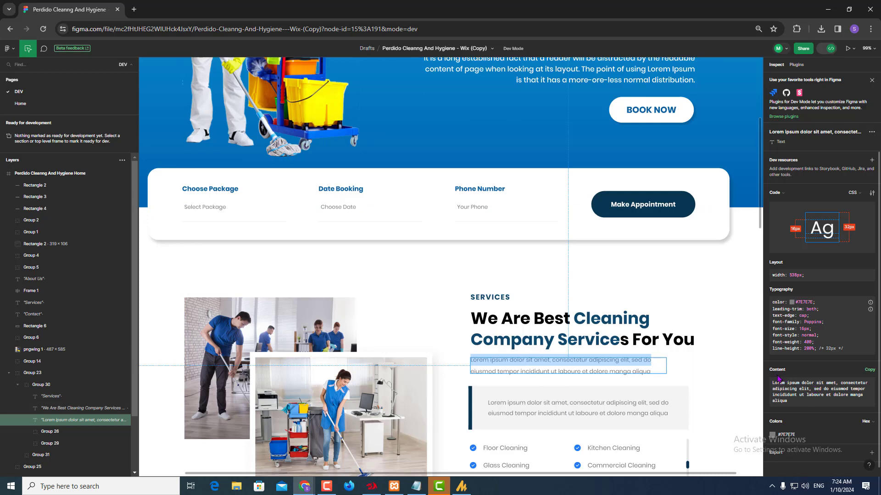
key(ctrl)
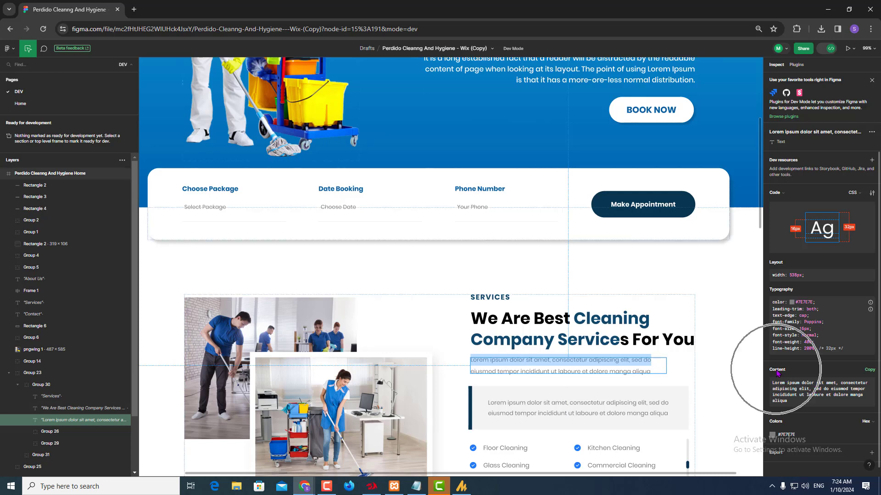
click(869, 370)
key(alt+Tab)
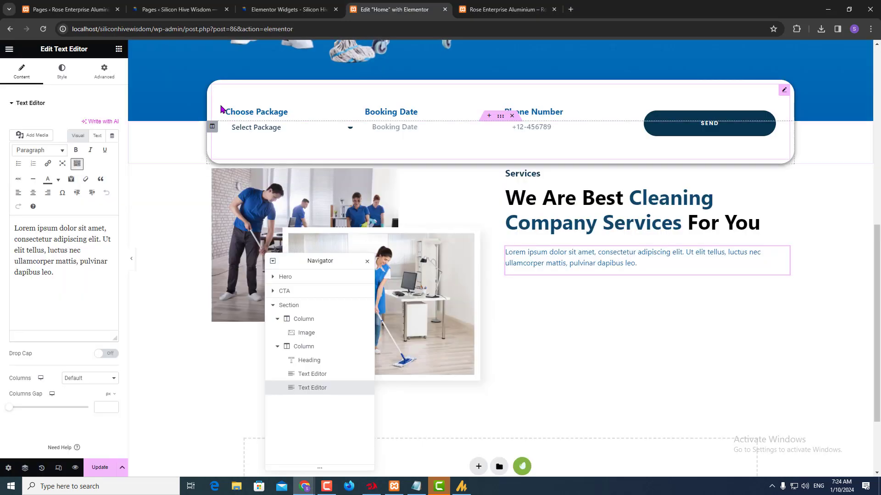
- Replace the new text widget's placeholder with the copied paragraph and remove the line break after "sed do"
click(97, 136)
triple_click(69, 198)
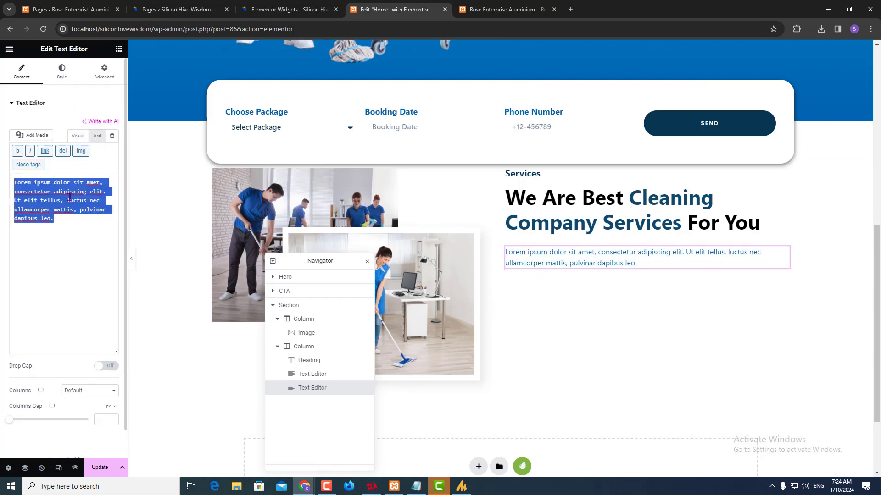
key(ctrl+v)
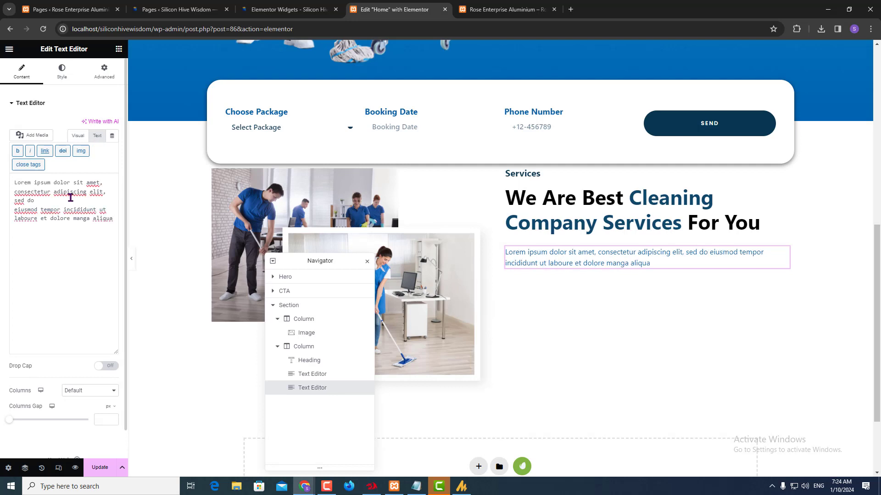
click(14, 210)
key(BackSpace)
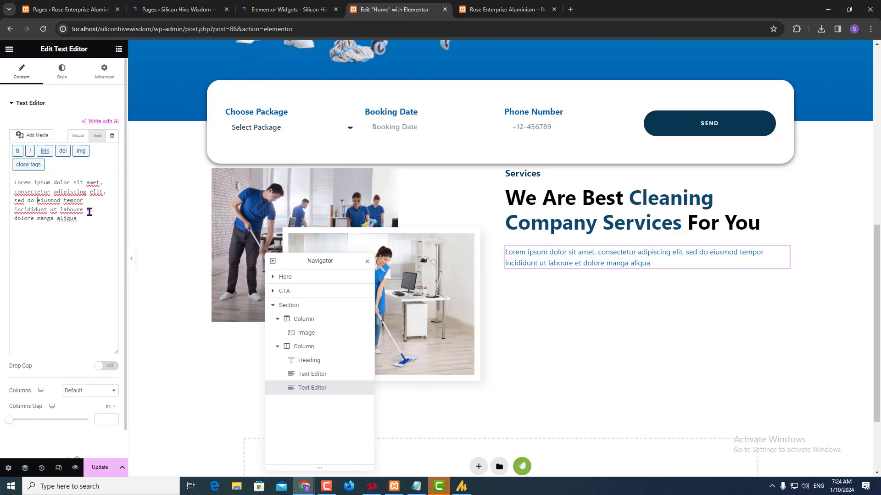
click(78, 138)
- Compare the paragraph's line wrap with the Figma design, unlink its padding values and set the right padding to 150 px
key(alt+Tab)
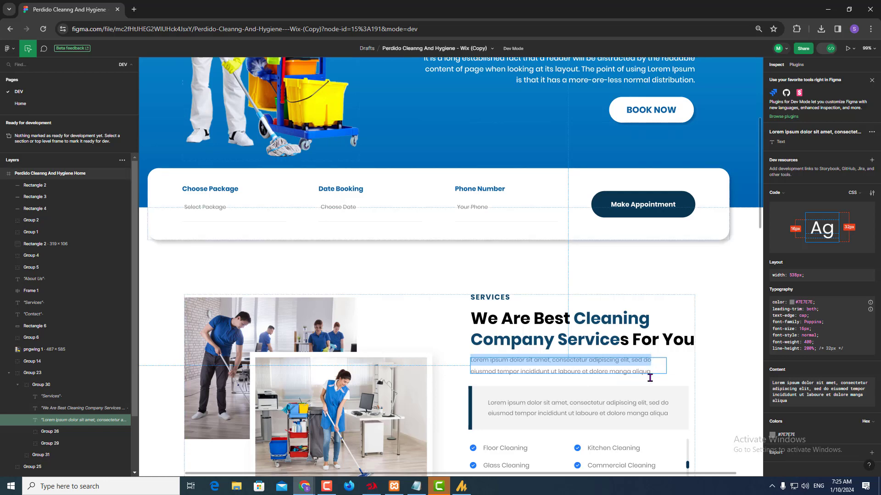
key(alt+Tab)
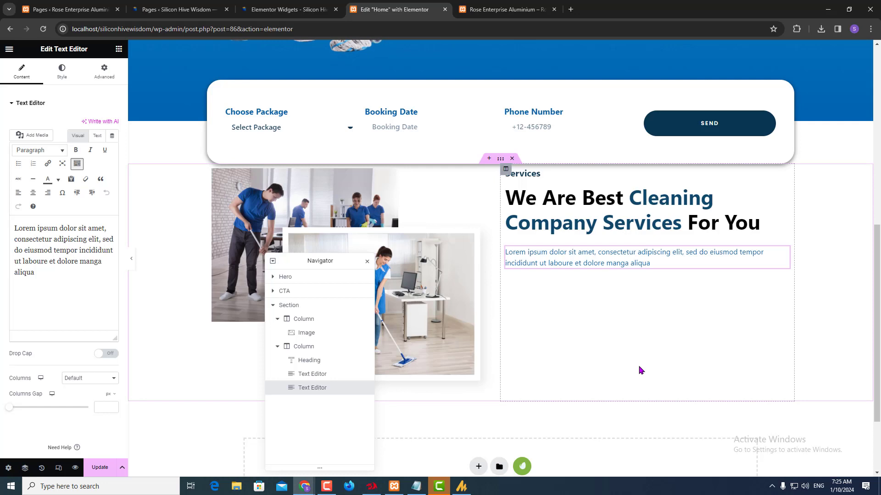
click(104, 76)
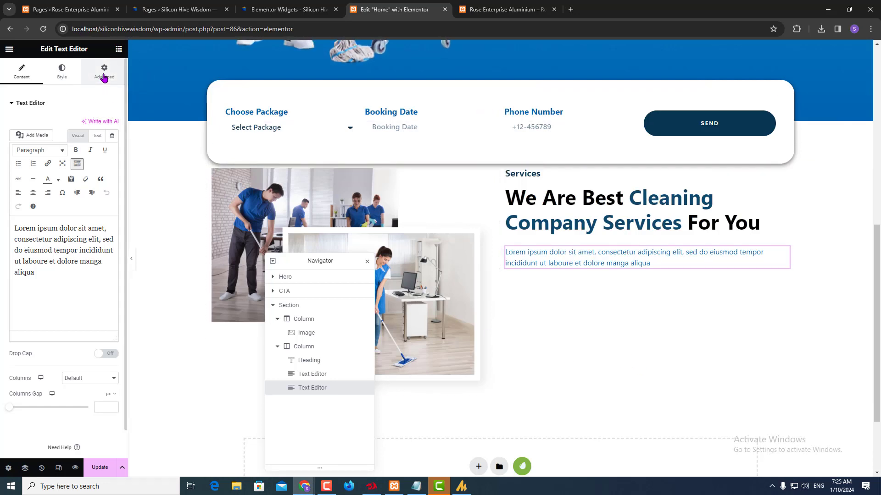
click(105, 76)
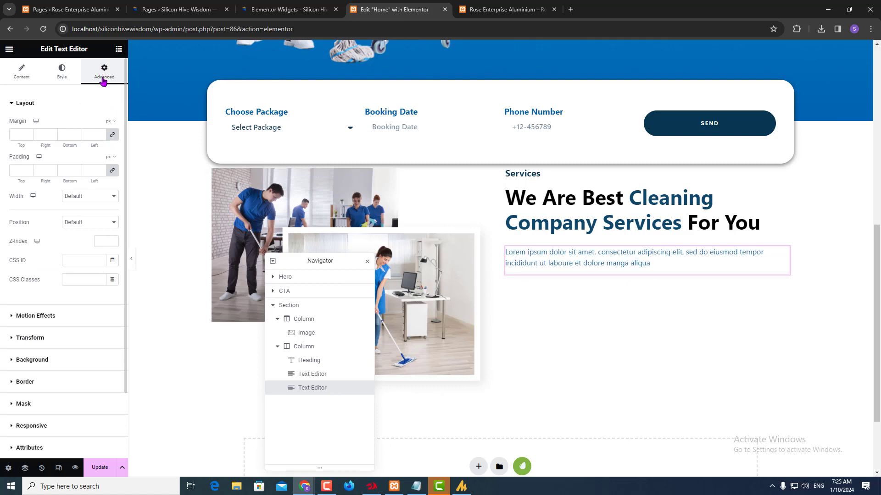
click(111, 171)
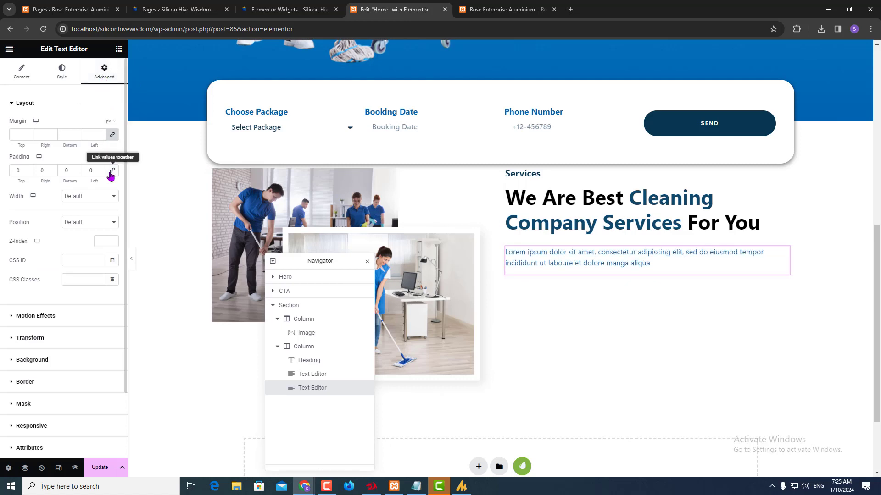
double_click(50, 175)
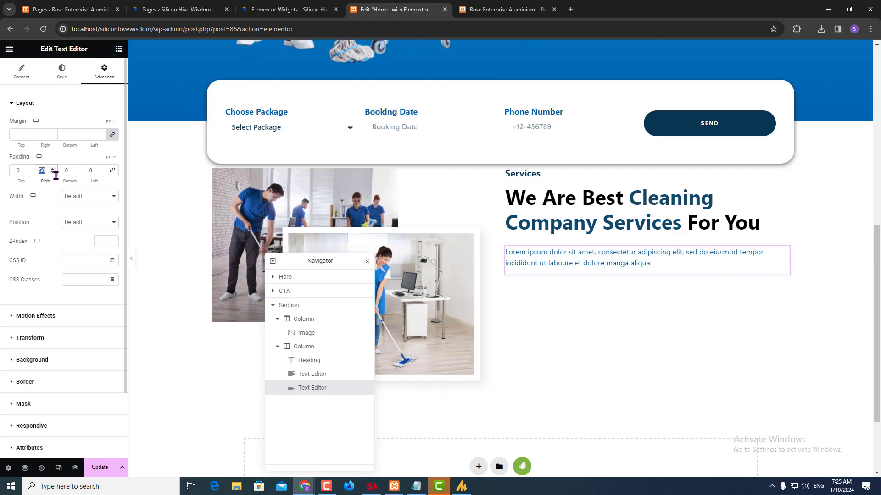
text(10)
key(BackSpace)
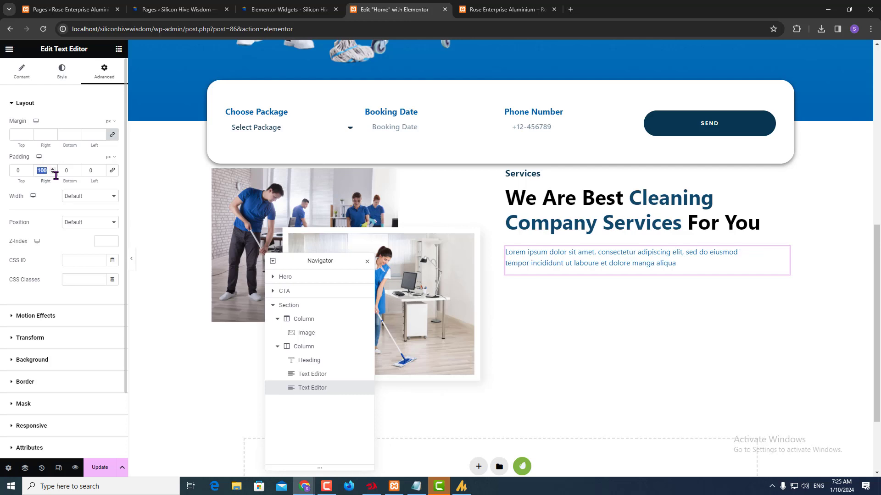
text(50)
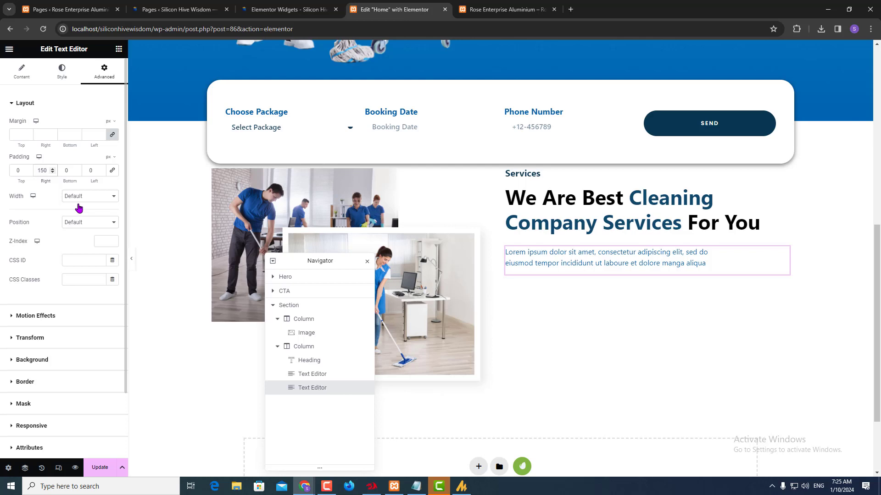
- Check the paragraph's typography in Figma and set its font size in Elementor to 16 px
click(22, 79)
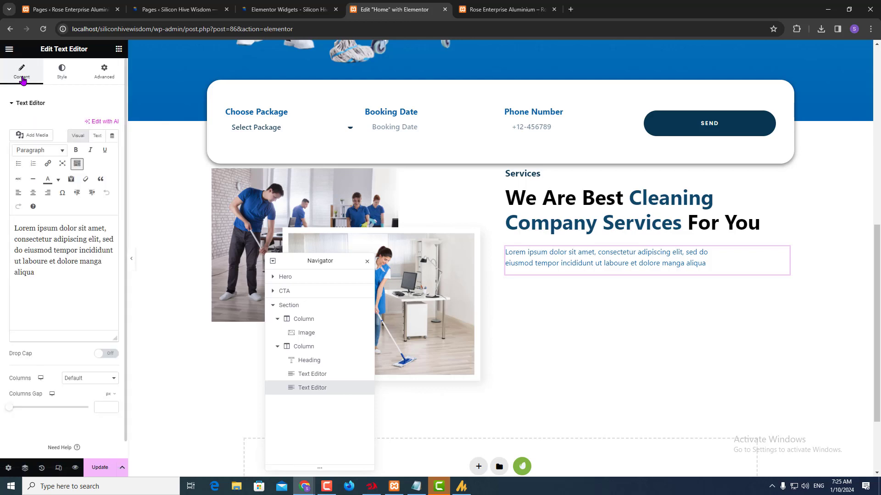
key(alt+Tab)
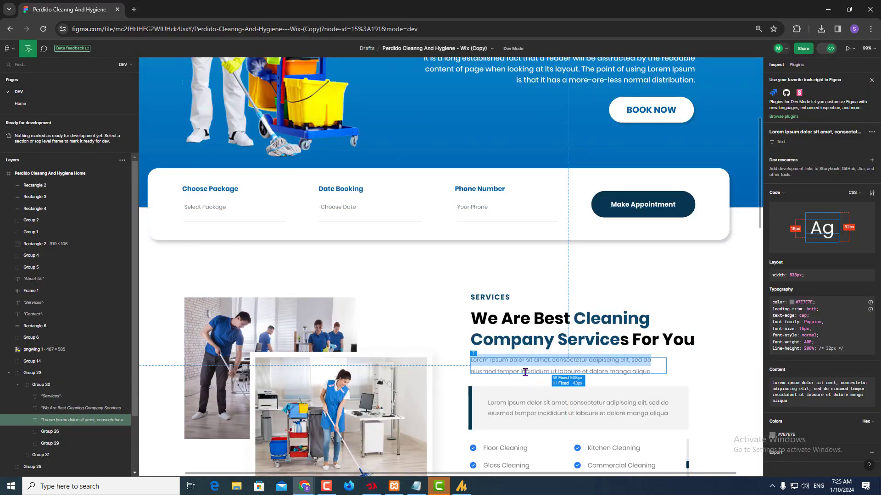
key(alt+Tab)
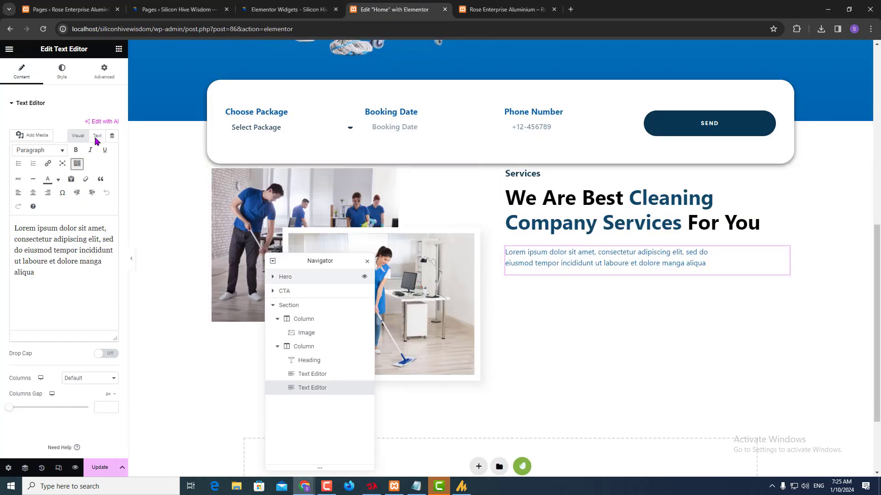
click(54, 74)
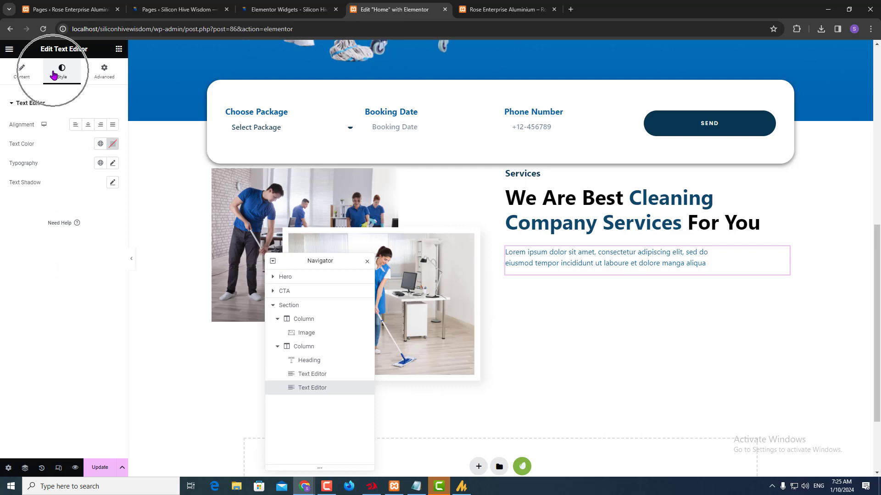
click(113, 166)
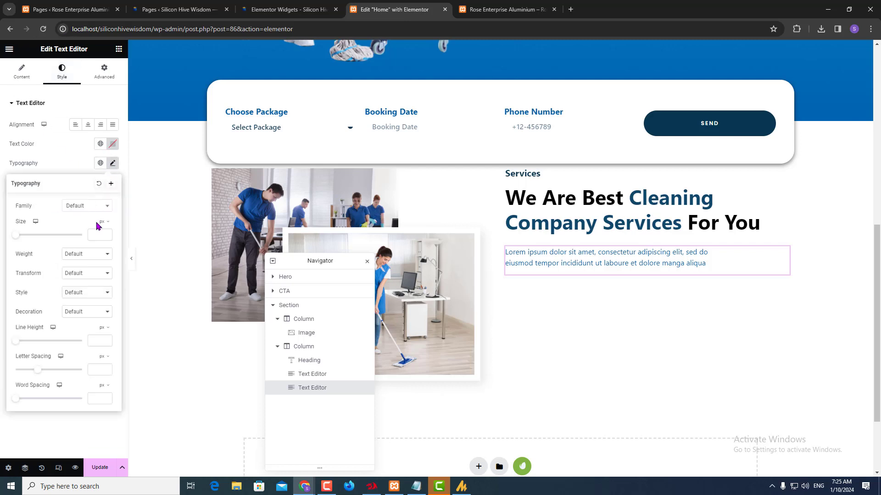
click(95, 234)
text(16)
- Check the paragraph's color in Figma and set its text color in Elementor to the global color Netral
click(100, 143)
click(37, 248)
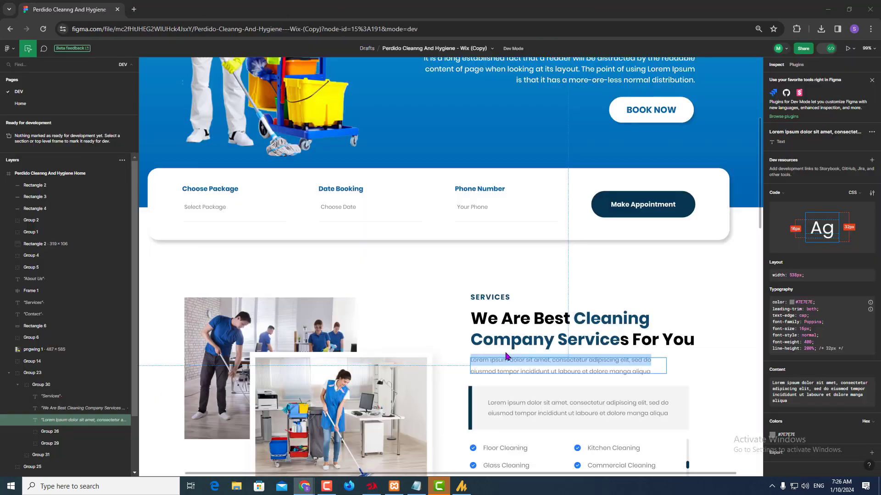
key(alt+Tab)
key(alt+Tab)
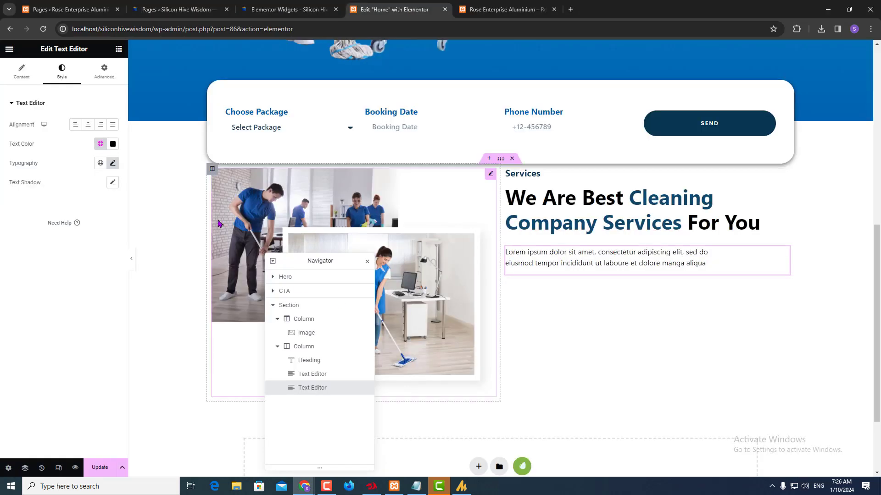
click(99, 144)
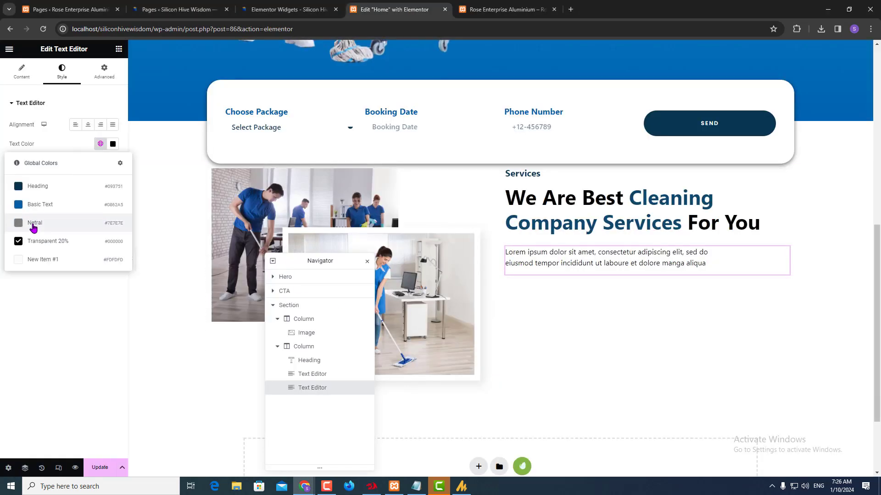
click(31, 224)
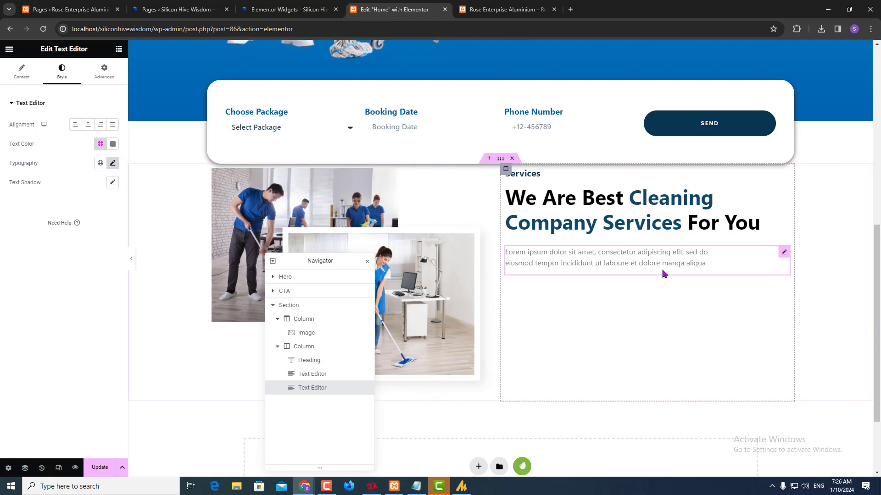
- Switch to Figma and copy the content of the Lorem ipsum paragraph inside the gray box of the services section
key(alt+Tab)
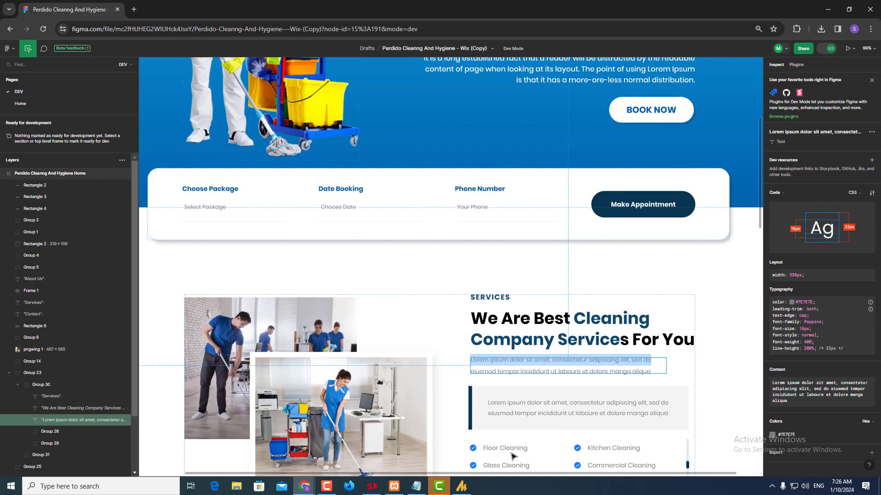
scroll(533, 440, down, 2)
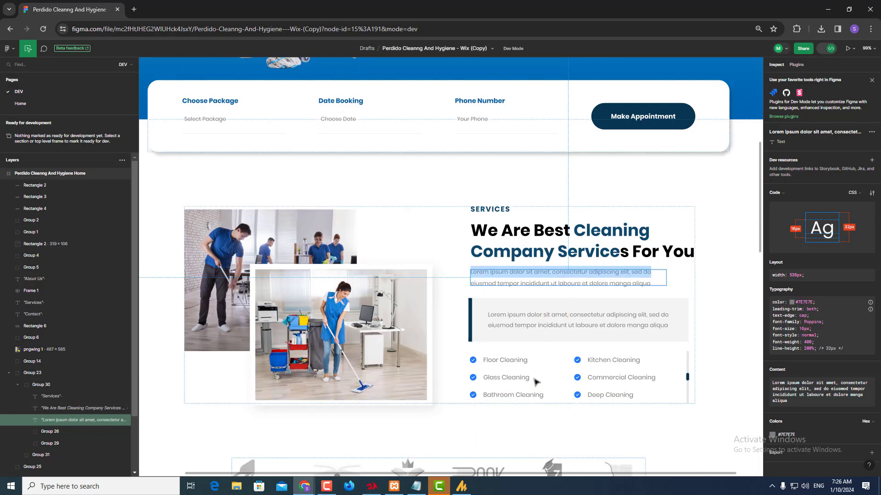
click(541, 319)
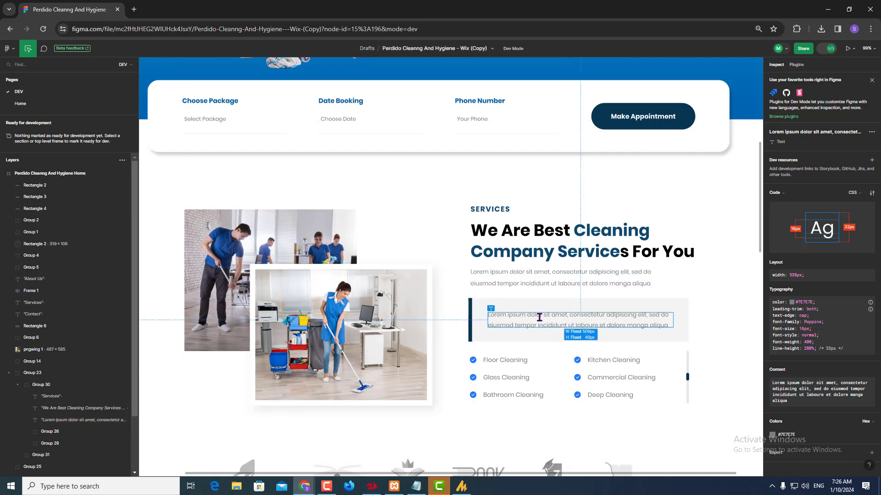
double_click(537, 316)
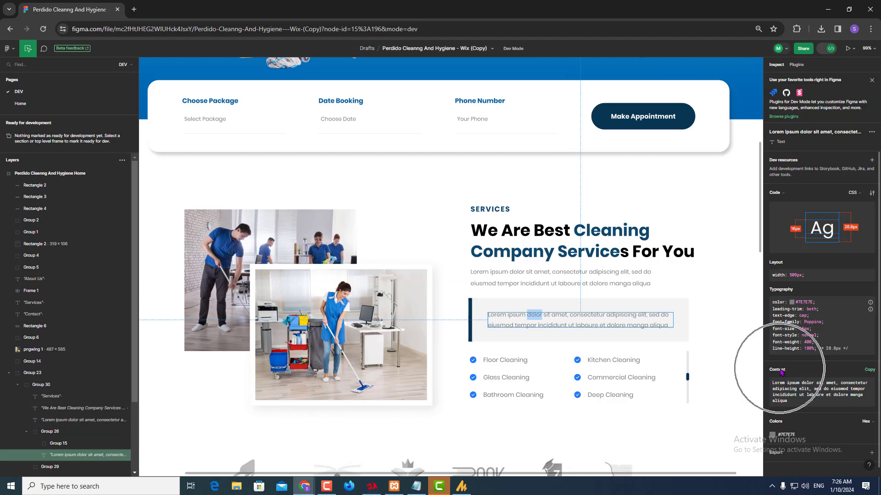
click(869, 370)
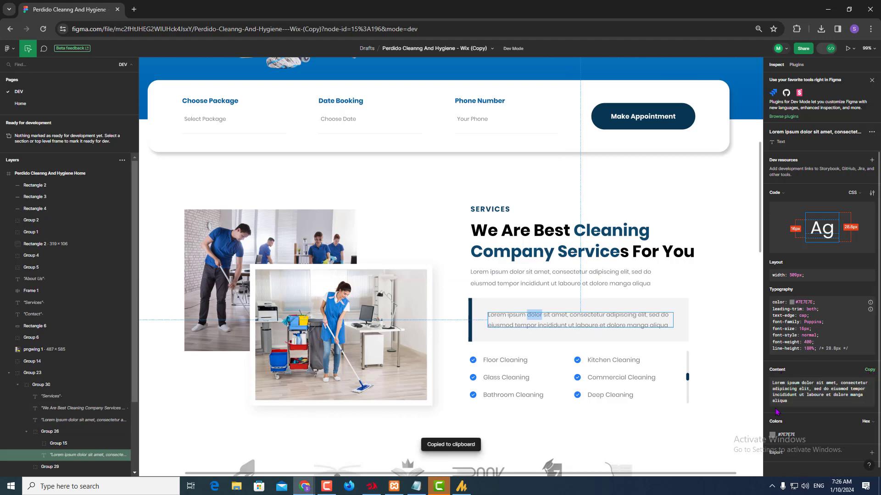
- Return to Elementor and duplicate the gray paragraph below the services headline
key(alt+Tab)
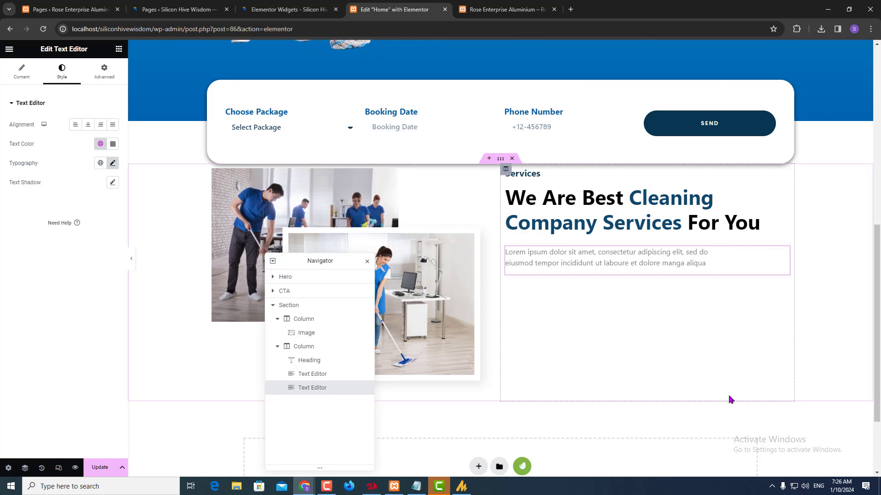
right_click(599, 258)
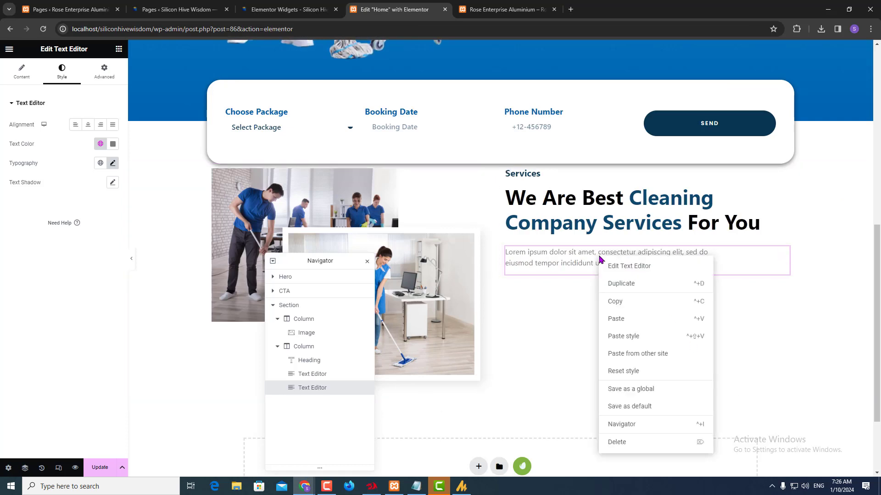
click(615, 285)
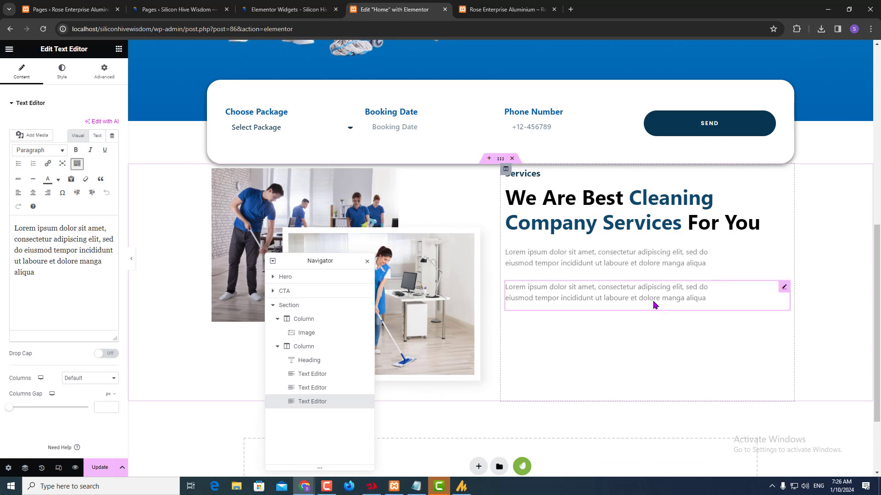
- Give the duplicated paragraph in the services column a solid border in the global color Heading
click(62, 72)
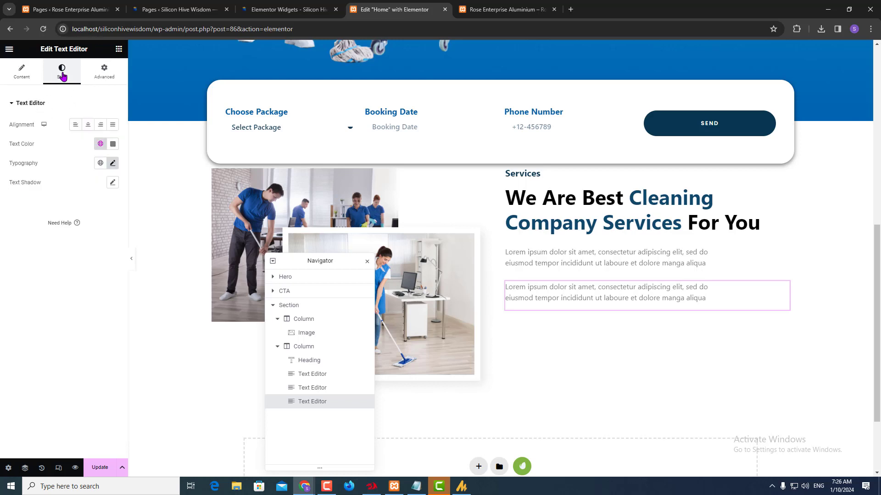
click(105, 74)
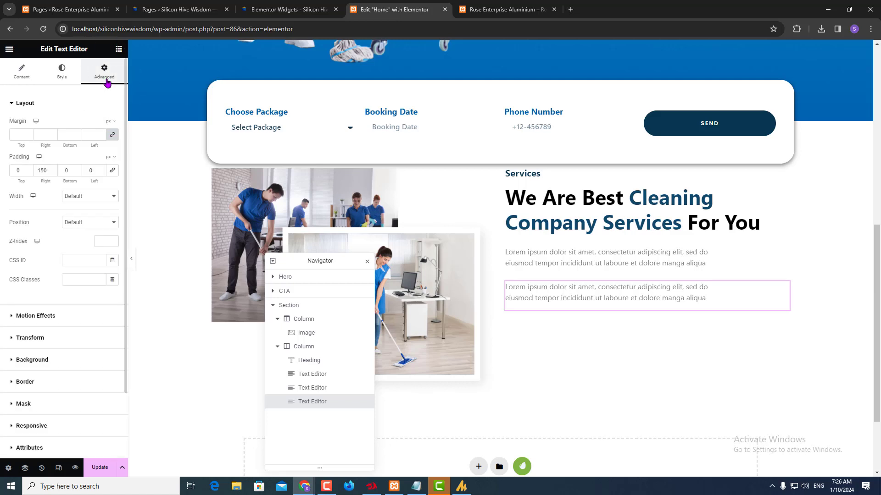
click(22, 388)
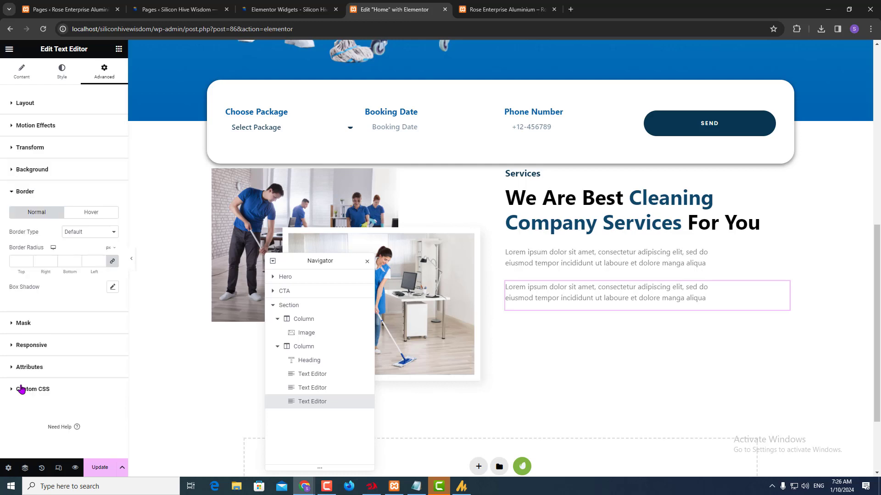
click(77, 232)
click(79, 256)
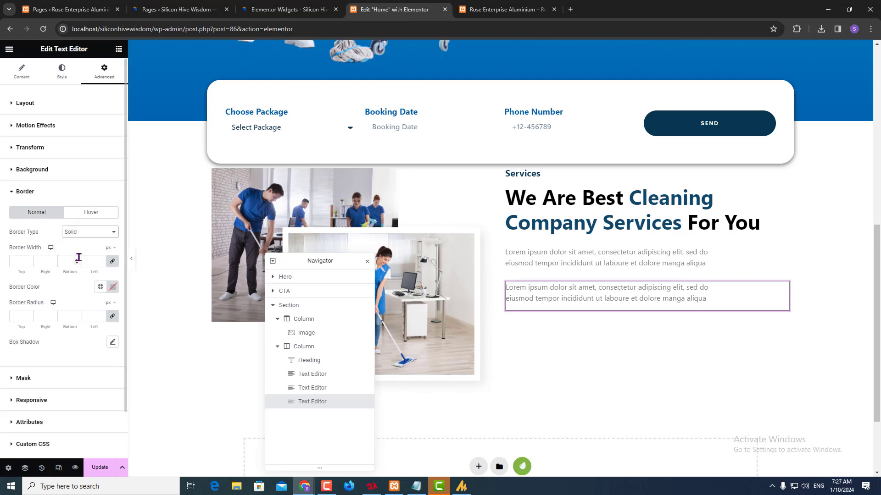
click(100, 287)
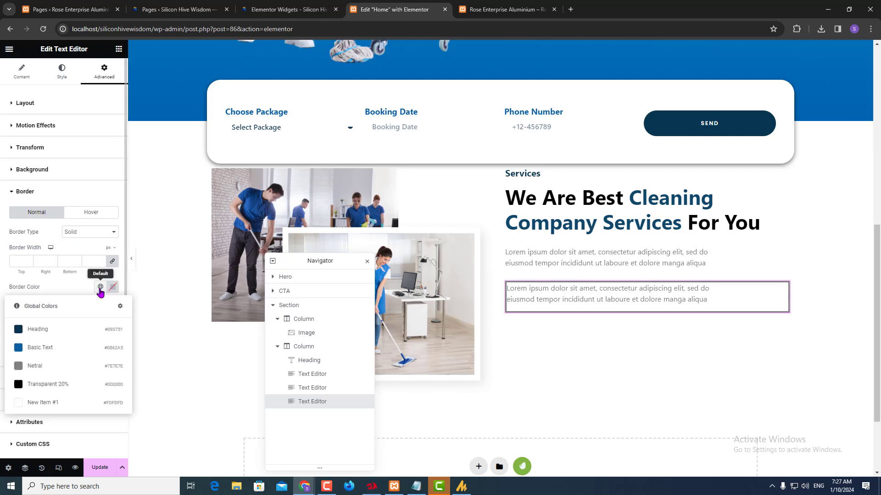
click(50, 333)
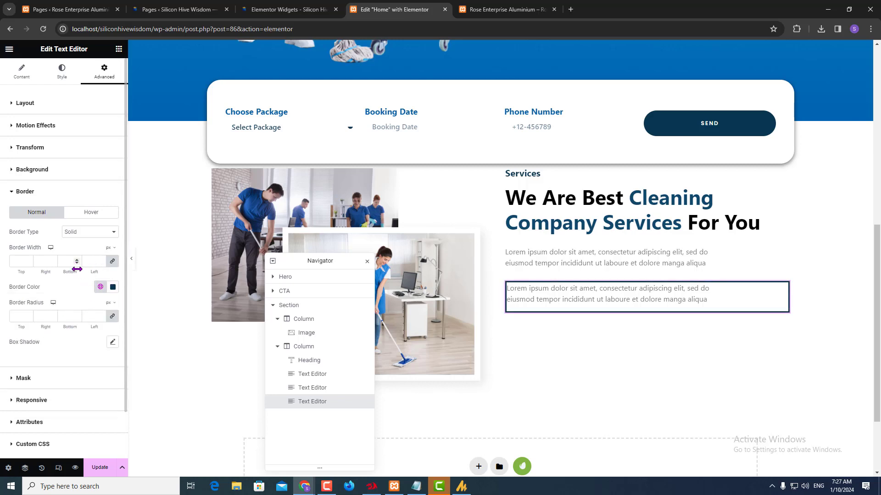
- Unlink the paragraph's border widths and check the width of the dark vertical bar in the Figma design
click(113, 264)
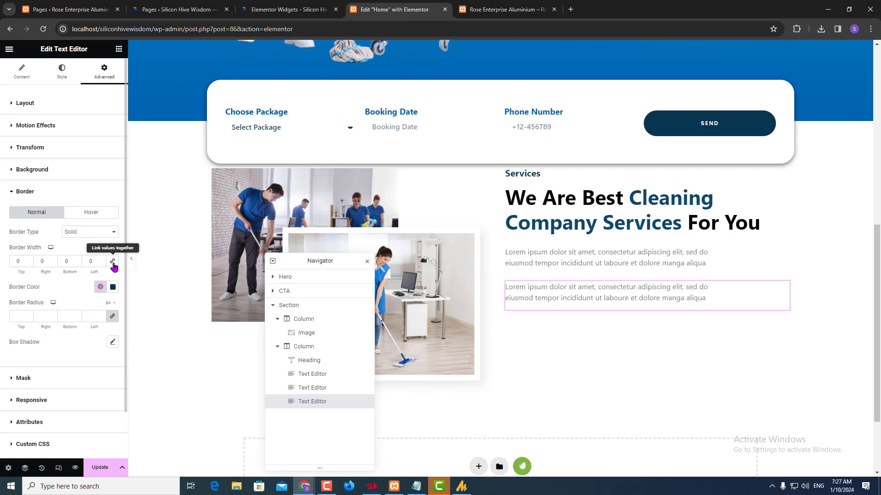
double_click(19, 261)
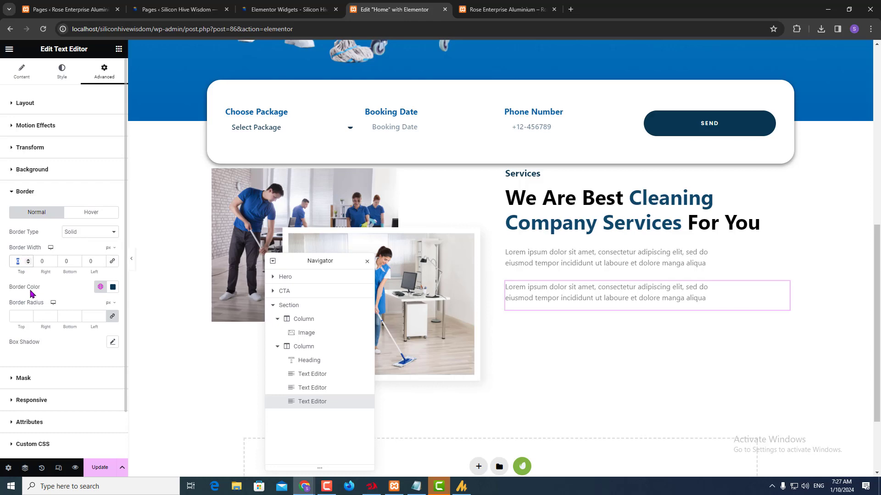
key(alt+Tab)
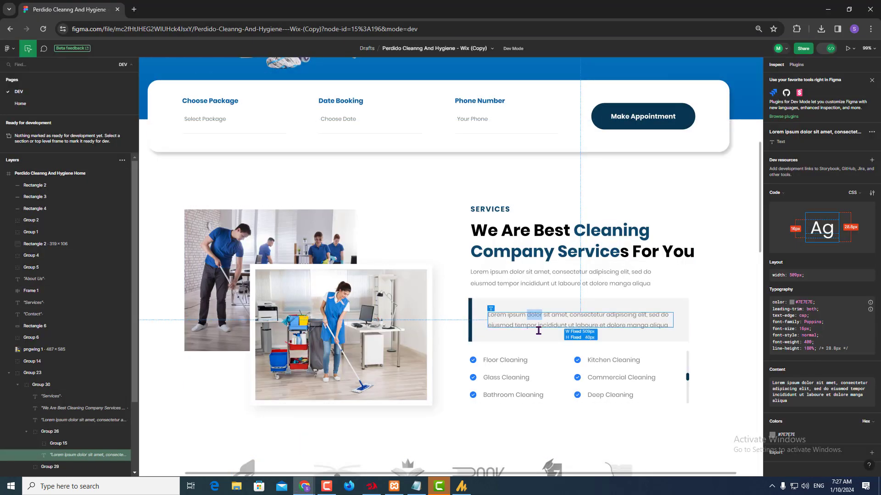
click(470, 329)
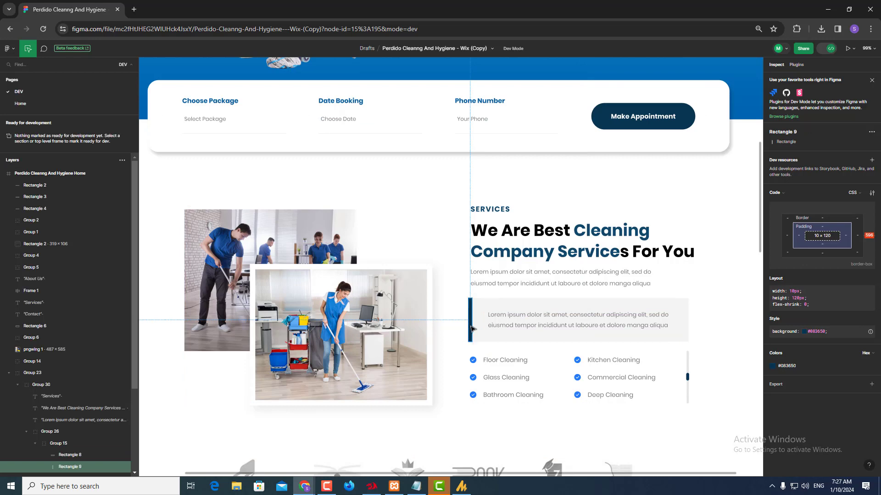
key(alt+Tab)
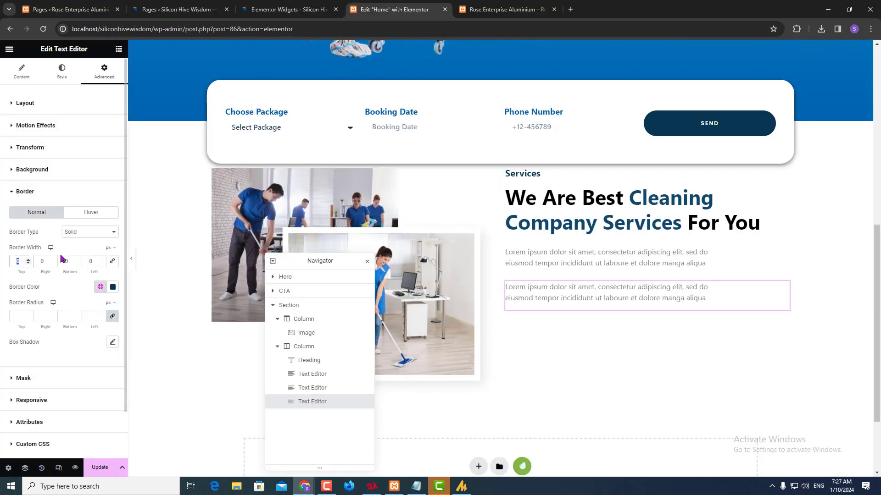
text(10)
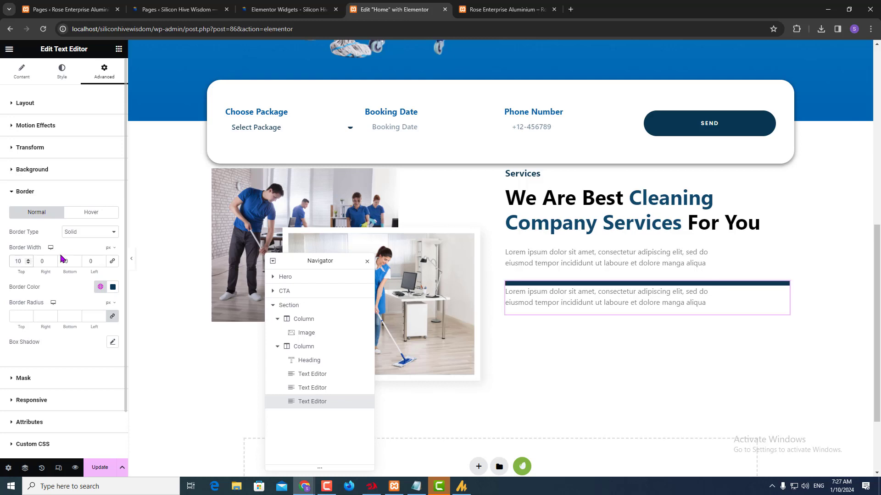
double_click(15, 264)
text(8)
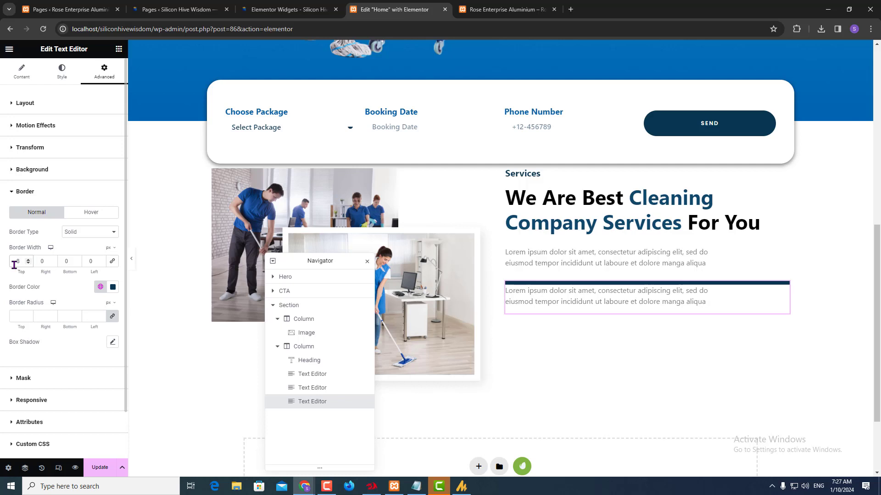
double_click(15, 263)
text(0)
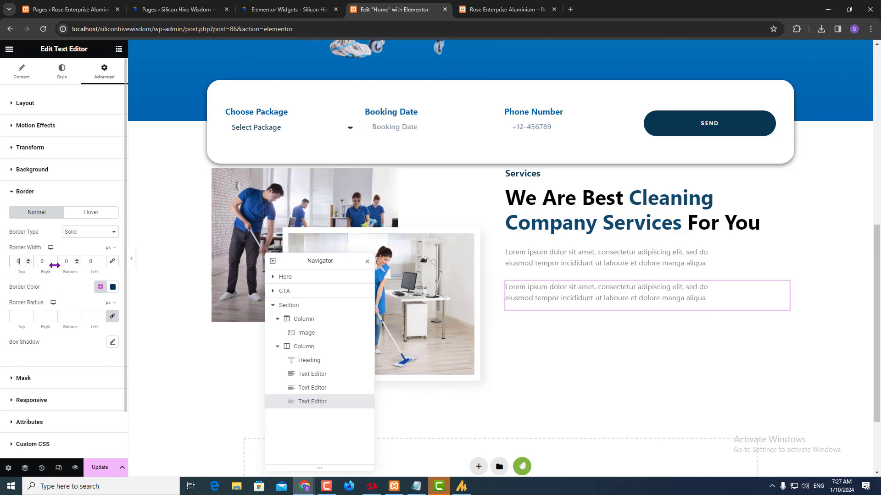
- Set the paragraph's left border width to 8 px
double_click(90, 261)
text(8)
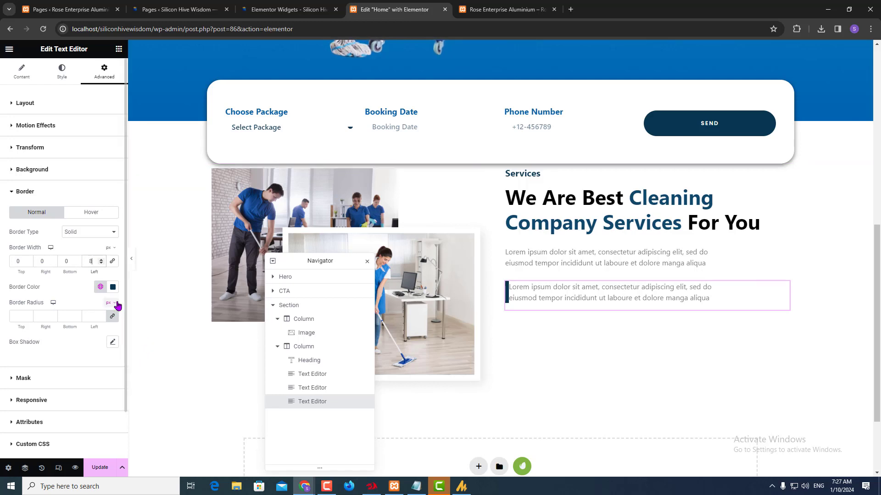
- Switch to Figma and copy the fill color of the gray box behind the quote paragraph
key(alt+Tab)
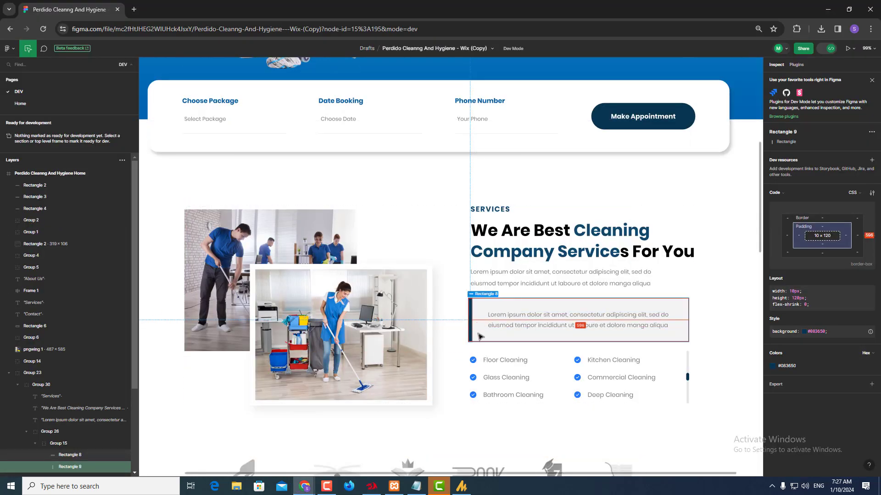
click(493, 340)
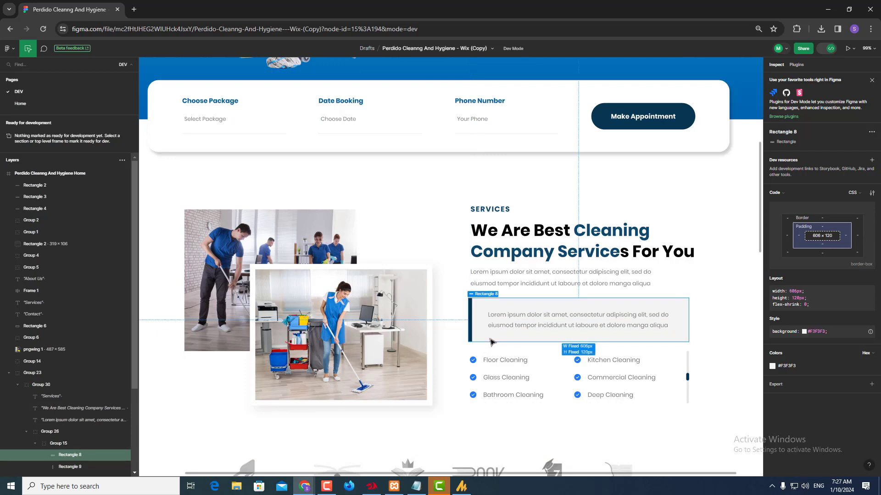
click(791, 371)
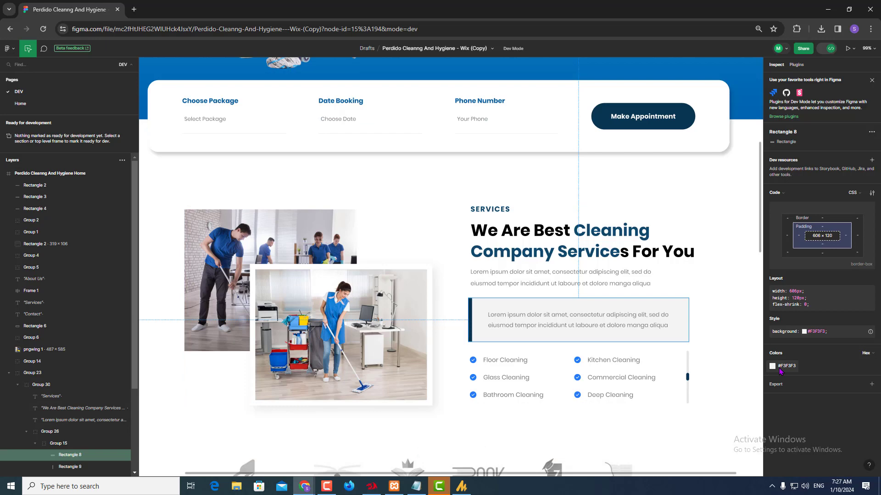
- Return to Elementor and set the bordered paragraph's background to the copied color #F3F3F3
key(alt+Tab)
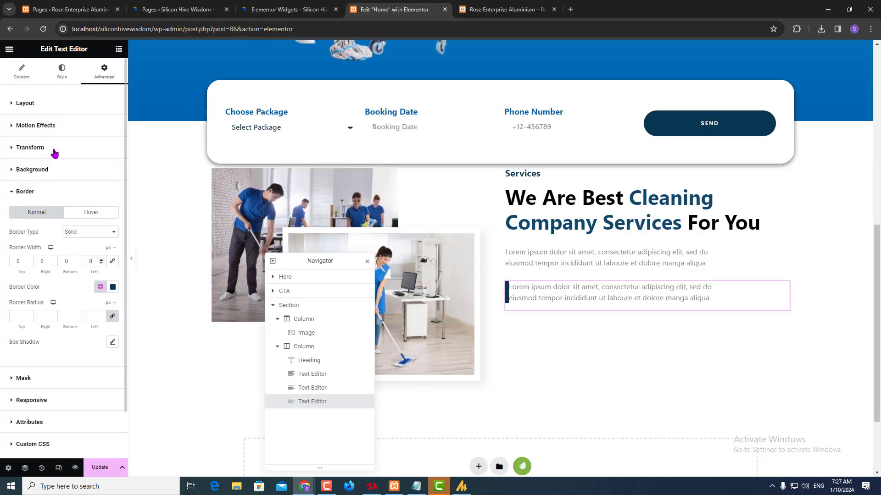
click(68, 80)
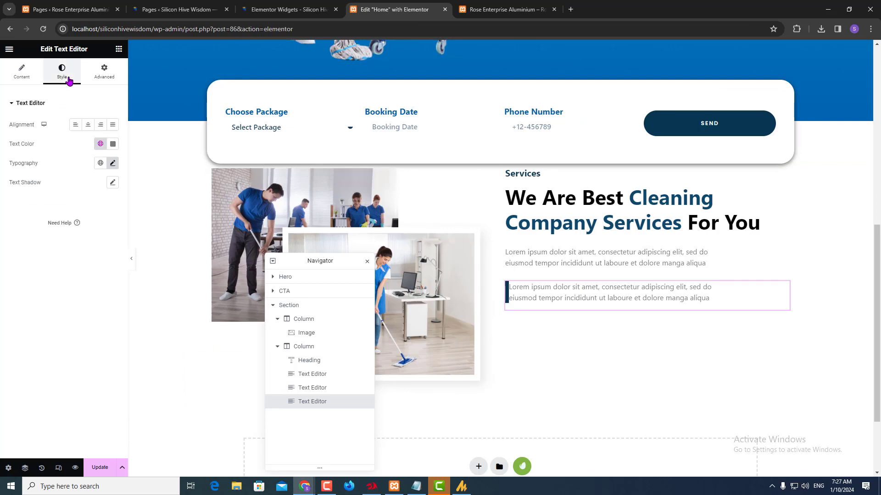
click(104, 75)
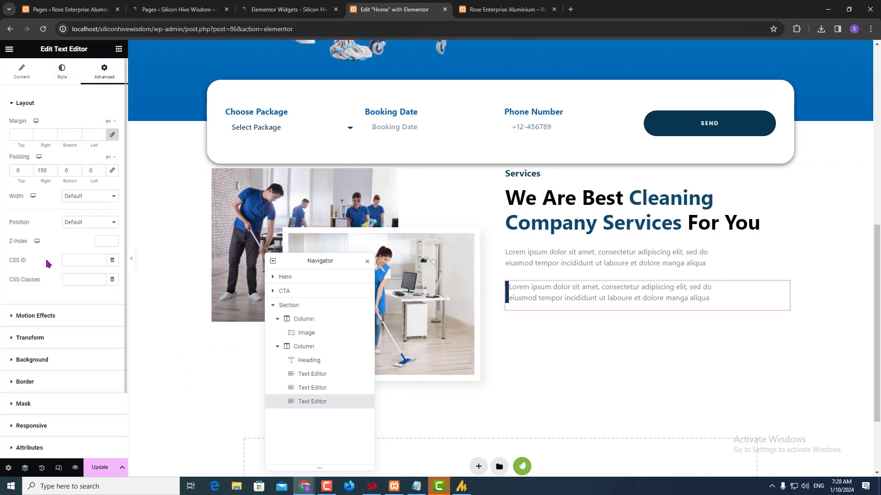
click(27, 362)
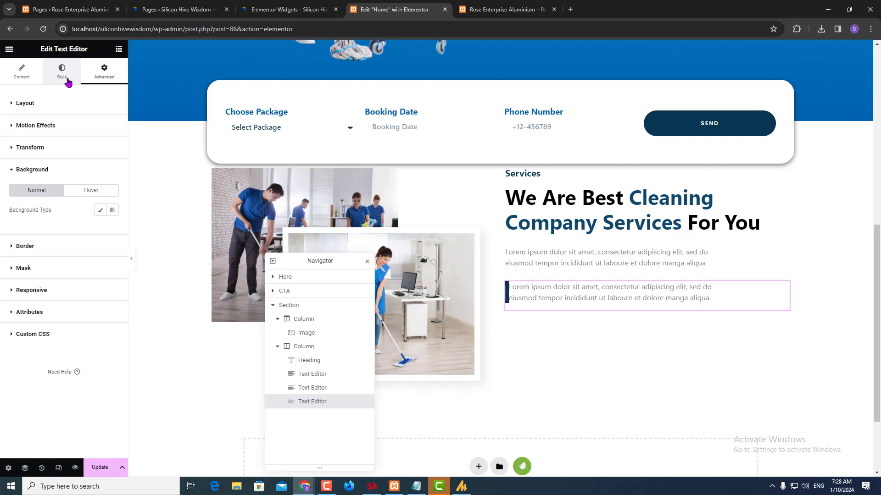
click(100, 213)
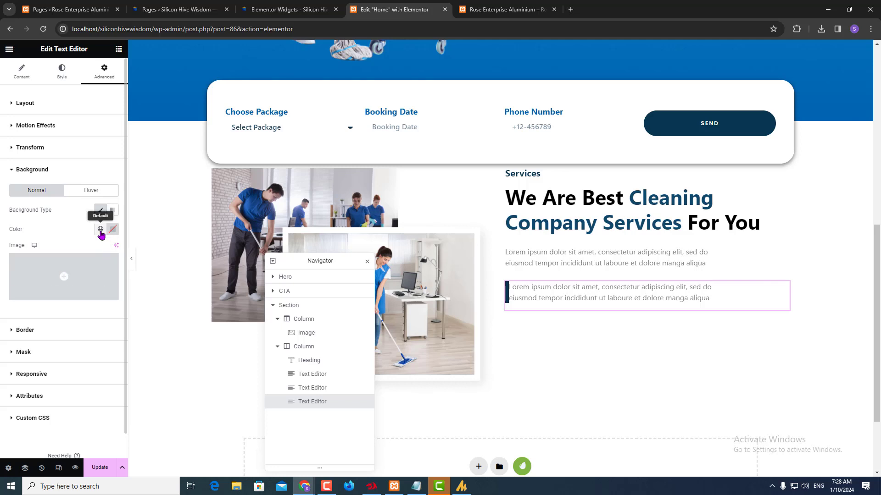
click(100, 230)
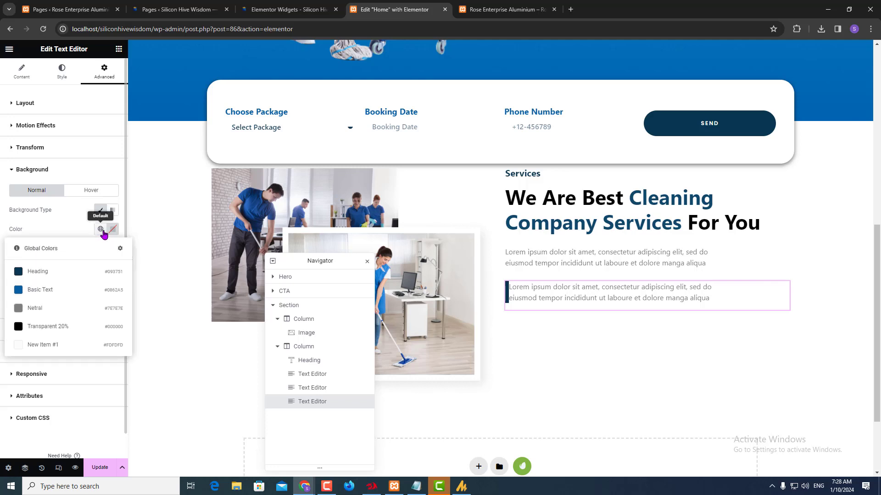
click(113, 230)
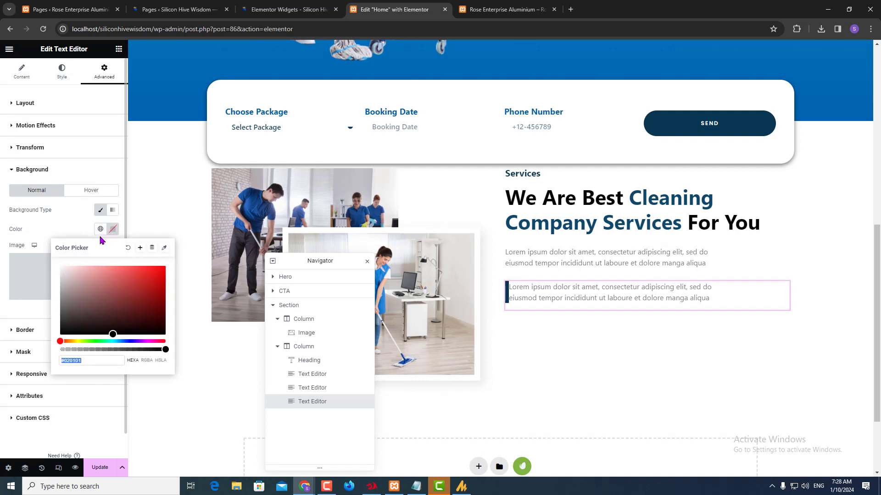
key(ctrl+v)
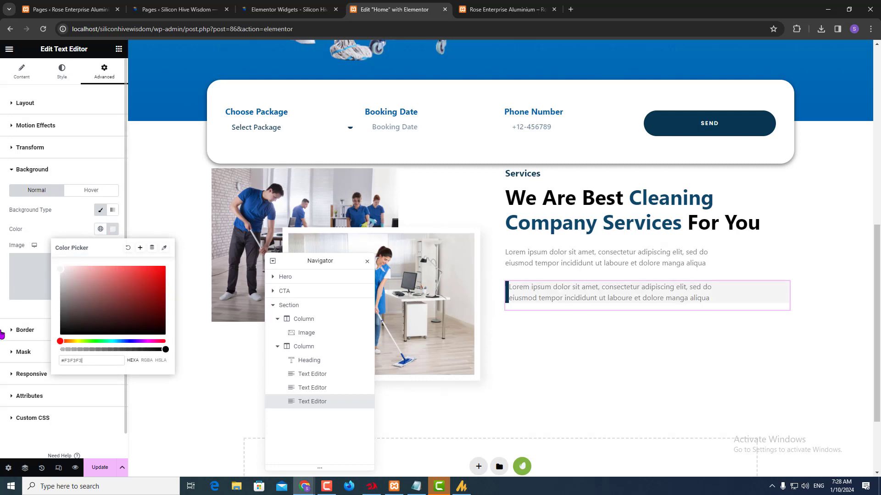
click(1, 313)
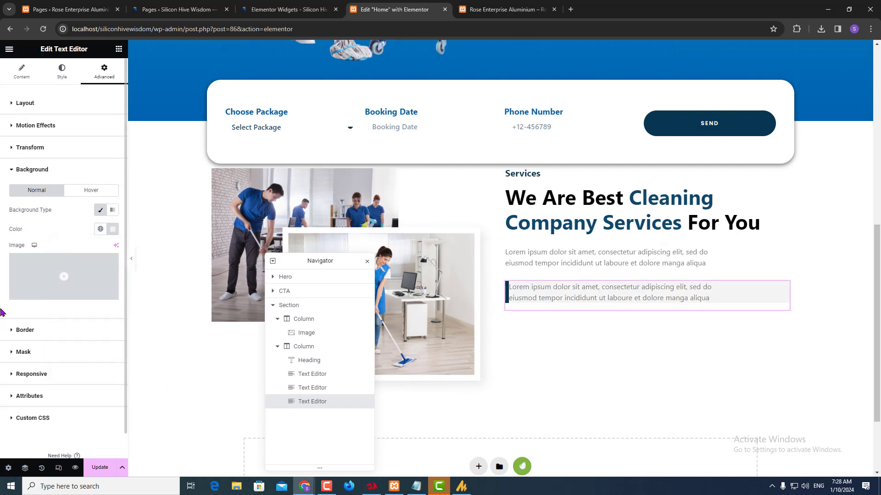
- Check the text's spacing inside the gray box in Figma and set the Elementor paragraph's top and bottom padding to 45 px
key(alt+Tab)
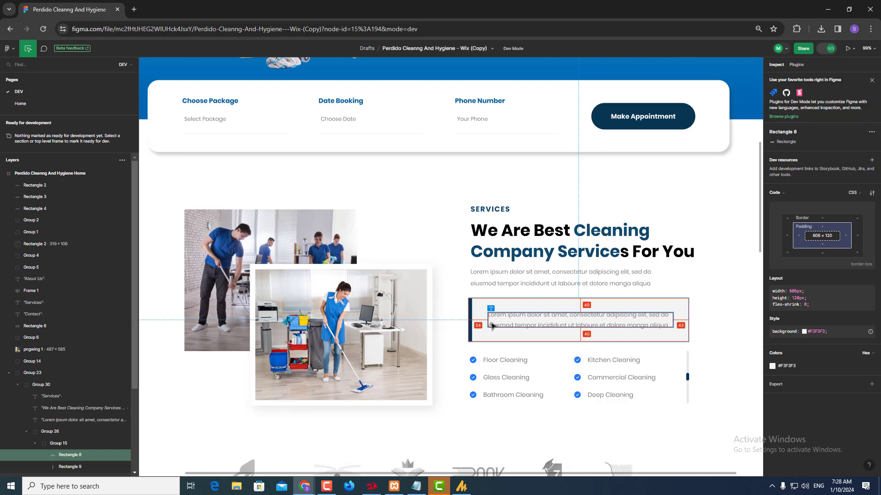
key(alt+Tab)
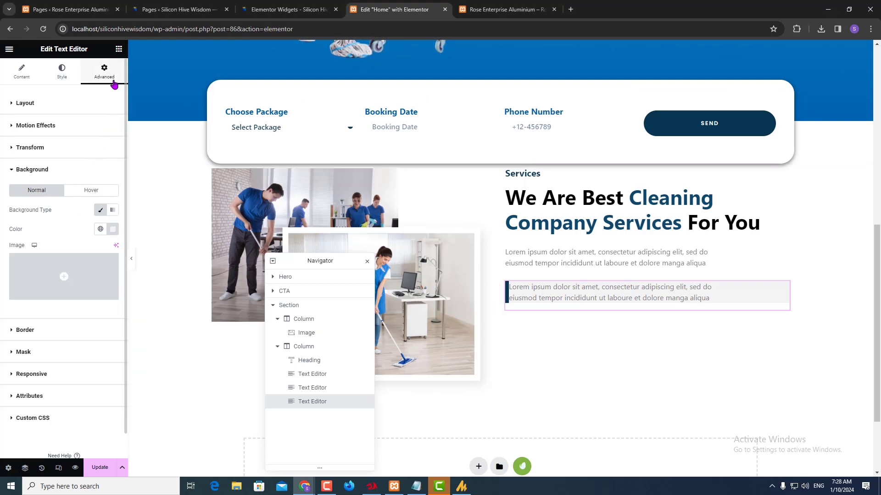
click(72, 105)
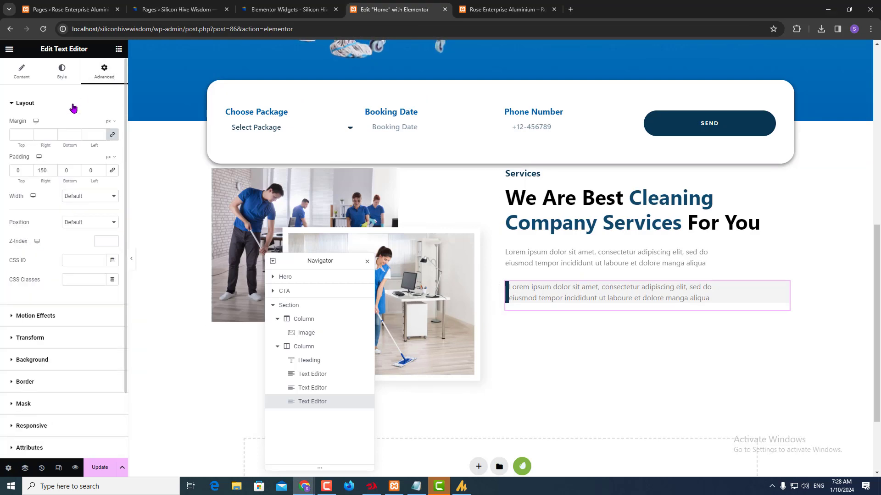
double_click(19, 170)
text(45)
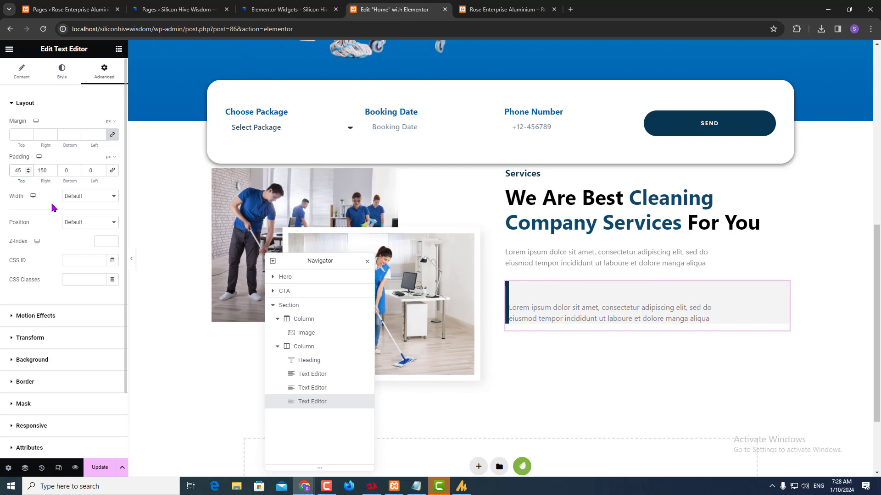
key(Tab)
key(Tab)
text(45)
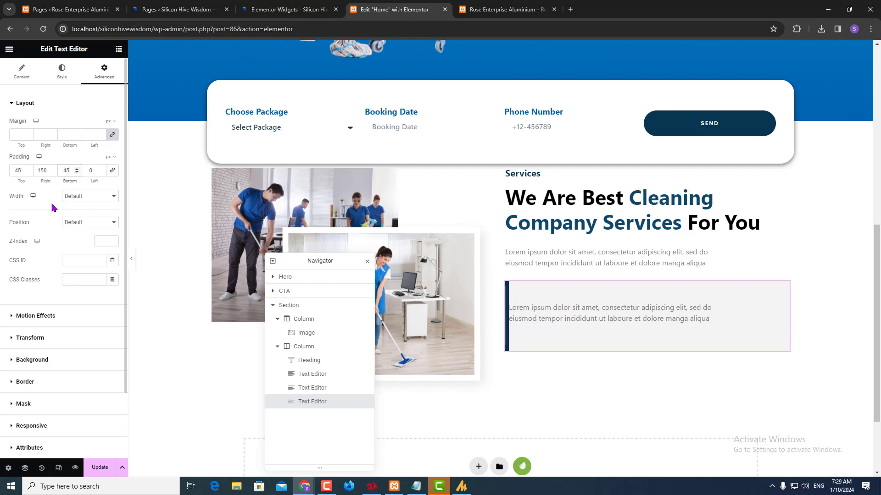
- Try left paddings of 50 px and 15 px on the gray paragraph box, and set it to 20 px
key(Tab)
text(50)
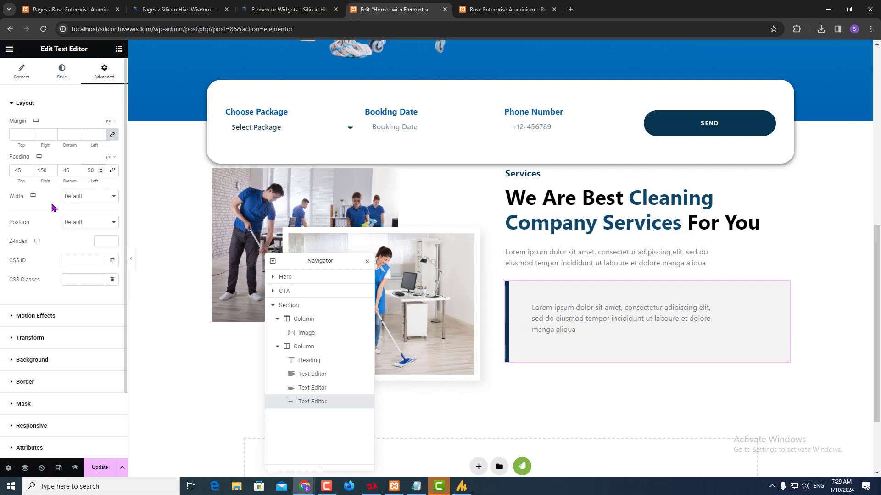
key(BackSpace)
key(BackSpace)
text(15)
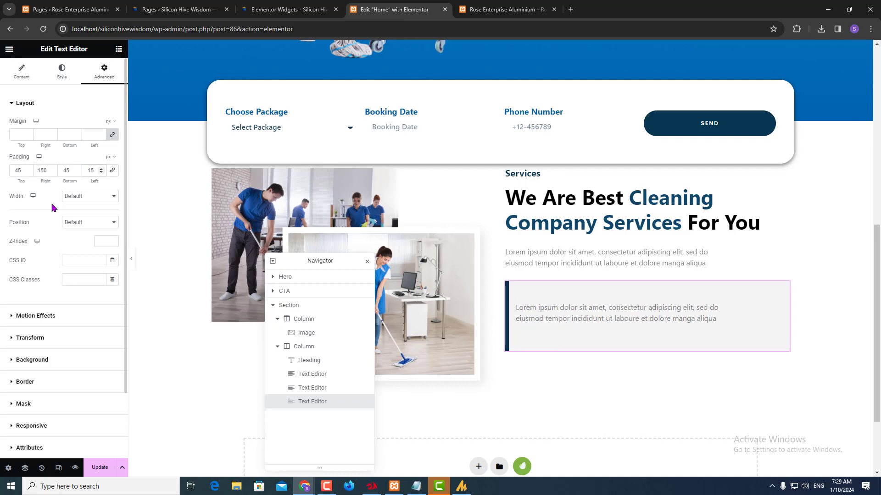
key(ctrl+a)
text(20)
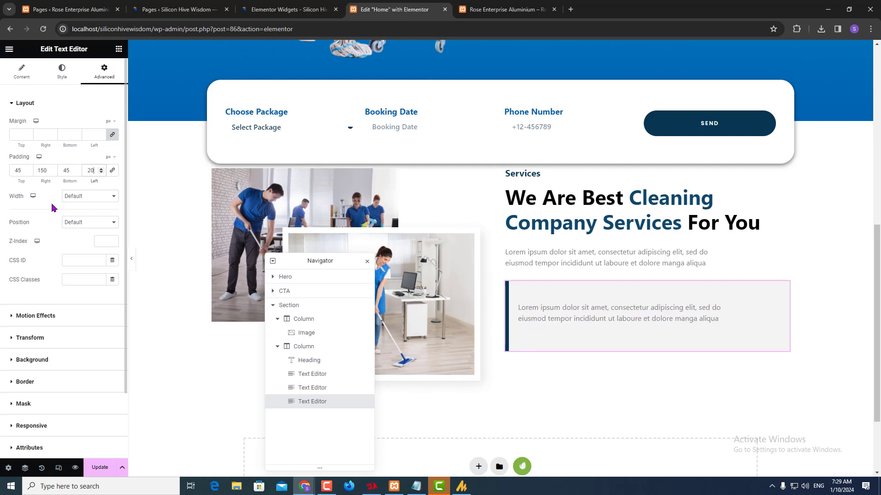
- Try left paddings of 30 px and 40 px on the gray paragraph box, and set it to 50 px
key(BackSpace)
key(BackSpace)
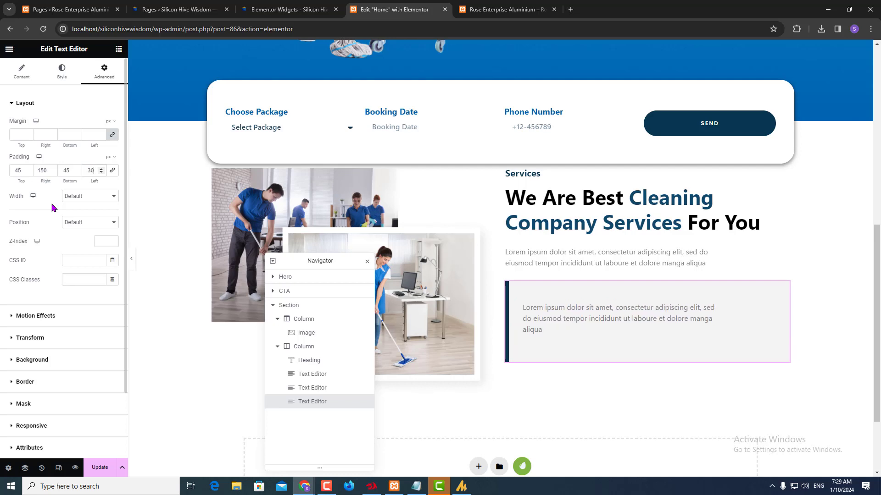
text(40)
key(BackSpace)
key(BackSpace)
text(50)
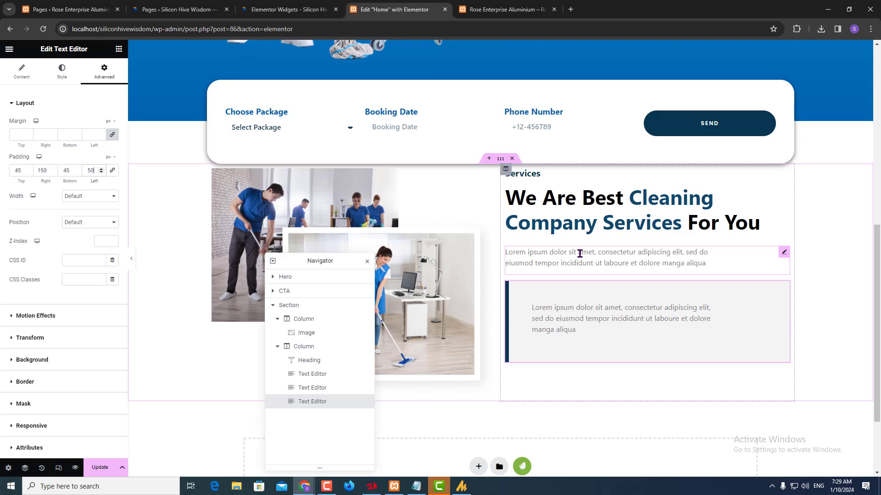
- Set the gray paragraph's right padding to 50 px and compare the spacing with the Figma design
double_click(42, 170)
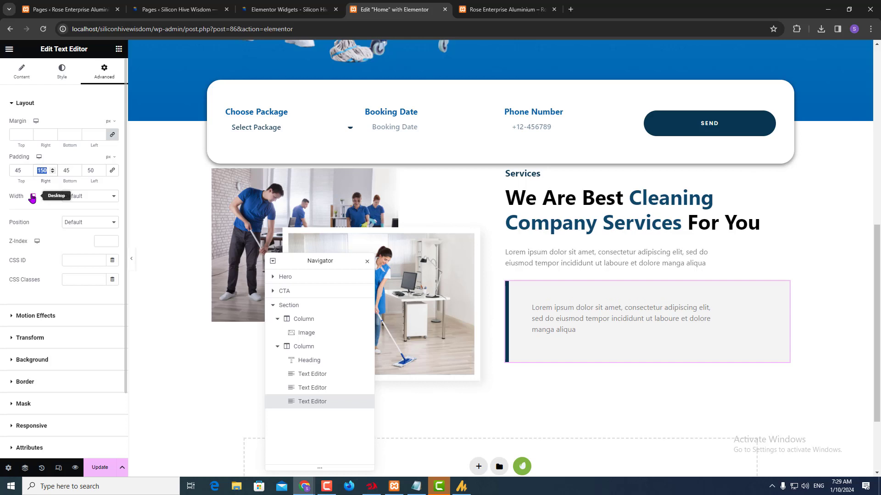
text(50)
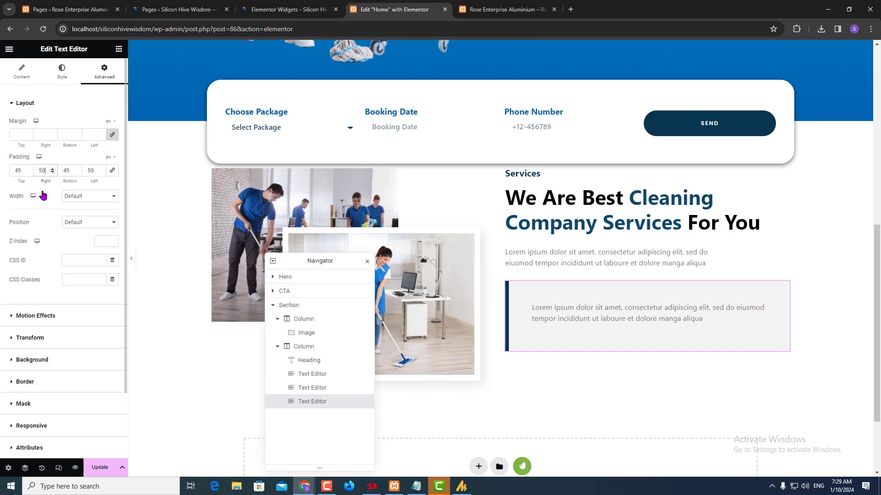
key(alt+Tab)
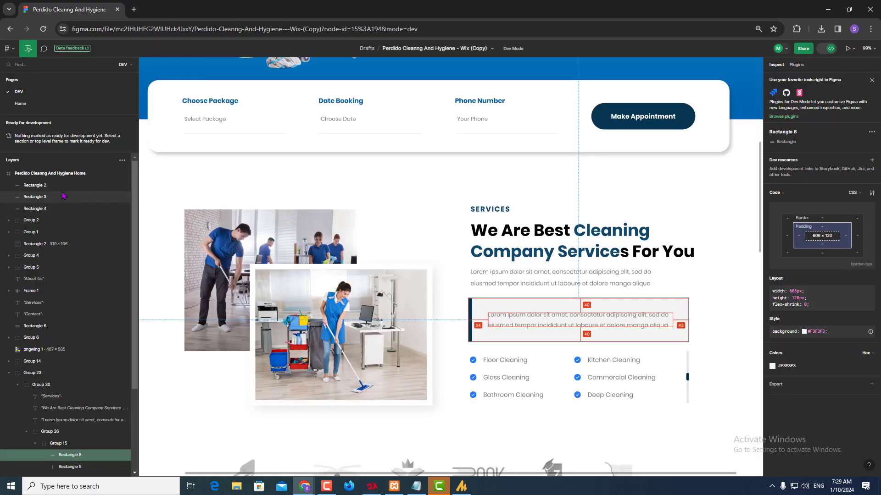
key(alt+Tab)
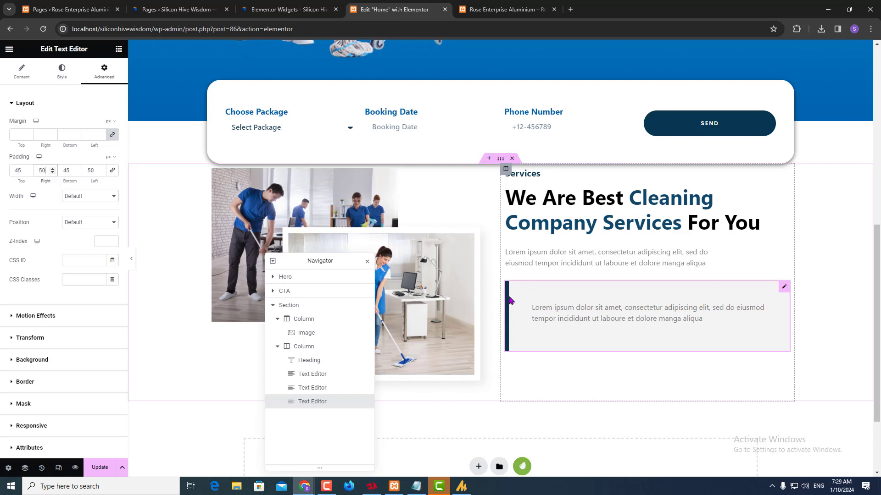
- Try a top padding of 40 px on the gray paragraph, and set its top and bottom padding to 35 px
click(19, 170)
double_click(18, 170)
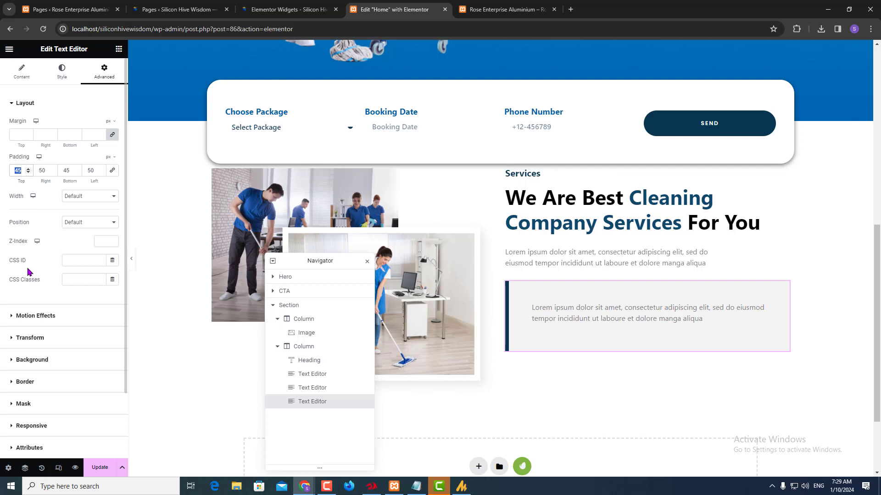
text(40)
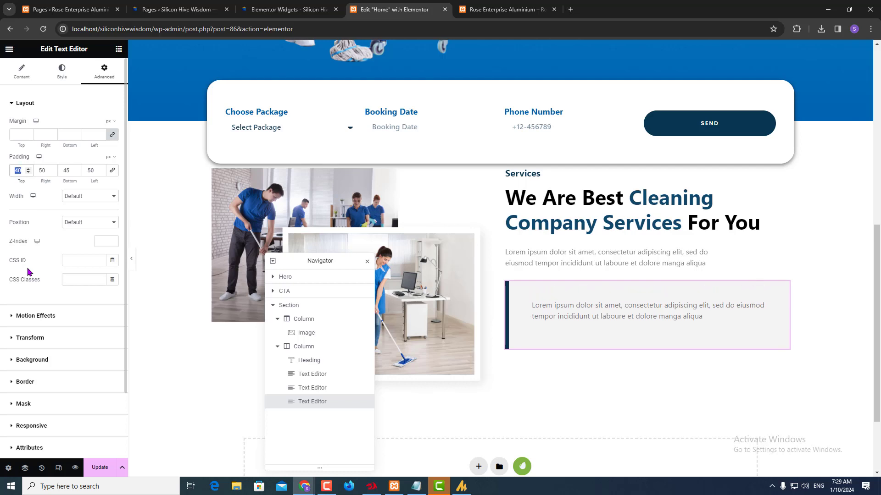
text(35)
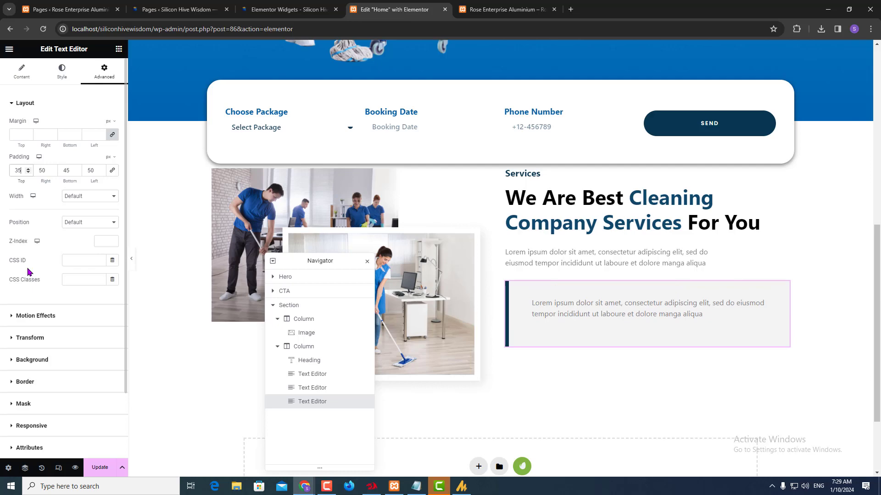
key(Tab)
key(Tab)
text(35)
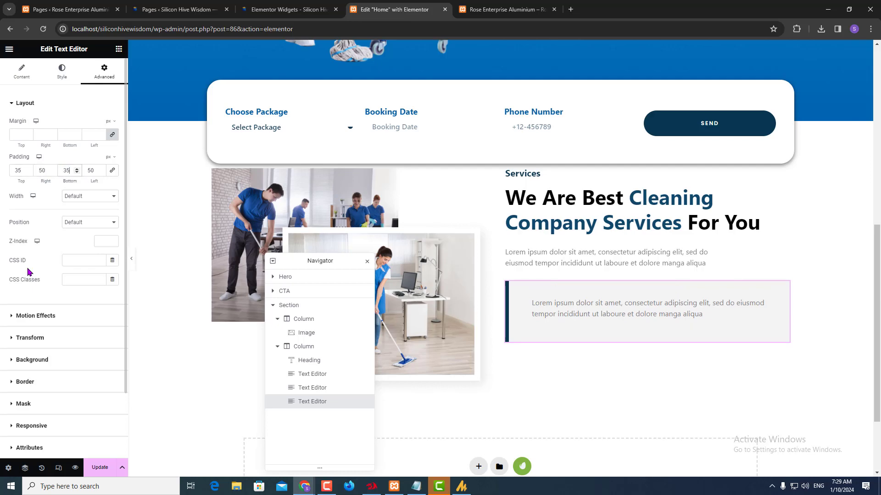
- Check the quote box in Figma again, and set the Elementor paragraph's top padding to 34 px and right padding to 60 px
key(alt+Tab)
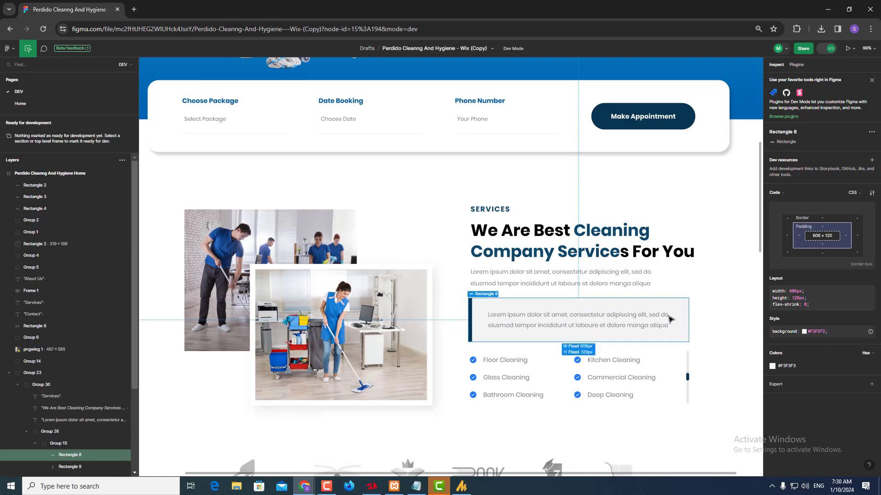
key(alt+Tab)
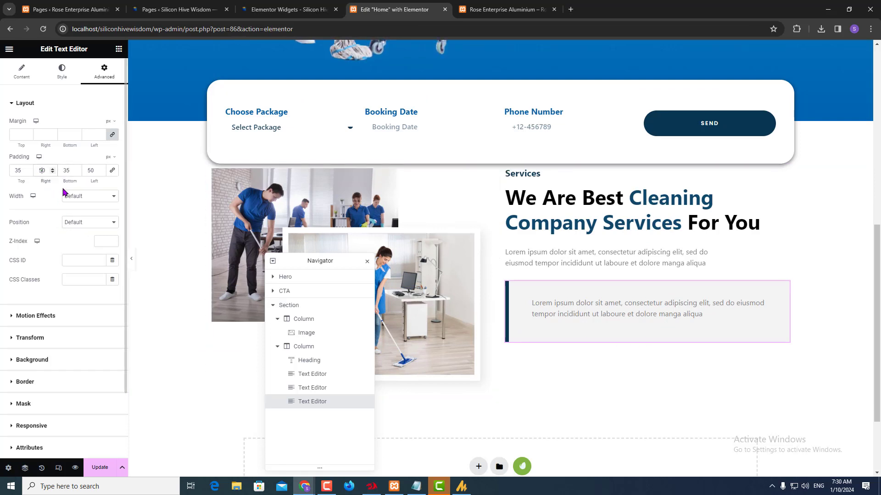
click(29, 172)
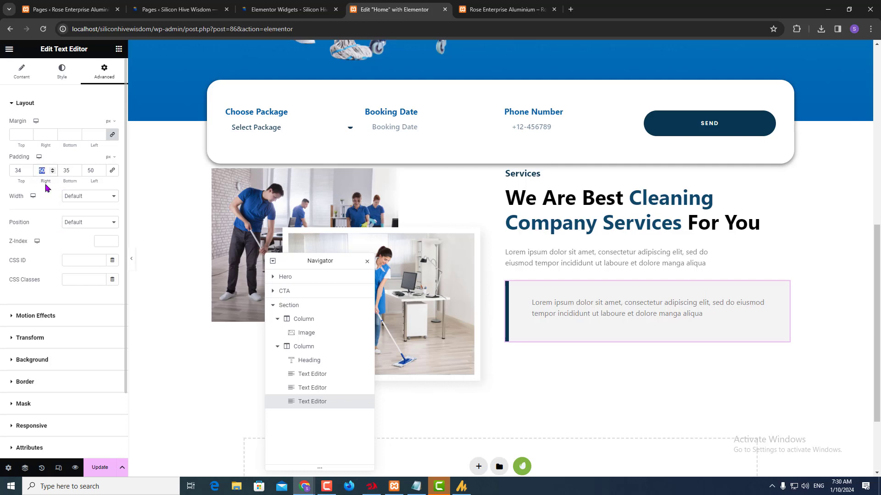
text(60)
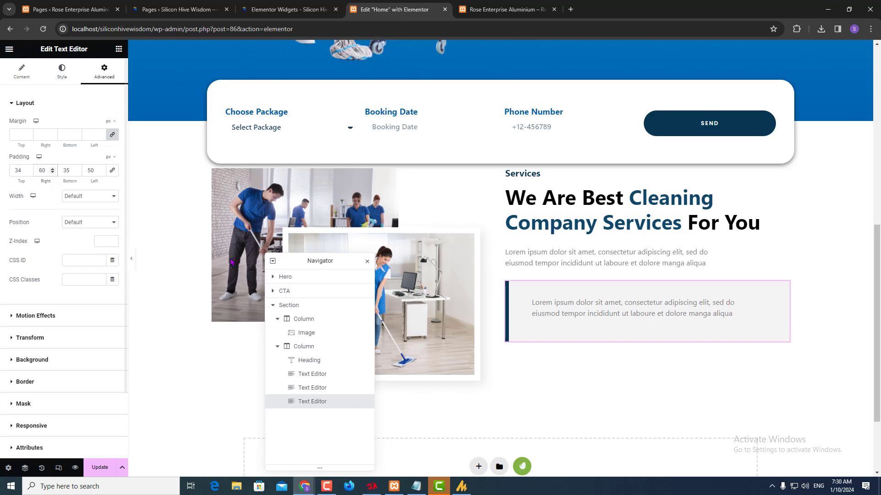
- Review the two-column services checklist below the gray box in Figma, and return to Elementor and move the Navigator off the overlapping photo
key(alt+Tab)
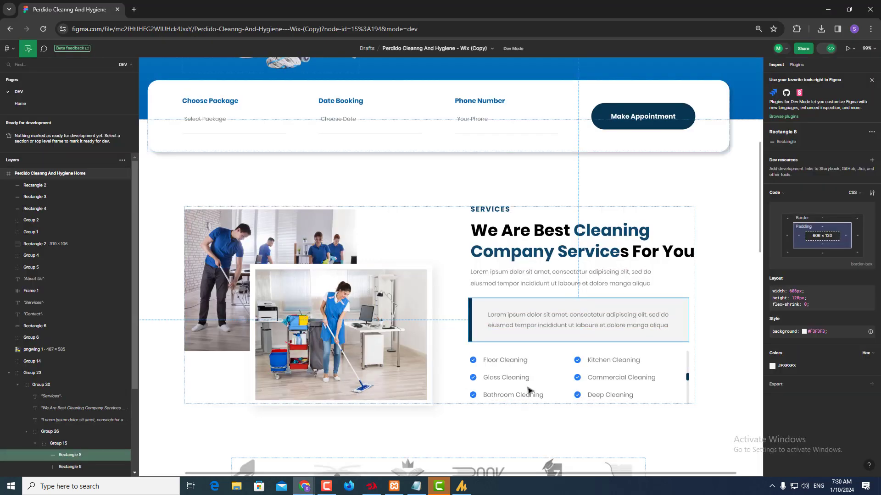
scroll(505, 390, down, 2)
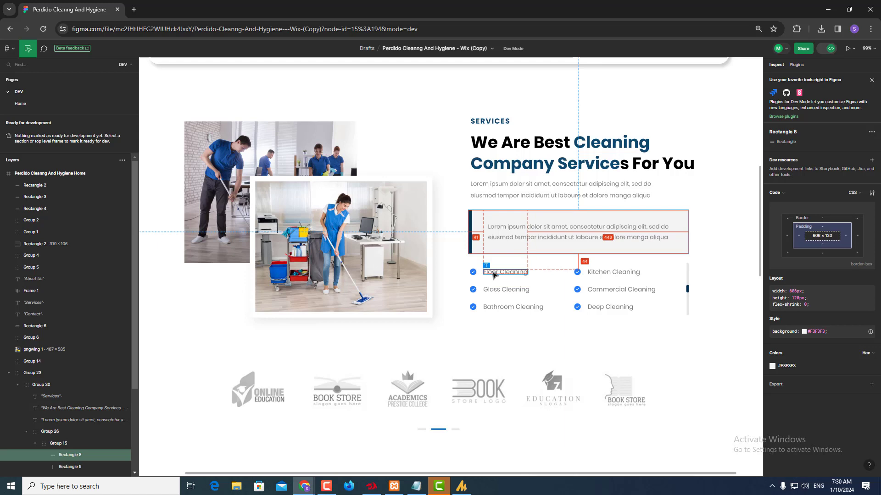
key(alt+Tab)
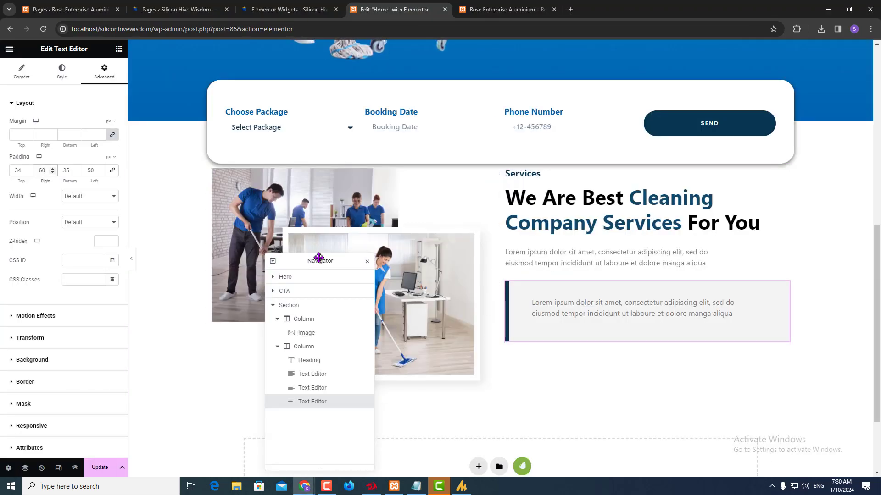
drag(331, 261, 251, 266)
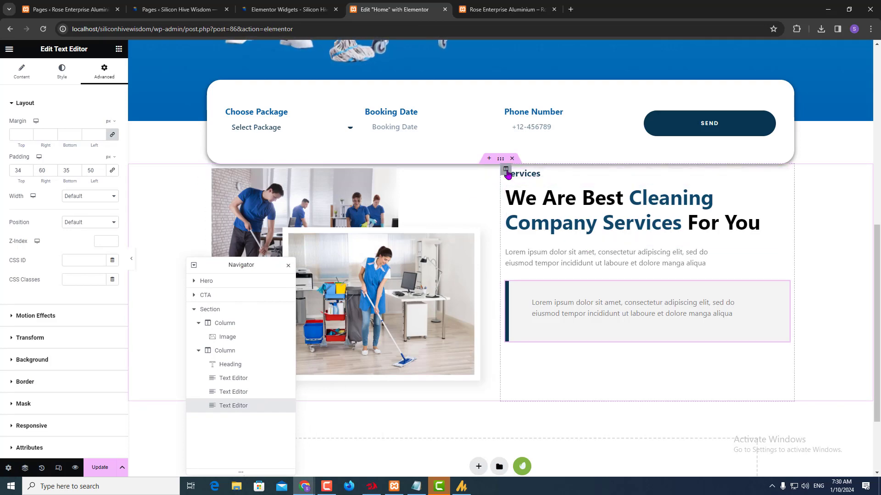
- Duplicate the services text column and delete the copy
right_click(507, 172)
click(527, 204)
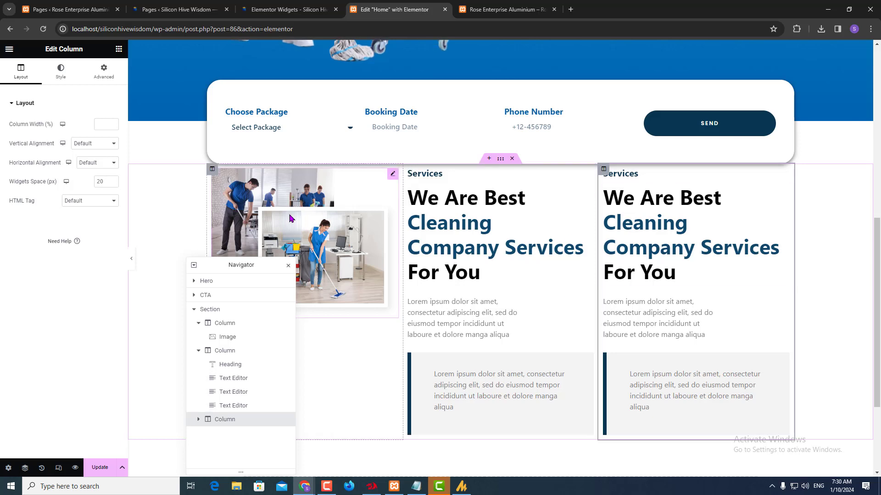
right_click(604, 171)
click(622, 339)
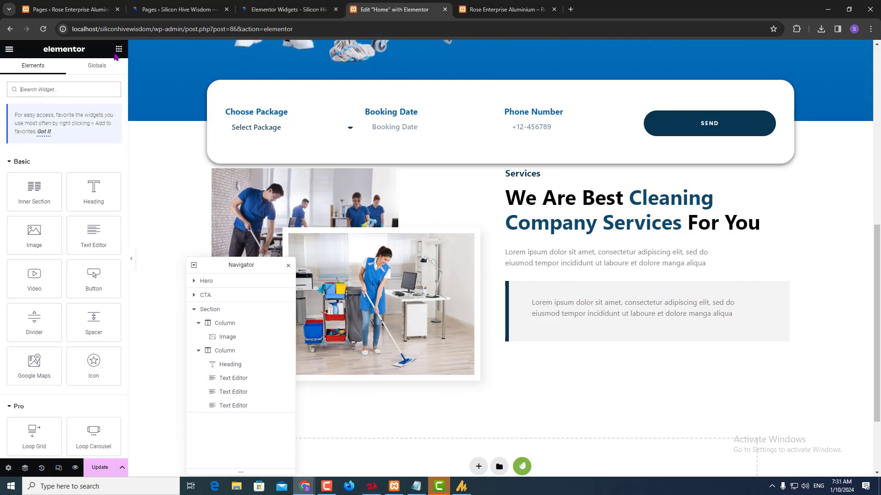
- Add an Inner Section below the gray paragraph in the services text column
click(33, 92)
text(inn)
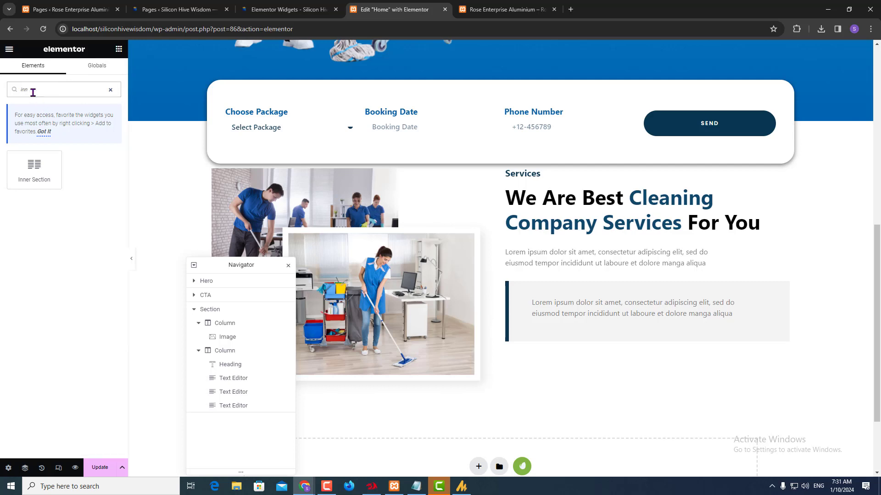
drag(33, 171, 573, 346)
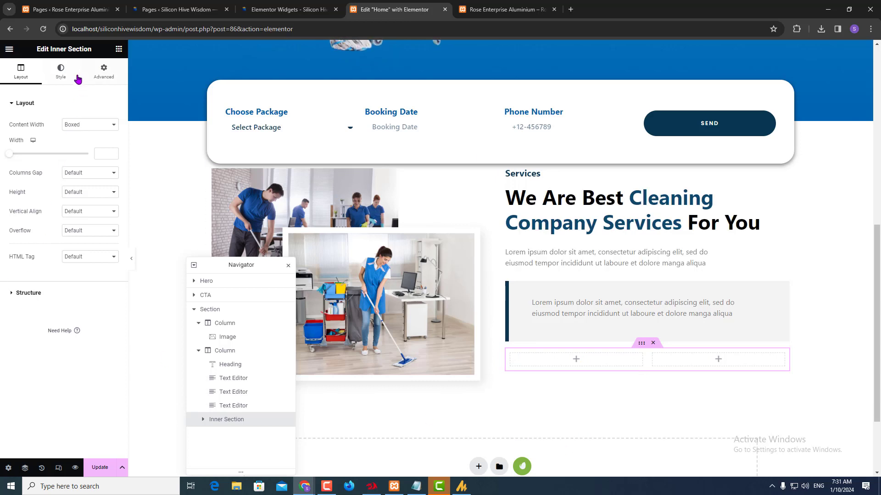
- Add an Icon List to the inner section's first column and remove its second and third items
click(119, 49)
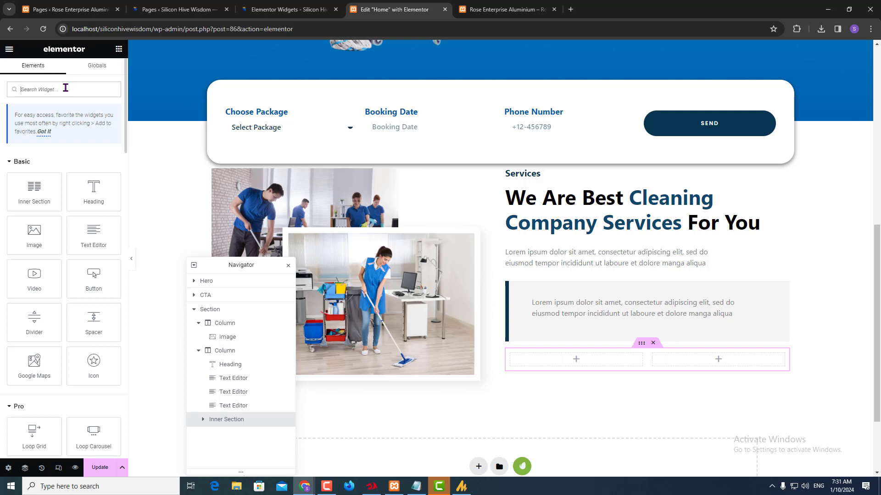
text(icon)
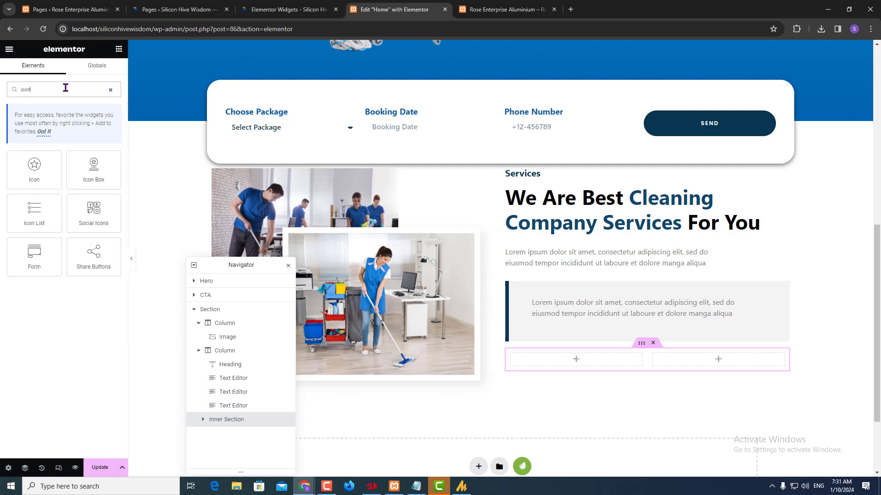
drag(52, 209, 571, 364)
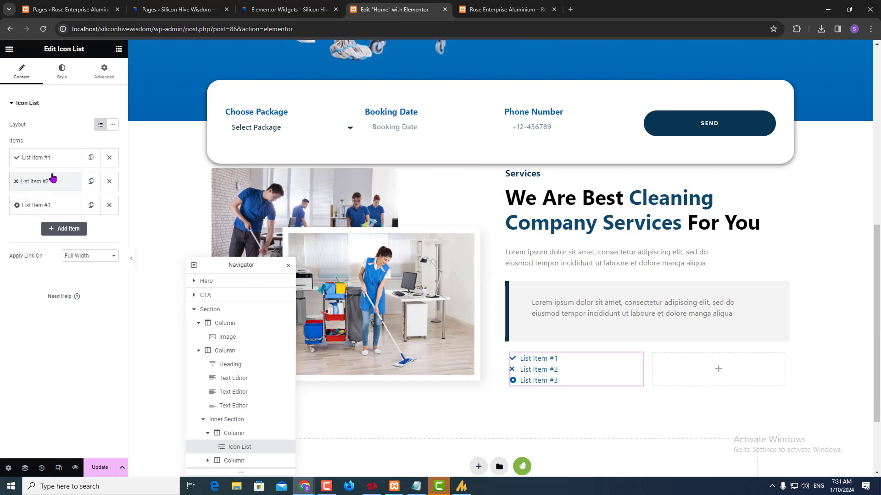
click(109, 182)
click(109, 181)
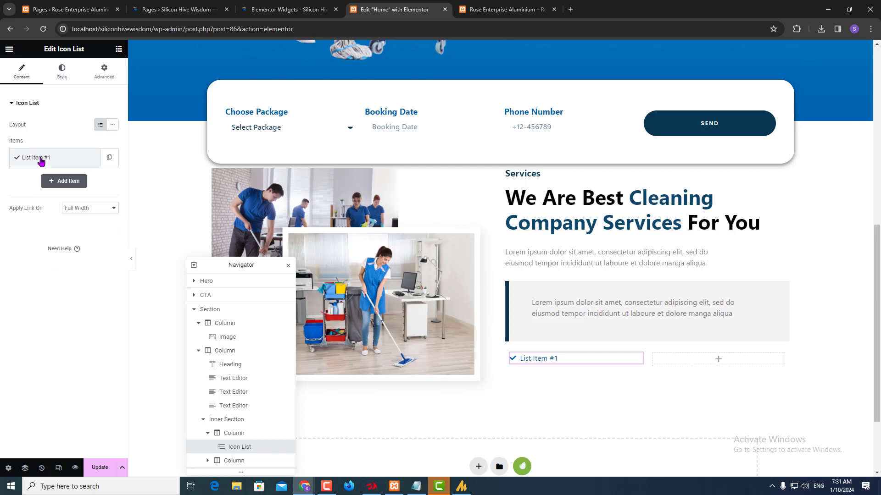
- Rename the remaining icon list item as Floor Cleaning, taking the text from the first checklist entry in Figma
click(37, 158)
double_click(54, 195)
key(alt+Tab)
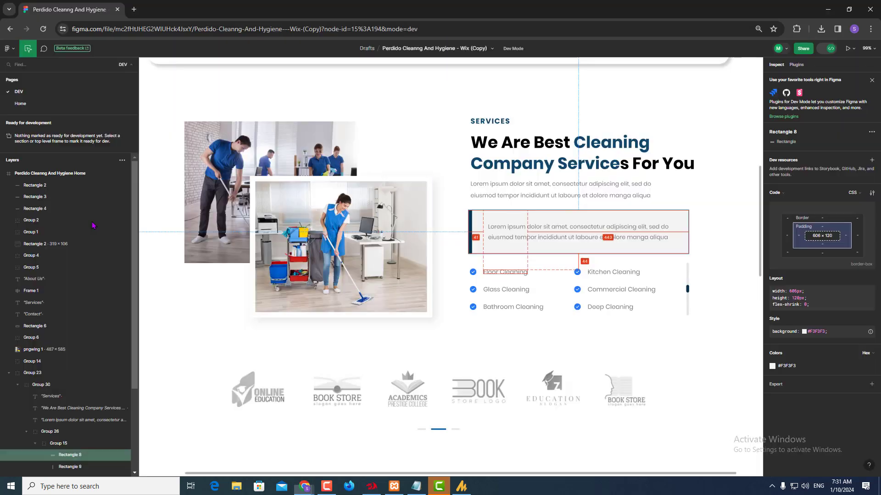
click(509, 272)
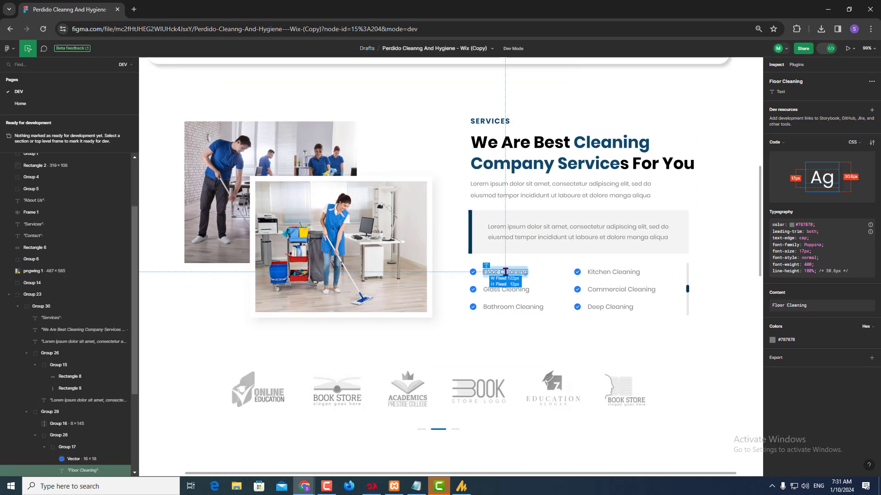
key(alt+Tab)
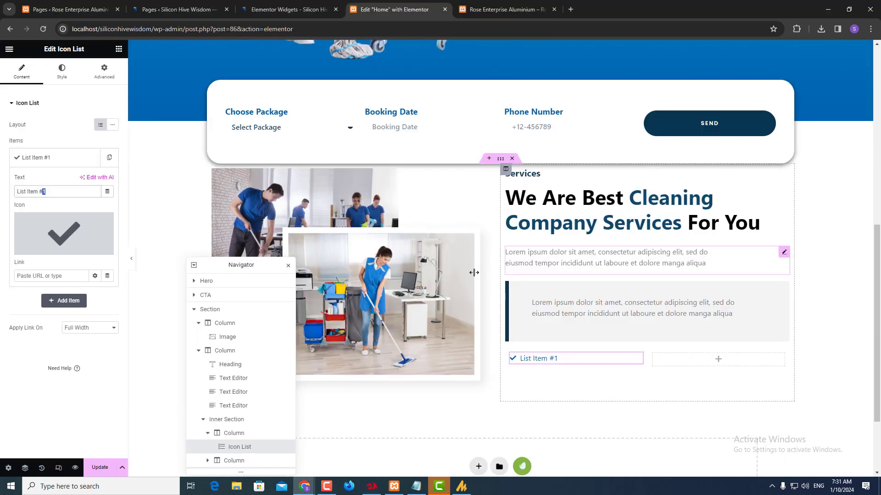
triple_click(43, 192)
text(Floor Cleaning)
key(alt+Tab)
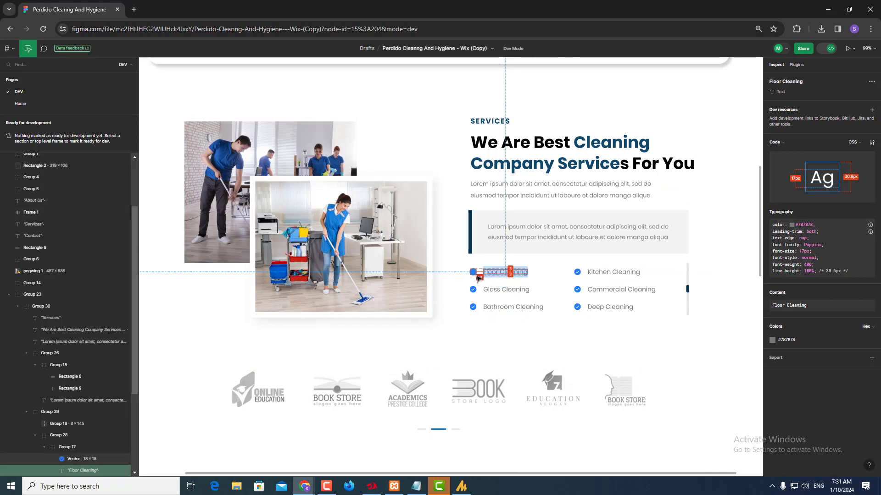
key(alt+Tab)
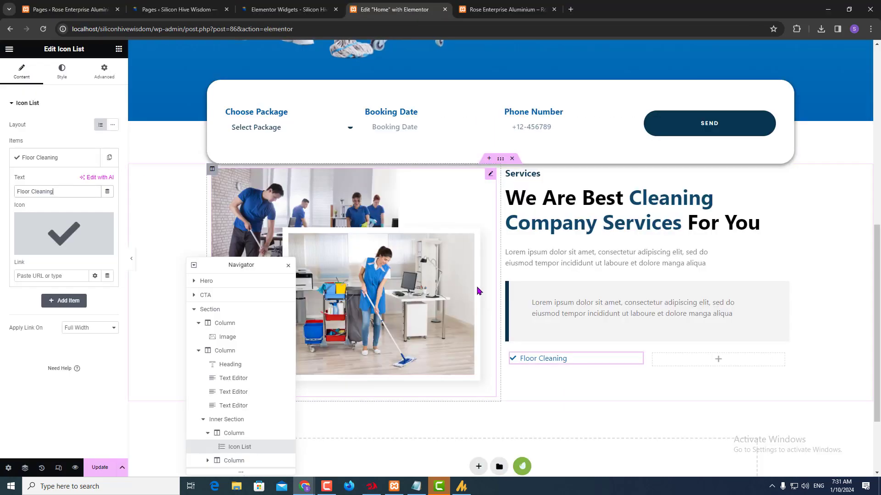
click(50, 161)
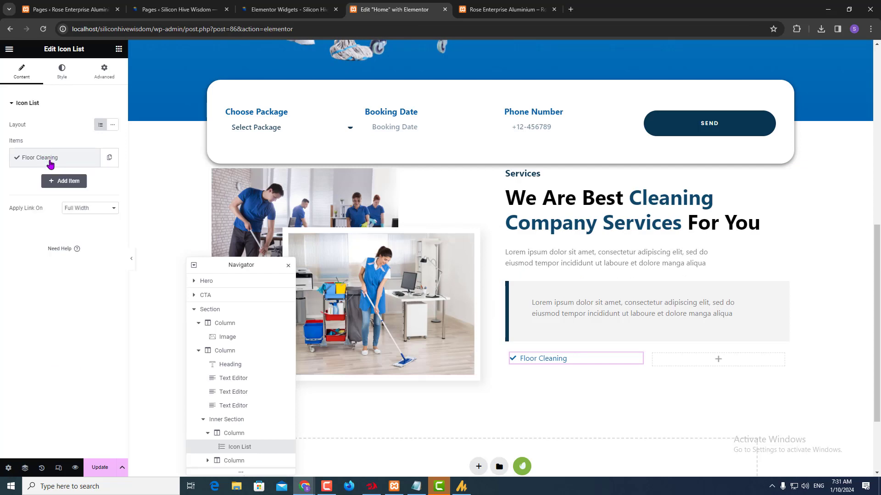
- Clear the check icon's color in the icon list's icon style settings
click(61, 75)
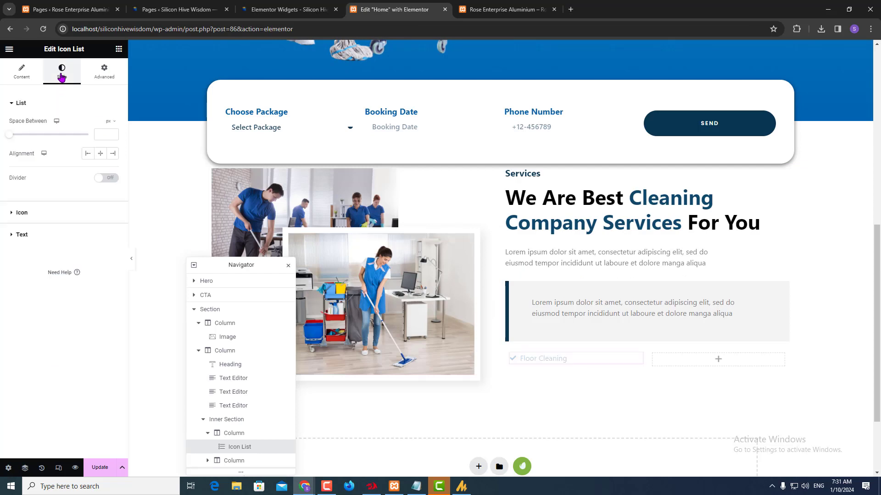
click(22, 212)
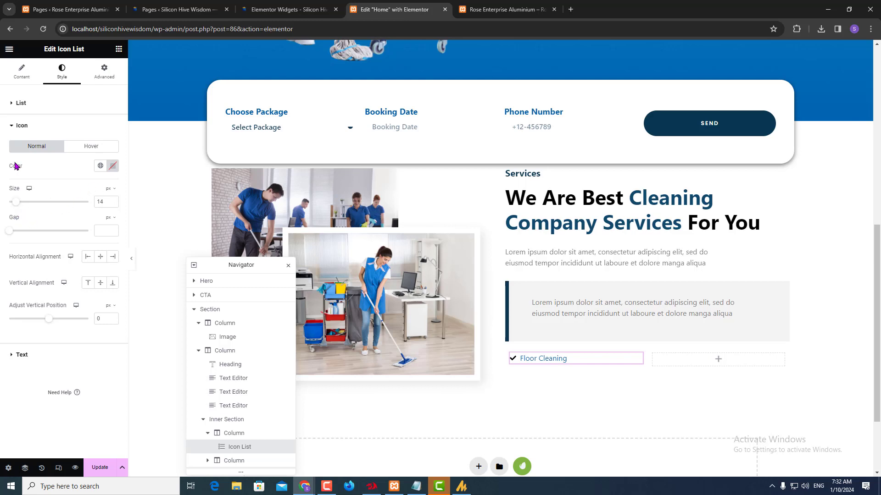
click(26, 126)
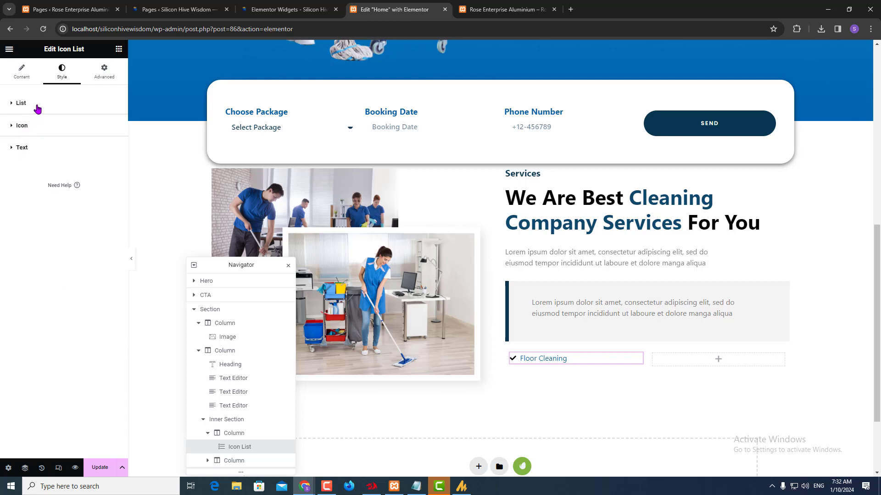
- Replace the Floor Cleaning item's icon with the solid circled check from the icon library
click(38, 108)
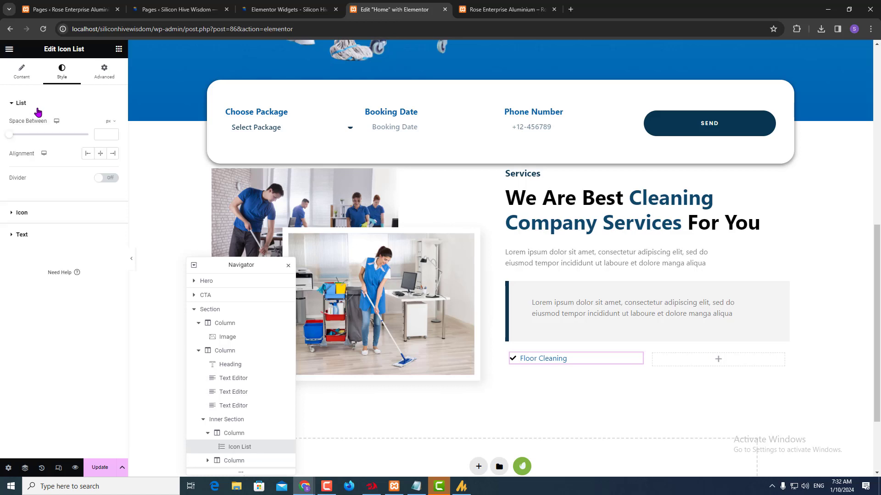
click(37, 109)
click(33, 74)
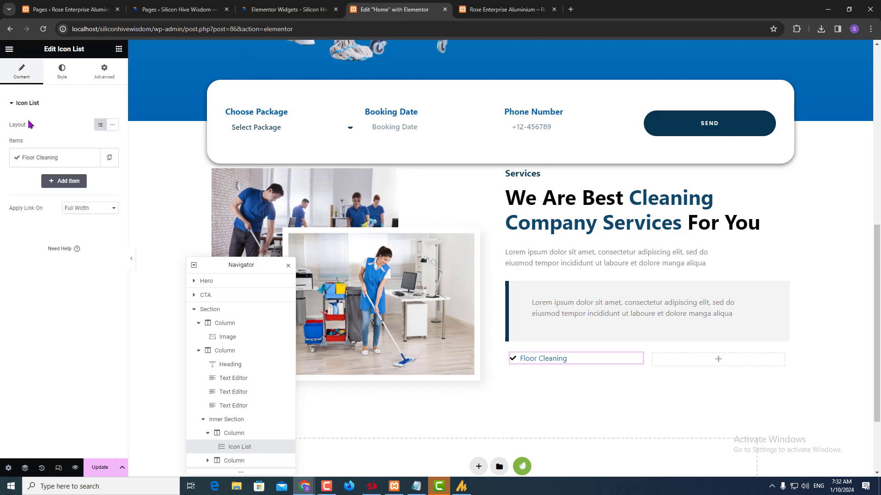
click(40, 159)
mouse_move(76, 251)
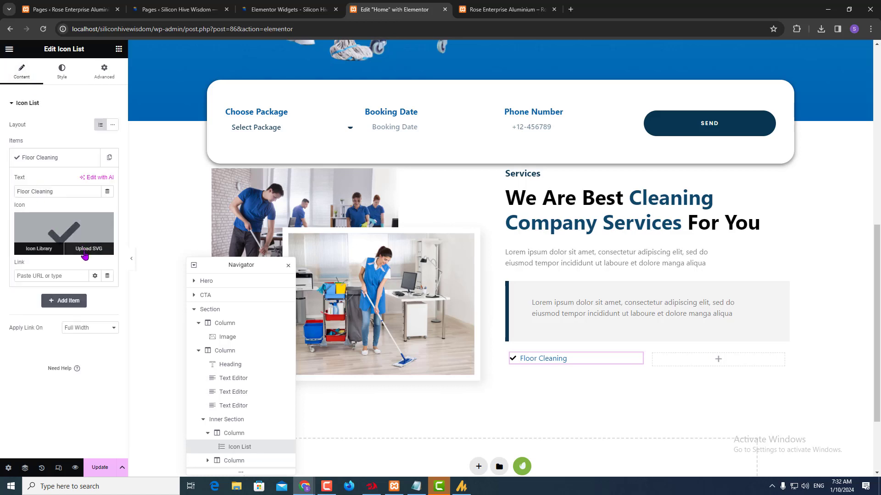
click(44, 251)
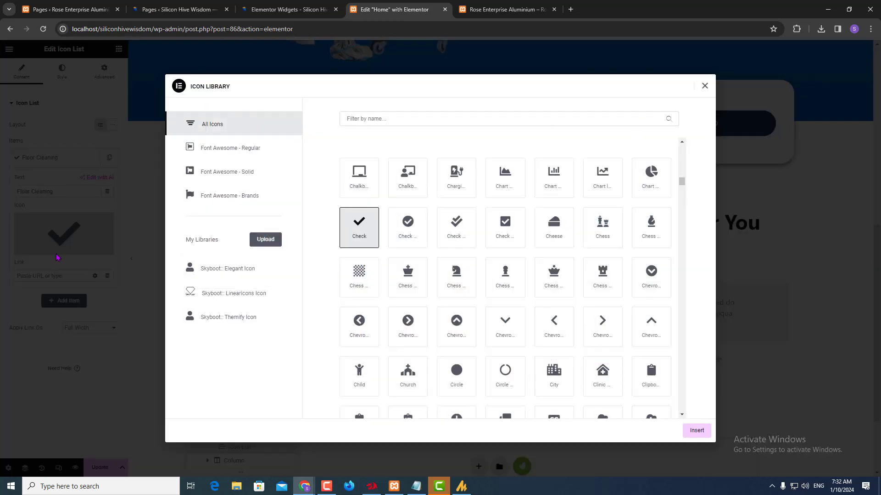
click(413, 227)
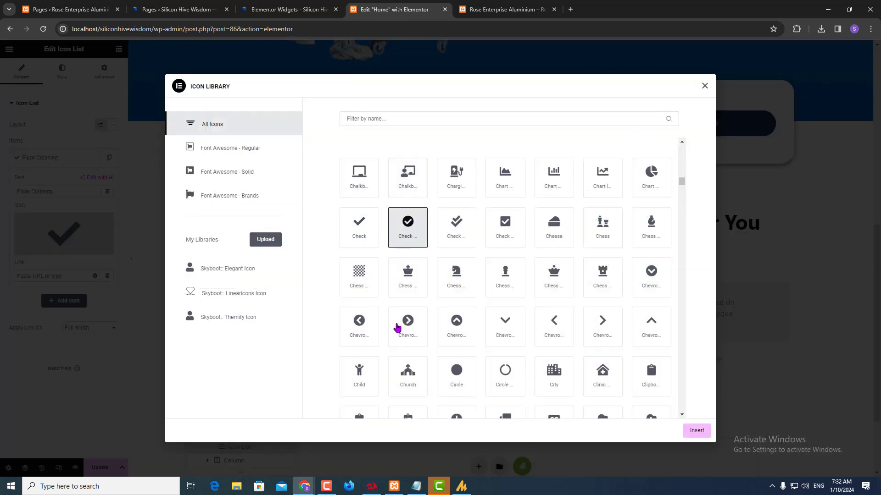
click(693, 429)
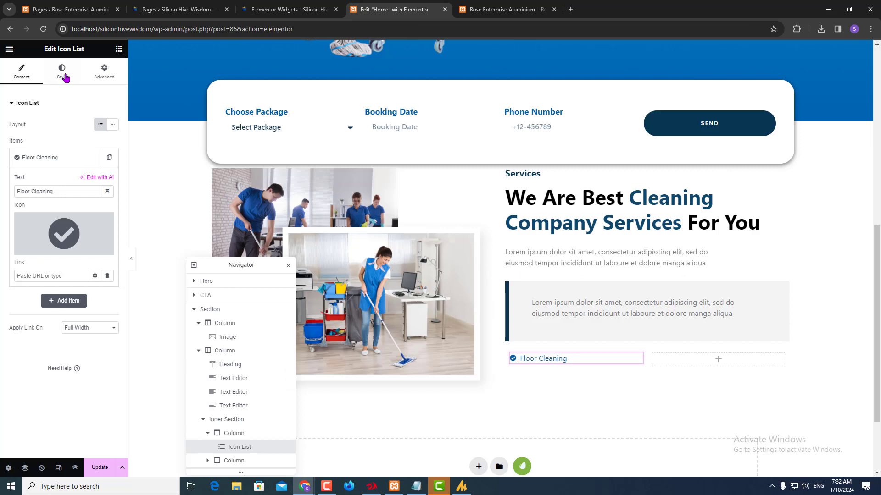
- Set the icon list's text color to the Netral global color
click(64, 77)
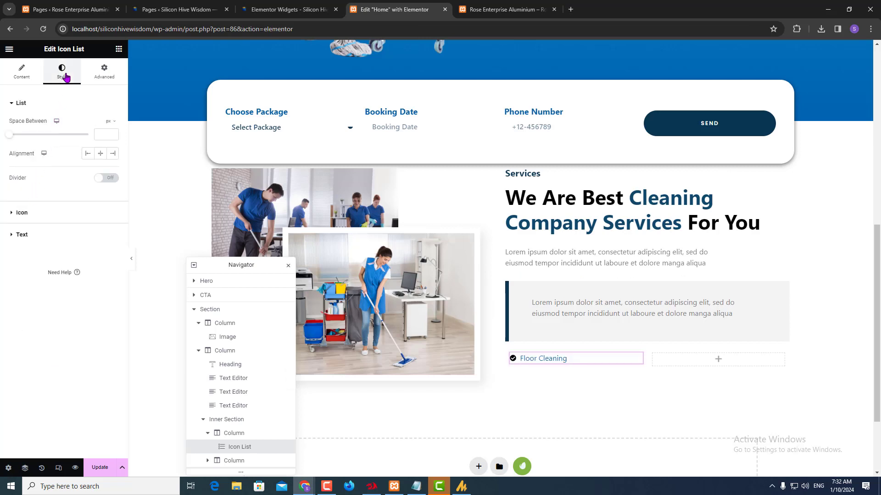
click(23, 235)
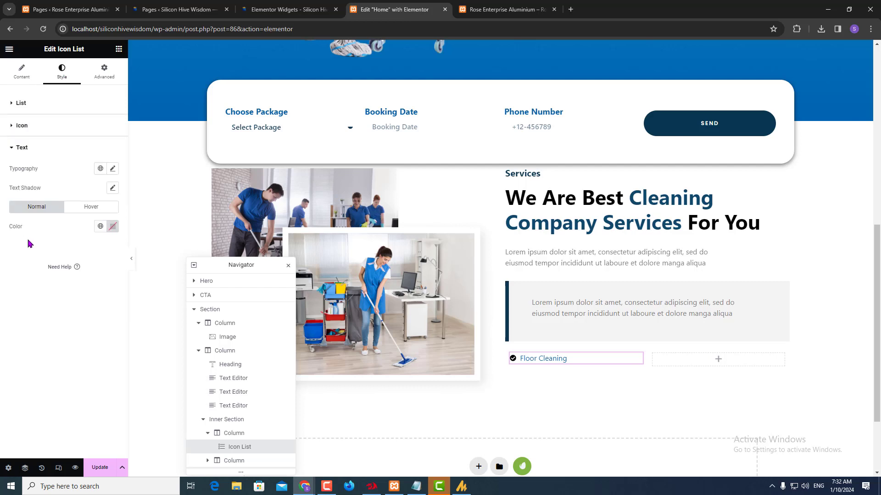
click(100, 227)
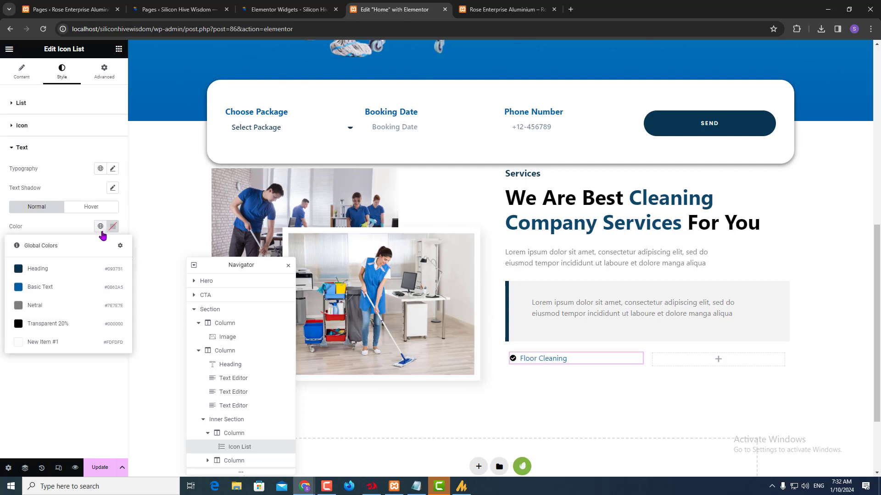
click(46, 305)
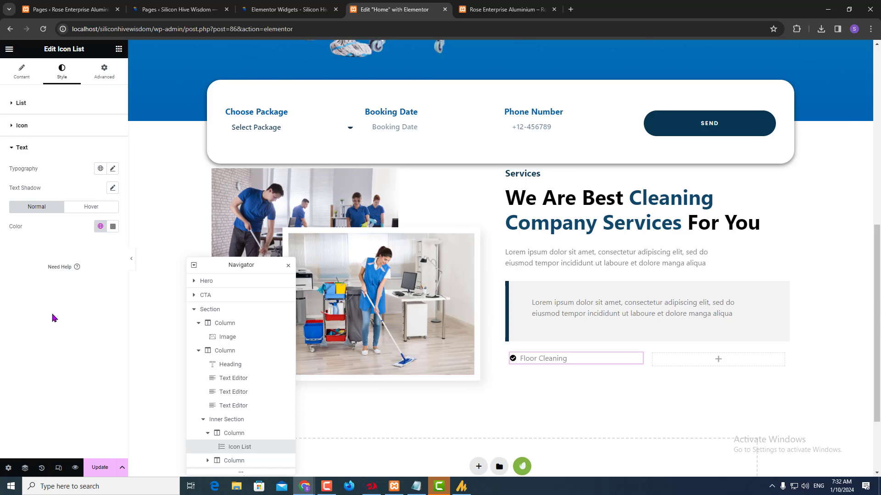
- Duplicate the Floor Cleaning item twice so the icon list has three items
key(alt+Tab)
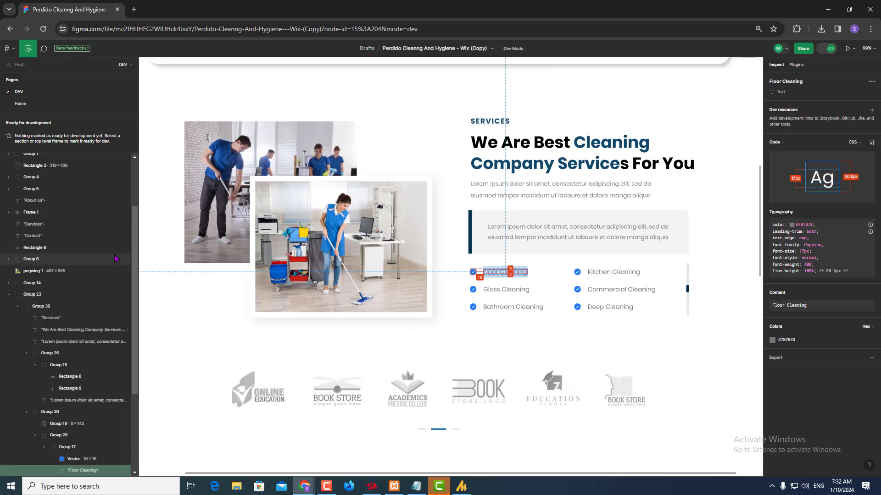
key(alt+Tab)
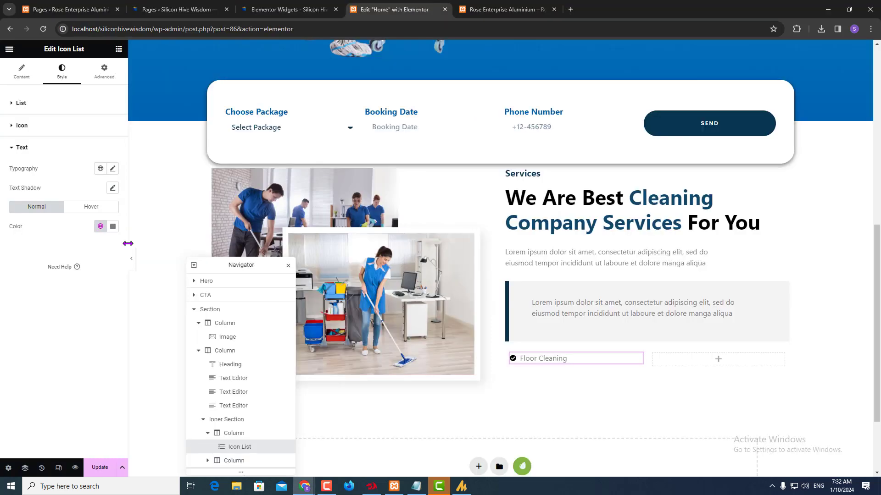
click(25, 79)
click(107, 162)
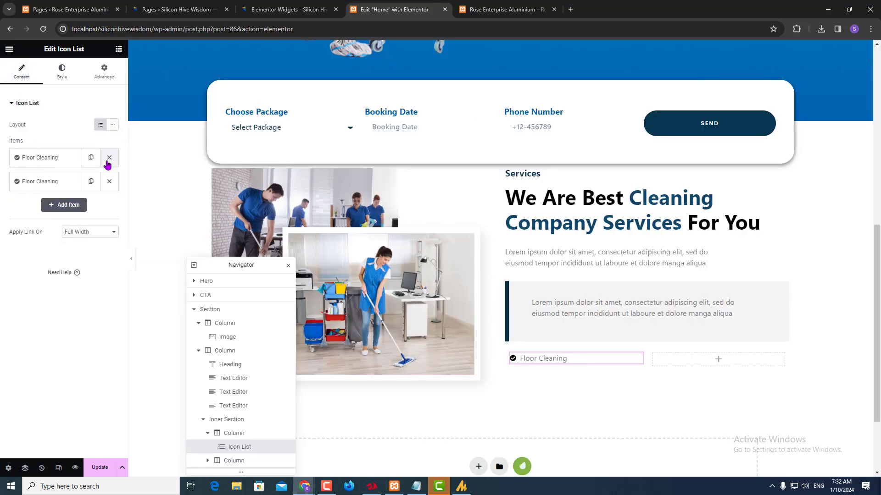
click(92, 183)
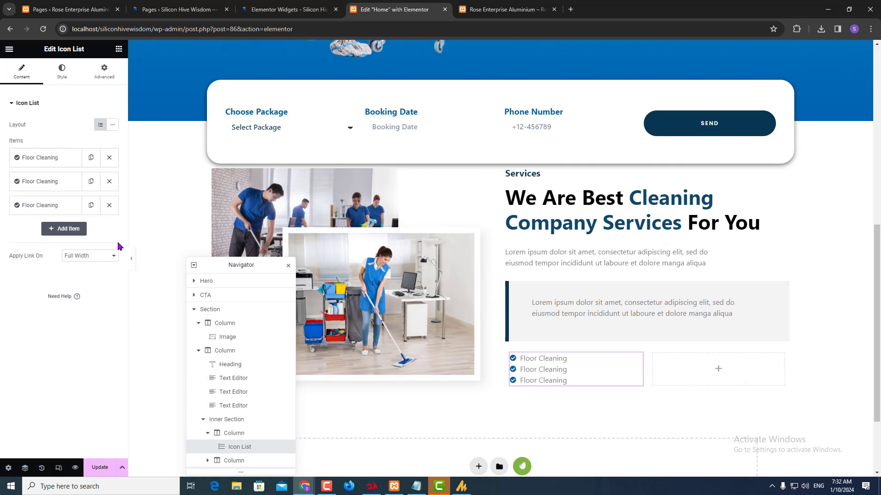
- Rename the second icon list item as Glass Cleaning, copying the text from the matching checklist entry in Figma
key(alt+Tab)
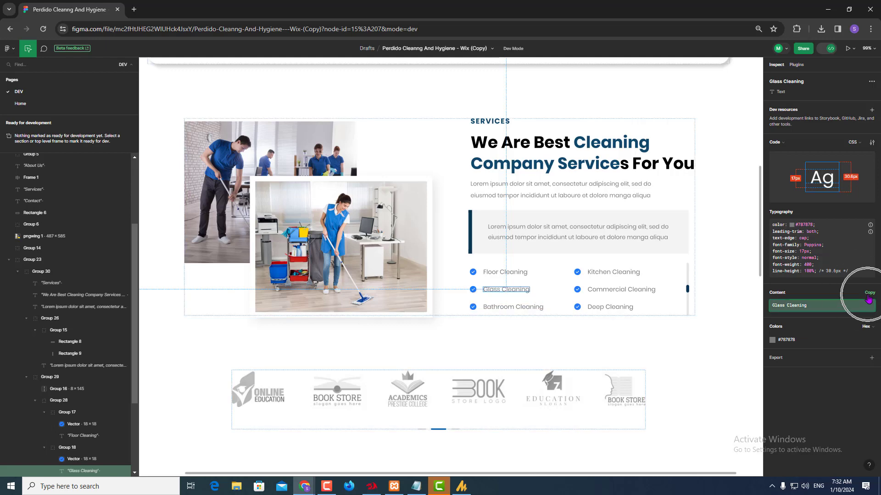
click(869, 297)
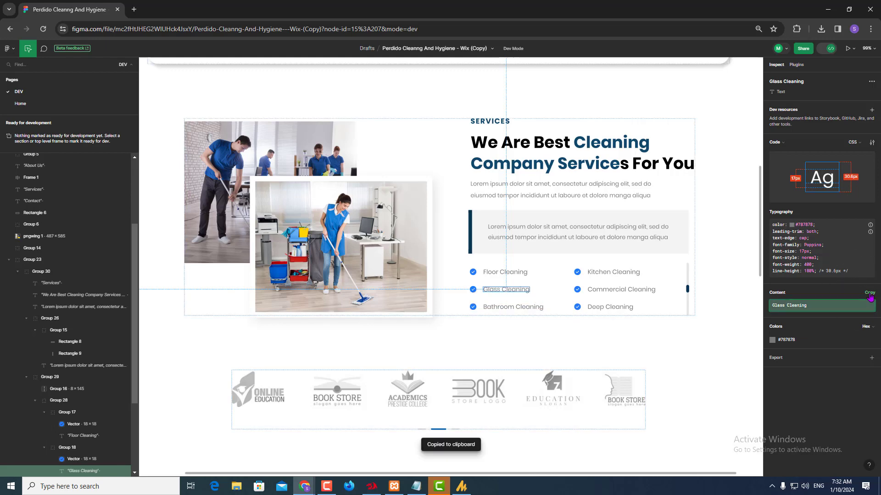
key(alt+Tab)
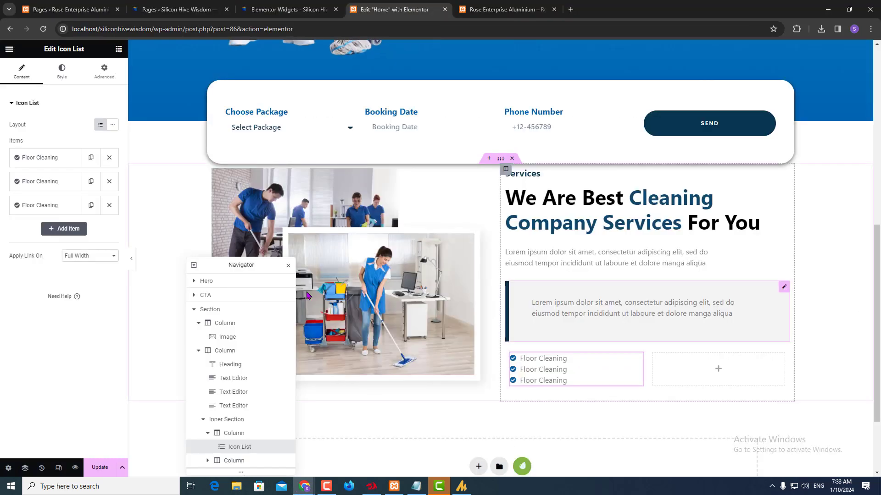
click(52, 181)
double_click(47, 216)
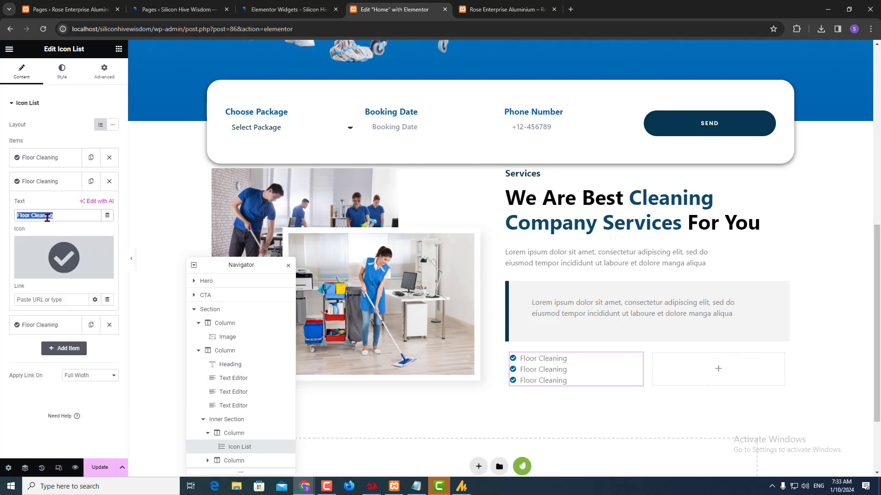
key(ctrl+v)
click(46, 188)
- Rename the third icon list item as Bathroom Cleaning, copying the text from the matching checklist entry in Figma
click(48, 206)
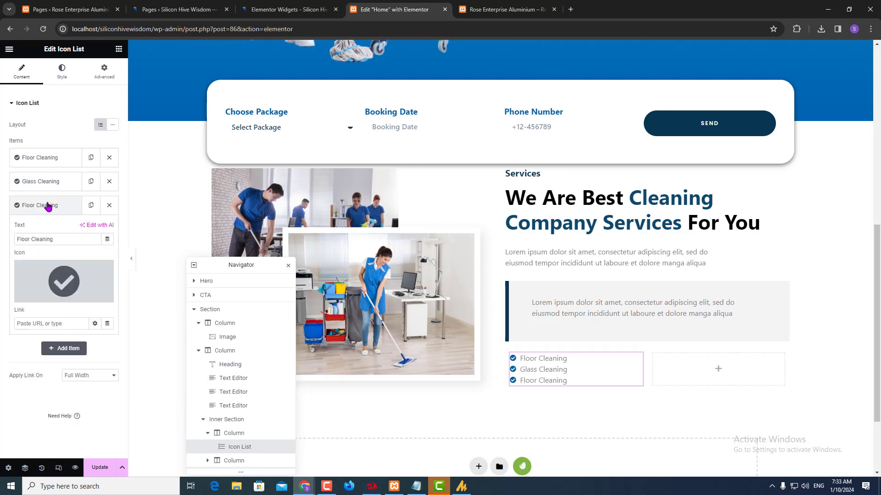
double_click(47, 239)
key(alt+Tab)
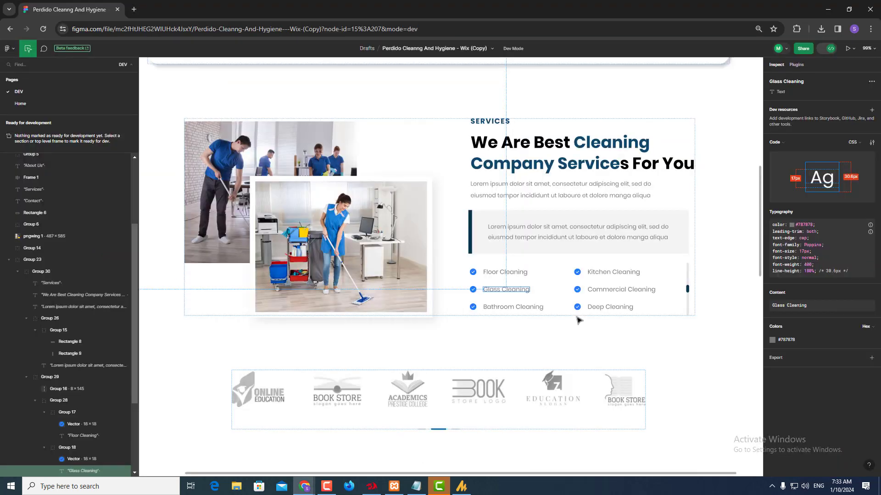
click(505, 310)
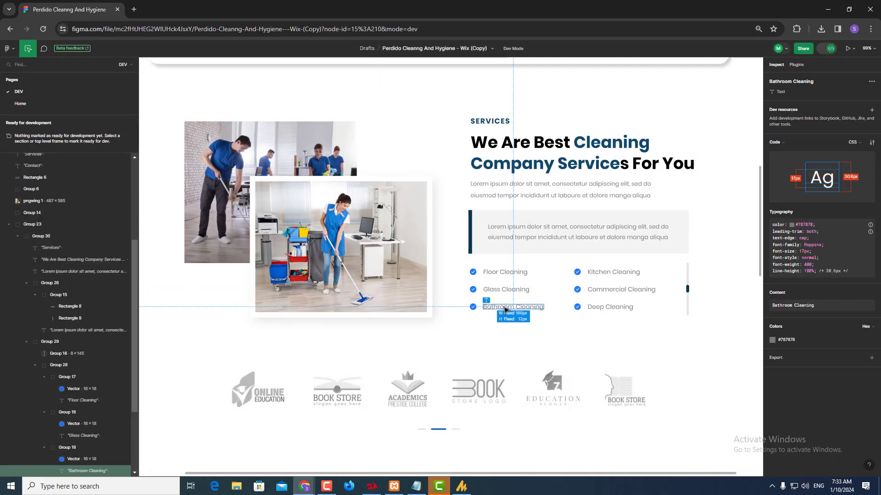
click(868, 295)
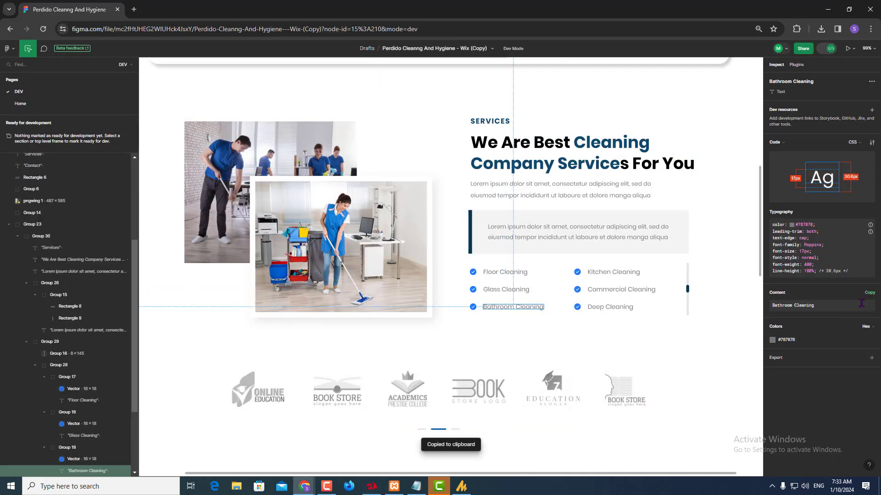
key(alt+Tab)
key(ctrl+a)
key(ctrl+v)
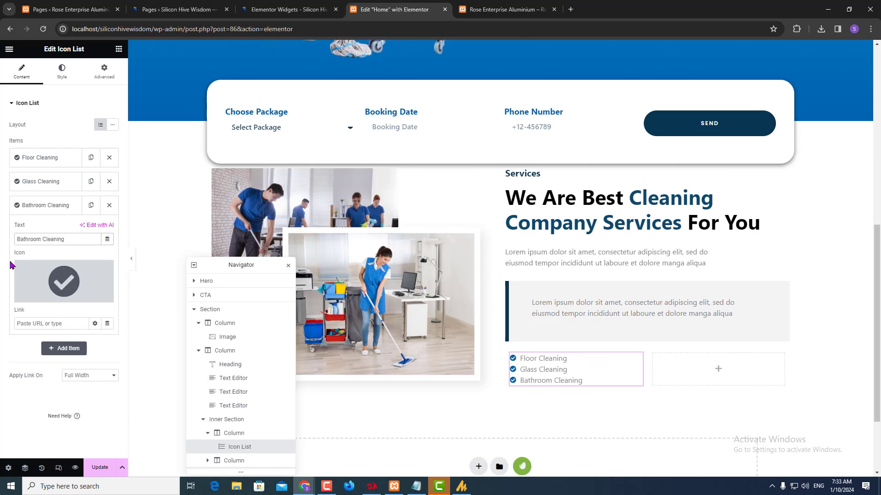
click(51, 209)
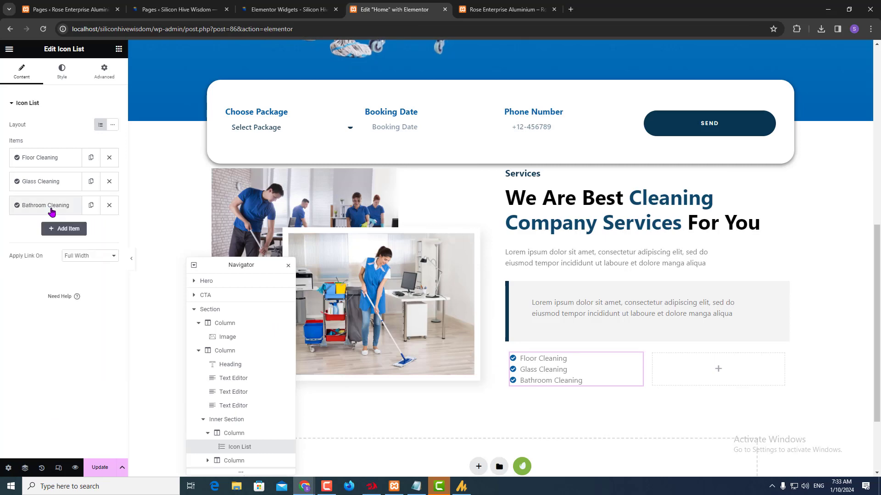
- Set the icon list's space between items to 7 px and its icon color to the Basic Text global color
key(alt+Tab)
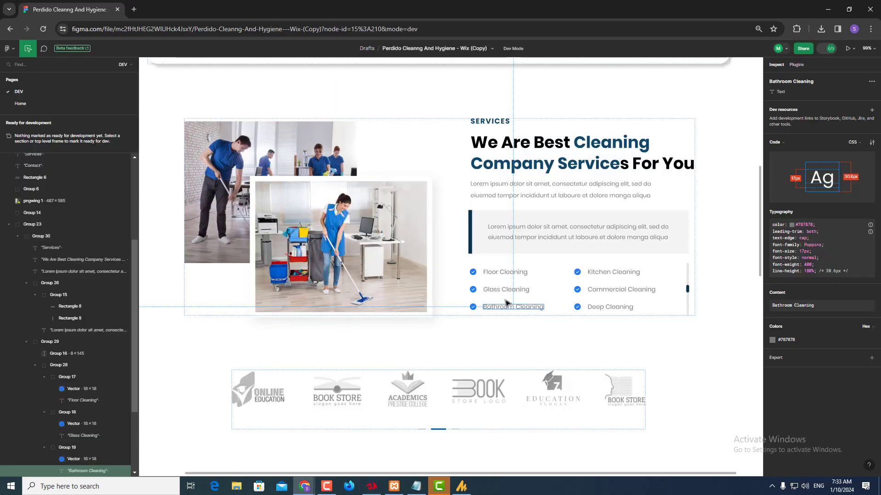
key(alt+Tab)
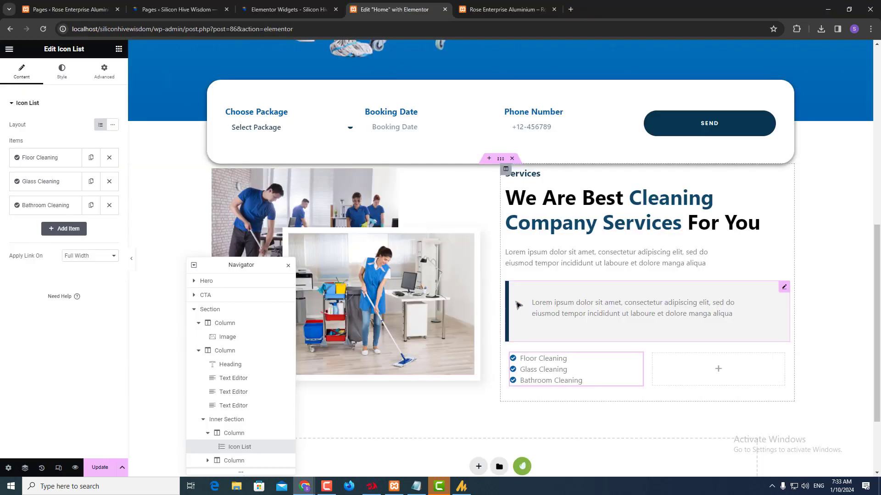
click(62, 75)
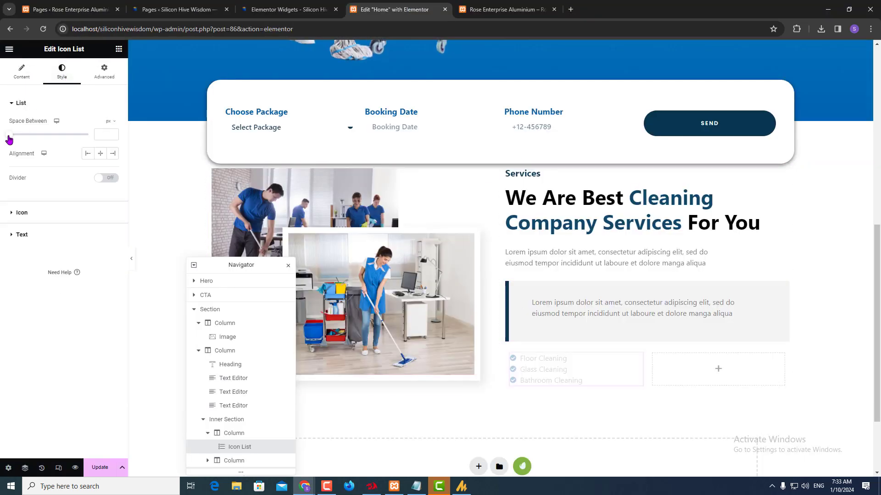
drag(9, 139, 21, 143)
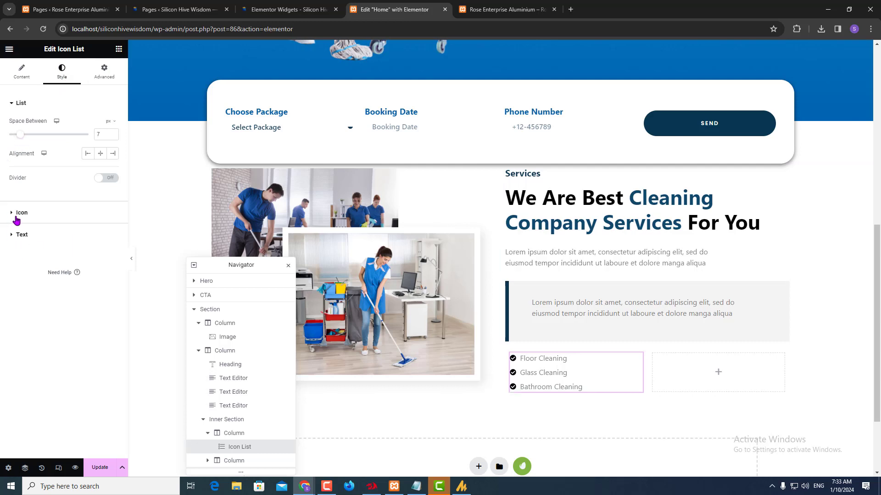
click(17, 217)
click(100, 165)
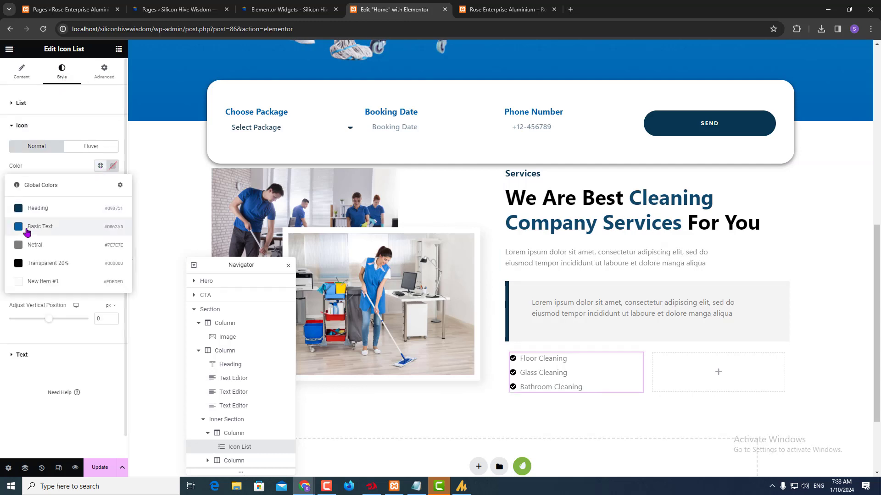
click(26, 230)
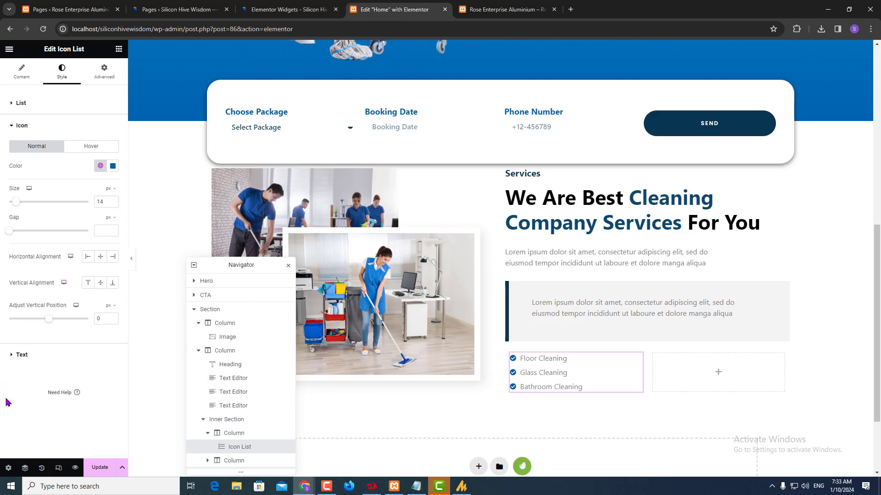
- Copy the finished icon list into the inner section's empty second column
right_click(560, 371)
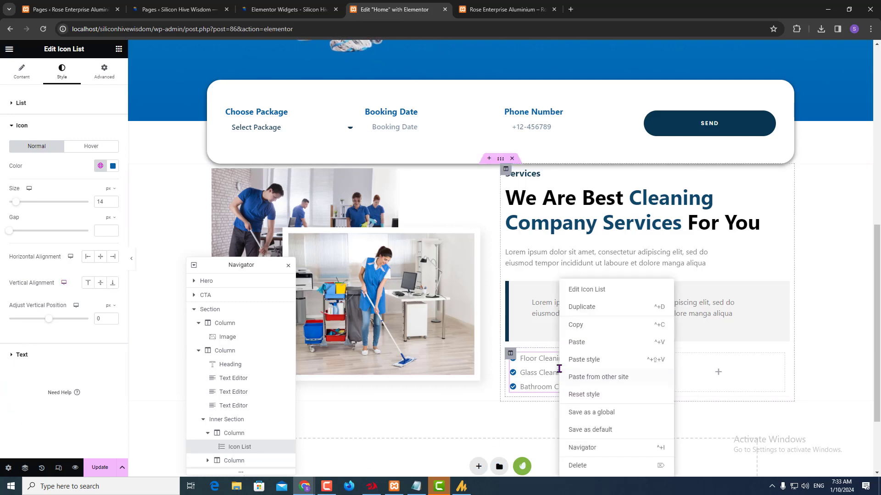
click(580, 325)
right_click(692, 379)
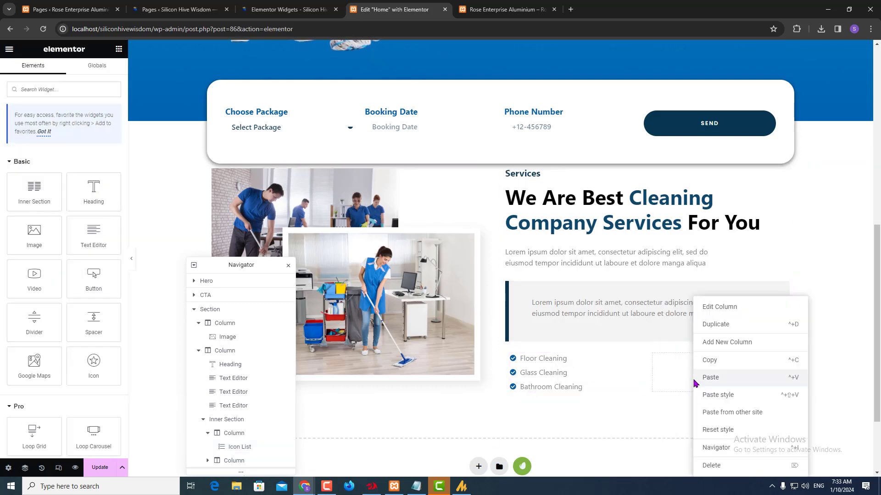
click(723, 384)
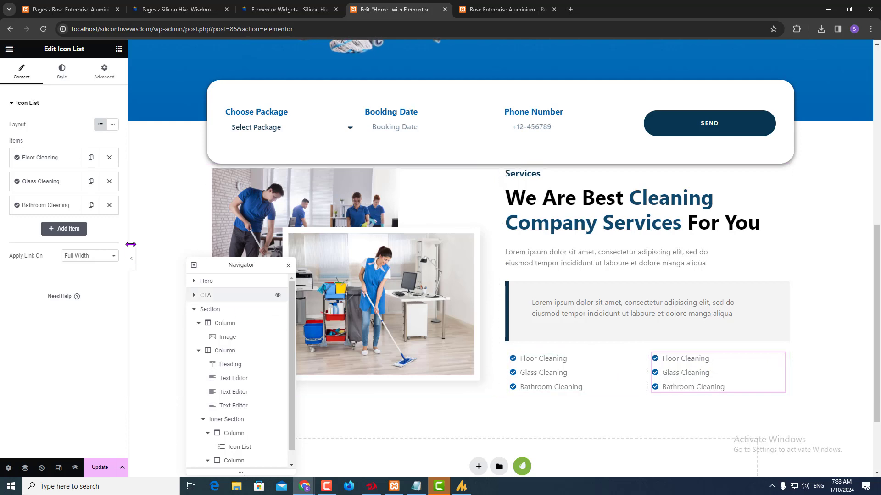
- Rename the second icon list's first item as Kitchen Cleaning, copying the text from the matching checklist entry in Figma
click(40, 163)
double_click(40, 192)
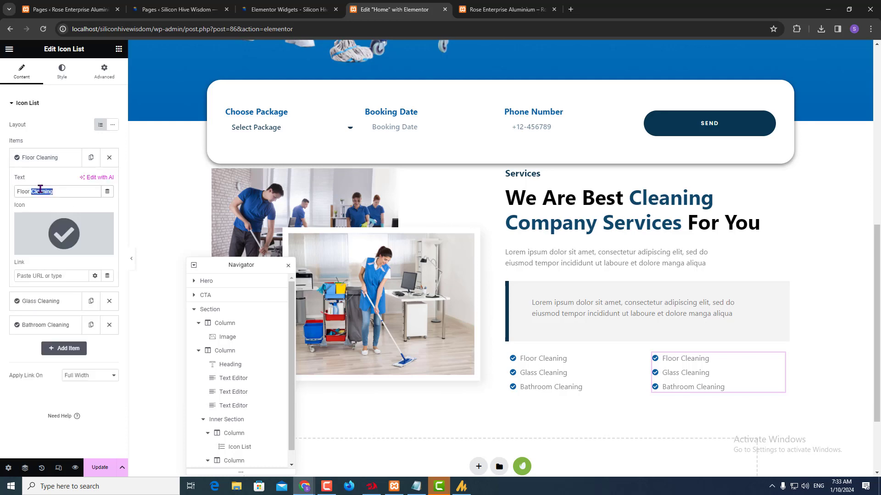
key(alt+Tab)
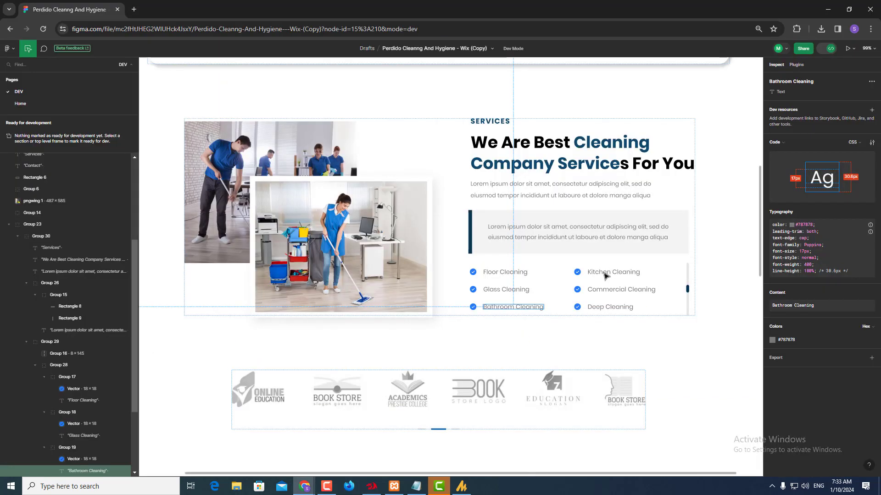
click(603, 274)
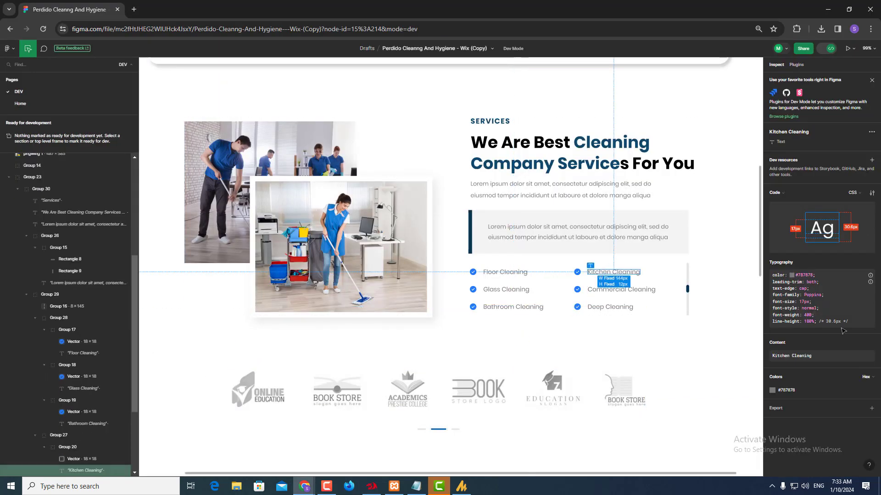
click(815, 356)
key(alt+Tab)
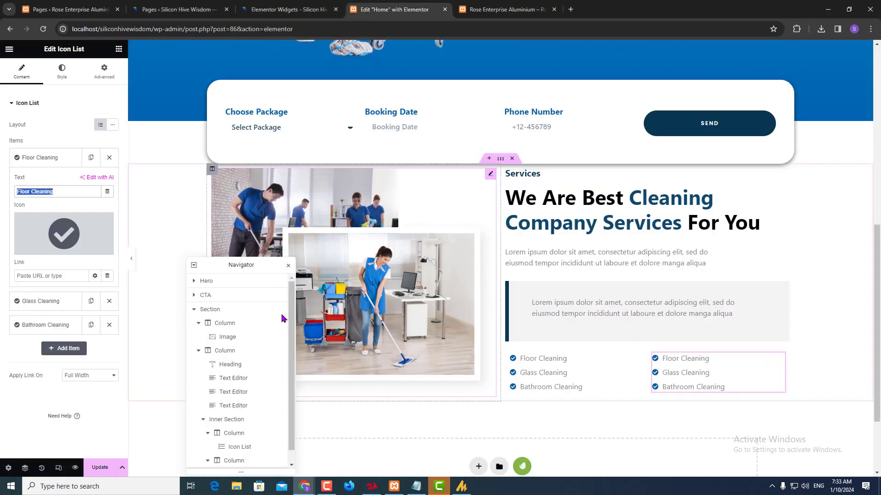
key(ctrl+v)
click(54, 157)
- Rename the second item of the same icon list as Commercial Cleaning, copying the text from the Figma checklist
click(55, 183)
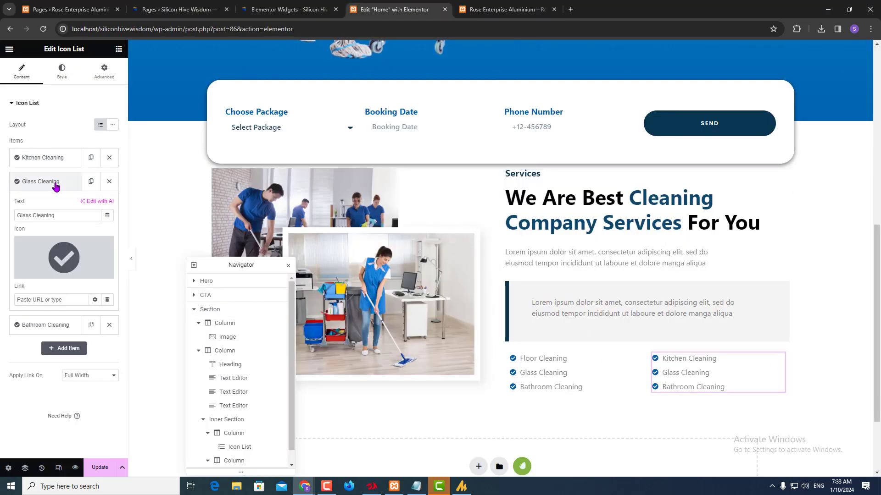
double_click(51, 216)
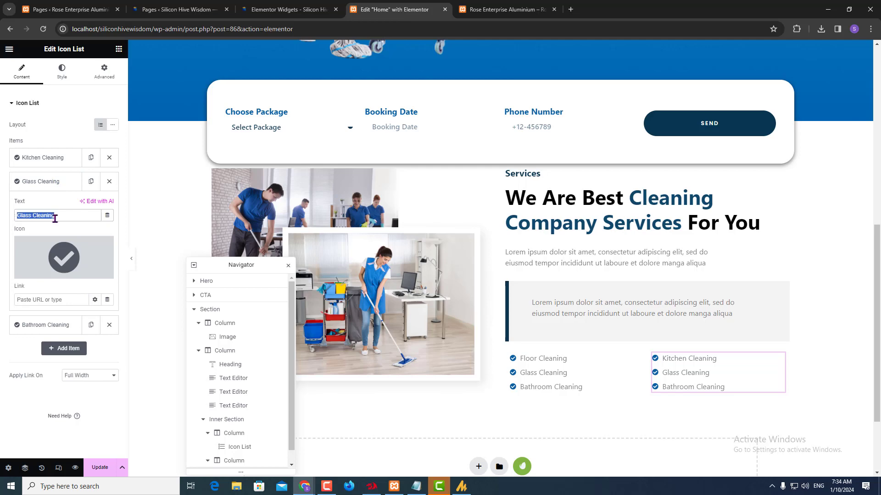
key(alt+Tab)
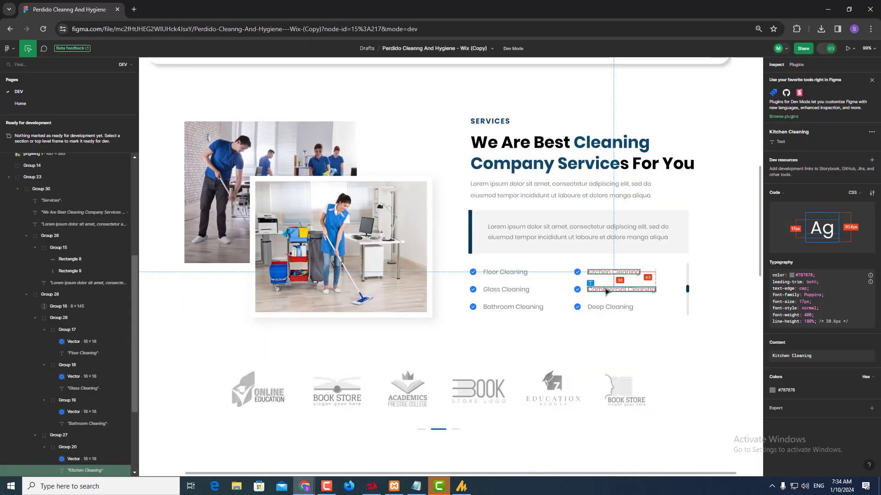
click(605, 290)
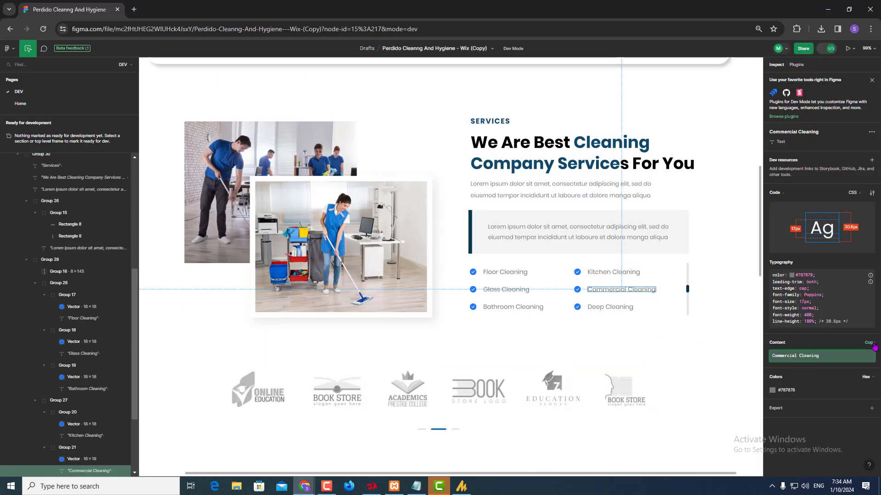
click(872, 344)
key(alt+Tab)
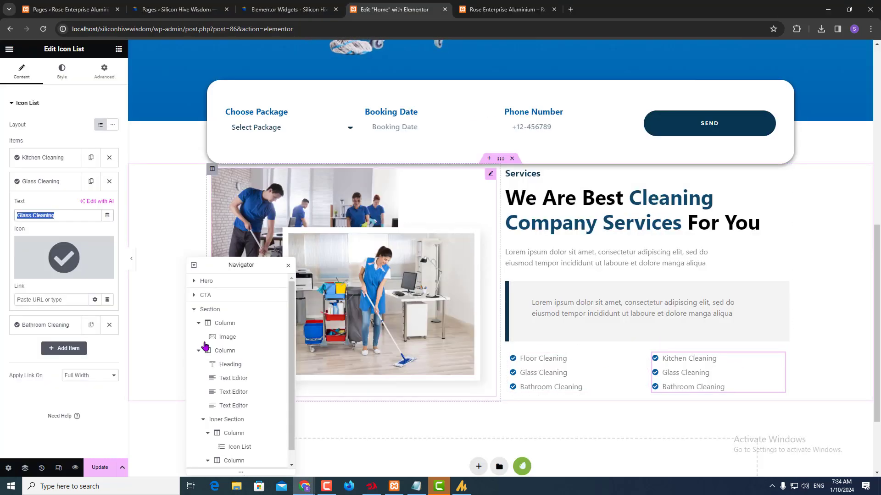
key(ctrl+v)
click(39, 184)
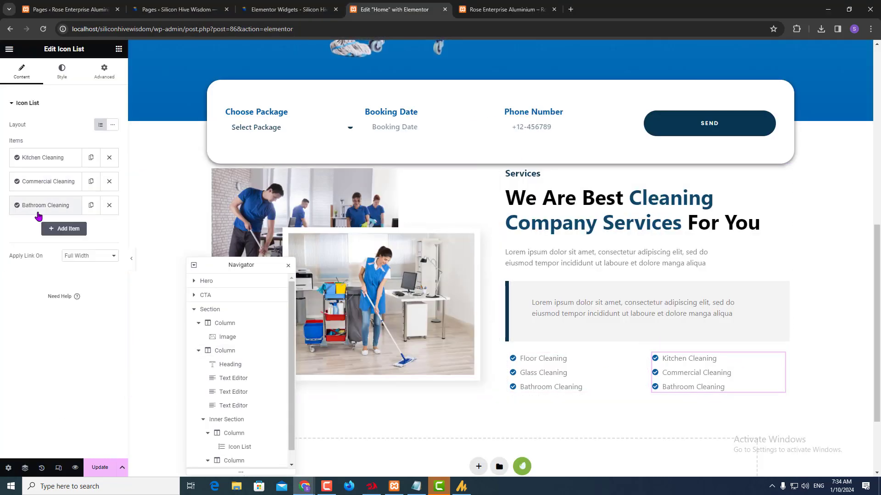
- Rename the last item of the second icon list as Deep Cleaning, copying the text from the Figma checklist
click(39, 212)
click(43, 239)
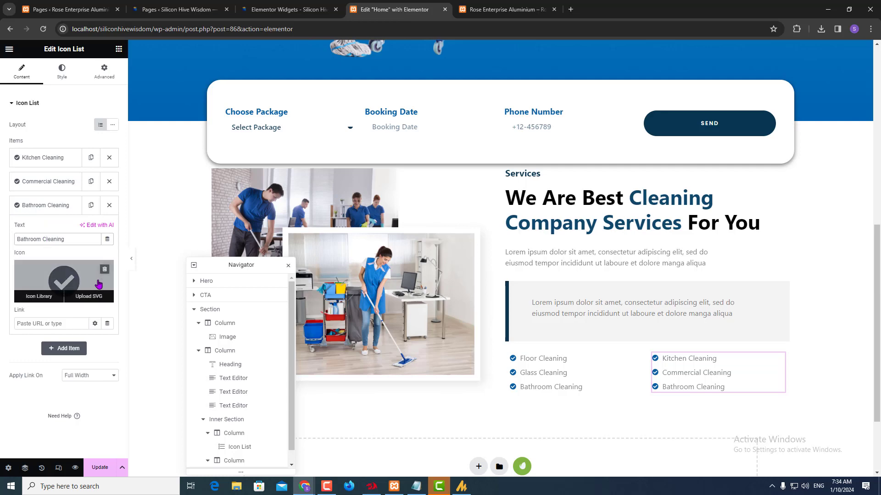
key(ctrl+a)
key(alt+Tab)
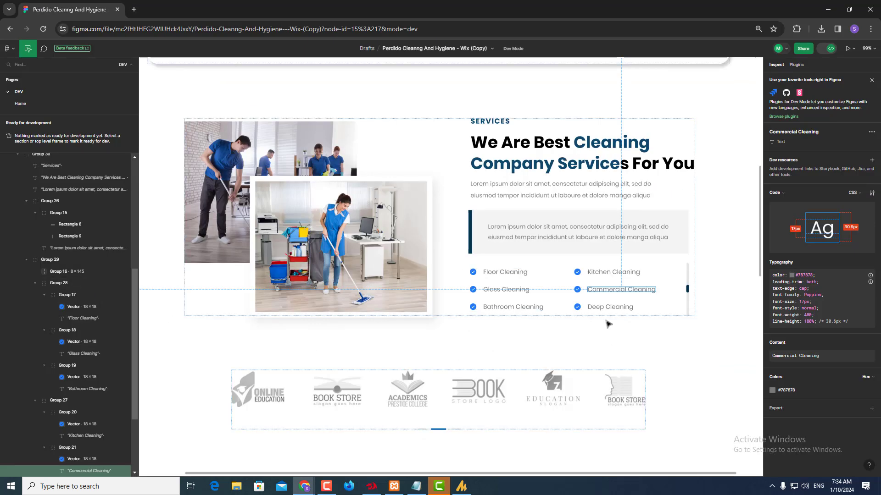
click(606, 308)
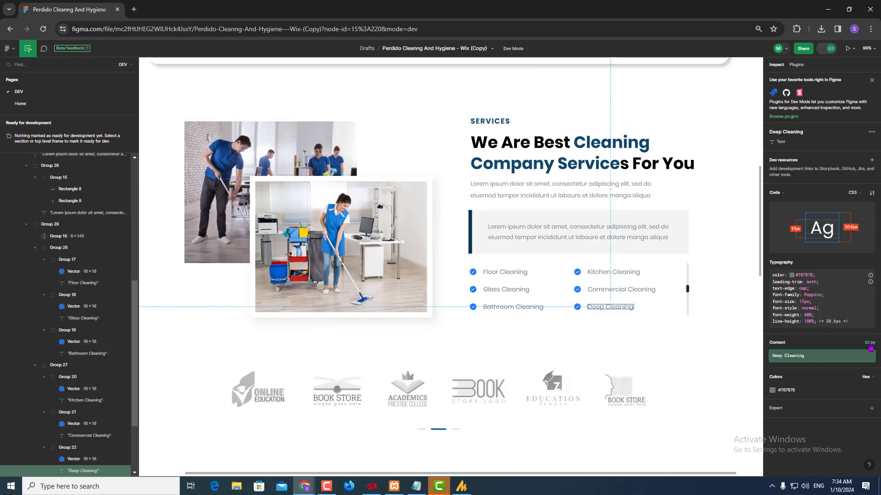
click(807, 356)
key(alt+Tab)
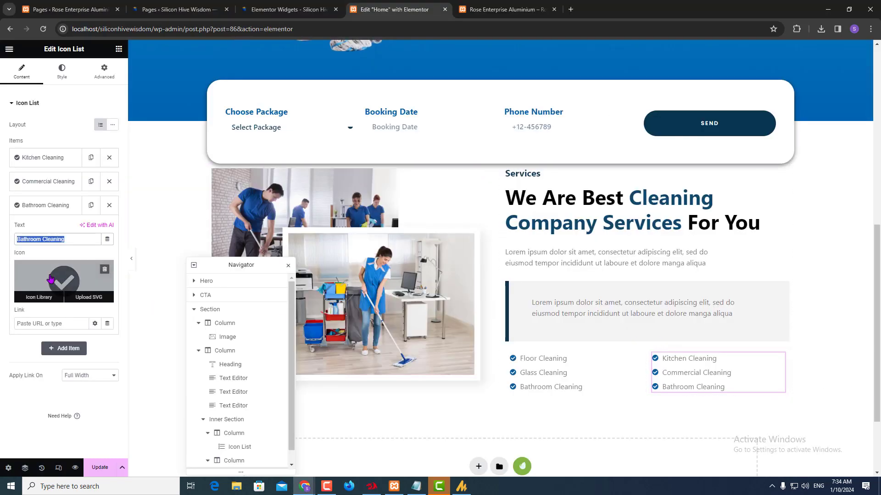
key(ctrl+v)
click(43, 211)
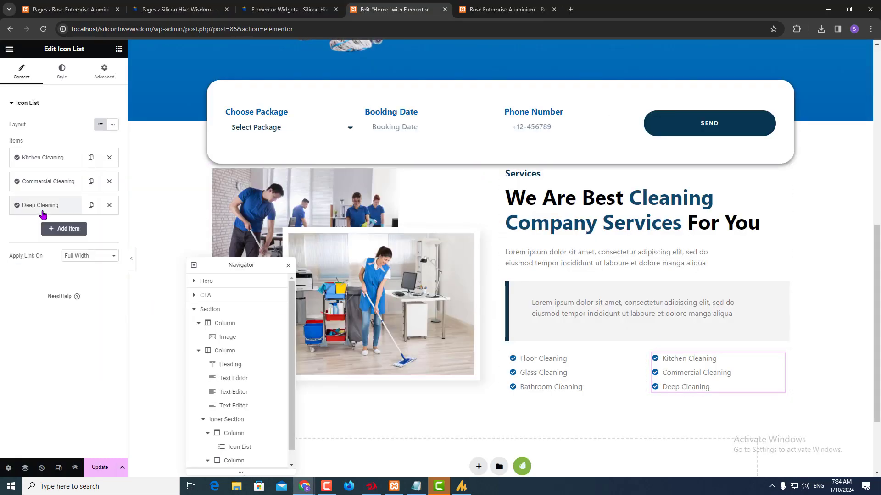
- Check the services section's spacing in Figma, and select that section in Elementor with the Navigator moved clear of the images
key(alt+Tab)
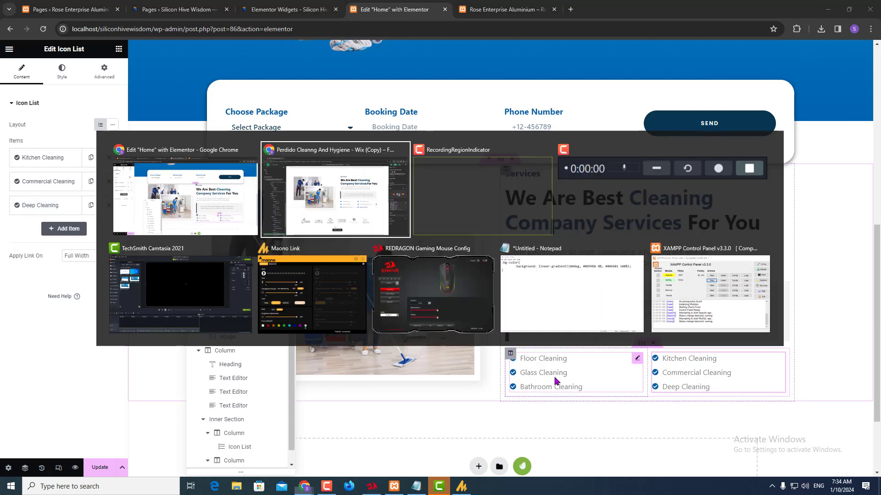
scroll(501, 390, up, 5)
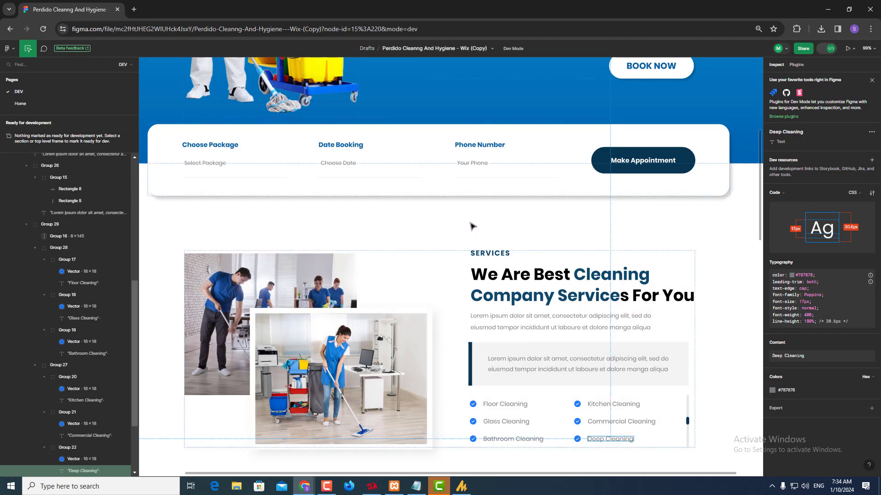
key(alt+Tab)
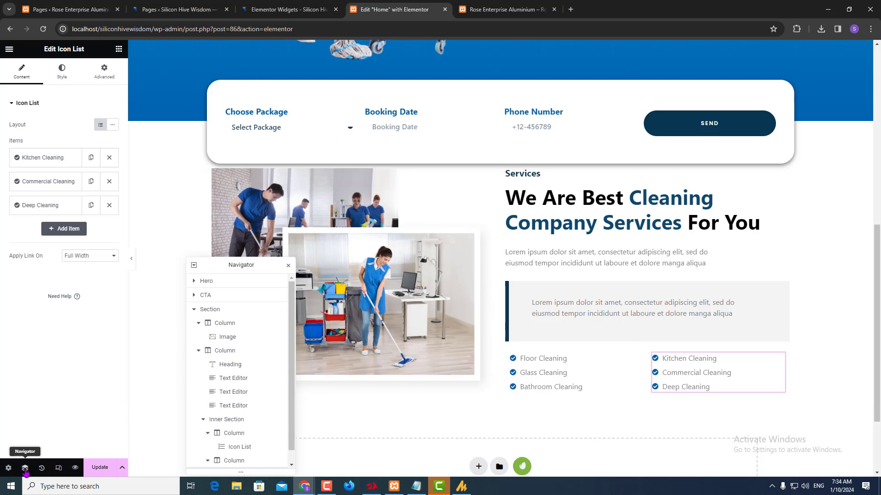
click(25, 467)
click(26, 468)
drag(256, 264, 406, 253)
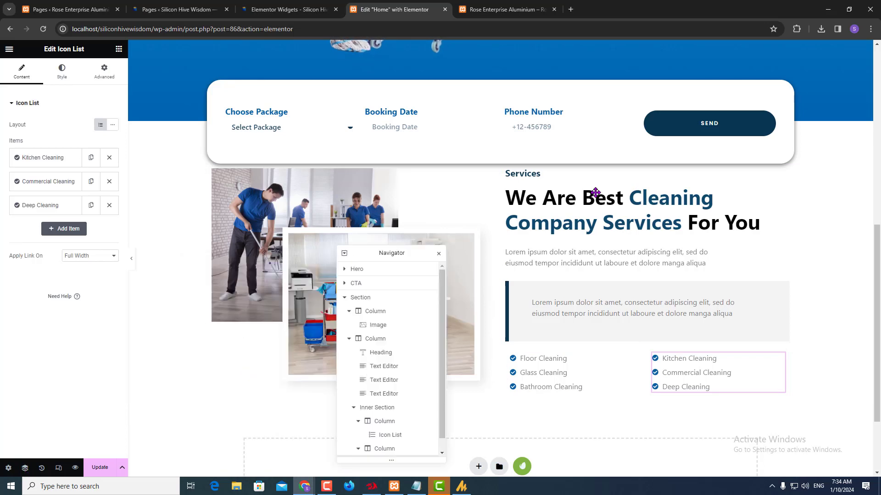
drag(595, 193, 631, 155)
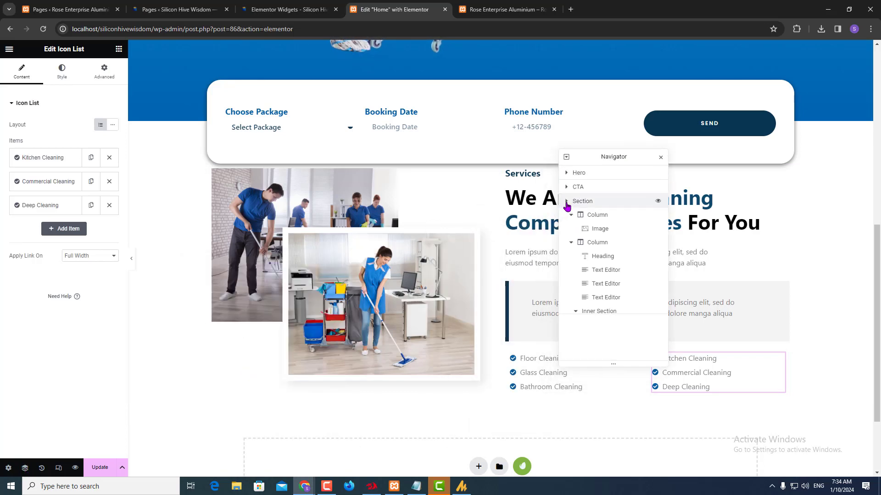
click(567, 201)
click(579, 202)
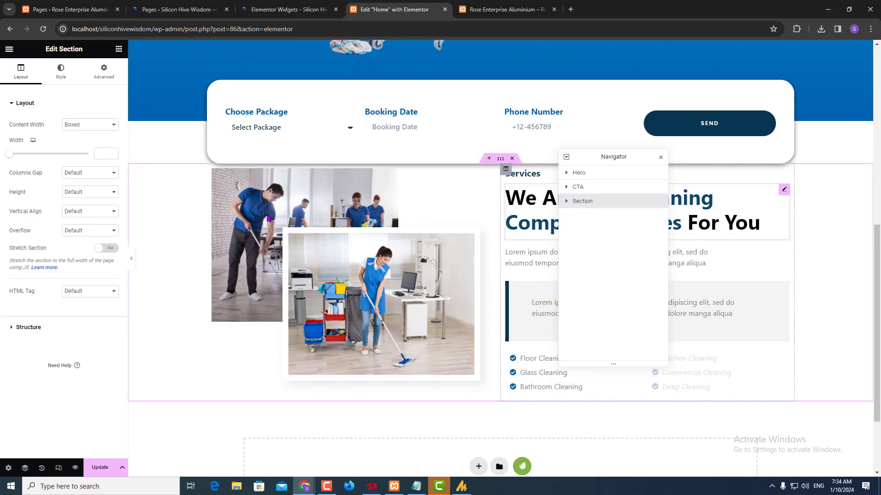
- Set the services section's top and bottom padding to 100 px and update the page
key(ctrl)
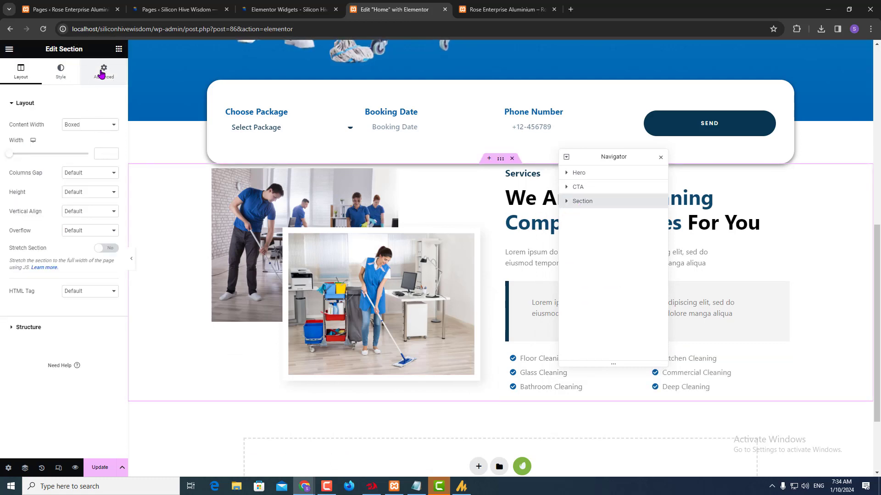
click(101, 74)
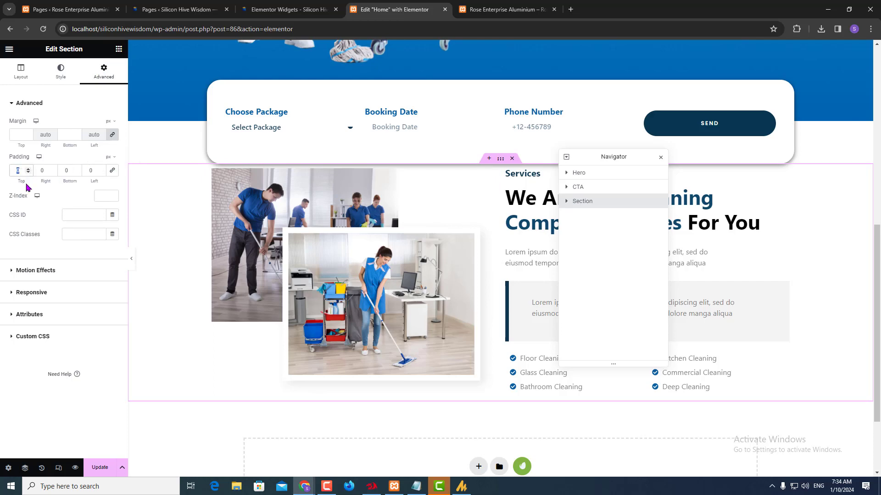
text(80)
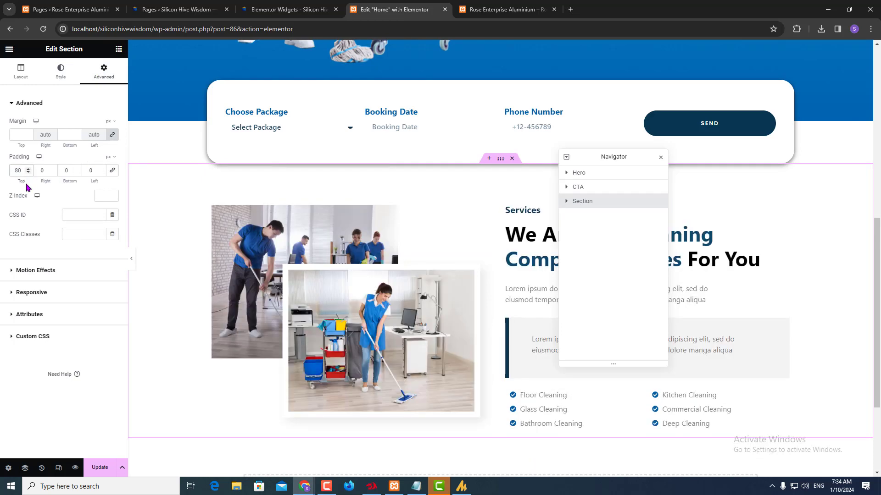
text(100)
key(Tab)
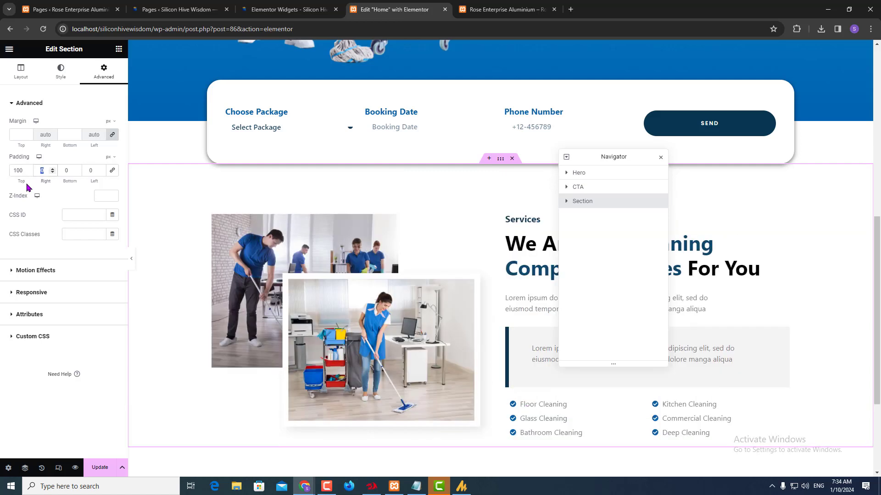
key(Tab)
text(100)
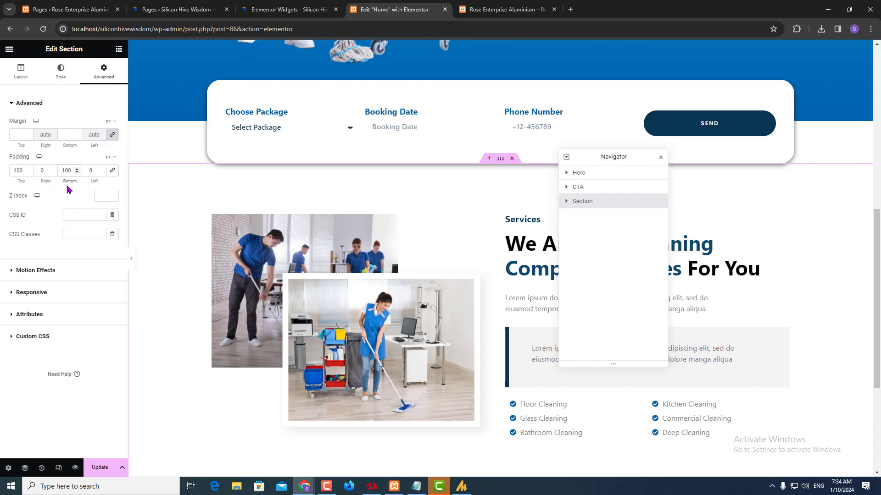
drag(877, 256, 876, 290)
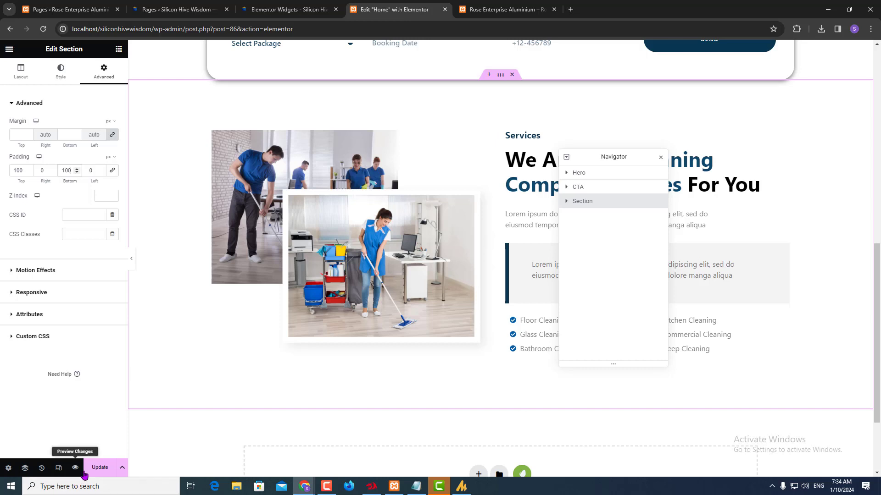
click(99, 467)
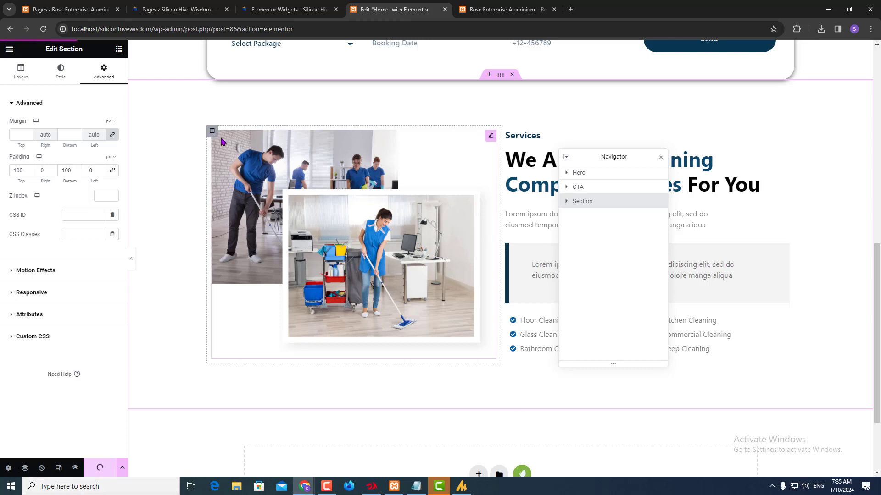
- Give the services section's image column a Fade In Left entrance animation
click(211, 132)
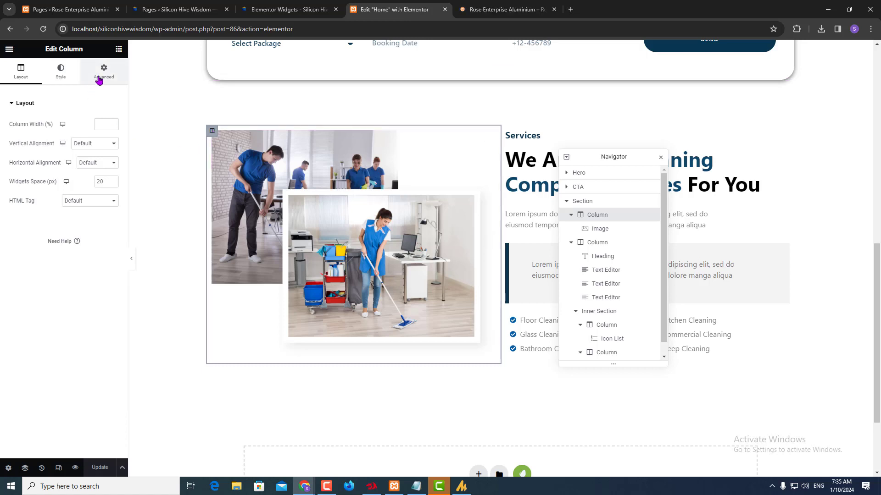
click(570, 243)
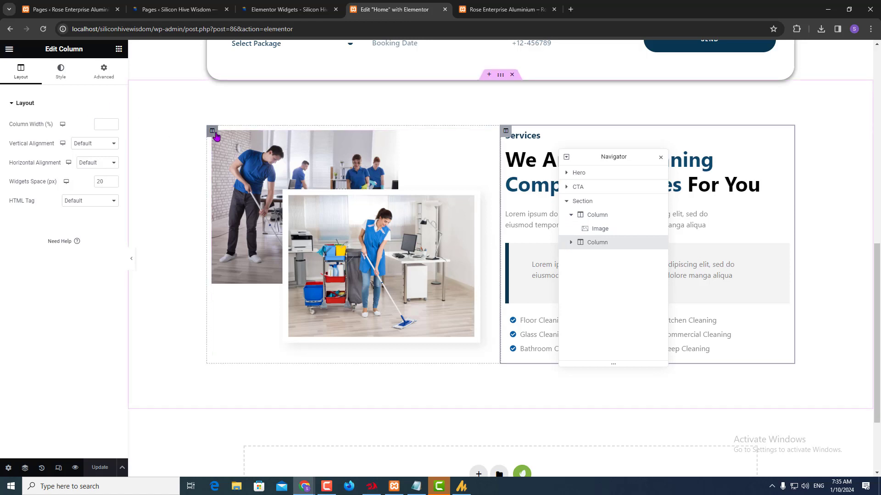
click(212, 131)
click(104, 71)
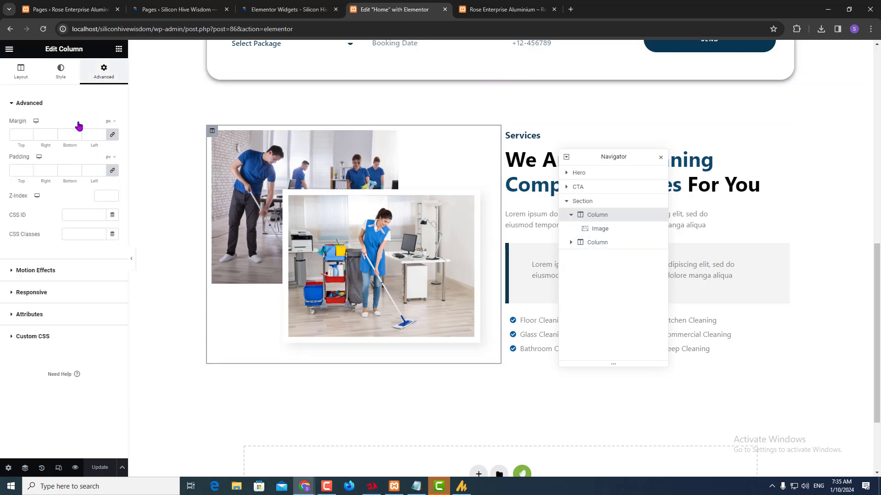
click(28, 272)
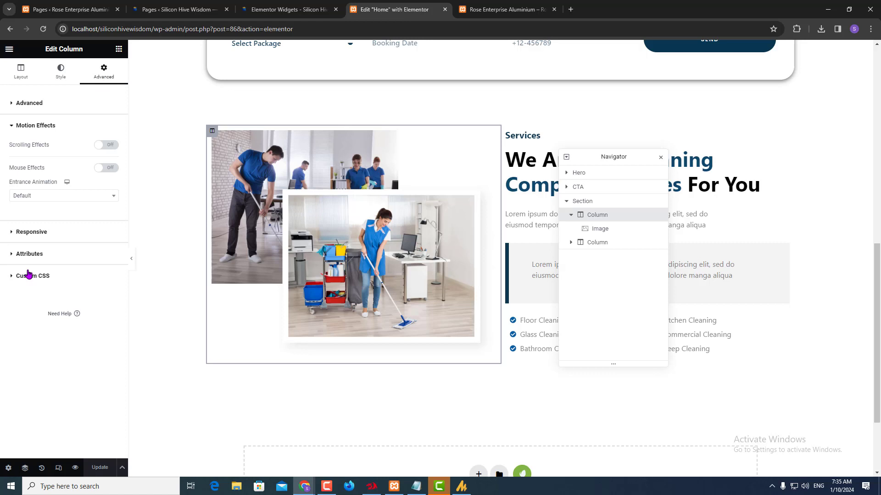
click(43, 197)
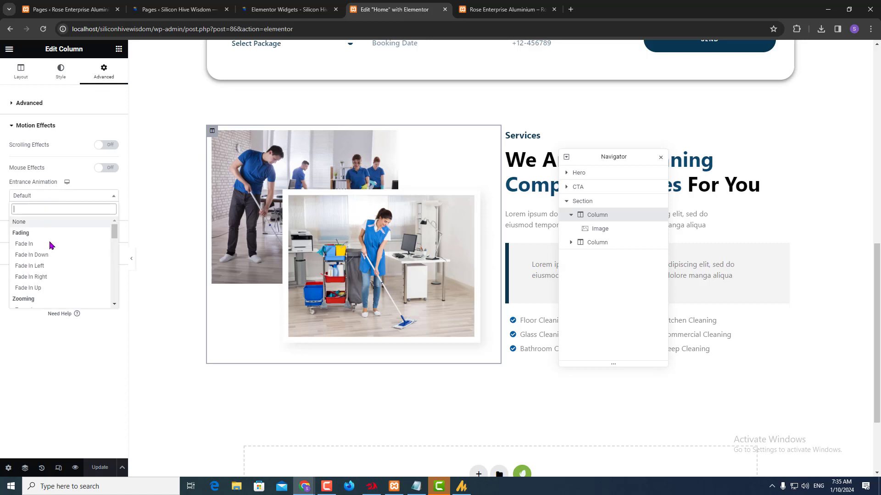
click(57, 267)
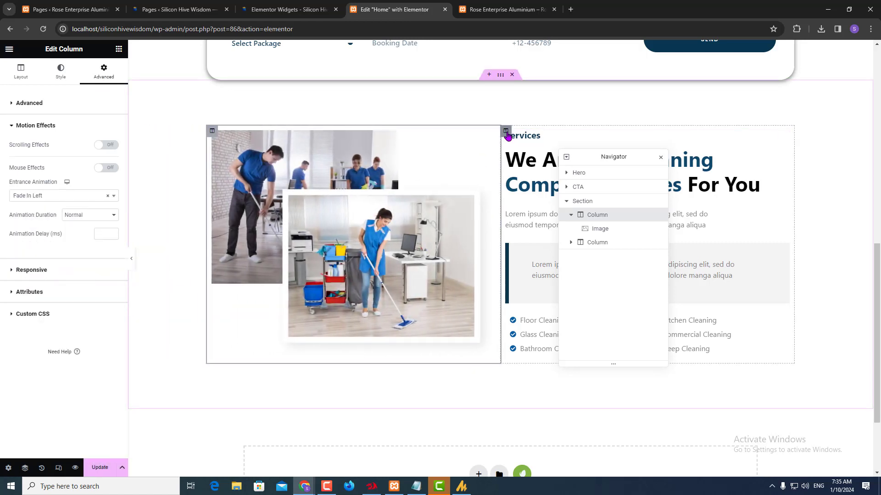
- Give the services section's text column a Fade In Right entrance animation
click(506, 133)
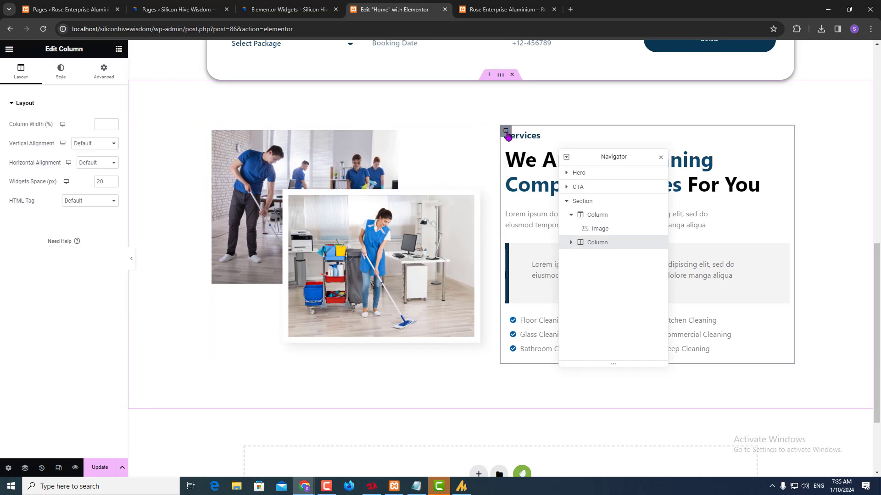
click(100, 80)
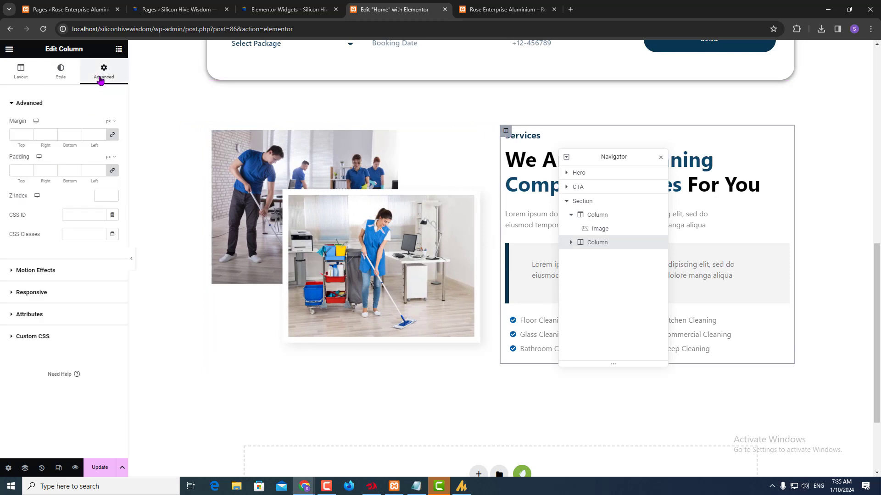
click(40, 275)
click(67, 196)
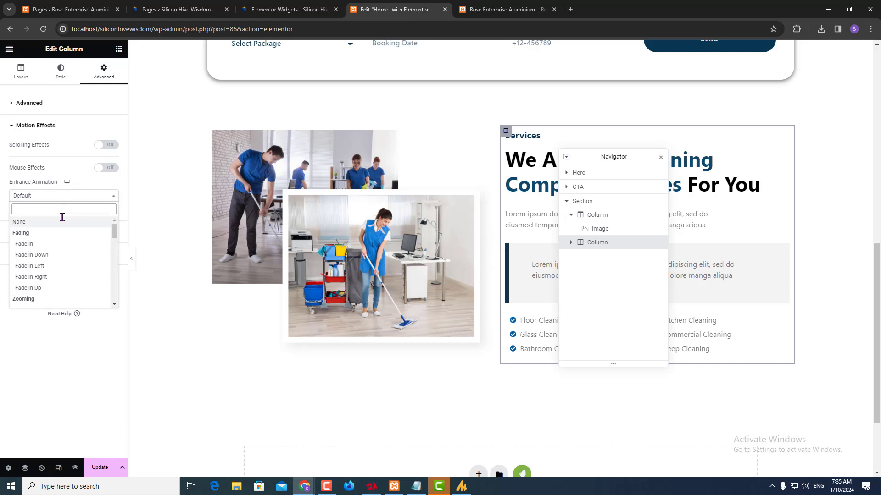
click(46, 277)
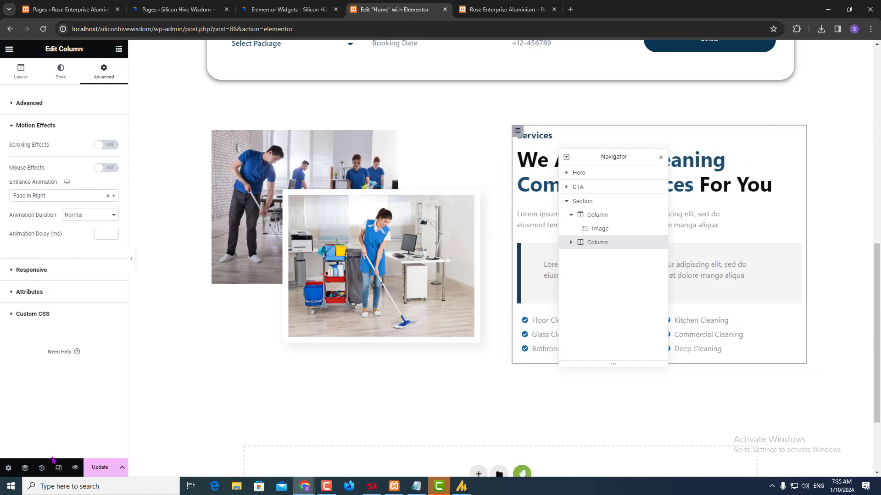
- Update the Home page and review its services section in the page preview
click(101, 470)
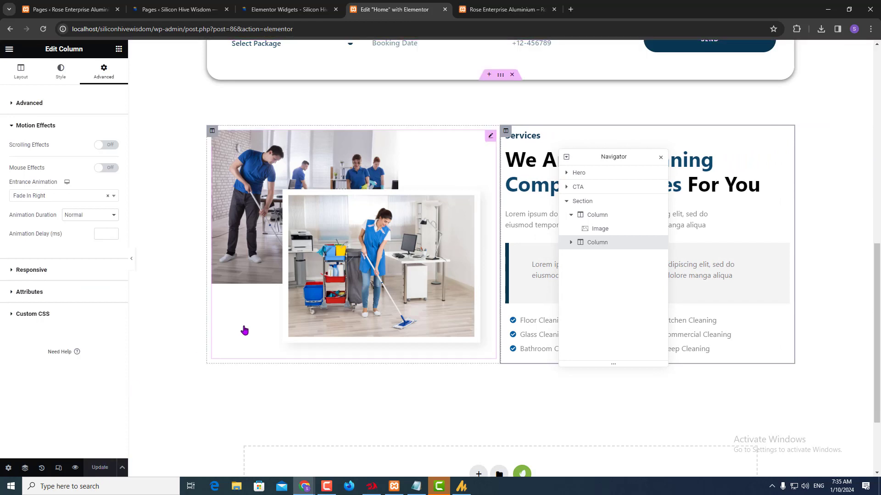
key(ctrl+Tab)
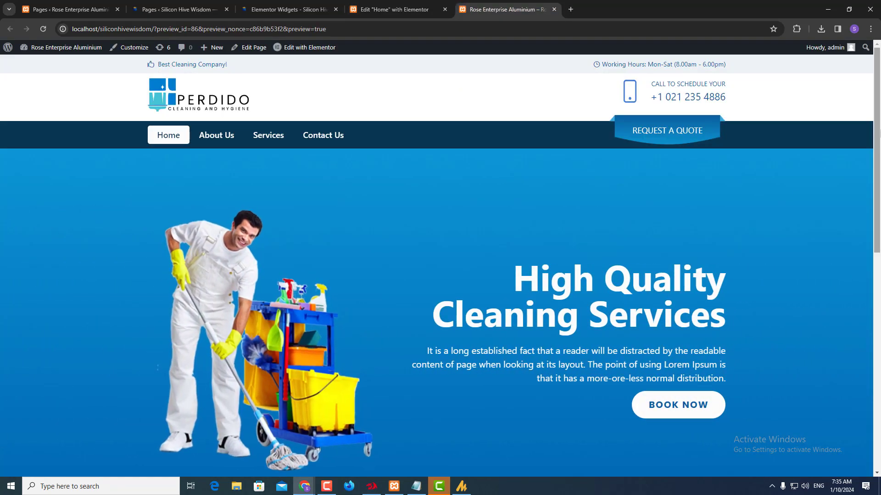
scroll(874, 202, down, 2)
drag(874, 203, 857, 366)
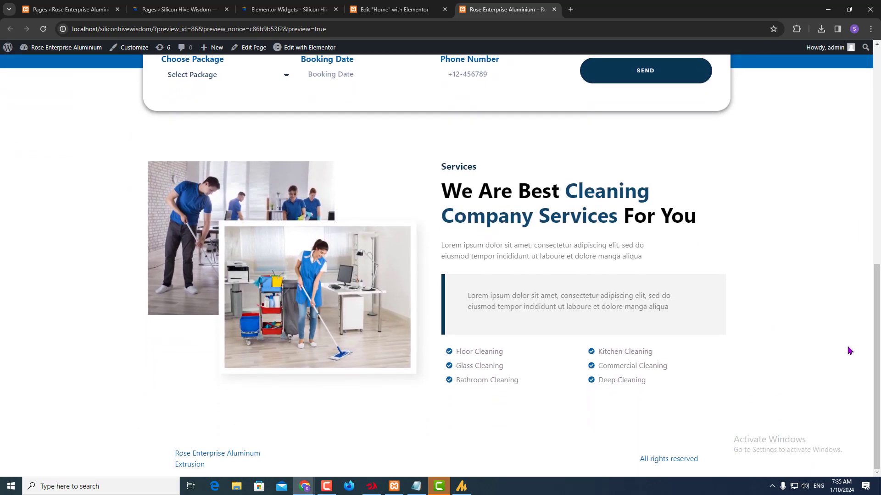
- Switch to the Figma design and examine the logo strip and the Why Choose Us section below the services block
key(alt+Tab)
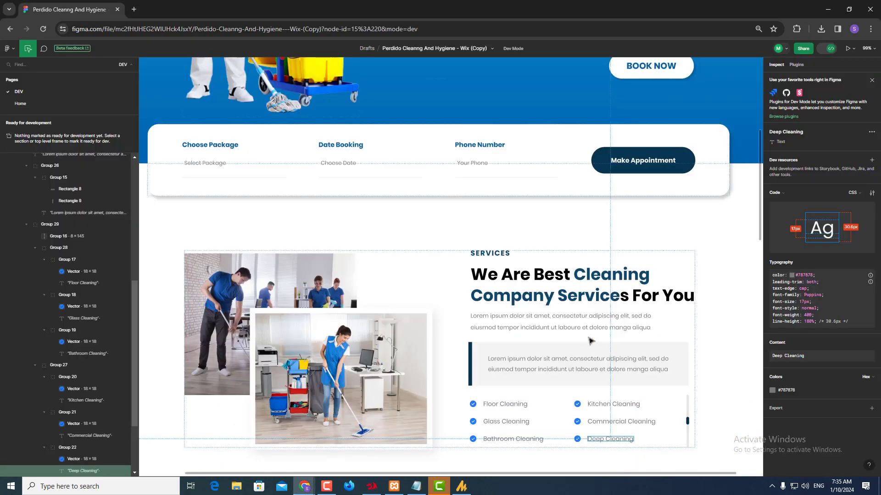
scroll(591, 342, down, 4)
scroll(589, 339, down, 4)
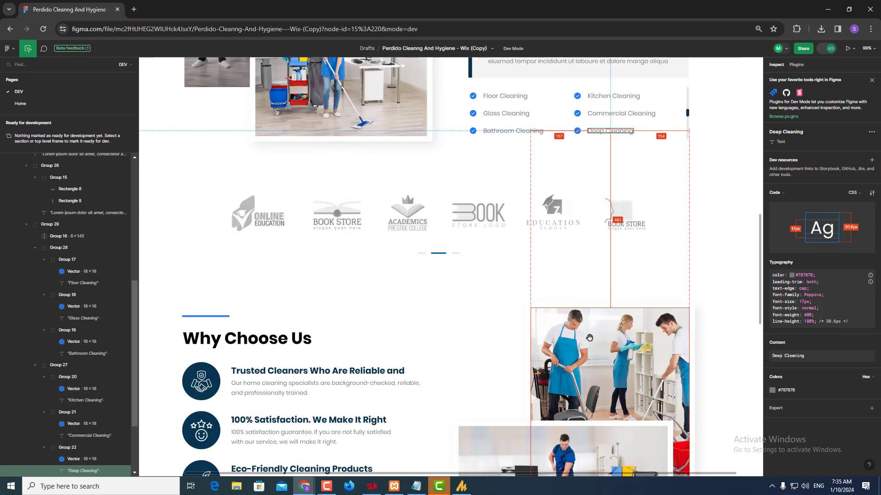
scroll(592, 344, down, 2)
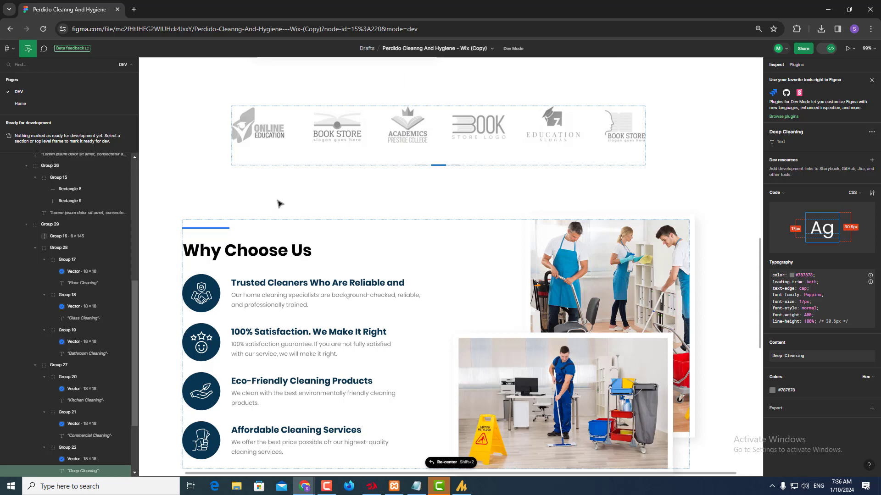
scroll(312, 245, up, 2)
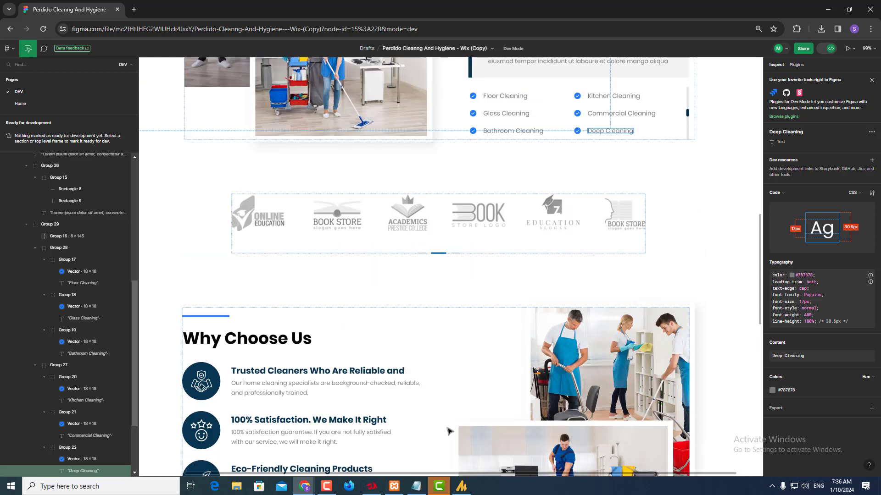
click(264, 226)
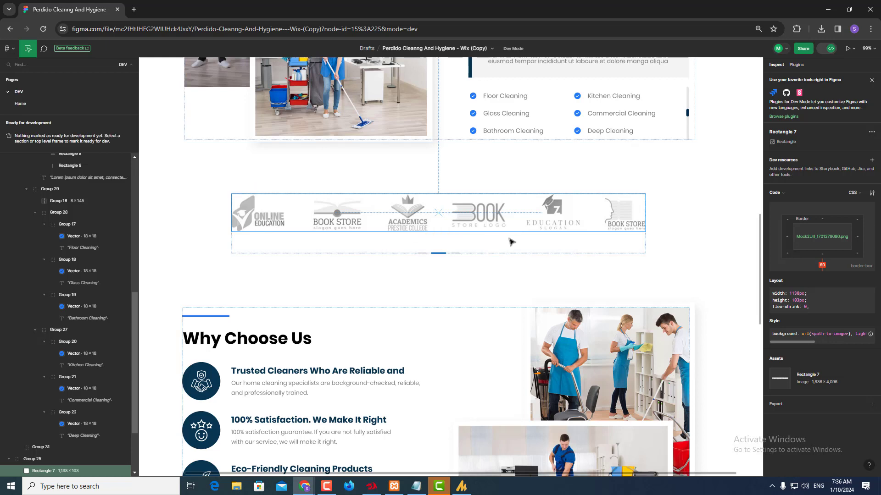
scroll(501, 252, down, 2)
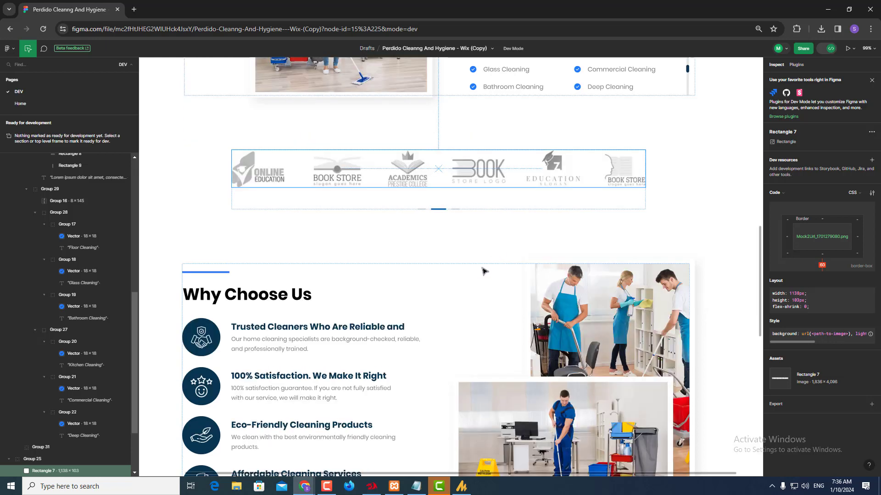
scroll(183, 324, down, 2)
scroll(180, 320, down, 3)
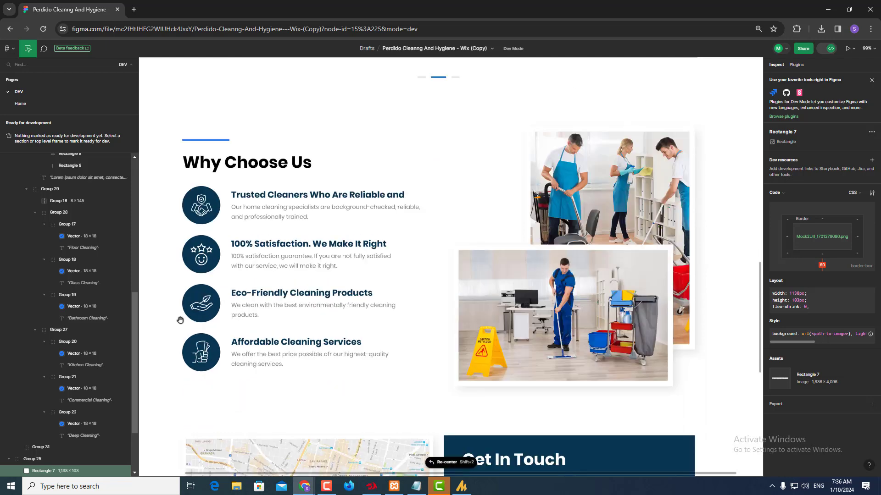
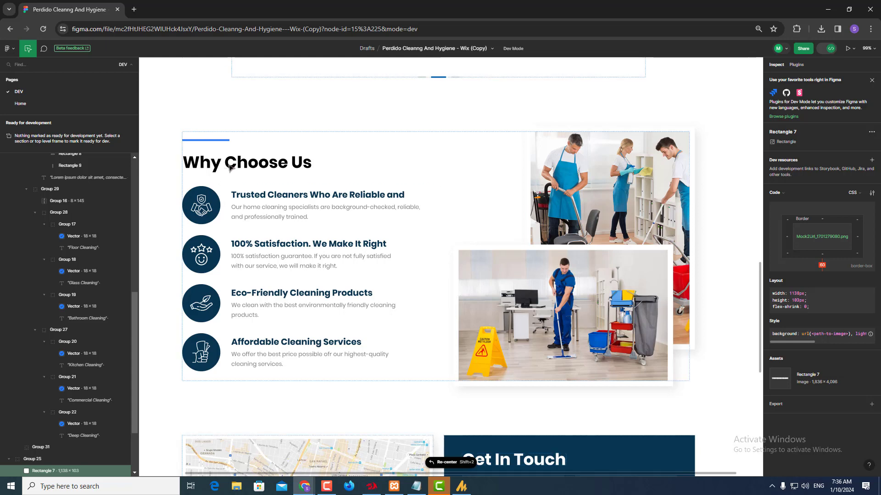
scroll(230, 238, up, 3)
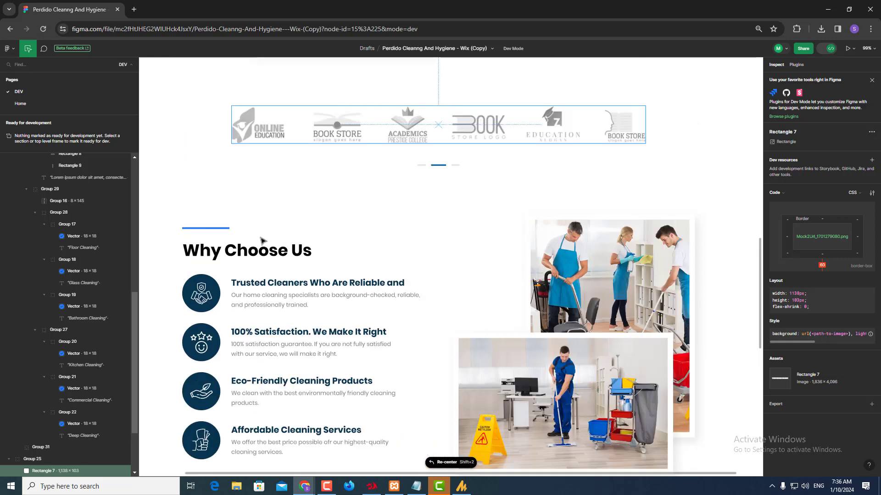
scroll(229, 273, up, 5)
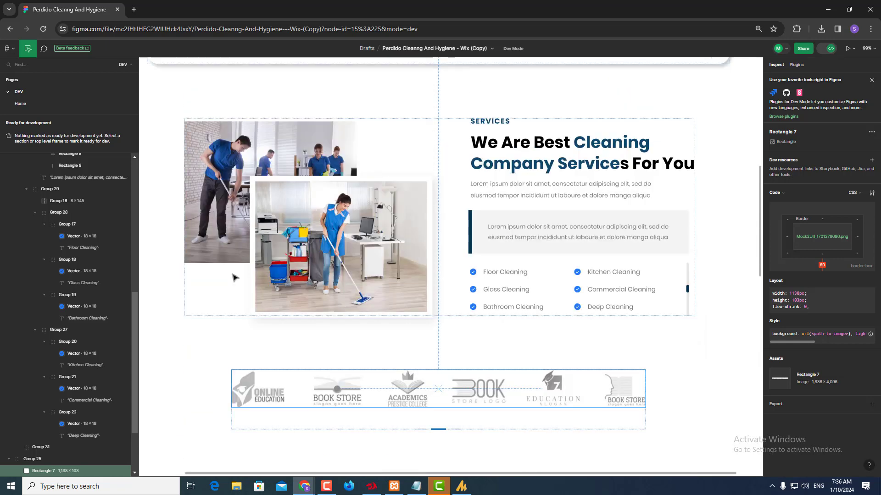
scroll(232, 274, up, 5)
scroll(231, 274, down, 10)
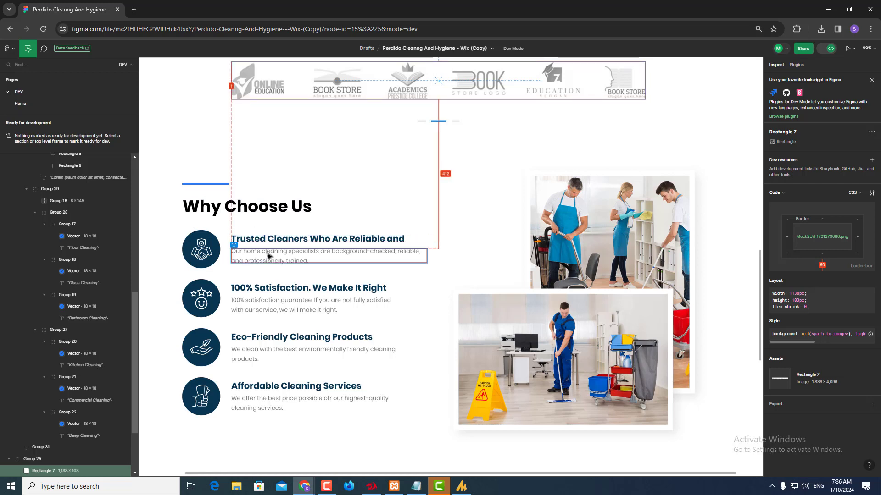
- Return to the Elementor editor, add an equal two-column section below the services section and move the Navigator clear of it
key(alt+Tab)
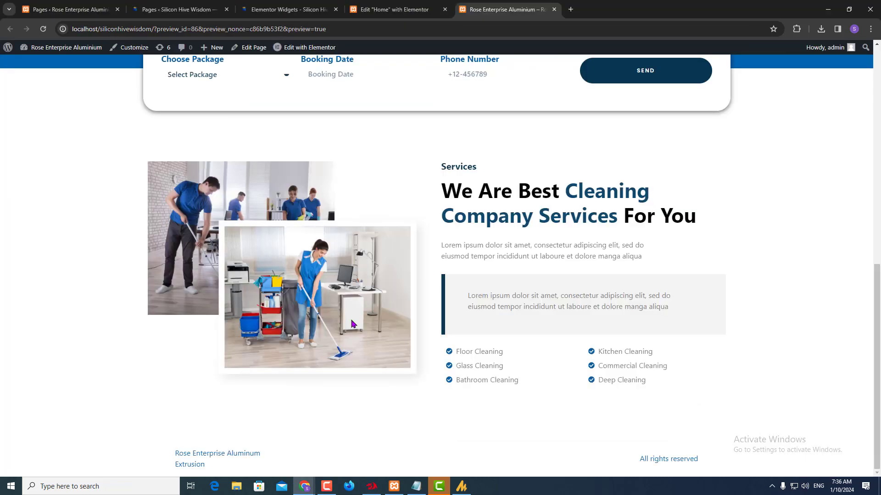
key(ctrl+shift+Tab)
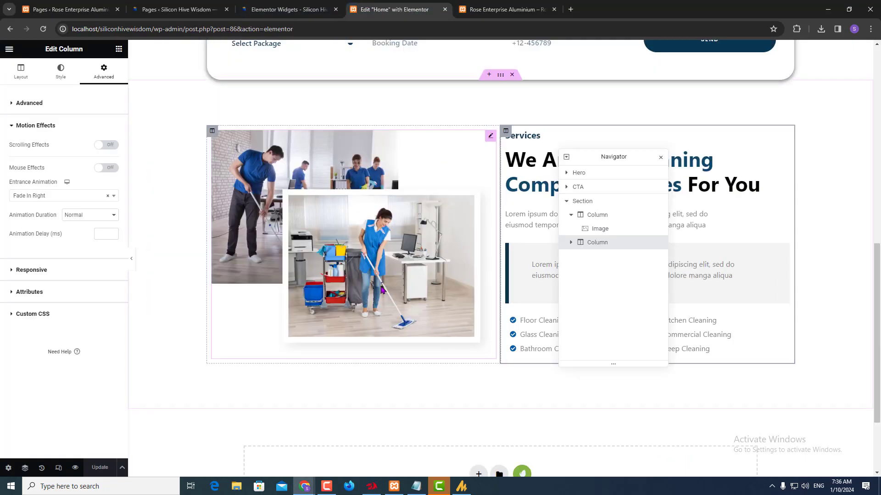
scroll(400, 361, down, 2)
click(479, 362)
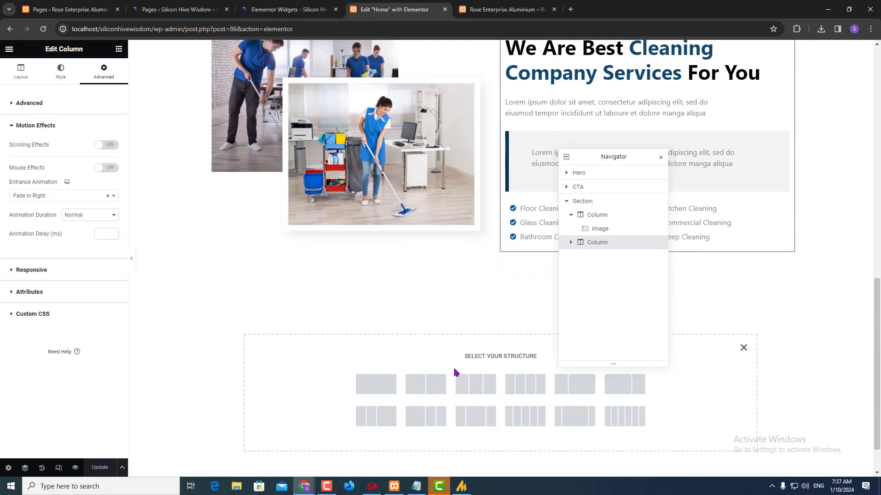
click(433, 396)
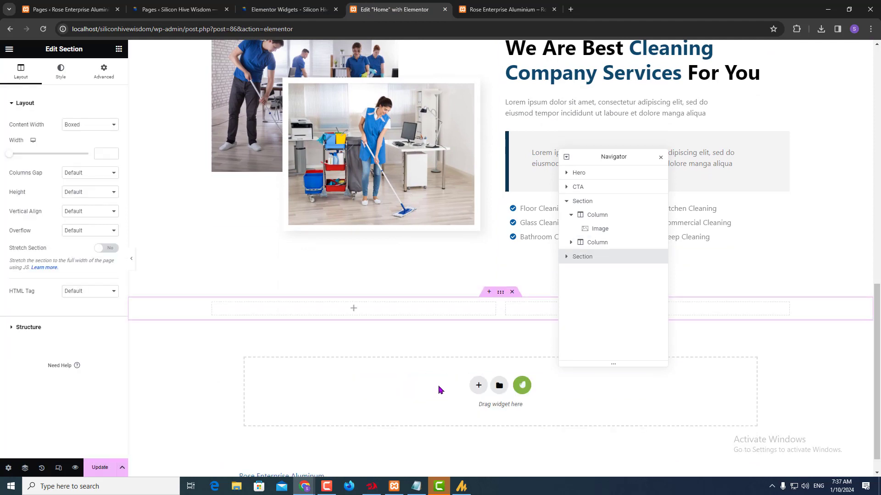
drag(615, 159, 792, 60)
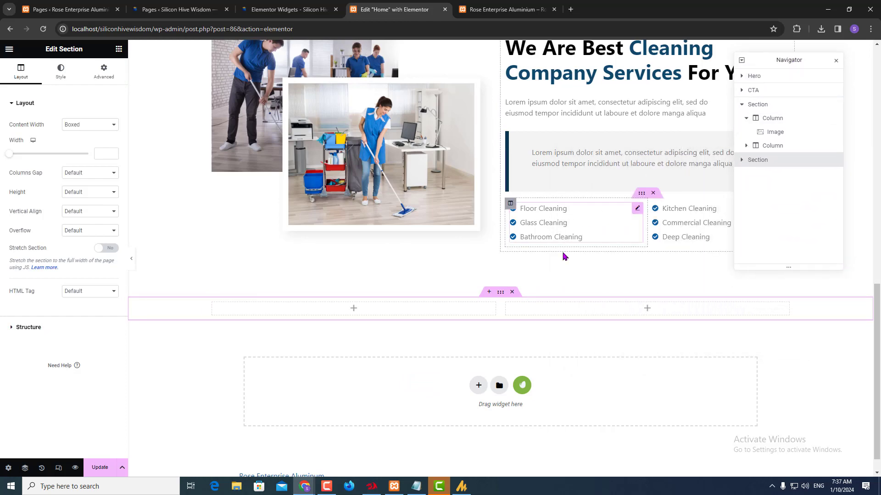
- In Figma, turn off Dev Mode and export the group with the two Why Choose Us photos as a 1x PNG
key(alt+Tab)
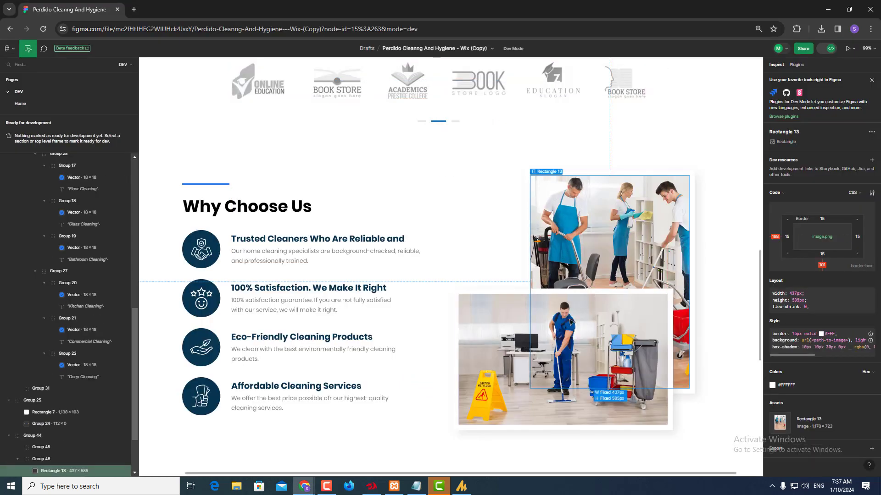
shift+click(560, 337)
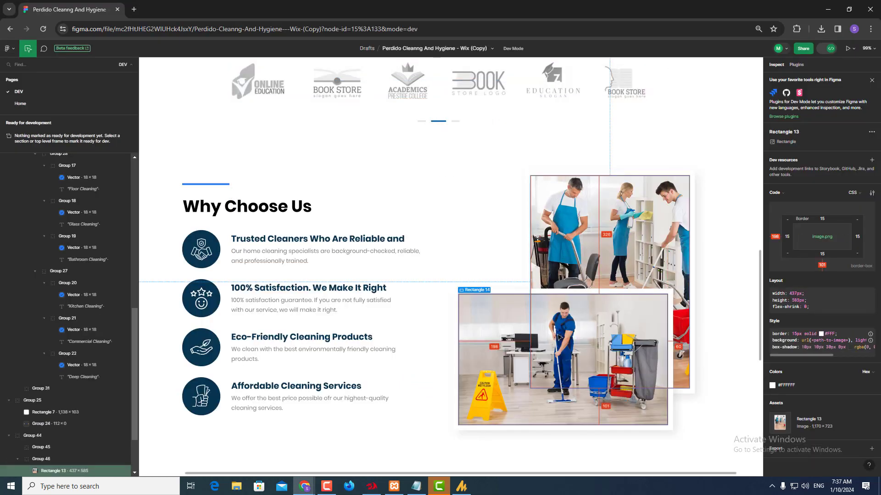
click(822, 49)
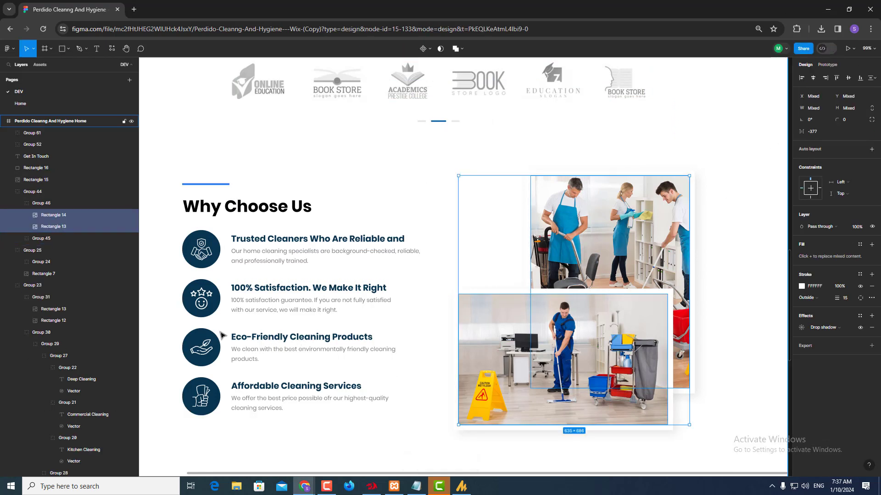
click(72, 203)
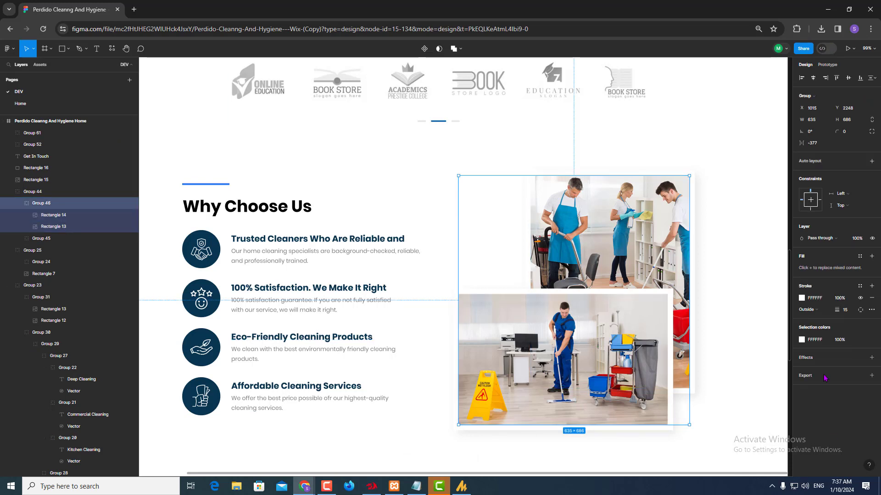
click(871, 376)
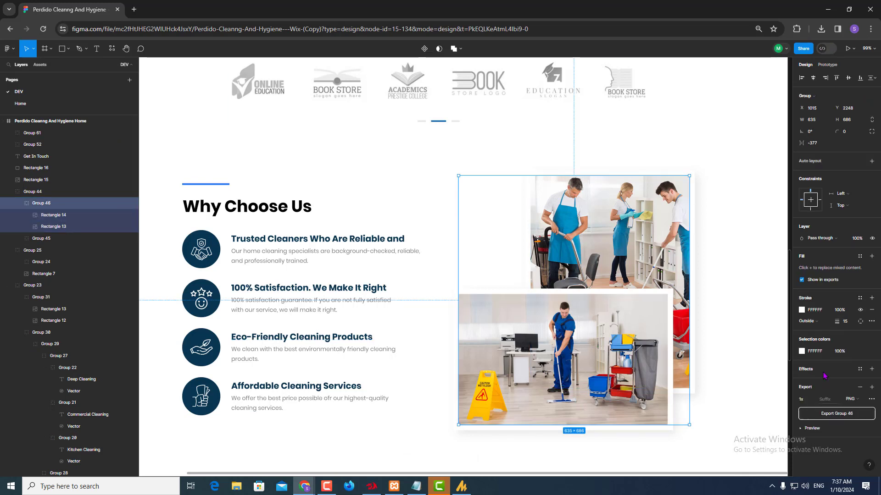
click(841, 417)
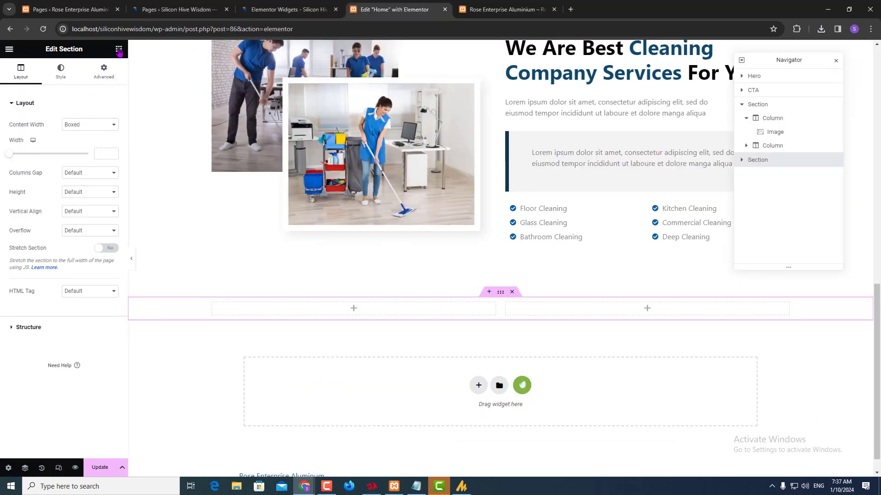
- Back in Elementor, add an Image widget to the second column of the new section
click(118, 50)
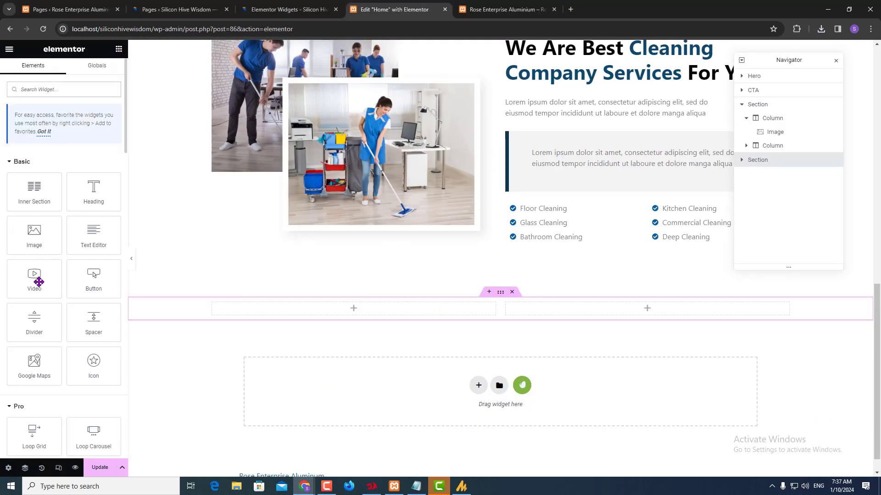
drag(41, 244, 629, 308)
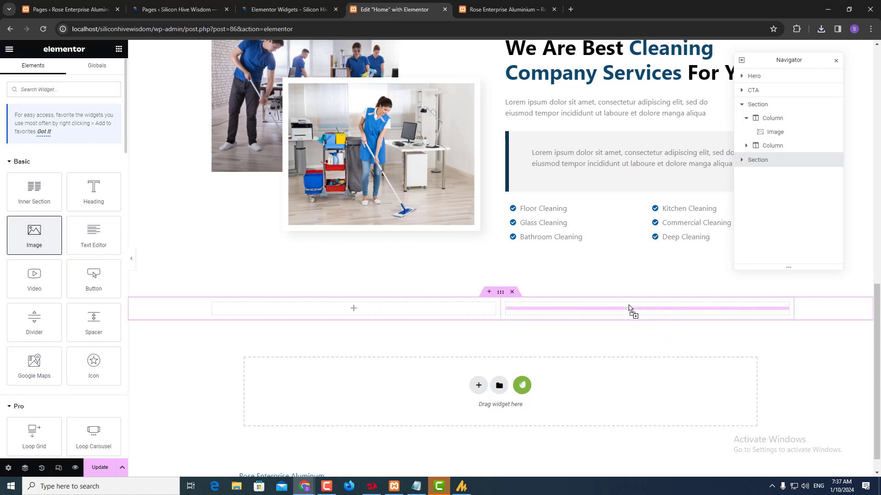
mouse_move(571, 325)
mouse_down()
mouse_move(582, 324)
mouse_move(574, 330)
mouse_up()
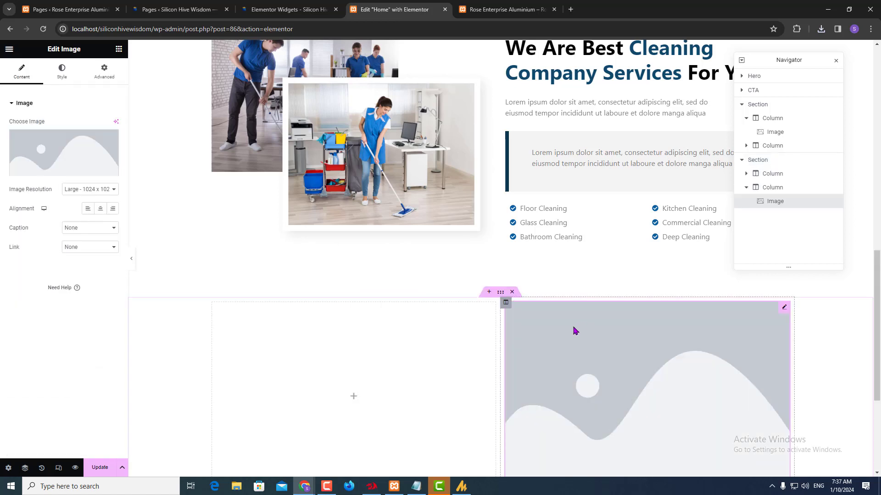
- Upload the downloaded Group 46.png to the media library and use it as the new widget's image
click(26, 139)
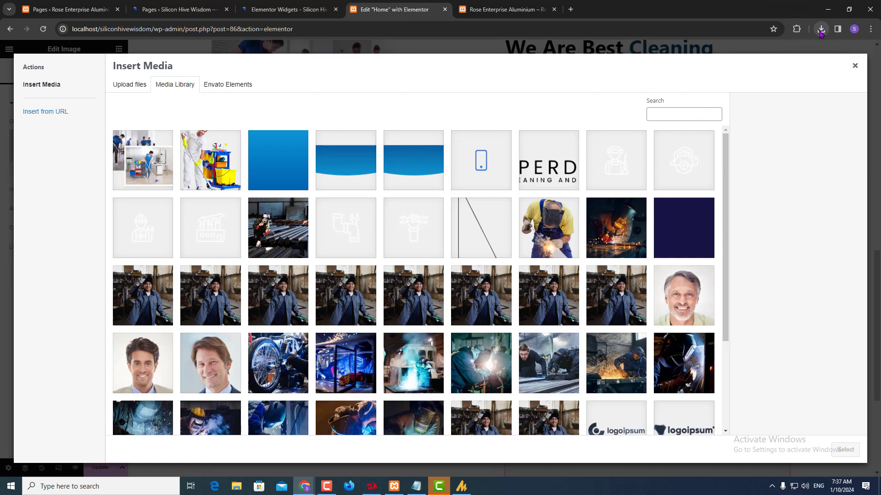
click(820, 29)
drag(729, 79, 382, 200)
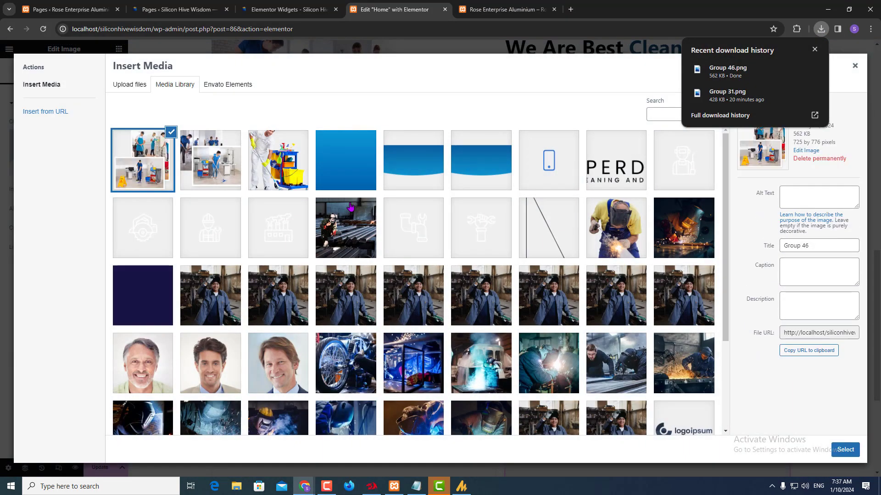
click(851, 455)
click(852, 453)
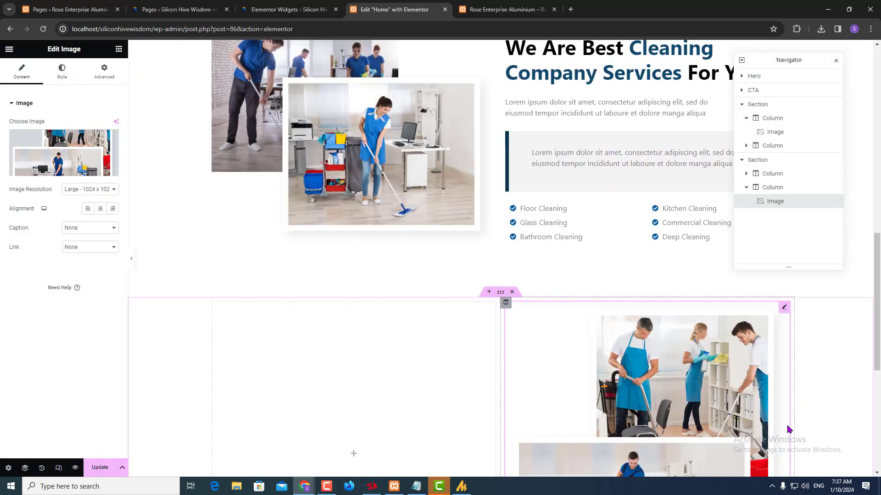
- Search the widgets for "div" and add a Divider widget to the empty first column of the new section
scroll(783, 426, down, 3)
key(alt+Tab)
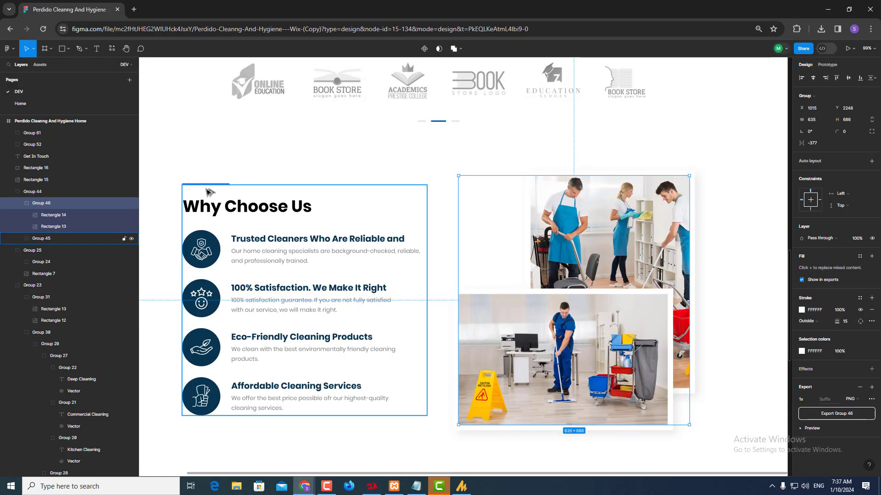
key(alt+Tab)
click(119, 51)
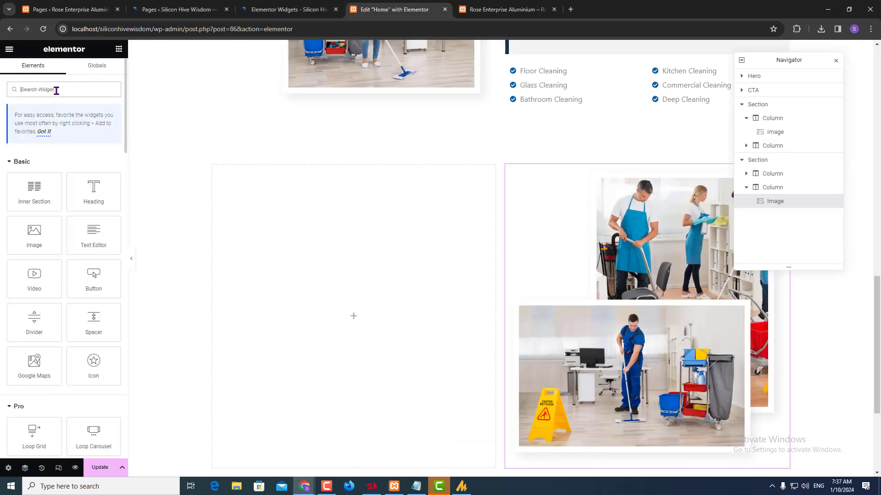
text(spe)
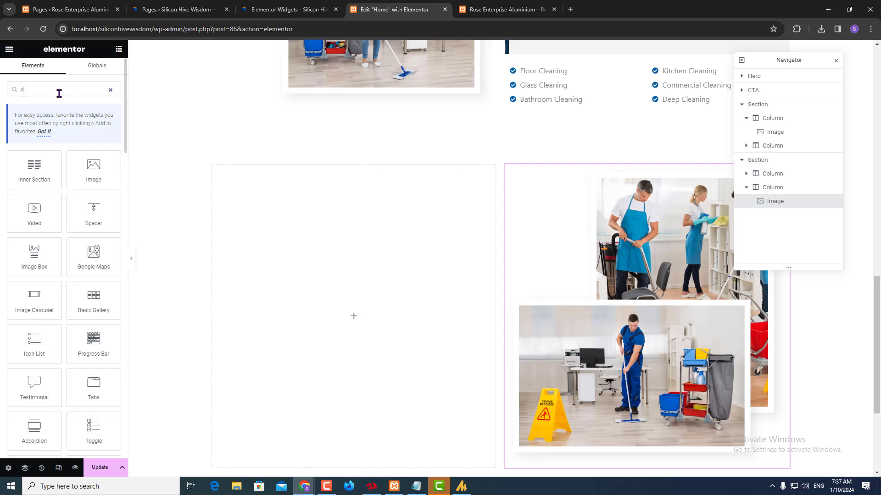
key(BackSpace)
key(BackSpace)
key(BackSpace)
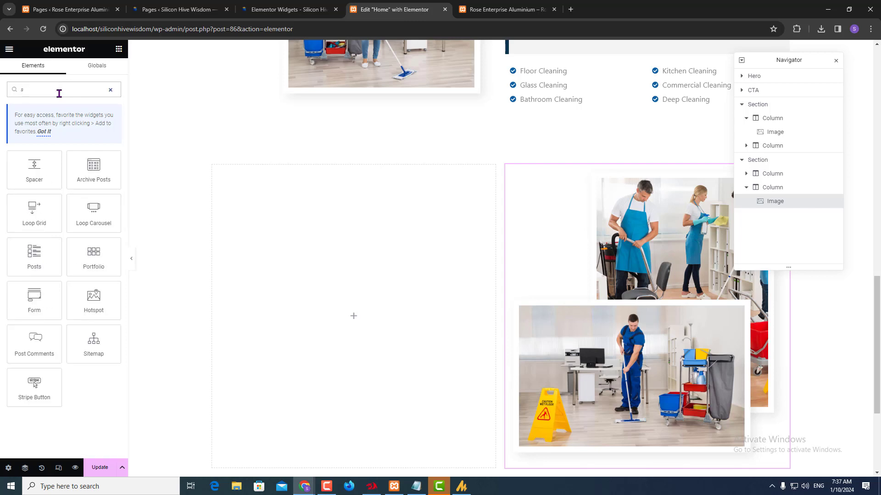
text(div)
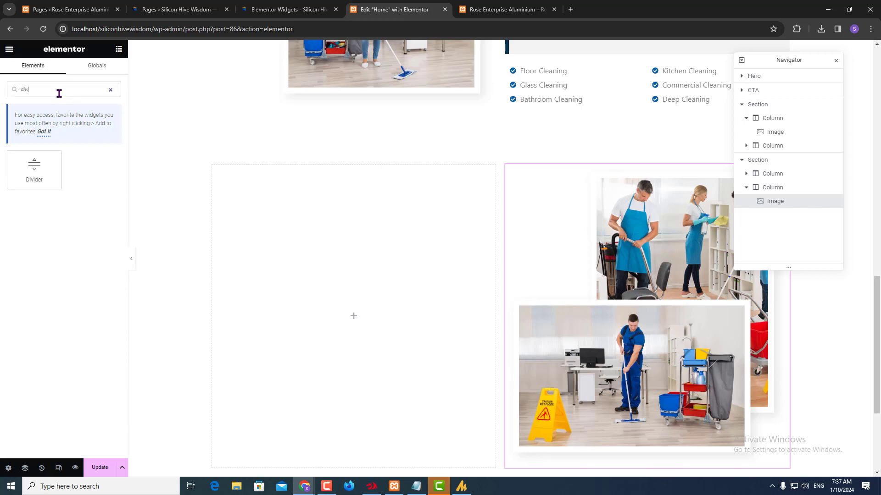
text(i)
drag(32, 169, 321, 278)
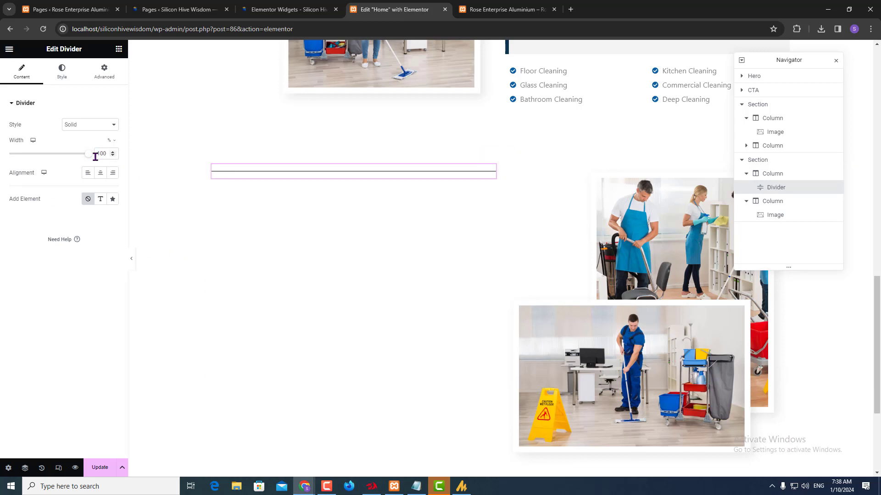
- Style the divider with 17% width, the global Basic Text color, a gap of 2 and a weight of 4.4
drag(88, 153, 23, 153)
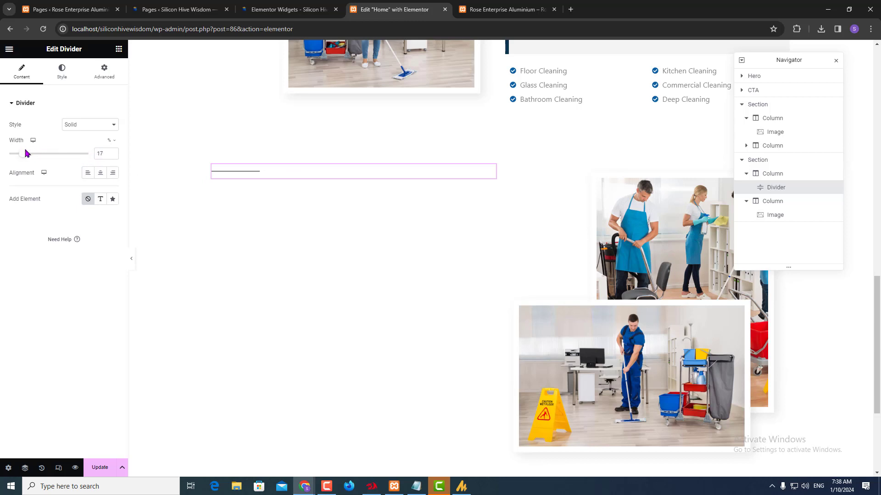
click(62, 75)
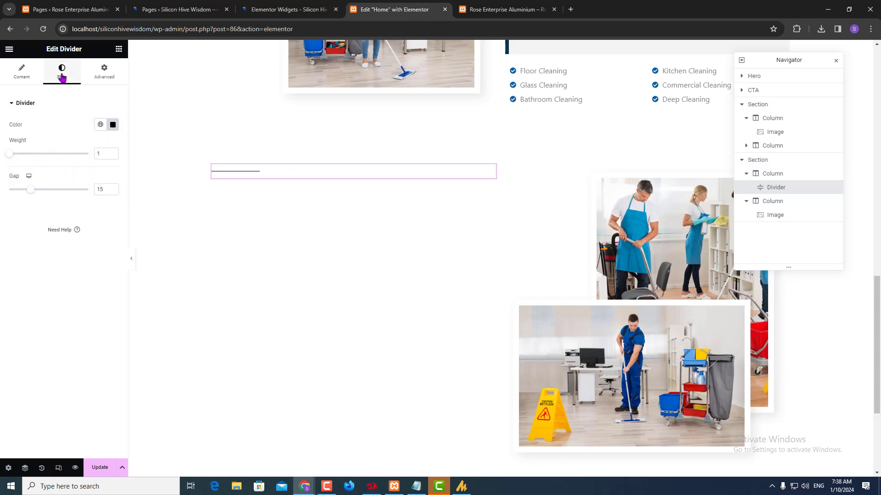
click(100, 126)
click(61, 185)
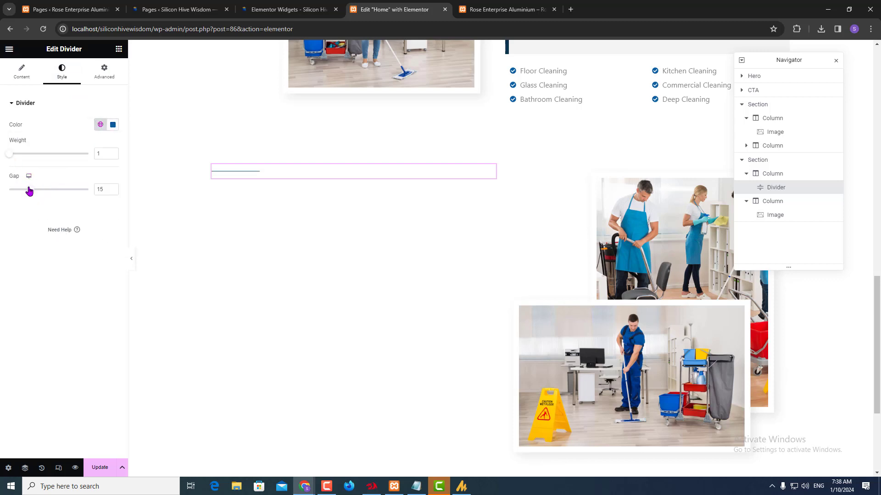
drag(29, 190, 1, 197)
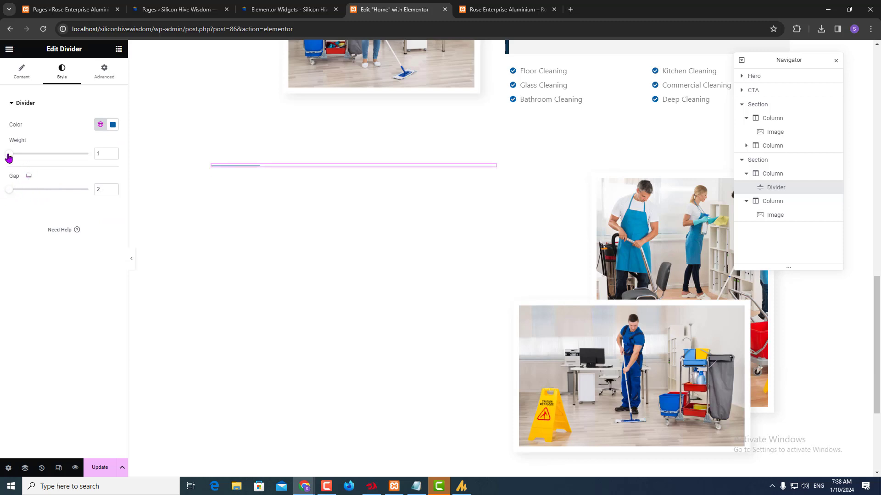
drag(9, 157, 38, 156)
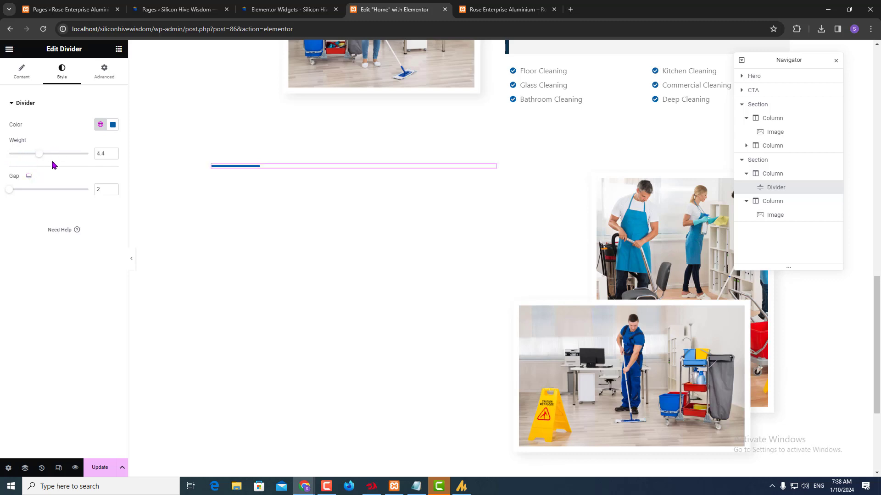
- Compare the divider's global color and look with the blue line above Why Choose Us in the Figma design
key(alt+Tab)
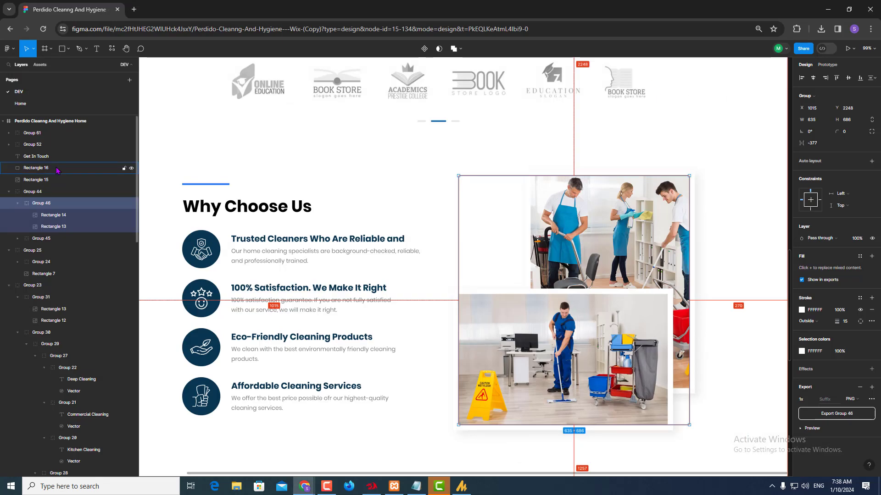
key(alt+Tab)
click(100, 126)
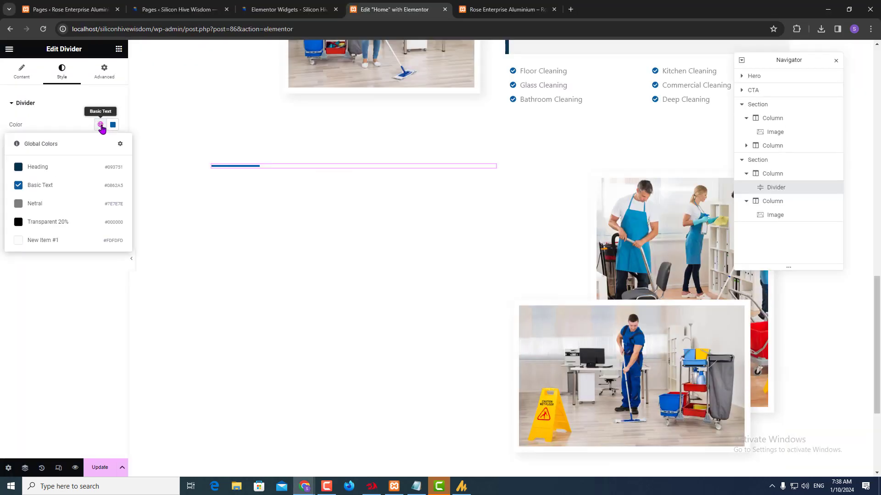
click(101, 126)
key(alt+Tab)
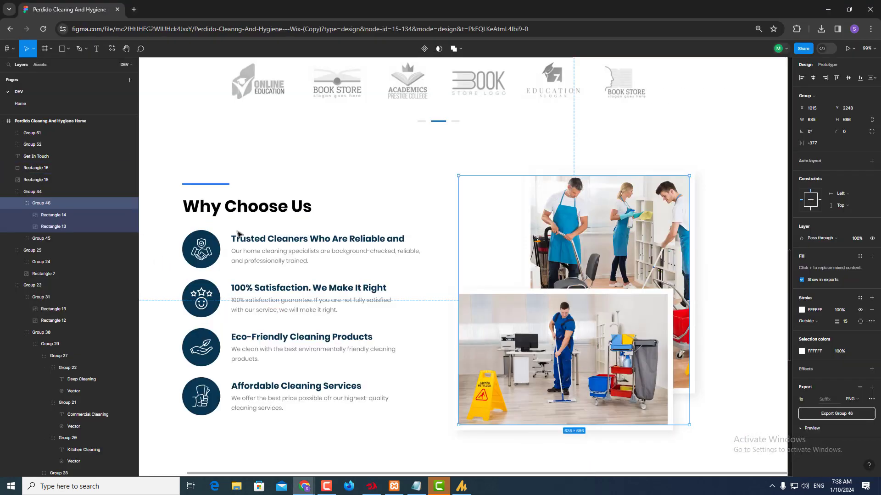
click(238, 233)
key(alt+Tab)
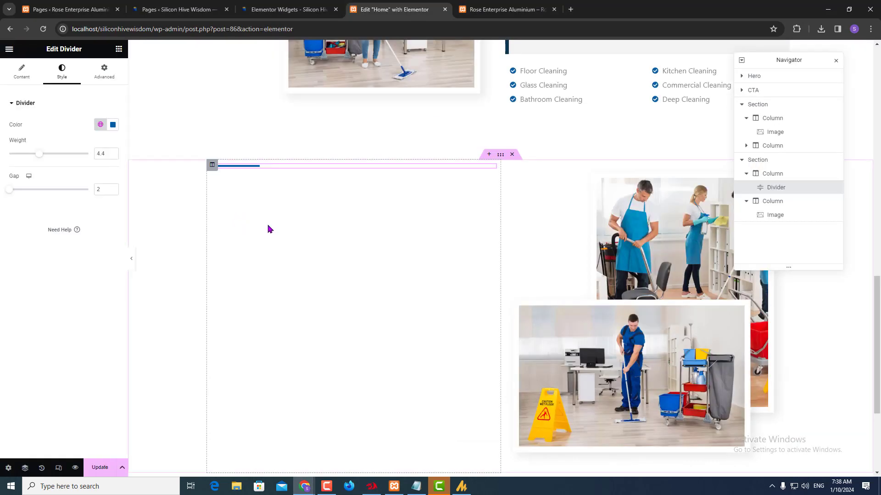
- Copy the "We Are Best Cleaning Company Services For You" heading and paste it below the divider
scroll(576, 242, up, 6)
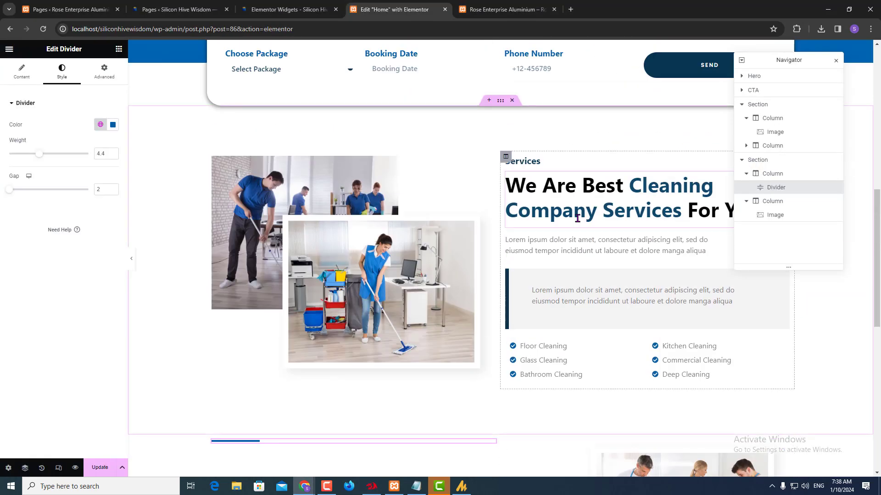
right_click(577, 219)
click(601, 240)
scroll(490, 311, down, 3)
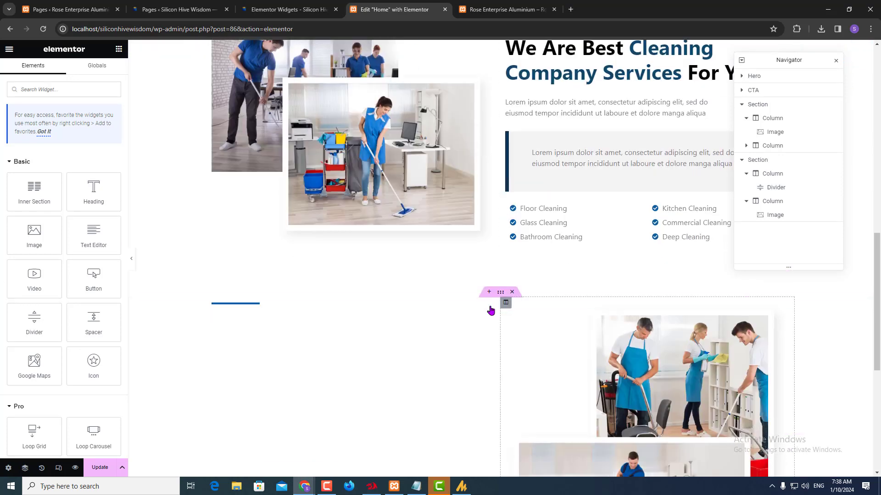
right_click(237, 307)
click(252, 342)
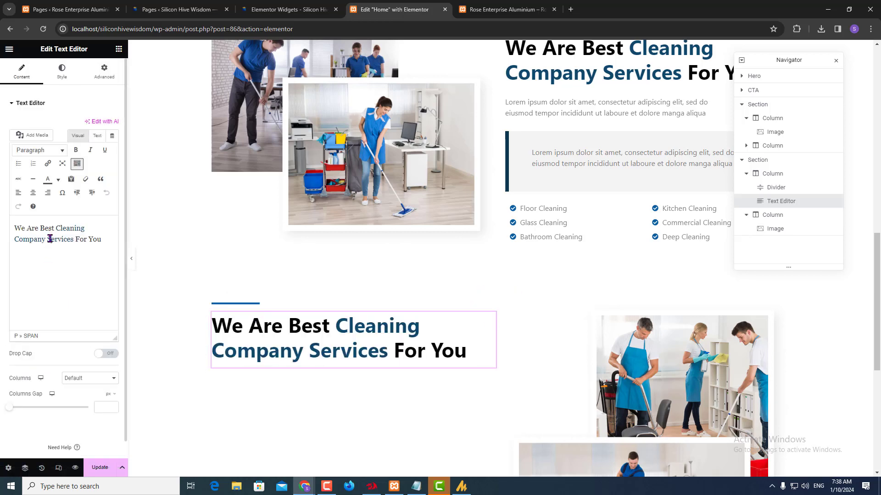
- Replace the pasted heading's text with "Why Choose Us", copied from the Figma design in Dev Mode
key(ctrl+a)
key(alt+Tab)
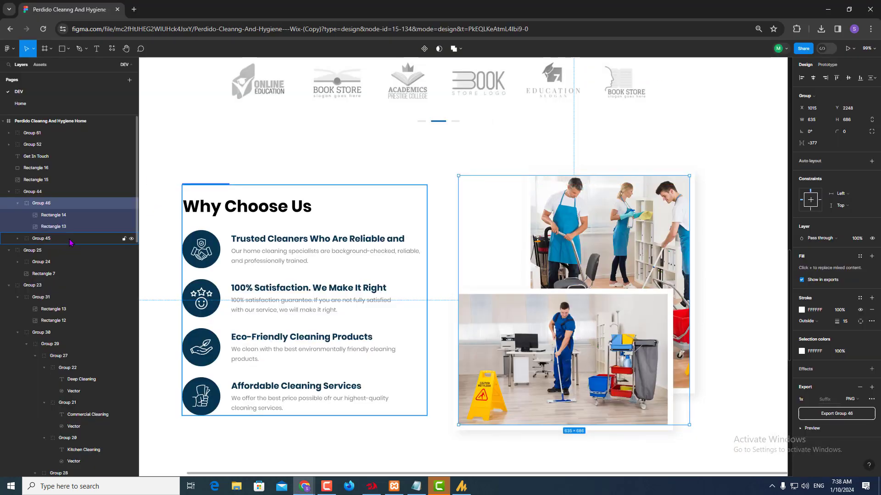
double_click(220, 209)
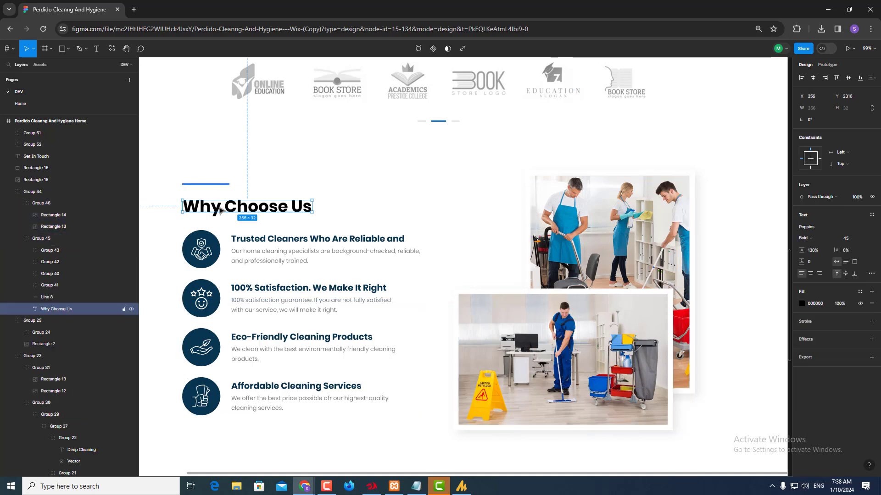
click(826, 48)
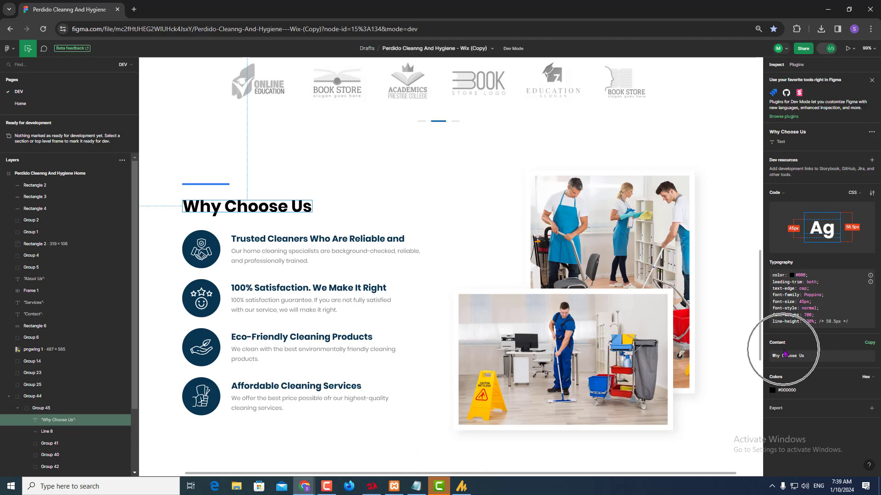
click(855, 353)
key(alt+Tab)
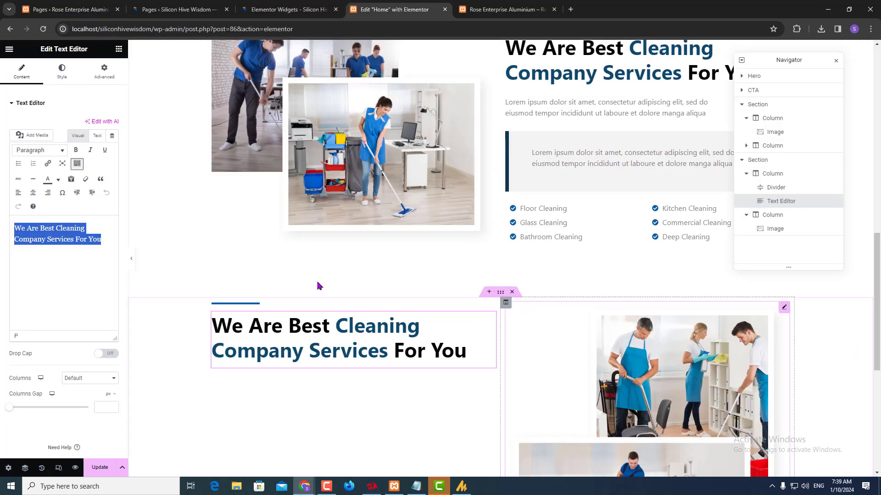
key(ctrl+v)
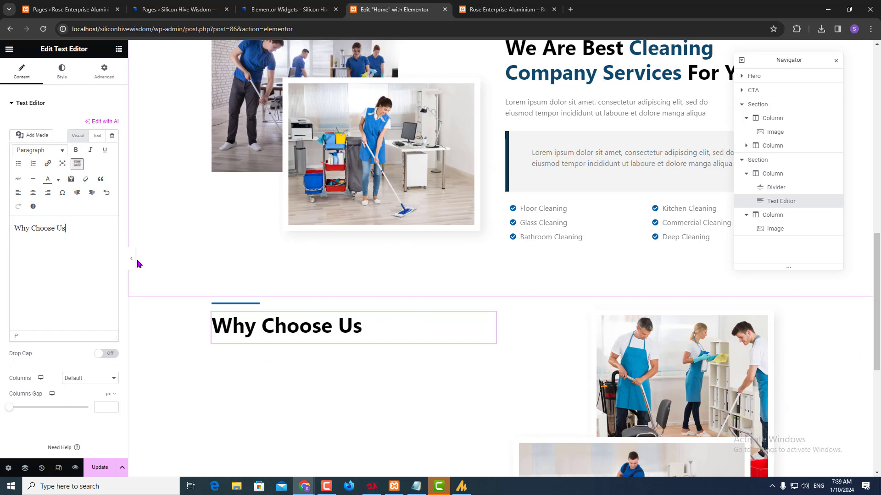
- In Figma, export the handshake icon beside "Trusted Cleaners Who Are Reliable and" as an SVG
key(alt+Tab)
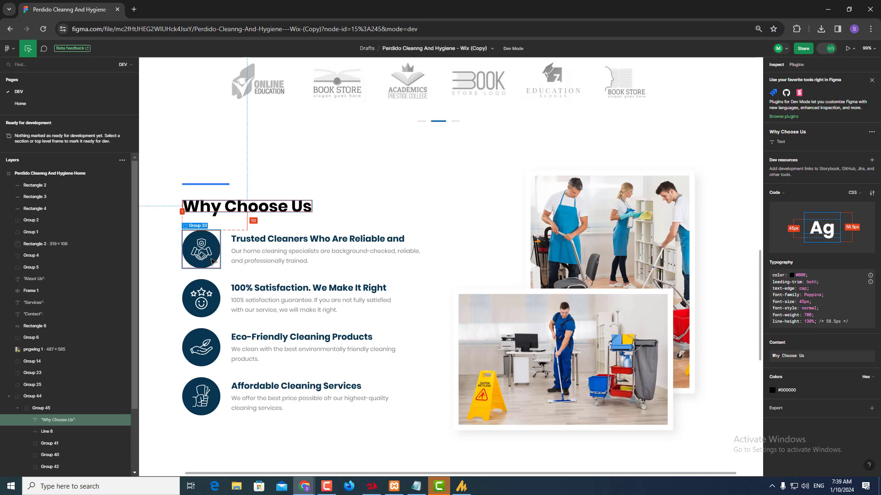
click(212, 262)
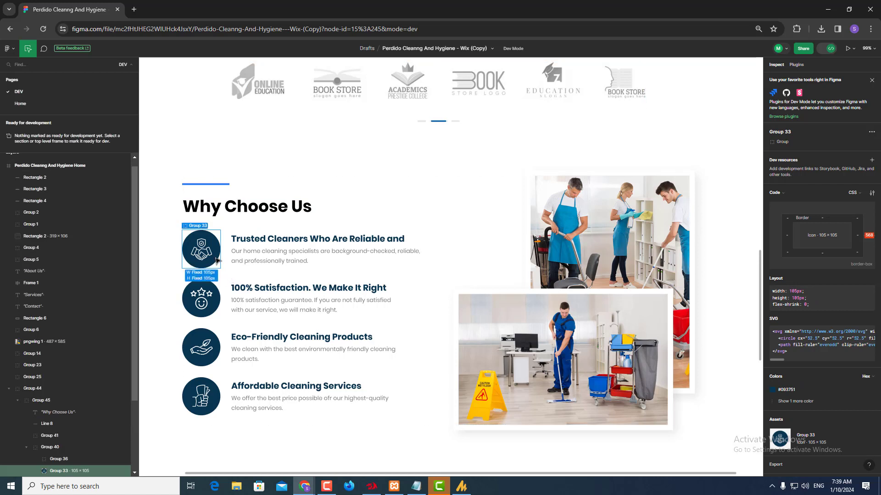
scroll(85, 374, down, 2)
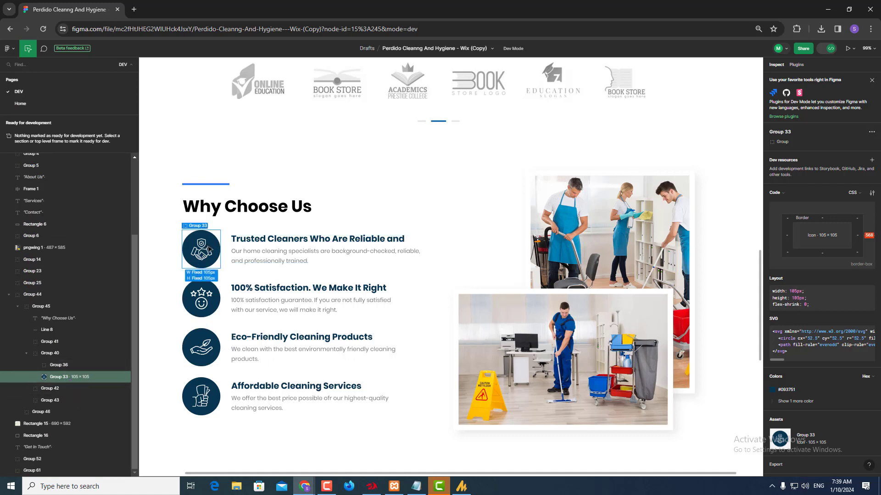
scroll(790, 454, down, 1)
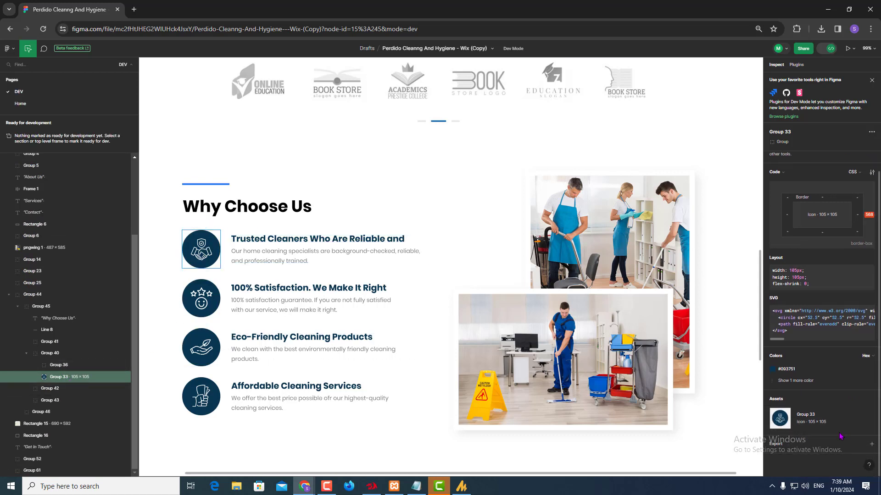
click(792, 445)
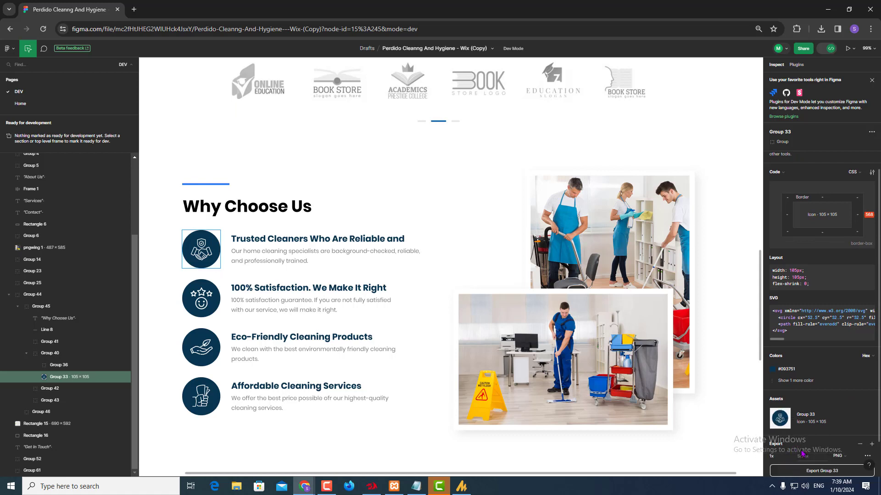
scroll(803, 457, down, 2)
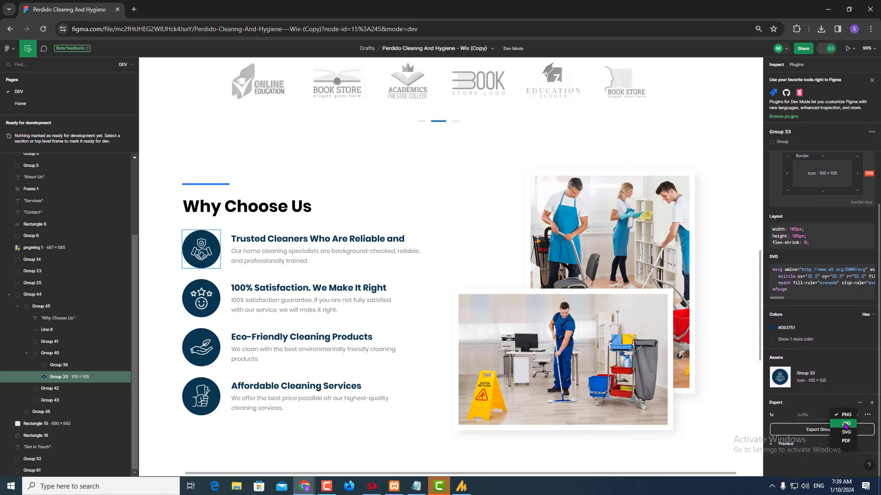
click(846, 432)
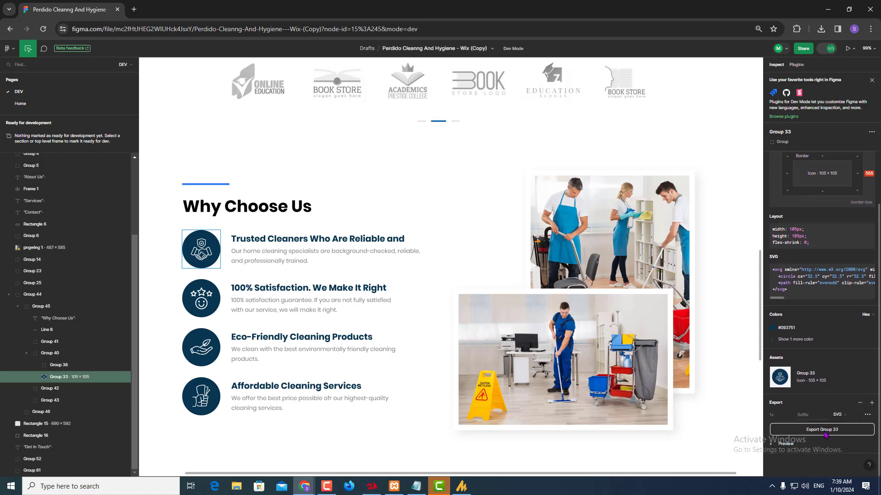
click(824, 432)
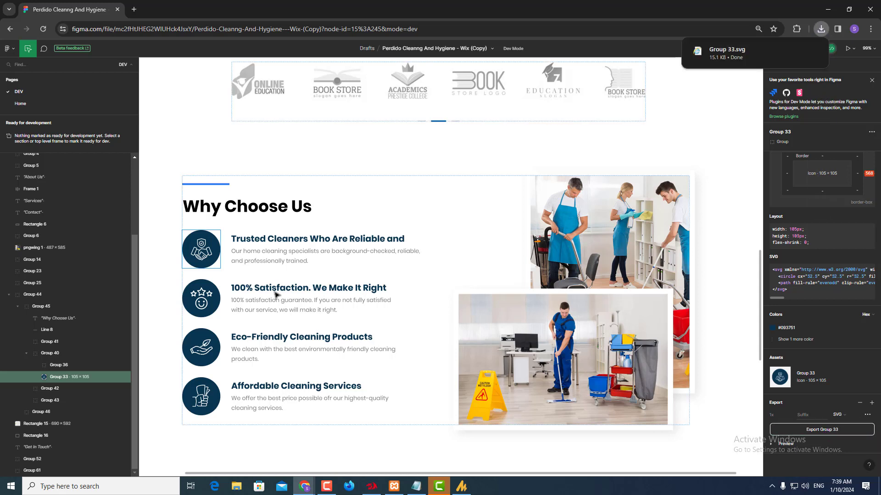
- Export the stars-and-smiley icon beside "100% Satisfaction. We Make It Right" as an SVG
click(202, 294)
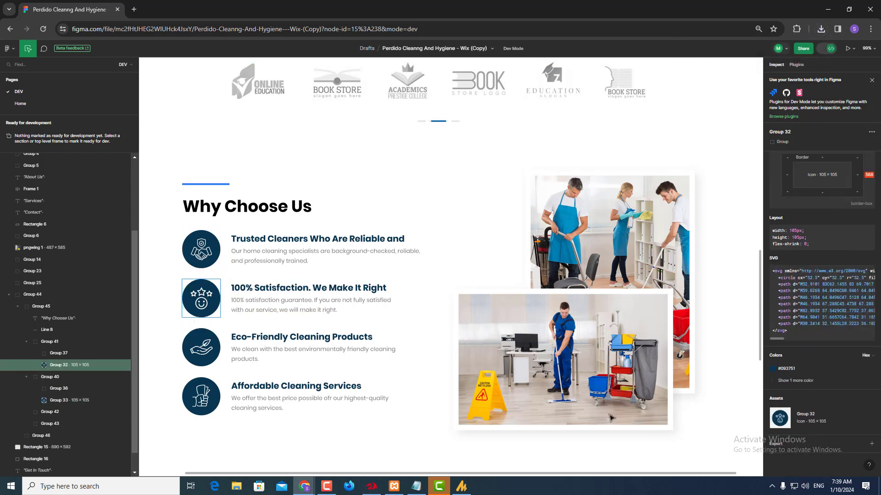
click(802, 444)
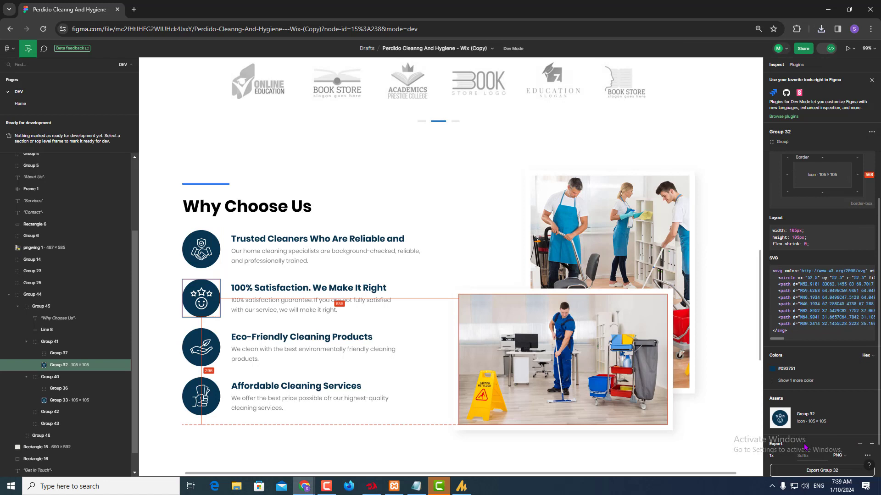
click(837, 455)
click(839, 466)
scroll(814, 473, down, 1)
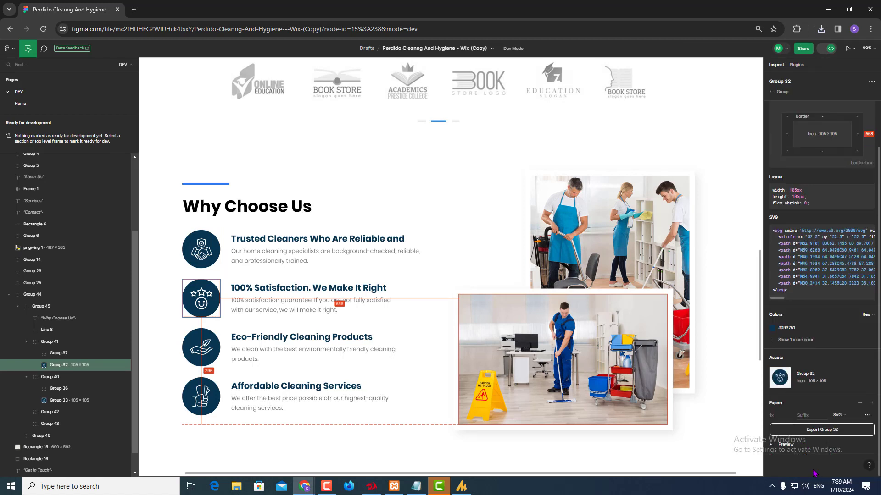
click(821, 431)
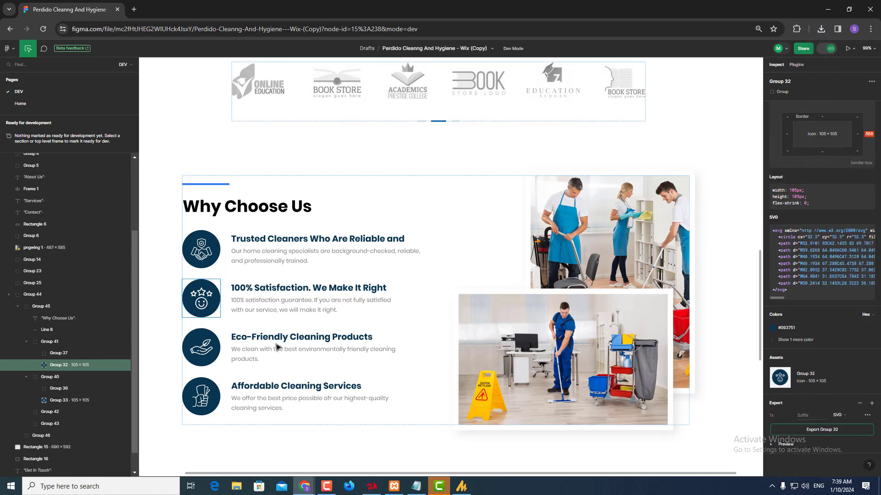
- Export the hand-and-leaf icon beside "Eco-Friendly Cleaning Products" as an SVG
click(202, 340)
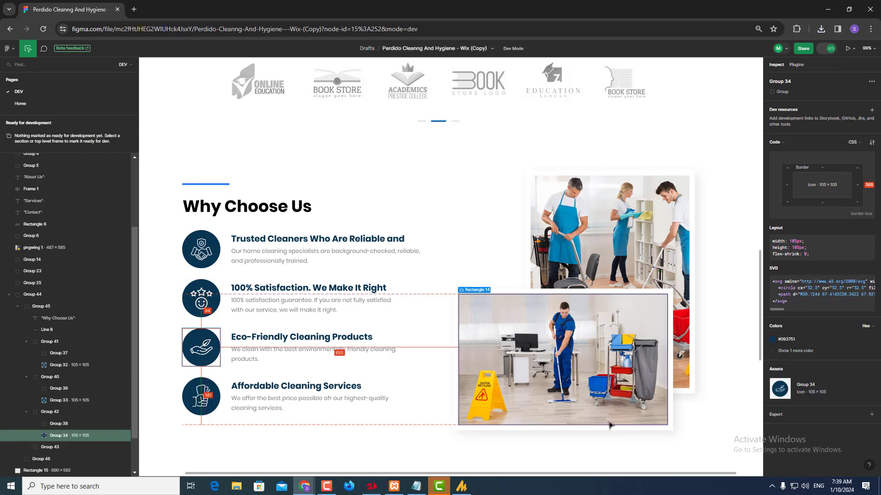
click(805, 418)
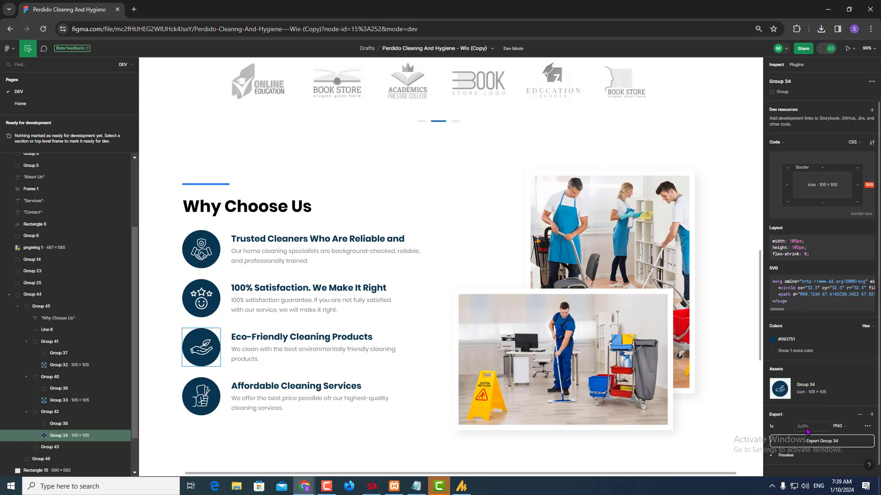
click(845, 428)
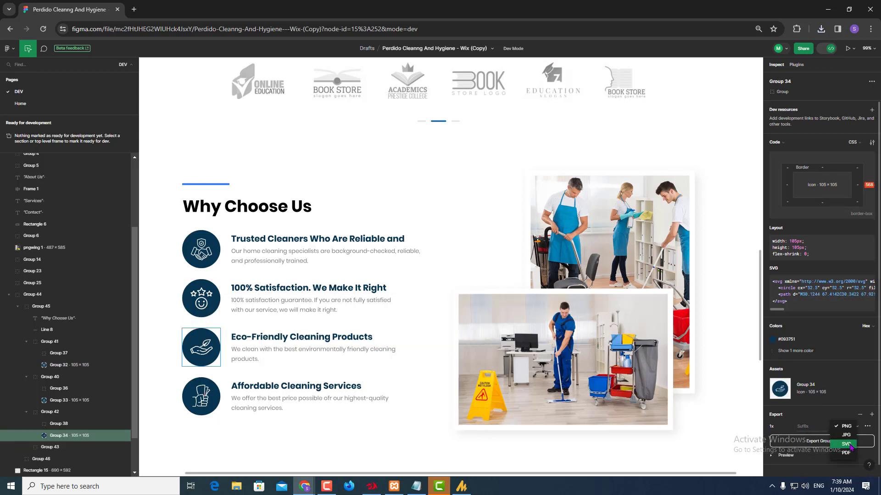
click(848, 445)
scroll(808, 446, down, 2)
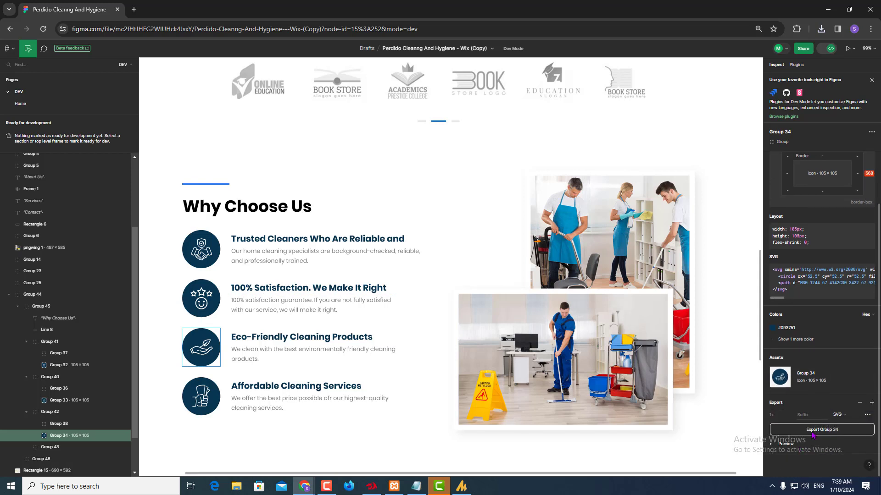
click(816, 434)
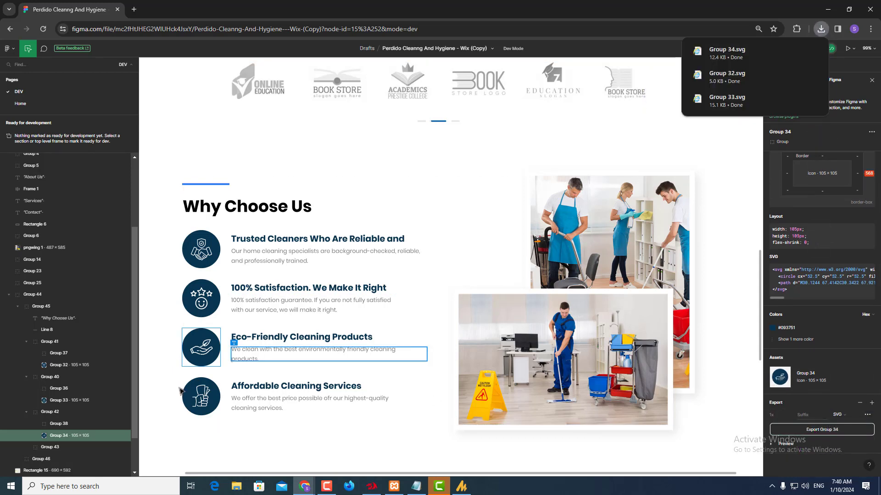
- Export the hand-with-banknotes icon beside "Affordable Cleaning Services" as an SVG and check the recent downloads
click(196, 392)
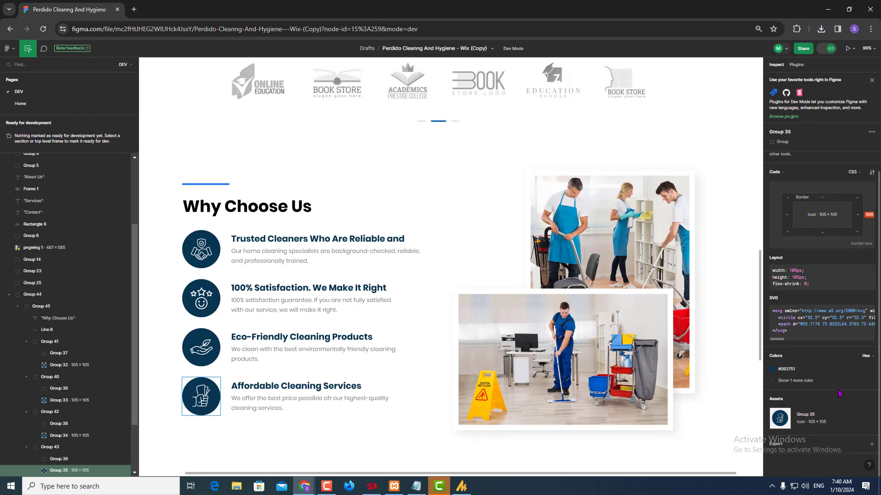
scroll(821, 438, down, 2)
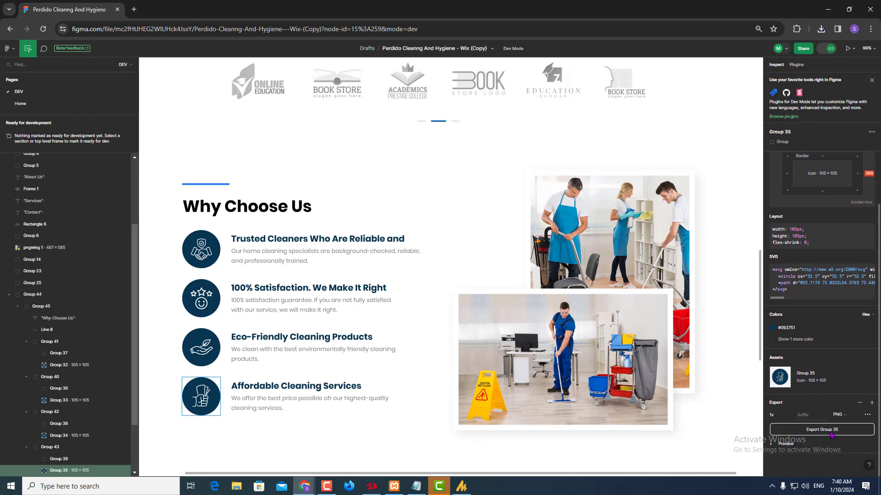
click(843, 415)
click(850, 436)
click(818, 434)
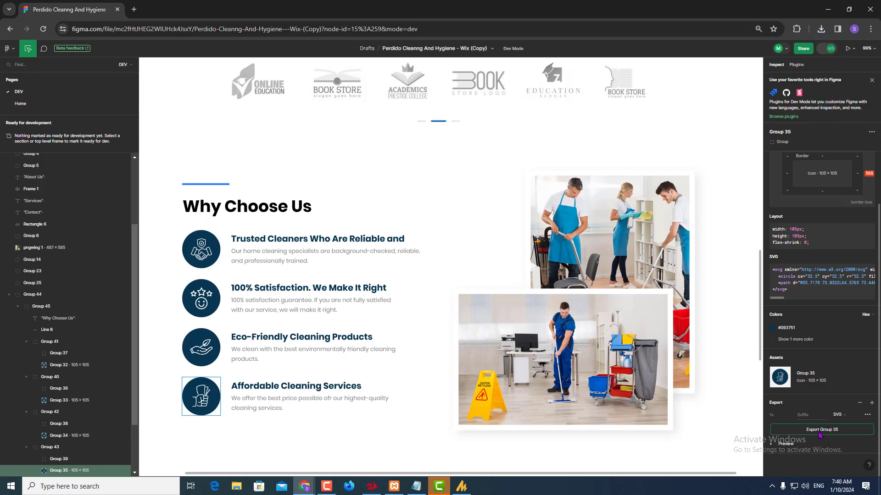
click(820, 29)
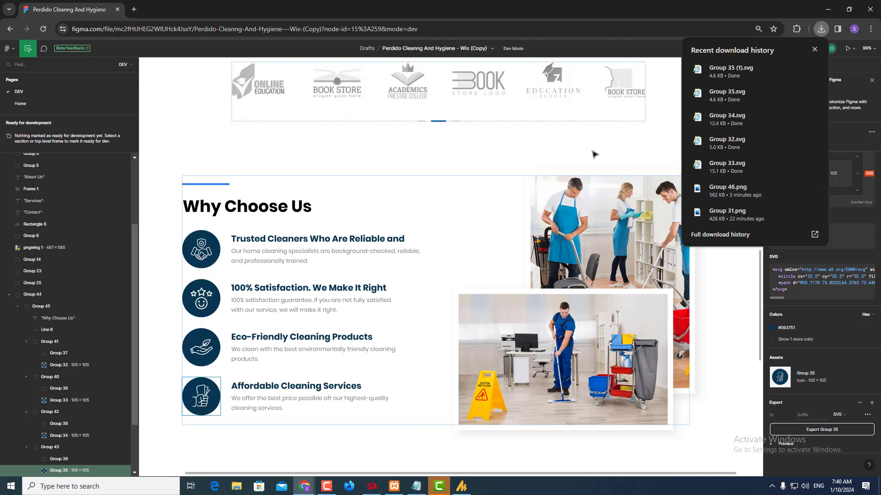
click(353, 204)
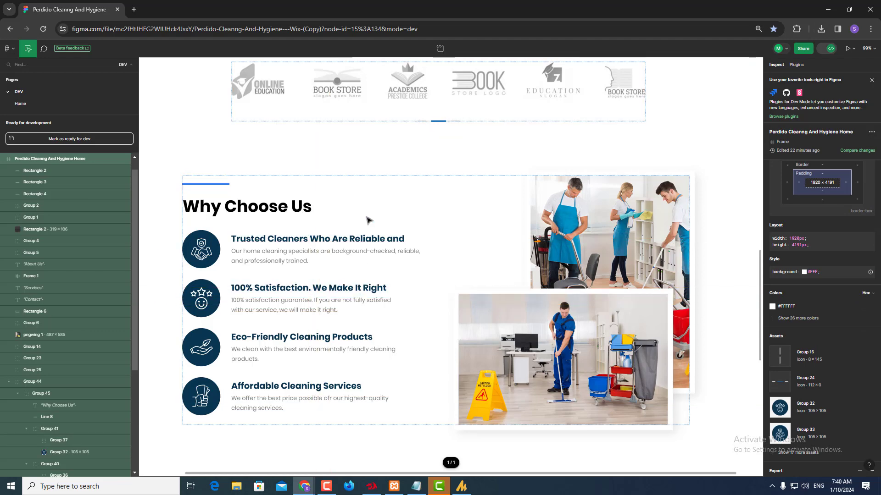
- Switch to the Elementor editor and add an Icon Box widget directly below the "Why Choose Us" heading
key(alt+Tab)
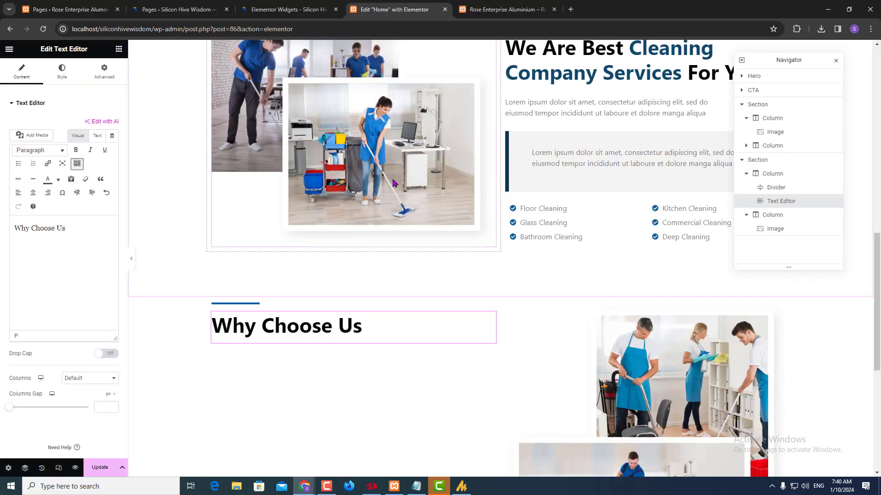
click(118, 49)
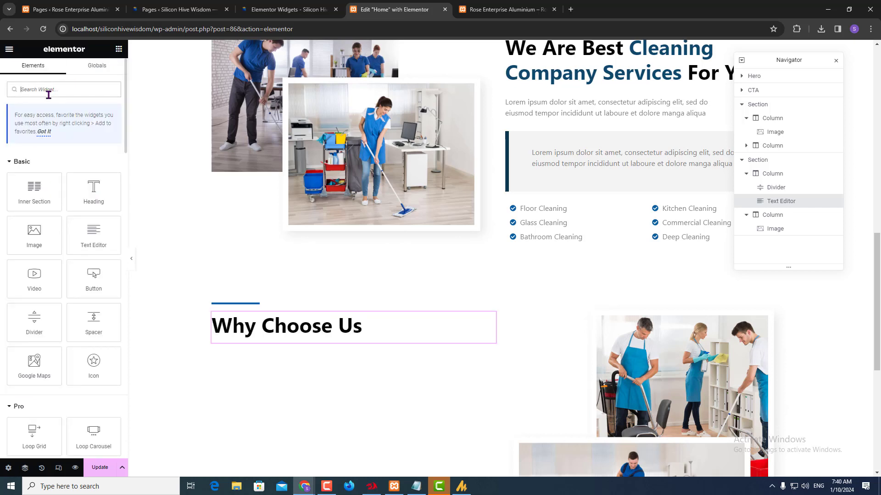
text(icon)
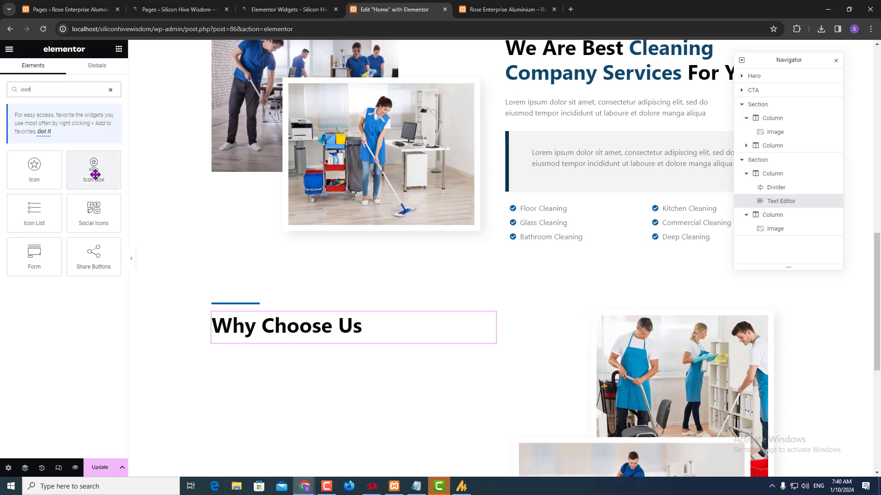
drag(94, 169, 286, 337)
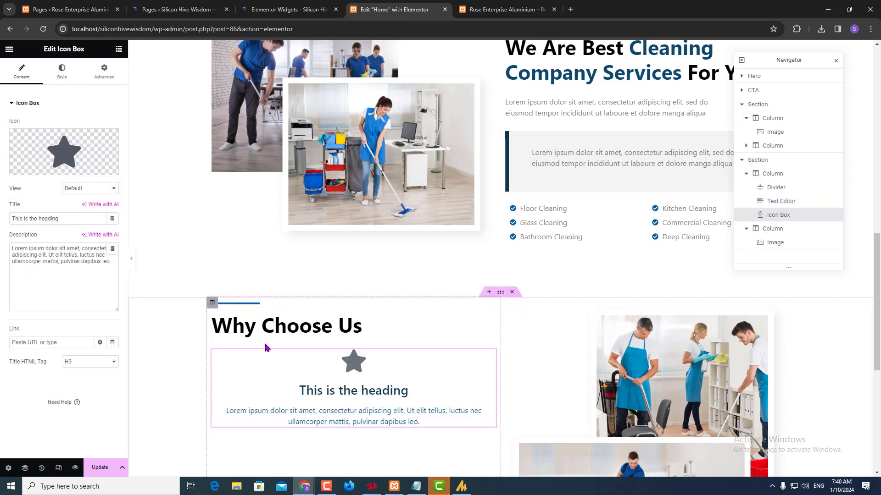
- Upload the Group 34 and Group 35 (1) SVG files from Downloads through the Icon Box's custom SVG option, viewing the folder with extra large icons
mouse_move(95, 170)
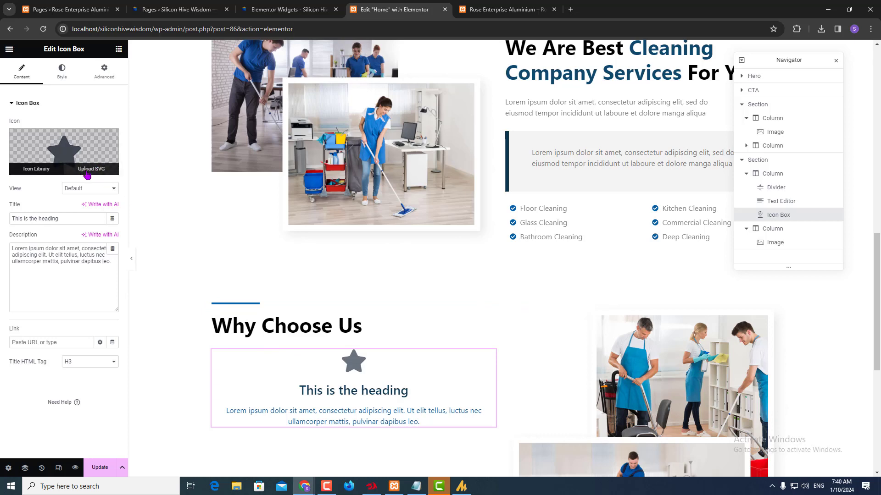
click(88, 175)
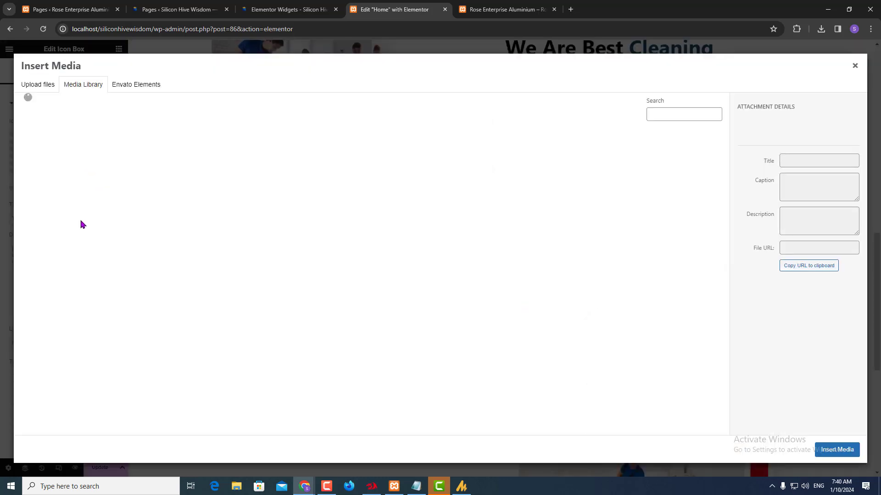
click(45, 87)
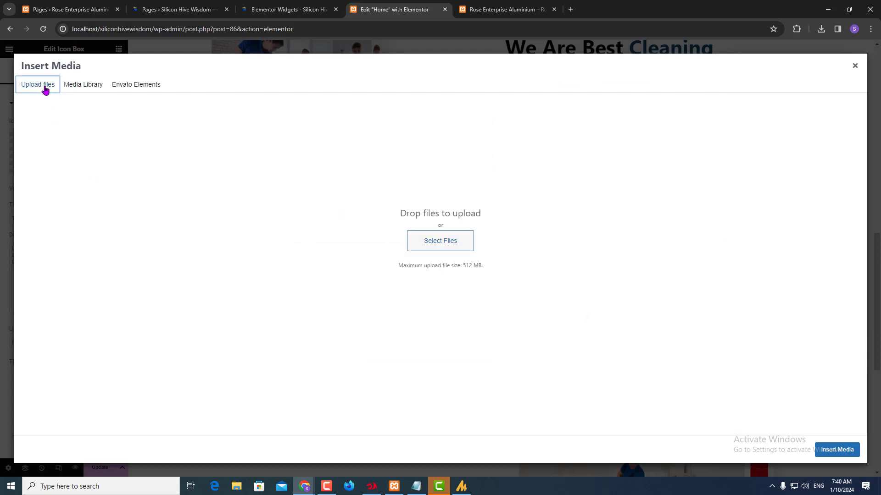
click(434, 242)
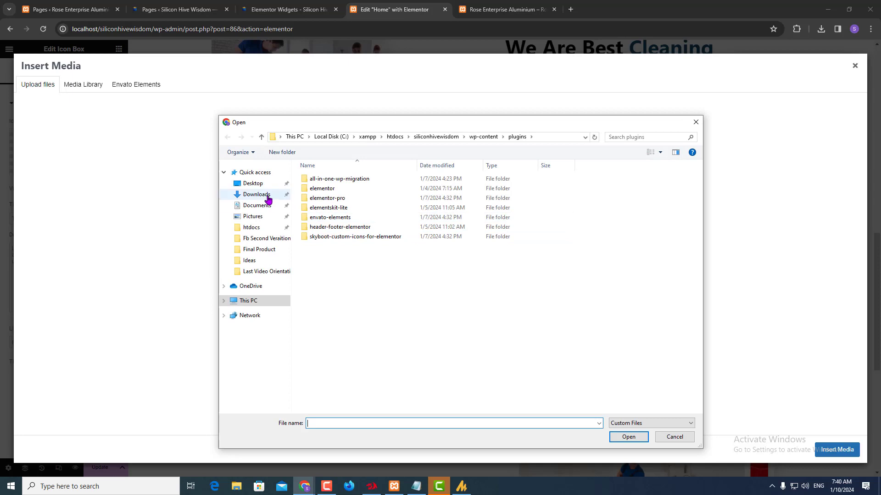
click(268, 200)
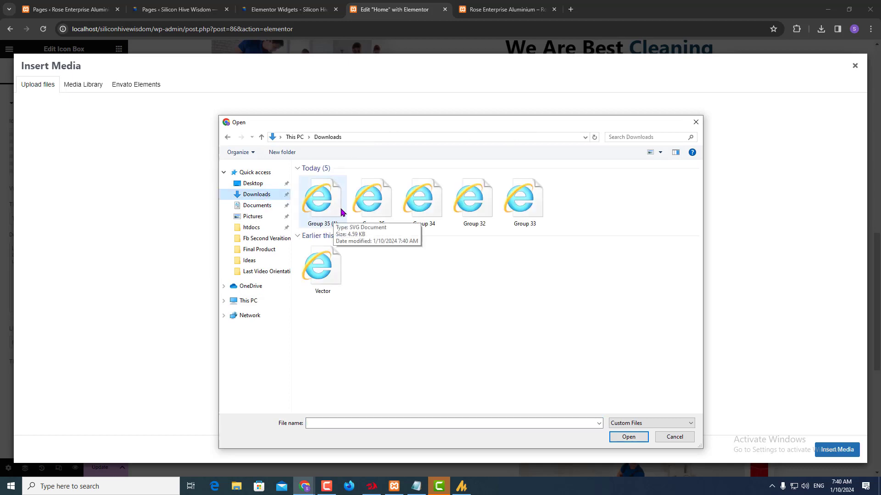
right_click(560, 211)
mouse_move(606, 217)
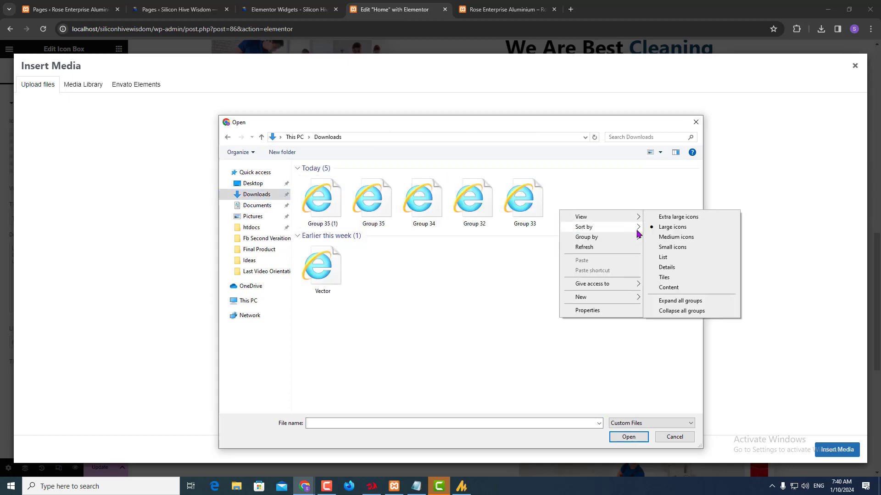
click(662, 218)
click(393, 250)
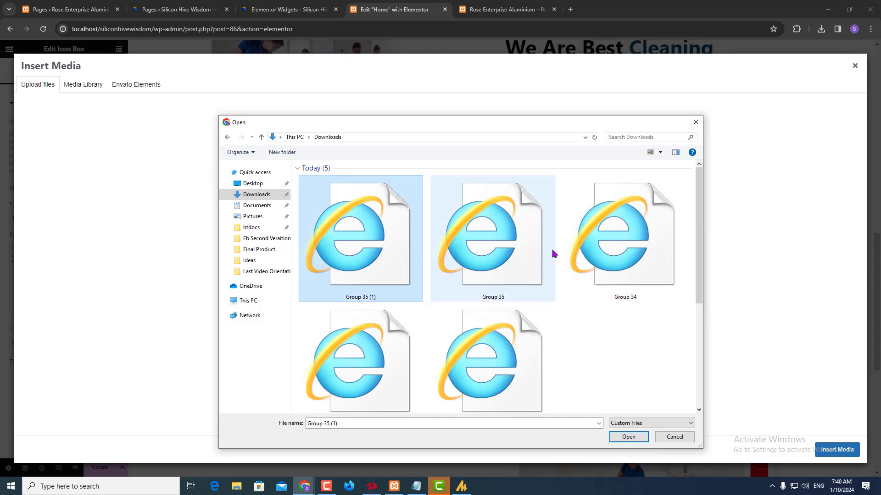
ctrl+click(603, 255)
click(632, 436)
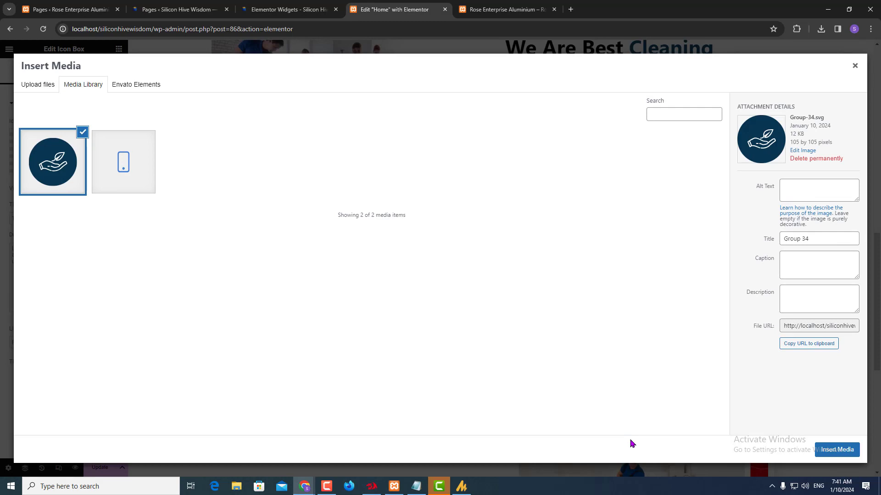
- Leave the media library without inserting an icon, update the page and reload the editor
click(854, 65)
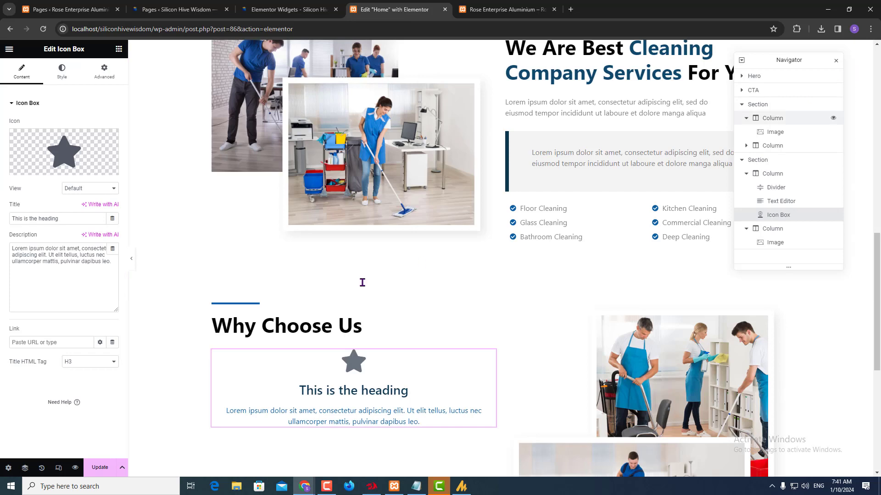
click(88, 169)
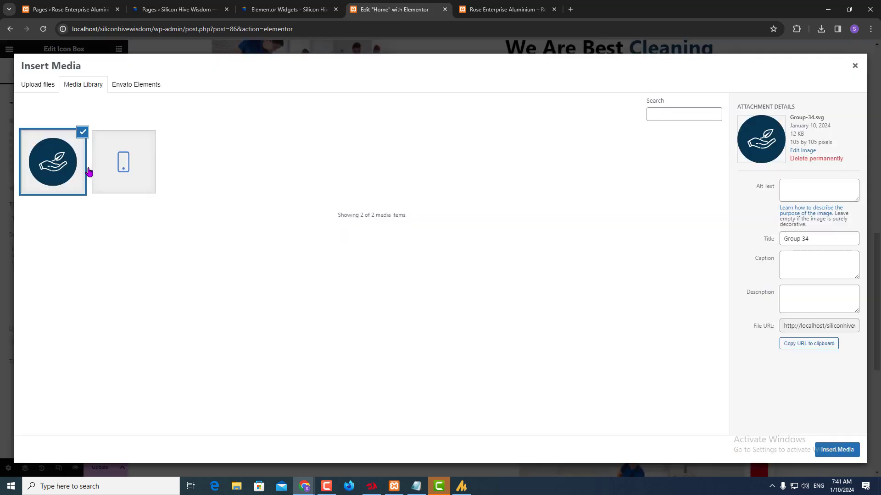
click(855, 65)
click(99, 468)
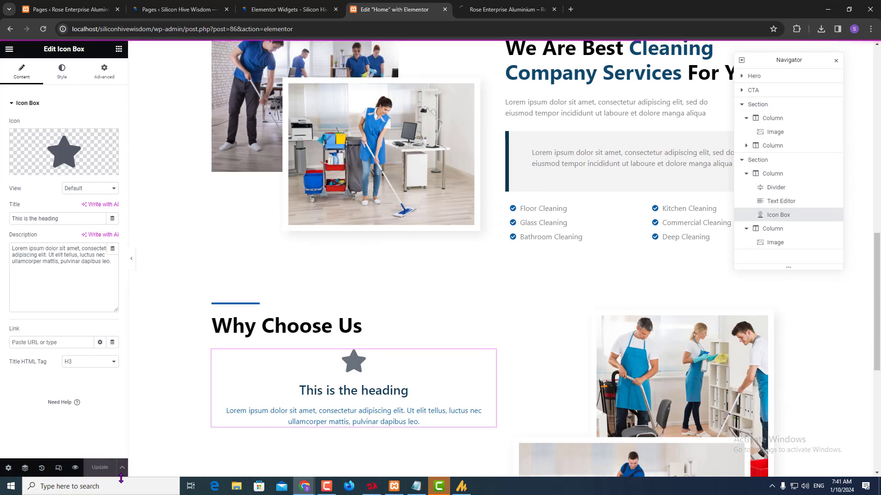
click(45, 29)
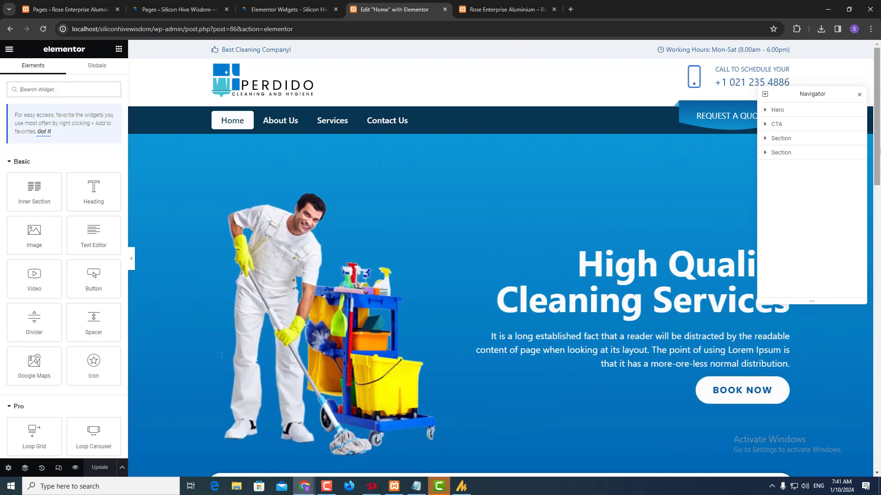
- Select the Icon Box under "Why Choose Us" and open the media library for its custom SVG icon
scroll(580, 114, down, 13)
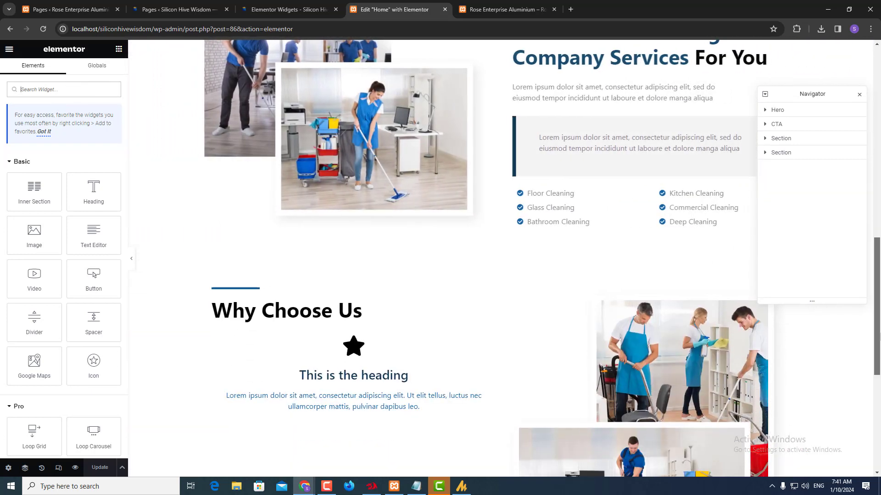
scroll(360, 332, down, 1)
click(360, 332)
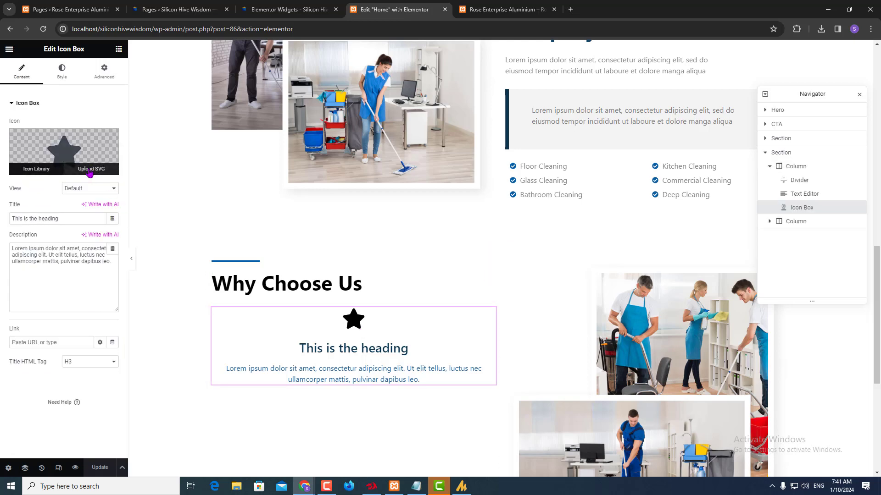
click(90, 172)
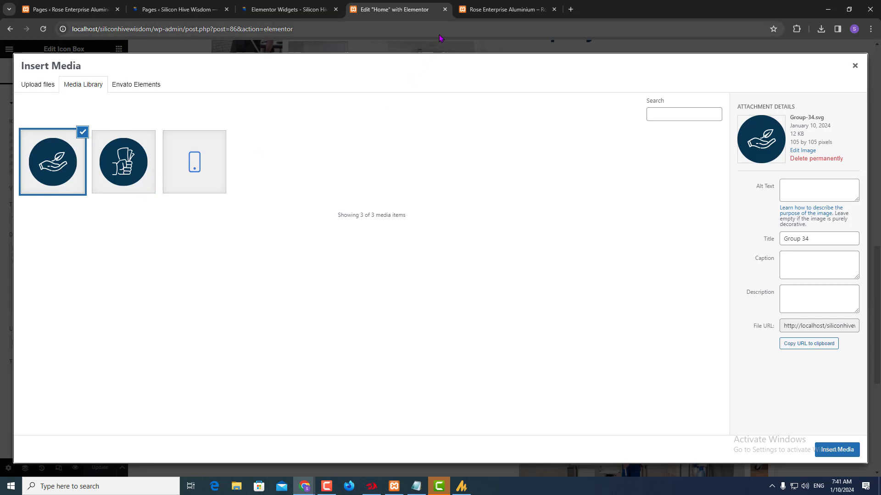
- Back in Figma, export the stars-and-smiley icon and the handshake icon again as SVGs
key(alt+Tab)
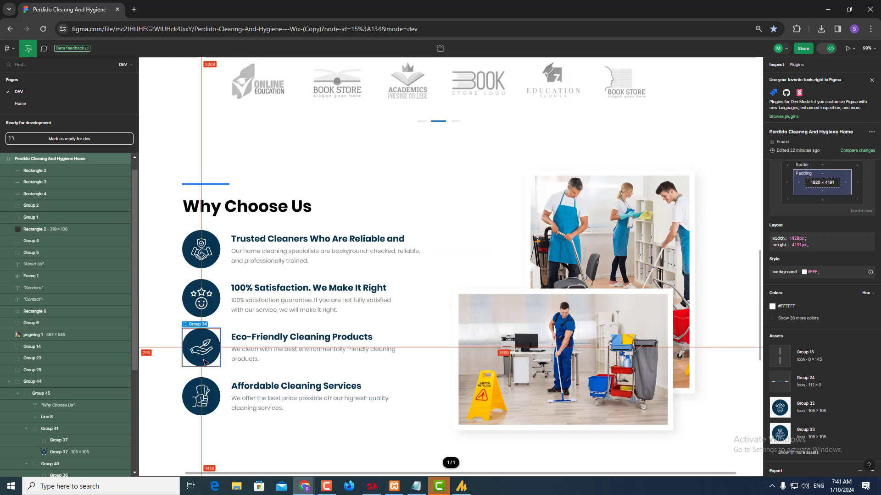
click(214, 294)
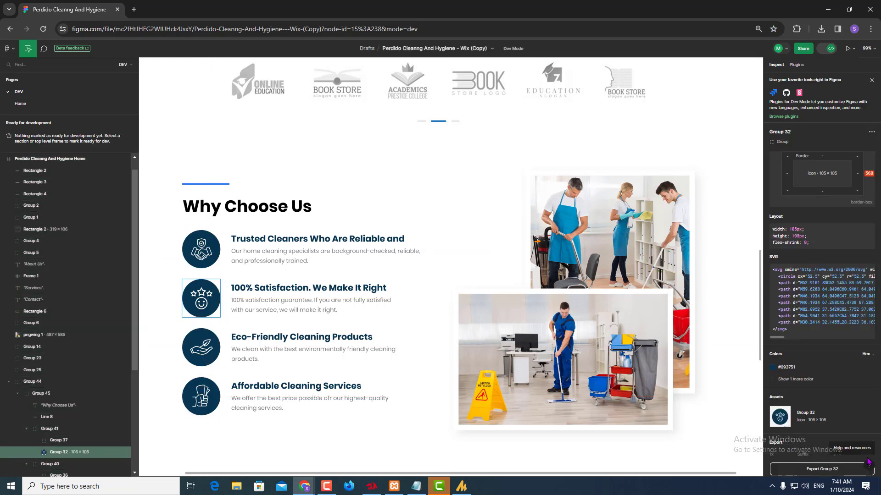
scroll(807, 389, down, 2)
click(803, 430)
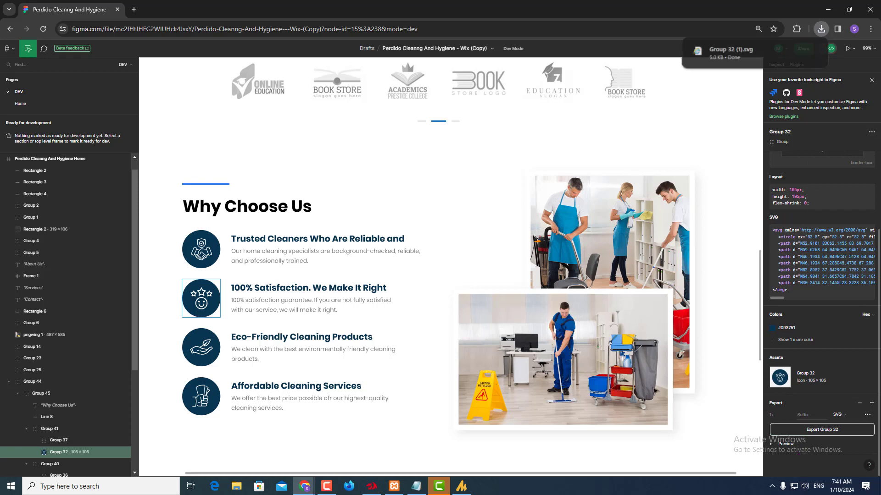
click(212, 252)
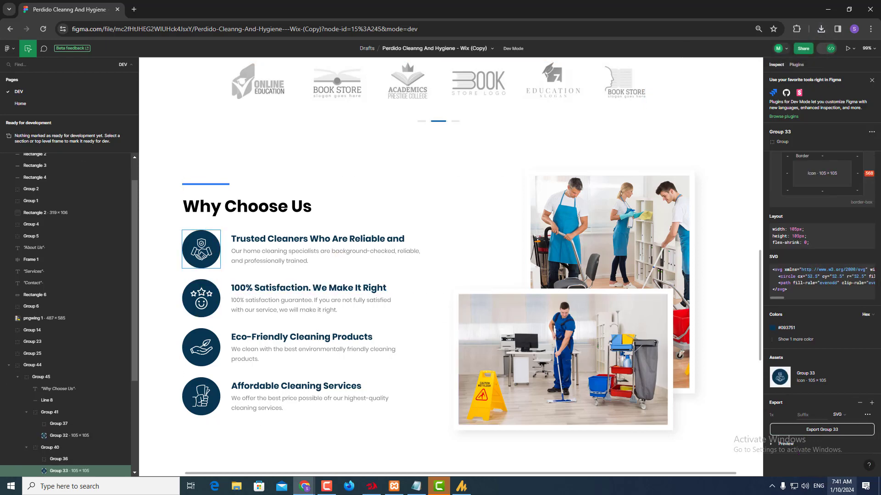
click(839, 429)
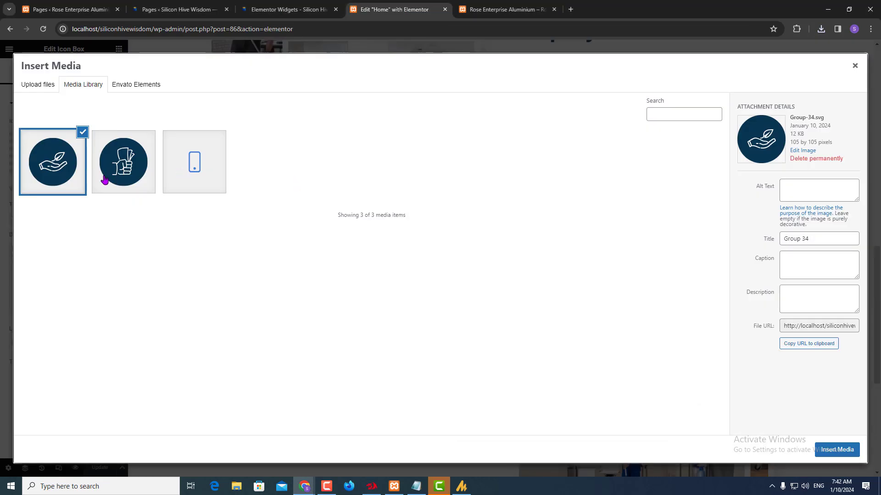
- Insert the Group 35 (1) SVG as the Icon Box's icon, and duplicate the box with the Group 34 SVG as the copy's icon
click(117, 177)
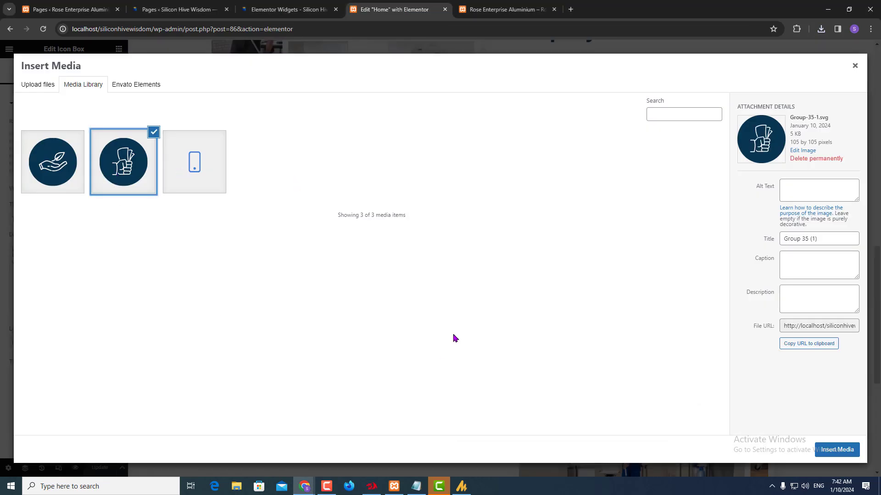
click(828, 450)
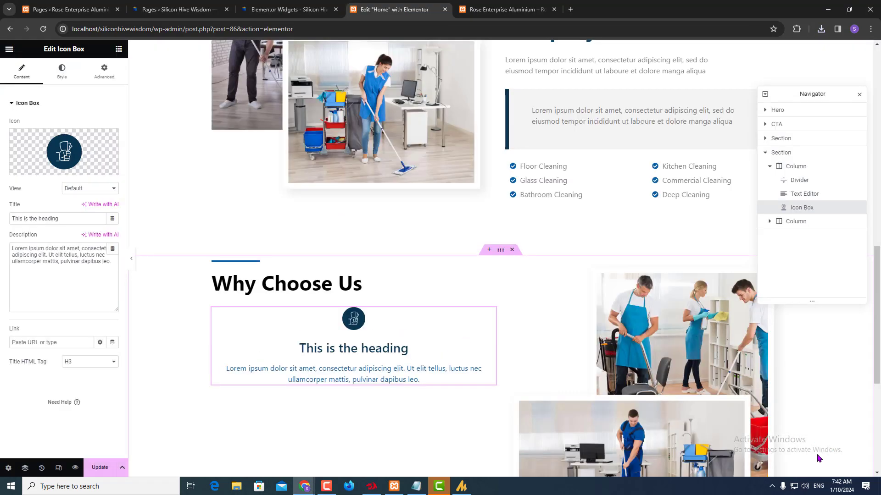
right_click(352, 328)
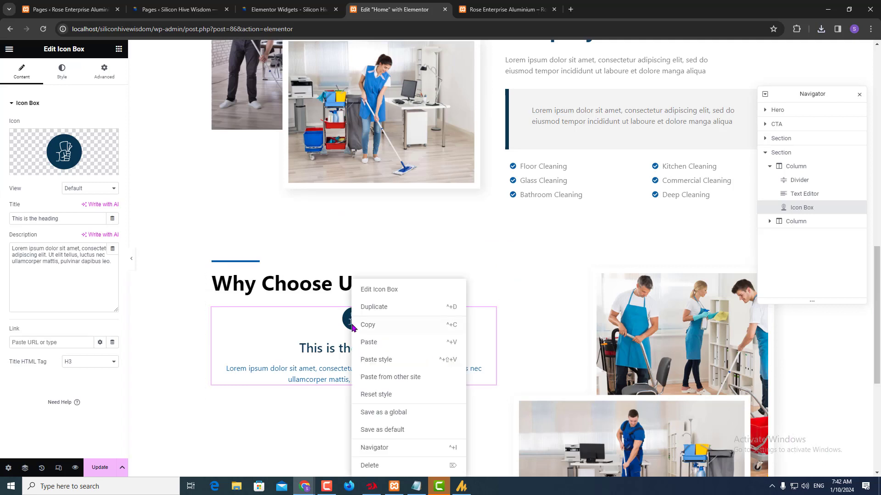
click(370, 308)
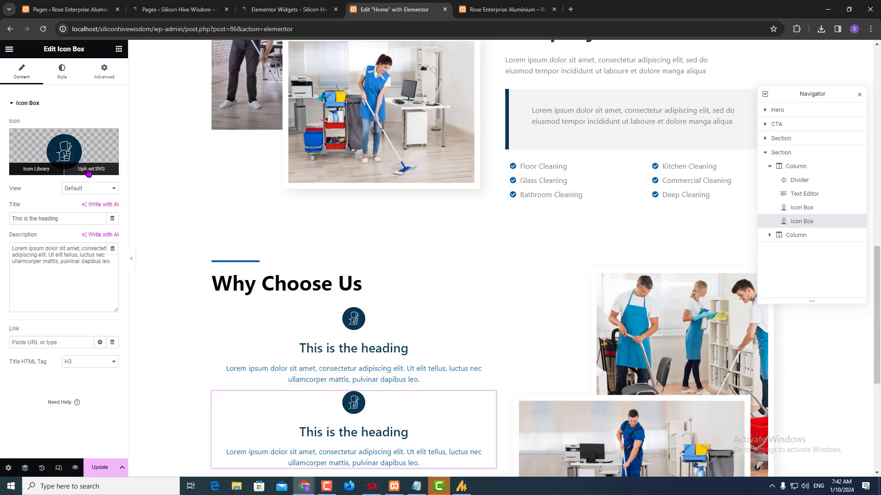
click(89, 172)
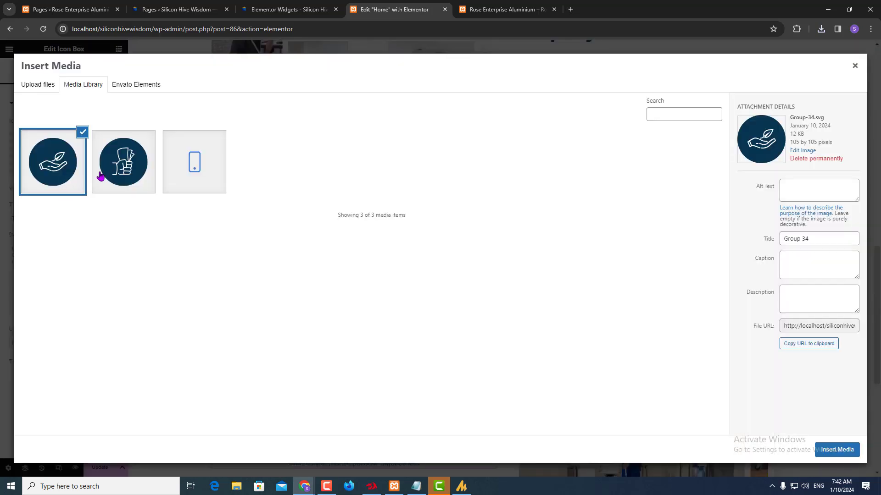
click(826, 452)
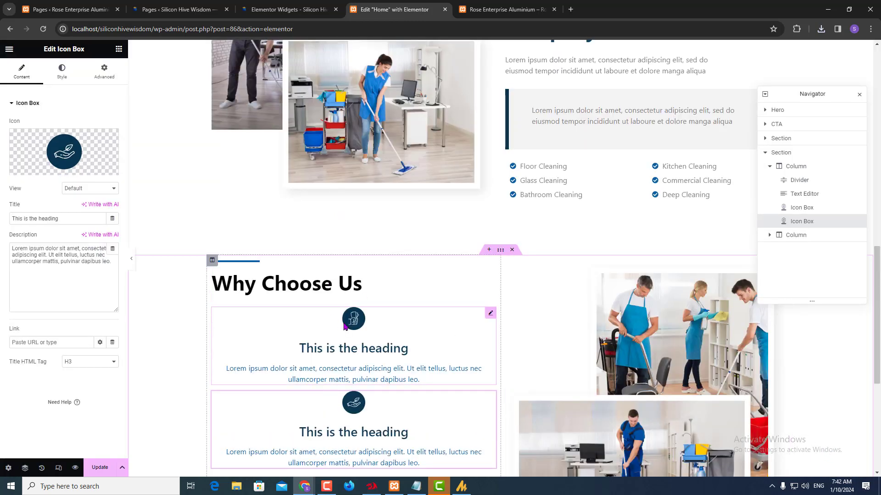
- Duplicate the first Icon Box and give the copy the stars-and-smiley icon, uploading Group 32 (1).svg from the recent downloads
right_click(353, 337)
click(367, 313)
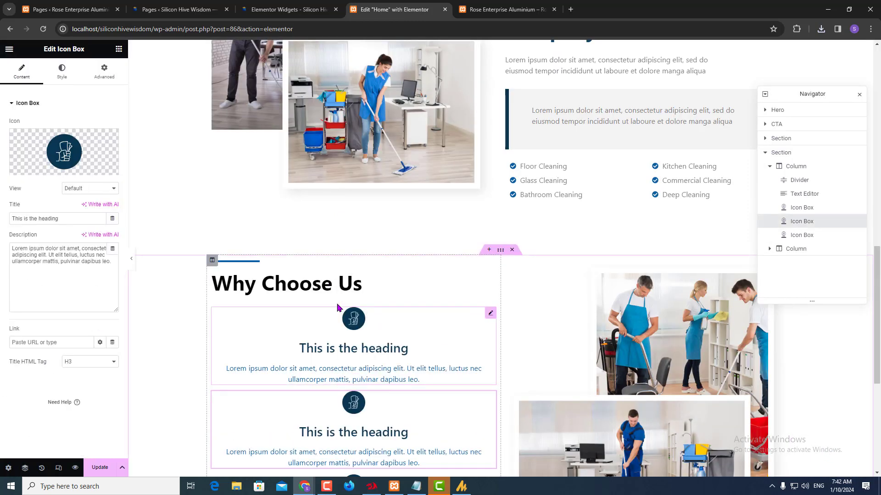
mouse_move(87, 170)
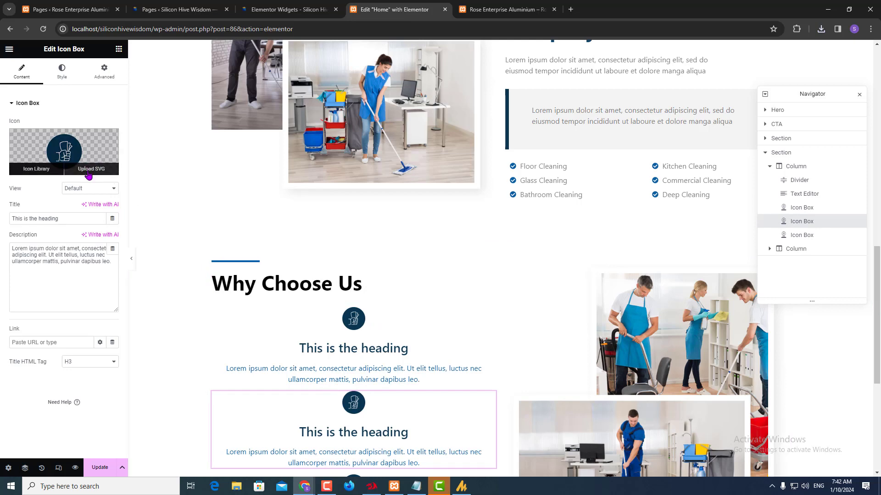
click(89, 175)
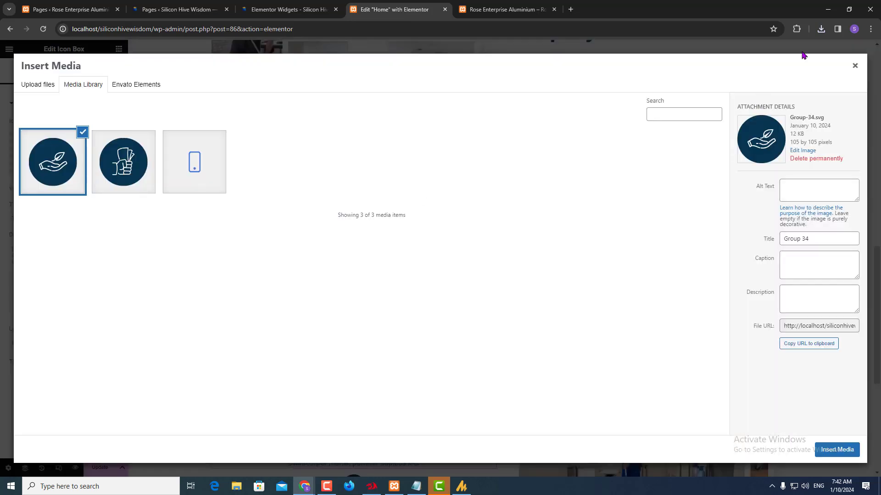
click(821, 28)
drag(730, 94, 415, 184)
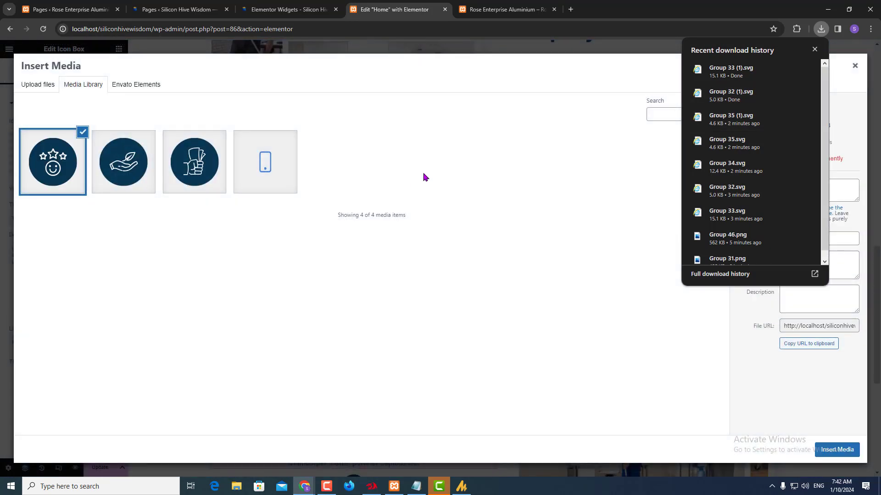
click(836, 449)
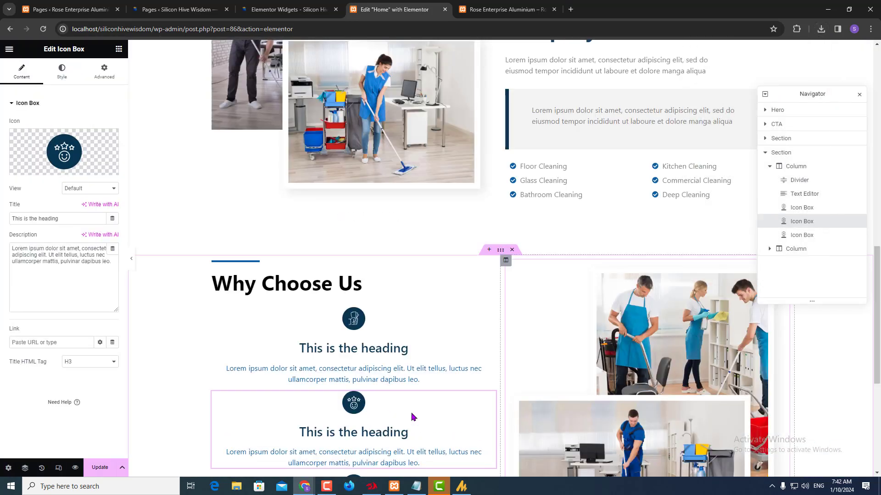
- Duplicate the first Icon Box again and give the copy the handshake icon, uploading Group 33 (1).svg from the recent downloads
right_click(354, 338)
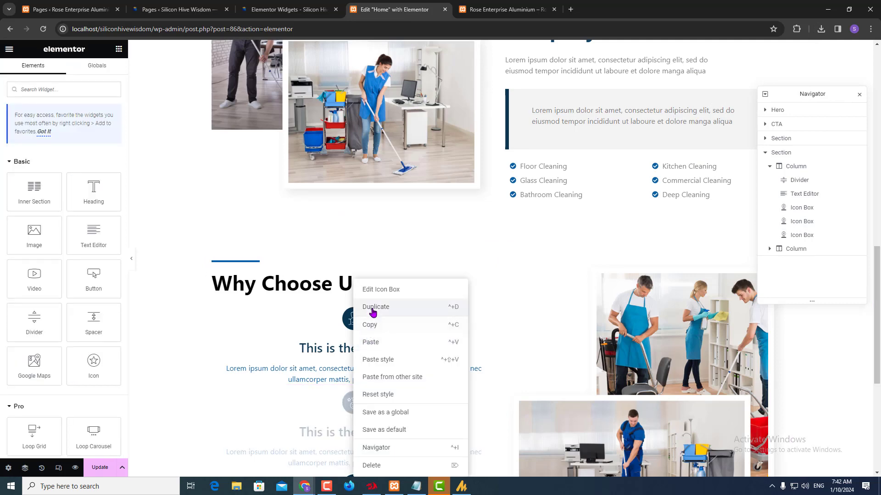
click(369, 308)
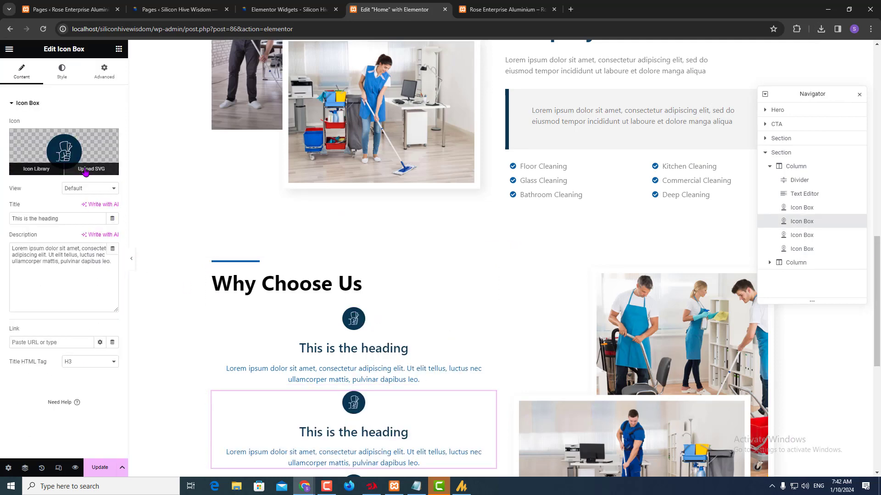
click(91, 169)
click(821, 28)
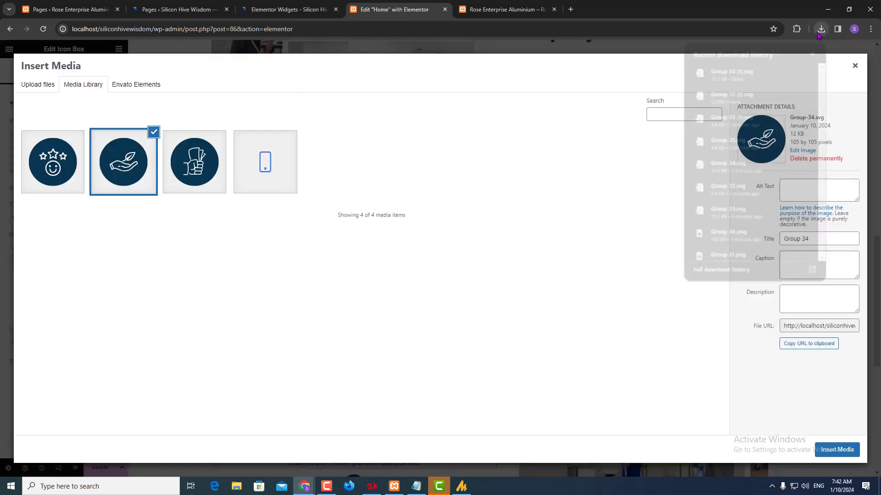
drag(731, 71, 388, 184)
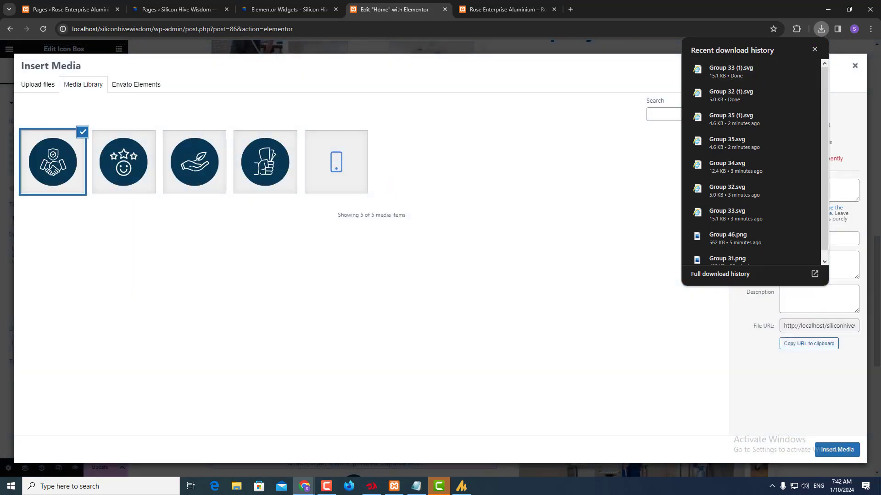
click(836, 450)
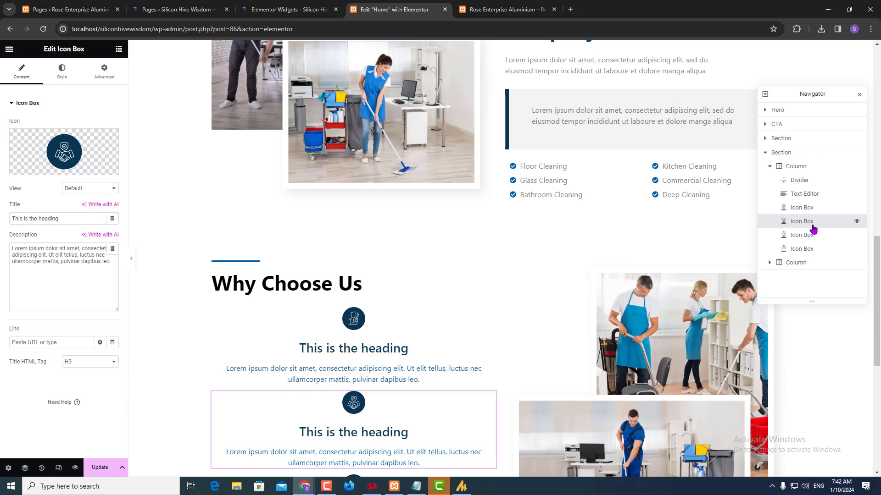
- Reorder the four Icon Boxes to match the Figma design: handshake, stars and smiley, hand with leaf, hand with cash
drag(811, 229, 814, 210)
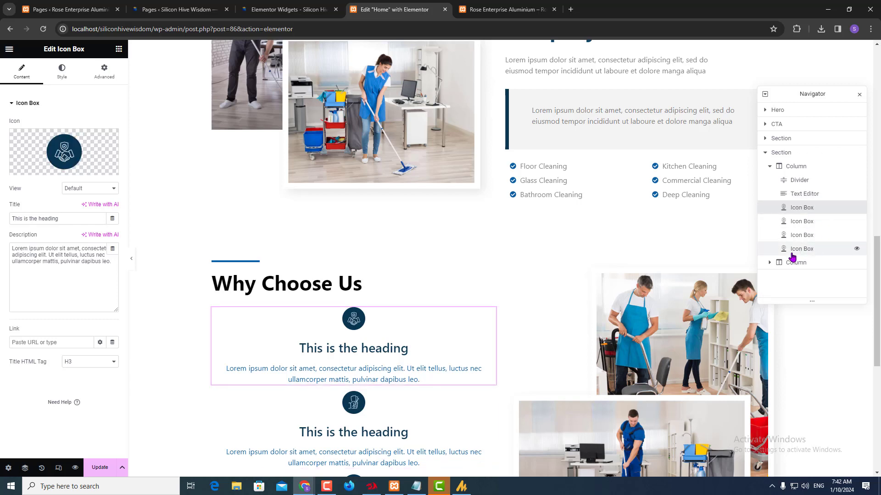
key(alt+Tab)
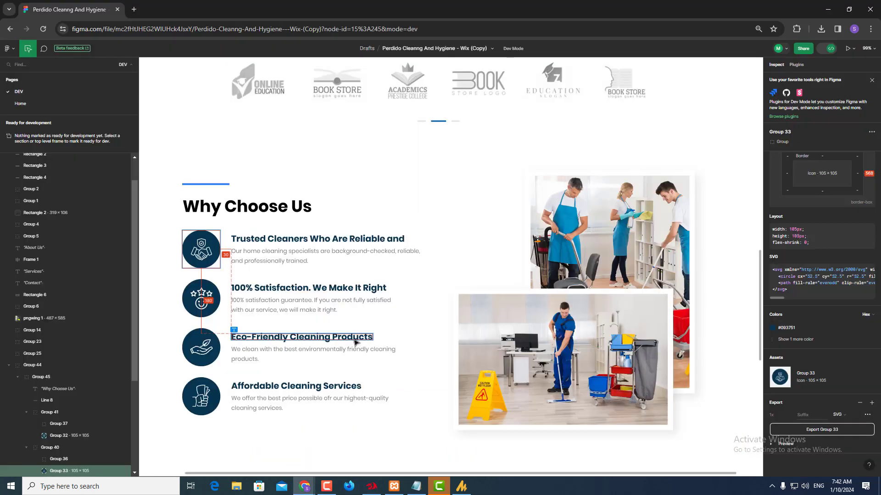
key(alt+Tab)
scroll(394, 399, down, 3)
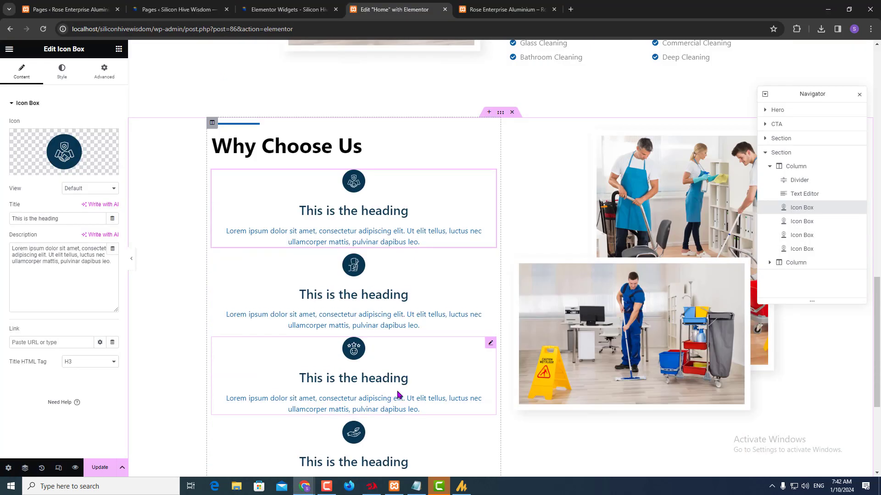
click(381, 362)
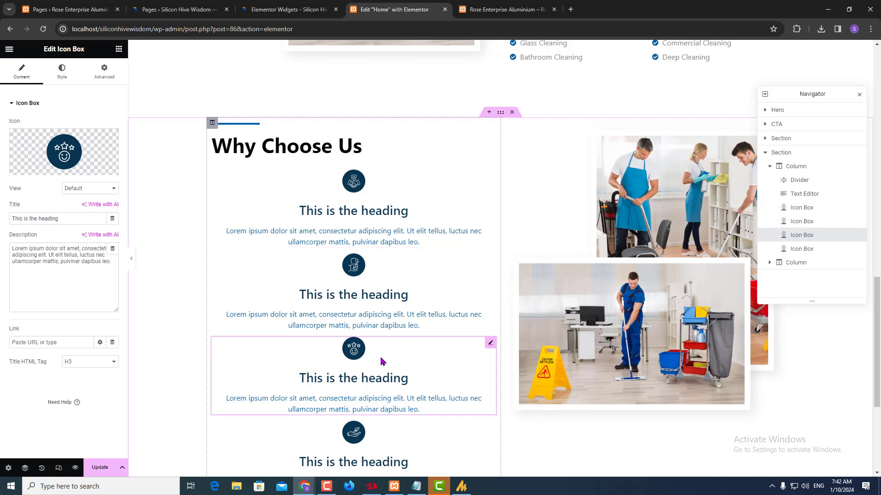
drag(490, 343, 458, 311)
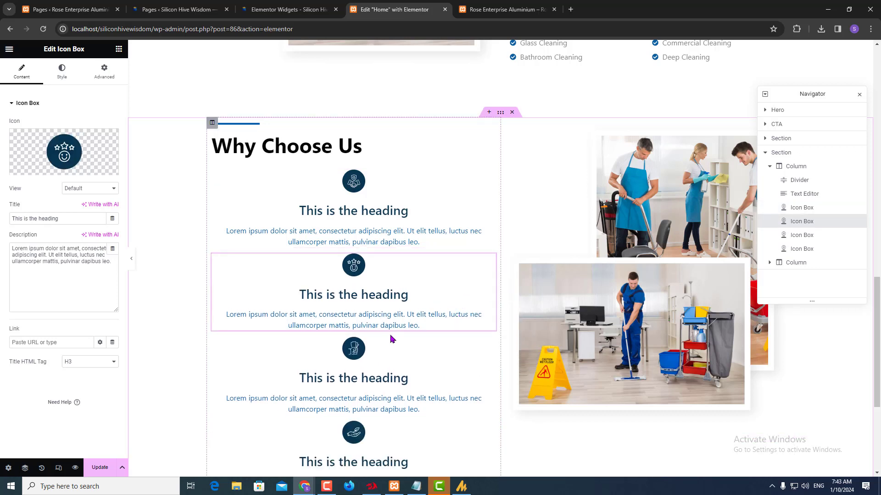
key(alt+Tab)
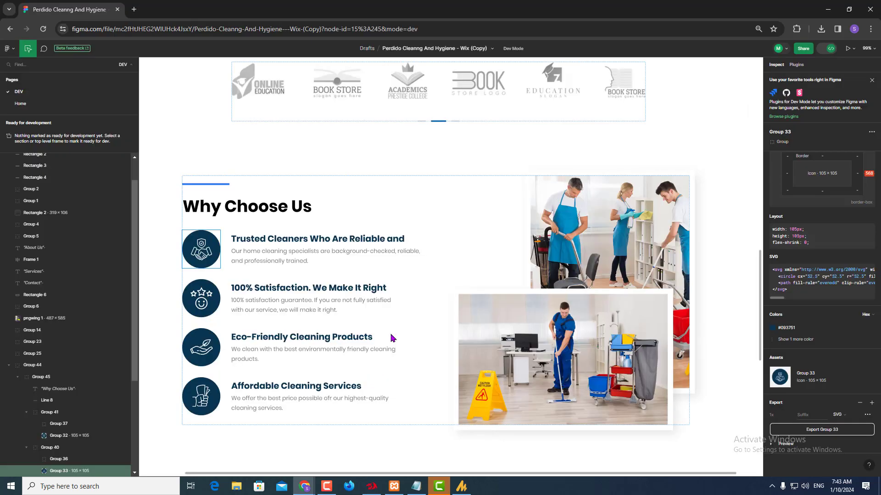
key(alt+Tab)
scroll(452, 385, down, 3)
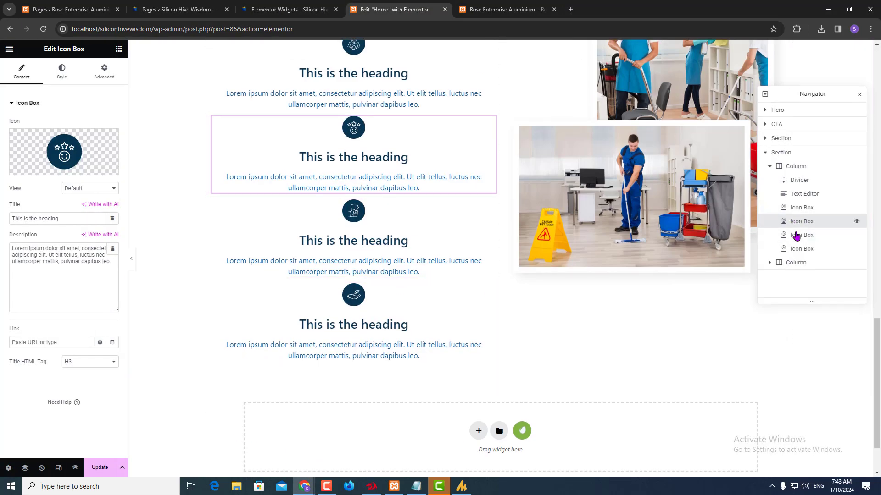
drag(489, 293, 460, 215)
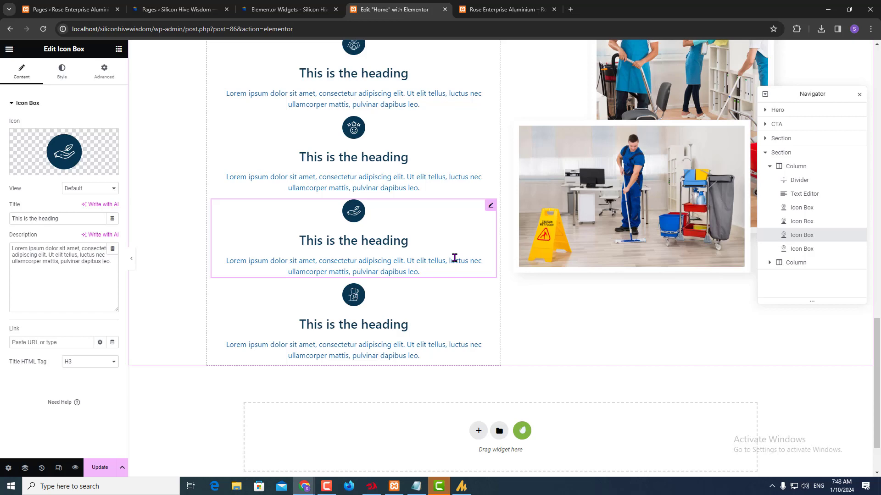
- Set the handshake Icon Box's icon position to left and its vertical alignment to middle
scroll(390, 242, up, 5)
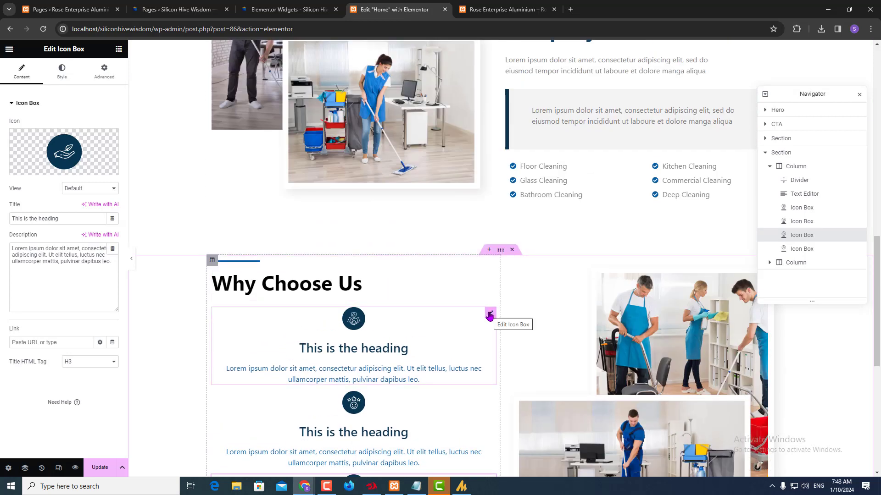
drag(489, 315, 488, 316)
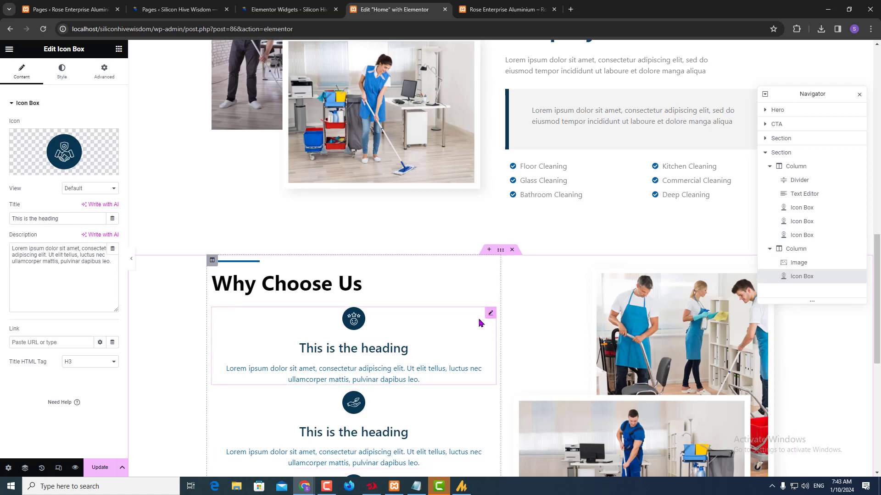
key(ctrl+z)
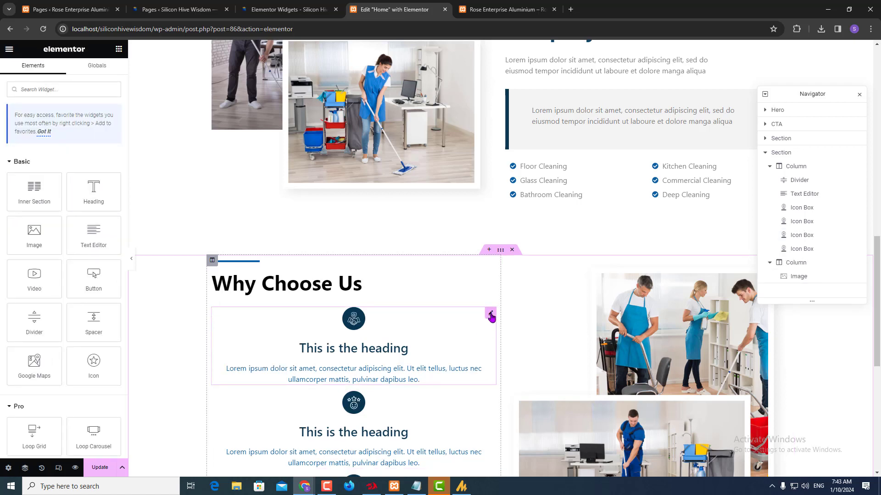
click(490, 313)
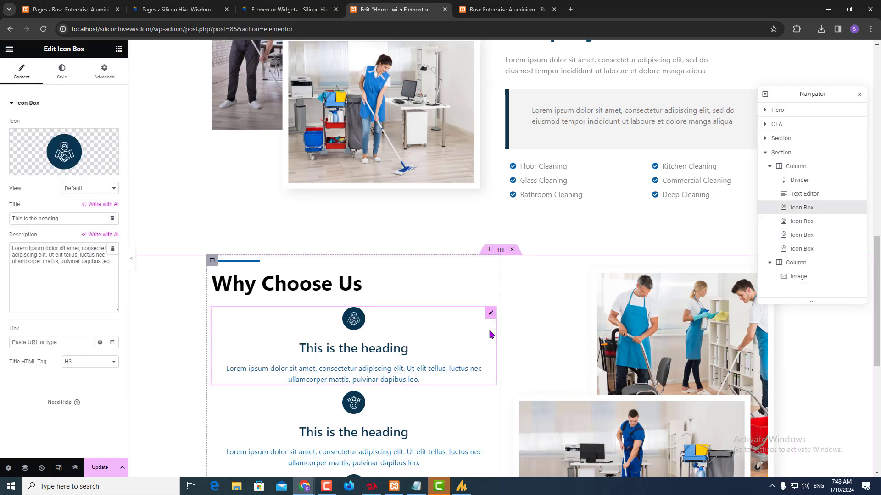
click(65, 71)
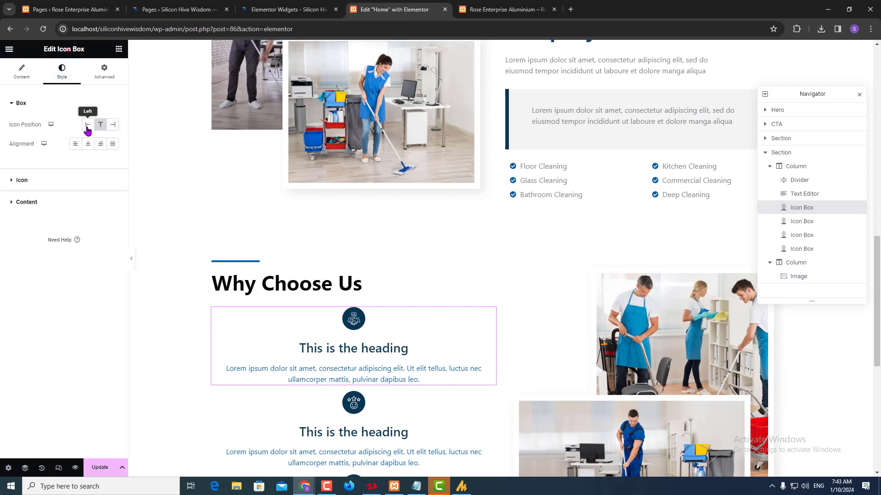
click(87, 130)
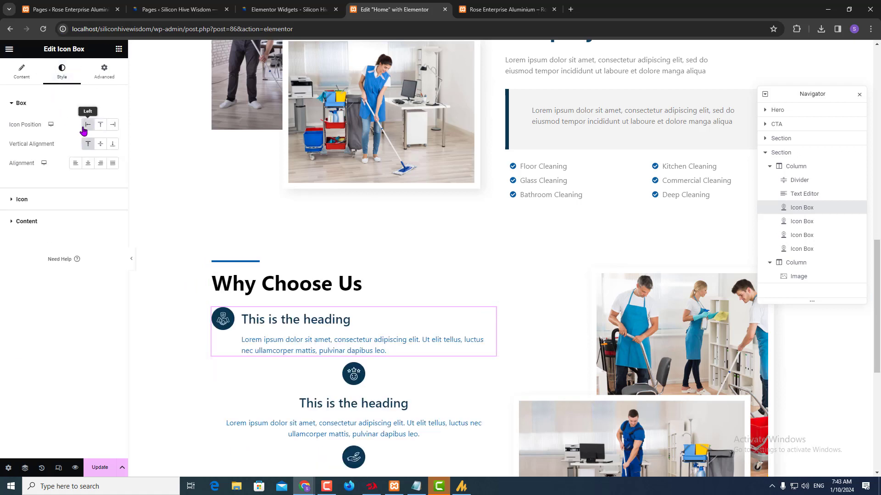
click(100, 145)
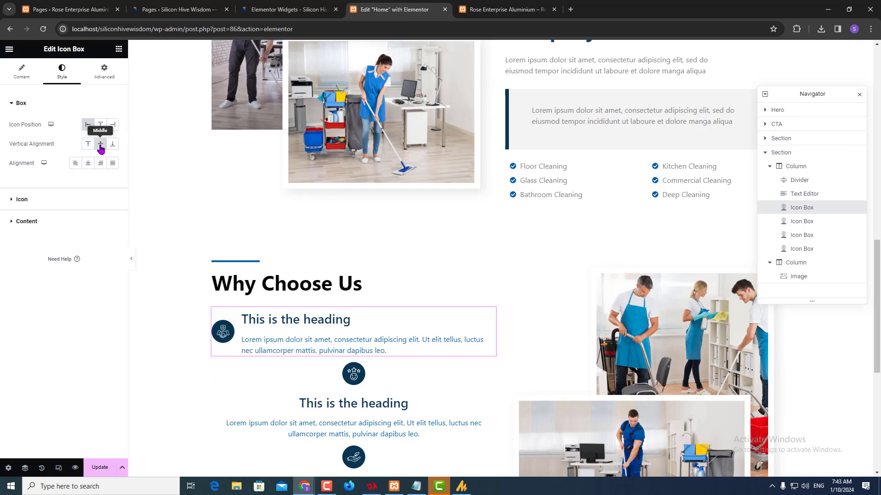
- Set the title HTML tag of the handshake Icon Box to span
click(21, 74)
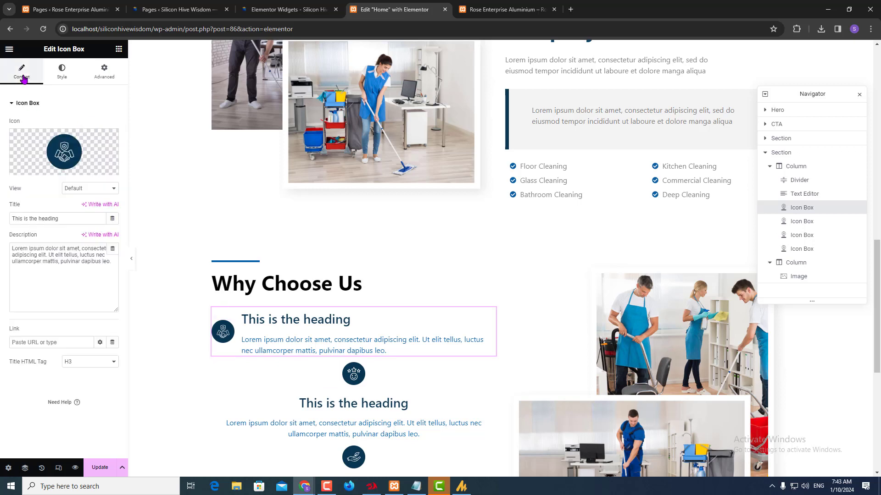
click(75, 364)
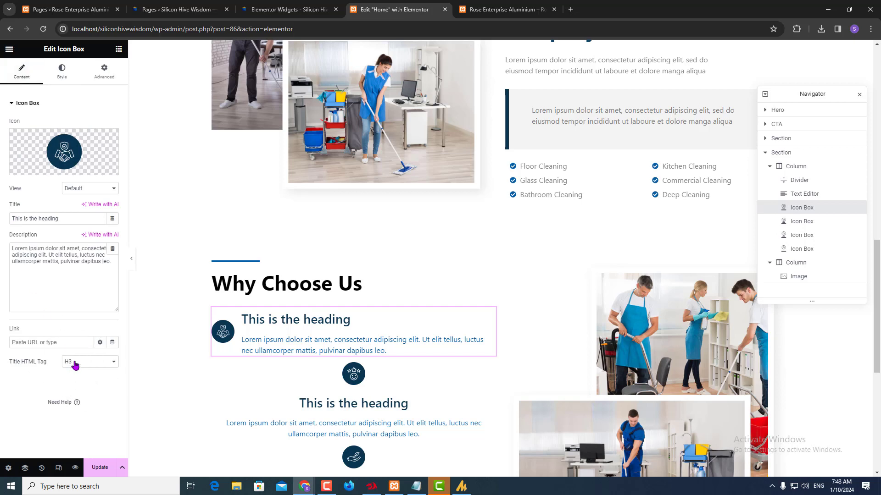
click(75, 364)
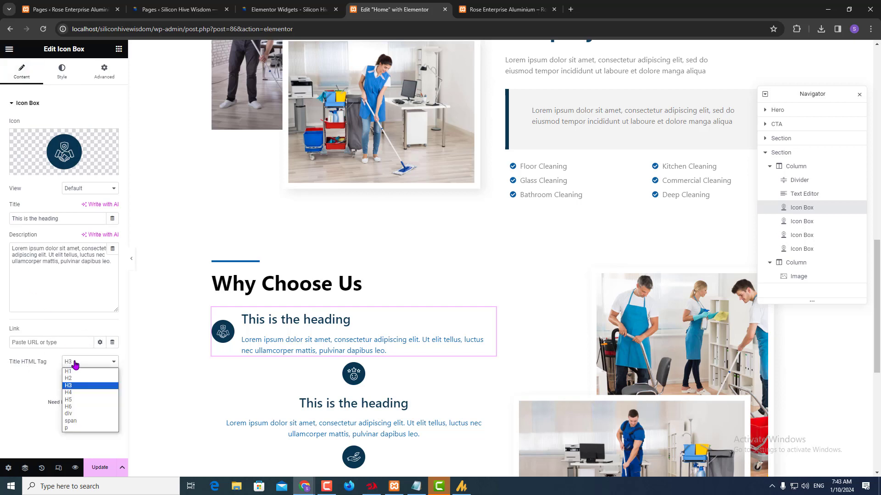
click(70, 421)
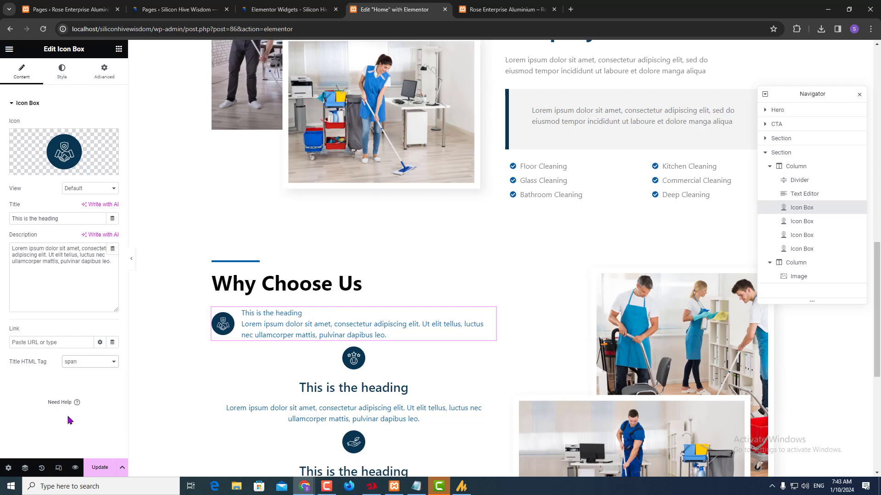
- Try icon spacings of 25 and 50 px on the handshake Icon Box and settle on 15 px
click(62, 77)
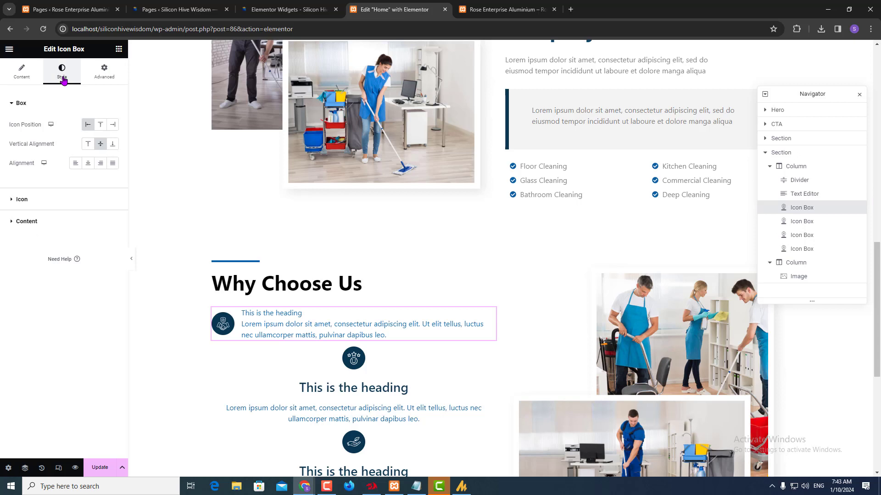
click(23, 200)
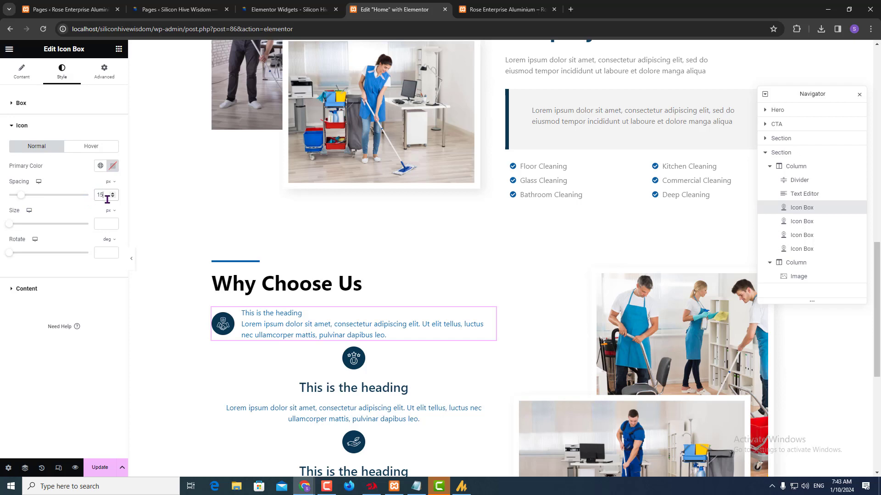
text(25)
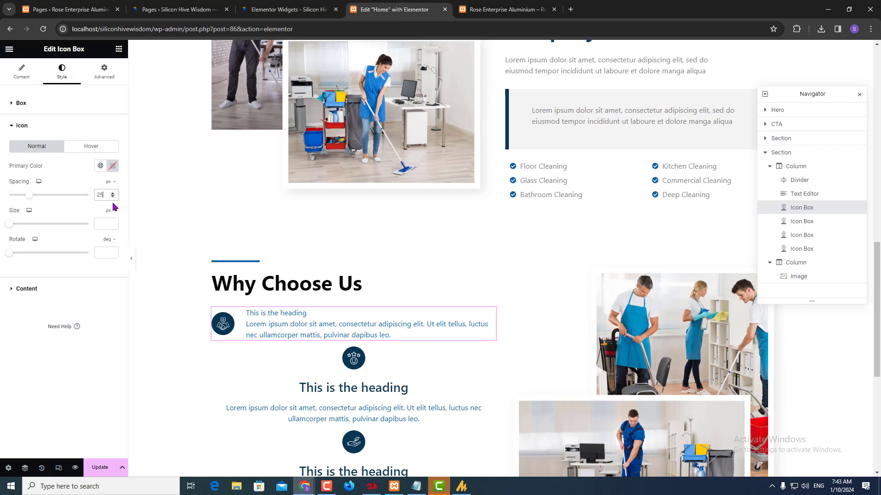
text(50)
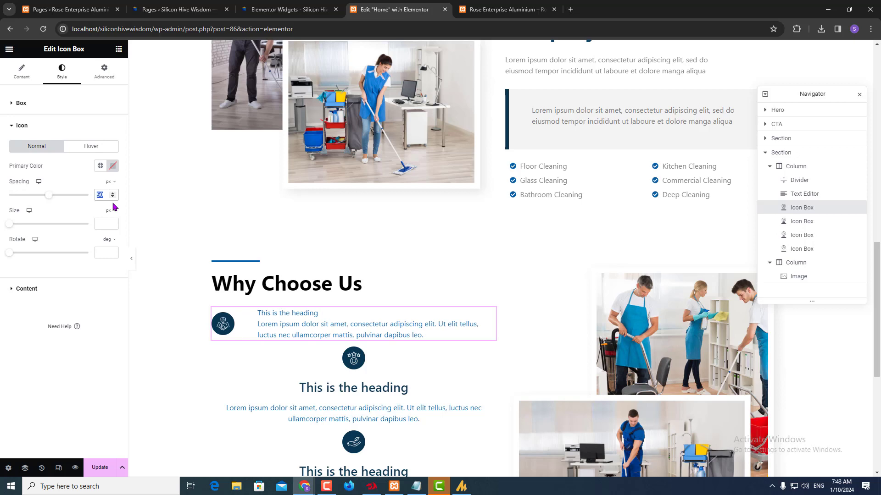
text(25)
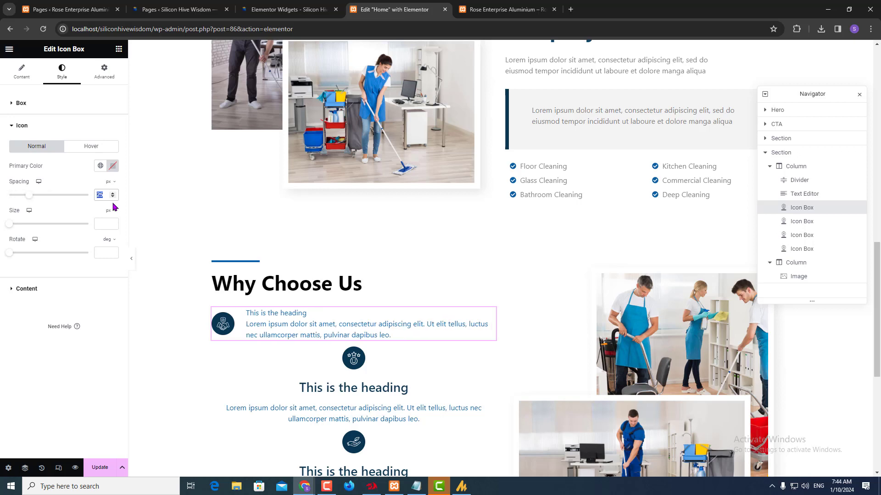
text(15)
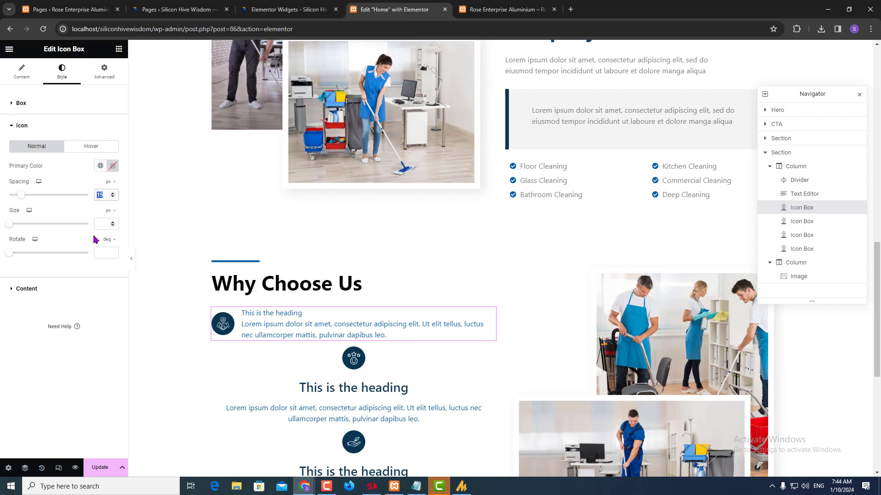
- Set the handshake Icon Box's icon size to 90 px, trying 25 and 100 px and comparing with the Figma design
key(Tab)
text(25)
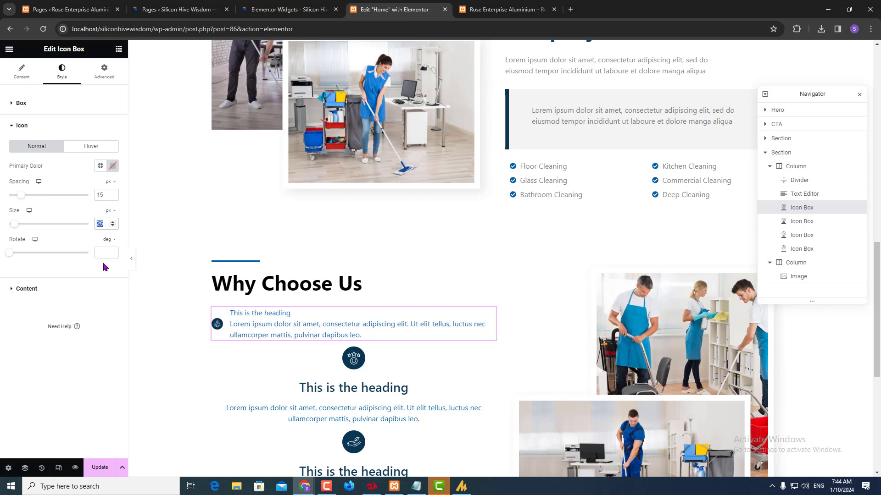
text(100)
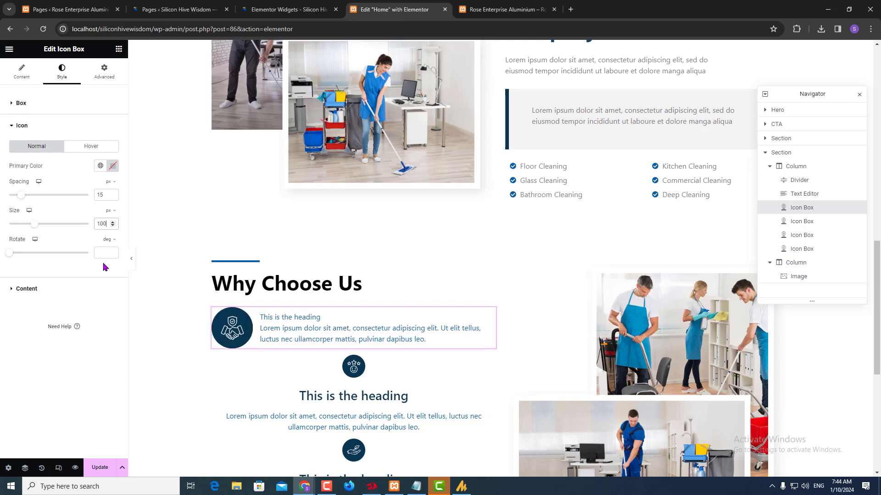
key(alt+Tab)
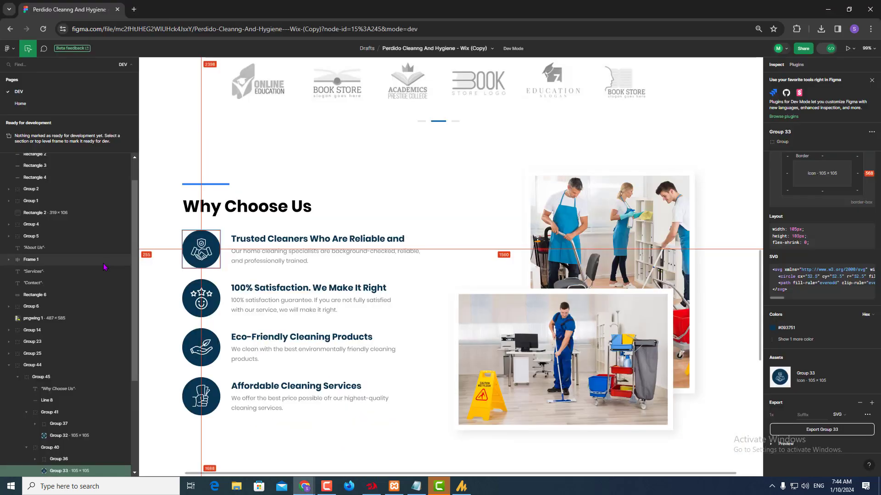
key(alt+Tab)
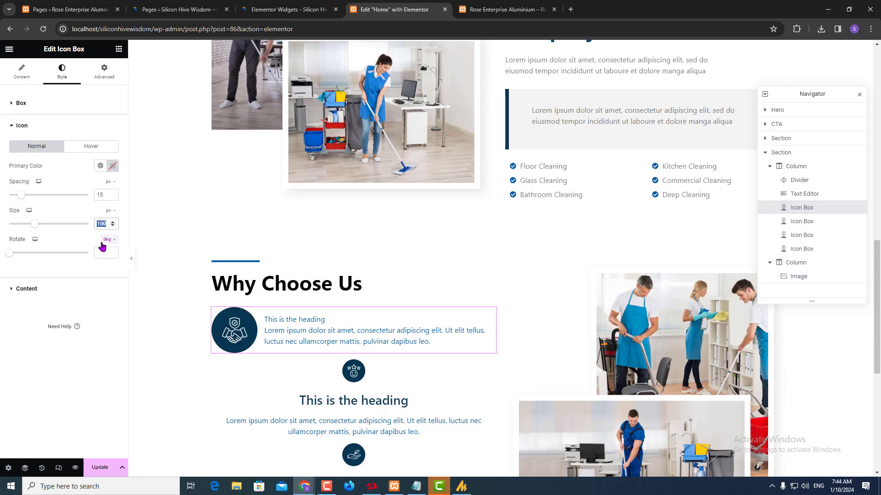
text(90)
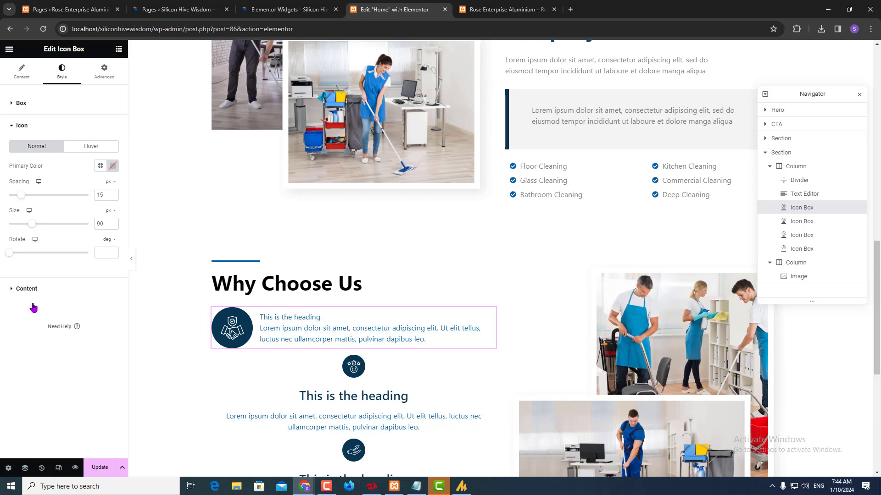
- Check the first title's typography in Figma and set the handshake Icon Box's title to size 24 px and weight 700 (Bold)
click(33, 298)
key(alt+Tab)
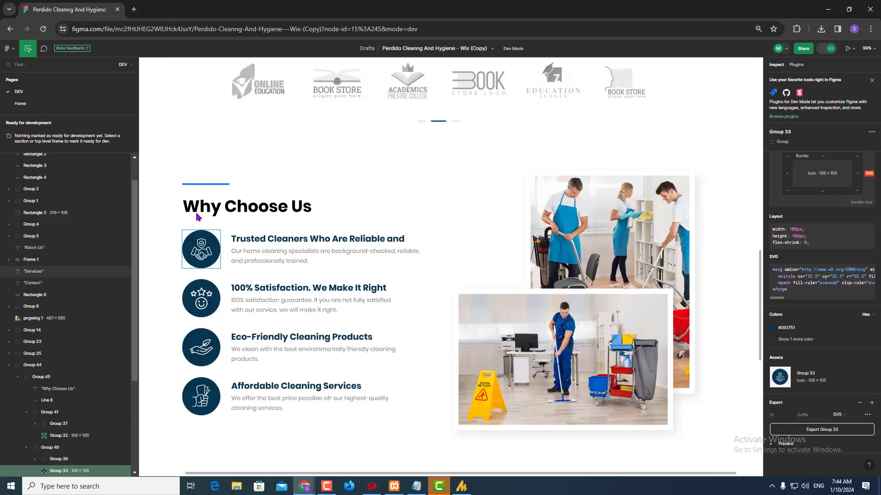
click(289, 238)
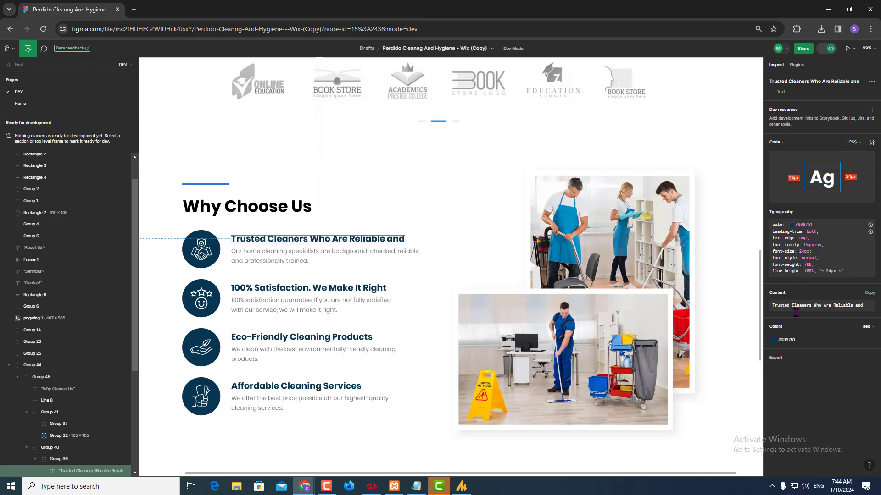
key(alt+Tab)
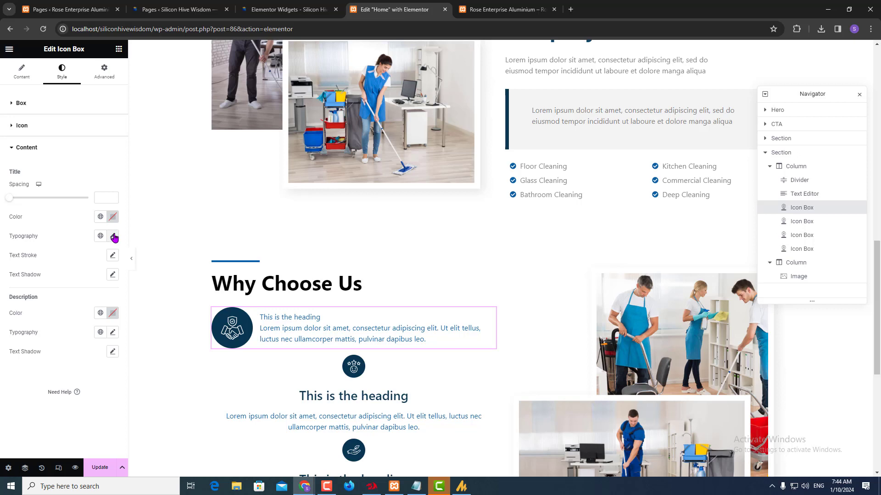
click(113, 236)
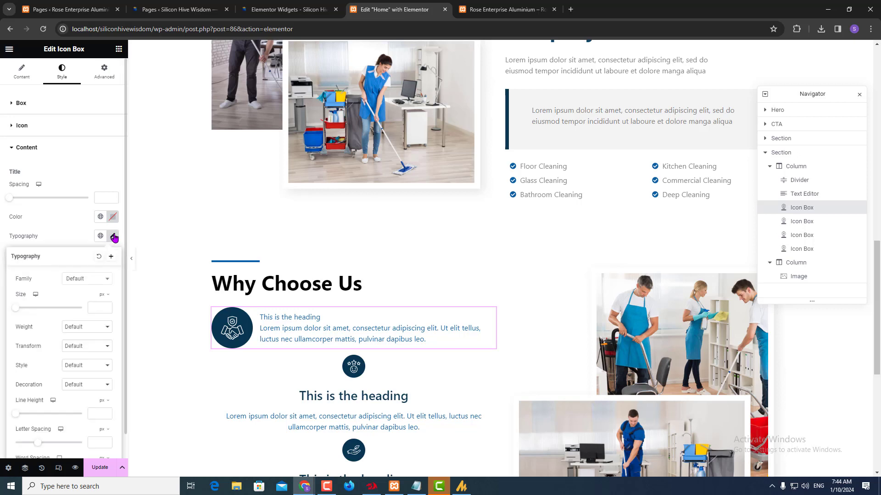
click(97, 306)
text(24)
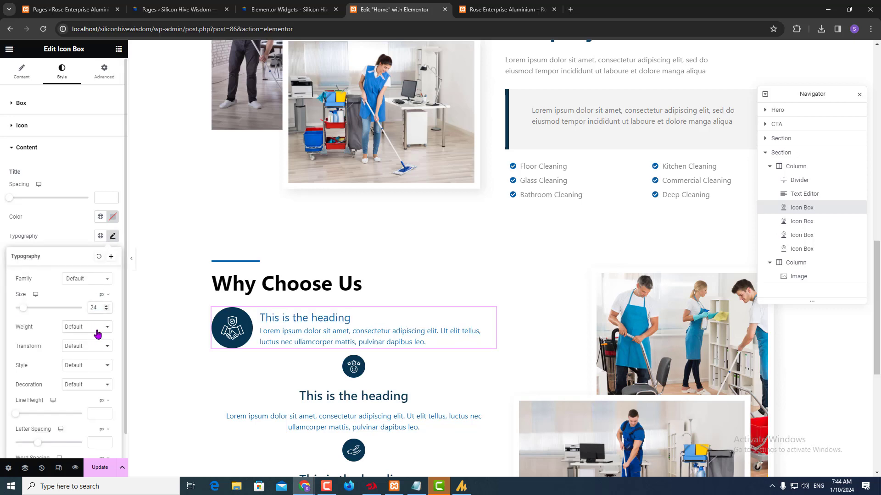
click(94, 329)
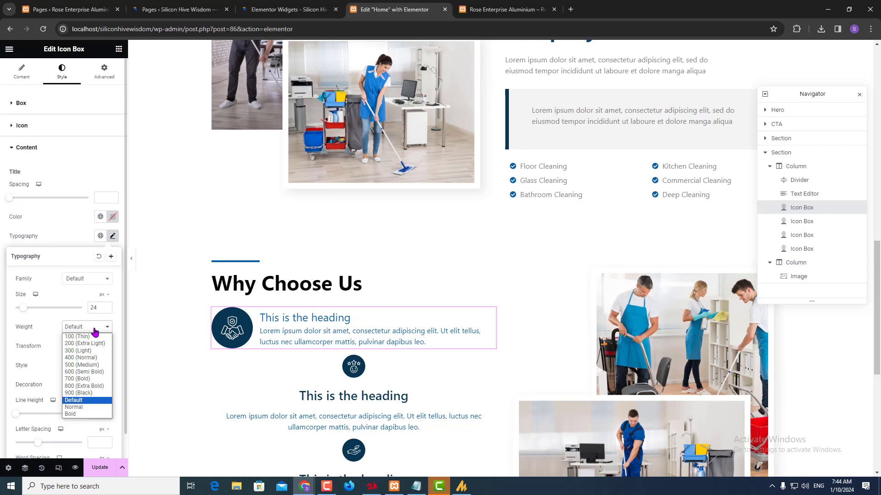
click(90, 380)
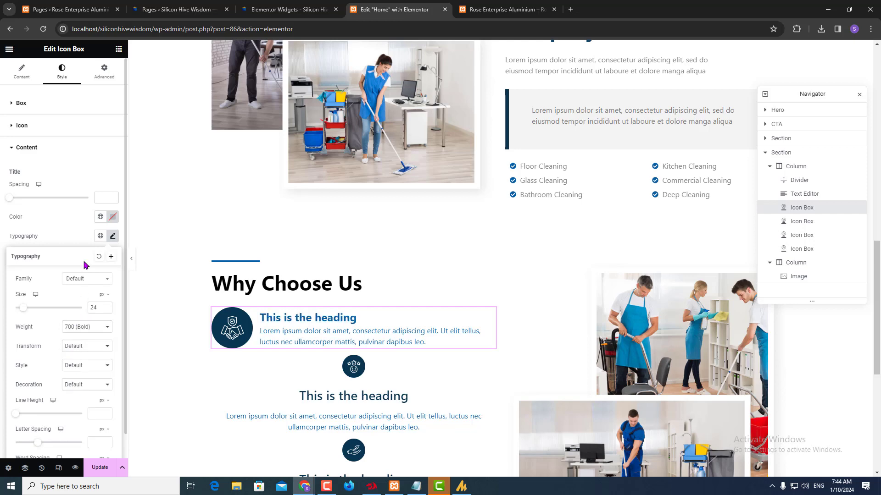
- Apply the global Heading color to the handshake Icon Box's title to match the Figma text color
key(alt+Tab)
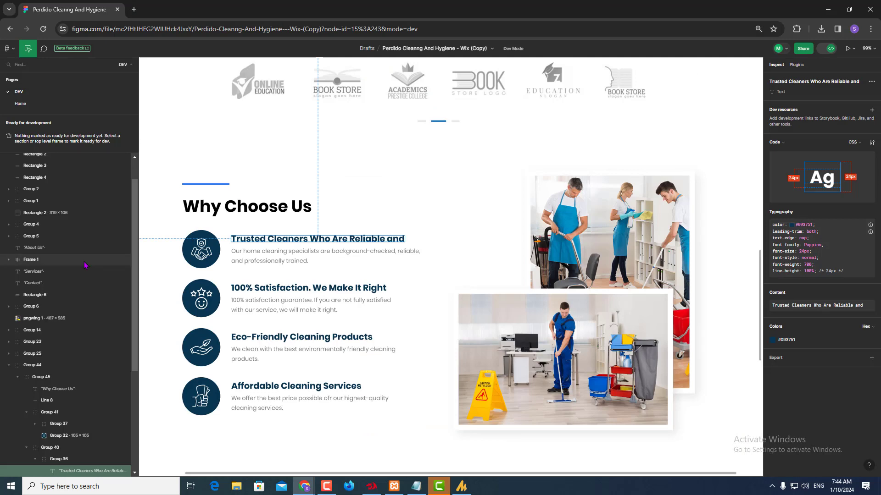
key(alt+Tab)
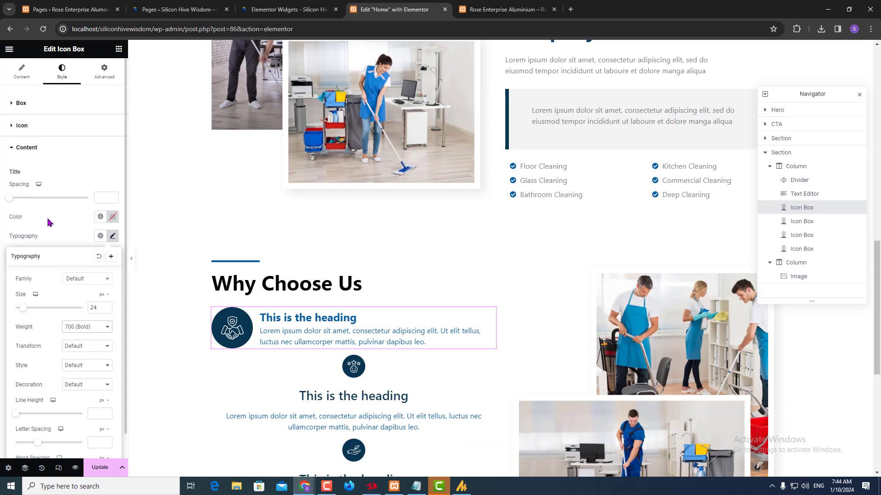
click(100, 216)
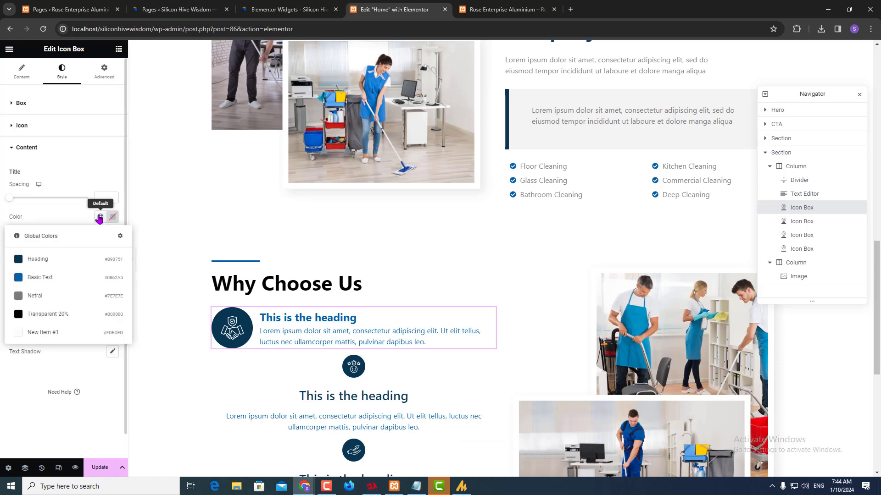
click(52, 286)
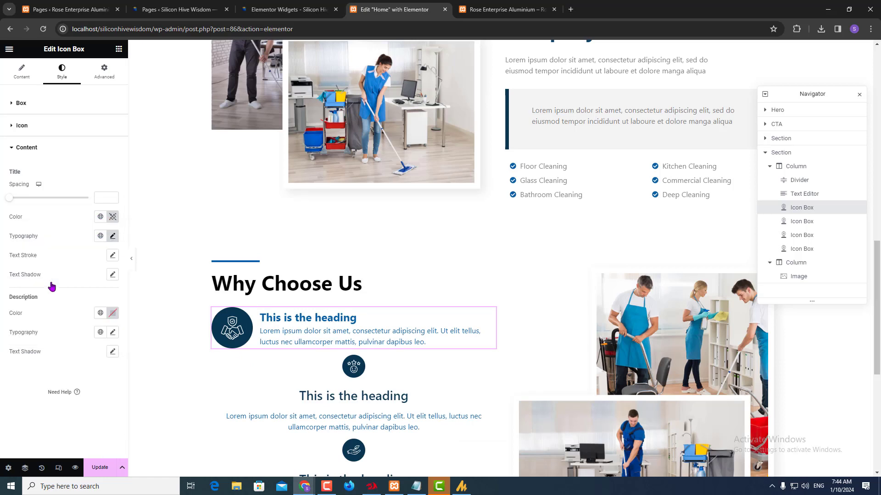
click(101, 216)
click(42, 261)
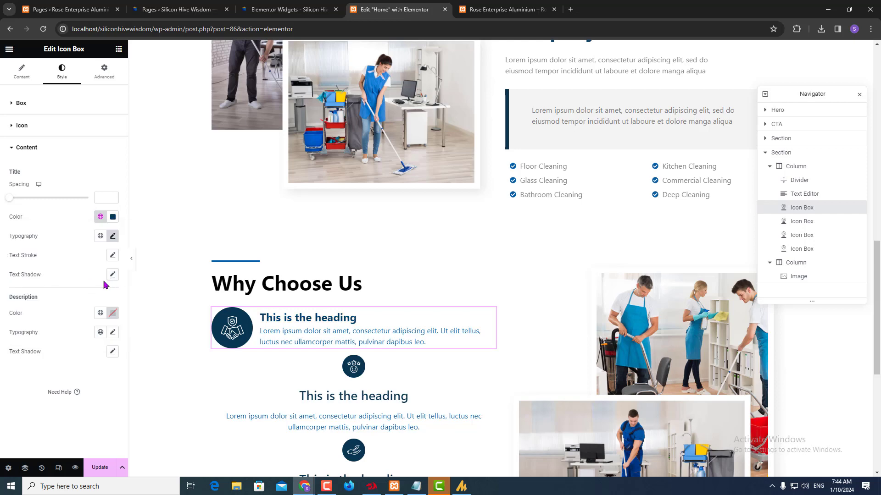
- Compare with the Figma design and apply the global Netral gray to the handshake Icon Box's description
key(alt+Tab)
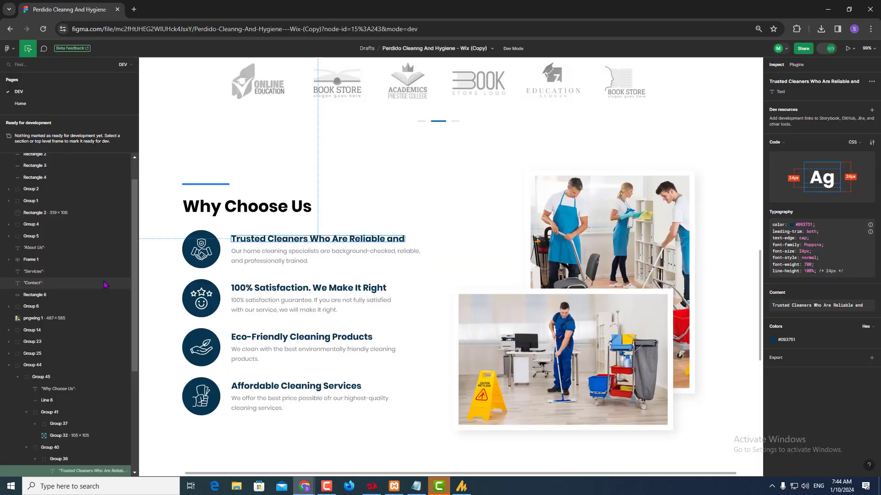
key(alt+Tab)
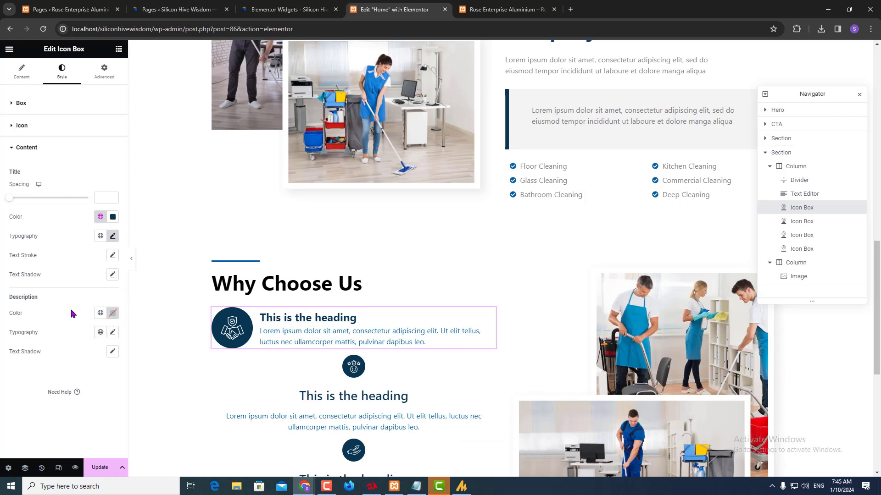
click(101, 313)
click(31, 397)
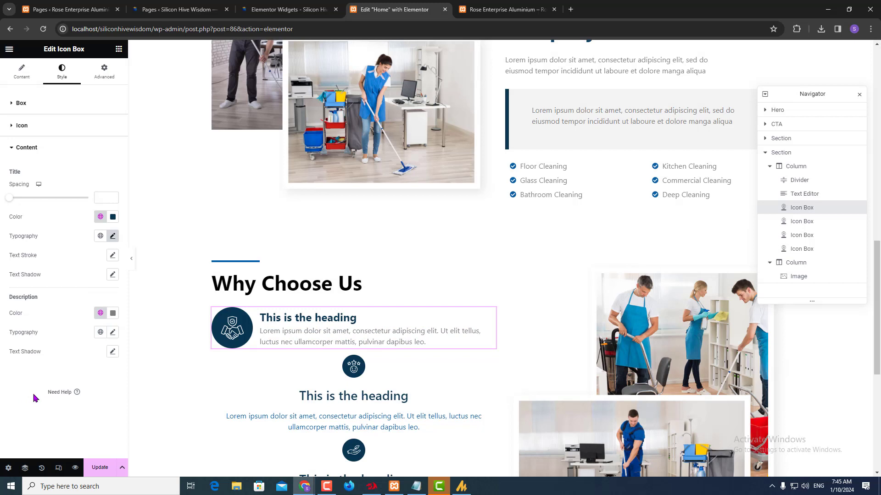
- Copy the handshake Icon Box and paste its style onto the stars and smiley Icon Box
right_click(302, 327)
click(321, 322)
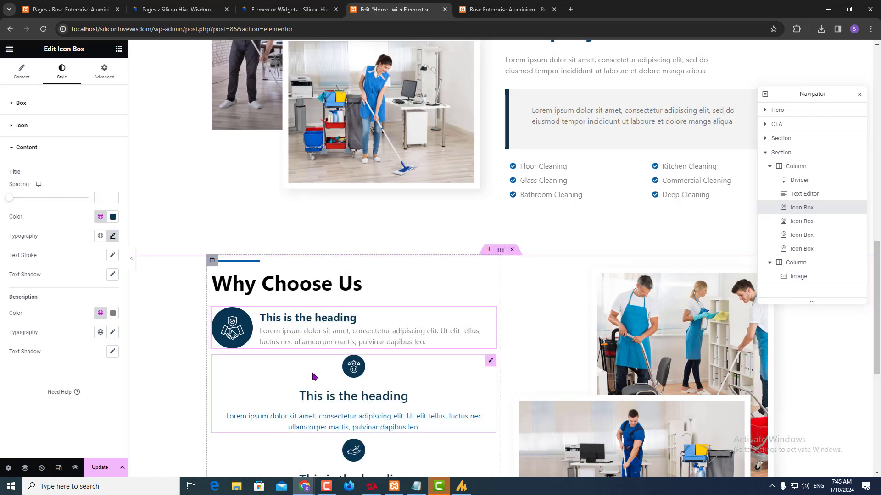
right_click(313, 389)
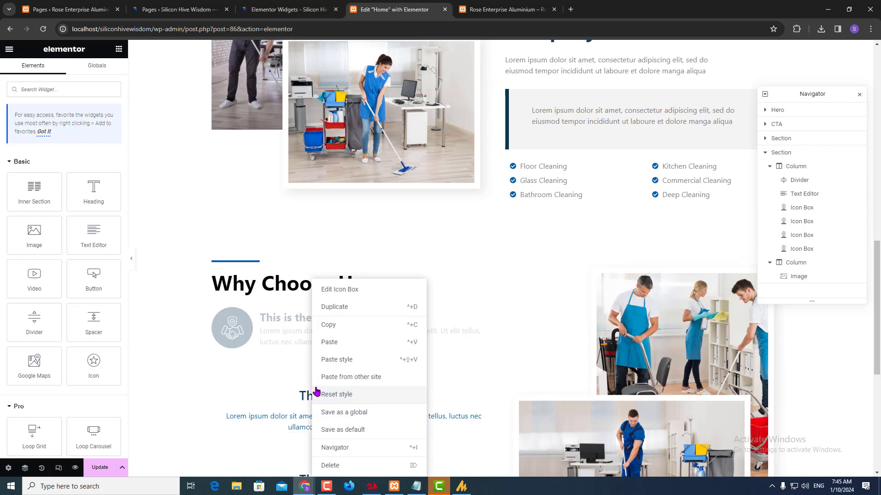
click(337, 361)
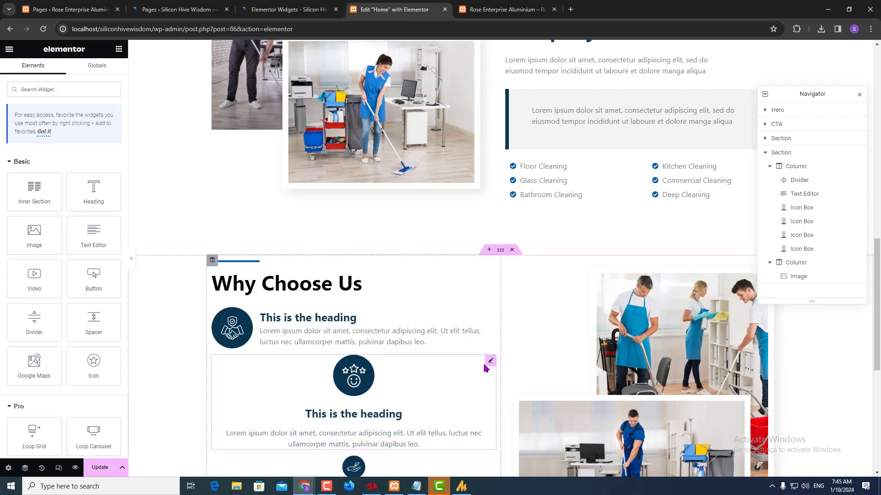
drag(489, 360, 487, 359)
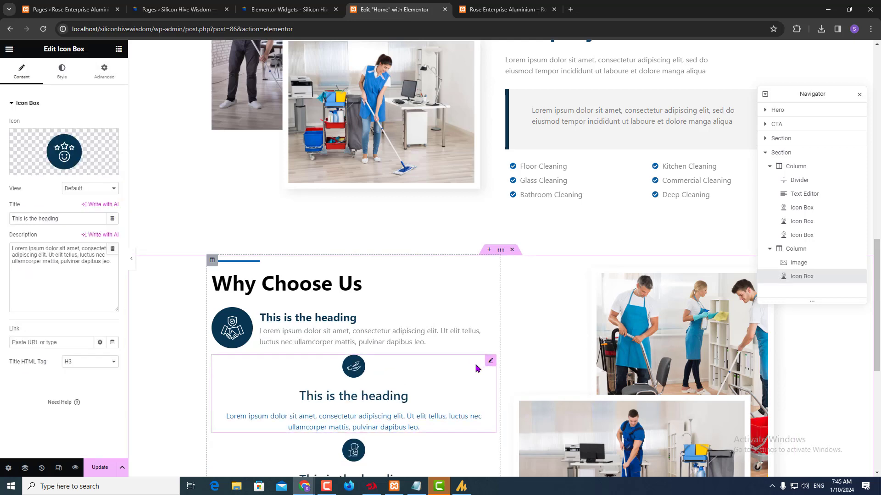
- Paste the copied handshake style onto the hand with leaf and hand with cash Icon Boxes
scroll(374, 401, down, 3)
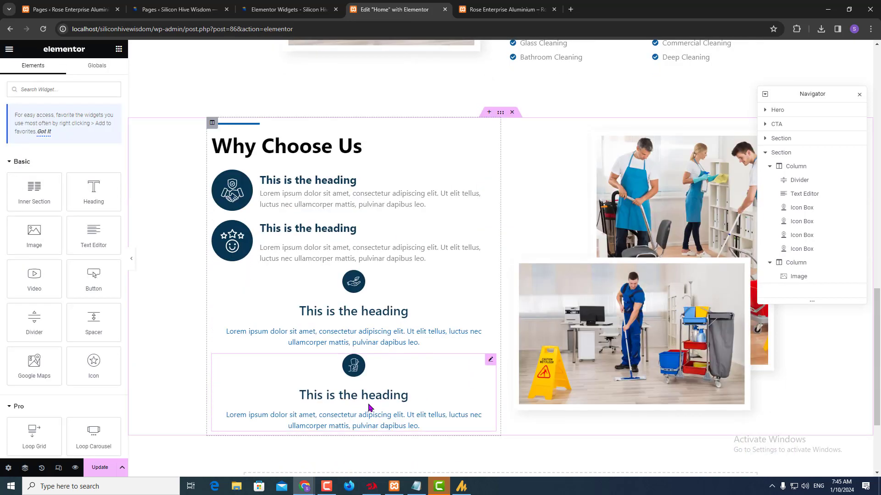
right_click(360, 281)
click(380, 359)
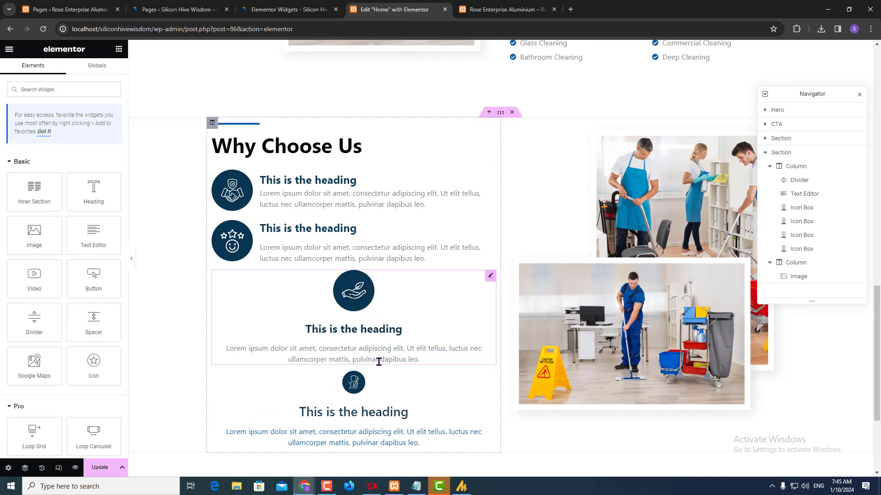
right_click(343, 384)
click(366, 359)
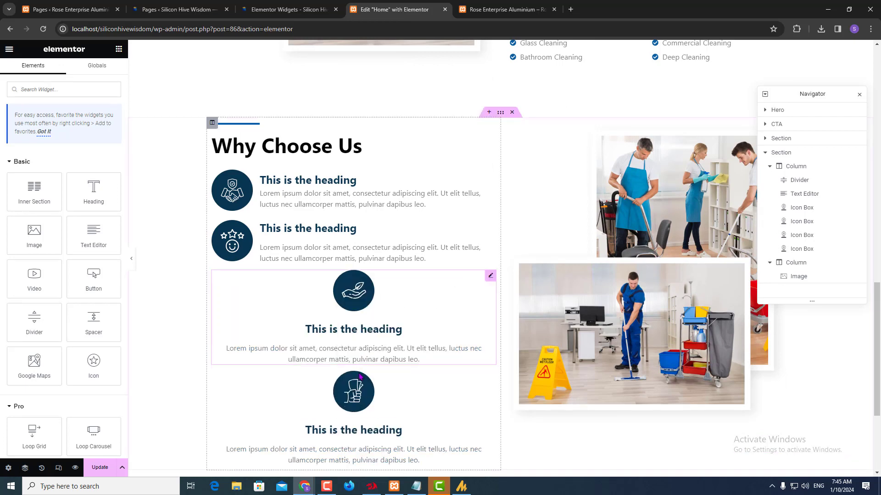
- Open the style settings of the hand with leaf Icon Box and save the page
click(489, 277)
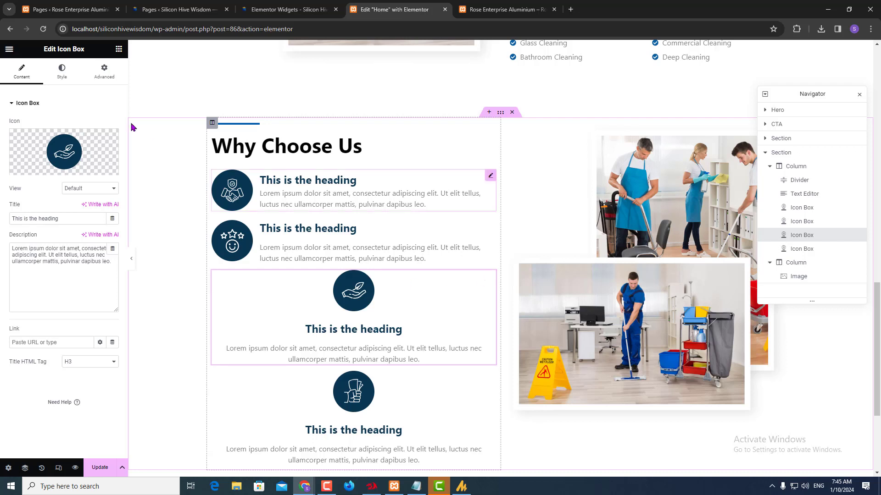
click(62, 71)
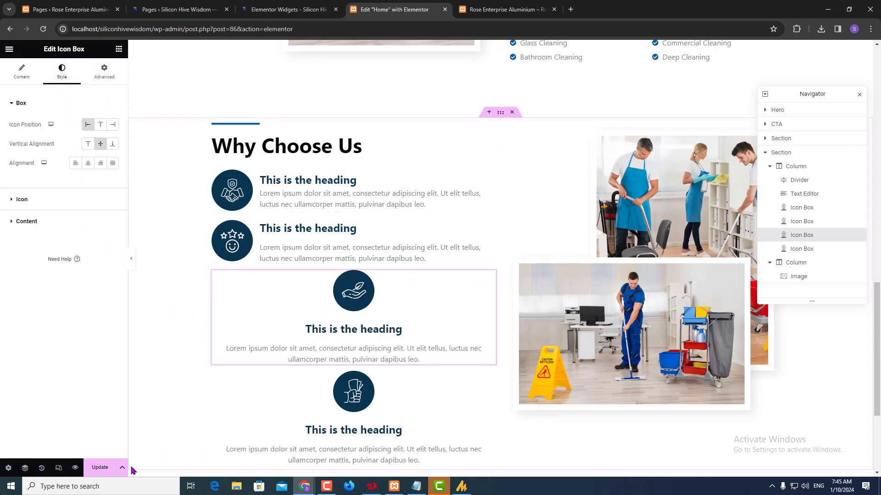
click(101, 467)
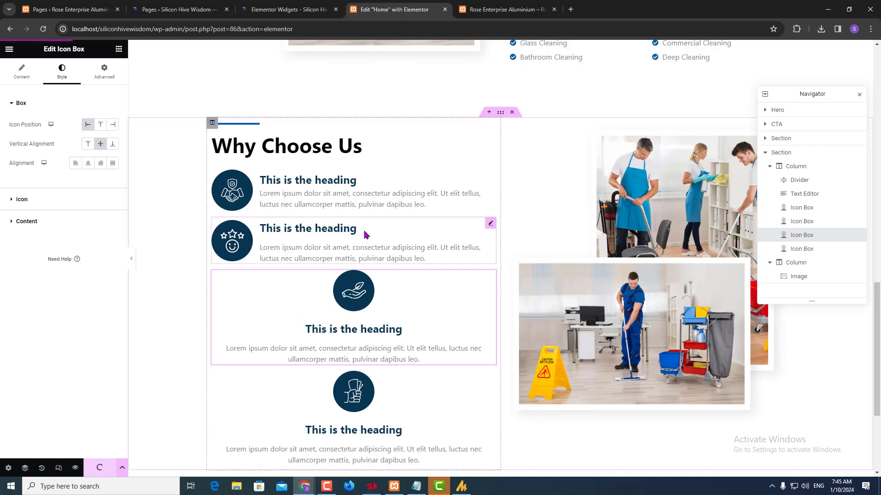
- Copy the first reason's title from the Figma design and set the handshake Icon Box's title to "Trusted Cleaners Who Are Reliable and"
click(373, 193)
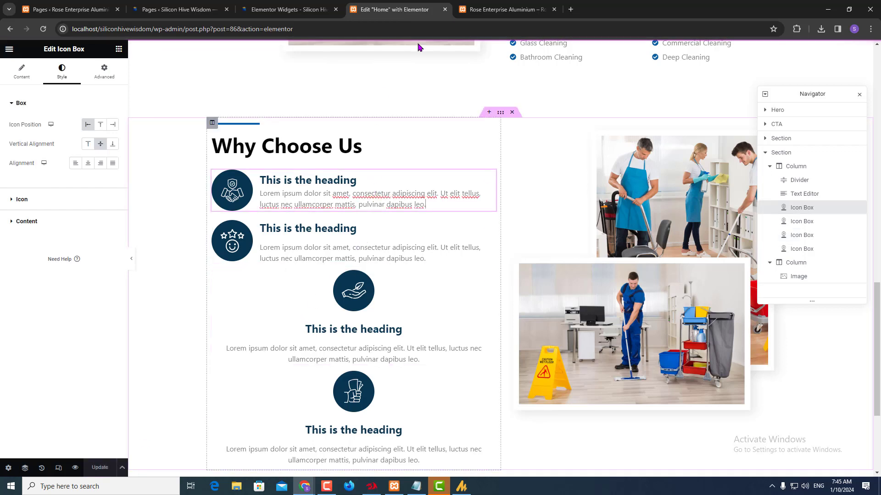
click(505, 9)
click(431, 5)
key(alt+Tab)
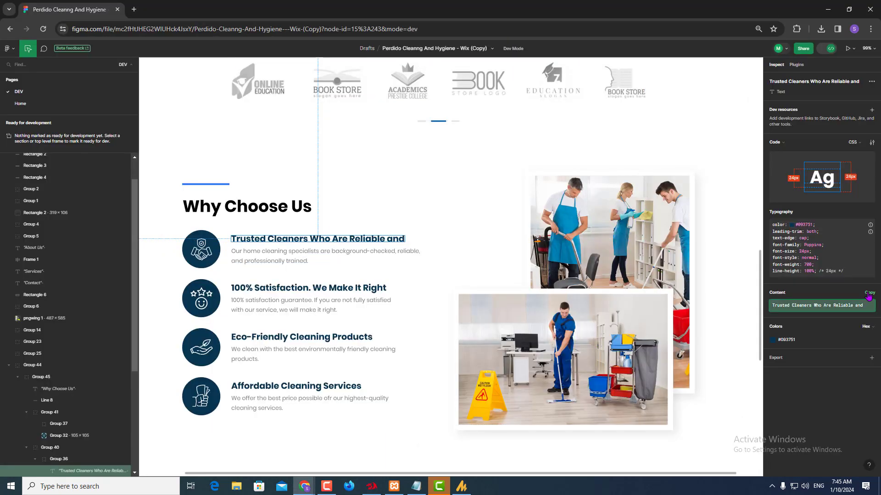
click(839, 306)
key(alt+Tab)
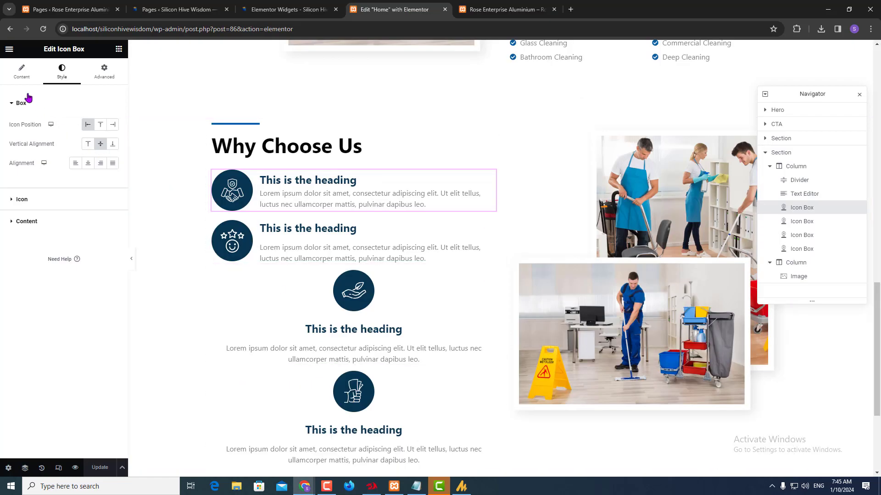
click(21, 72)
triple_click(62, 219)
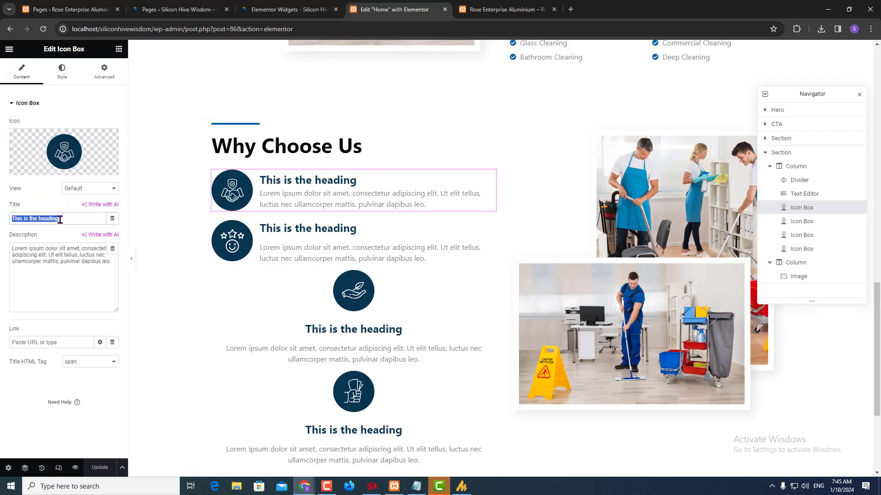
key(ctrl+v)
- Set the stars and smiley Icon Box's title to "100% Satisfaction. We Make It Right", copied from the Figma design
click(316, 247)
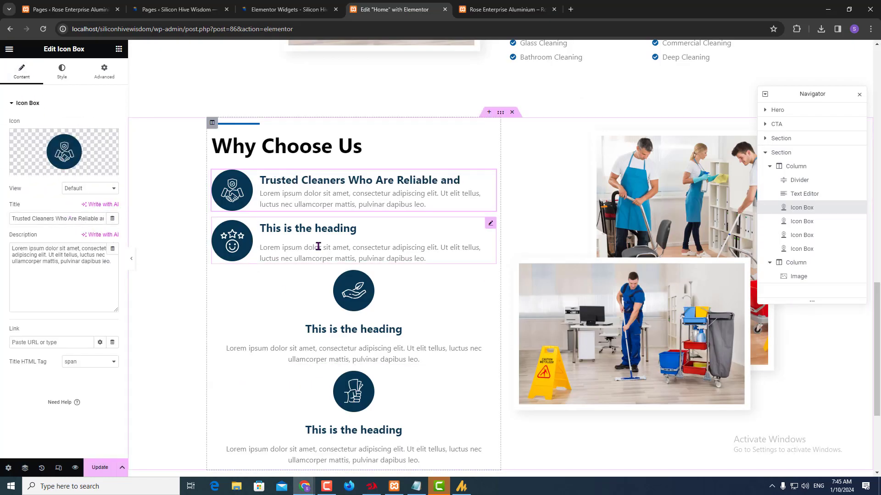
key(alt+Tab)
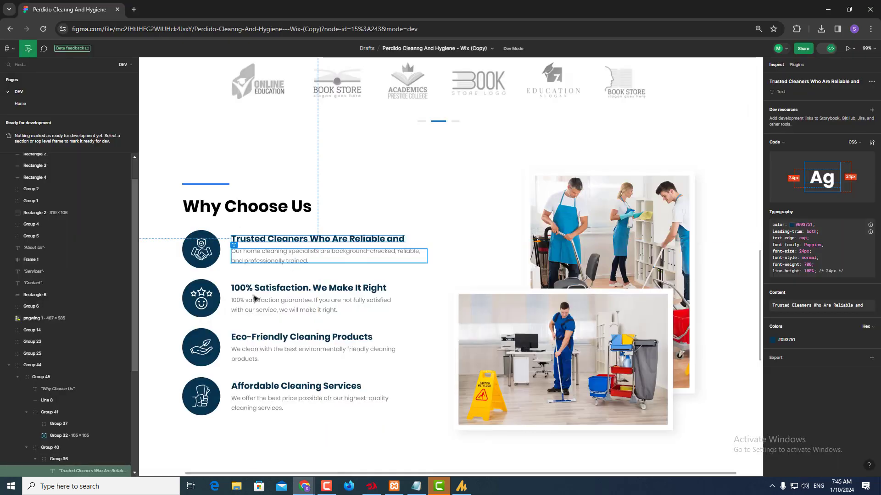
click(263, 295)
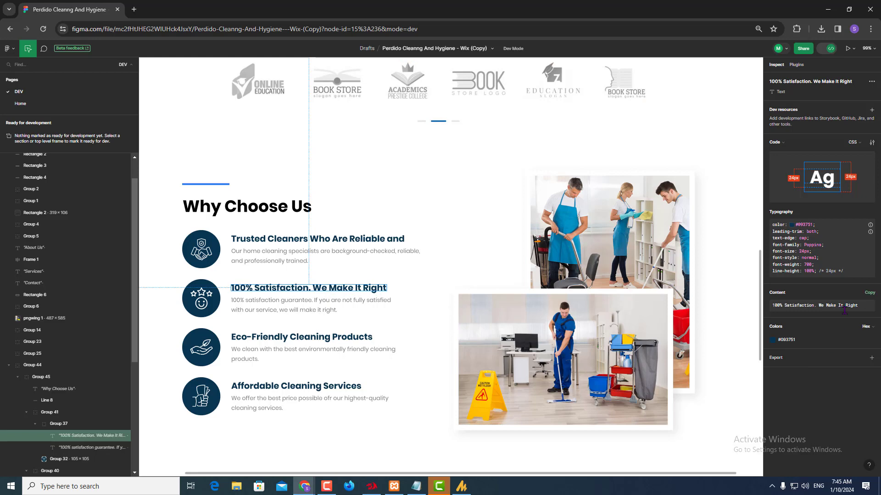
click(868, 293)
key(alt+Tab)
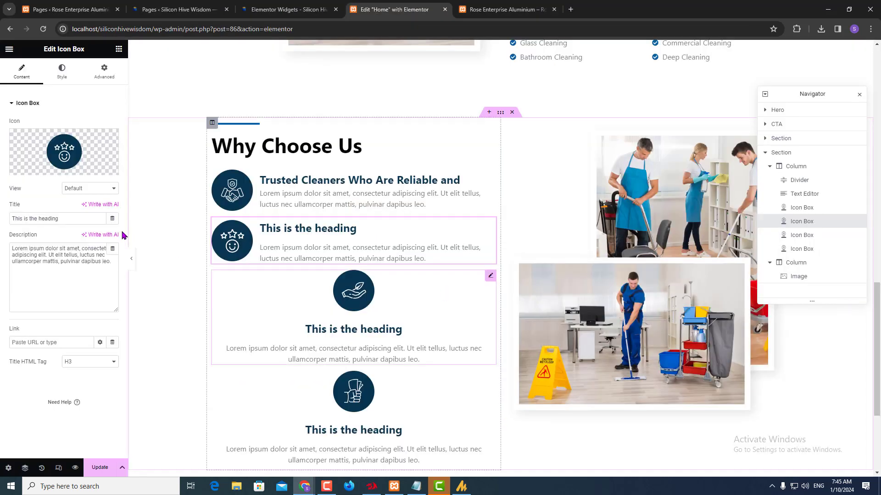
triple_click(52, 221)
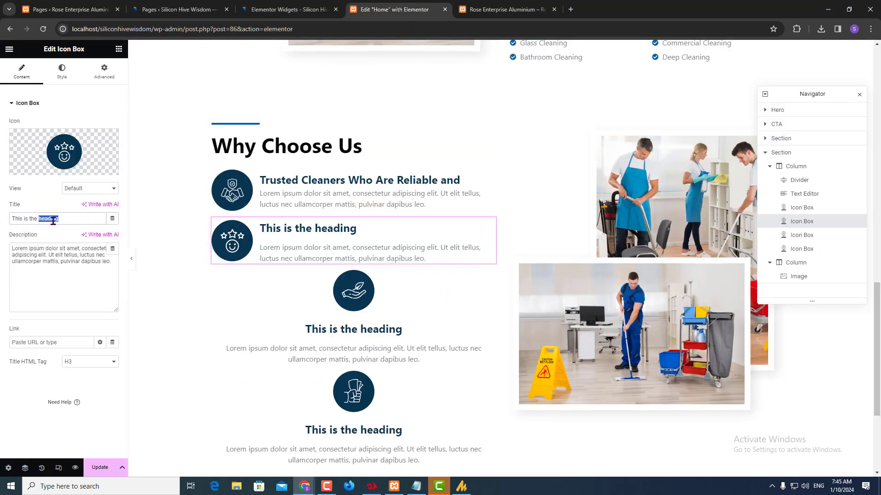
key(ctrl+v)
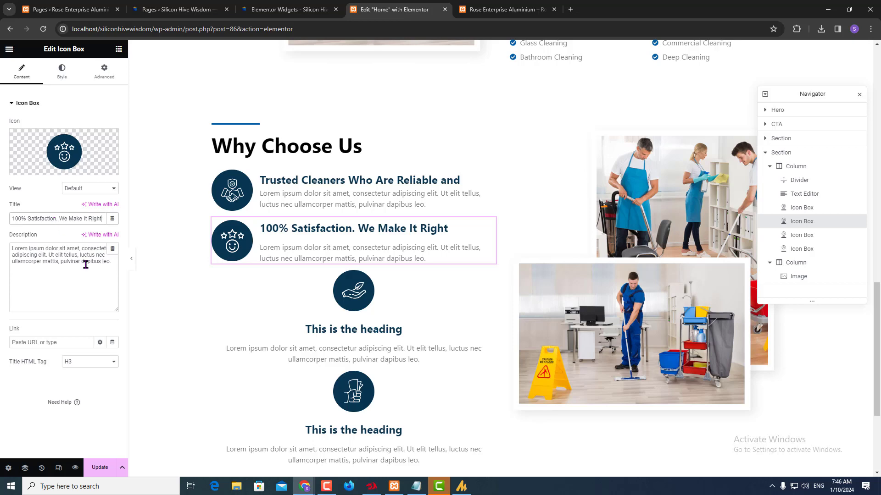
- Title the hand with leaf Icon Box "Eco-Friendly Cleaning Products", copied from the Figma design, and set its icon position to left
key(alt+Tab)
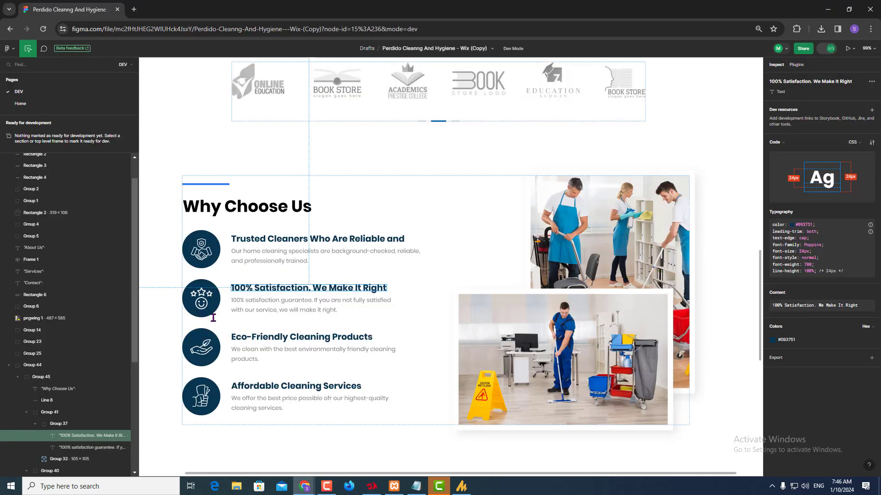
click(282, 339)
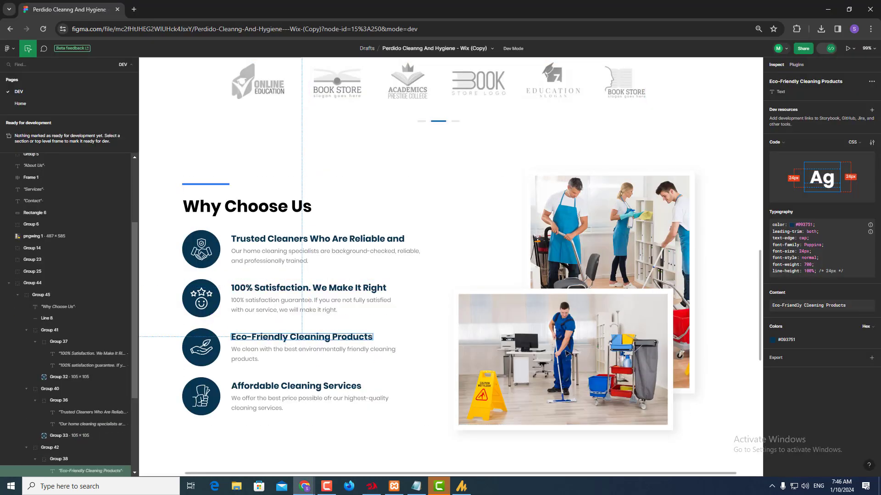
click(871, 300)
key(alt+Tab)
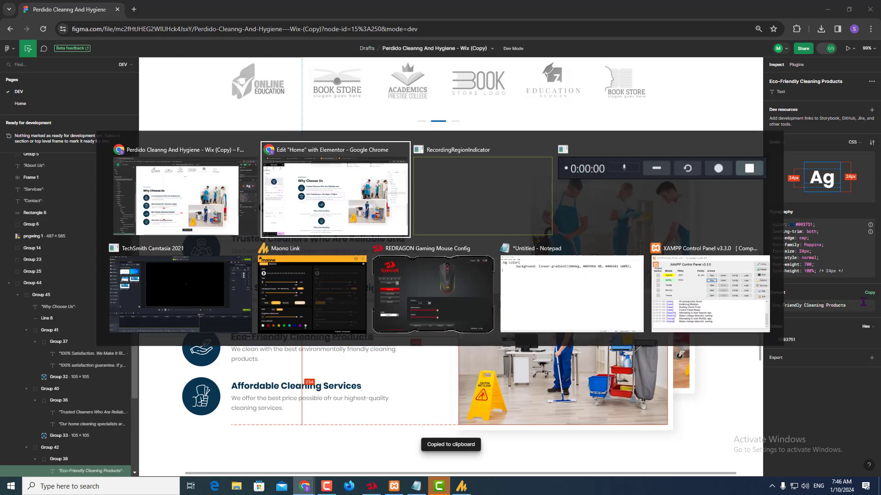
click(311, 289)
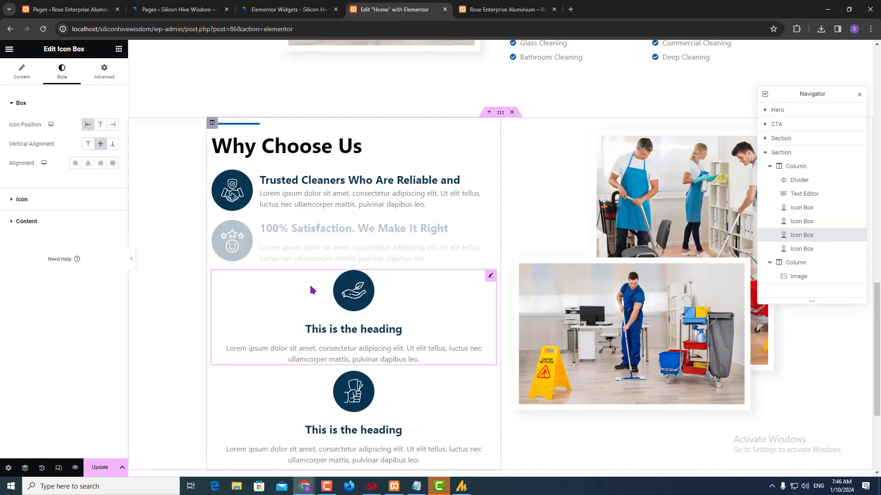
click(22, 72)
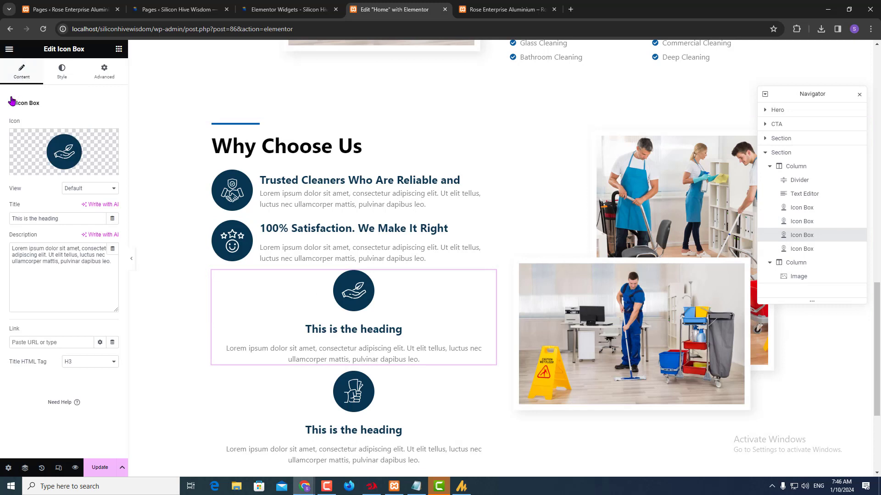
double_click(40, 219)
key(ctrl+a)
key(ctrl+v)
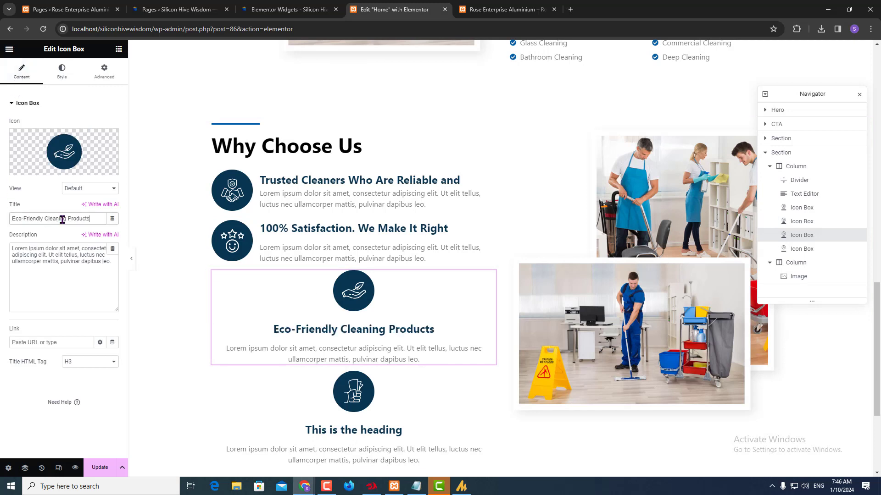
click(62, 73)
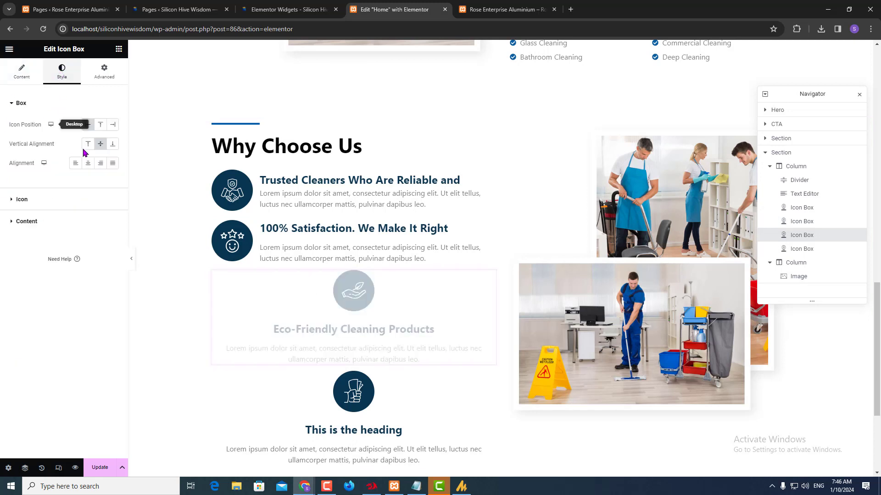
click(87, 126)
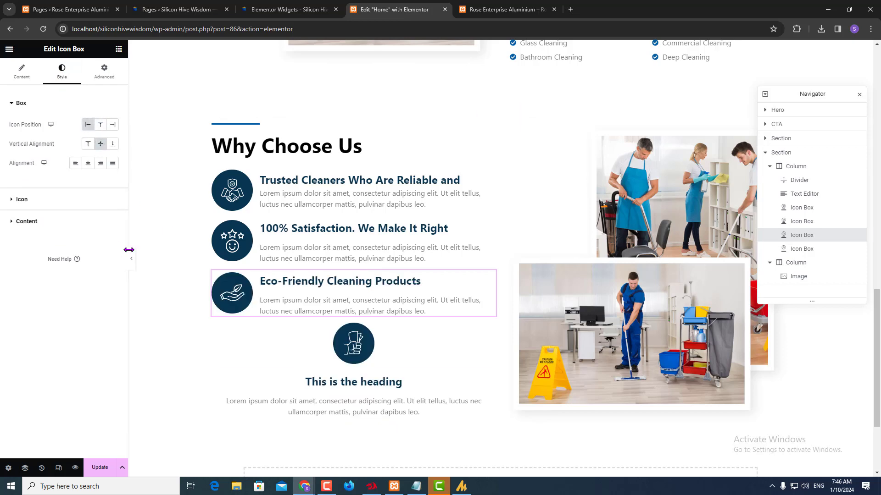
- Title the hand with cash Icon Box "Affordable Cleaning Services", copied from the Figma design, and set its icon position to left
click(435, 347)
key(alt+Tab)
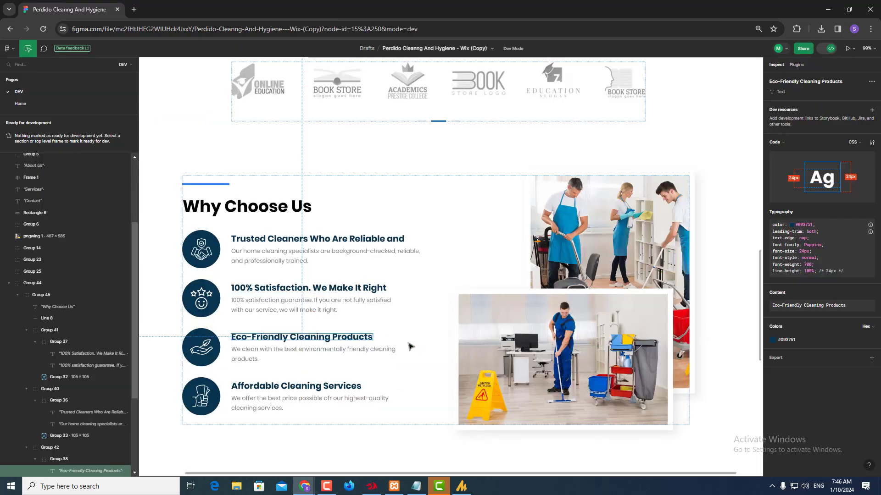
click(294, 387)
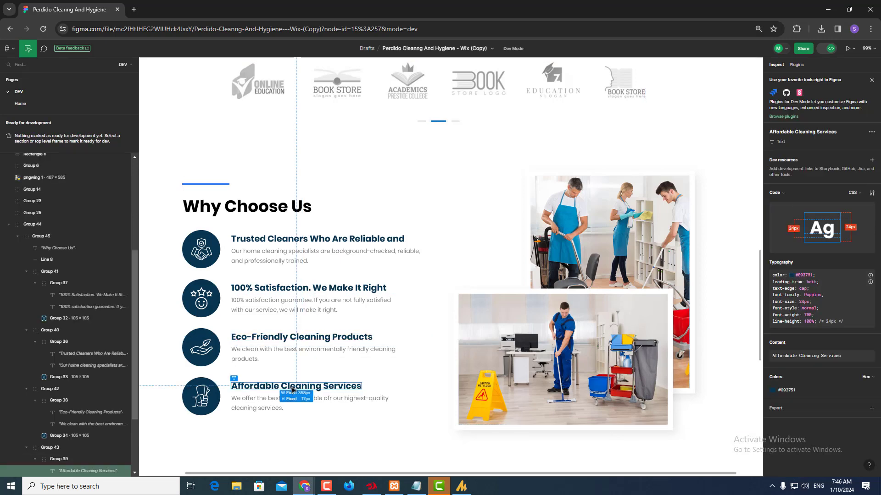
click(871, 351)
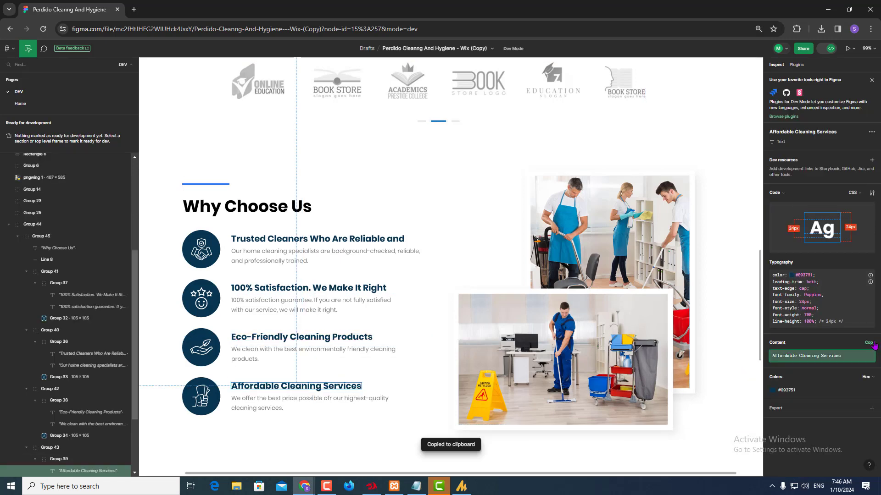
key(alt+Tab)
triple_click(35, 218)
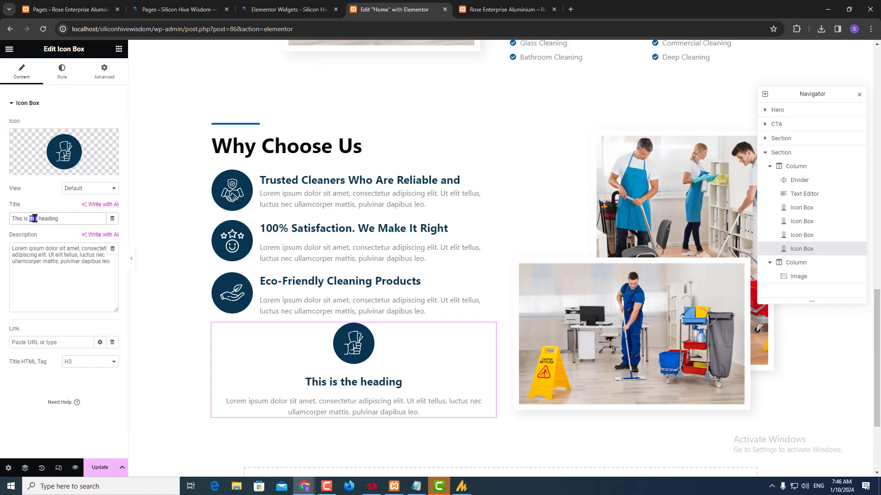
key(ctrl+v)
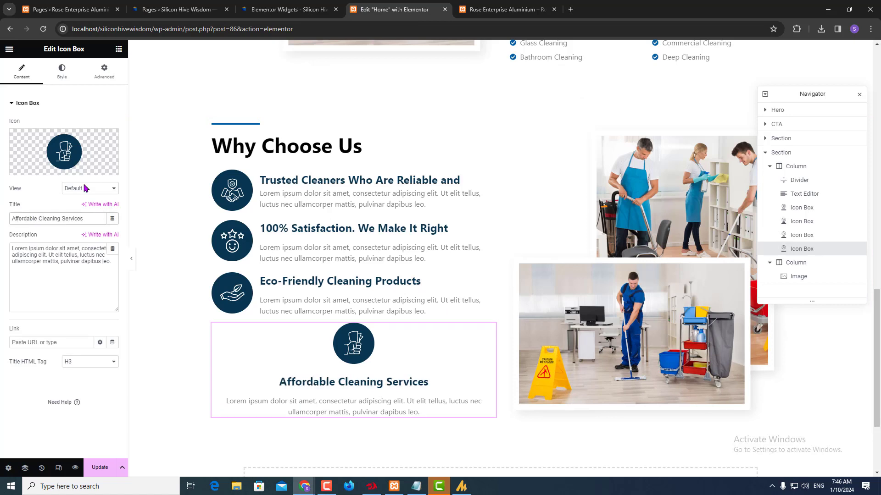
click(65, 81)
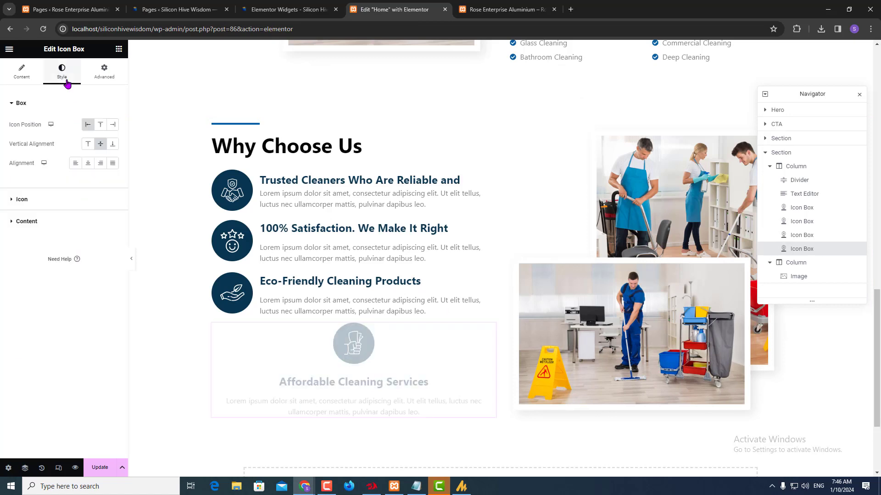
click(86, 127)
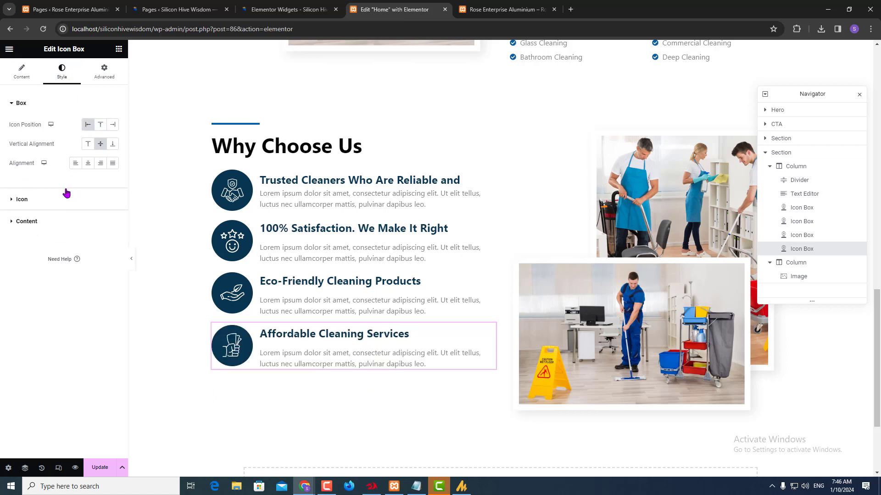
- Compare with the Figma design and set the Affordable Cleaning Services Icon Box's icon spacing to 27 px
key(alt+Tab)
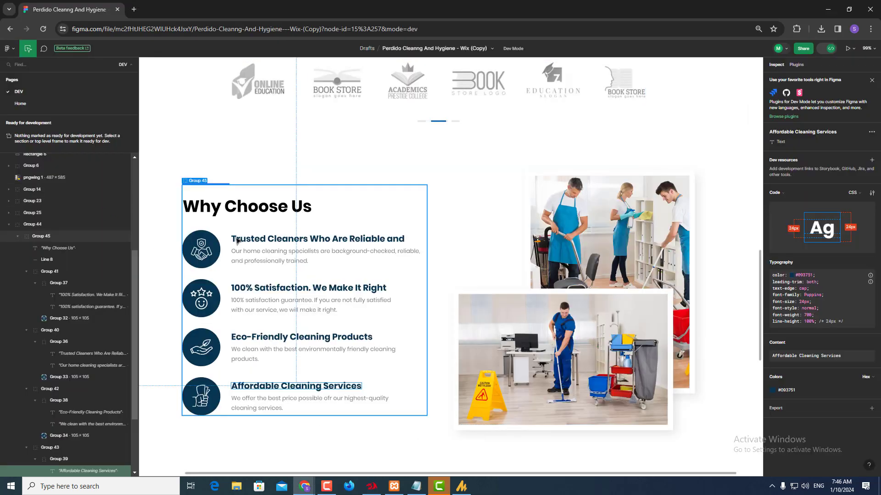
key(alt+Tab)
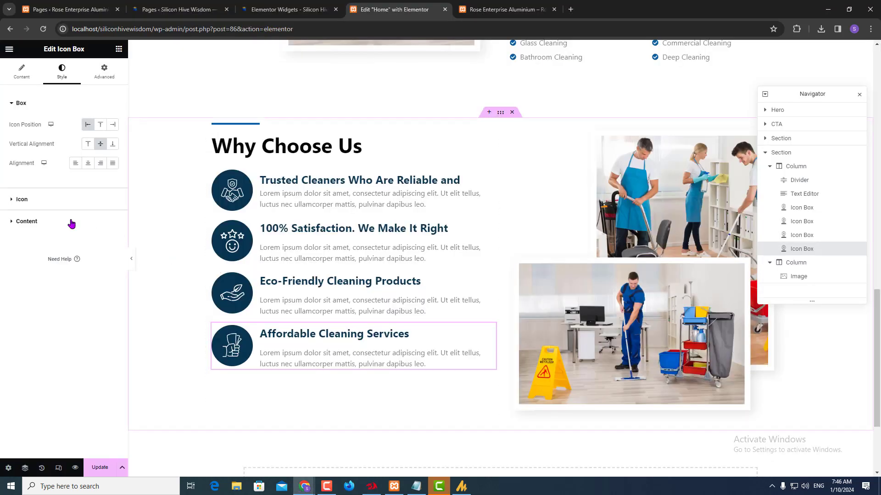
click(44, 202)
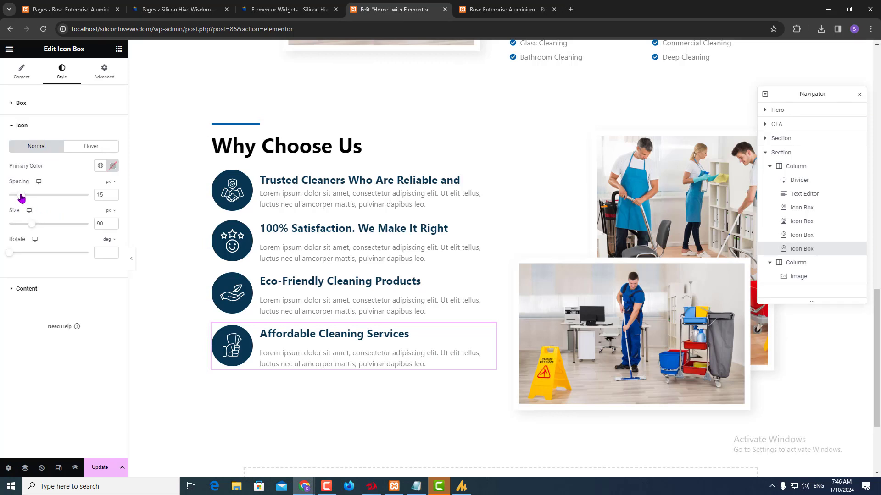
drag(22, 196, 30, 199)
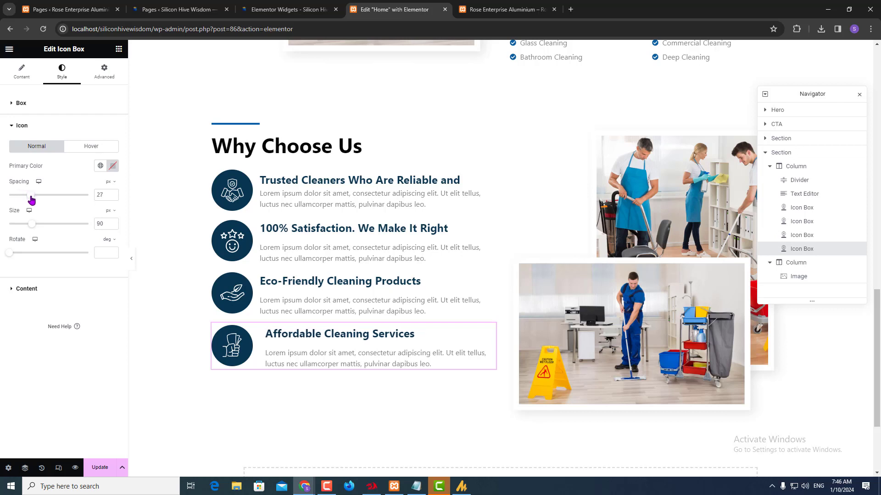
- Copy the Affordable Cleaning Services Icon Box and paste its style onto the other three Why Choose Us Icon Boxes
right_click(280, 348)
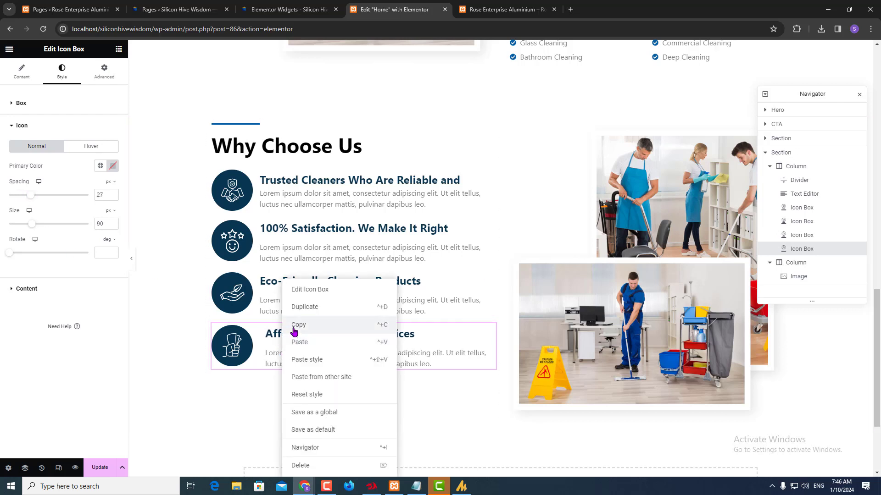
click(294, 331)
right_click(284, 296)
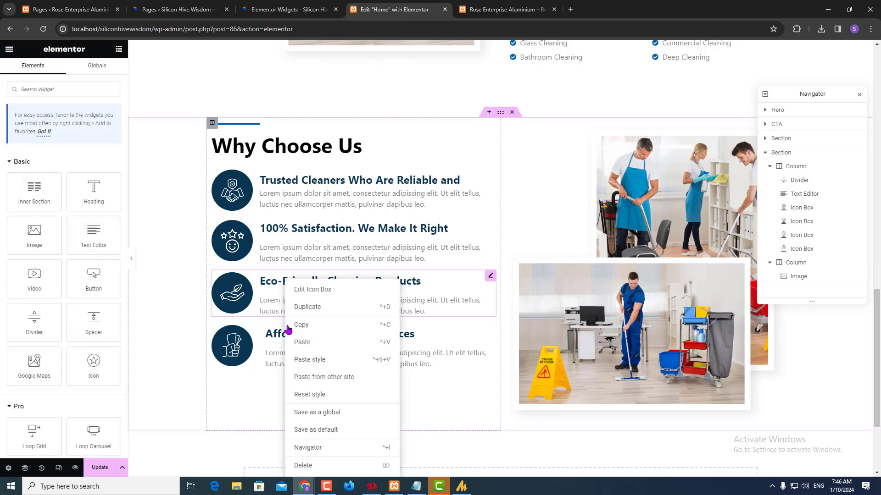
click(307, 367)
right_click(313, 245)
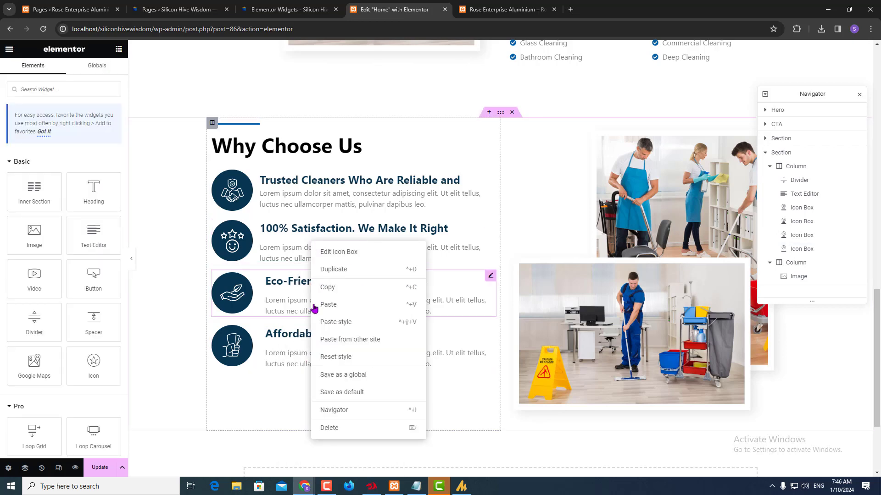
click(331, 329)
right_click(295, 198)
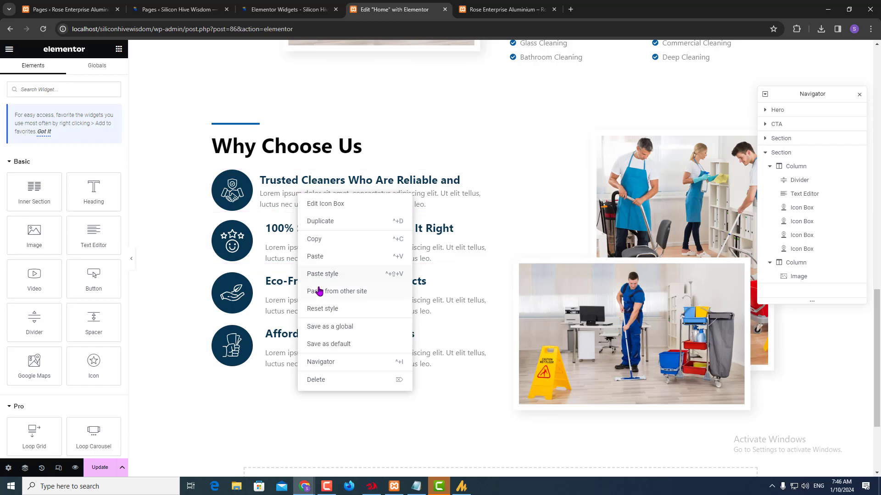
click(321, 274)
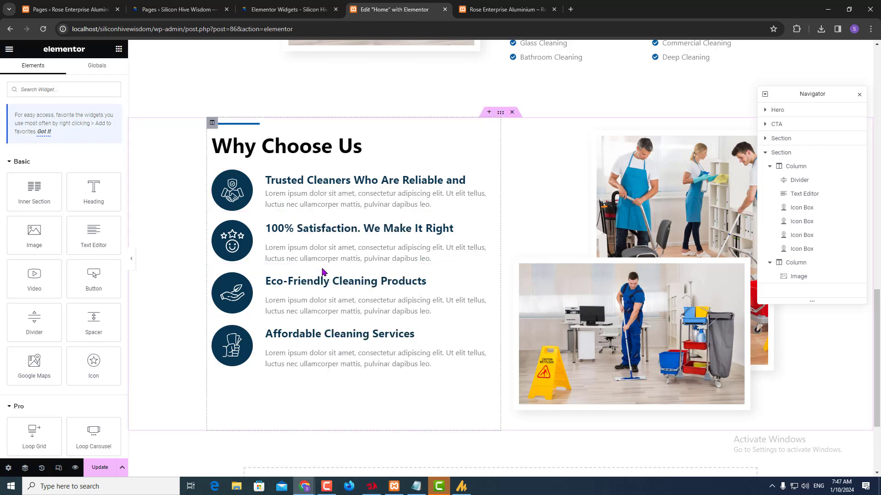
- Compare with the Figma design and set the 100% Satisfaction Icon Box's top and bottom padding to 15 px
key(alt+Tab)
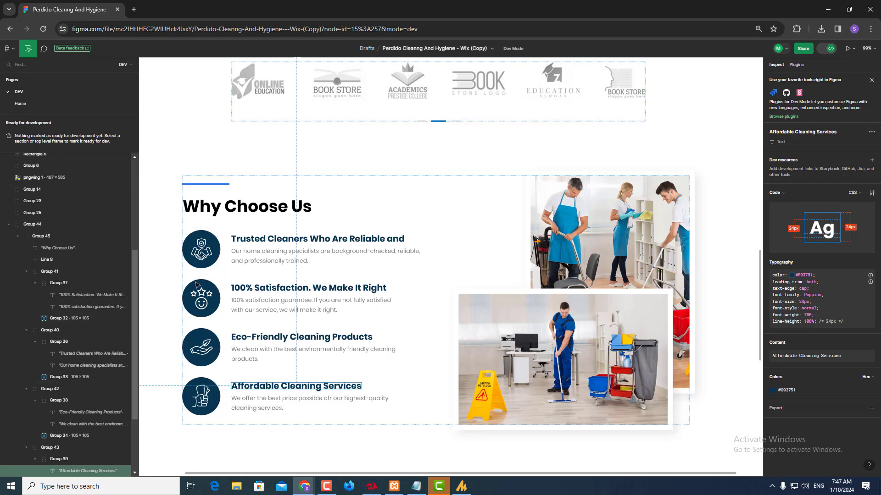
key(alt+Tab)
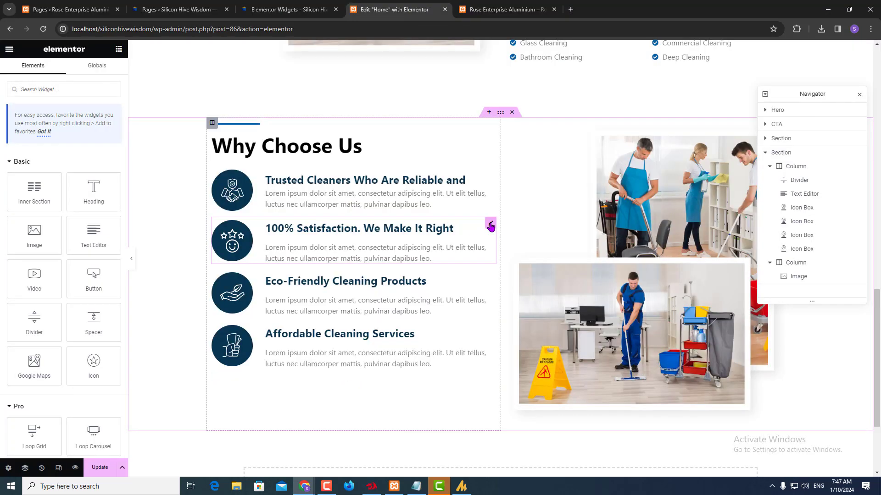
click(490, 226)
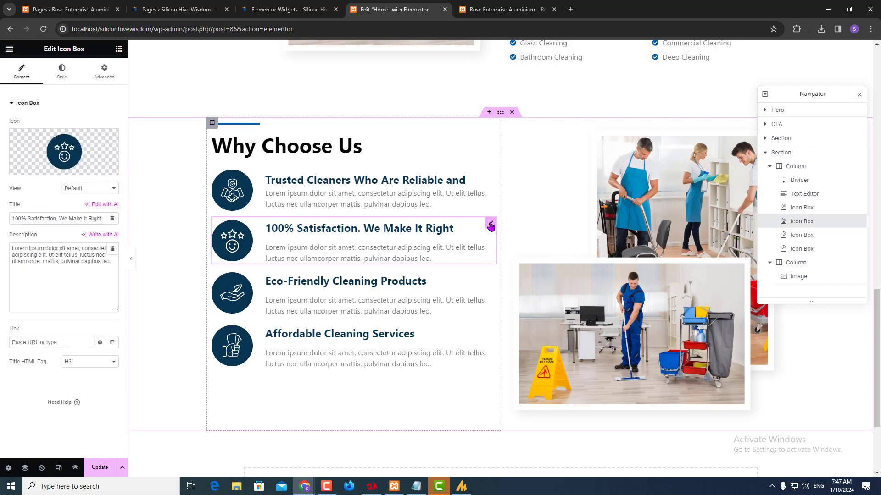
click(99, 78)
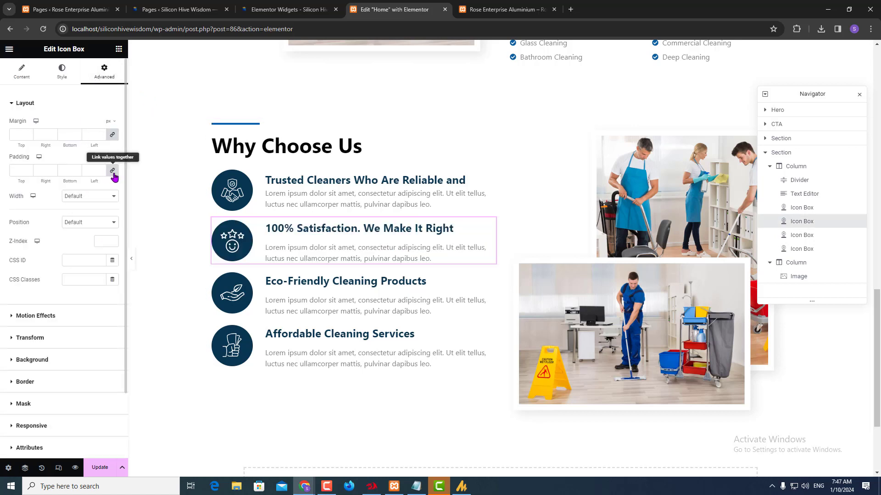
double_click(18, 170)
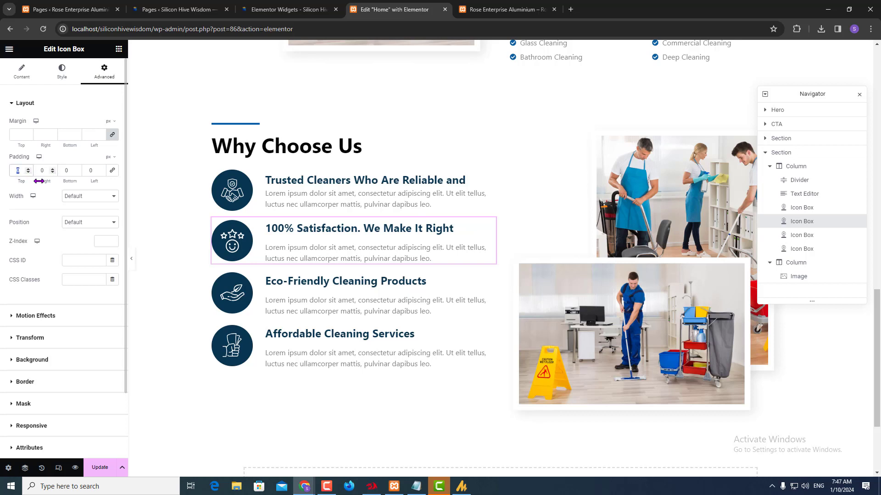
text(20)
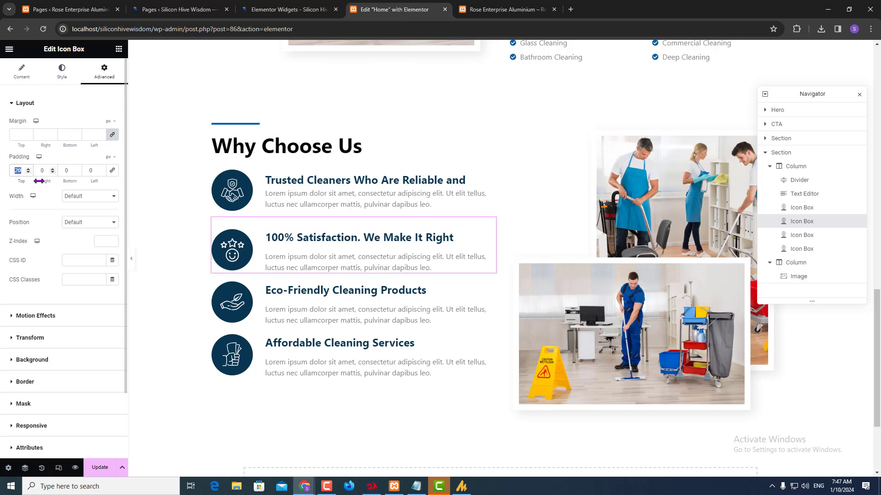
text(15)
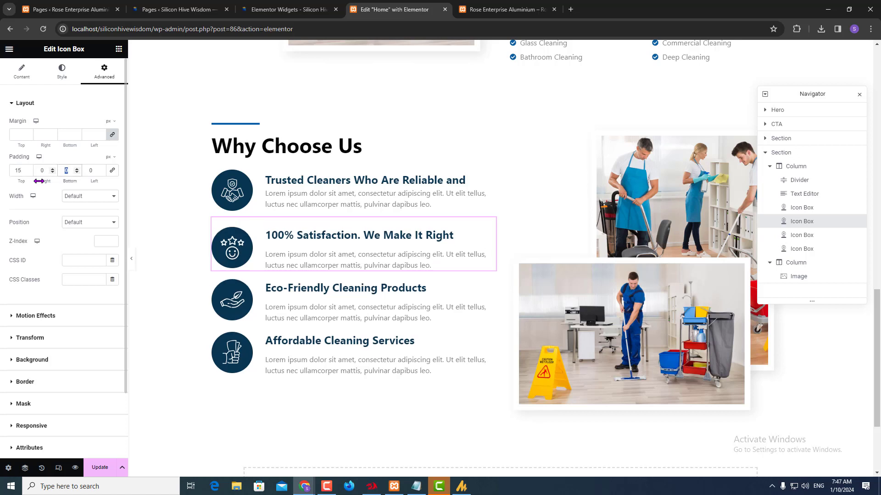
text(15)
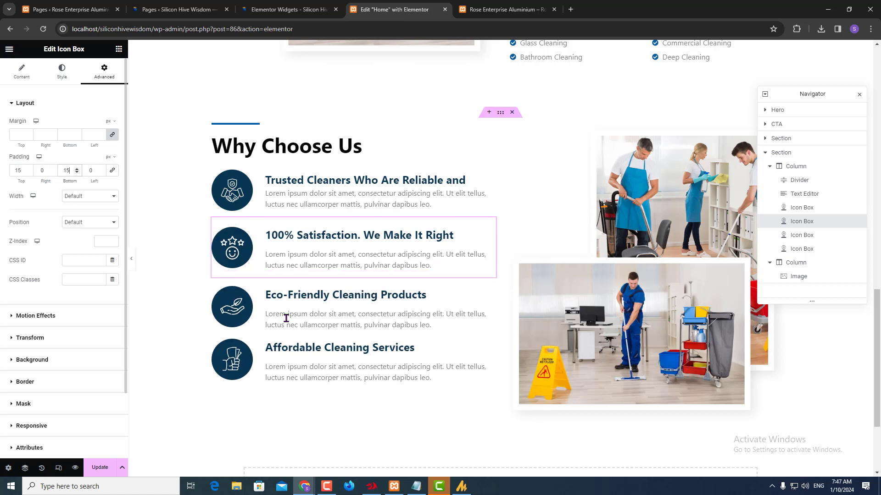
- Copy the 100% Satisfaction Icon Box and paste its style onto the Eco-Friendly Cleaning Products Icon Box
right_click(387, 247)
click(402, 293)
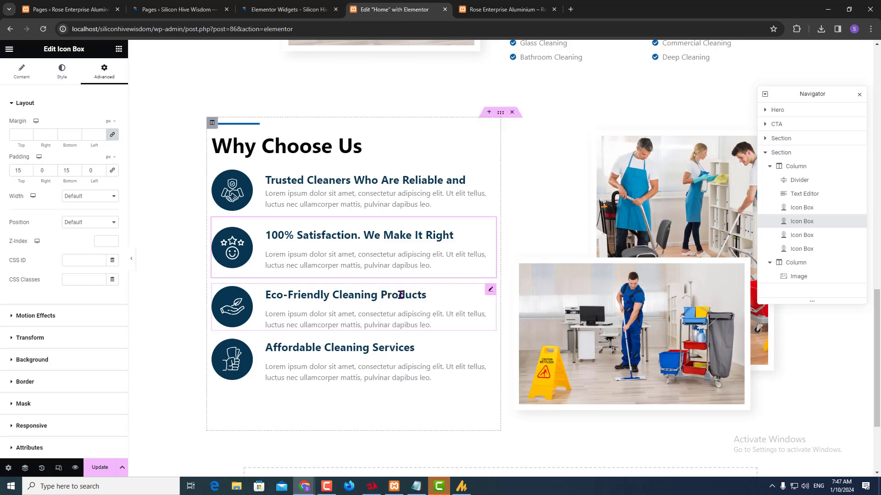
right_click(375, 306)
click(391, 359)
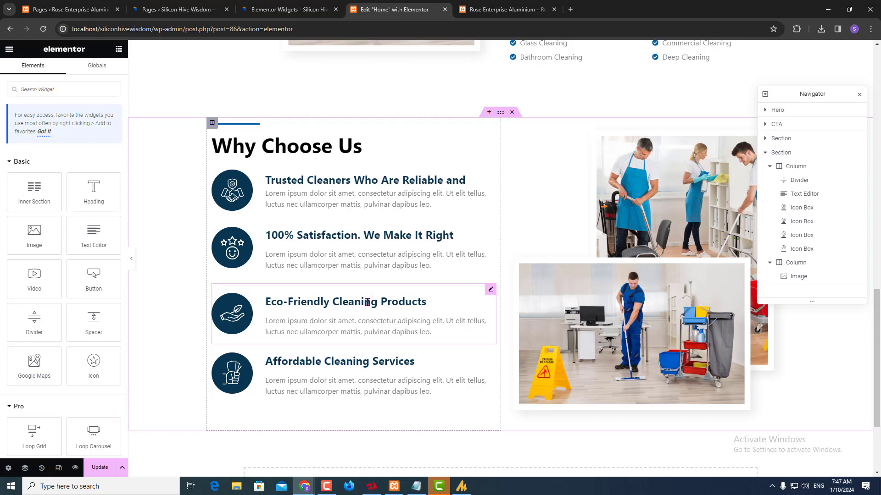
- Set the Eco-Friendly Cleaning Products Icon Box's top padding to 0 and update the page
click(487, 289)
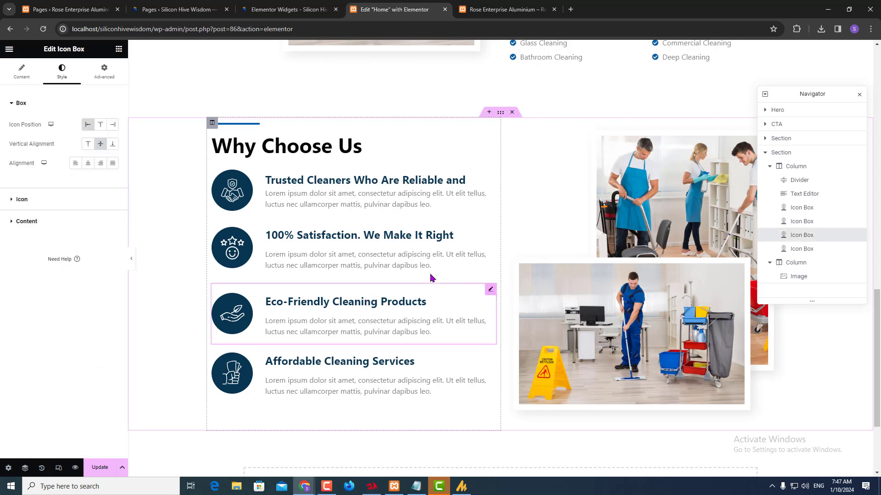
click(90, 72)
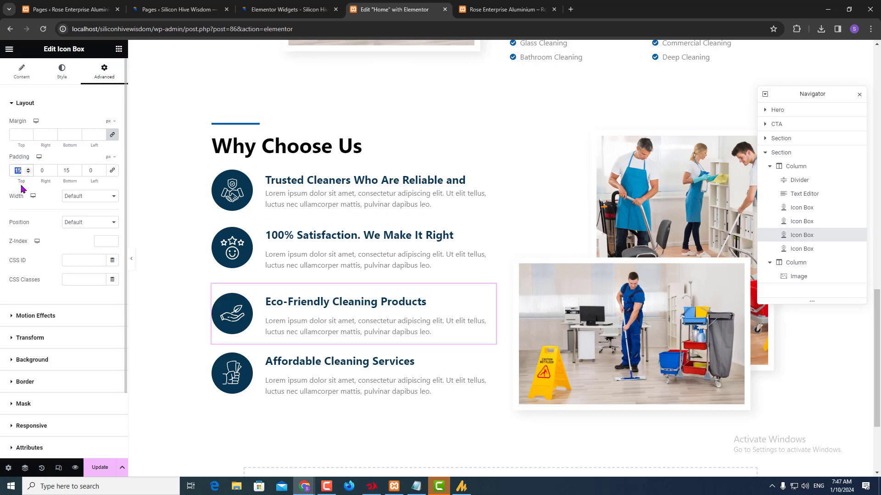
text(0)
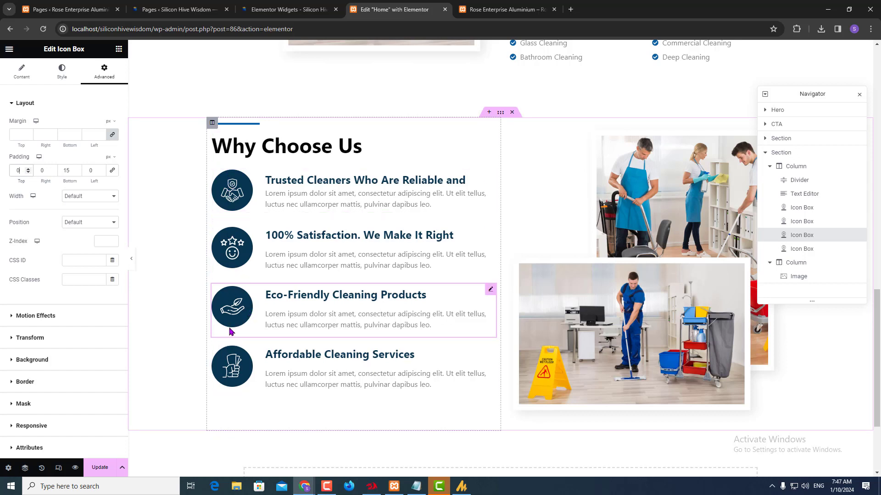
click(110, 465)
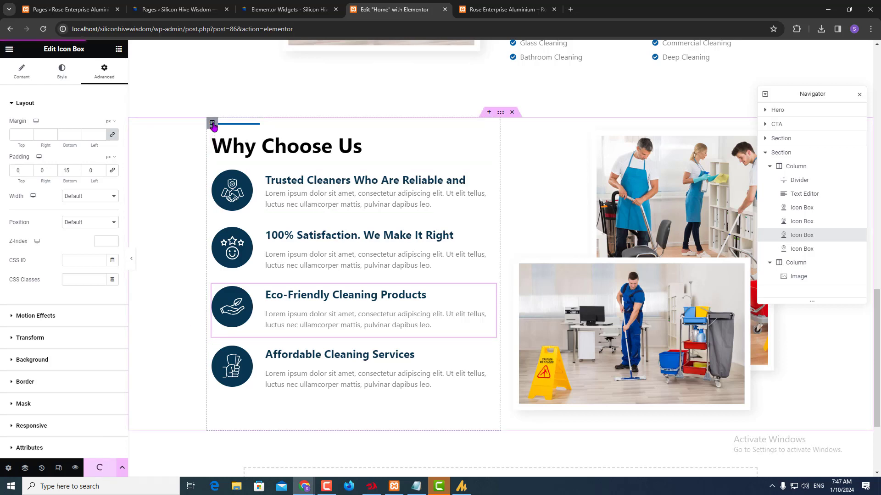
- Set the entrance animation of the column holding the Why Choose Us heading and Icon Boxes to Zoom In
click(212, 124)
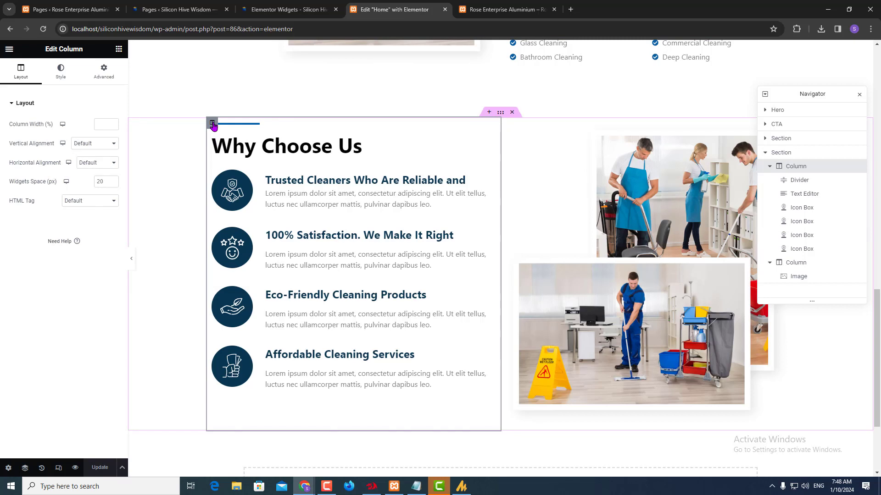
click(103, 71)
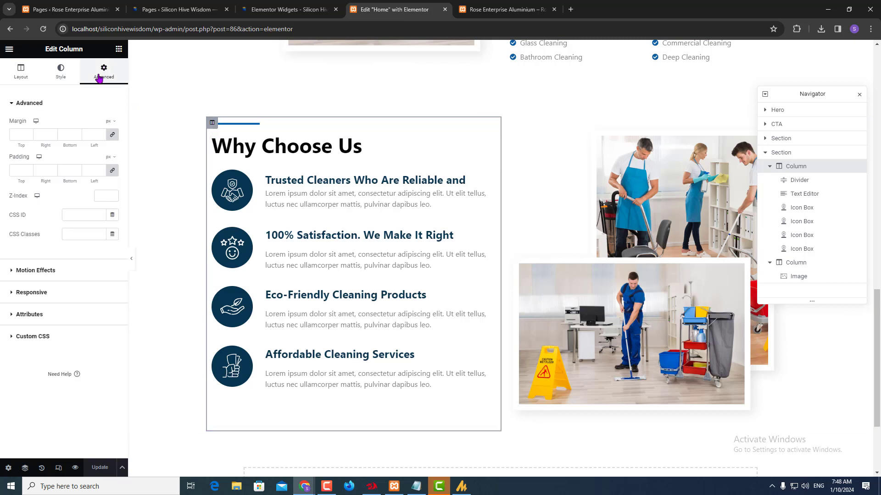
click(55, 275)
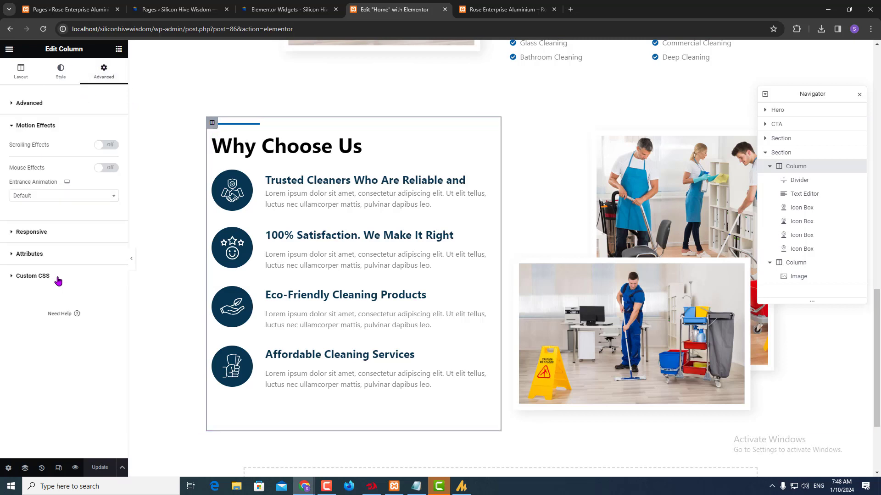
click(38, 199)
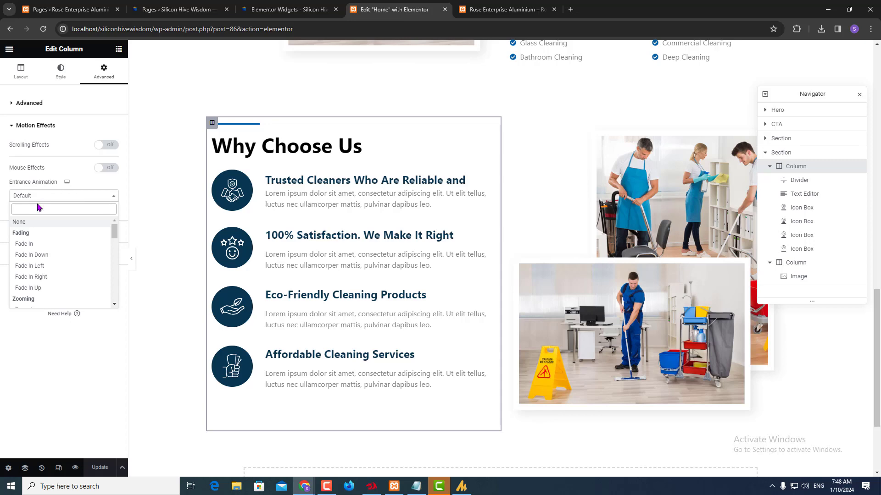
click(115, 304)
click(115, 304)
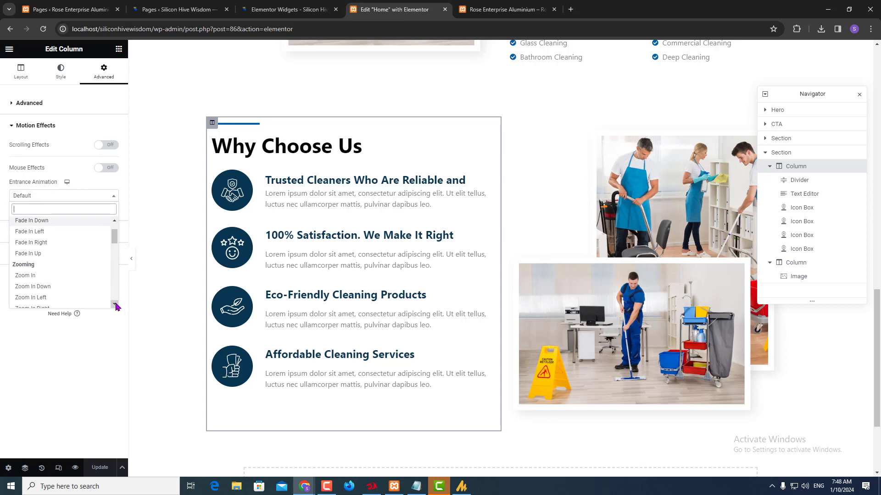
click(19, 274)
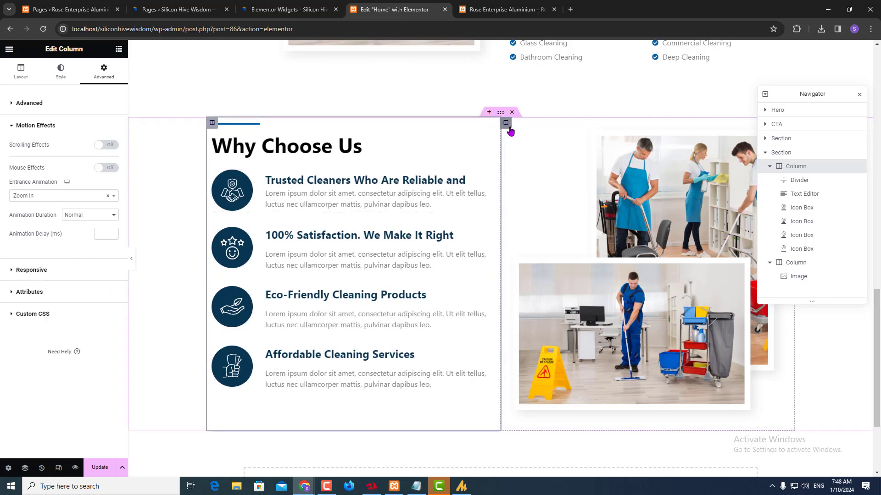
- Set the entrance animation of the Why Choose Us image column to Fade In Right and update the page
click(507, 125)
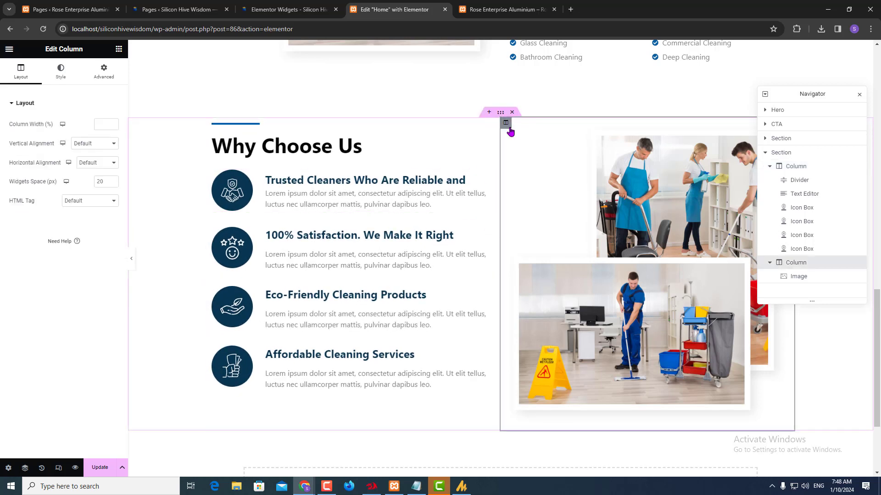
click(104, 73)
click(54, 275)
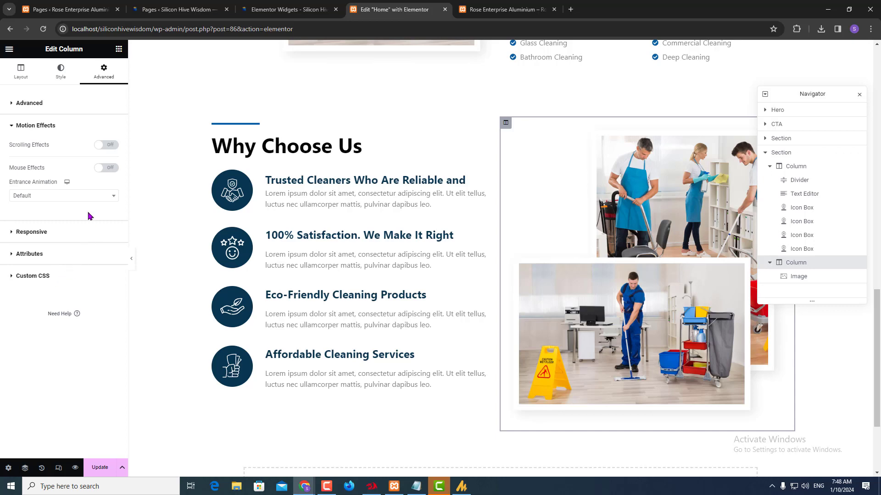
click(89, 197)
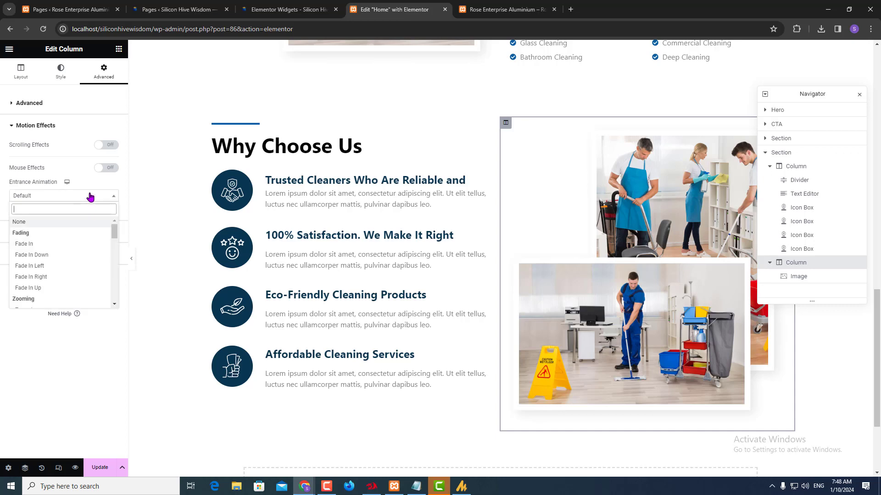
click(114, 304)
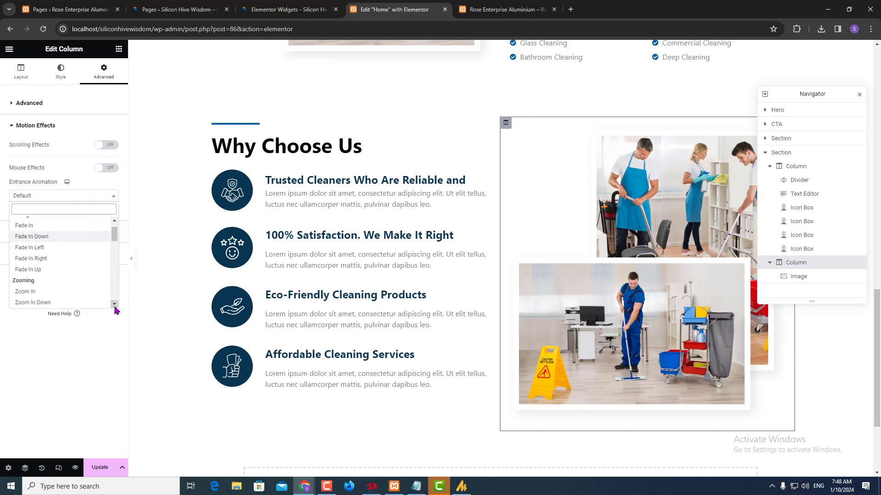
click(48, 249)
click(49, 199)
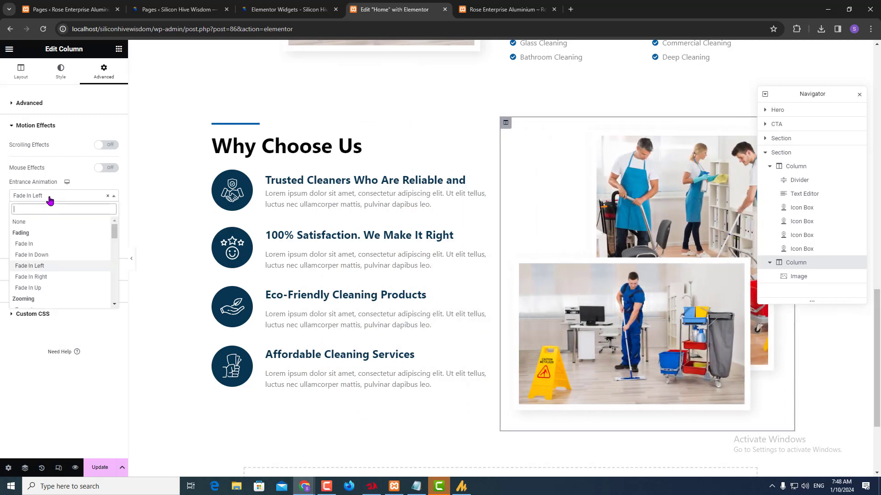
click(46, 277)
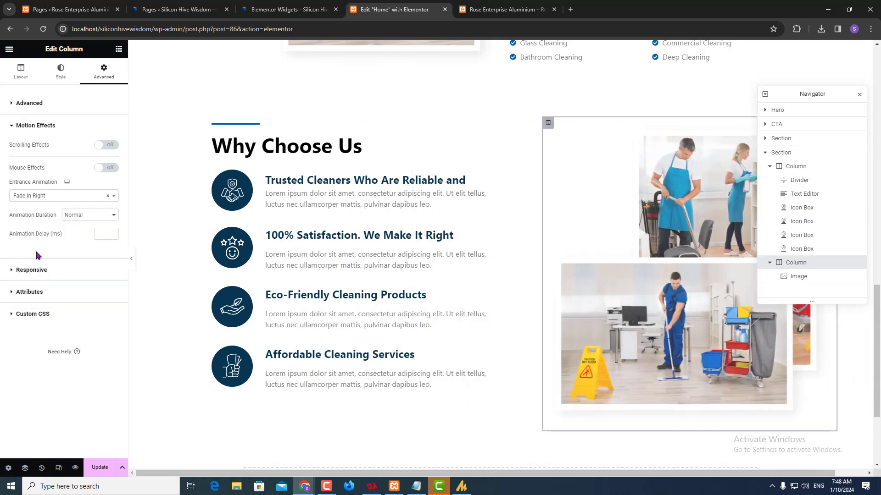
click(108, 468)
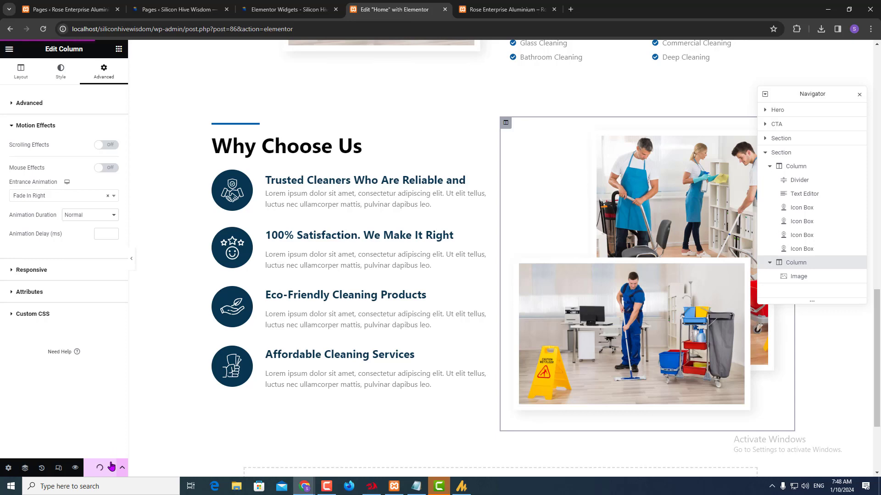
- Compare the Why Choose Us section with the Figma design and examine the map and Get In Touch form layout below it
key(alt+Tab)
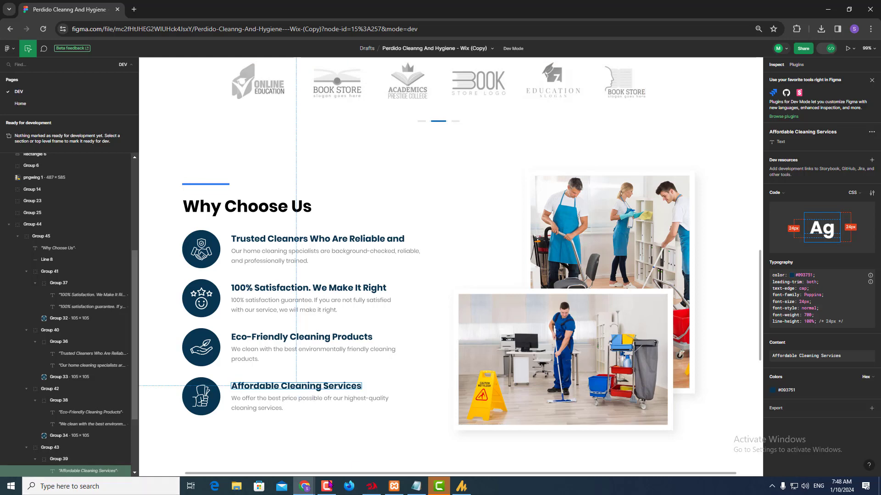
scroll(321, 305, up, 2)
key(alt+Tab)
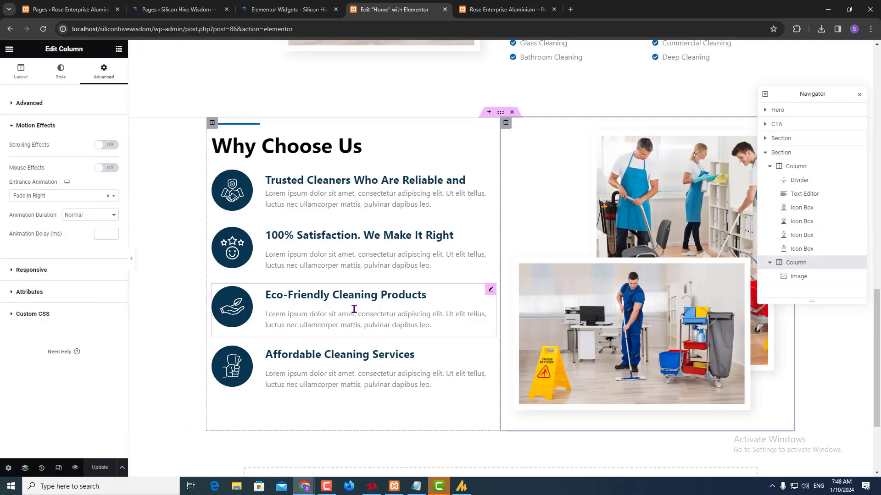
scroll(373, 300, up, 3)
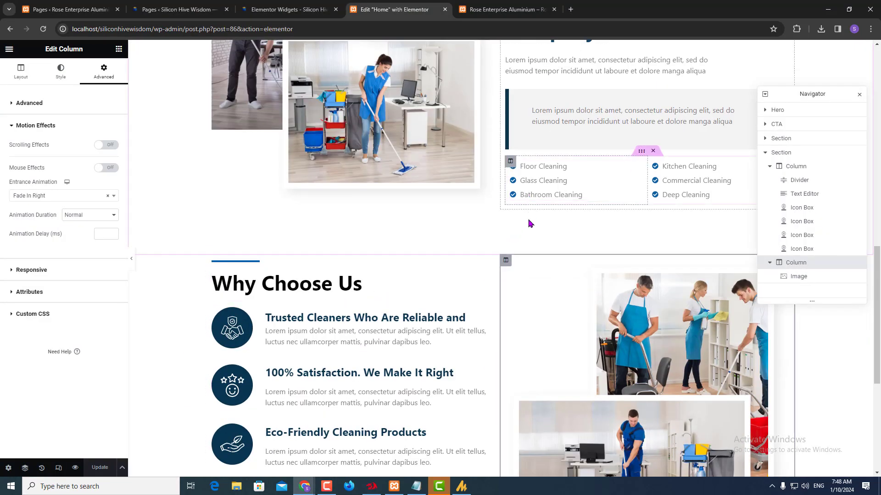
scroll(505, 264, down, 6)
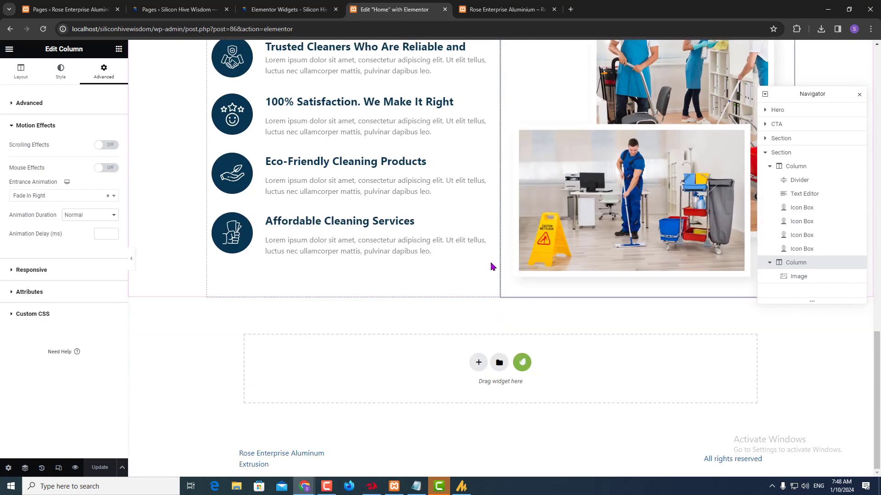
key(alt+Tab)
scroll(429, 275, down, 4)
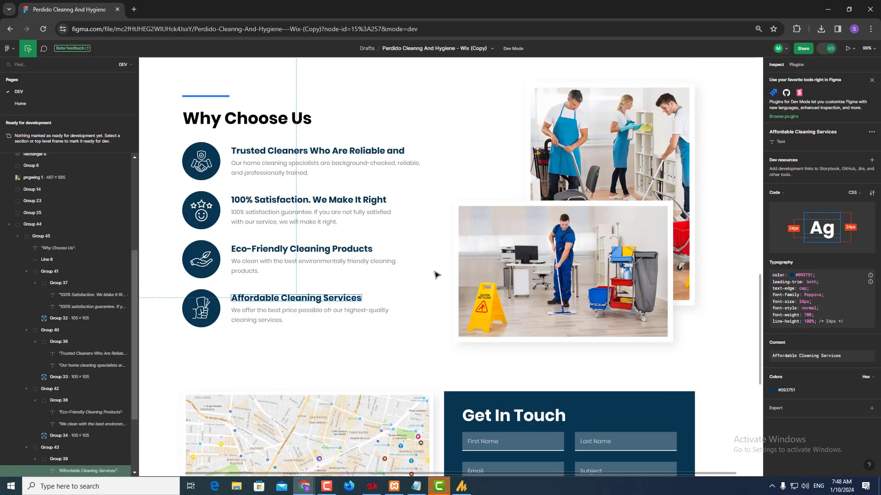
scroll(436, 274, down, 4)
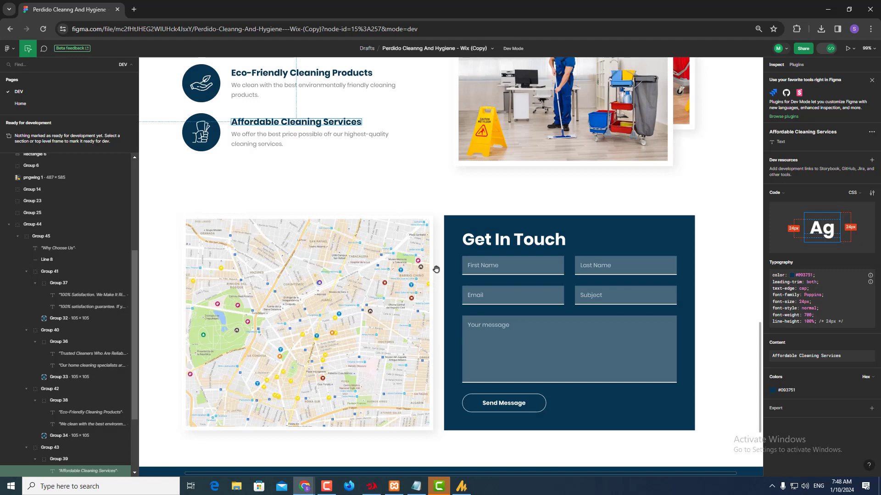
key(alt+Tab)
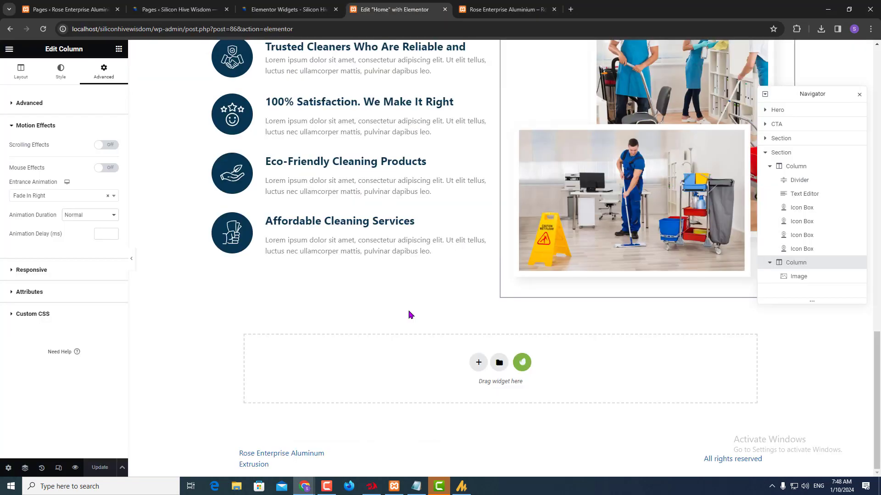
- Add a two-column section below Why Choose Us and place a Google Maps widget in its first column
click(478, 363)
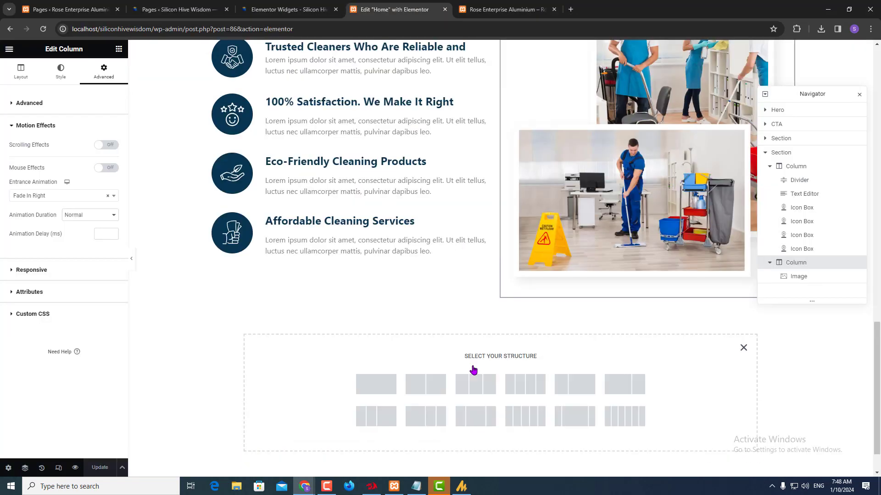
click(413, 390)
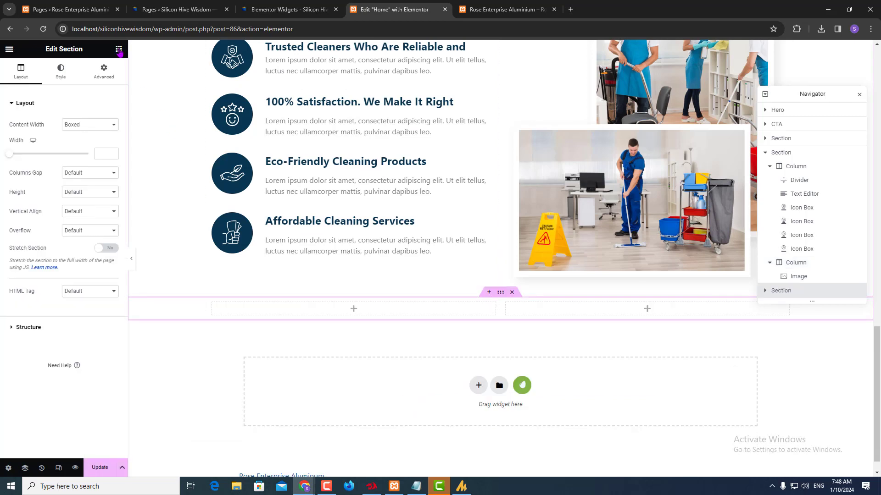
click(119, 50)
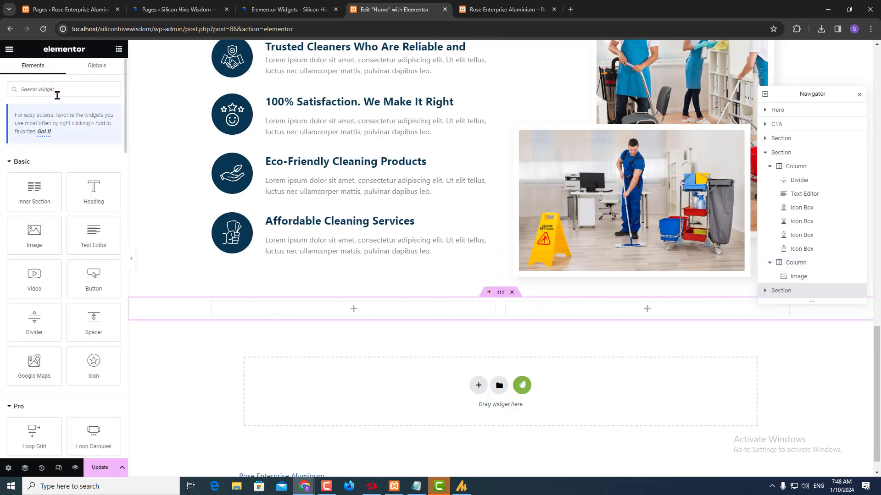
text(map)
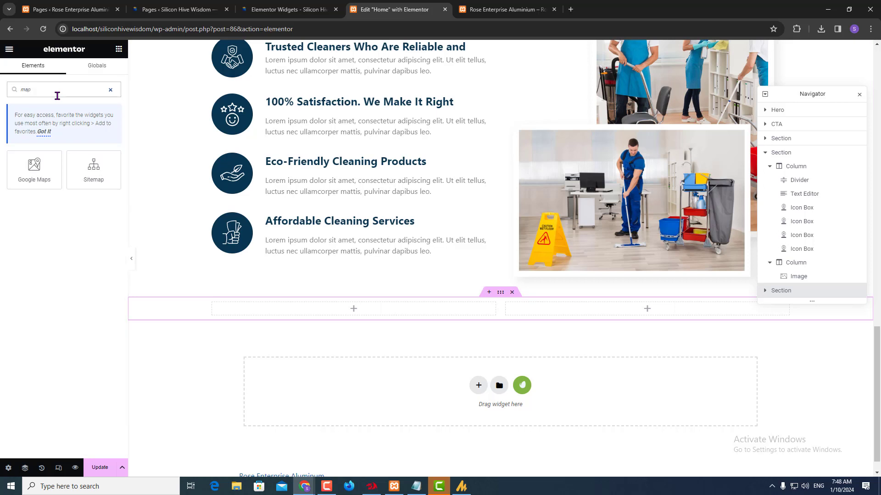
drag(33, 170, 291, 315)
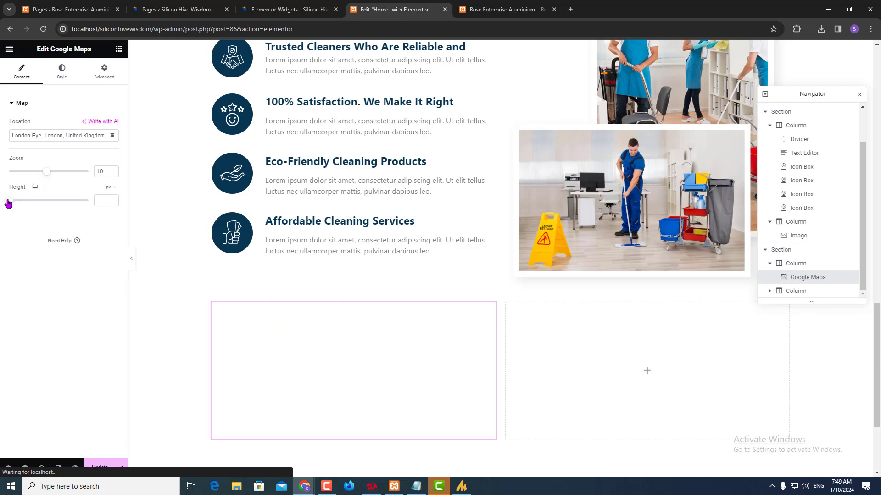
- Set the map's height to about 509 px and compare it with the map in the Figma design
drag(9, 201, 35, 200)
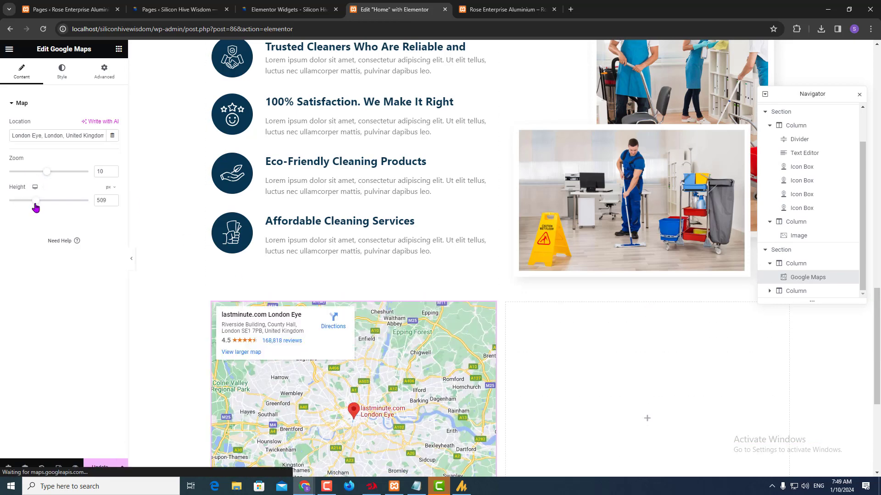
key(alt+Tab)
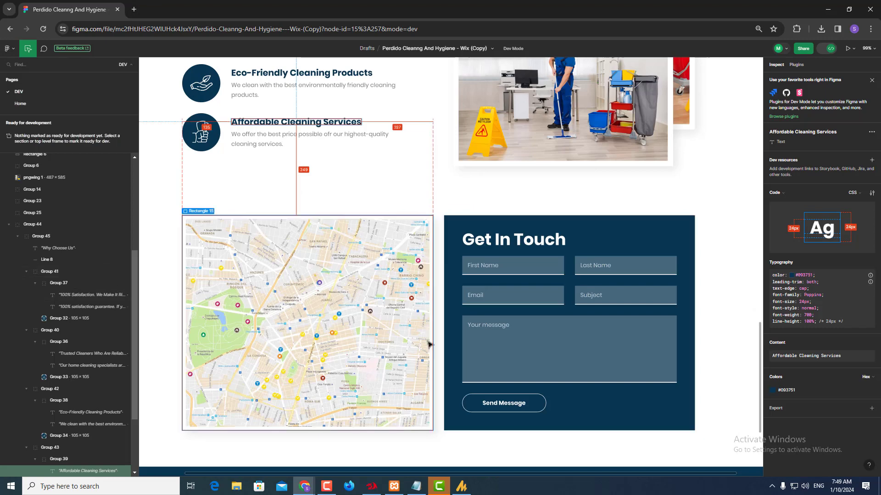
key(alt+Tab)
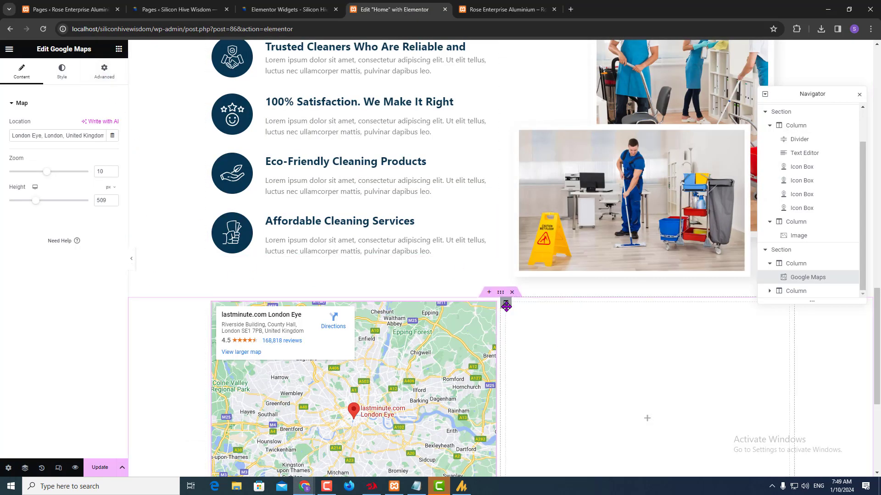
- Give the empty column beside the map a classic background in the global Heading color #093751
click(506, 303)
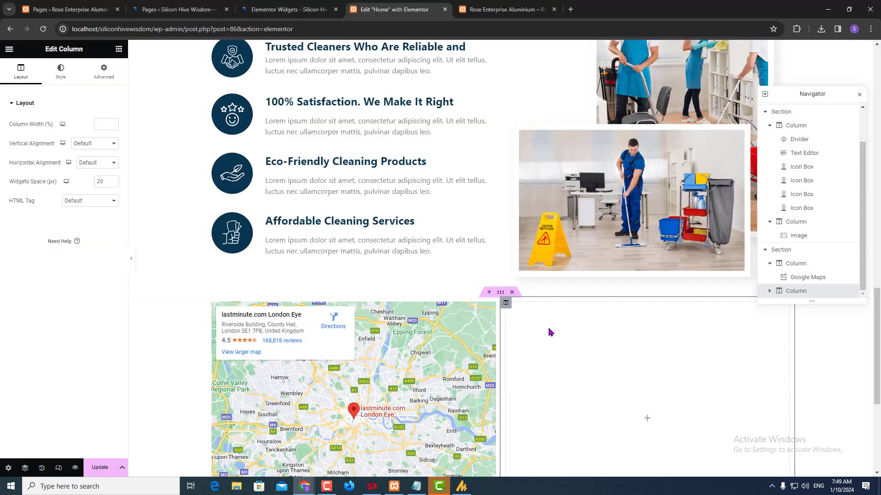
click(51, 80)
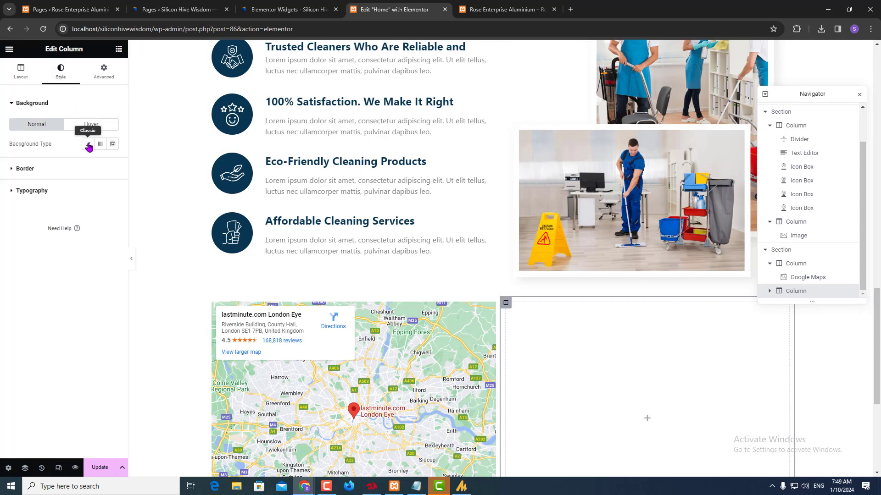
click(89, 145)
click(102, 164)
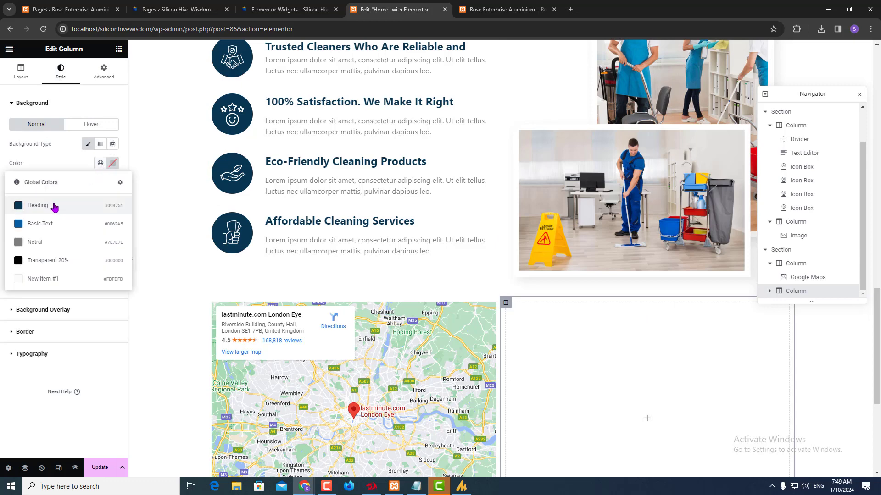
click(53, 203)
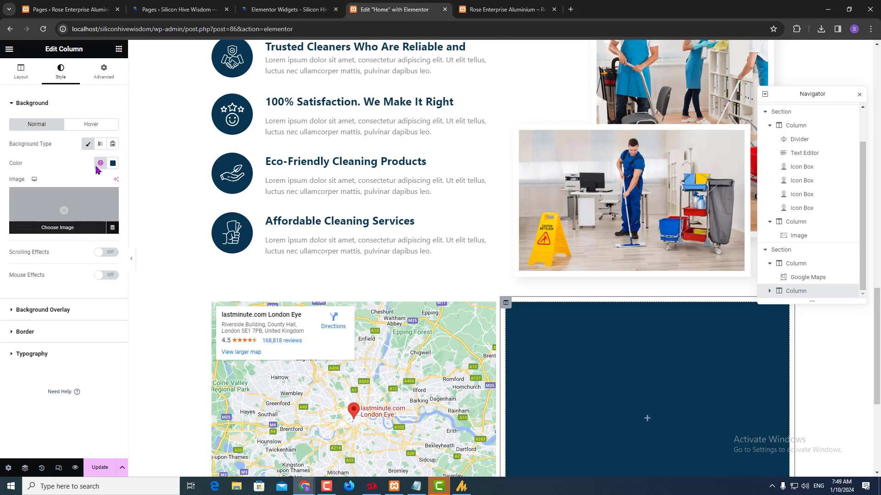
- Find the Form widget and place it in the dark blue column beside the map
click(119, 49)
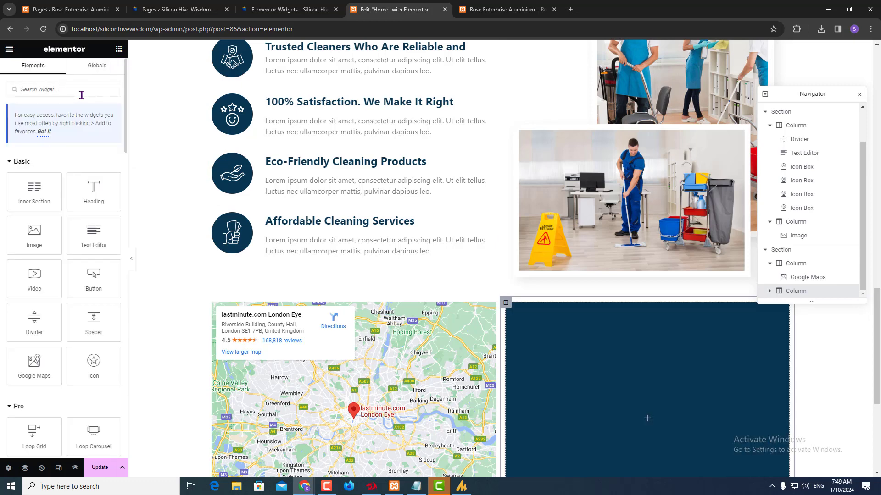
text(form)
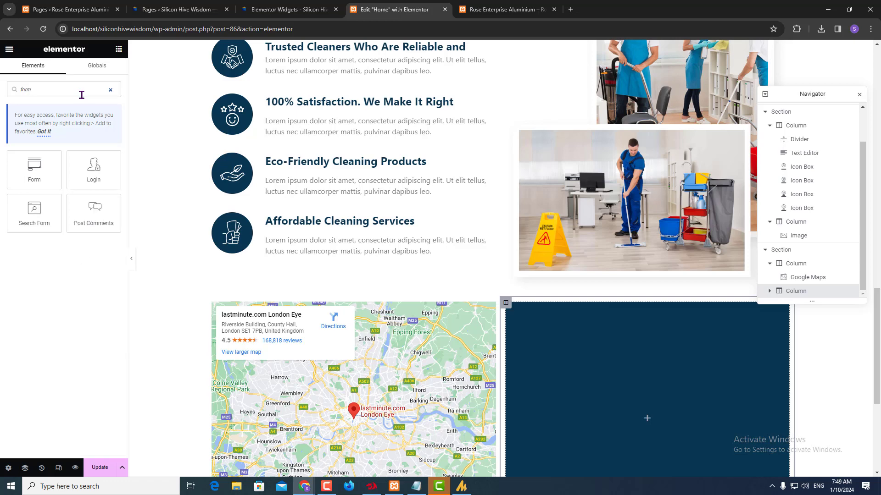
drag(33, 176, 654, 427)
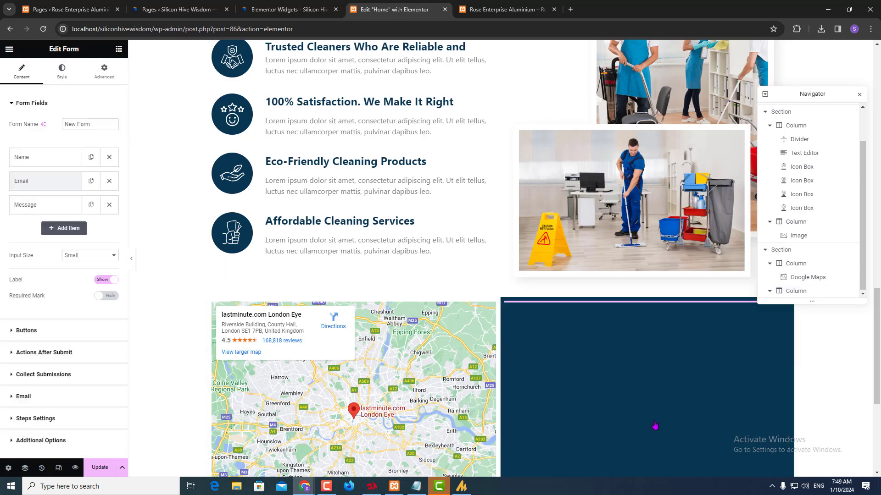
- Copy the Why Choose Us heading into the form's column and move the copy above the form, following the Figma layout
key(alt+Tab)
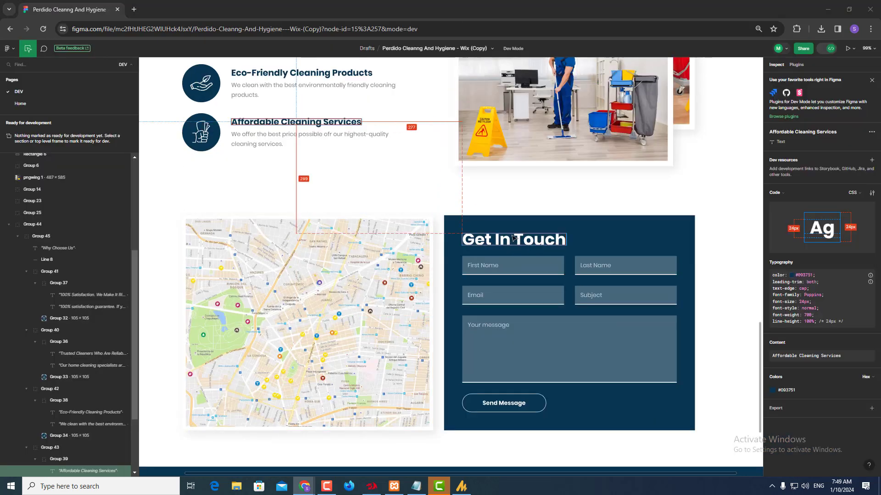
key(alt+Tab)
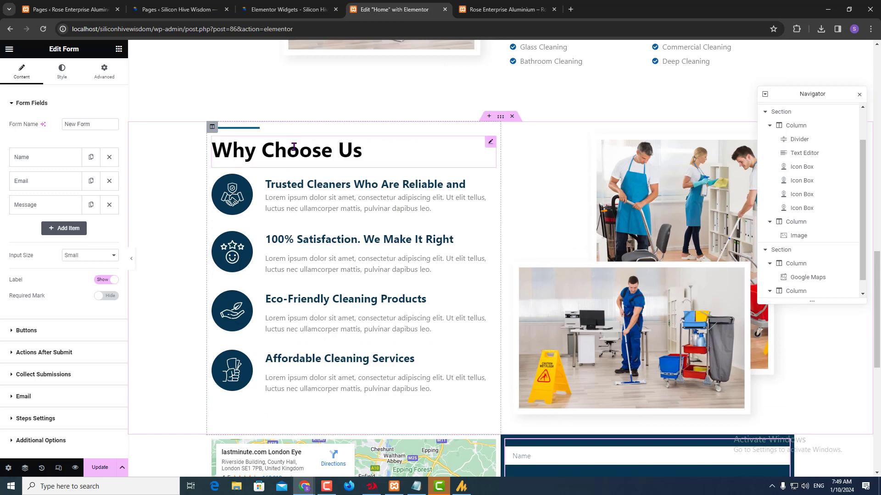
right_click(294, 150)
click(323, 193)
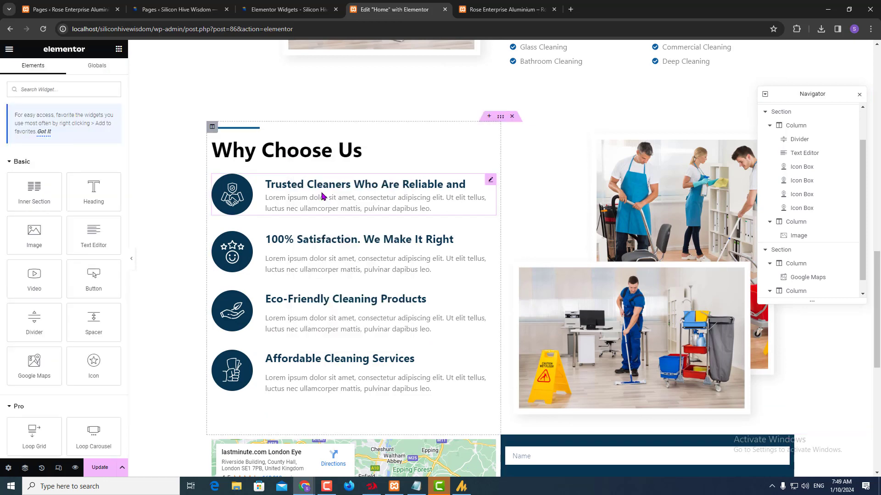
scroll(475, 352, down, 1)
scroll(475, 352, down, 3)
right_click(539, 346)
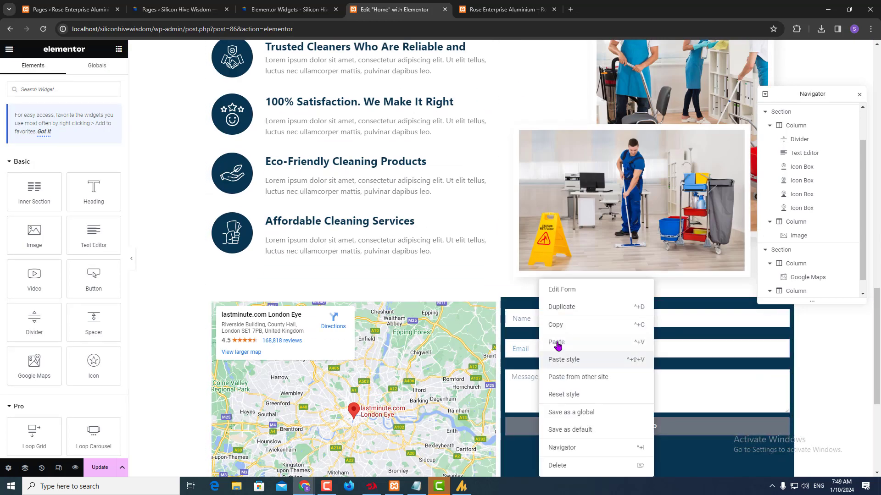
click(557, 342)
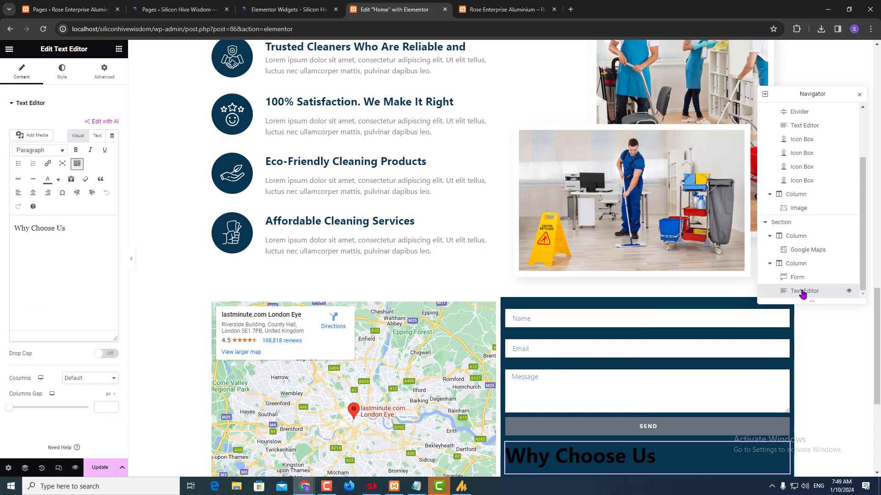
drag(802, 294, 802, 276)
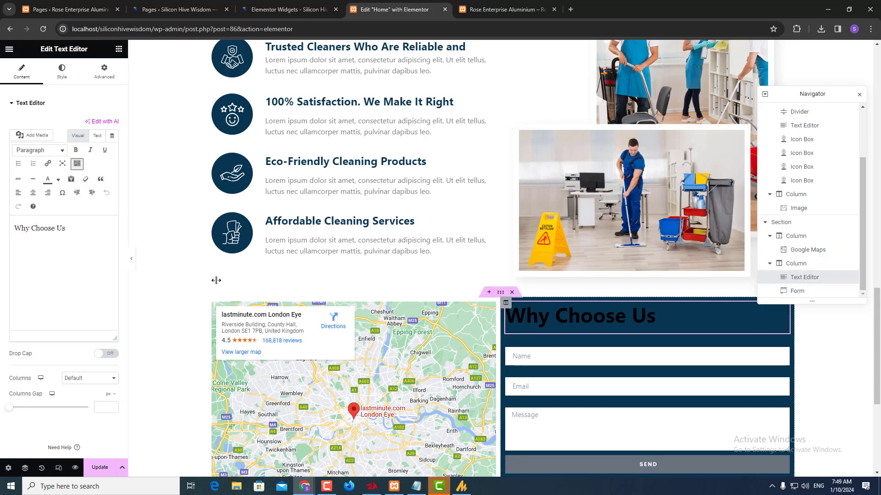
- Set the copied heading's text color to the global color New Item #1 and its font size to 35 px
click(62, 74)
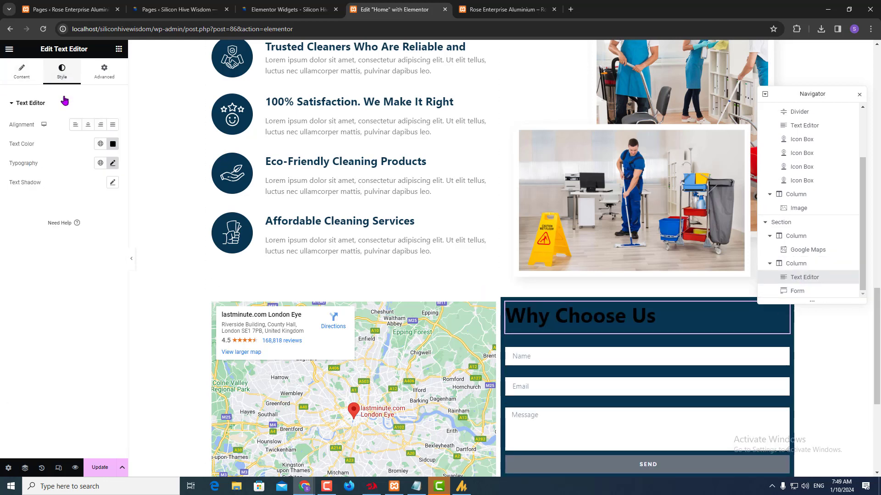
click(100, 143)
click(37, 259)
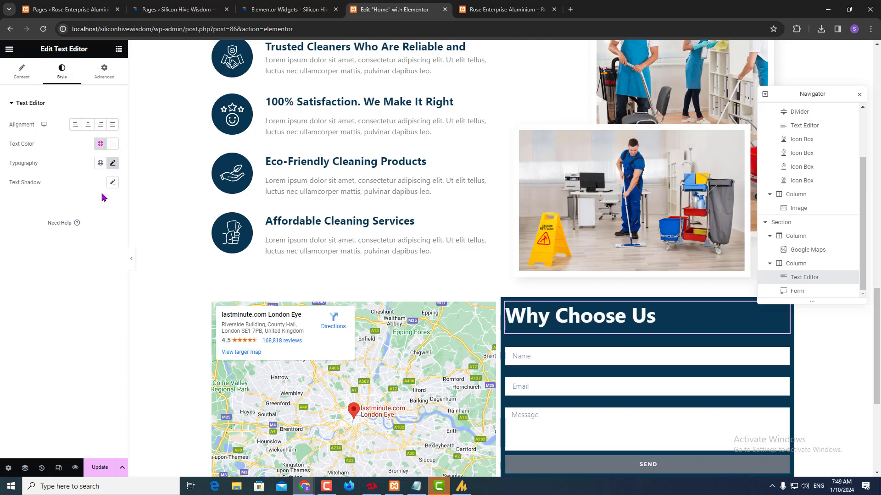
click(113, 163)
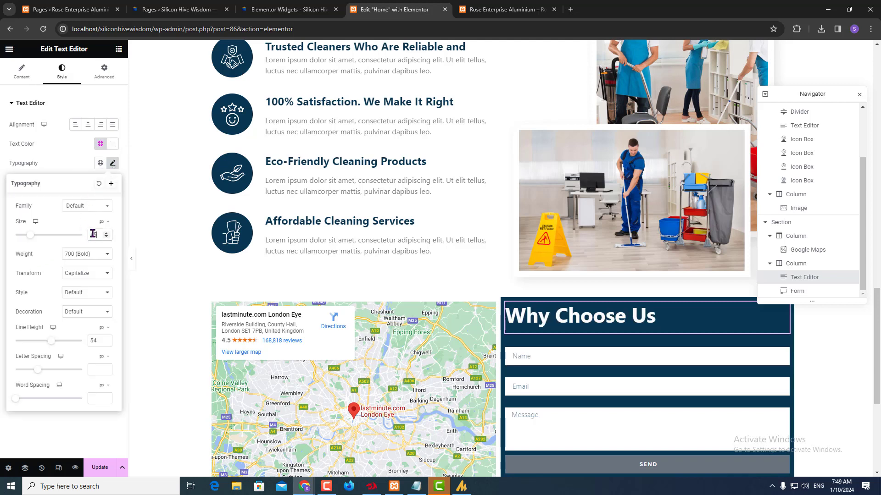
text(35)
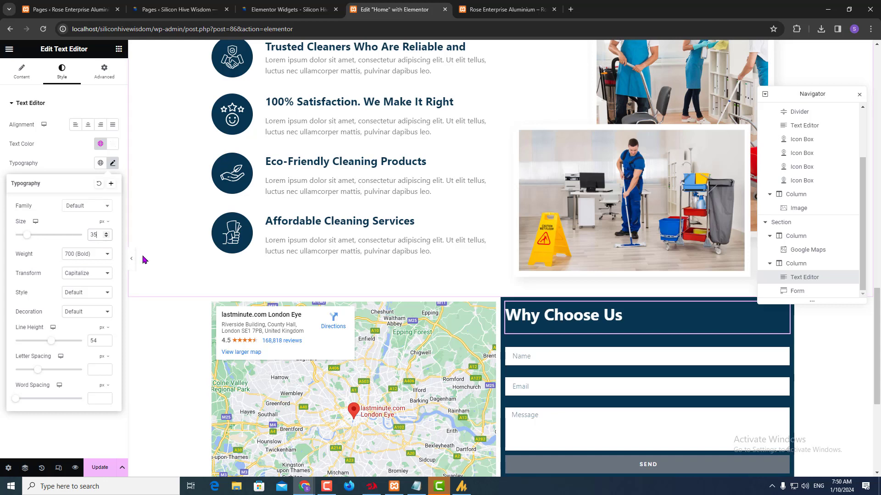
- Set the column width of the contact form's Name field to 50%, following the two-column Figma layout
key(alt+Tab)
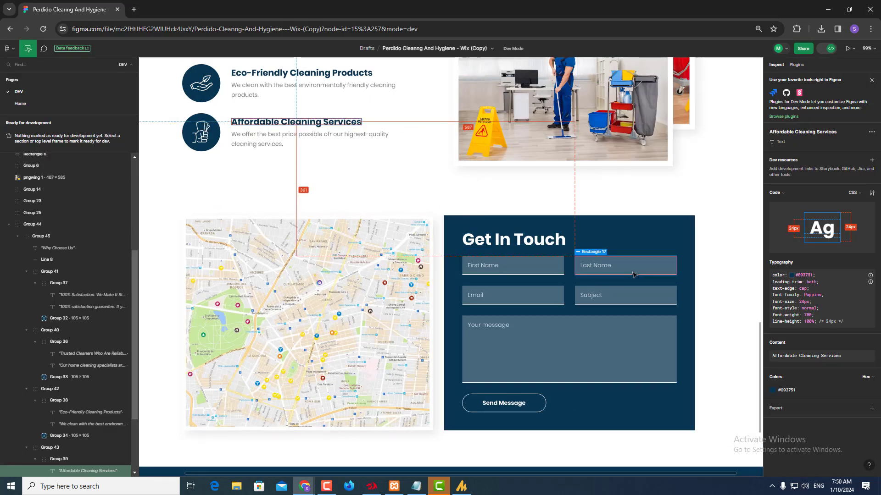
key(alt+Tab)
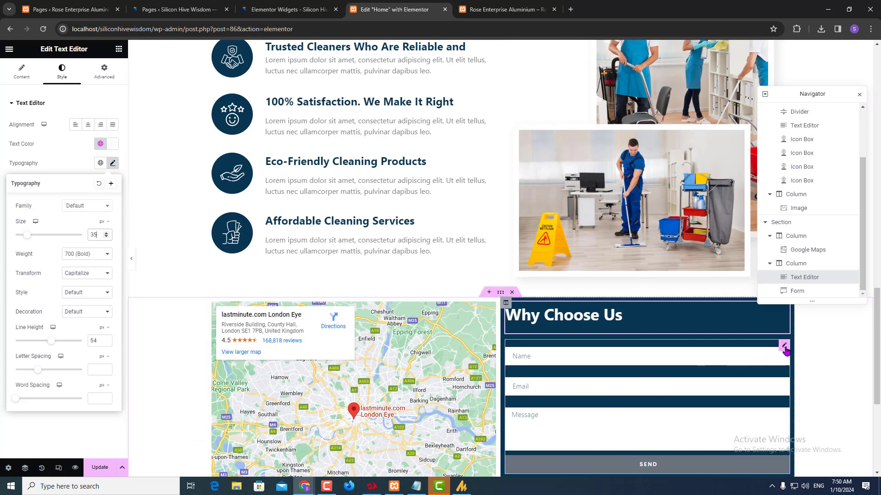
click(784, 348)
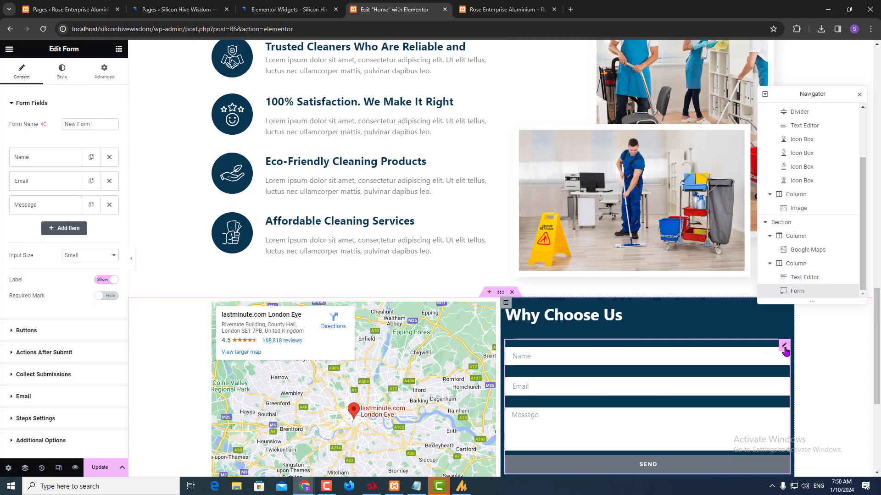
click(44, 158)
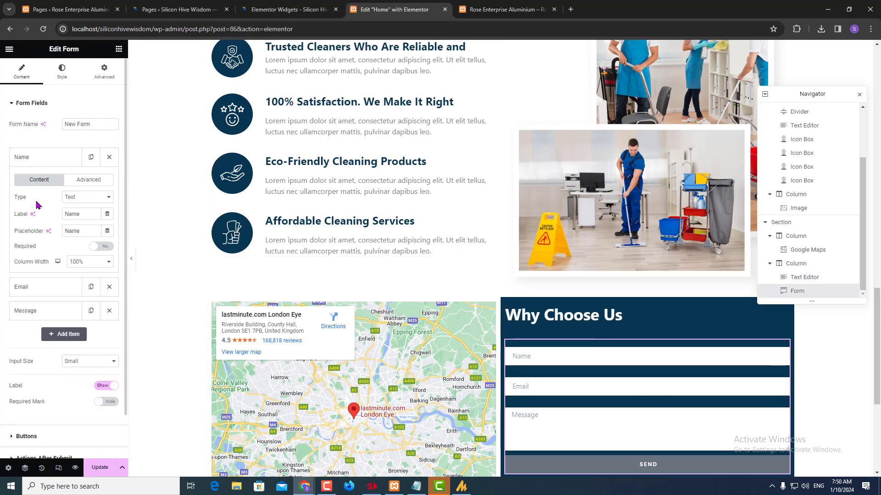
click(86, 262)
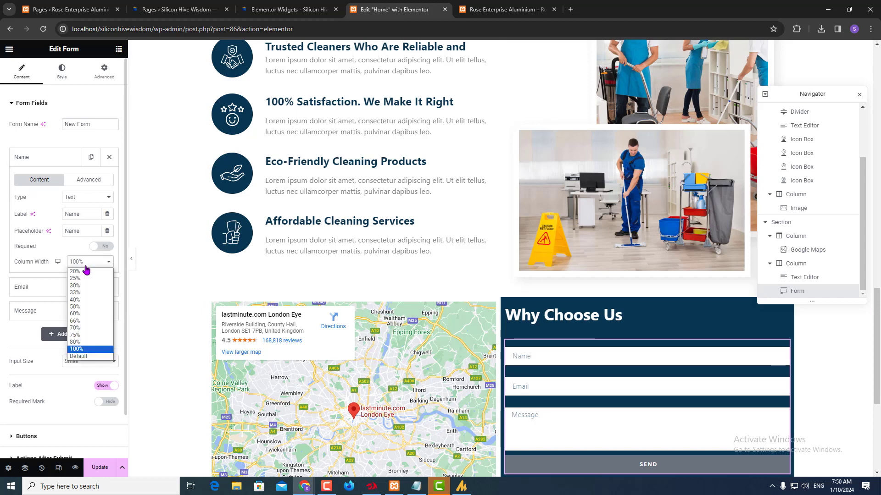
click(87, 306)
click(63, 156)
- Change the Name field's label and placeholder to First Name, as in the Figma design, and make the field required
key(alt+Tab)
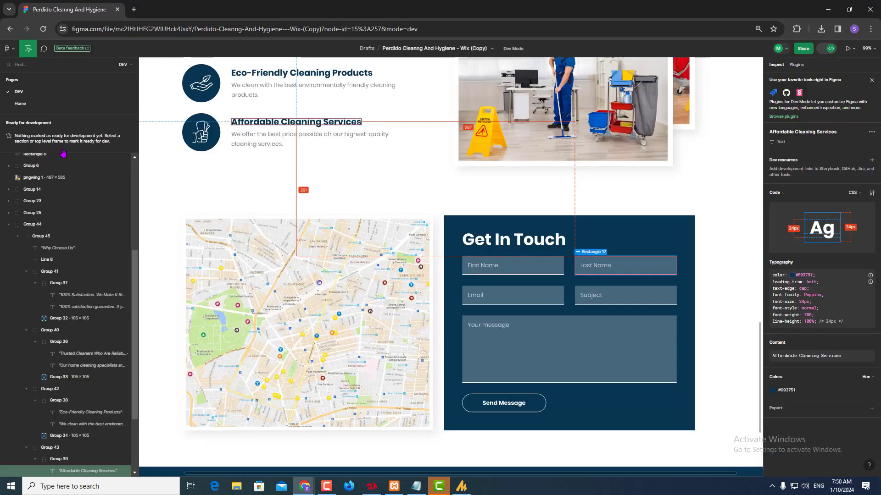
key(alt+Tab)
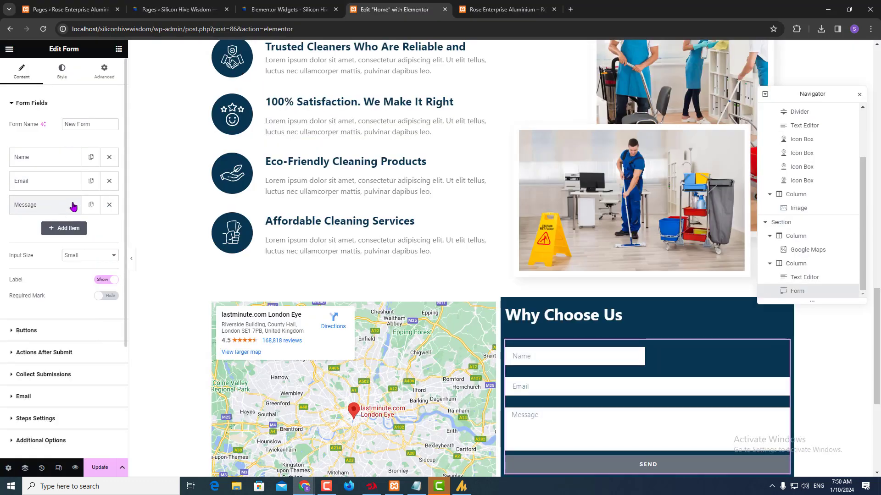
click(71, 165)
click(79, 216)
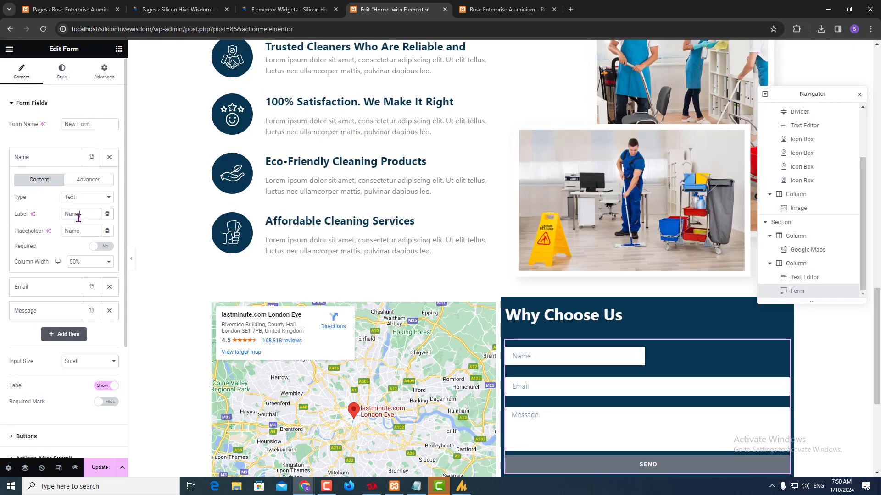
text(First)
key(ctrl+a)
key(ctrl+c)
double_click(82, 231)
key(ctrl+v)
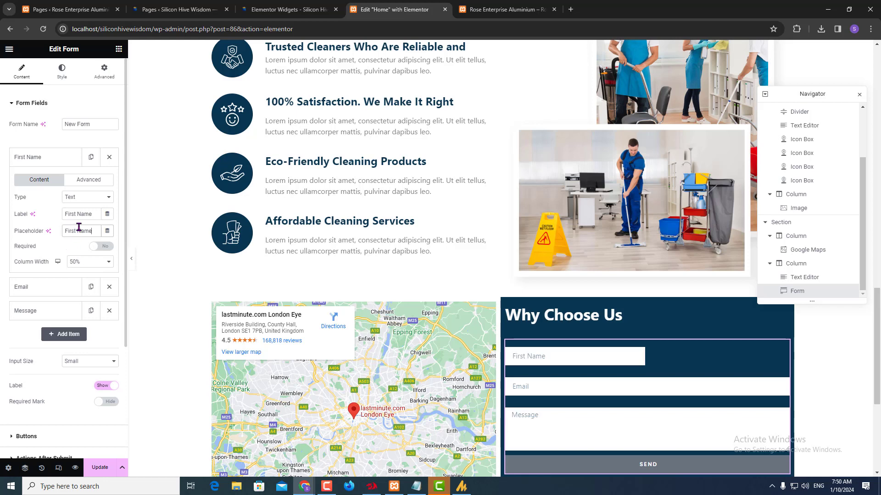
click(98, 247)
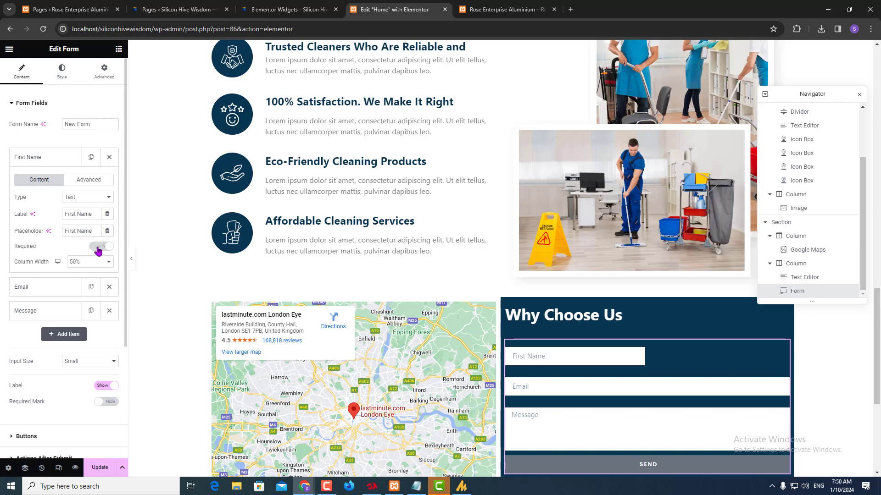
click(69, 162)
- Duplicate the First Name field and change the copy's label and placeholder to Last Name
click(93, 161)
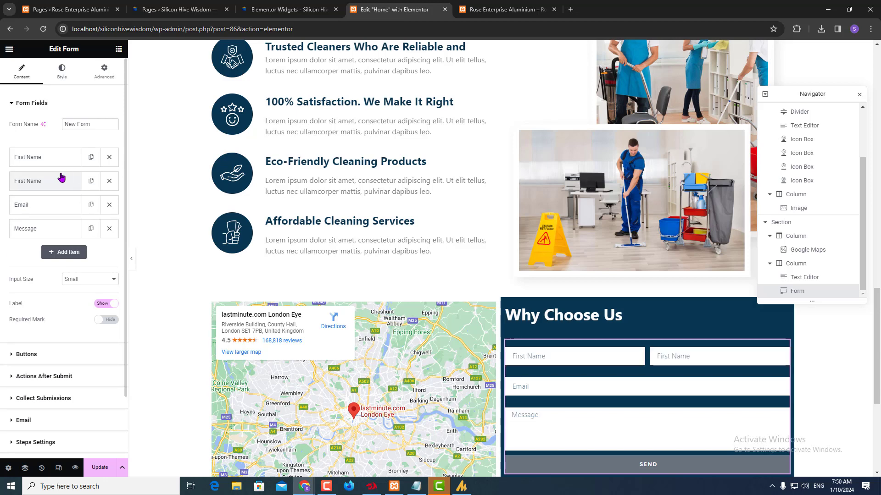
click(56, 180)
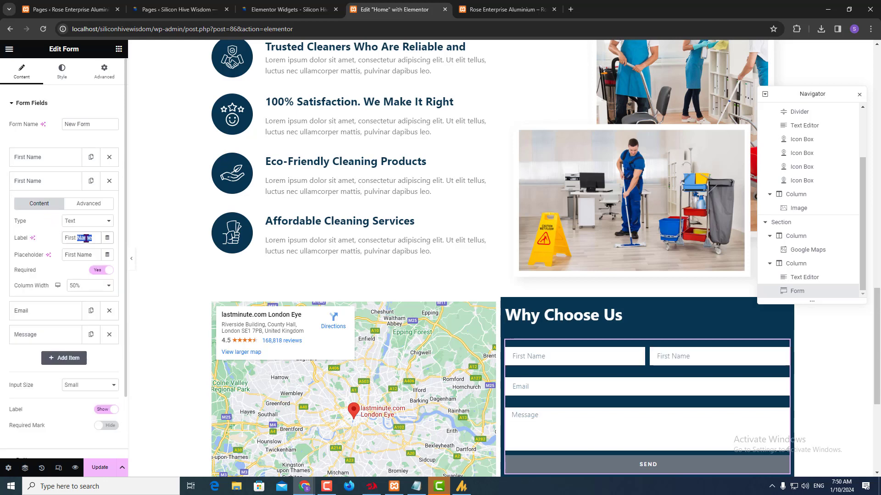
double_click(70, 238)
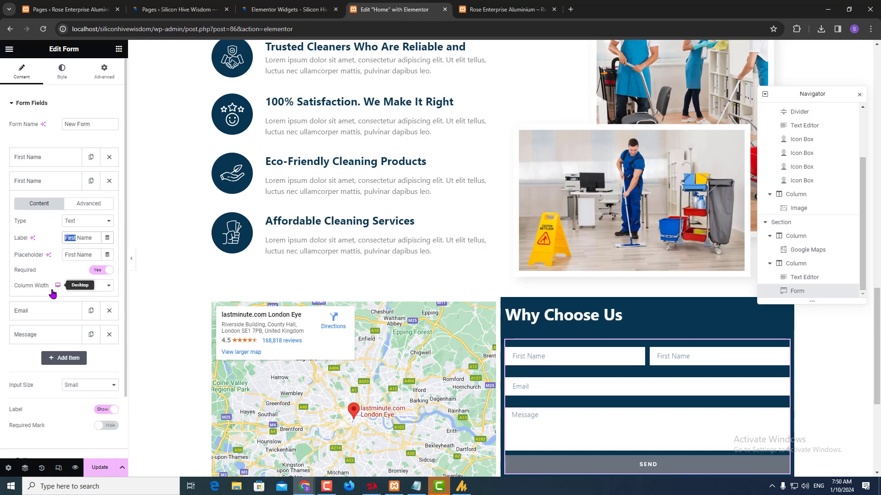
text(Last)
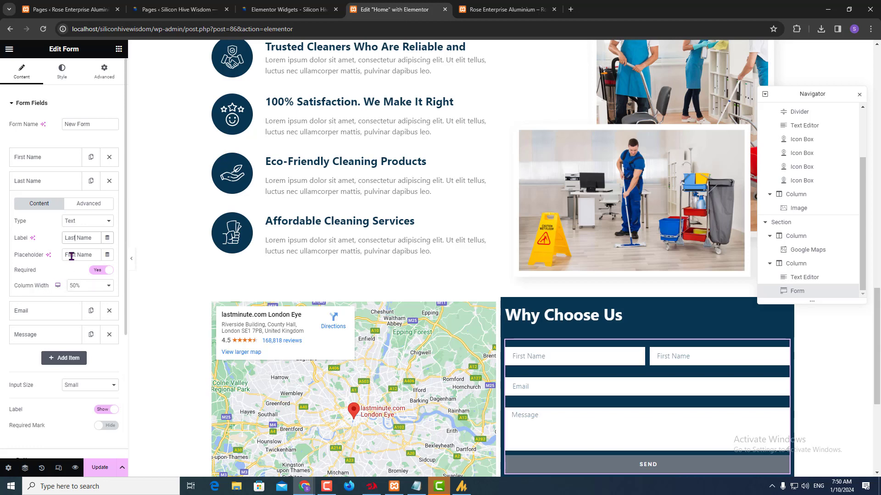
double_click(70, 256)
text(Last)
click(66, 189)
- Set the Email field's column width to 50% to match the Figma form layout
key(alt+Tab)
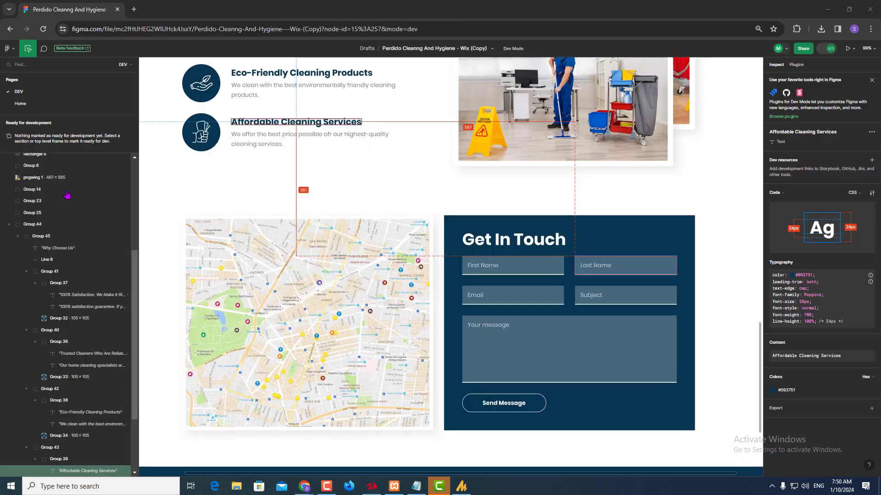
key(alt+Tab)
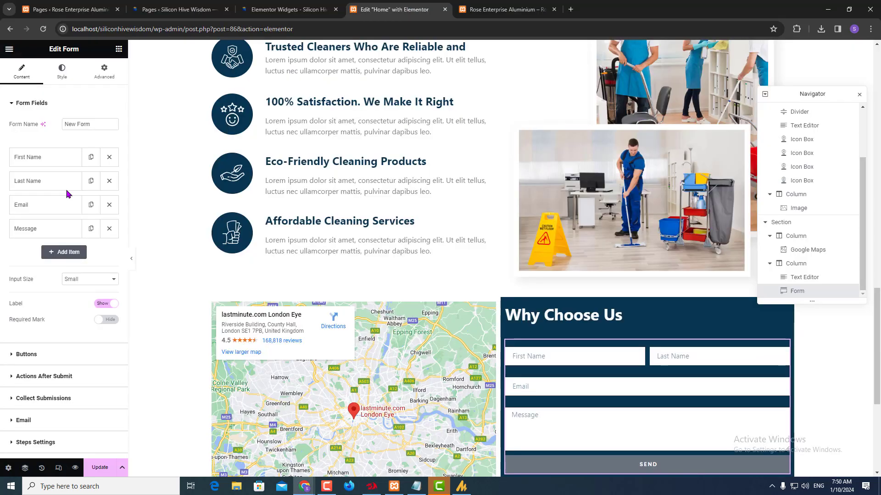
click(69, 203)
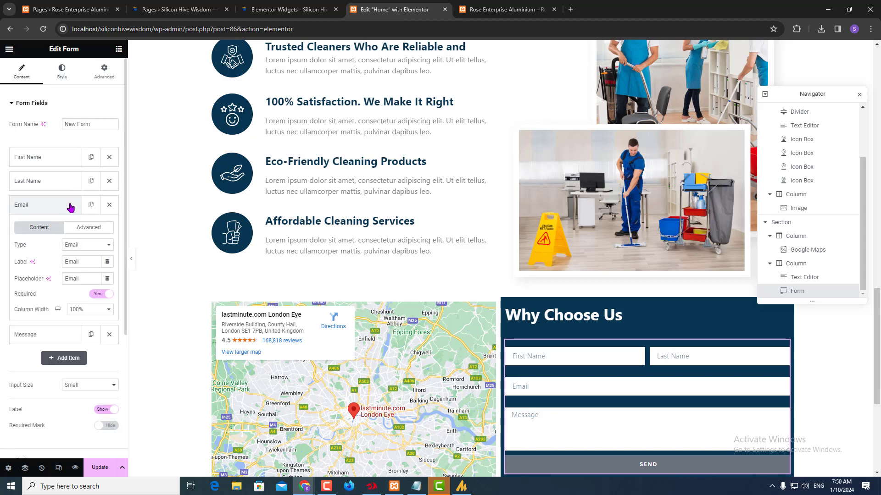
click(82, 310)
click(80, 358)
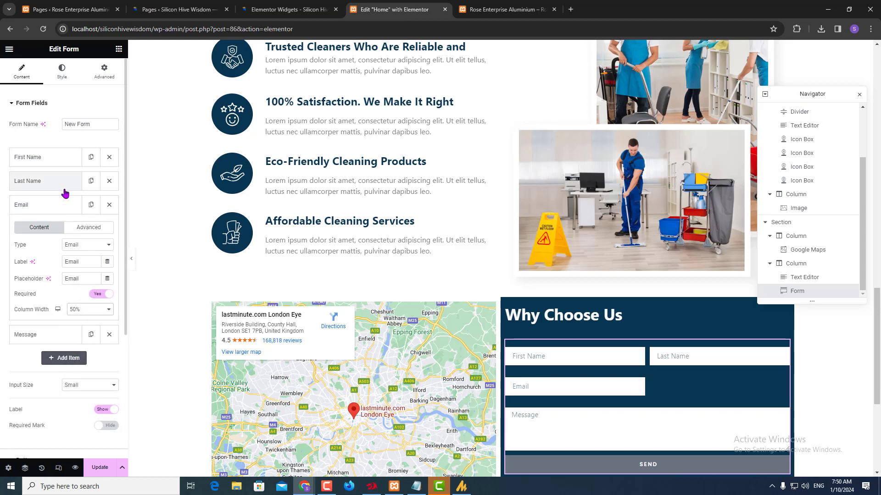
click(69, 207)
- Duplicate the Email field and turn the copy into a Text field with the label and placeholder Subject
click(91, 212)
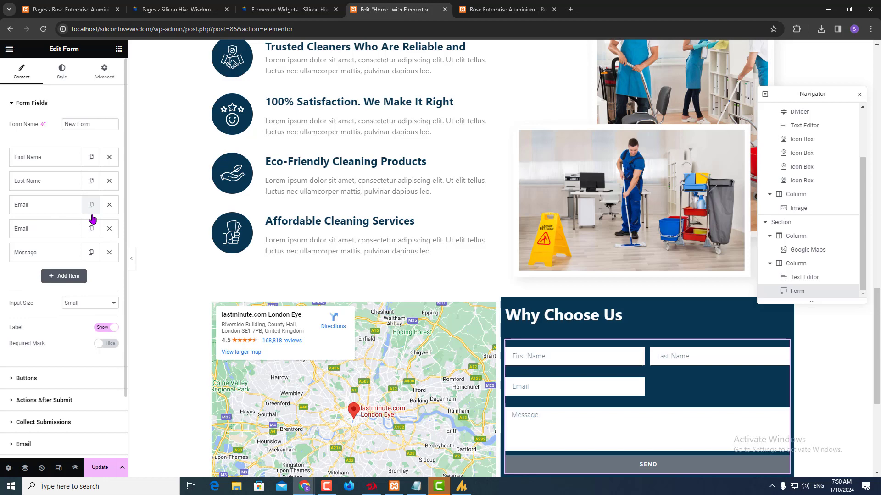
click(63, 229)
click(77, 271)
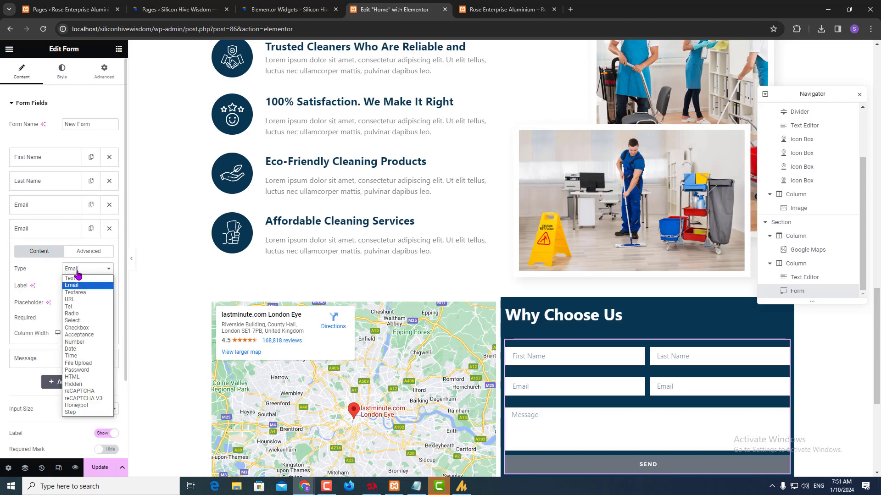
click(79, 279)
key(ctrl)
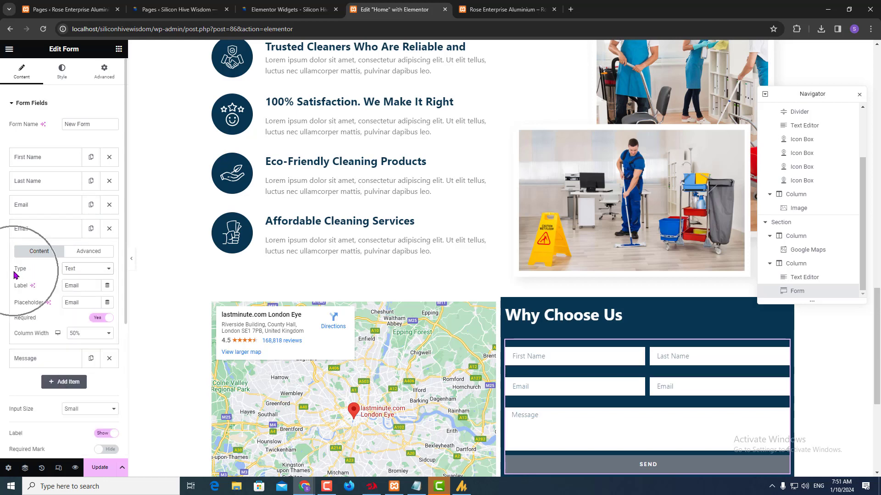
click(72, 286)
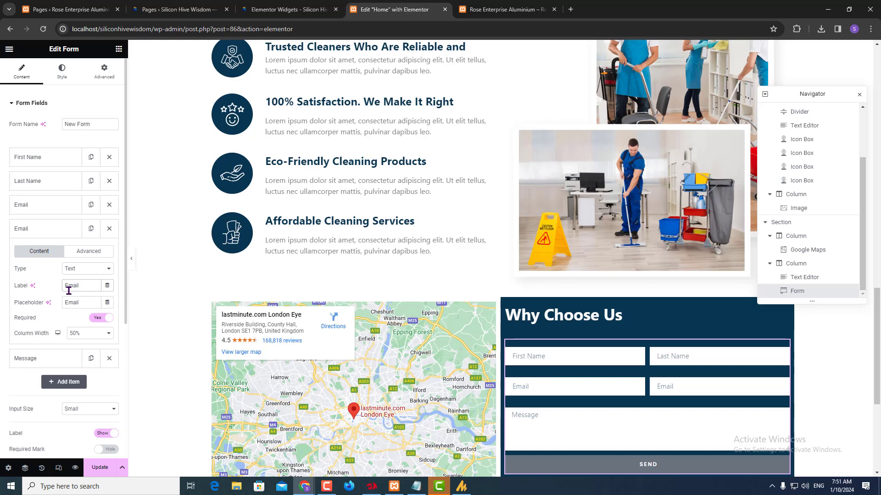
double_click(69, 288)
text(S)
text(S)
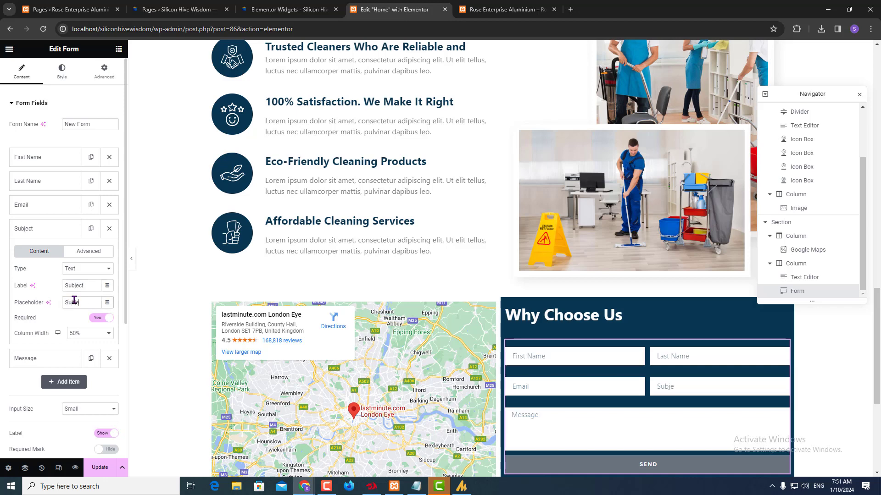
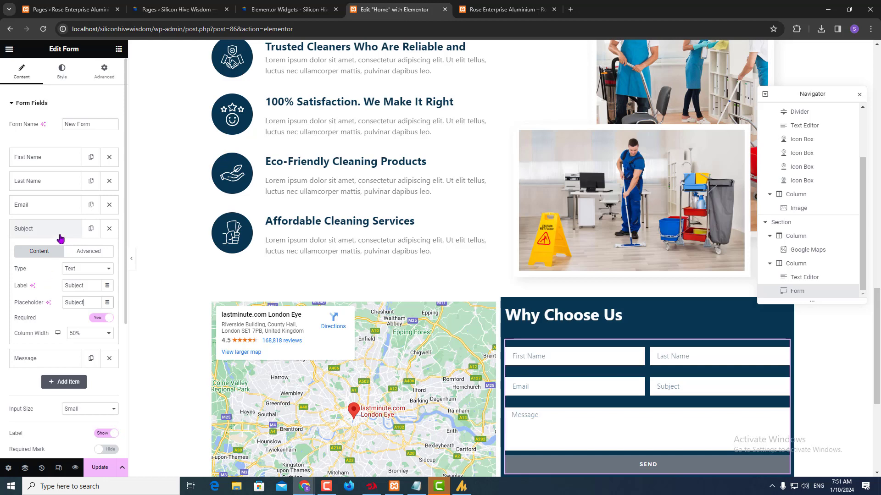
click(62, 235)
- Set the Message field's placeholder to Your Message and its rows to 7, comparing with the Figma form
key(alt+Tab)
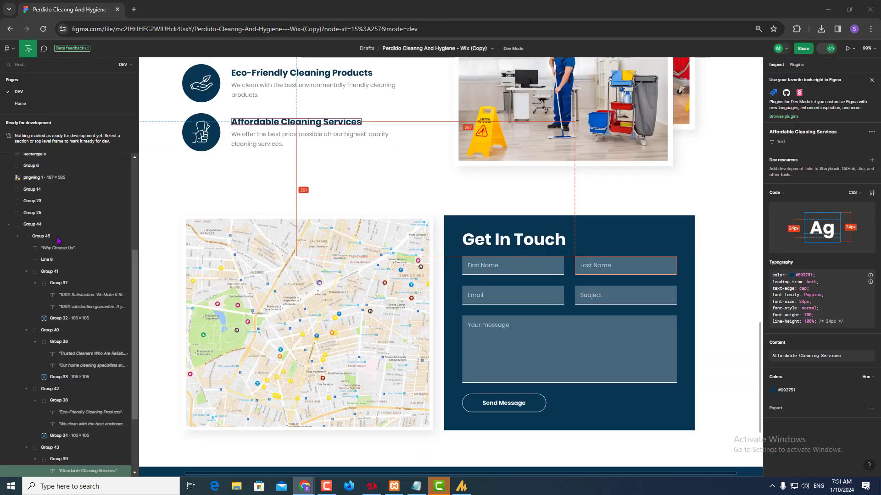
key(alt+Tab)
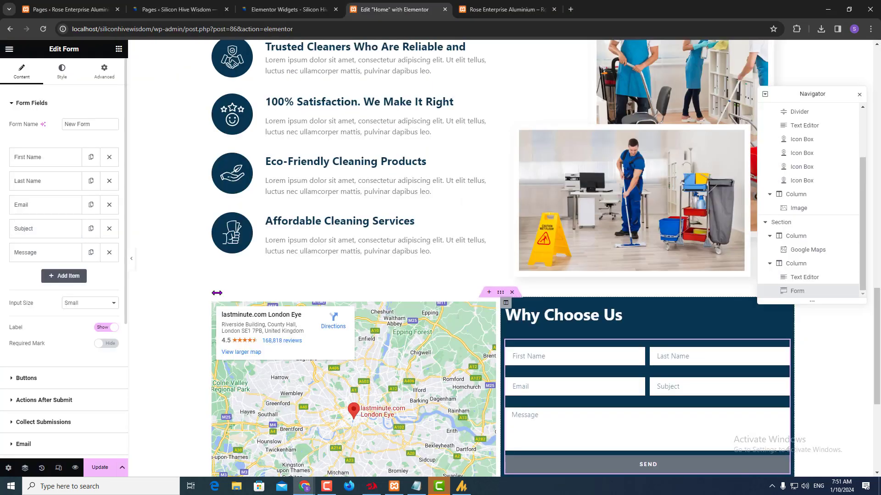
click(40, 253)
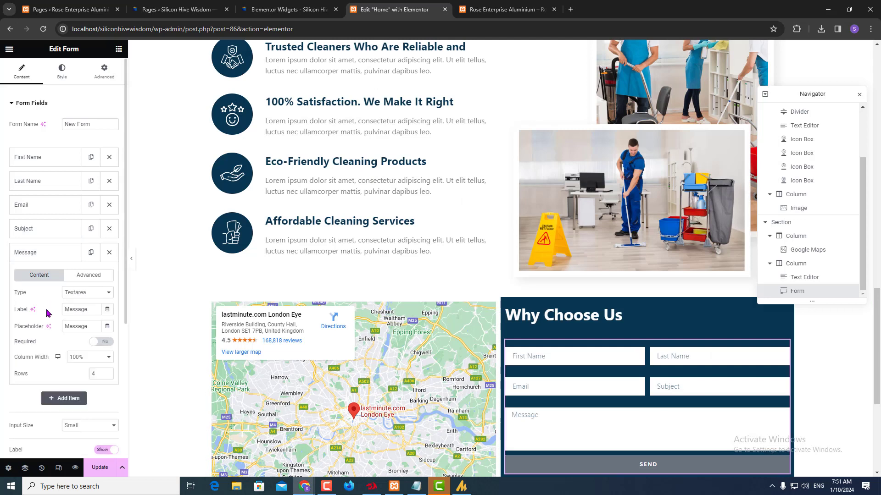
click(64, 327)
text(Your)
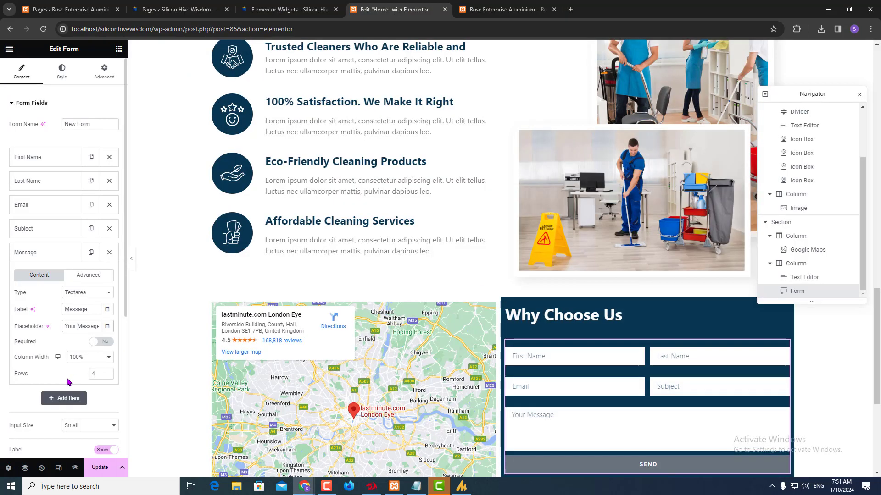
drag(96, 374, 86, 375)
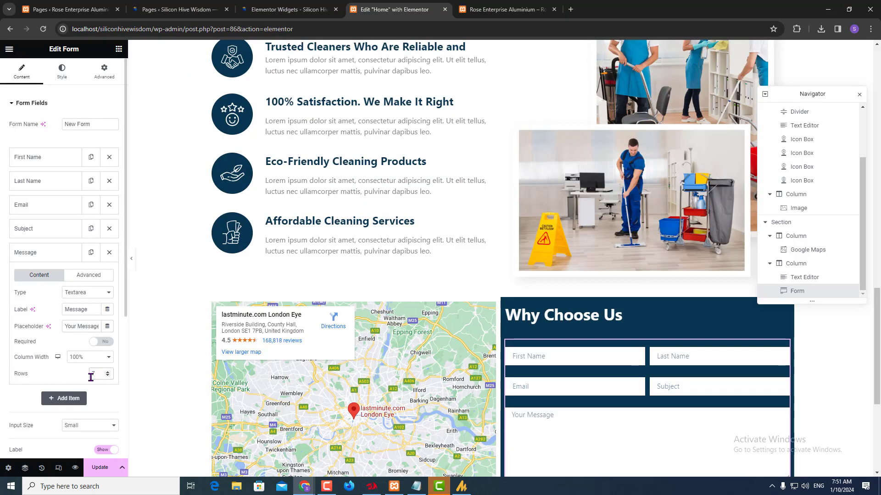
scroll(555, 390, down, 5)
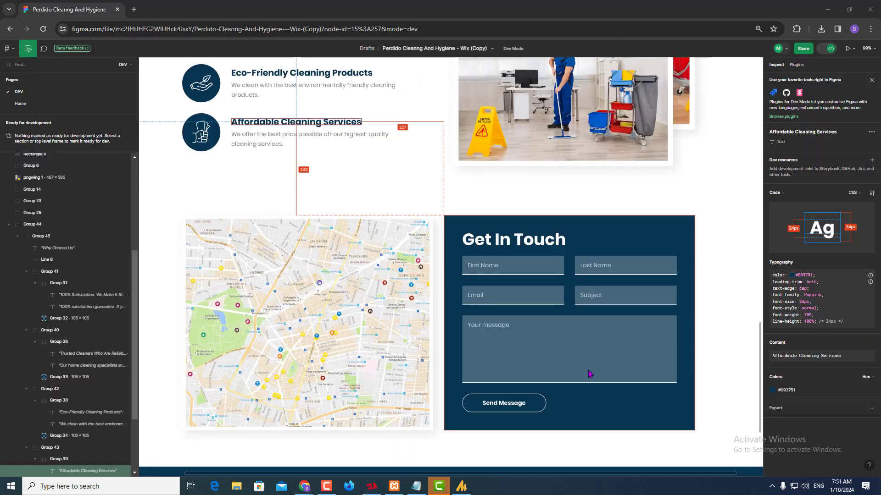
key(alt+Tab)
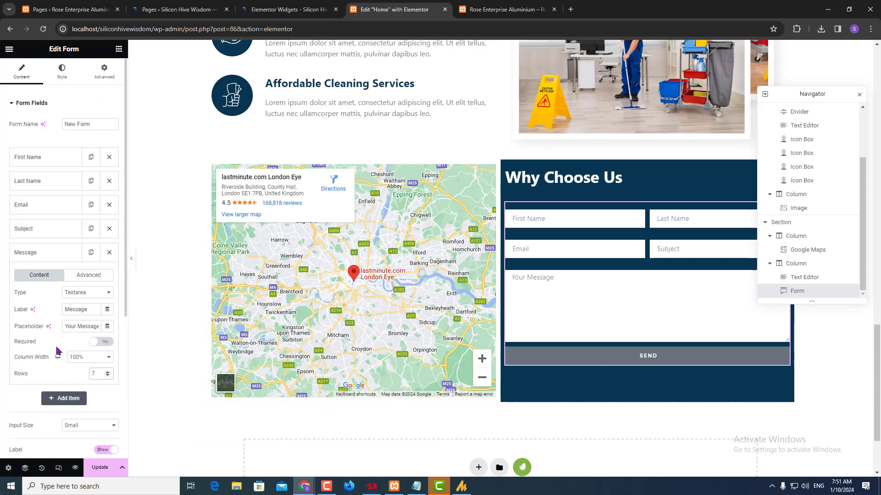
- Align the form's submit button to the left, as the Send Message button in the Figma design
scroll(56, 360, down, 3)
key(alt+Tab)
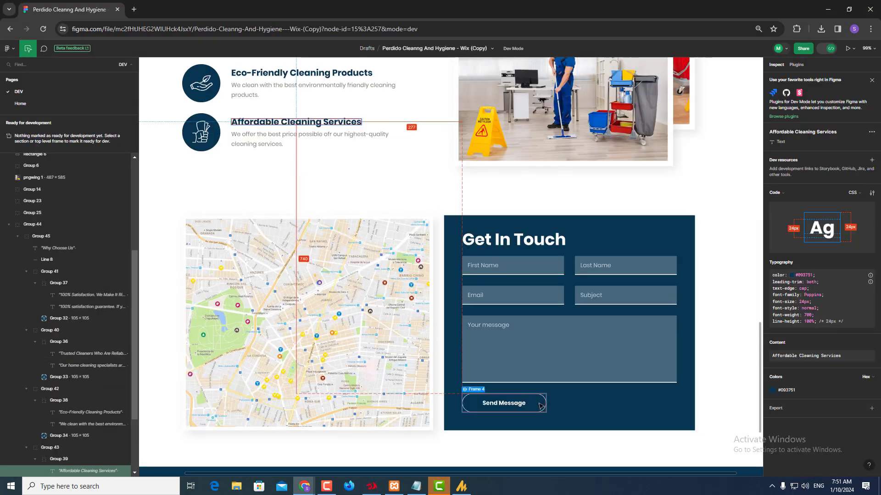
key(alt+Tab)
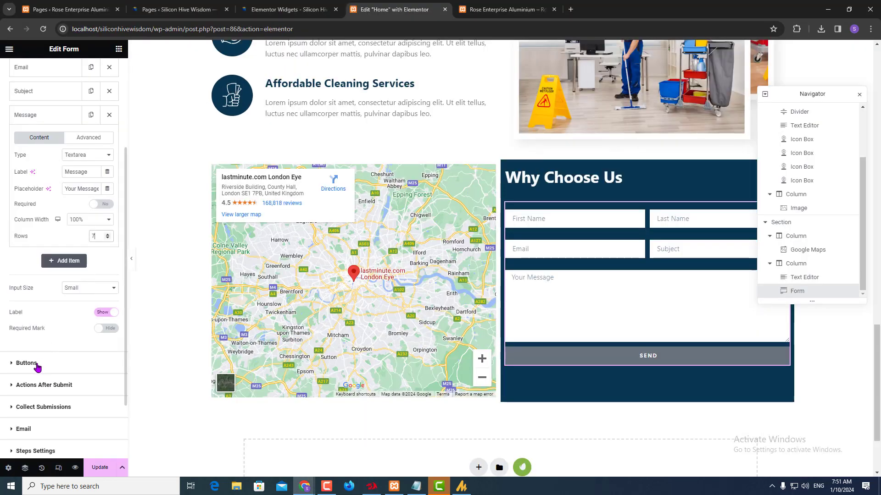
click(36, 366)
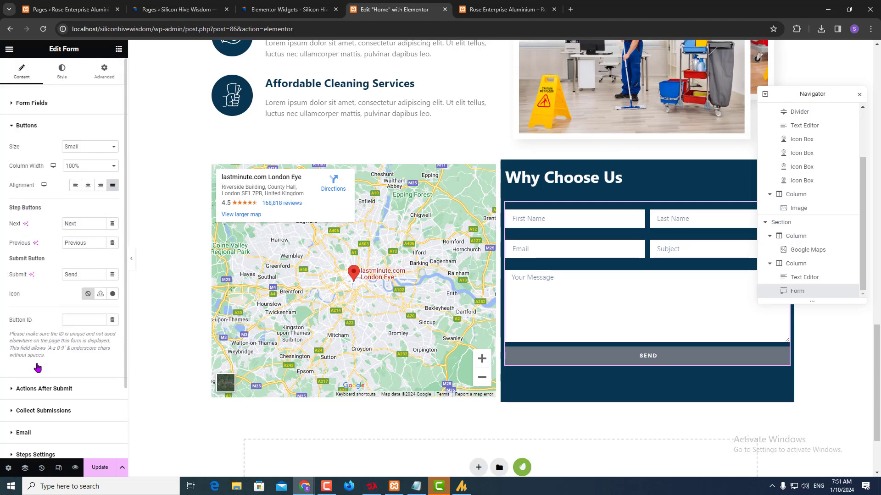
click(76, 186)
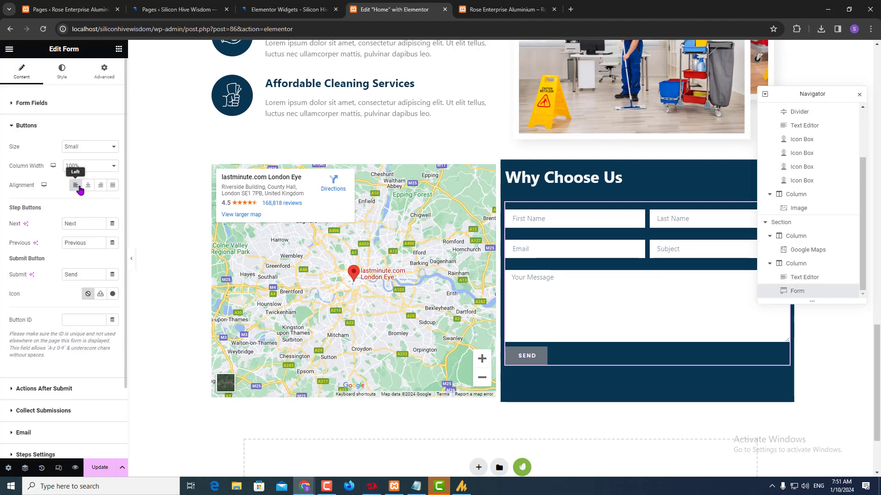
- Copy the Send Message text from the Figma design and use it as the form's submit button text in Elementor
key(alt+Tab)
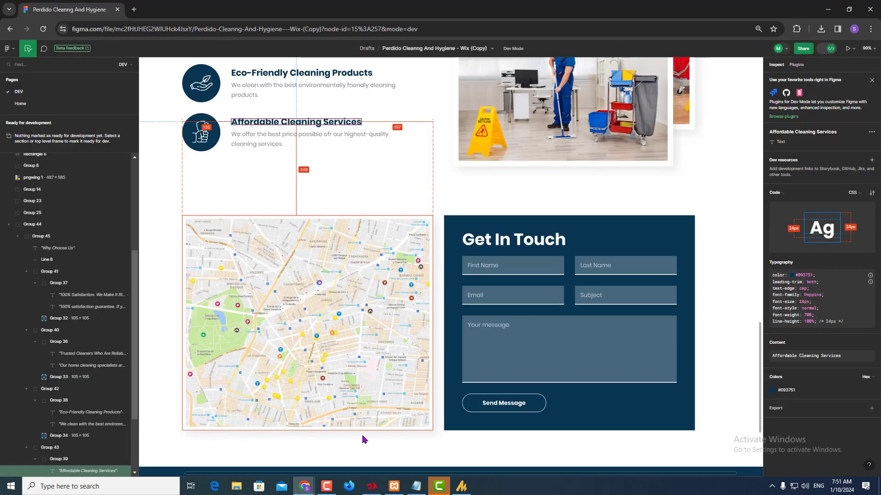
click(504, 404)
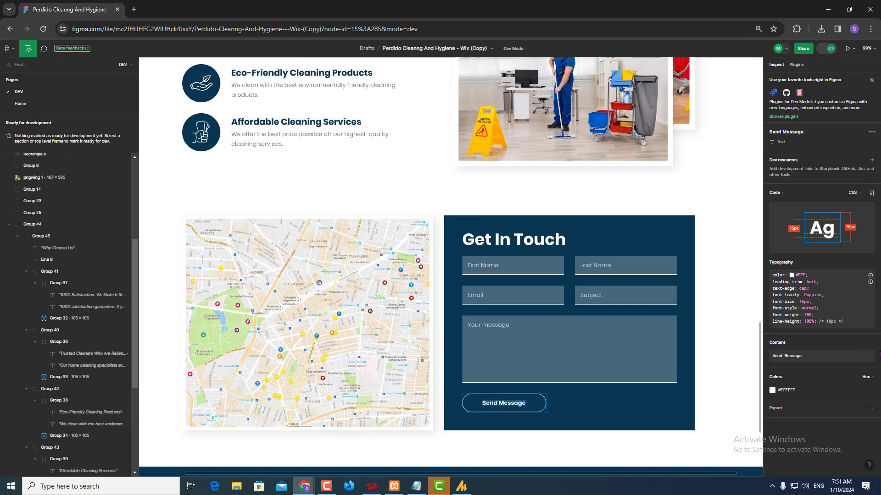
click(862, 350)
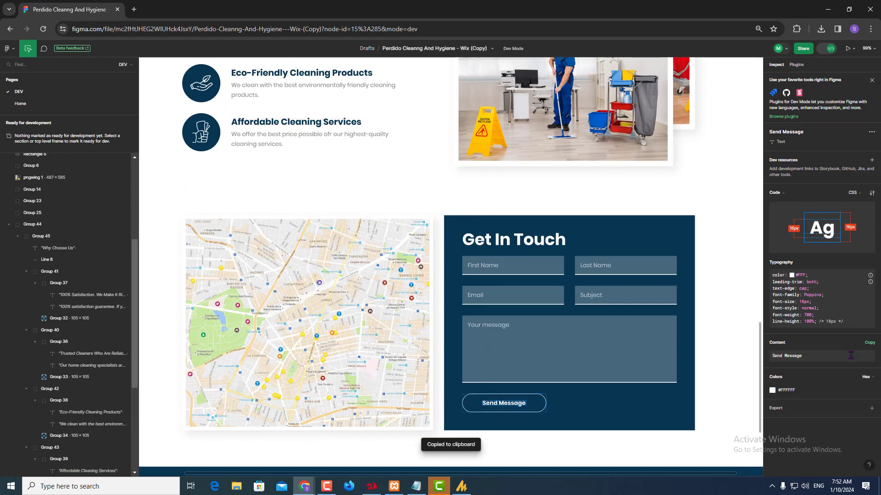
key(alt+Tab)
double_click(71, 274)
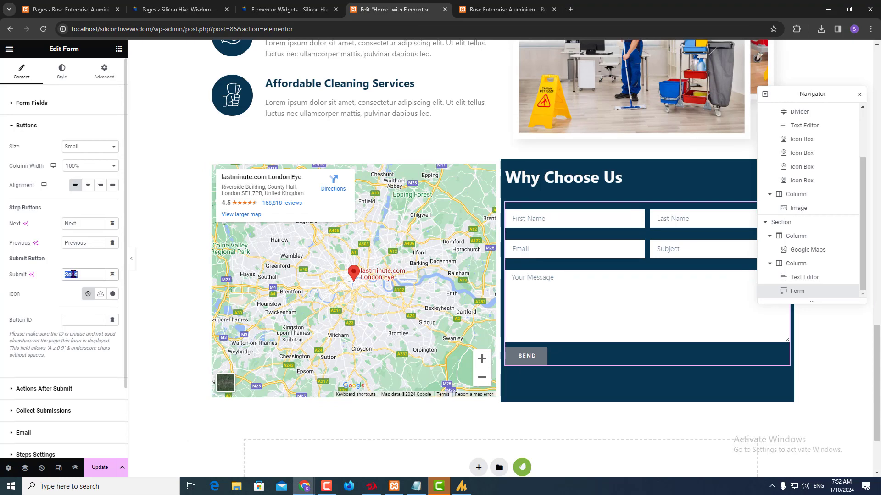
key(ctrl+v)
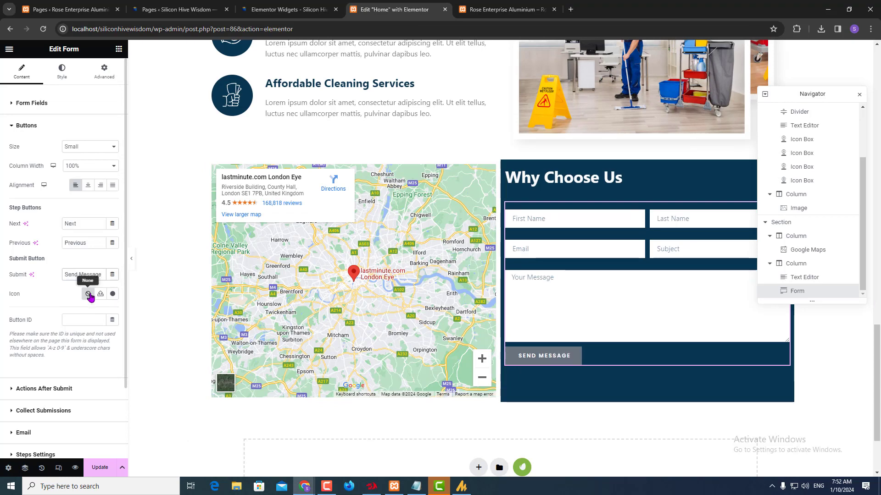
- Hide the labels of the form's fields after comparing the form with the Figma design
click(62, 70)
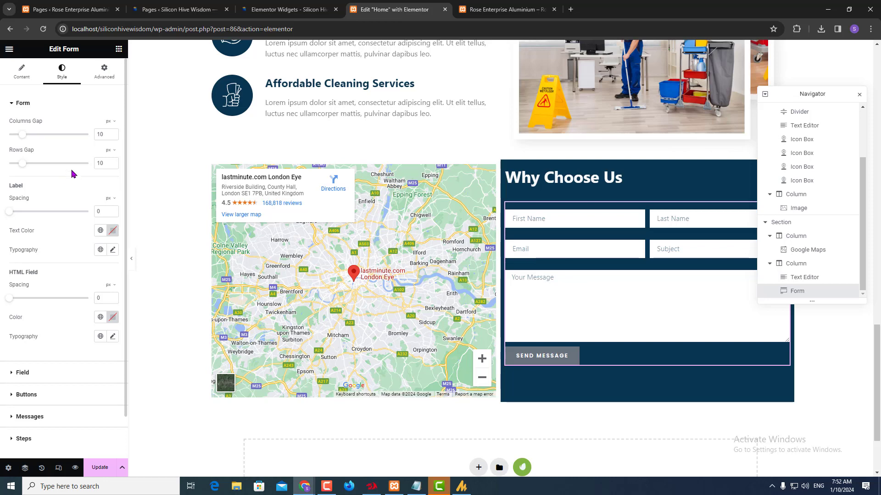
key(alt+Tab)
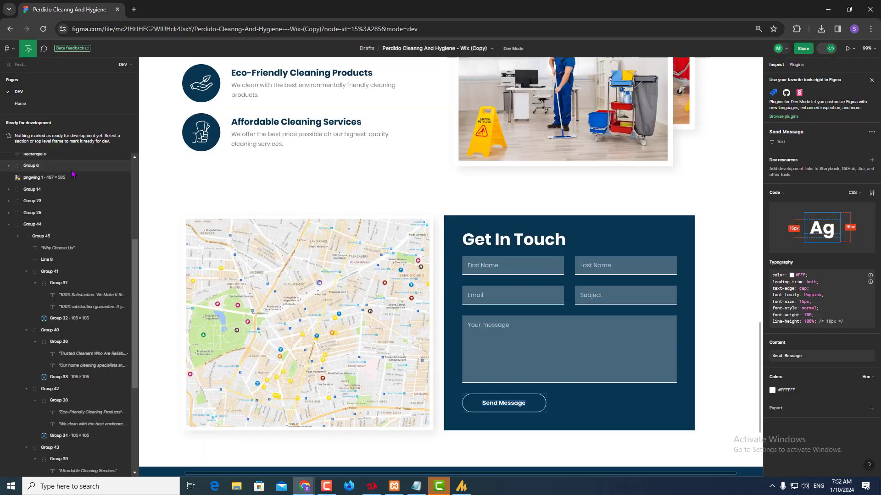
key(alt+Tab)
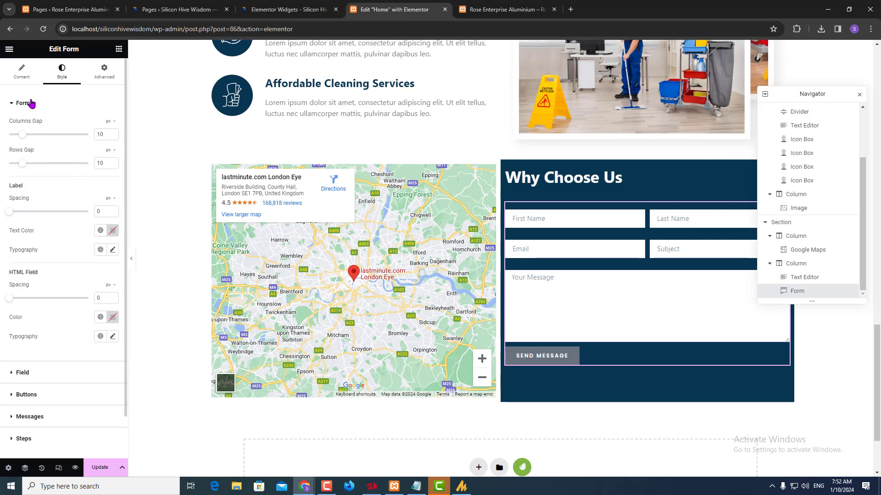
click(38, 83)
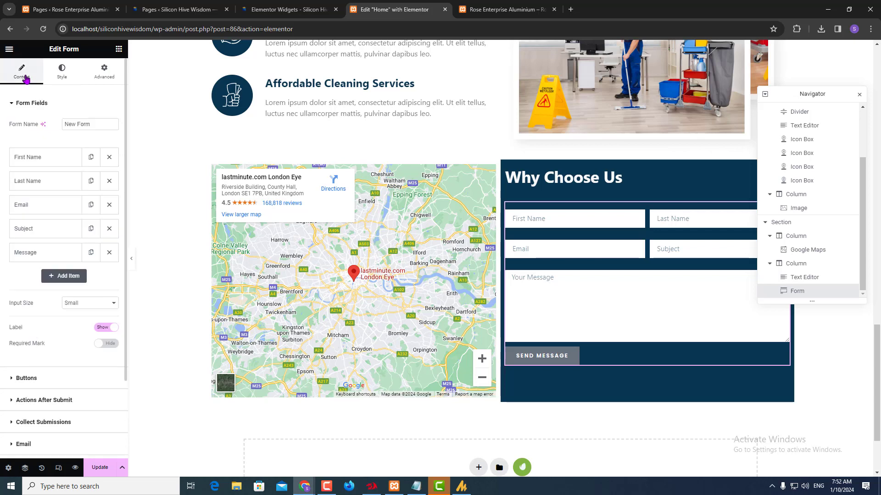
click(103, 328)
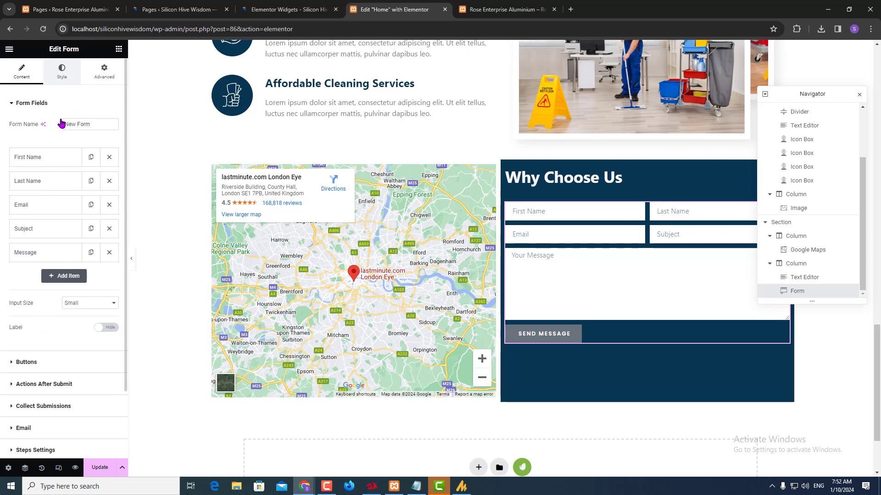
- Set the form's columns gap to 27 px and rows gap to 20 px, comparing the spacing with Figma
click(62, 70)
key(alt+Tab)
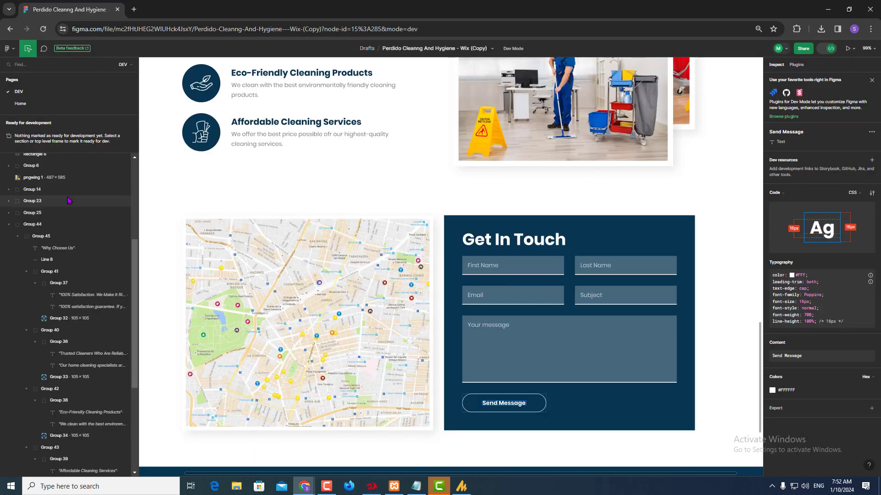
key(alt+Tab)
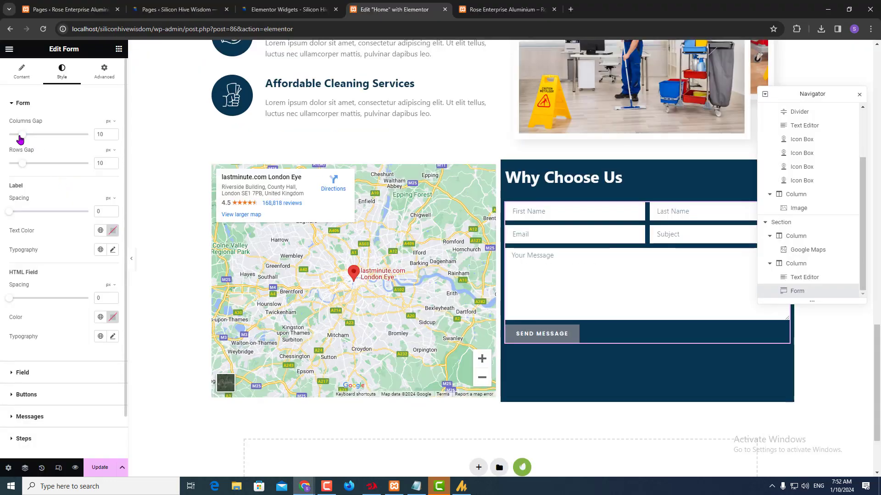
drag(24, 137, 45, 136)
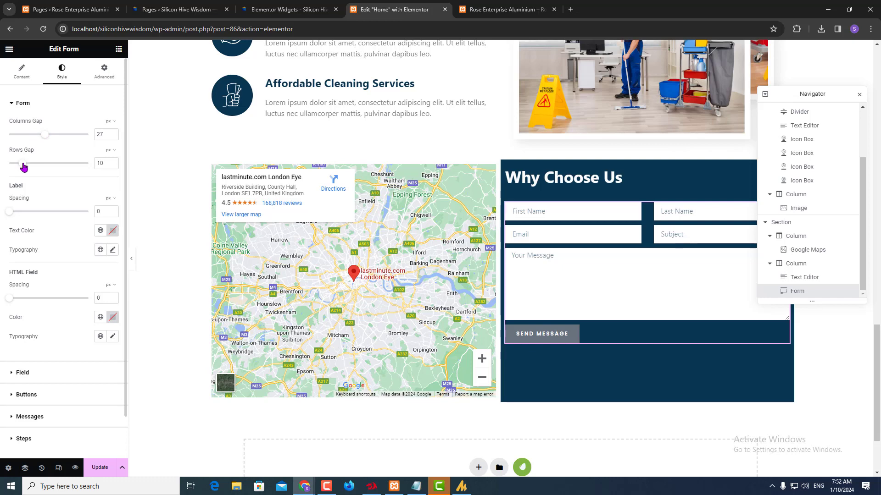
drag(22, 164, 35, 167)
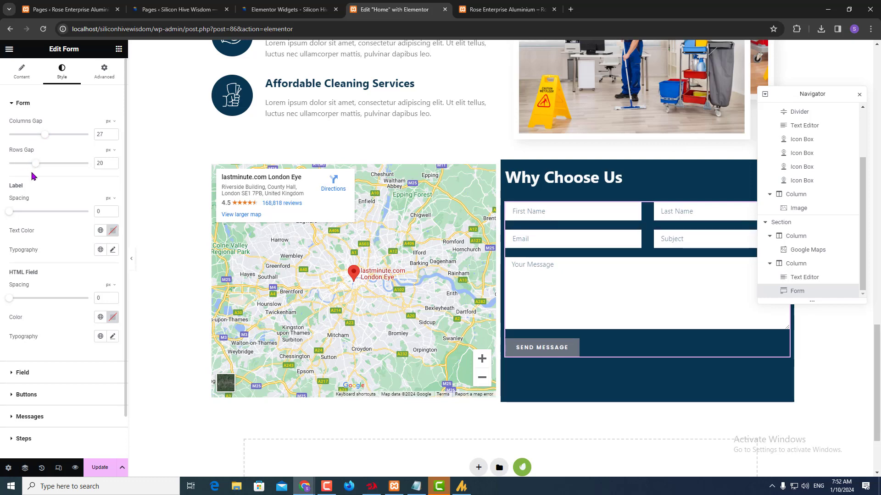
key(alt+Tab)
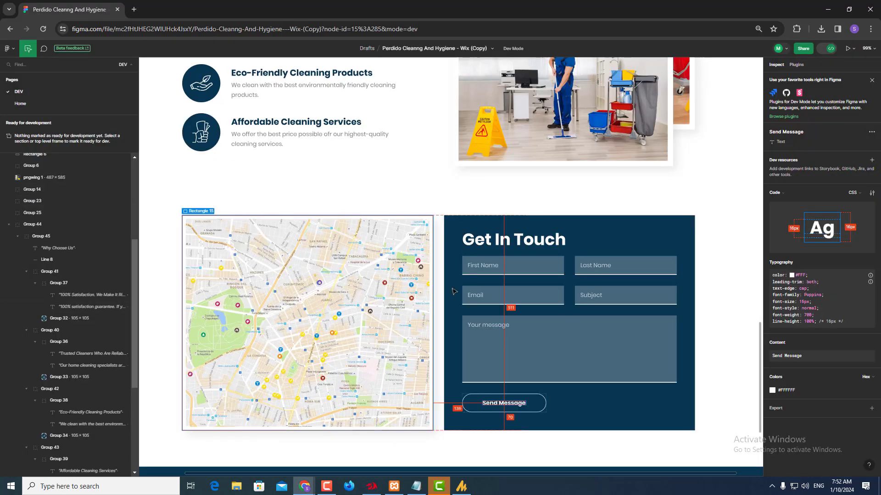
key(alt+Tab)
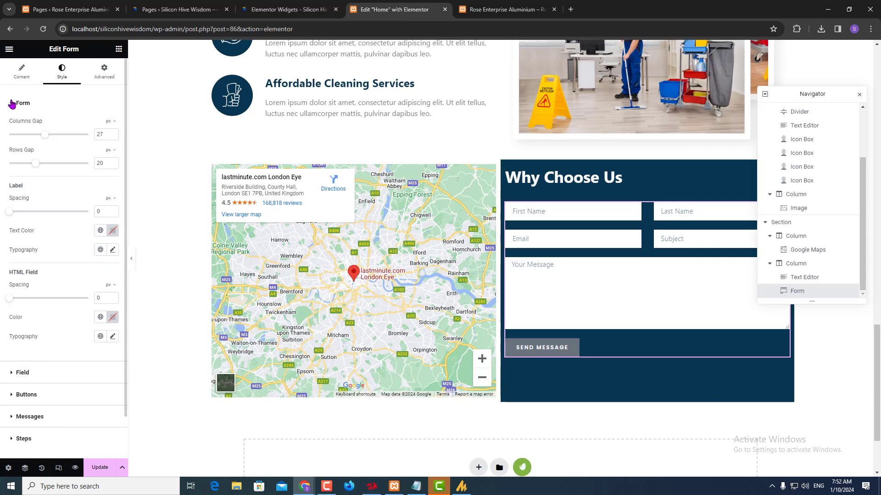
- Give the form fields a semi-transparent white background (#FFFFFF54), resembling the input boxes in the Figma form
click(35, 373)
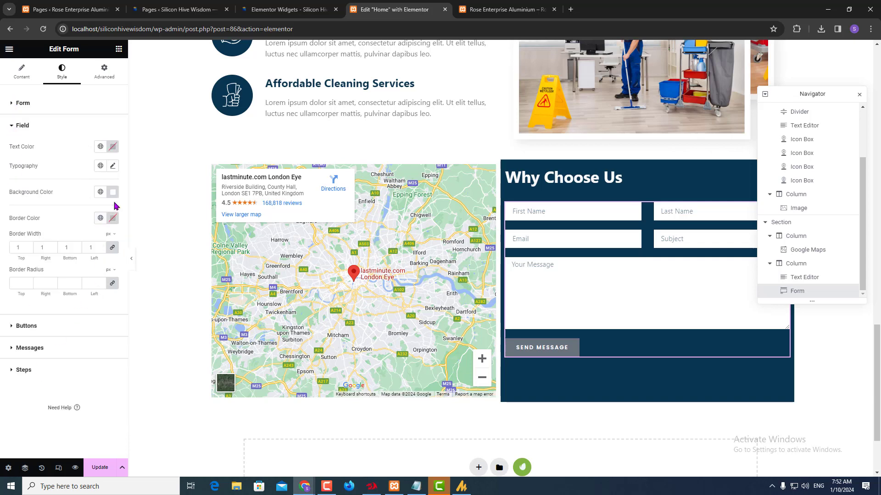
key(alt+Tab)
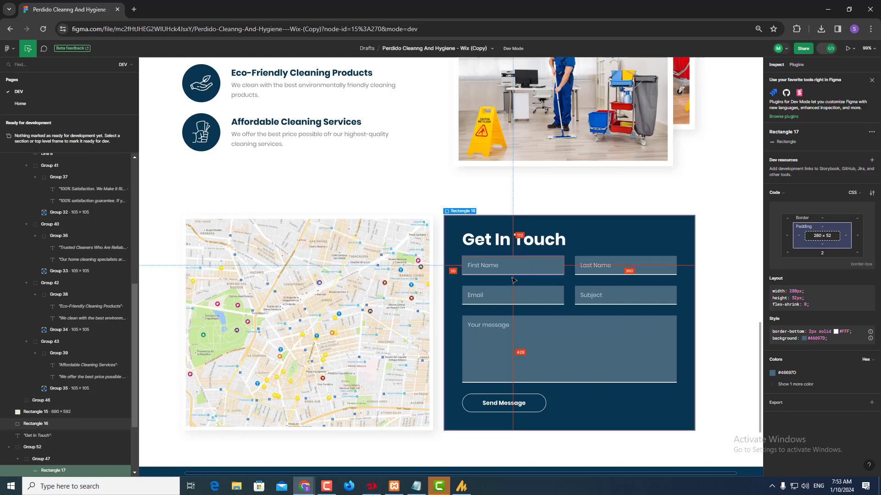
key(alt+Tab)
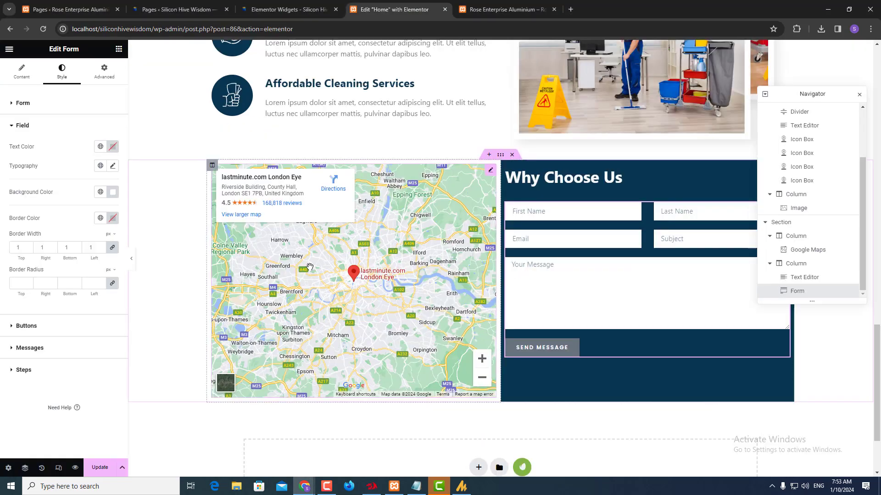
click(100, 193)
click(67, 243)
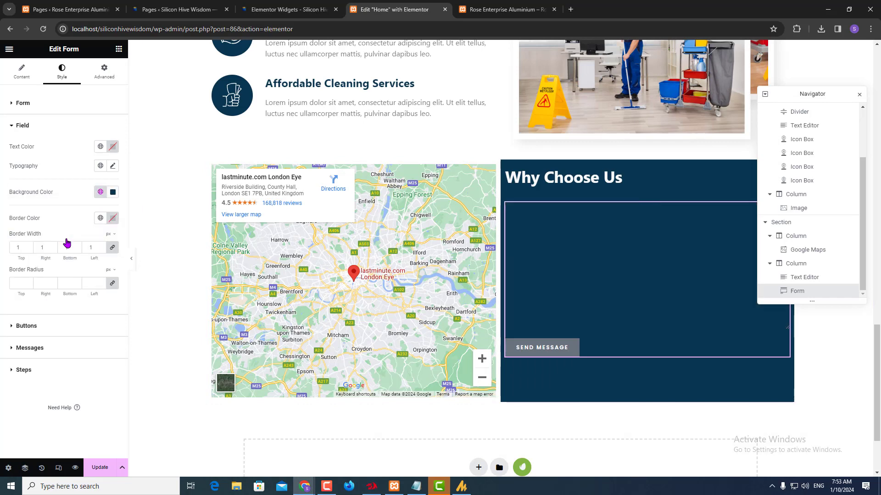
click(113, 192)
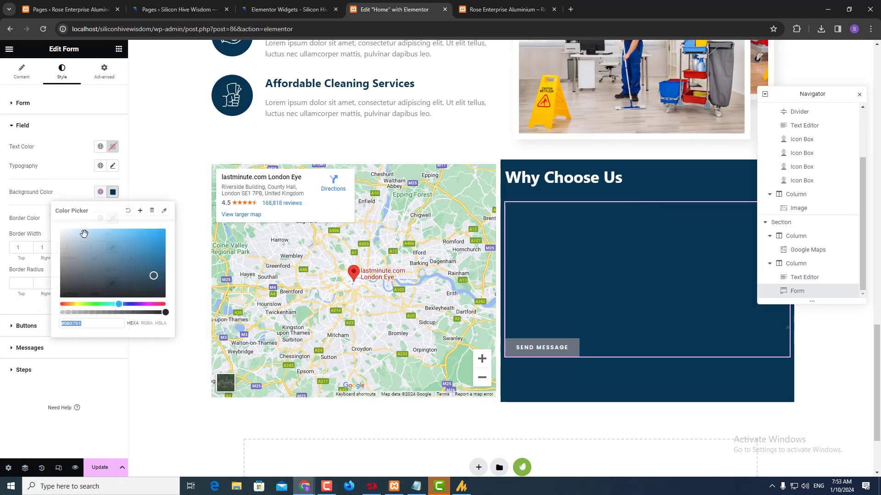
click(90, 321)
click(92, 313)
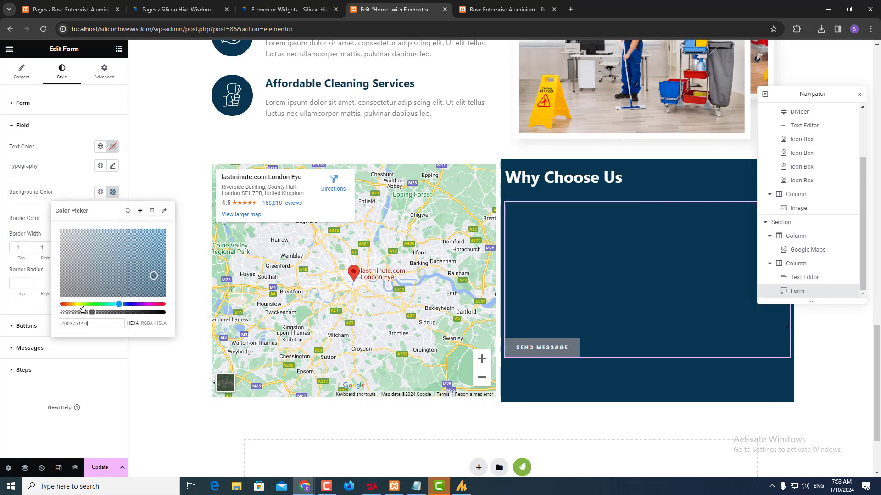
drag(83, 310, 95, 312)
drag(91, 264, 44, 221)
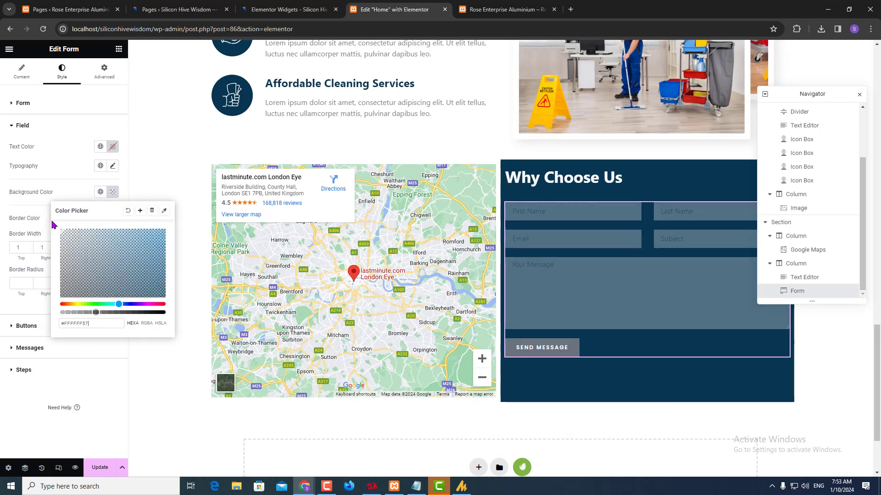
mouse_move(95, 310)
mouse_down()
mouse_move(112, 312)
mouse_move(101, 311)
mouse_up()
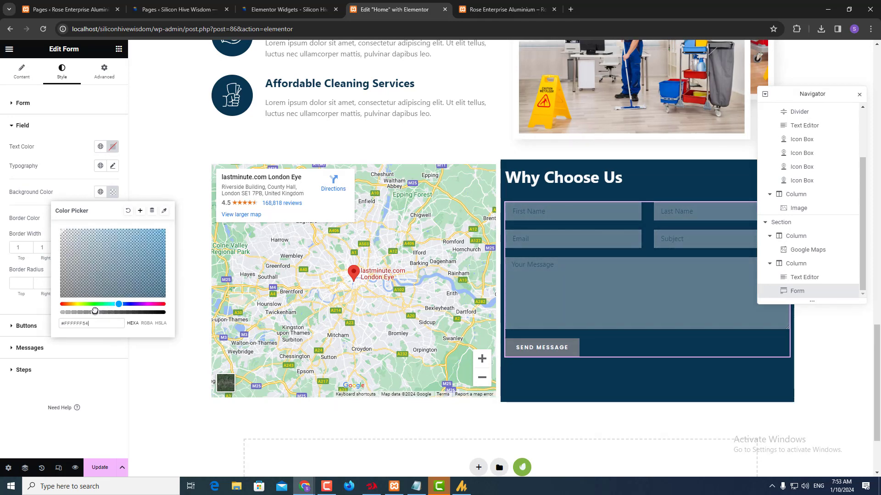
click(1, 273)
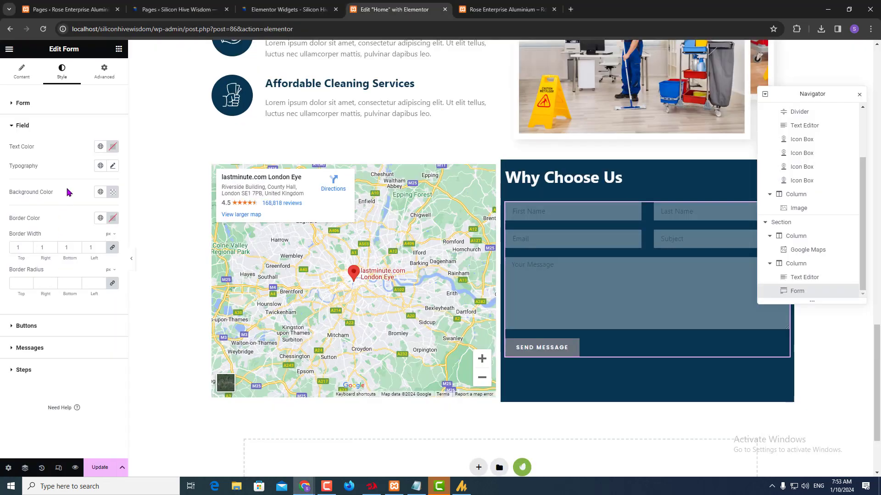
- Set the form fields' text colour to the global colour New Item #1 and check the field borders in Figma
click(99, 151)
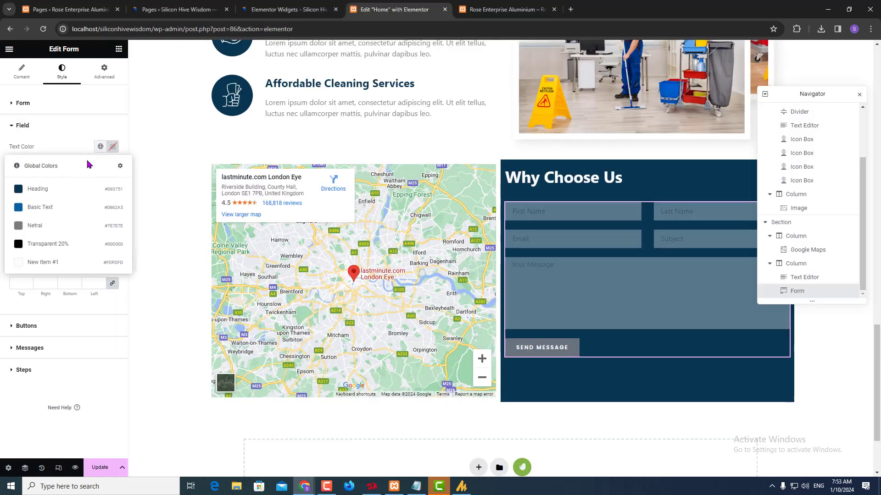
click(41, 262)
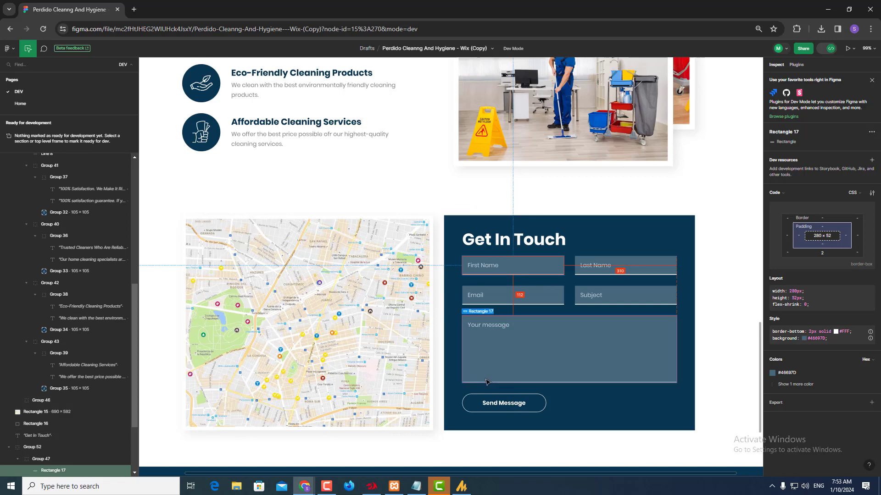
key(alt+Tab)
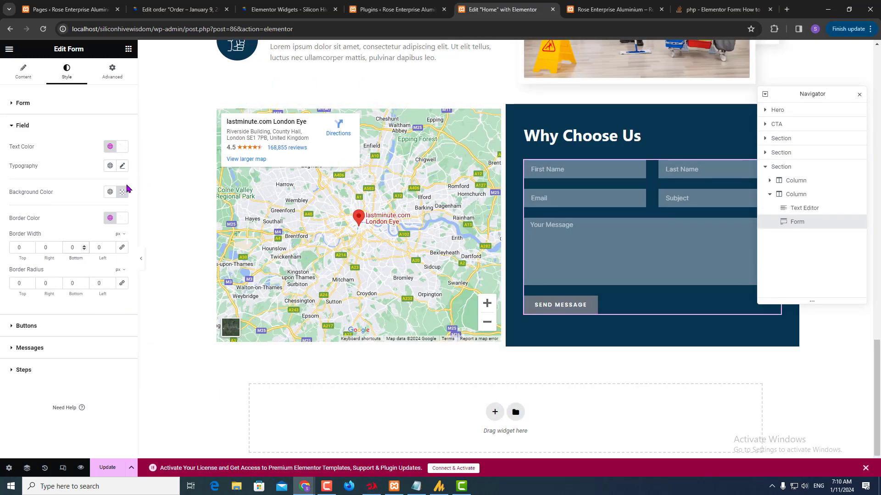
- Give the form fields a 3 px bottom border in the global colour New Item #1 and update the page
click(110, 218)
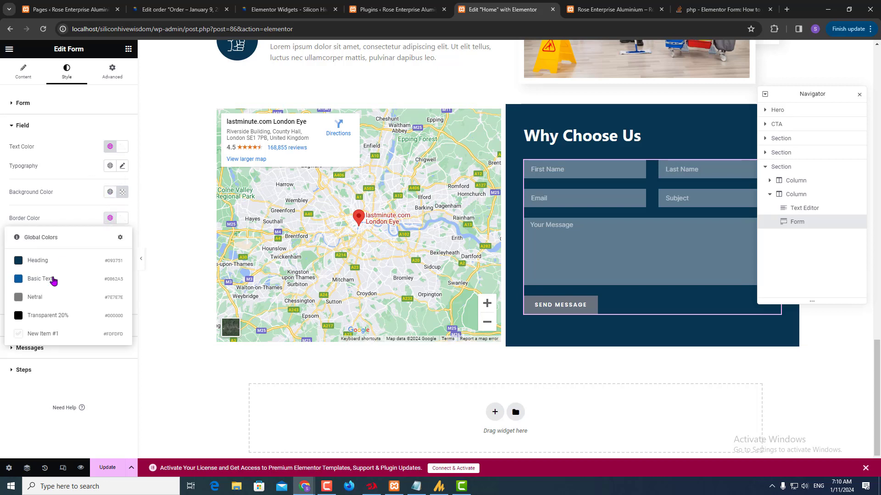
click(34, 339)
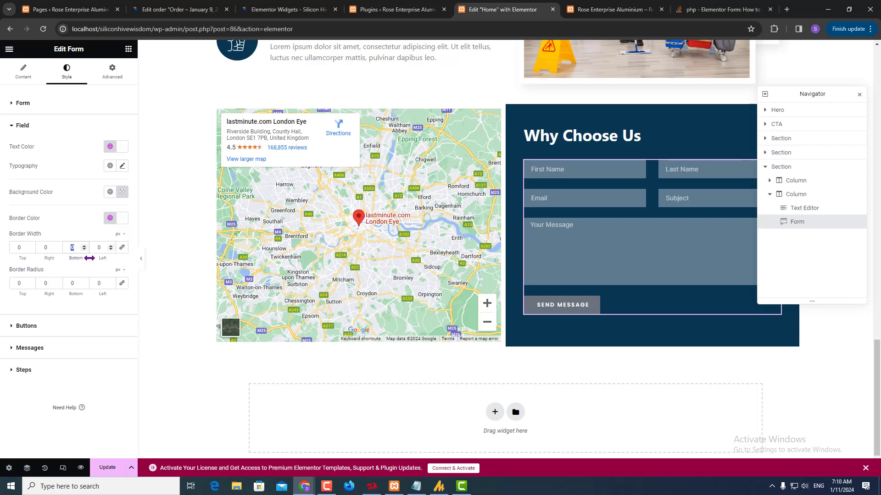
text(1)
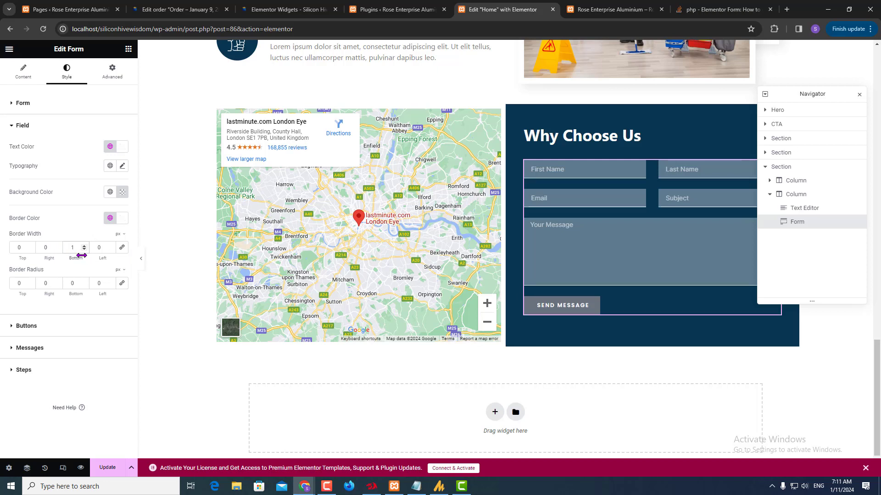
double_click(81, 248)
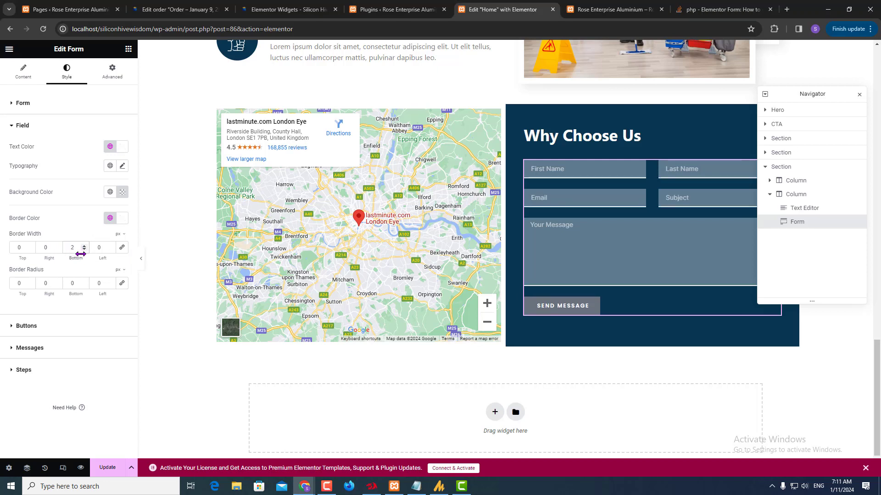
text(3)
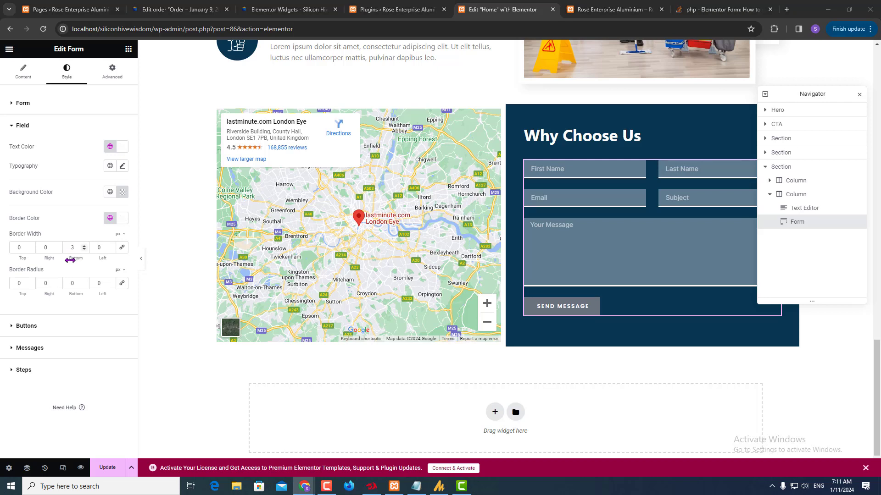
click(98, 467)
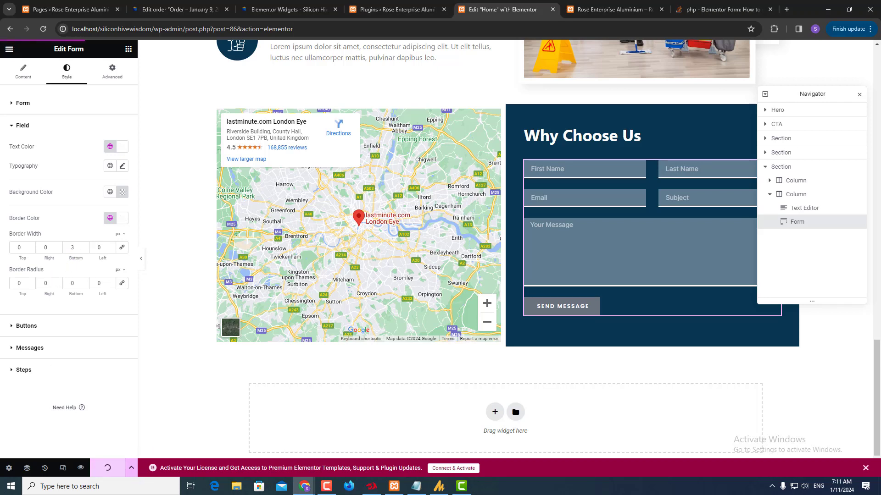
- Switch to Figma to examine the footer below the Get In Touch form, and return to the empty area under the map section in Elementor
mouse_move(304, 486)
click(343, 447)
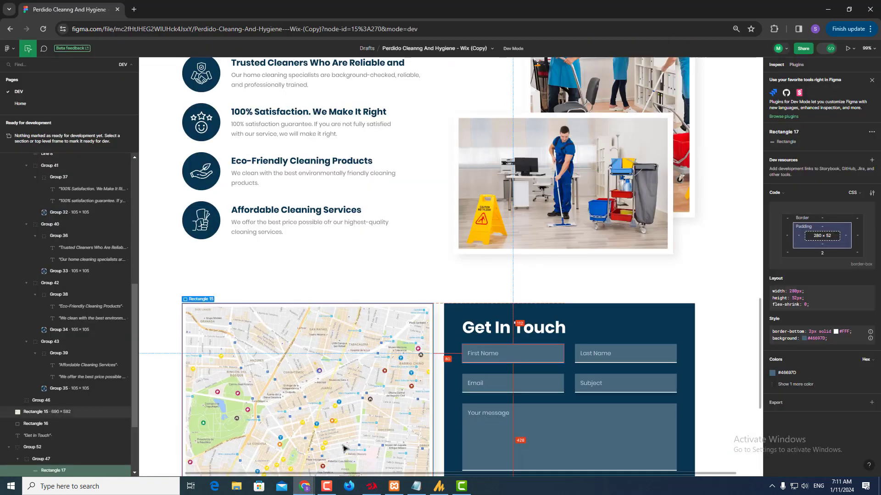
scroll(343, 374, down, 4)
scroll(346, 373, down, 3)
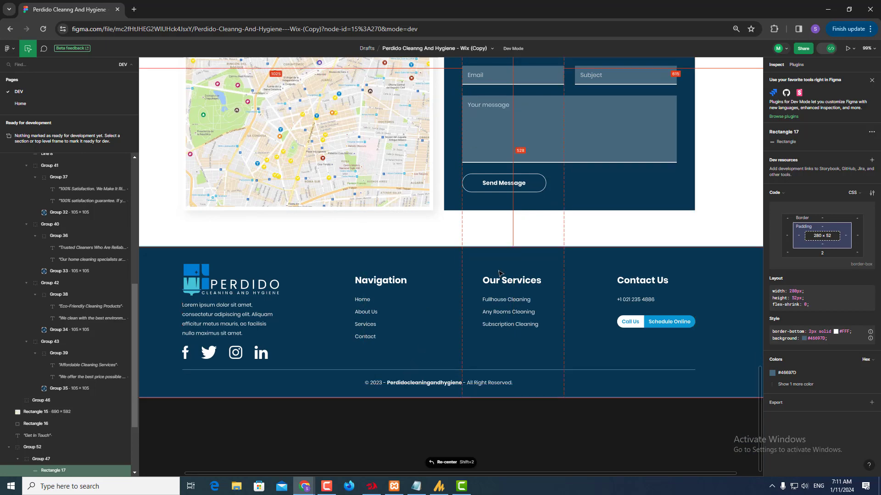
key(alt+Tab)
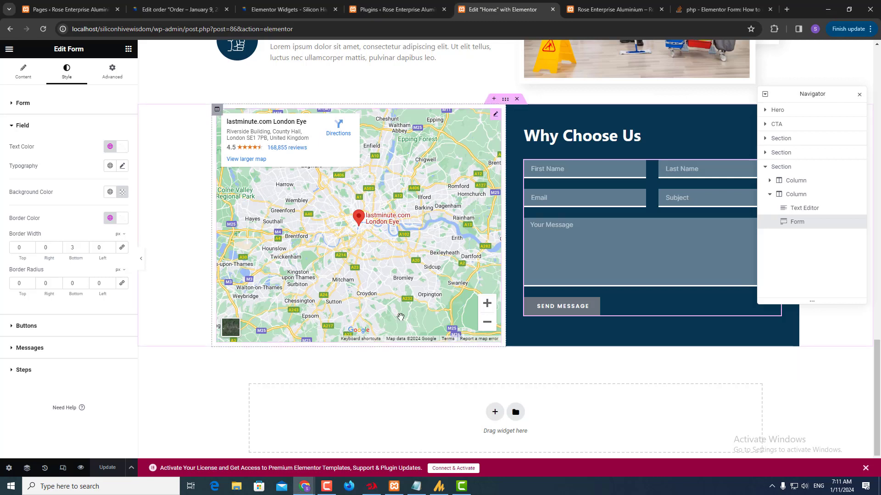
scroll(477, 355, down, 1)
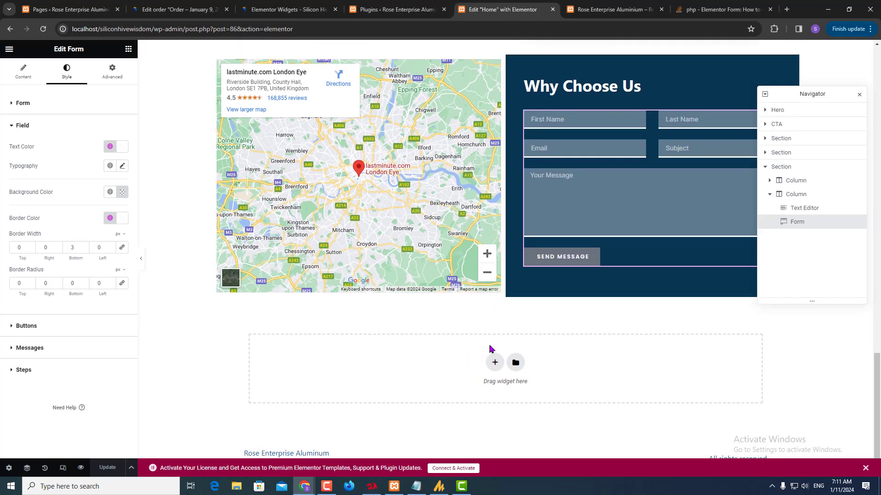
- Add a single-column section below the map and form section and give it a classic background in the global Heading colour
click(495, 365)
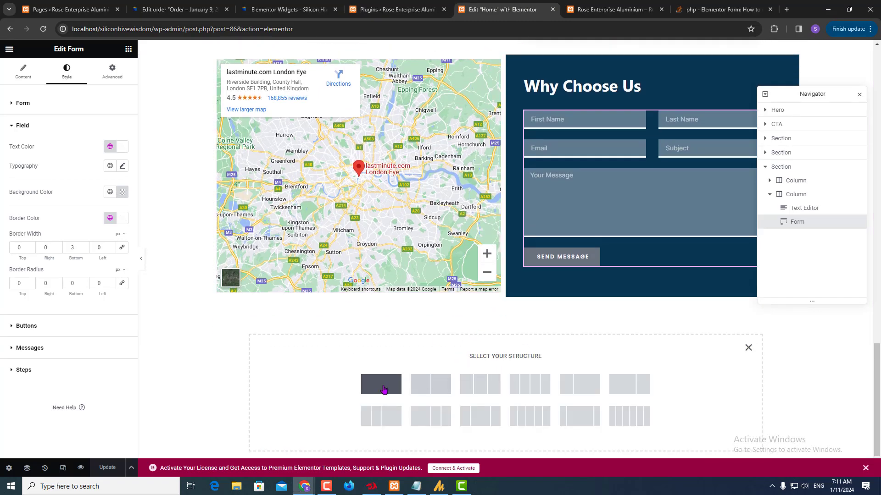
click(383, 415)
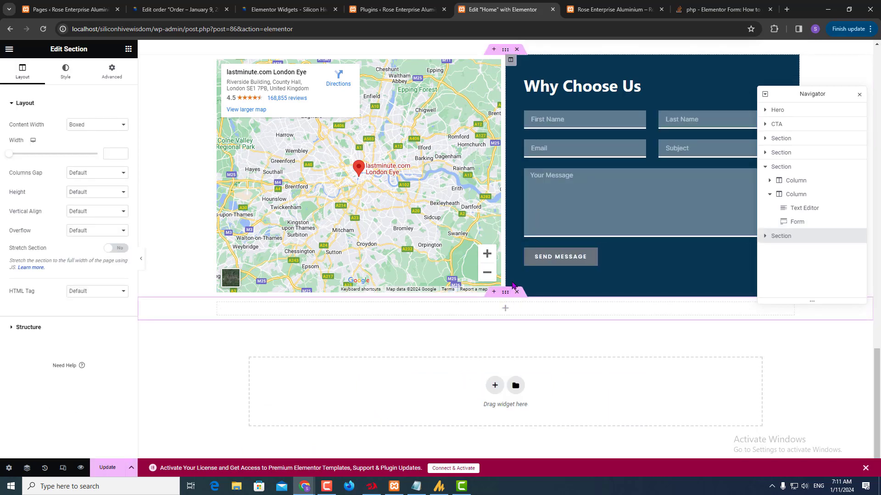
click(67, 72)
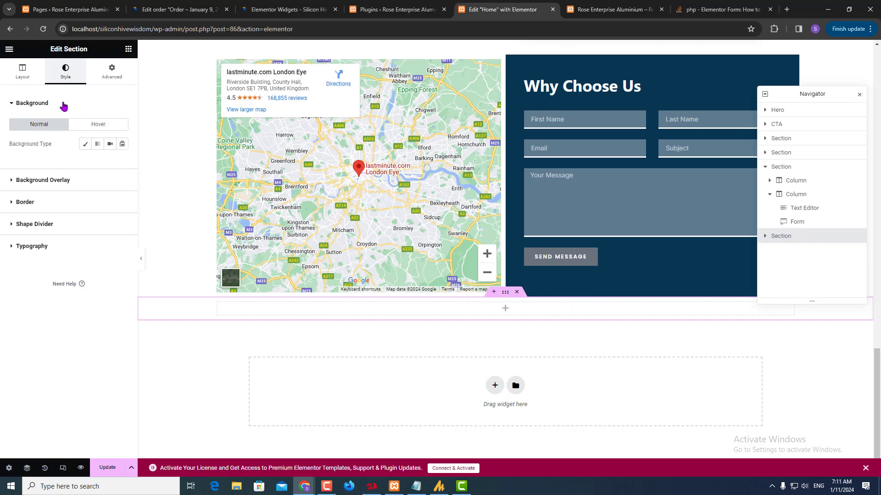
click(86, 146)
click(110, 163)
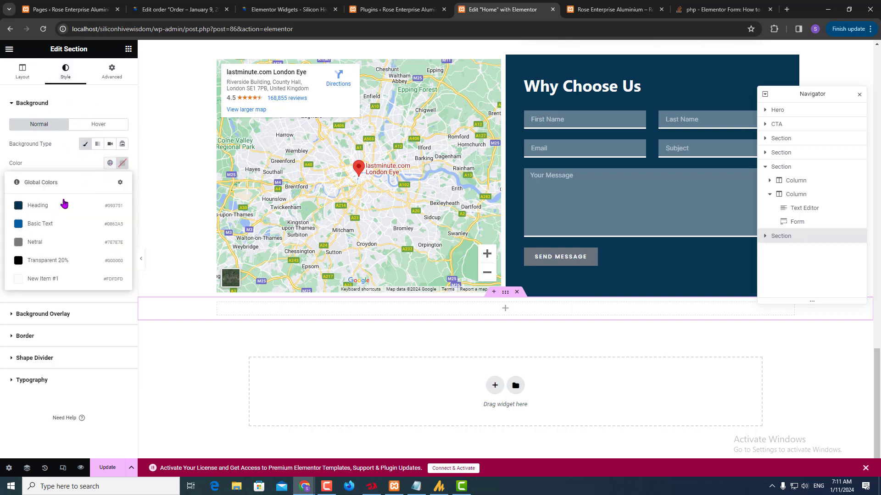
click(62, 206)
- Check the footer layout in the Figma design and insert an Inner Section into the new dark blue section in Elementor
key(alt+Tab)
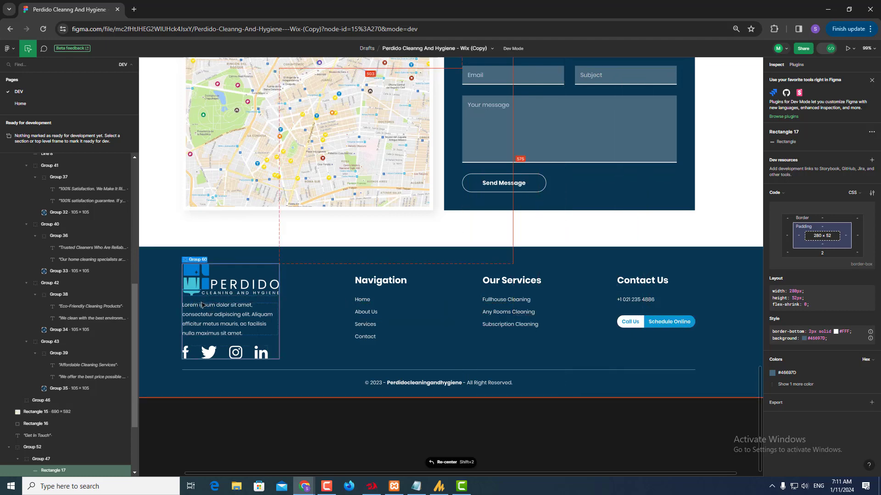
key(alt+Tab)
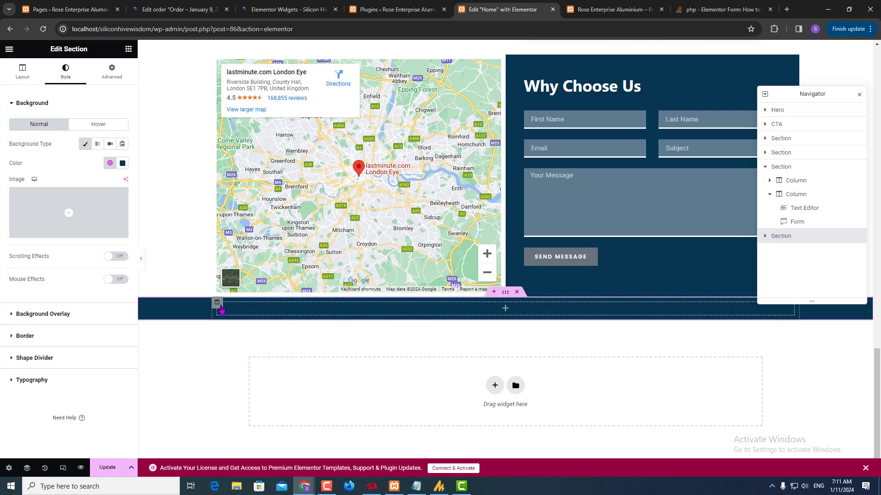
key(alt+Tab)
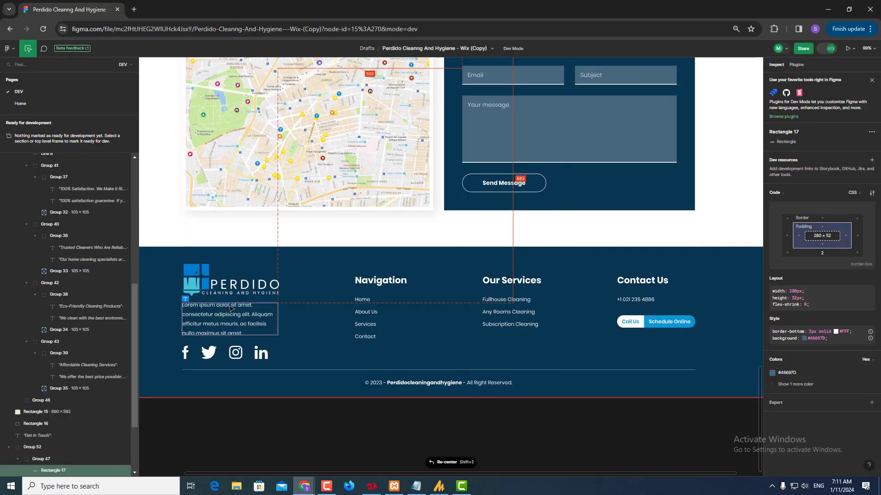
key(alt+Tab)
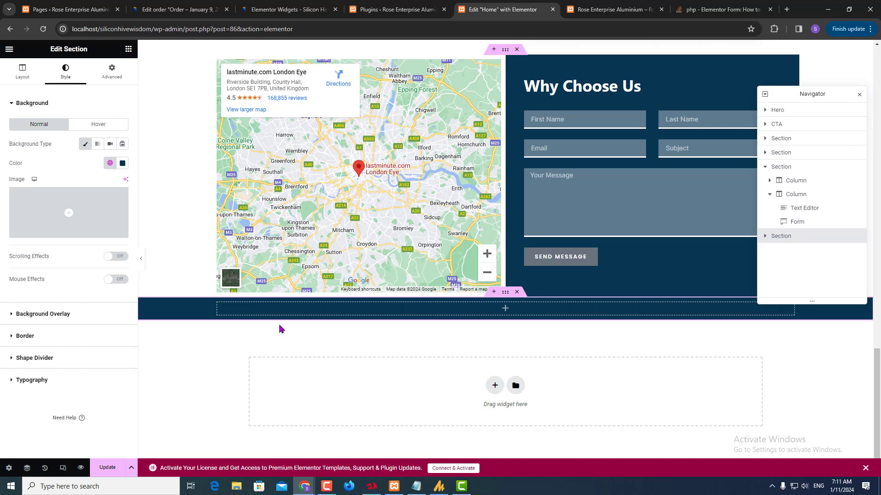
key(alt+Tab)
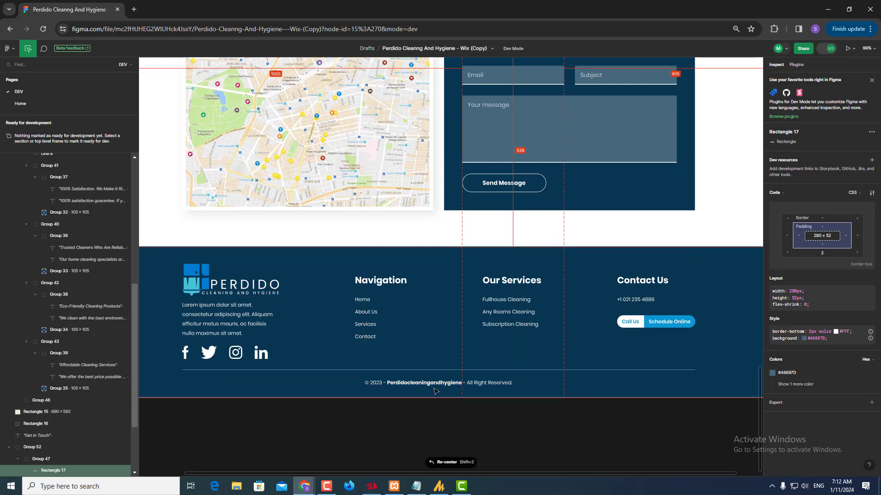
key(alt+Tab)
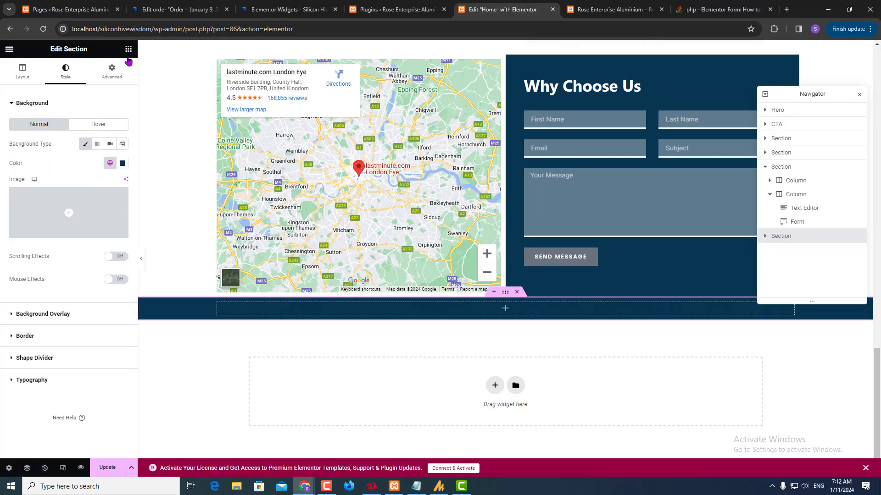
click(129, 49)
drag(36, 193, 473, 308)
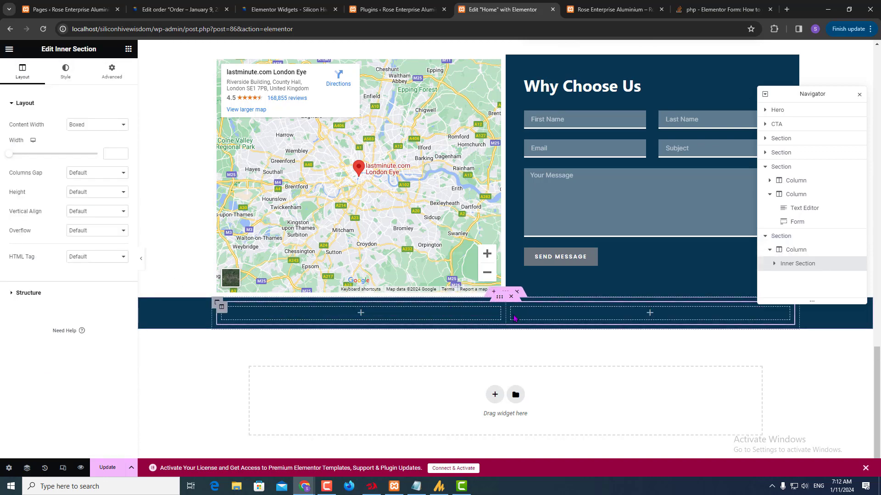
- Duplicate the inner section's columns to make four, and compare them with the footer in the Figma design
right_click(510, 311)
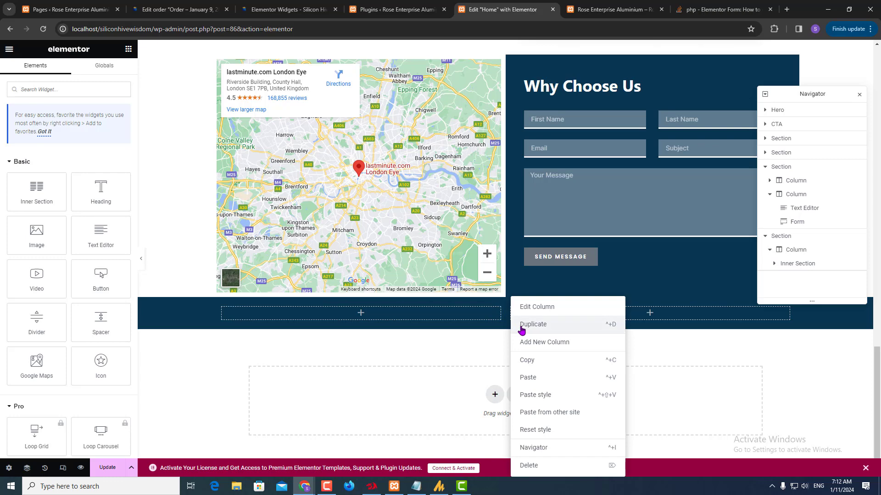
click(517, 326)
right_click(607, 307)
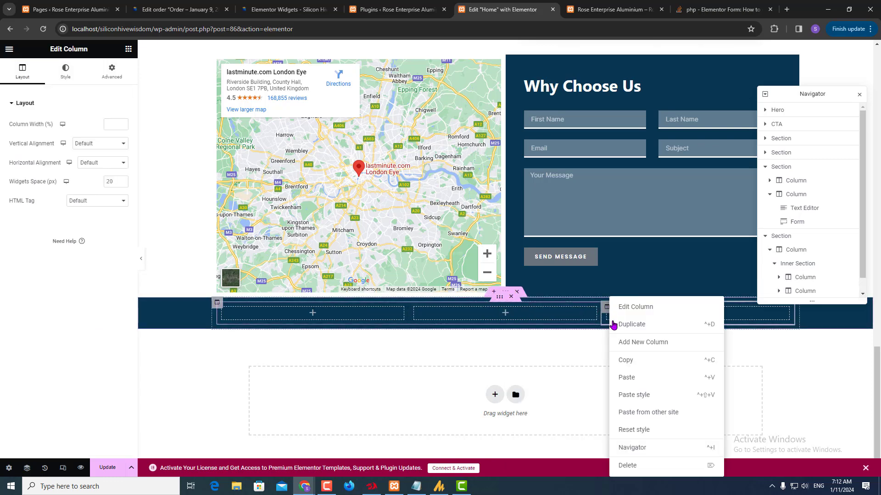
click(616, 323)
key(alt+Tab)
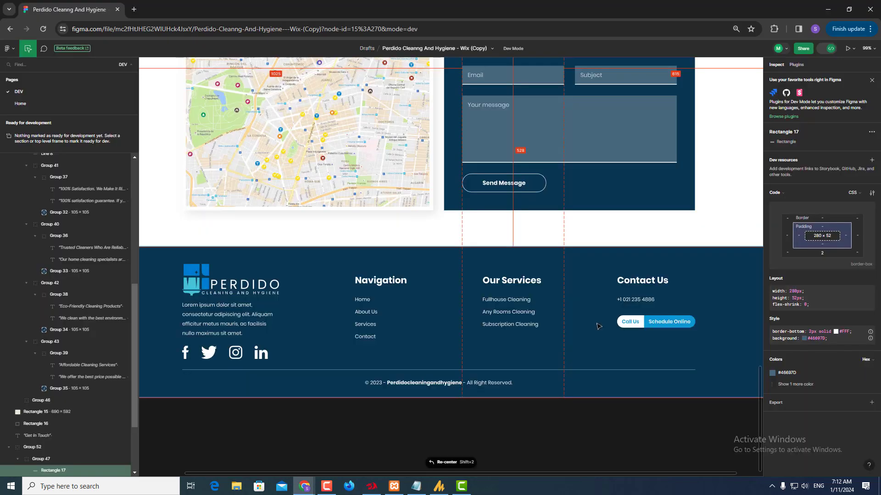
key(alt+Tab)
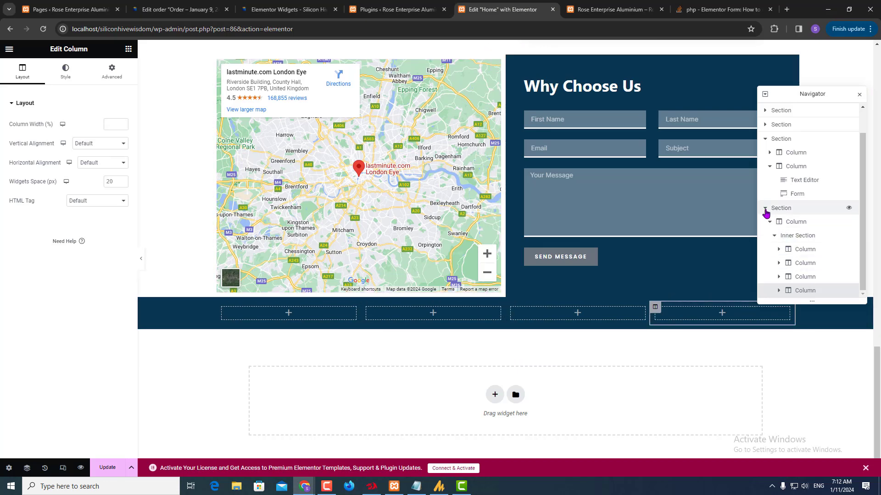
- Collapse the expanded sections in the Navigator and set the map and form section's bottom padding to 50 px
click(776, 135)
click(765, 138)
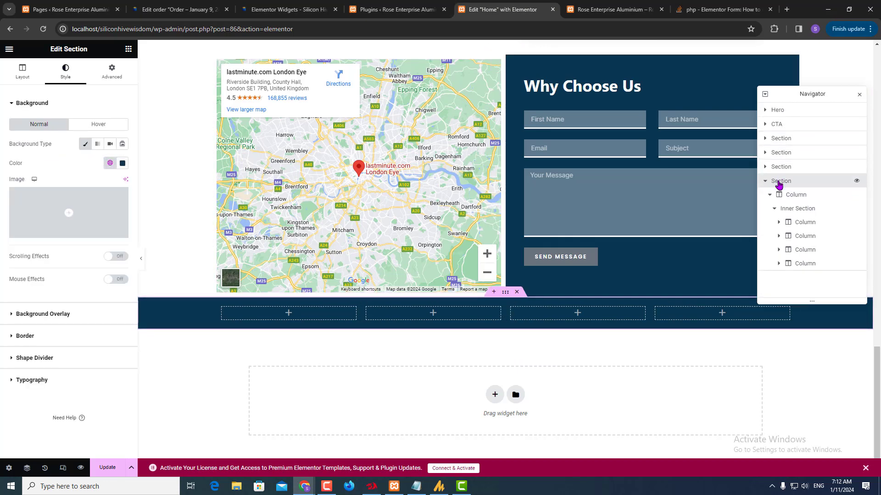
click(765, 182)
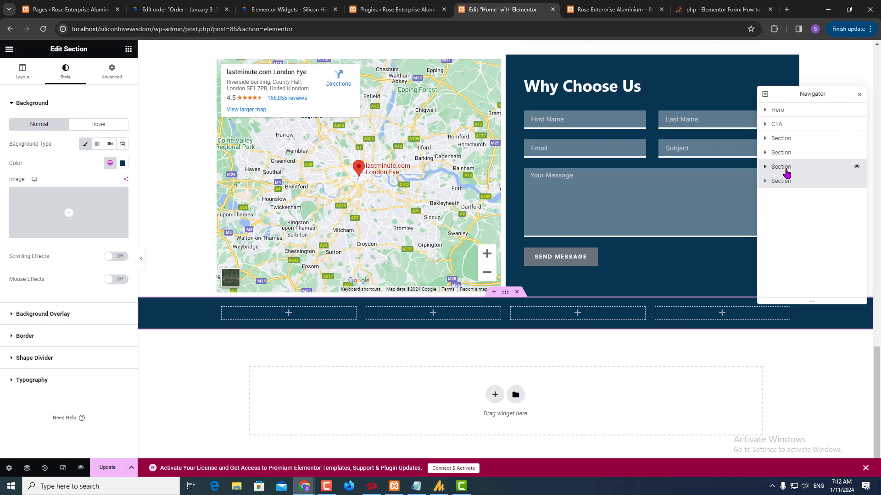
click(785, 173)
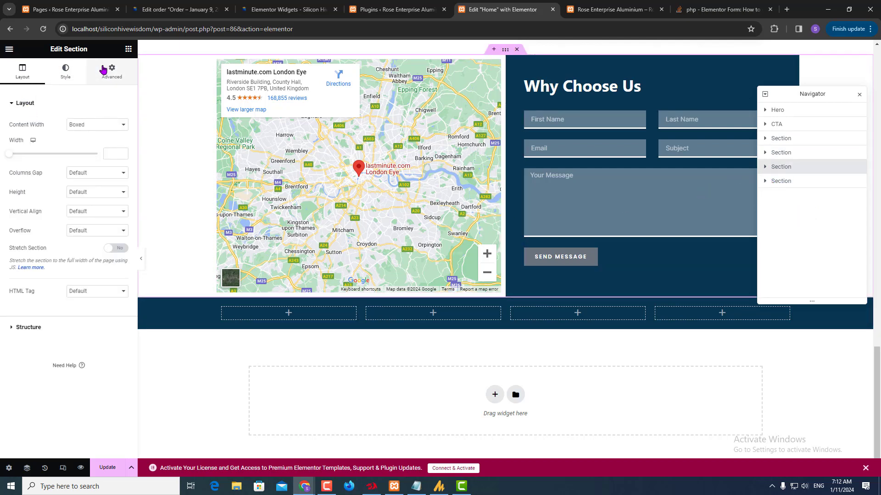
click(116, 76)
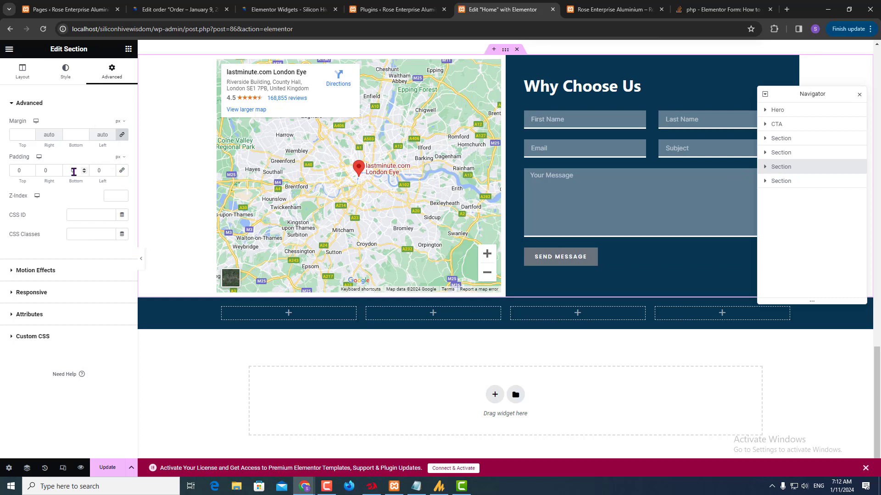
text(50)
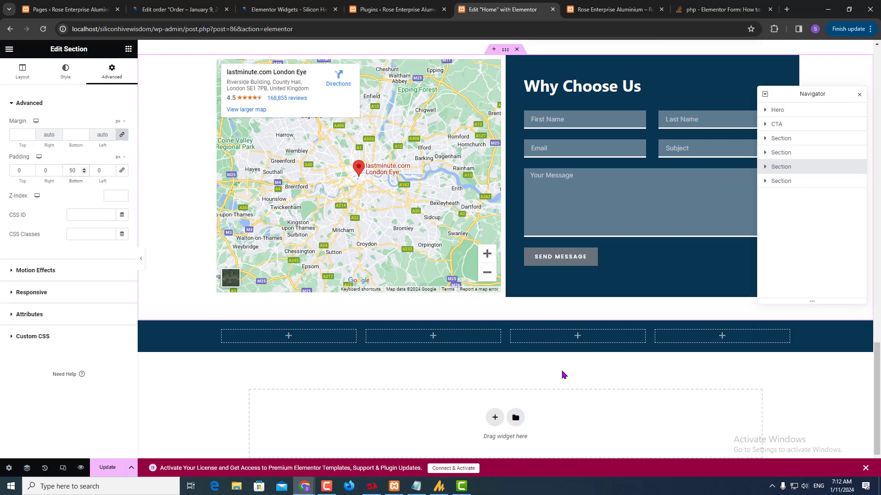
- Add an Image widget to the first column of the footer's inner section and switch to the Figma design
click(128, 49)
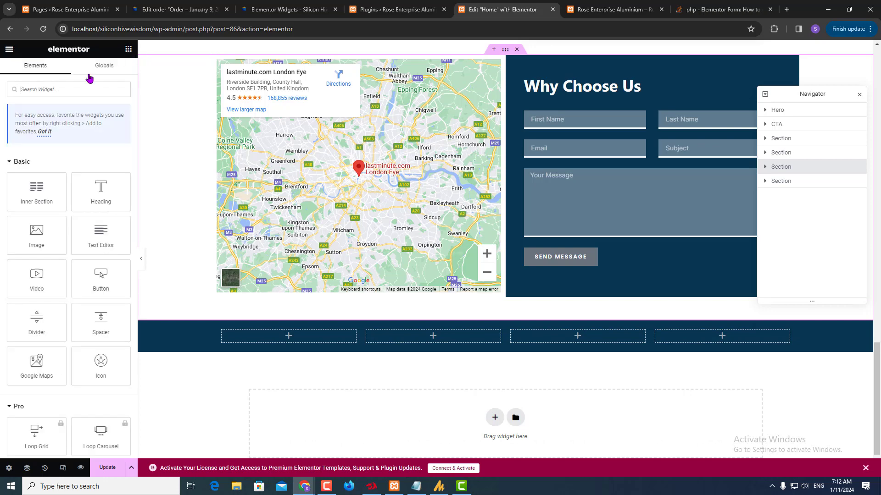
drag(35, 234, 274, 338)
key(alt+Tab)
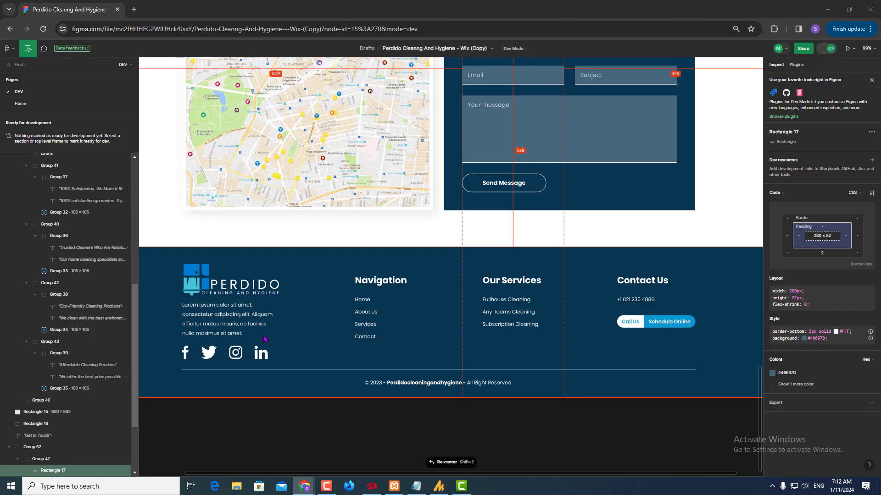
- Export the PERDIDO logo in the design's footer as a PNG at 1x
click(208, 288)
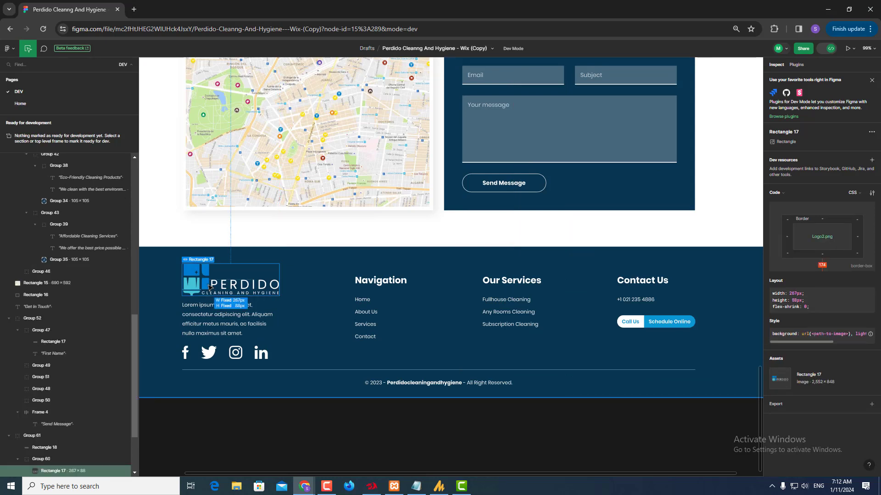
click(803, 410)
click(834, 431)
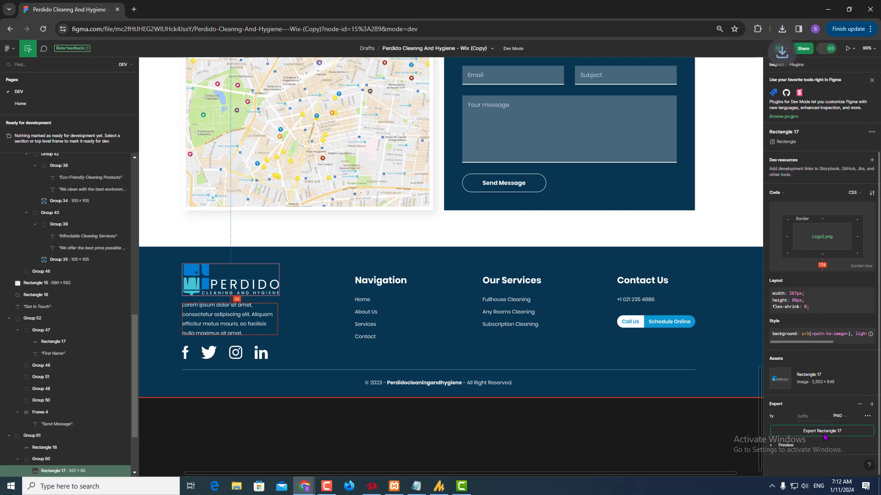
- Switch back to Elementor, upload the downloaded Rectangle 17.png to the media library and use it in the footer's Image widget
key(alt+Tab)
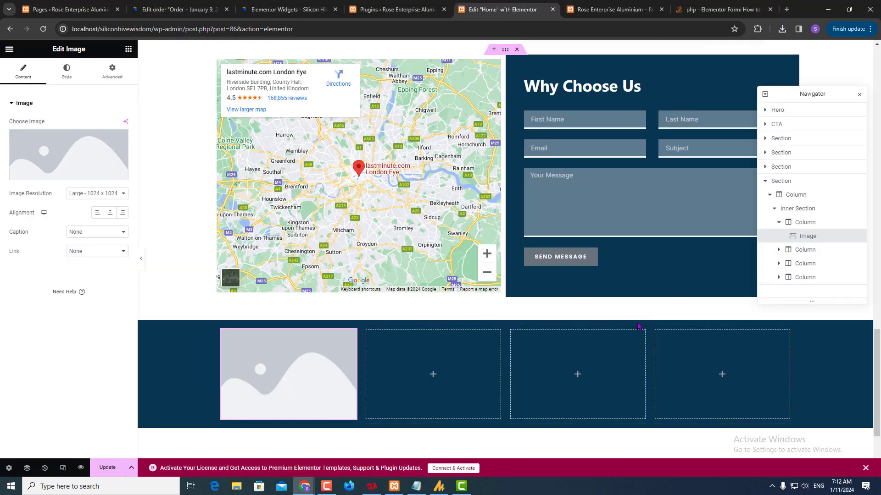
click(53, 146)
click(782, 28)
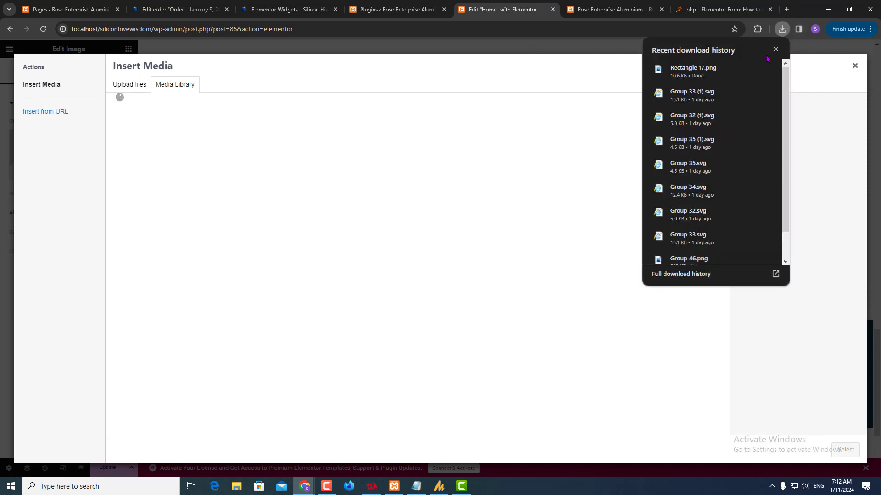
drag(683, 73, 268, 192)
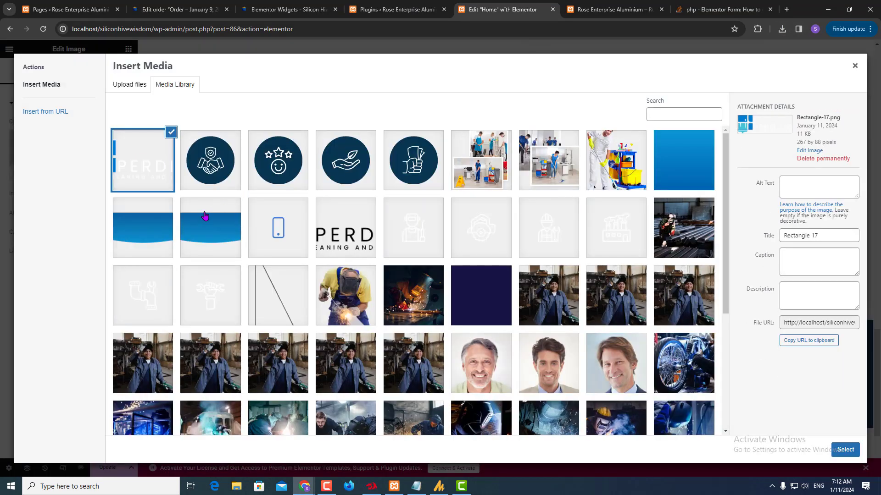
click(839, 451)
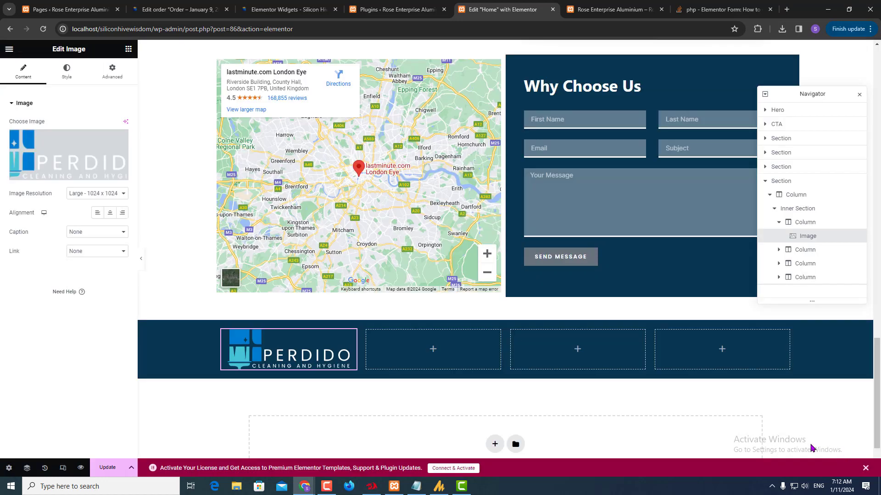
- Switch to the Figma design and copy the content of the lorem ipsum paragraph below the footer logo
key(alt+Tab)
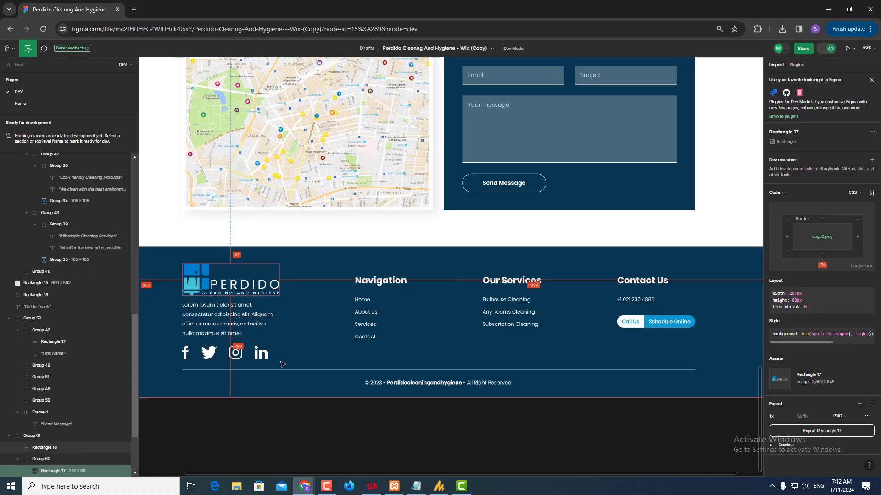
click(197, 318)
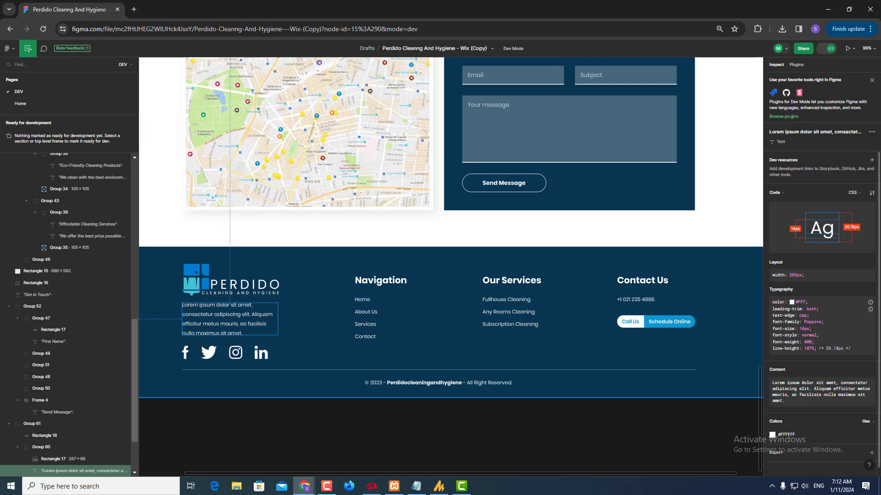
click(867, 372)
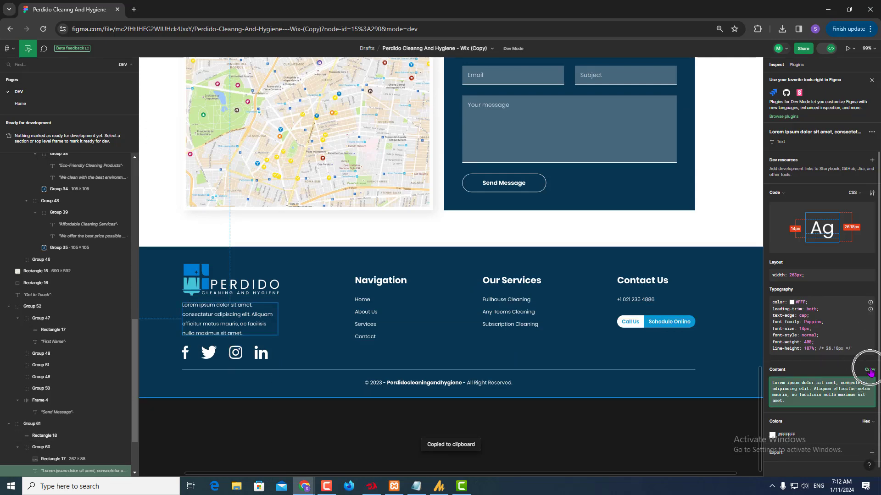
- Return to Elementor and add one Text Editor widget under the footer logo and another below the four-column inner section
key(alt+Tab)
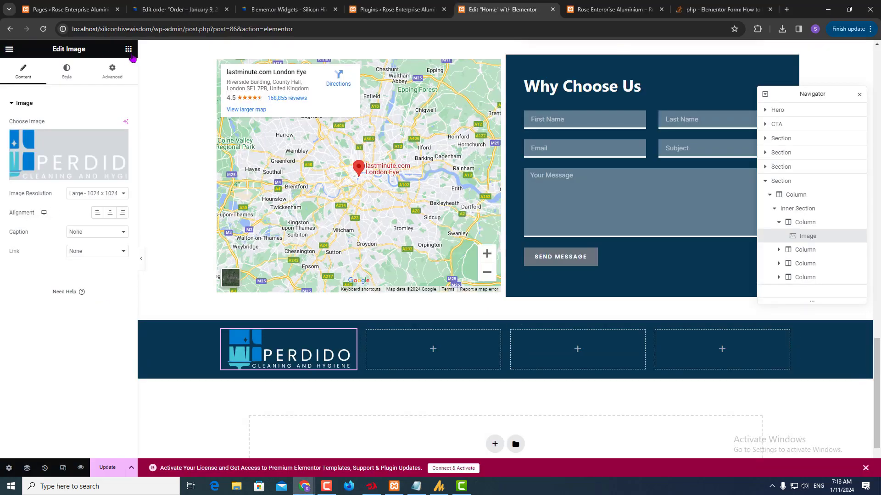
click(129, 52)
drag(91, 247, 274, 352)
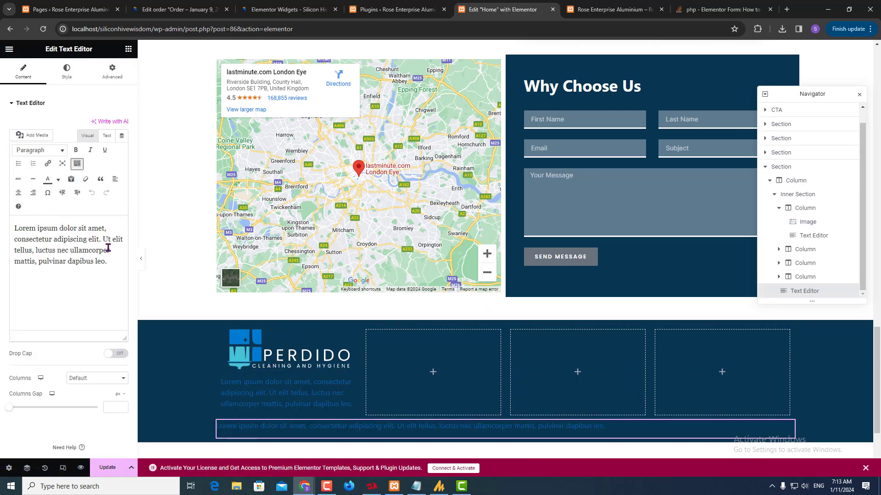
- Replace the placeholder text of the Text Editor below the inner section with the copied lorem ipsum paragraph
click(75, 233)
key(ctrl+a)
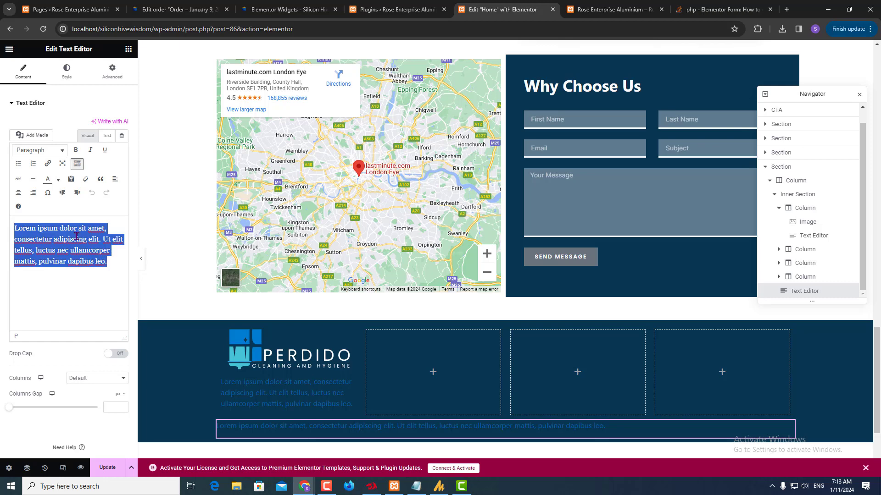
key(ctrl+v)
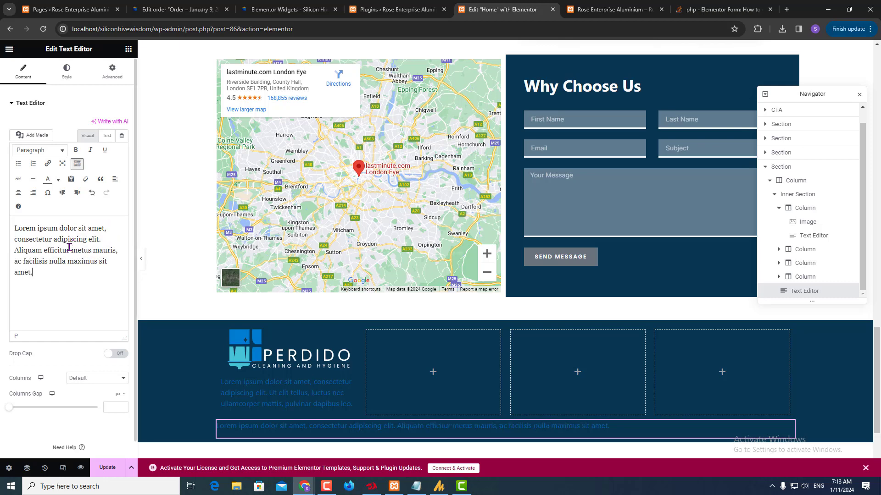
- Delete the Text Editor below the four-column inner section and set the text color of the one under the logo to global color New Item #1
right_click(317, 423)
click(330, 472)
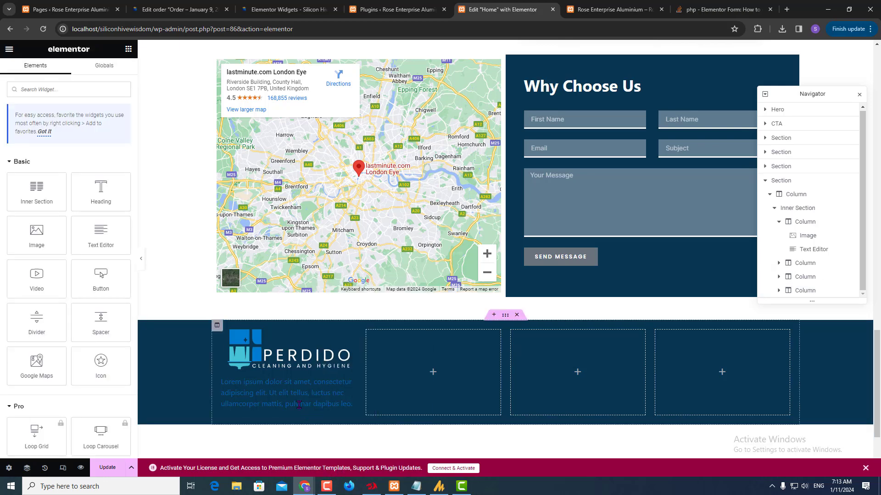
click(346, 383)
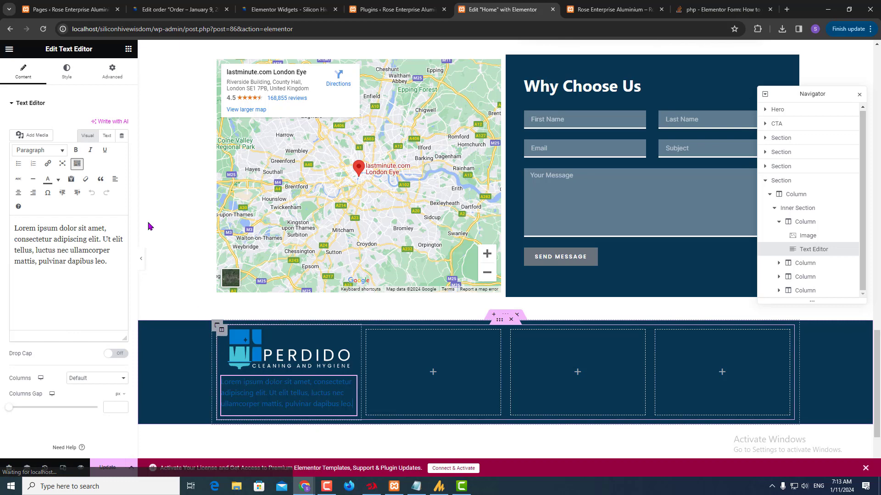
click(65, 76)
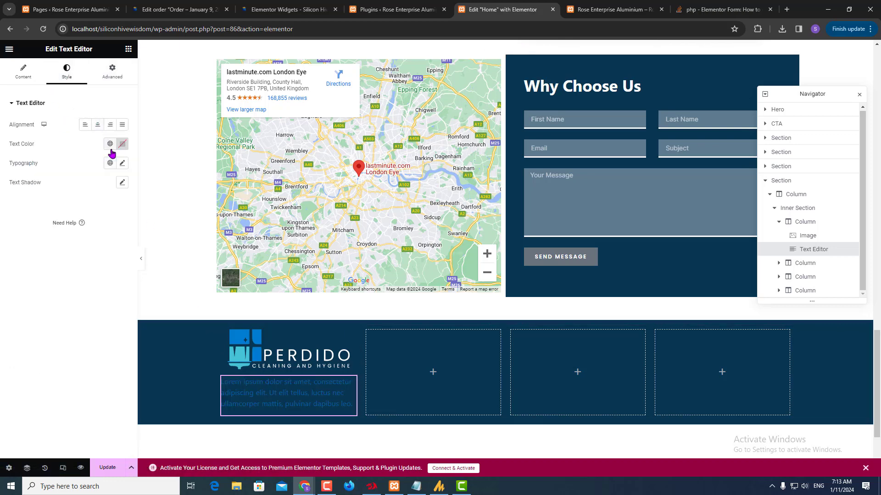
click(110, 144)
click(37, 260)
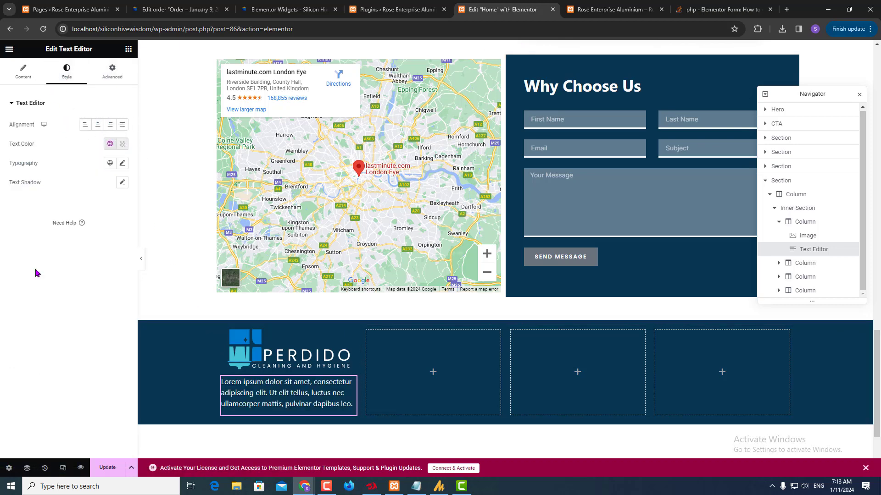
key(alt+Tab)
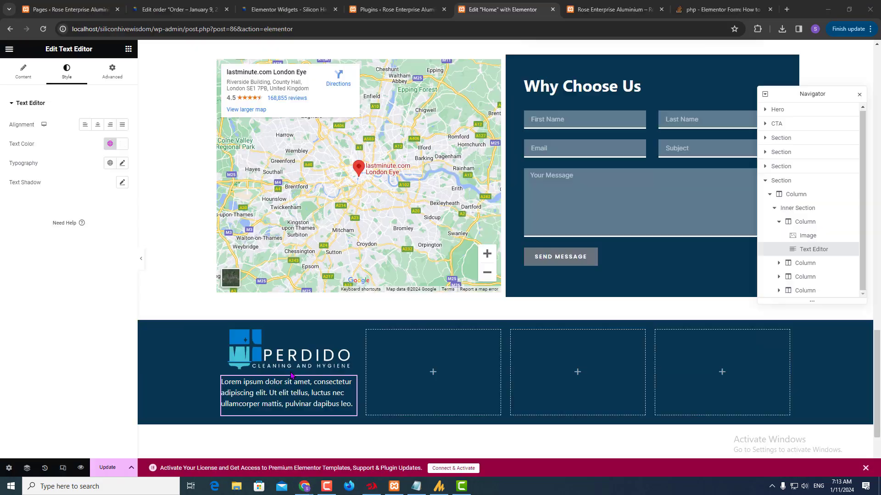
key(alt+Tab)
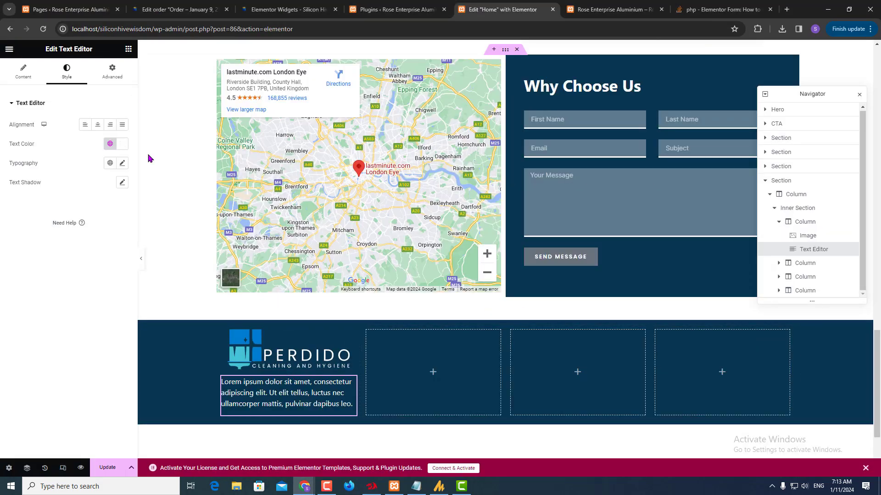
- Find the Icon List widget, add it below the first footer column's paragraph and delete its second and third items
click(127, 53)
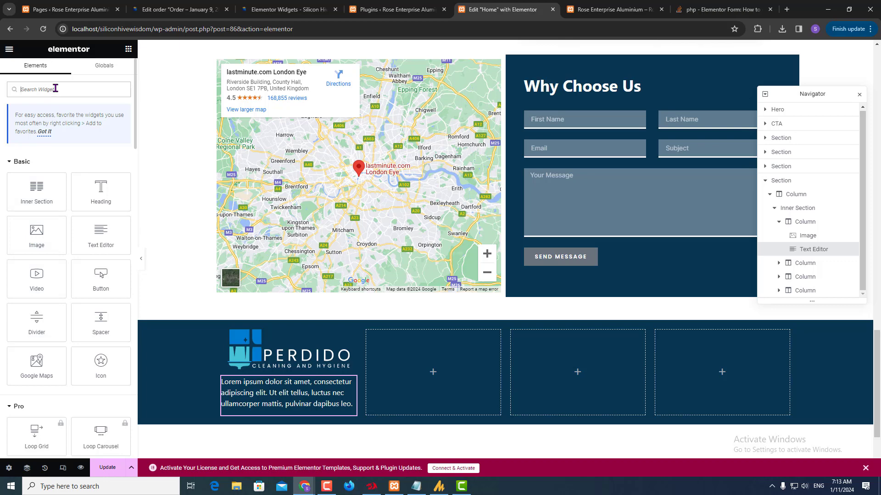
text(icon)
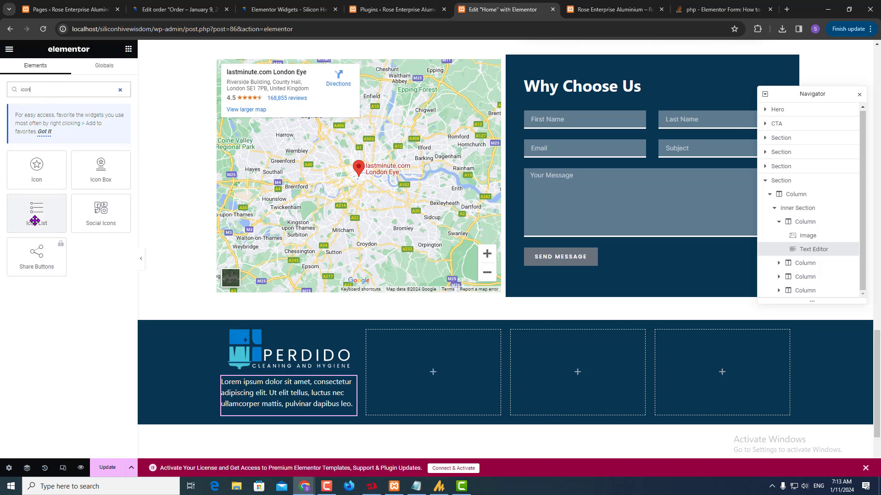
drag(36, 212, 295, 412)
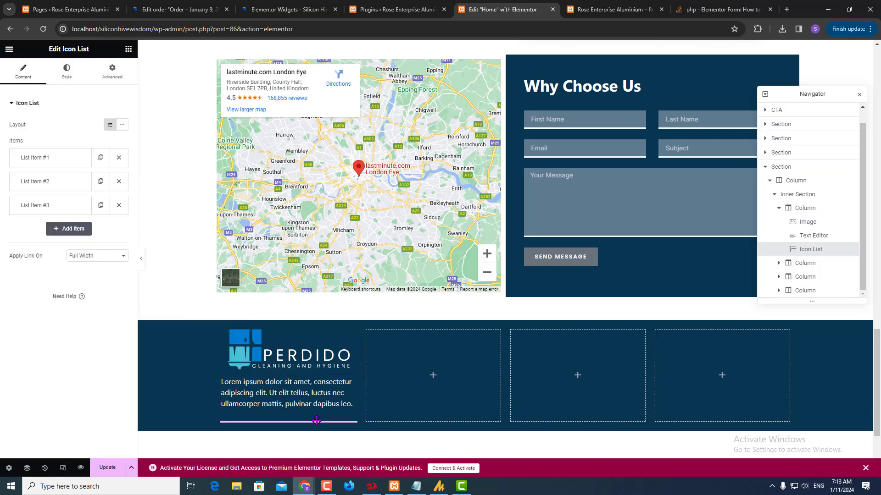
click(119, 182)
click(118, 182)
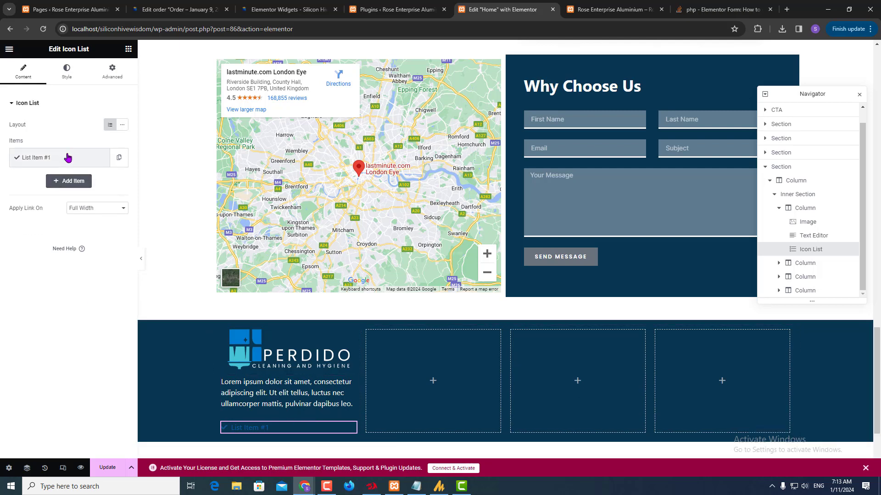
- Remove the check icon from List Item #1 and select the item's text
click(68, 158)
mouse_move(99, 241)
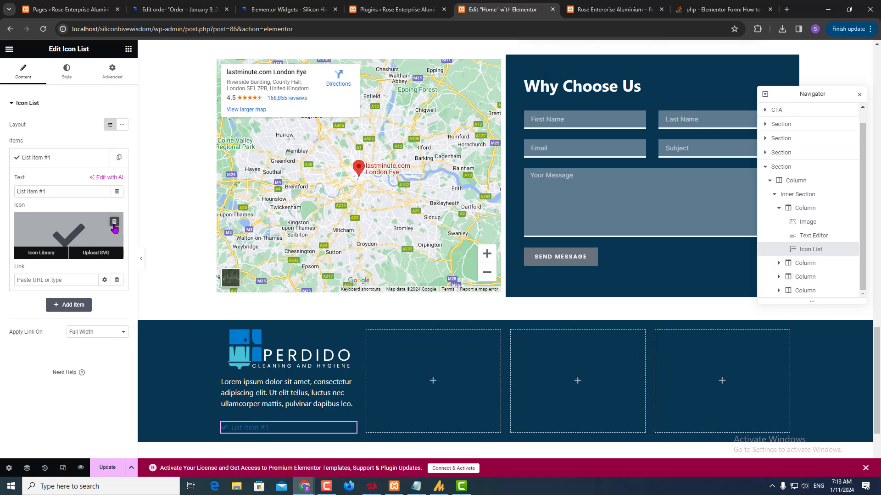
click(114, 222)
click(52, 192)
key(ctrl+a)
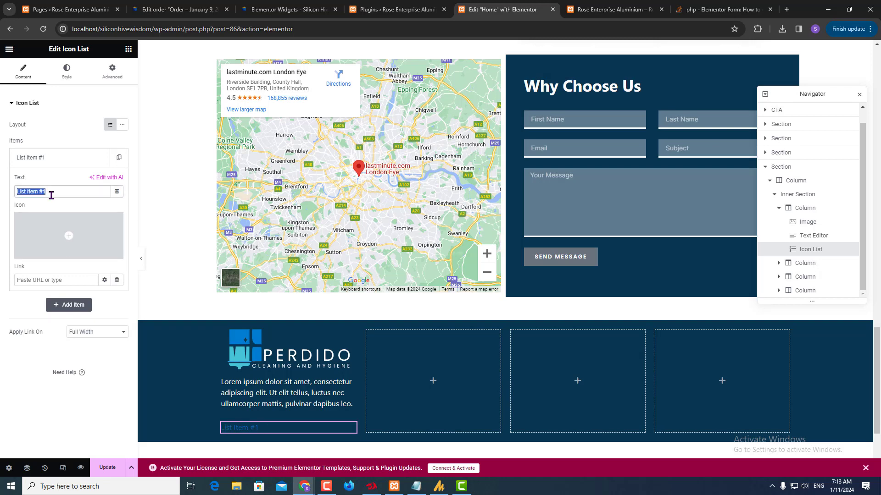
- Switch to the Figma design and copy the SVG code of the footer's social icons group
key(alt+Tab)
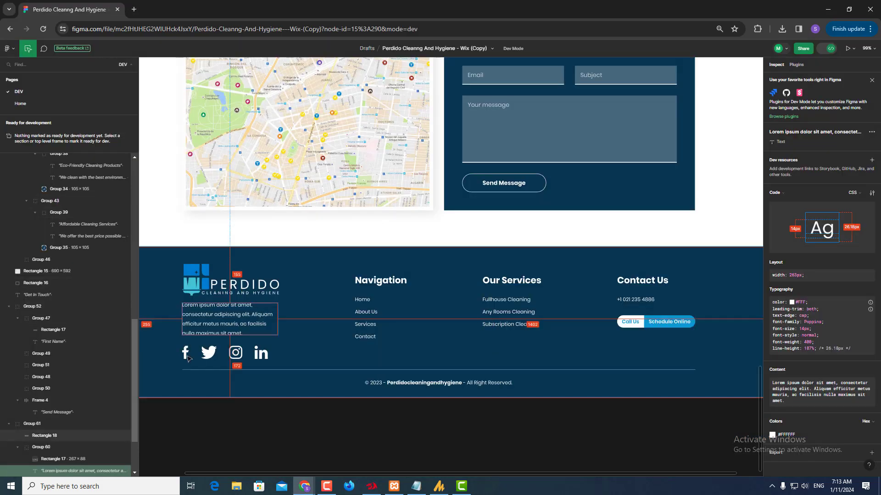
click(188, 357)
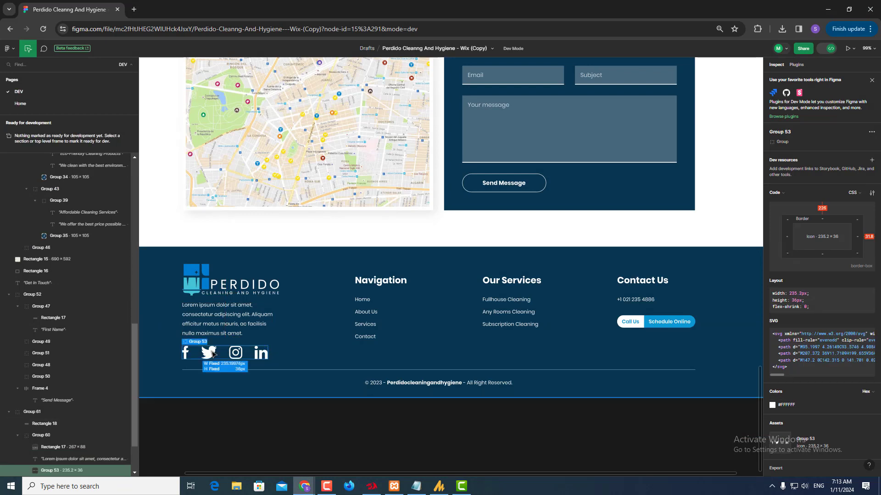
click(177, 355)
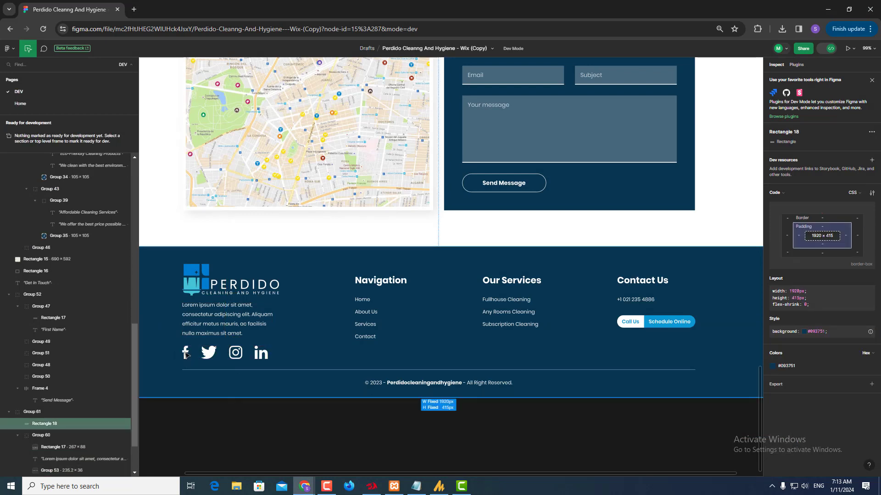
click(186, 355)
scroll(99, 421, down, 3)
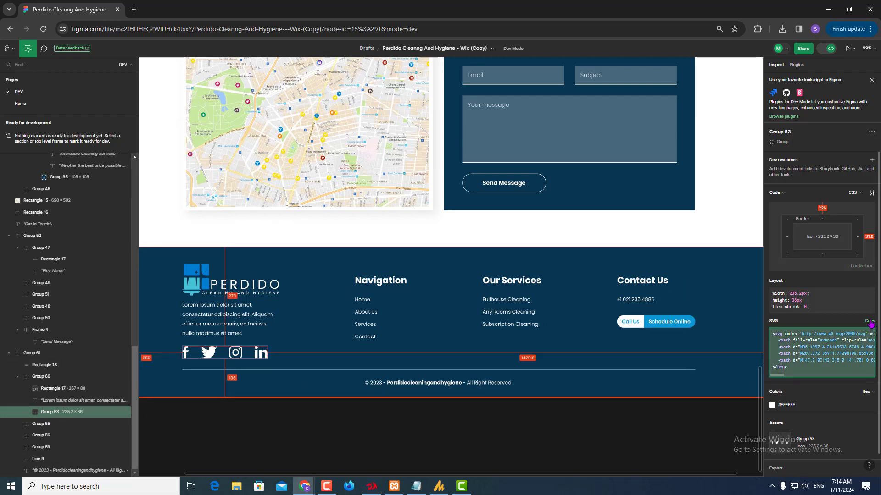
click(869, 321)
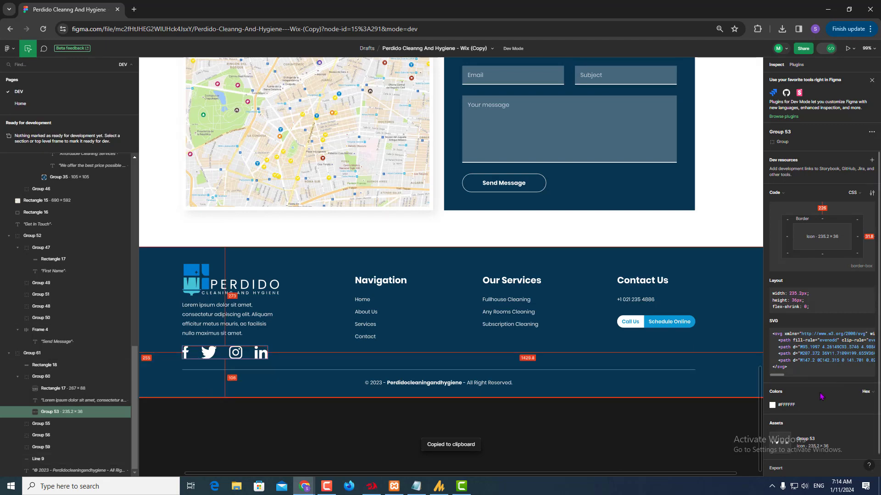
- Return to Elementor and replace the list item's text with the copied SVG code
key(alt+Tab)
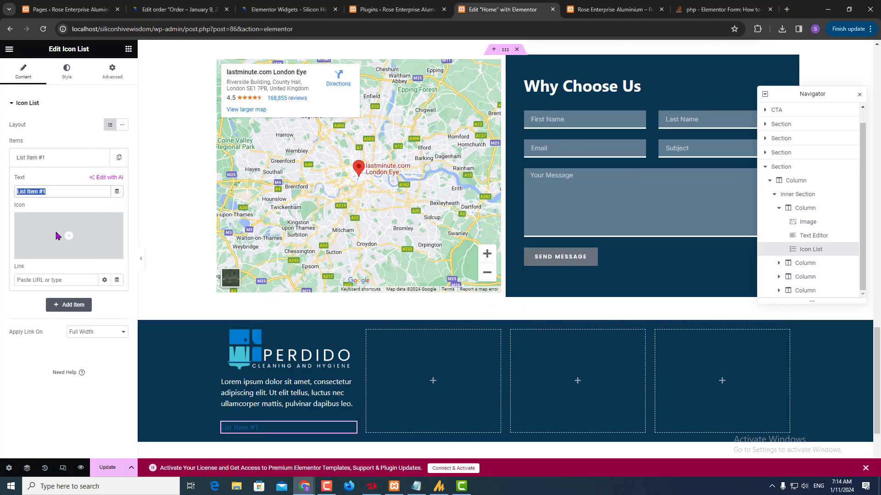
key(ctrl+v)
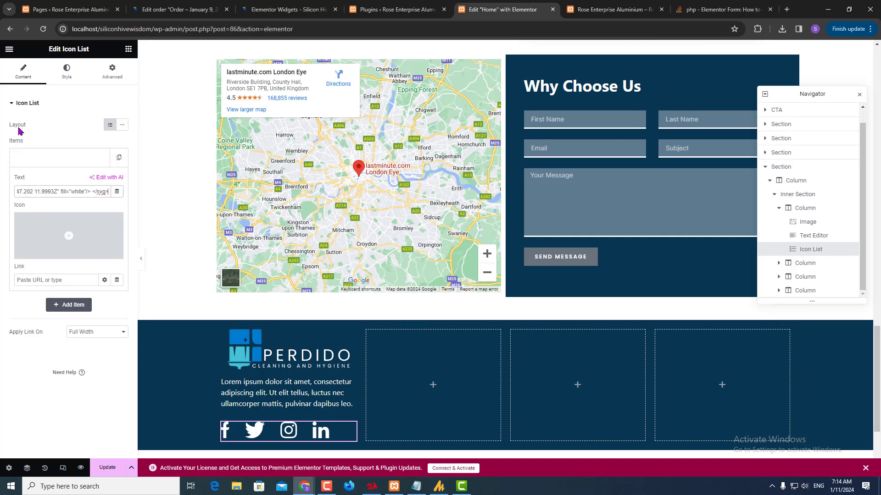
click(23, 161)
click(24, 162)
triple_click(26, 193)
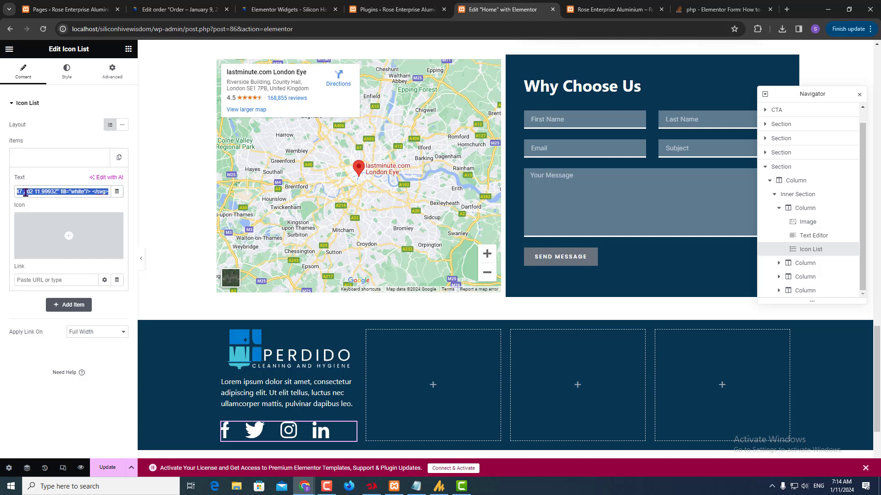
double_click(25, 193)
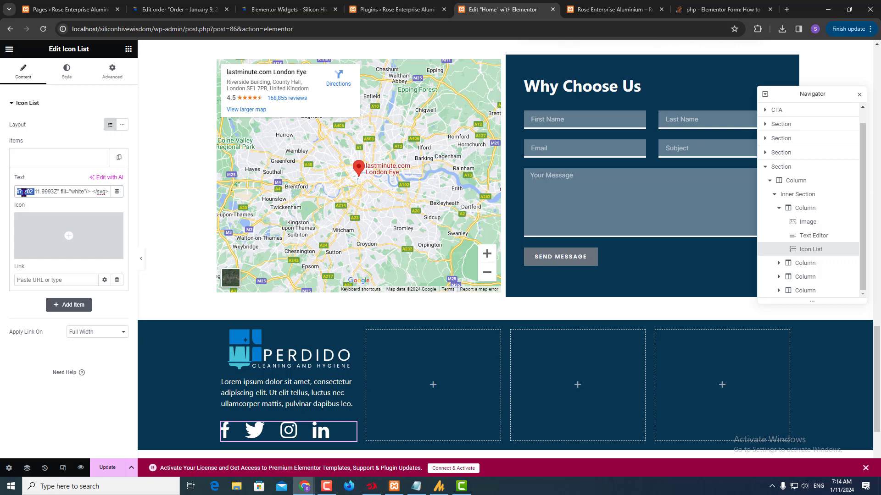
- Switch to the Figma design and copy the content of the footer's Navigation heading
key(alt+Tab)
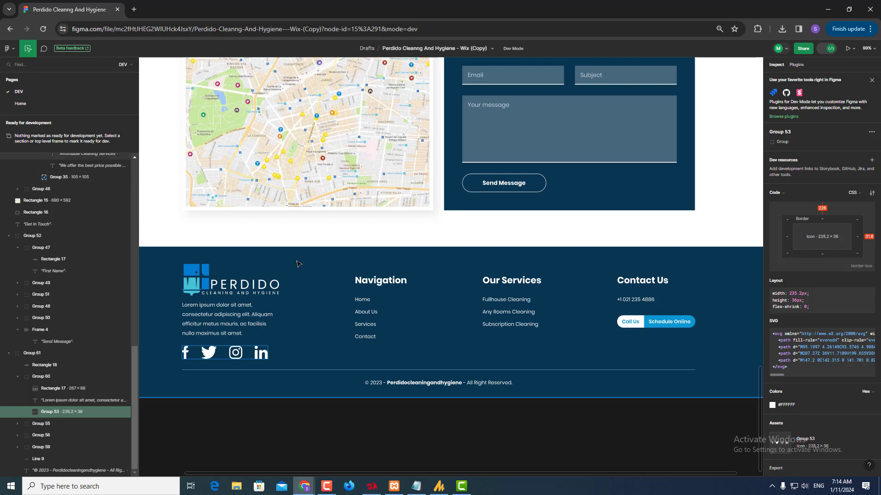
click(386, 287)
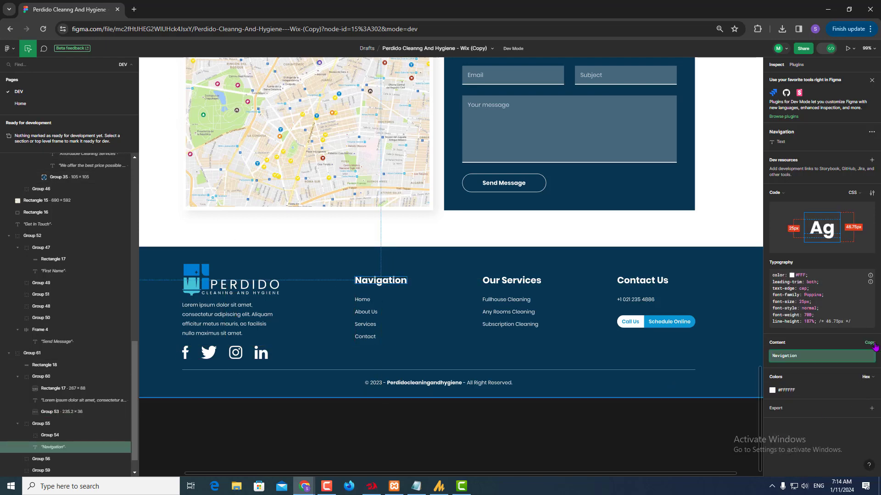
click(874, 345)
- Return to Elementor, add a Heading widget to the second footer column and set its title to "Navigation"
key(alt+Tab)
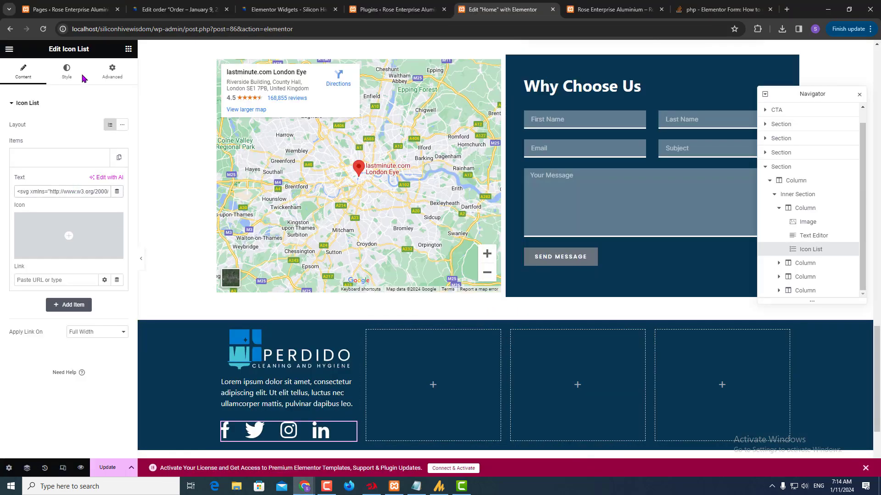
click(129, 49)
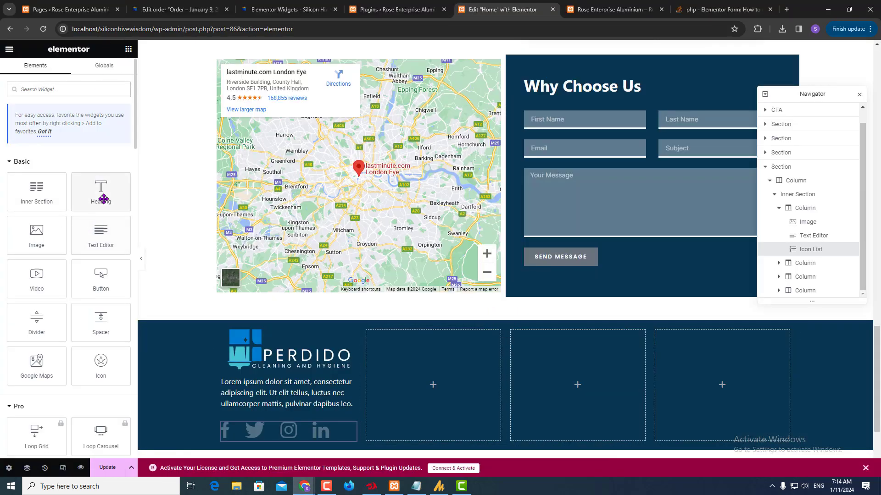
drag(101, 192, 435, 382)
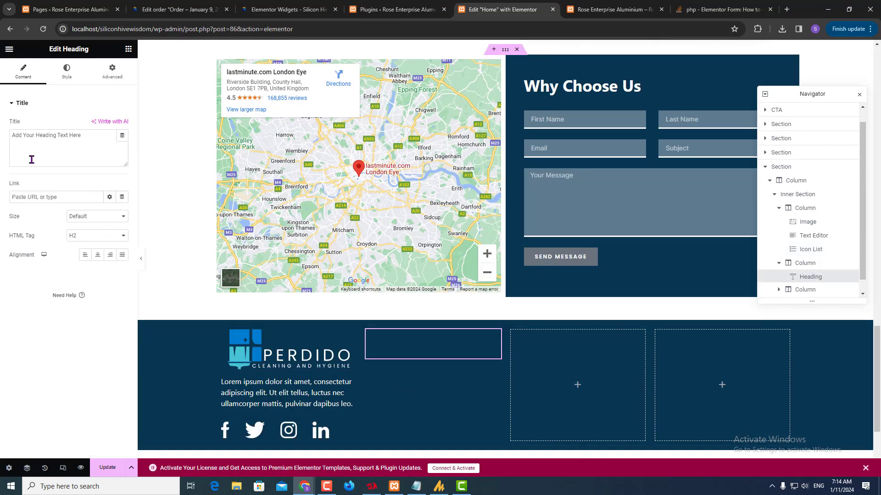
triple_click(33, 136)
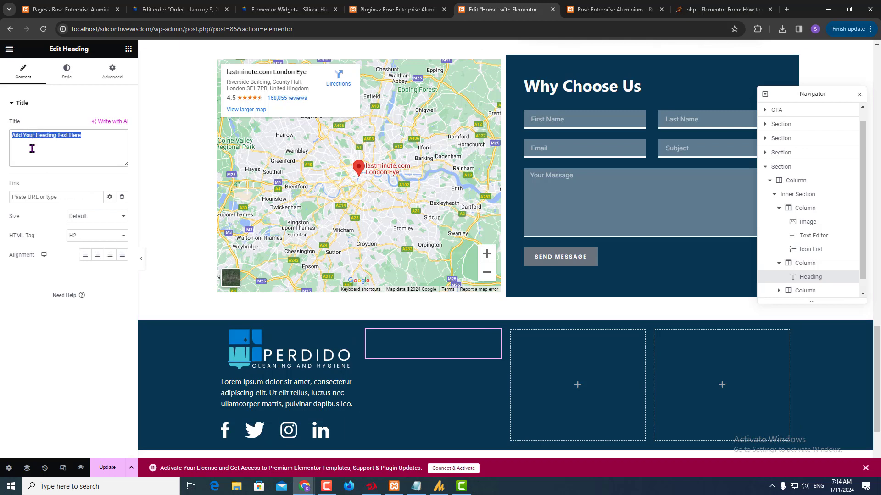
key(ctrl+v)
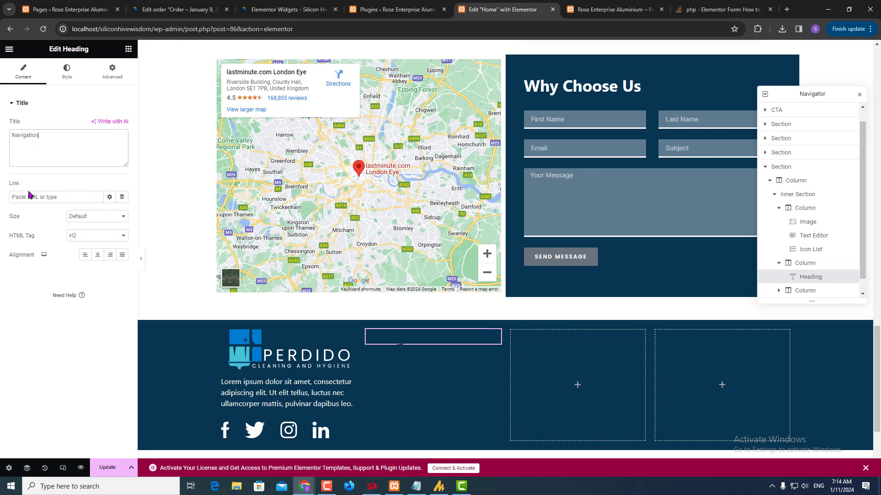
- Set the Navigation heading's text color to the global color New Item #1
click(68, 79)
click(110, 125)
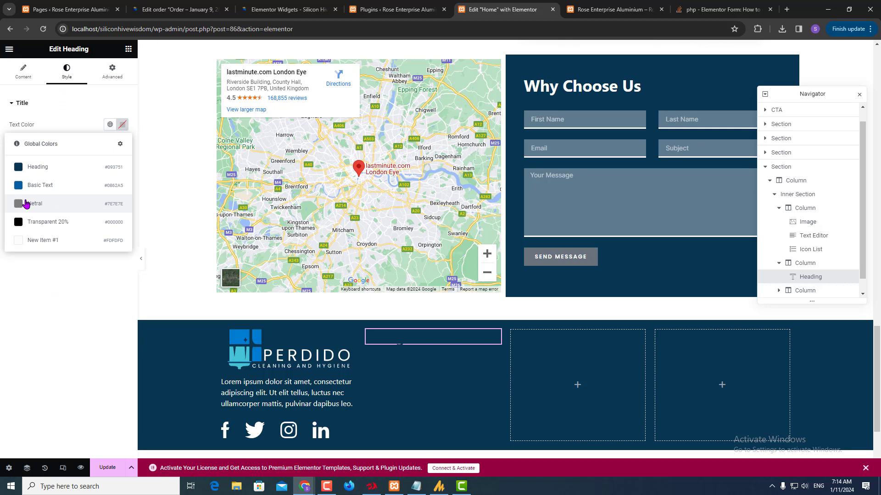
click(32, 240)
- Check the Navigation heading's typography in Figma and set the Elementor heading to 25 px size and 700 (Bold) weight
key(alt+Tab)
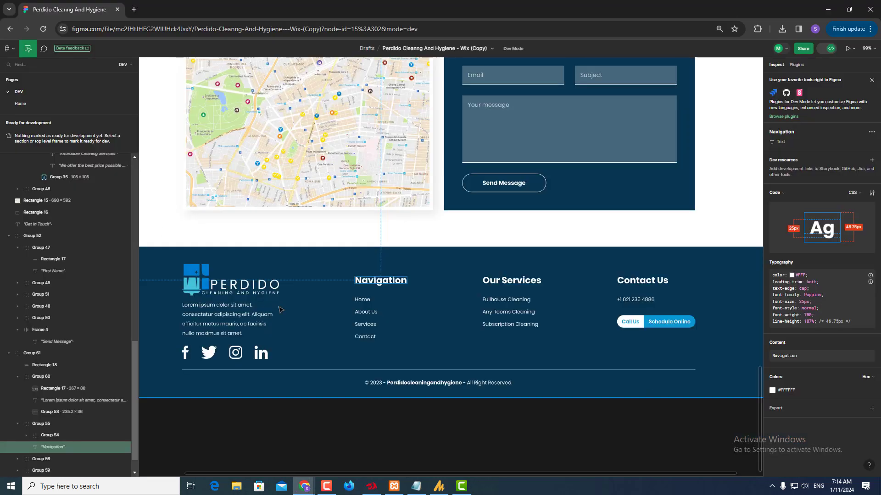
key(alt+Tab)
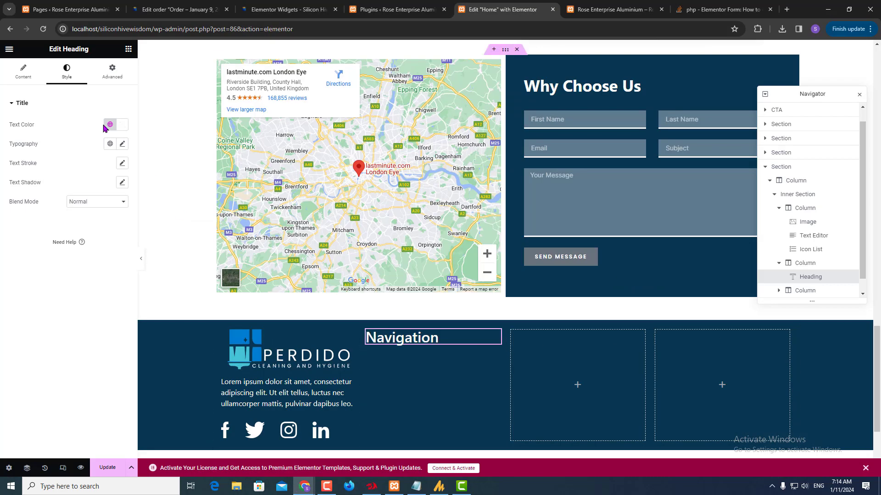
click(122, 144)
click(106, 218)
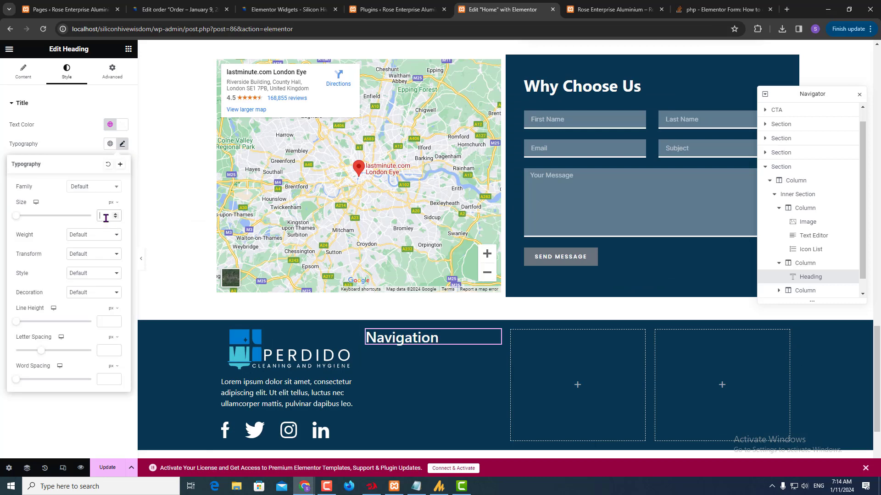
text(25)
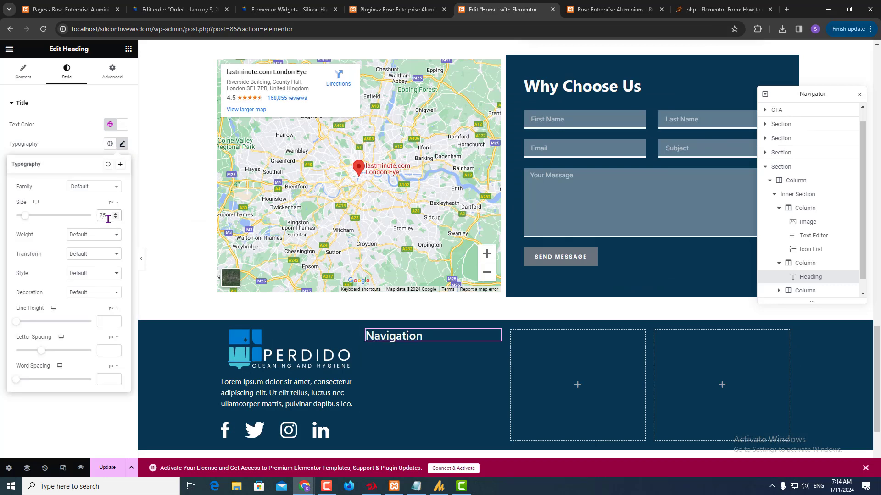
click(116, 236)
click(86, 297)
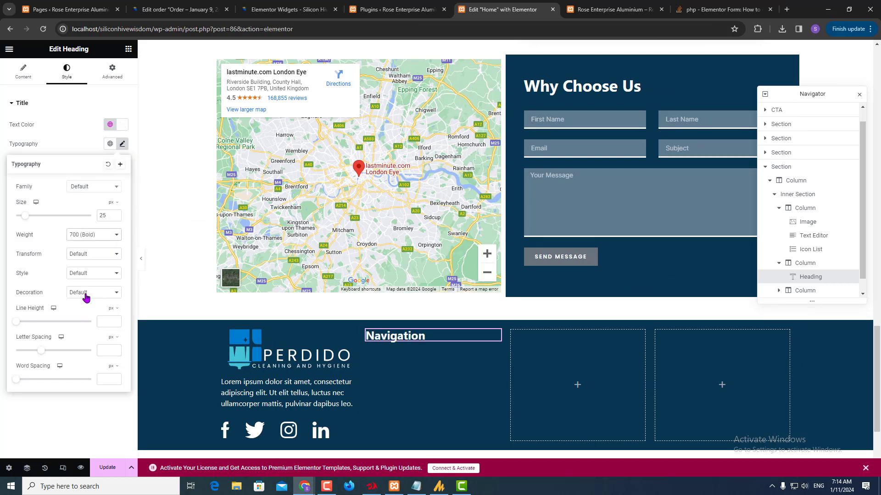
- Check the footer's navigation links in Figma, then return to Elementor and add an Icon List widget below the Navigation heading
key(alt+Tab)
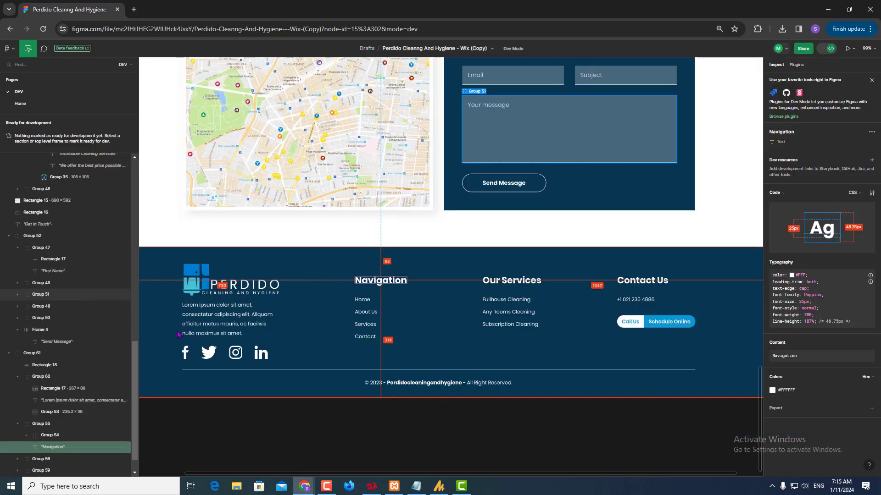
key(alt+Tab)
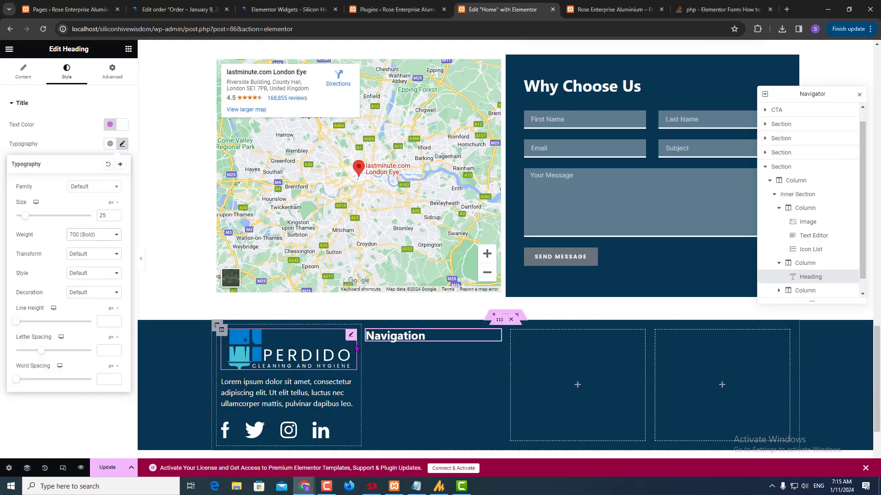
click(129, 49)
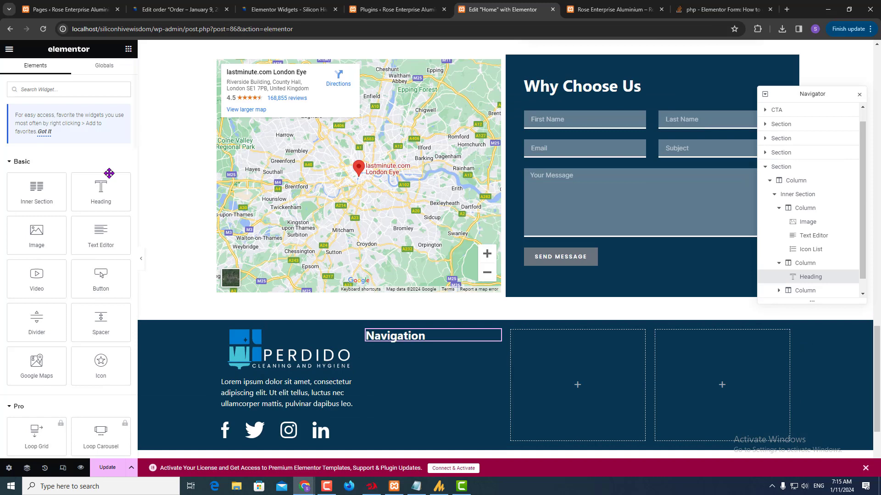
click(55, 90)
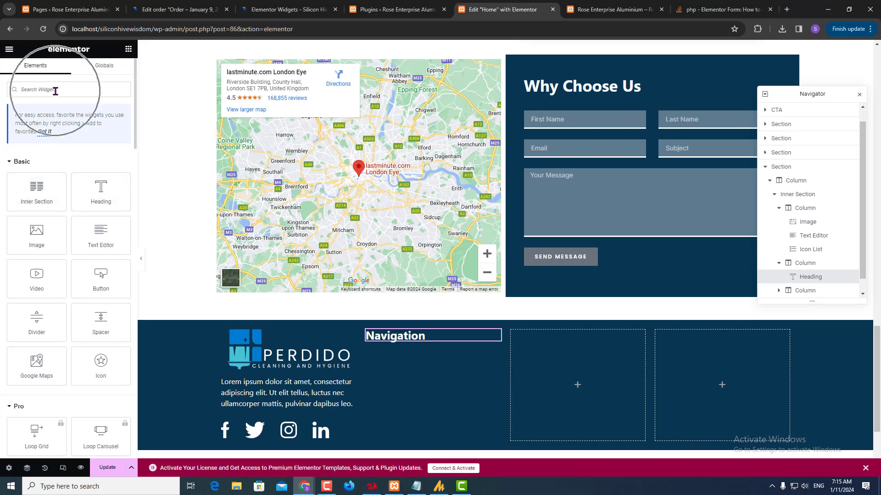
text(icon)
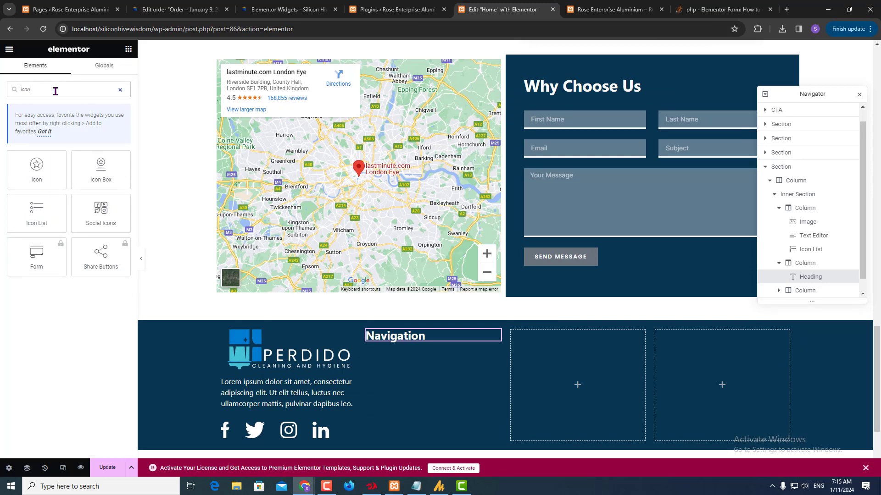
drag(37, 211, 404, 338)
- Remove the icon from the first item of the Navigation list and delete the other two default items
click(33, 158)
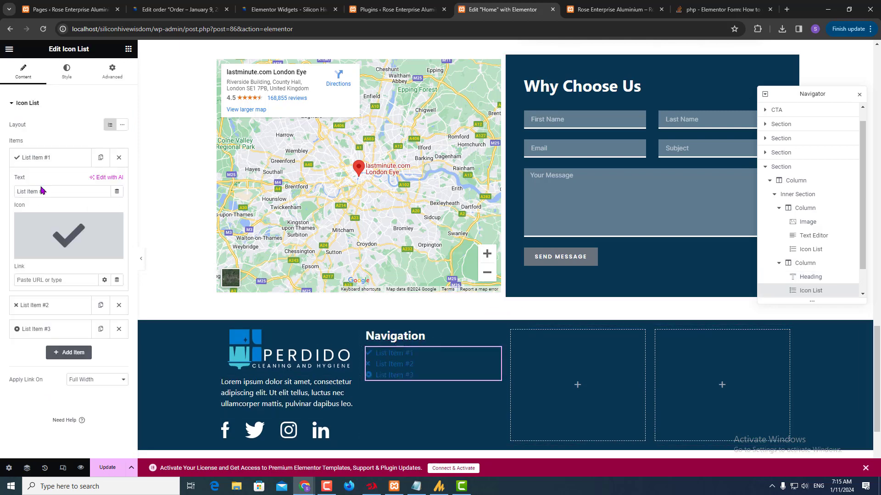
click(111, 224)
click(69, 158)
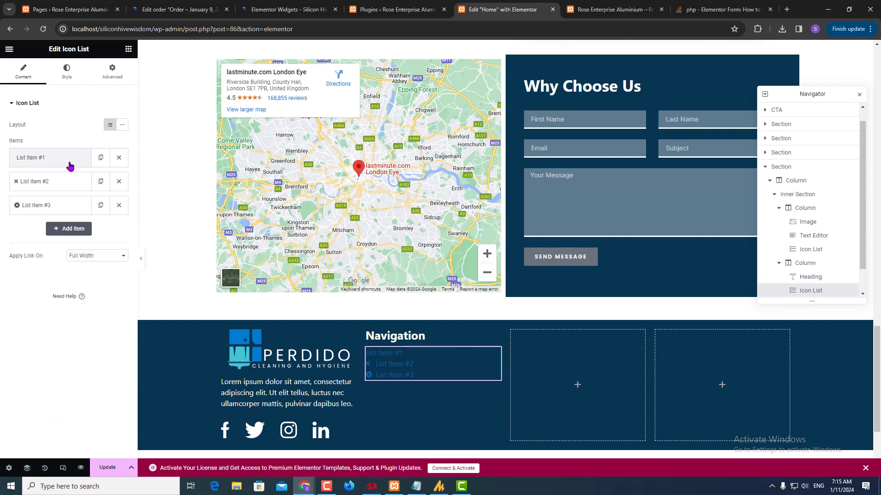
click(118, 183)
- Set the remaining Navigation list item's text to "Home" and duplicate it to make four items
click(45, 160)
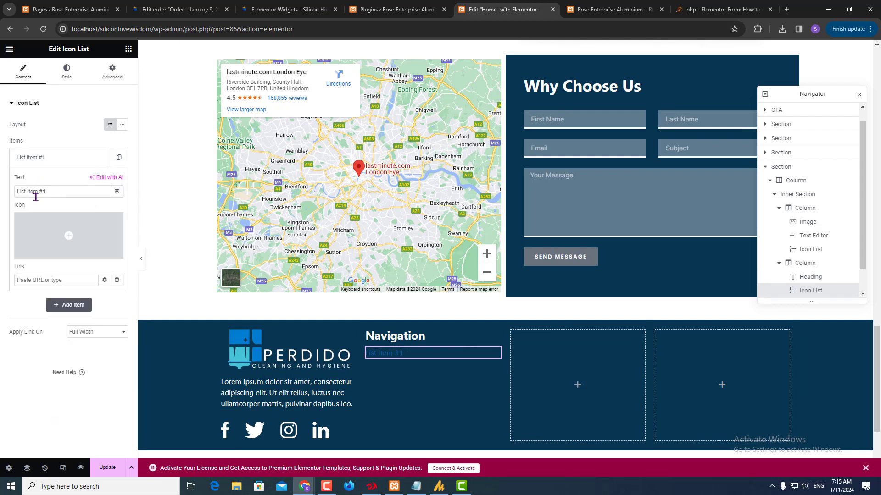
triple_click(35, 192)
text(HBo)
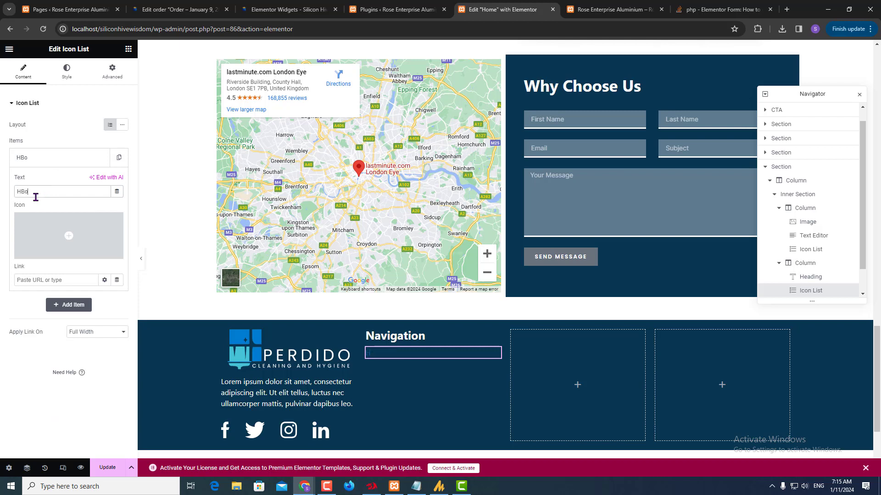
text(HOm)
click(69, 160)
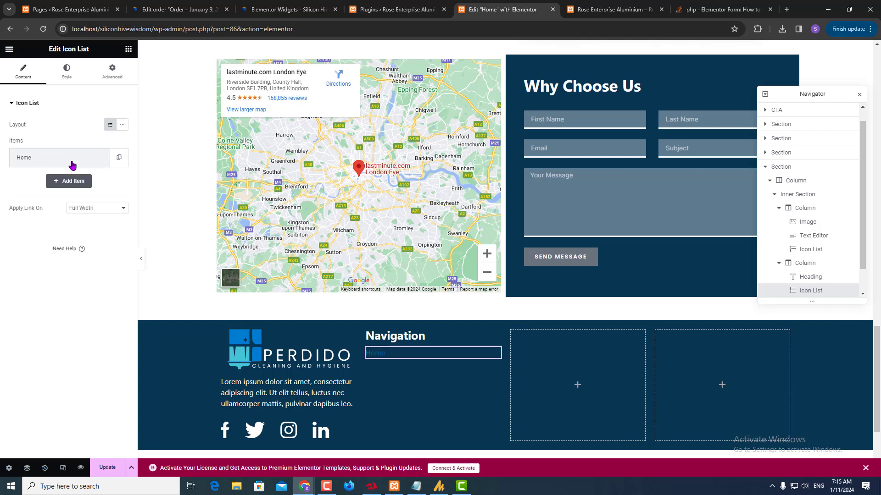
click(101, 158)
click(100, 182)
click(100, 181)
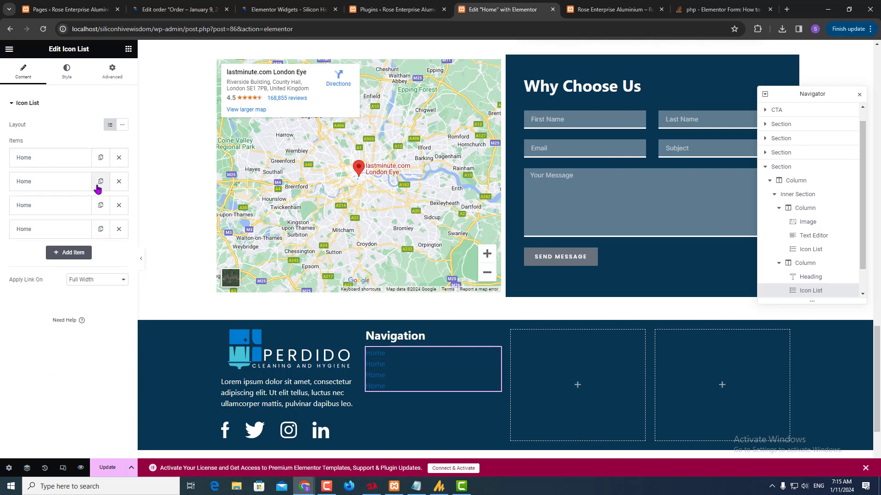
- Rename the second Navigation list item "About Us" and the third one "Services"
click(44, 186)
click(40, 216)
key(ctrl+a)
text(A)
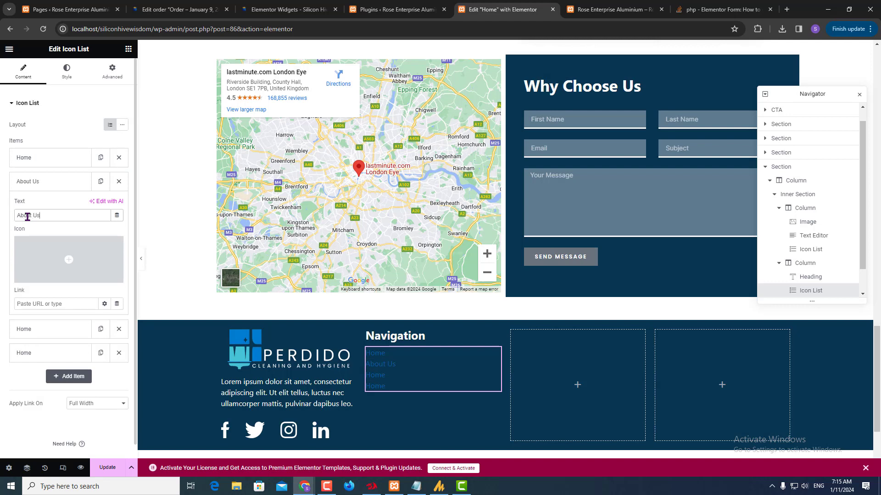
click(40, 181)
click(37, 205)
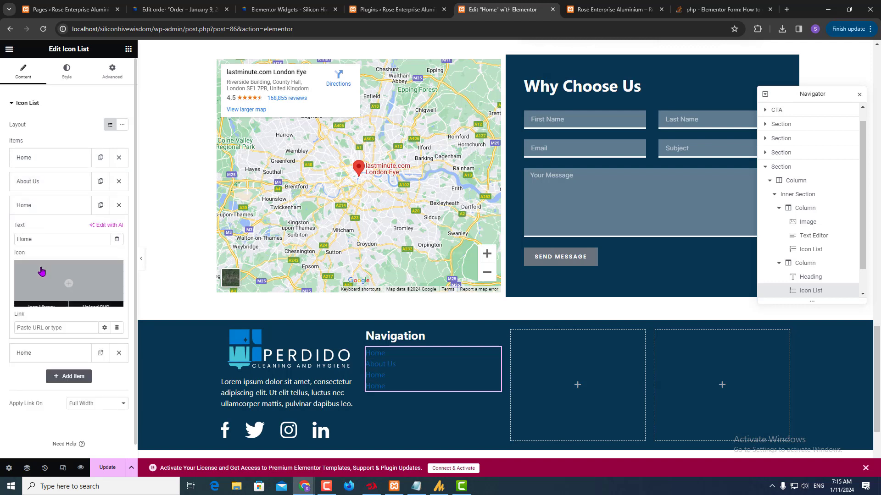
click(44, 239)
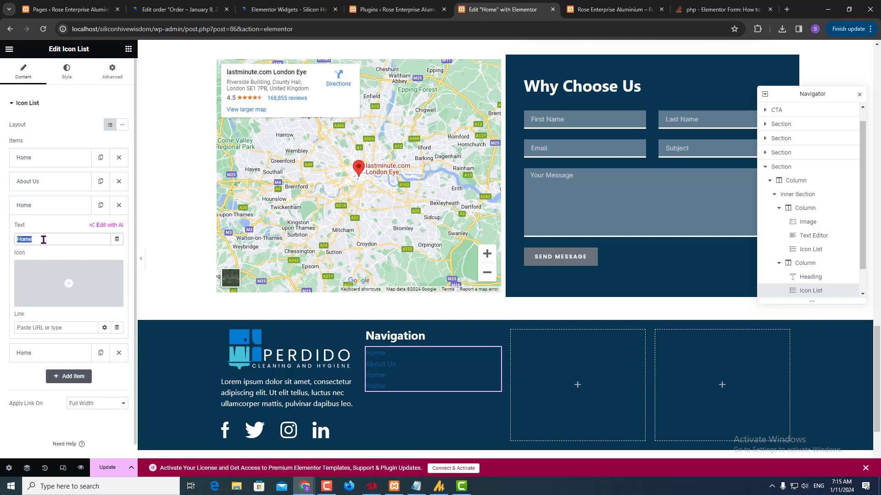
text(Services)
click(64, 204)
- Rename the fourth Navigation list item "Contact Us" and compare the list with the Figma footer
click(55, 230)
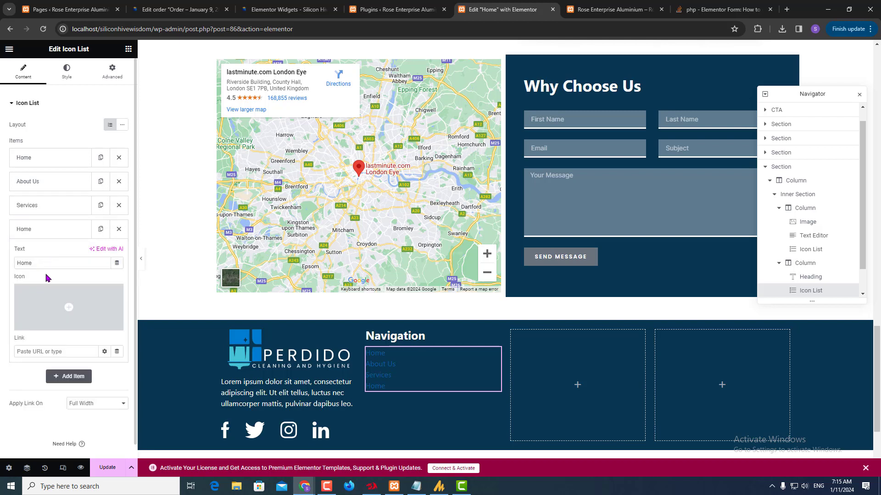
text(Co)
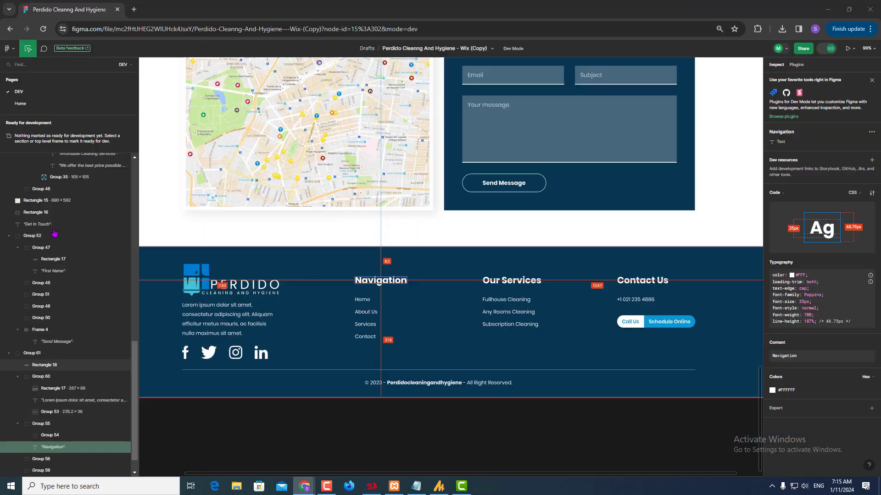
key(alt+Tab)
key(alt+Tab)
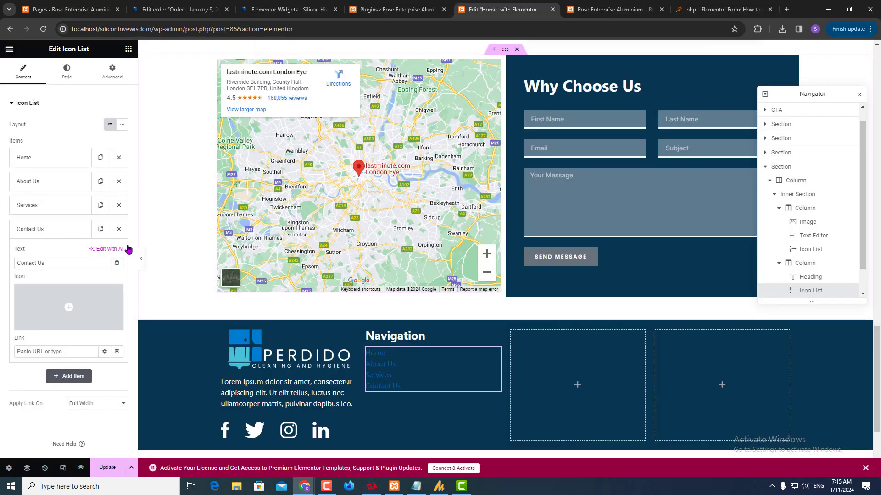
- Set the Navigation list's text to the white global color and the space between its items to 11 px
click(78, 69)
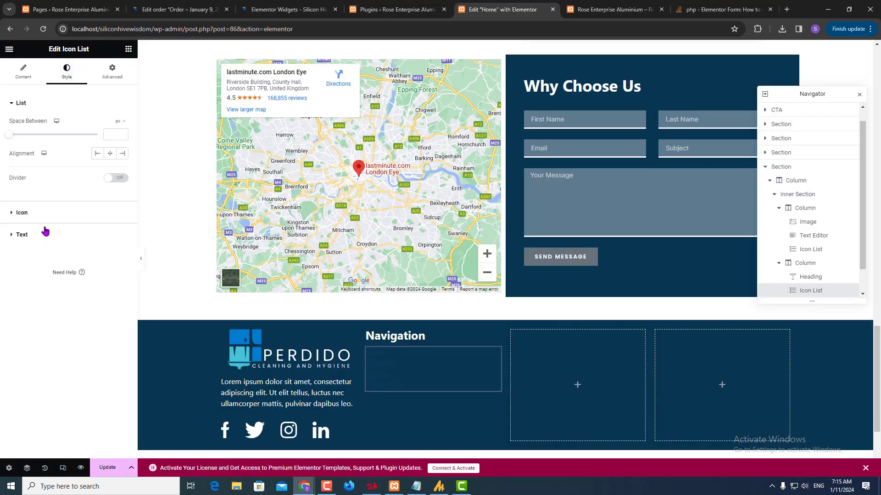
click(36, 243)
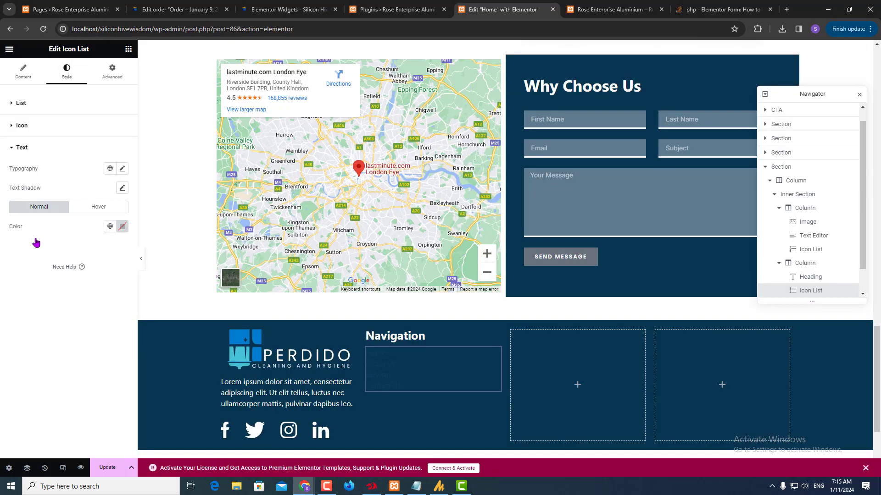
click(110, 226)
click(43, 342)
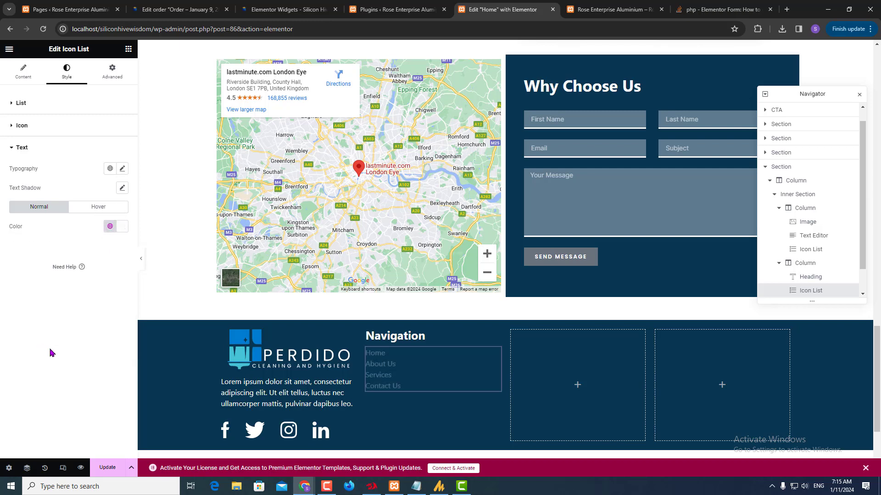
click(21, 103)
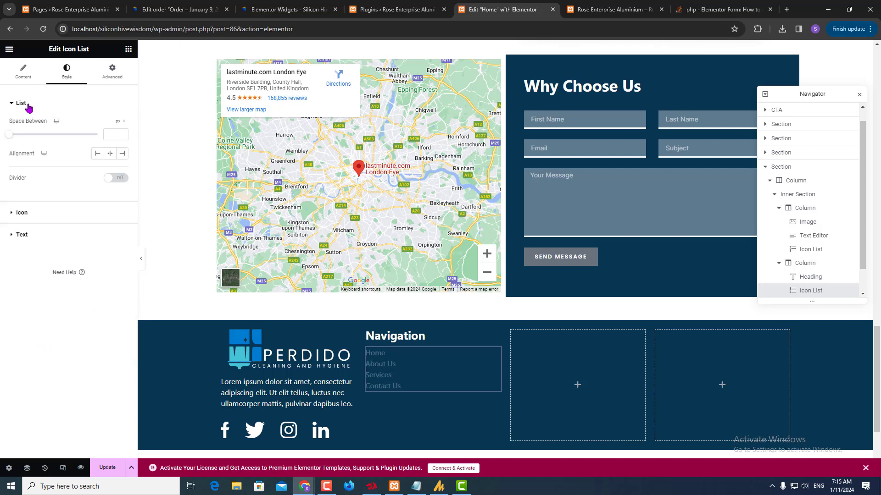
drag(8, 139, 29, 140)
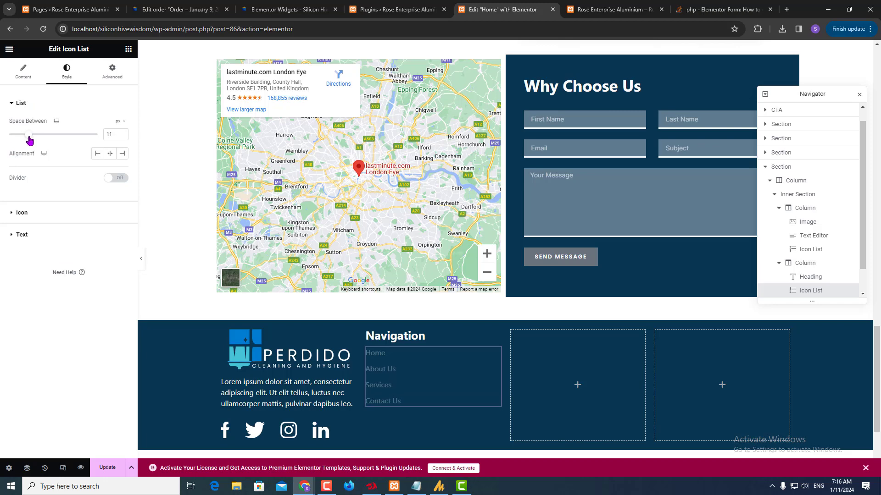
- Check the next footer heading in Figma, copy the Navigation heading into the third Elementor column and title it "Our Services"
key(alt+Tab)
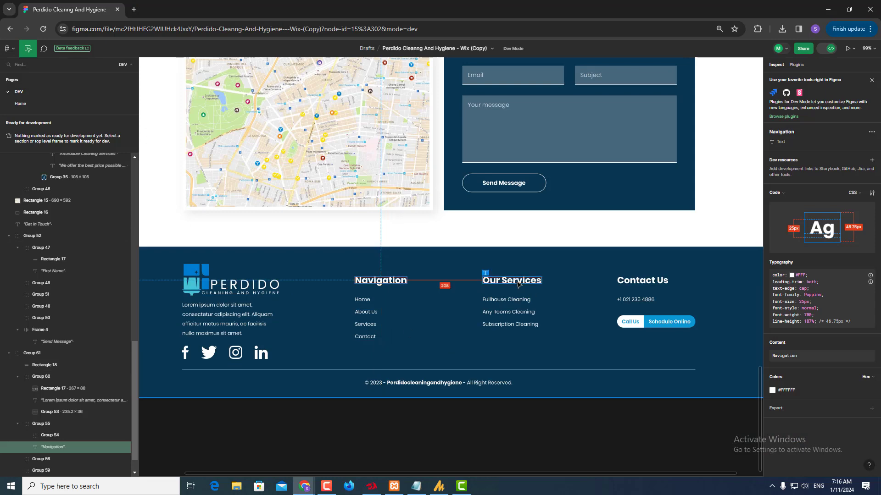
key(alt+Tab)
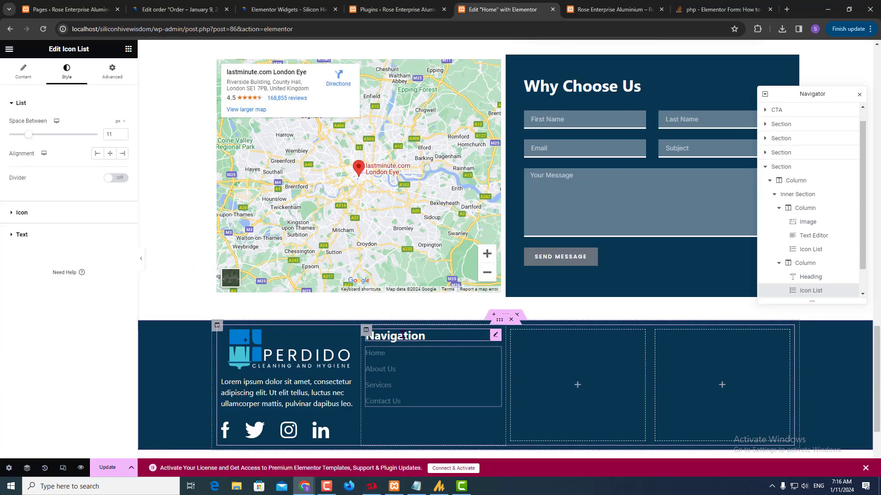
right_click(403, 335)
click(427, 327)
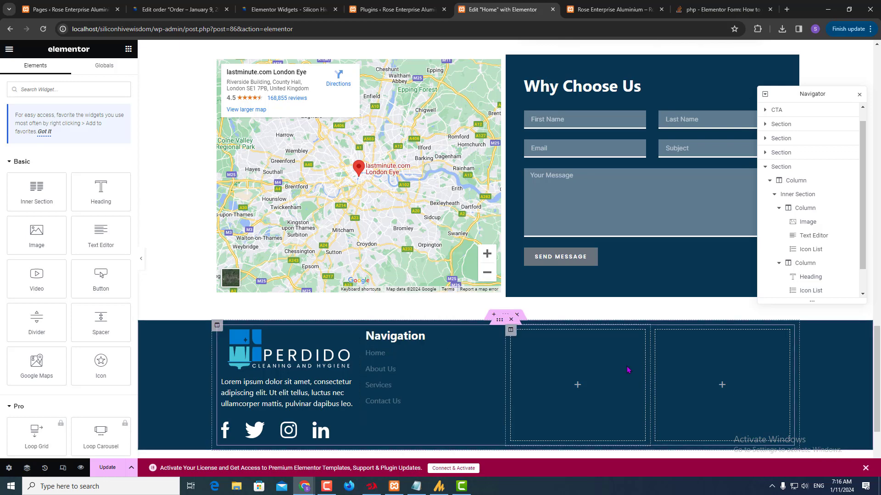
right_click(633, 381)
click(647, 378)
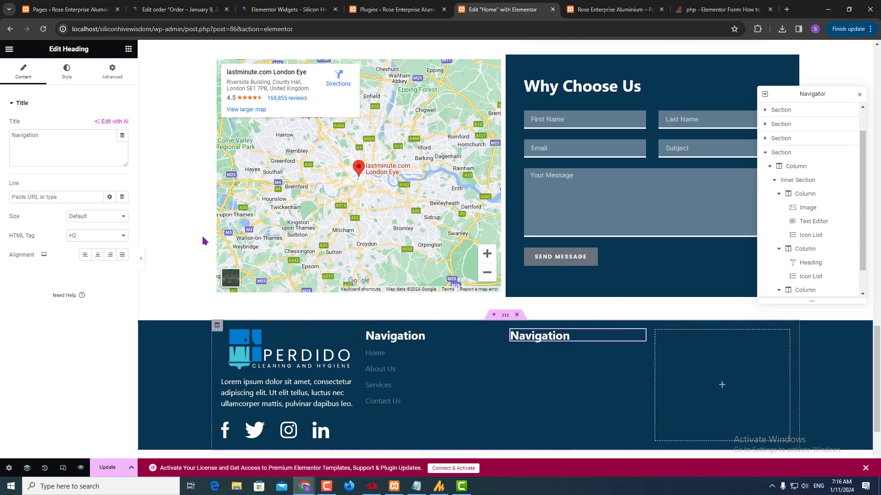
double_click(36, 135)
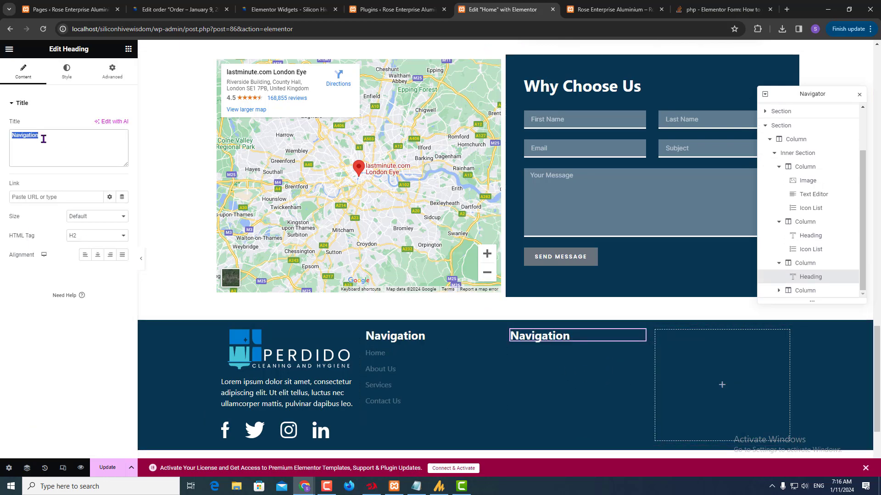
text(Our Services)
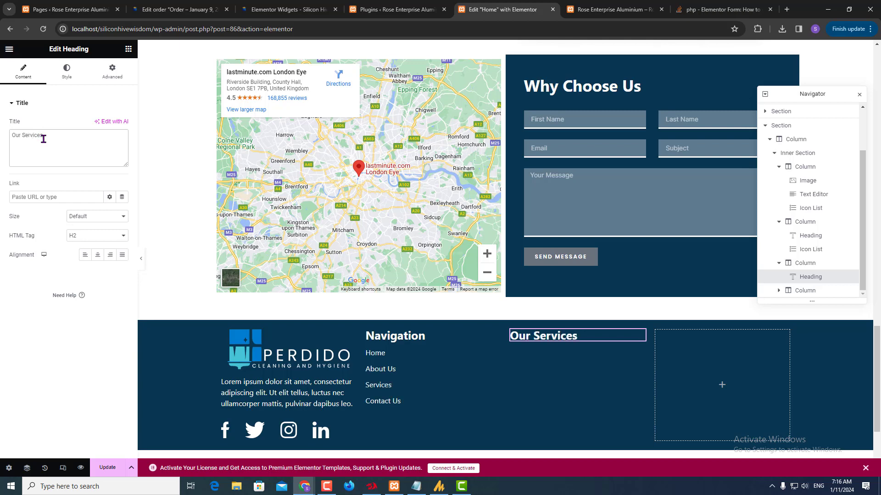
- Copy the Navigation icon list and paste it below the Our Services heading
right_click(400, 377)
click(426, 330)
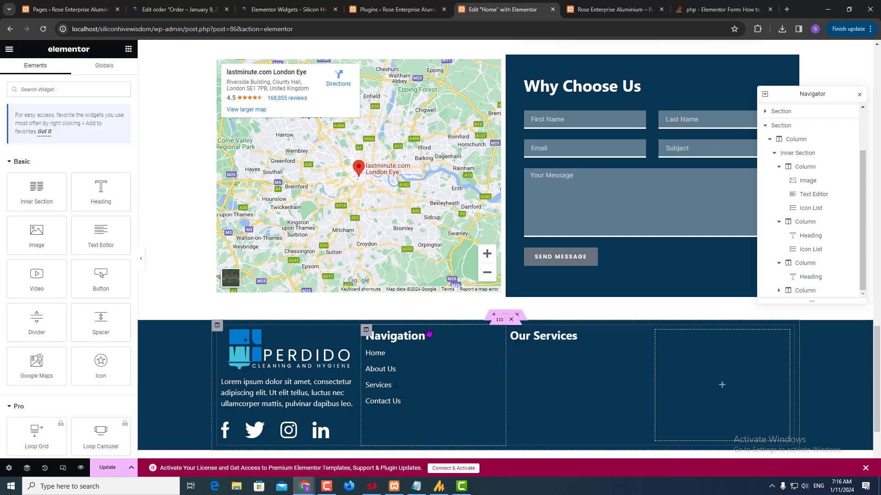
right_click(549, 340)
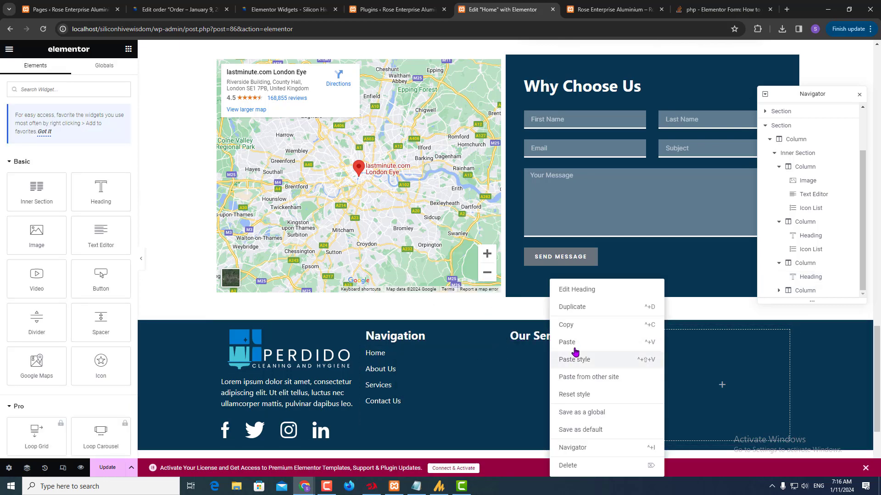
click(588, 372)
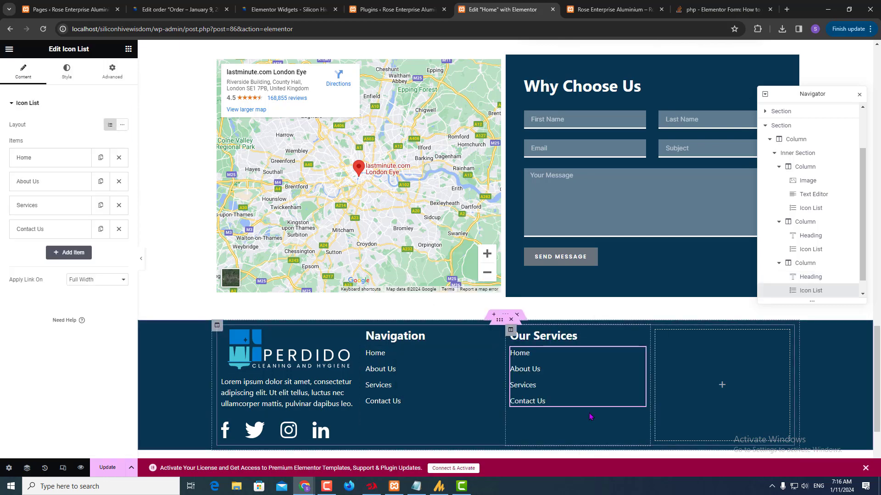
- Copy the "Fullhouse Cleaning" text from Figma and paste it as the first item of the Our Services list in Elementor
click(48, 157)
double_click(53, 193)
key(alt+Tab)
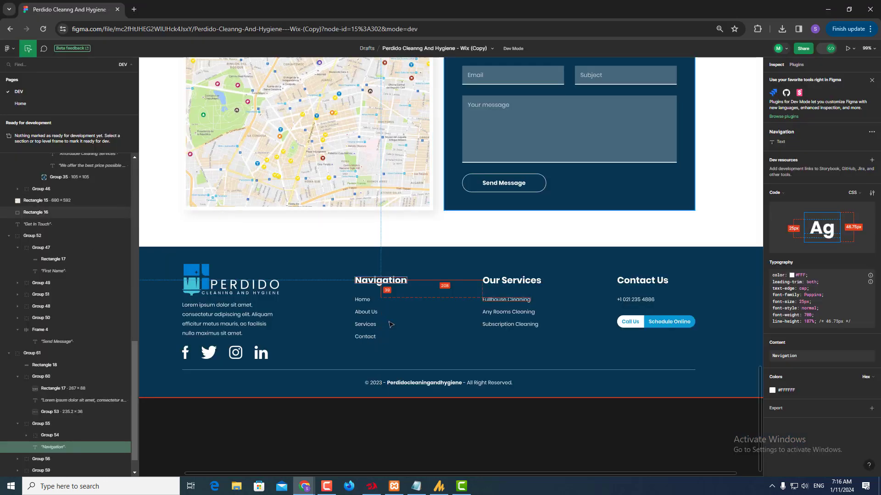
click(506, 299)
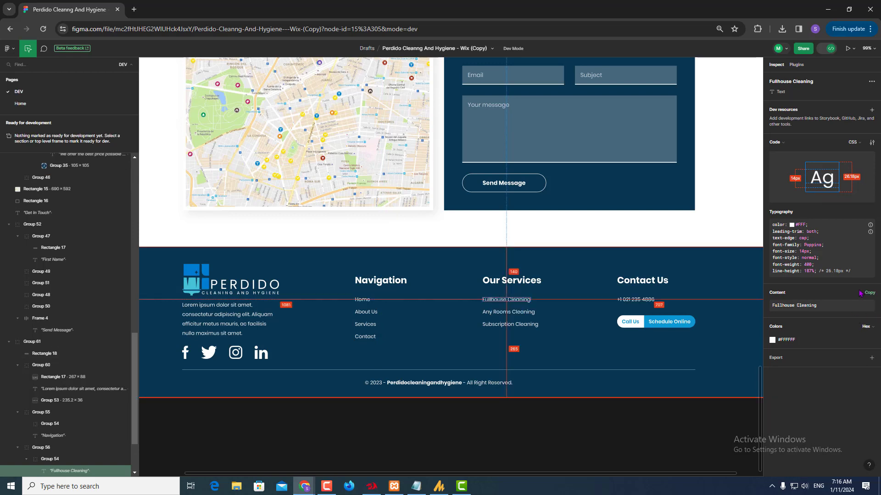
click(872, 302)
key(alt+Tab)
key(ctrl+v)
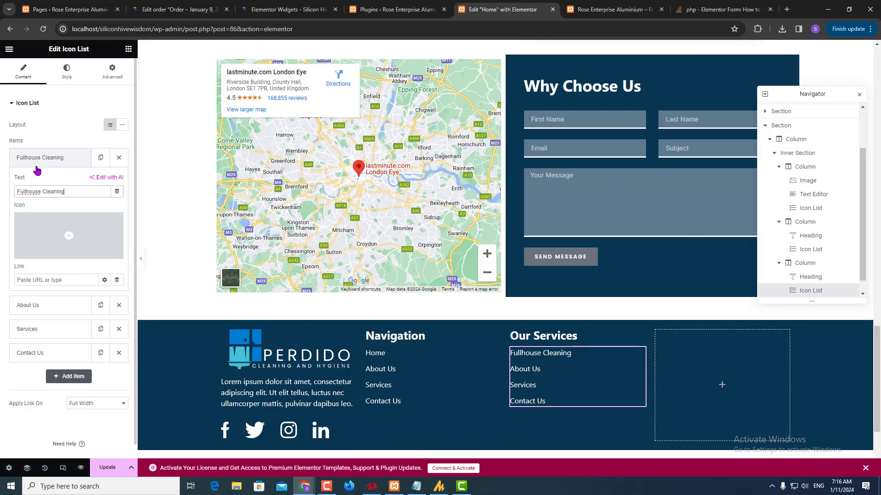
- Copy the "Any Rooms Cleaning" text from Figma and paste it as the second item of the Our Services list in Elementor
click(39, 159)
click(35, 187)
key(alt+Tab)
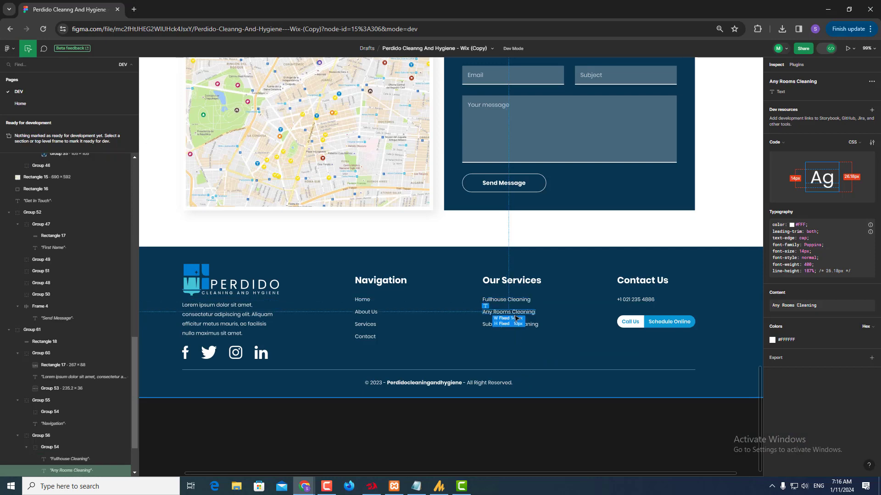
click(515, 314)
click(870, 294)
key(alt+Tab)
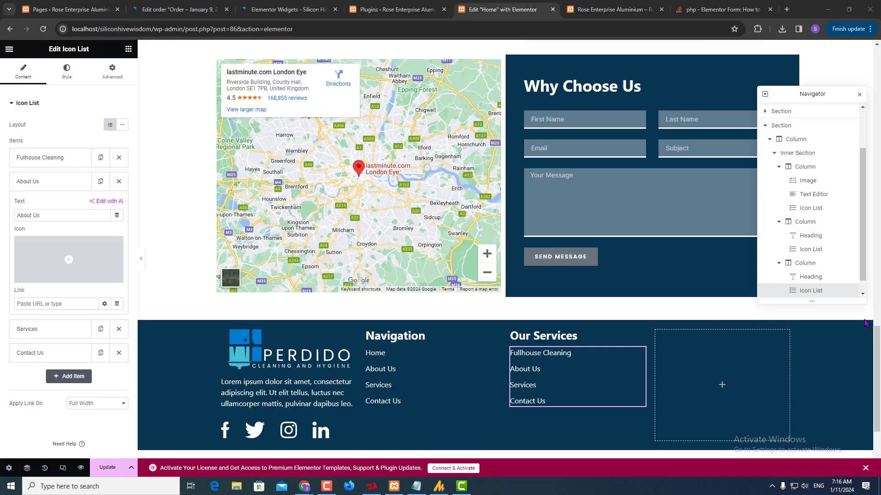
triple_click(53, 219)
key(ctrl+v)
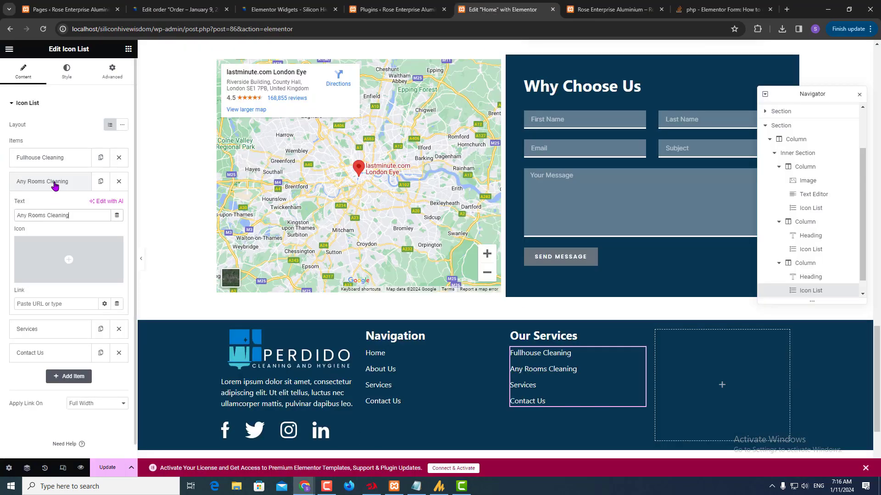
click(53, 183)
- Replace the third Our Services item with the "Subscription Cleaning" text copied from Figma and delete the Contact Us item
click(45, 205)
key(alt+Tab)
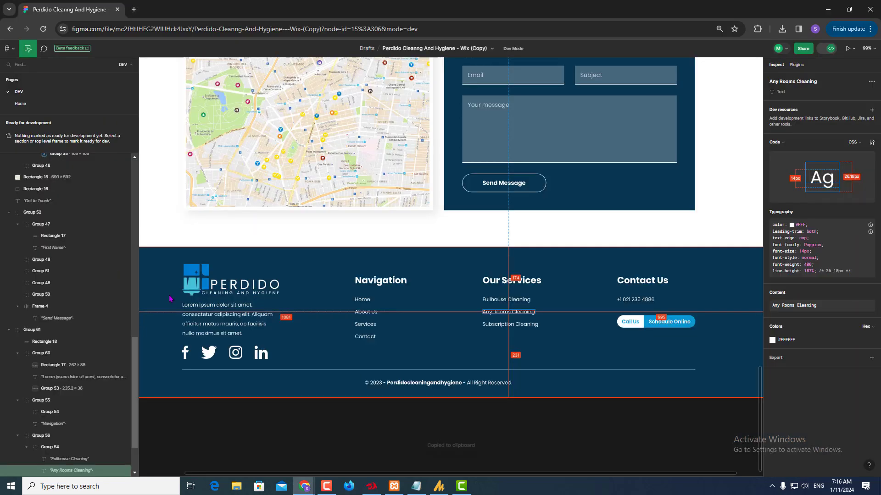
click(528, 326)
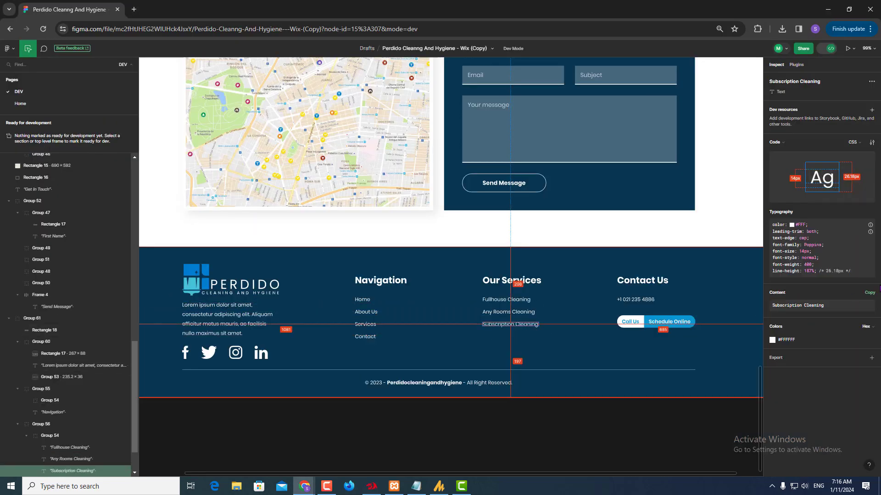
click(869, 293)
key(alt+Tab)
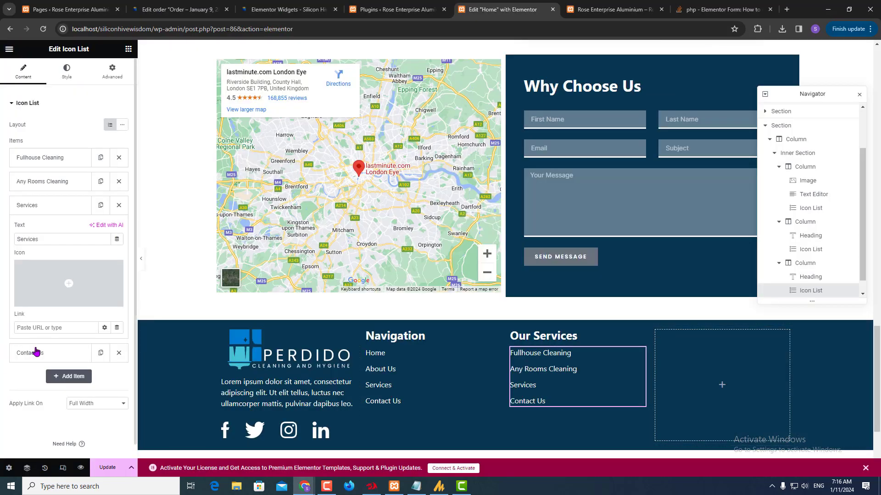
click(50, 237)
double_click(50, 237)
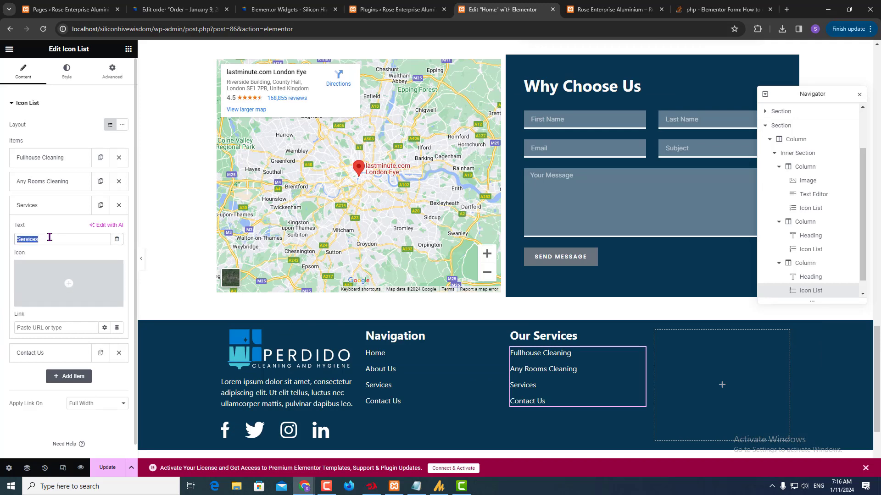
key(ctrl+v)
click(69, 208)
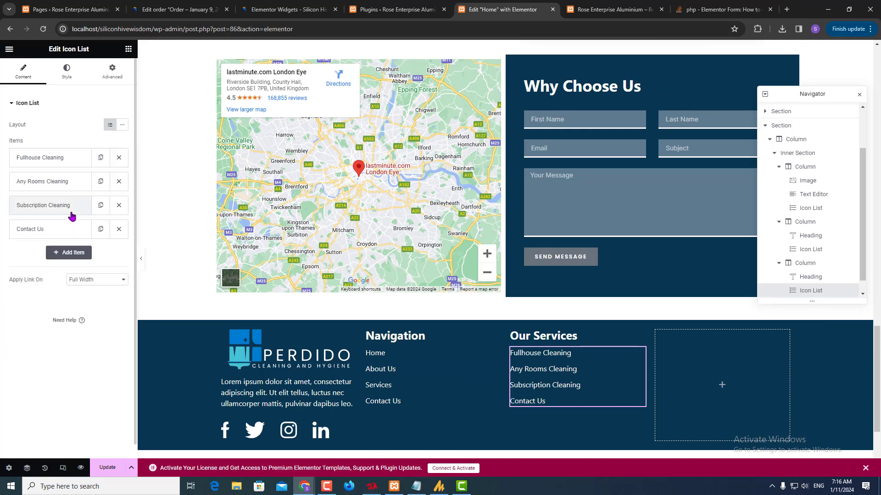
click(118, 229)
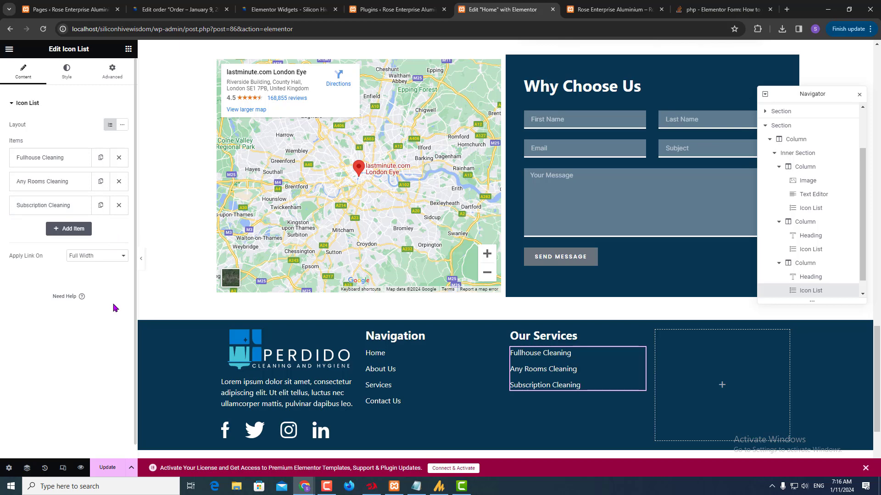
- Check the next footer heading in Figma, copy the Our Services heading into the fourth Elementor column and title it "Contact Us"
key(alt+Tab)
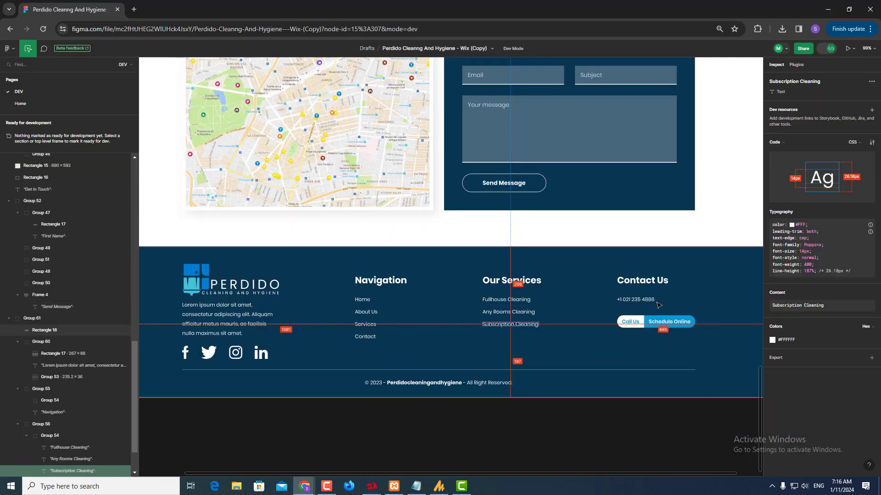
key(alt+Tab)
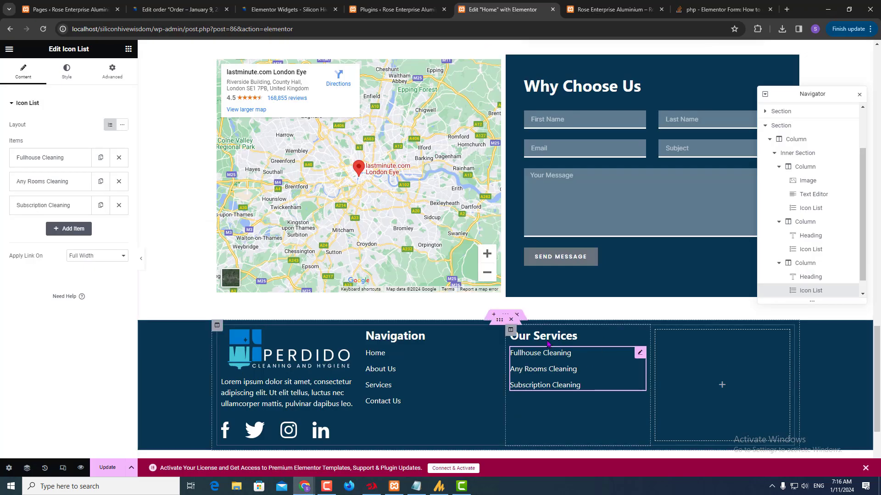
right_click(574, 349)
click(569, 342)
right_click(735, 368)
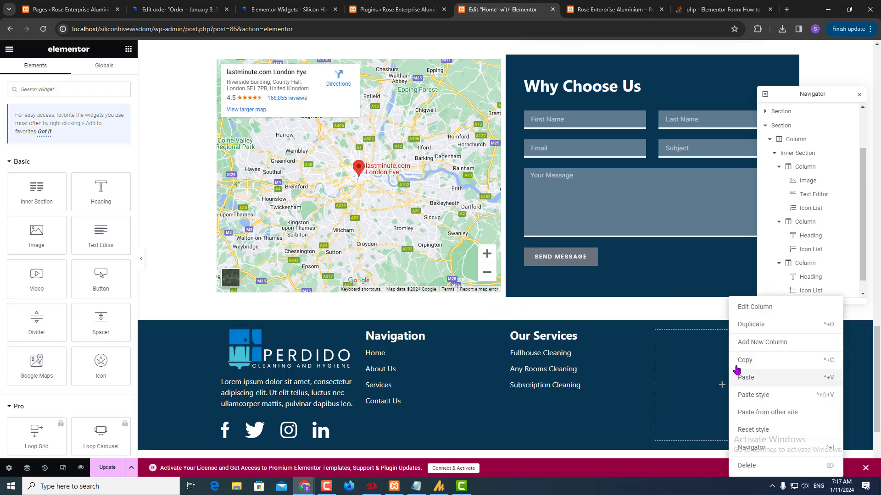
click(744, 378)
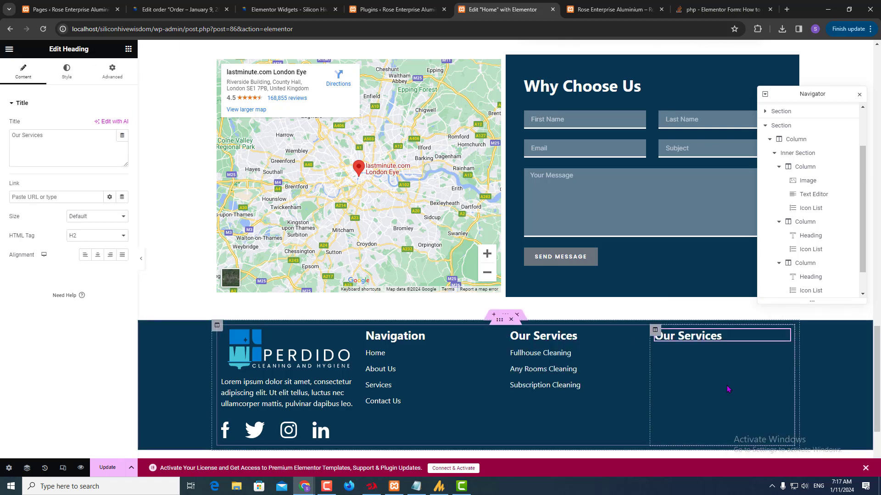
click(27, 136)
key(ctrl+a)
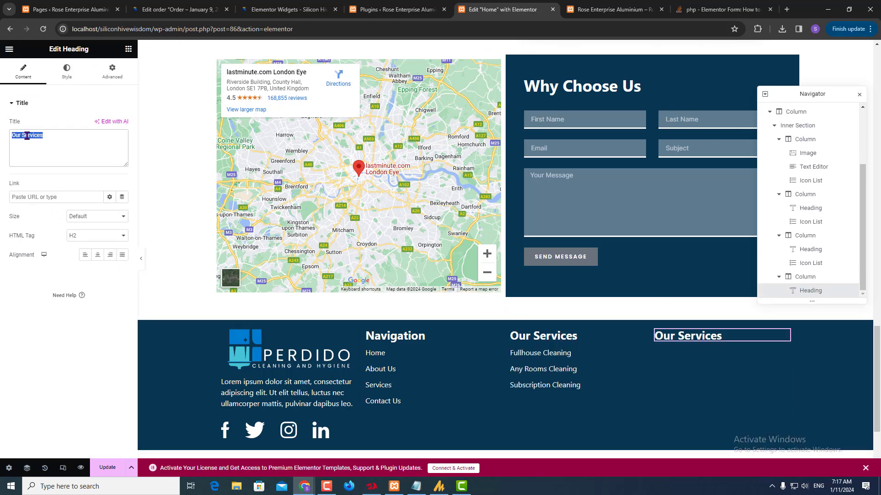
text(Contact U)
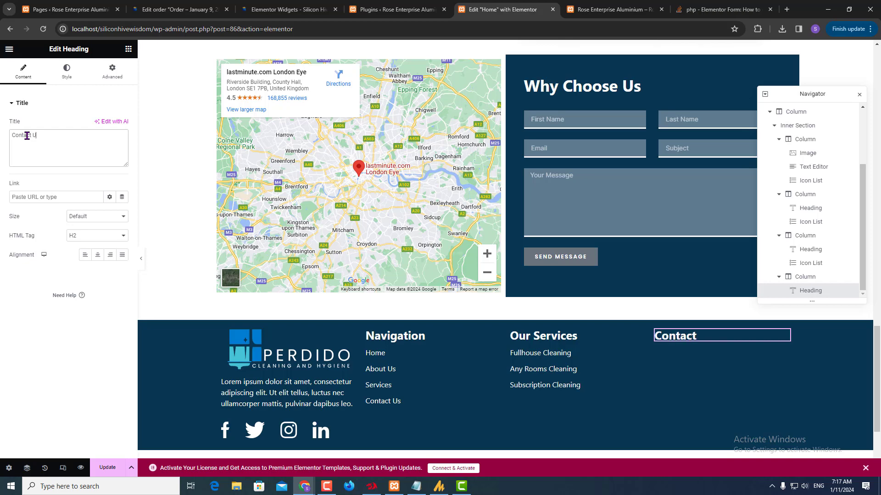
- Copy the phone number text from the footer's Contact Us column in Figma and return to Elementor
key(alt+Tab)
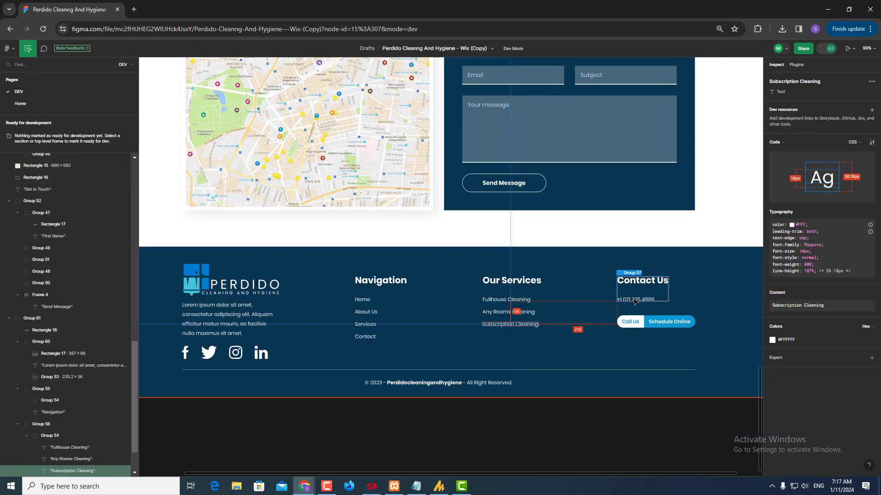
click(636, 300)
click(869, 345)
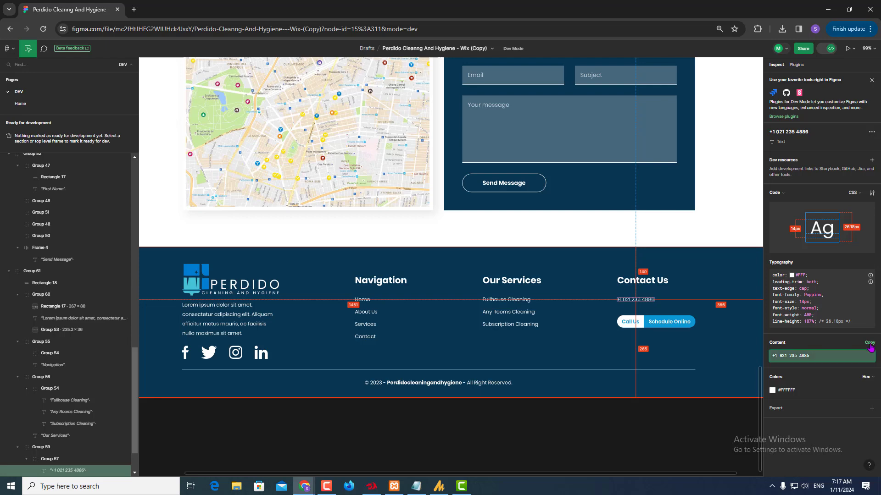
key(alt+Tab)
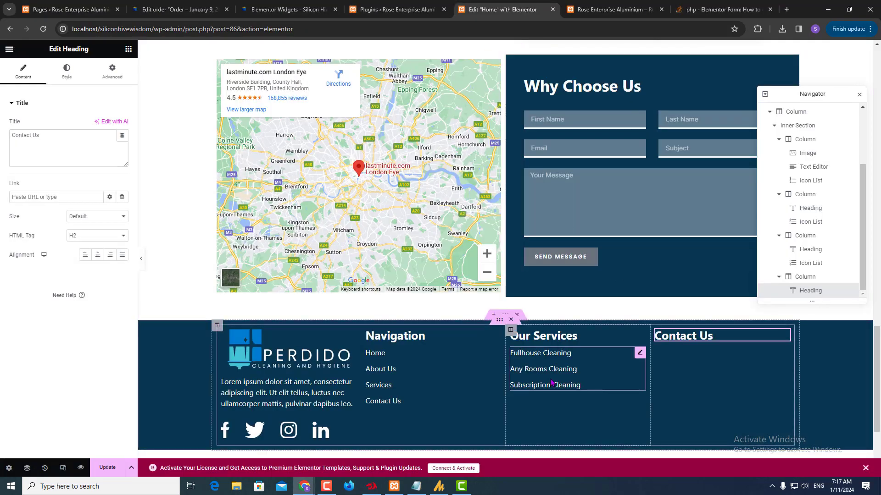
- Duplicate the Our Services icon list, move the copy below the Contact Us heading and delete its last two items
right_click(582, 345)
click(577, 313)
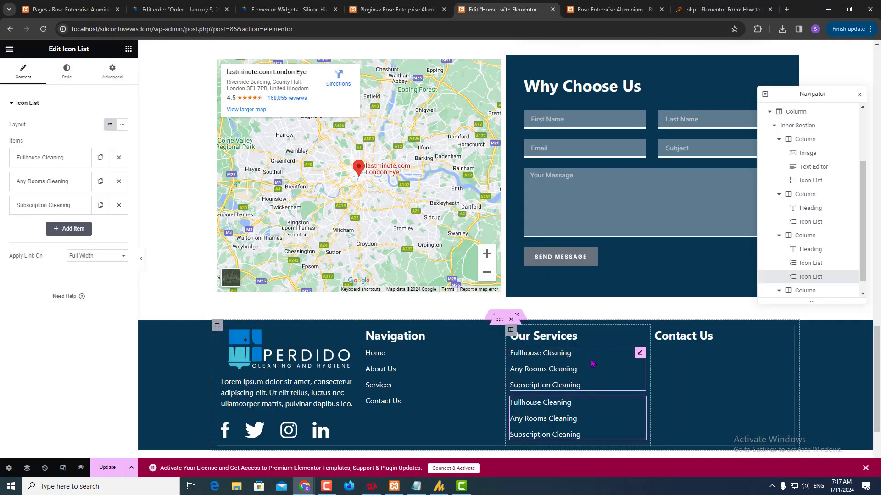
drag(639, 399, 678, 372)
click(119, 181)
click(119, 181)
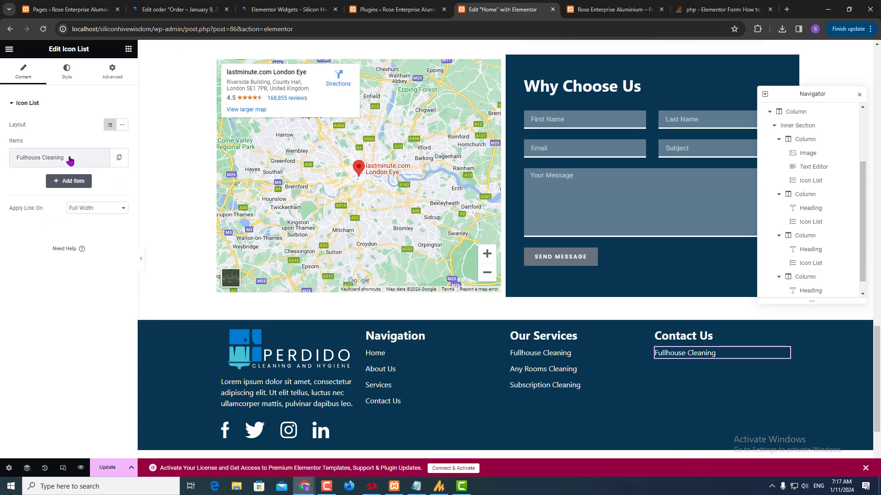
- Set the remaining Contact Us item's text to the copied phone number, with a "tel:" link to it, and update the page
click(69, 158)
triple_click(55, 191)
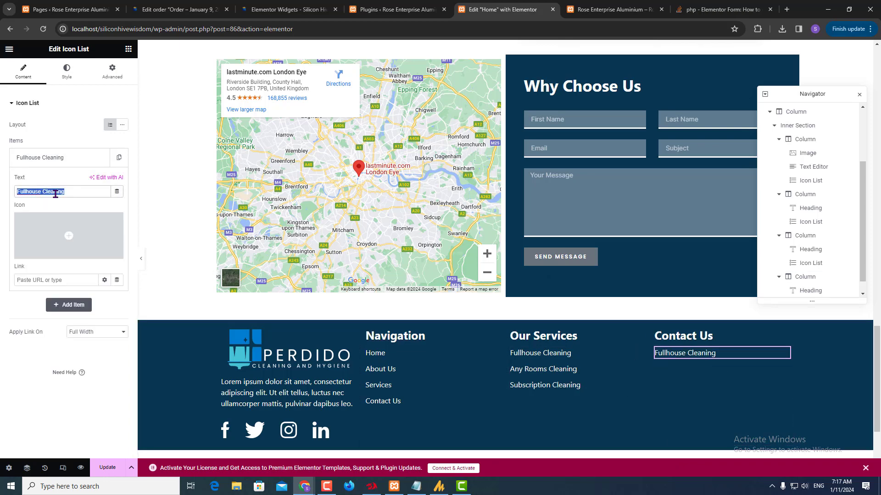
key(ctrl+v)
click(25, 283)
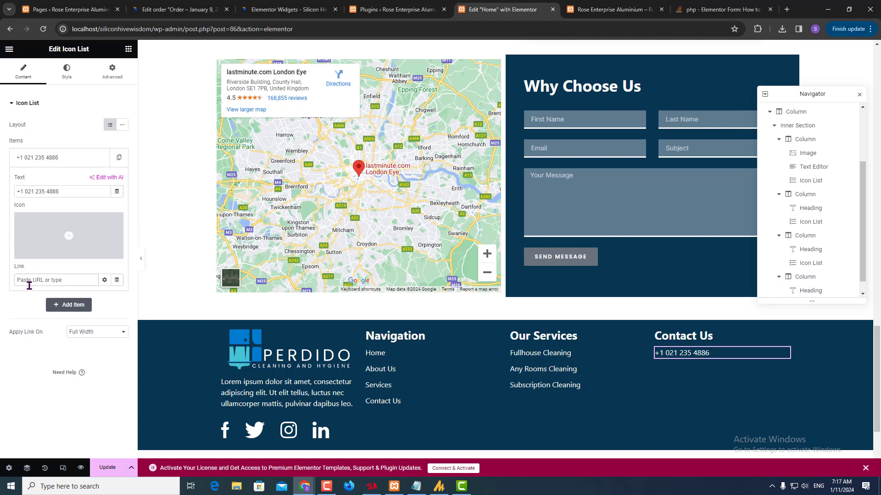
text(tel:)
key(ctrl+v)
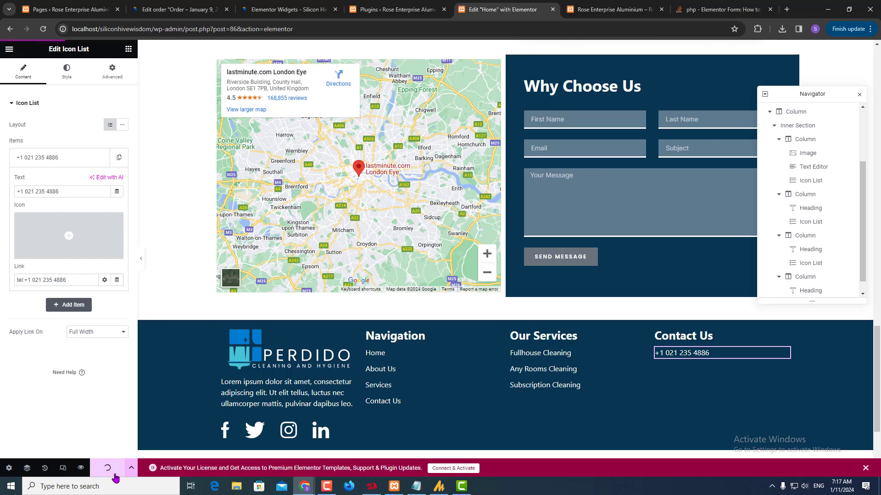
- Check the Contact Us column in the Figma footer and add a Button widget below the phone number in Elementor
key(alt+Tab)
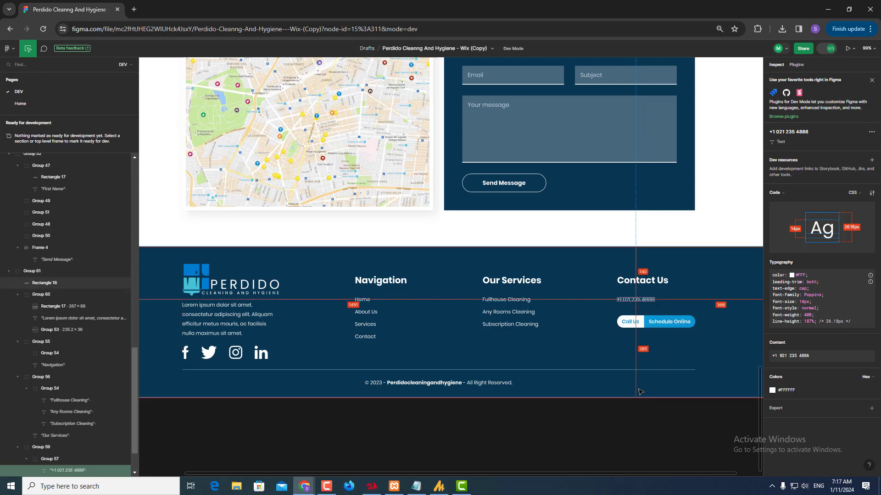
key(alt+Tab)
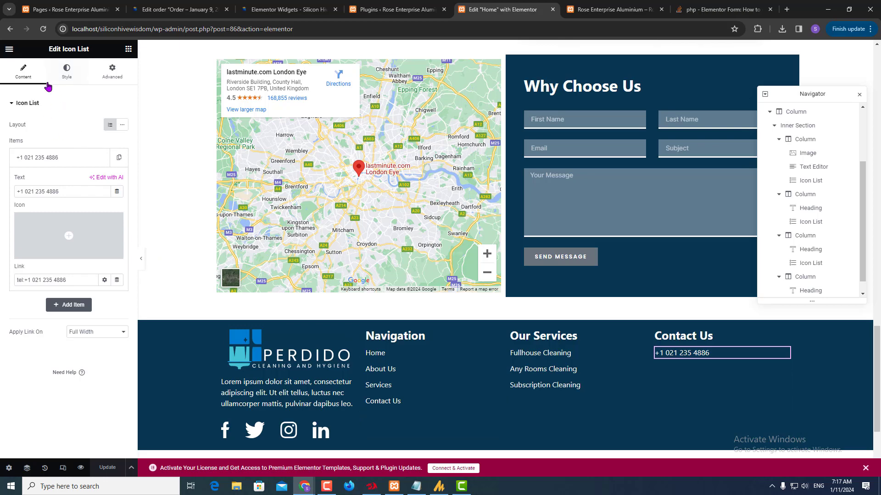
click(128, 49)
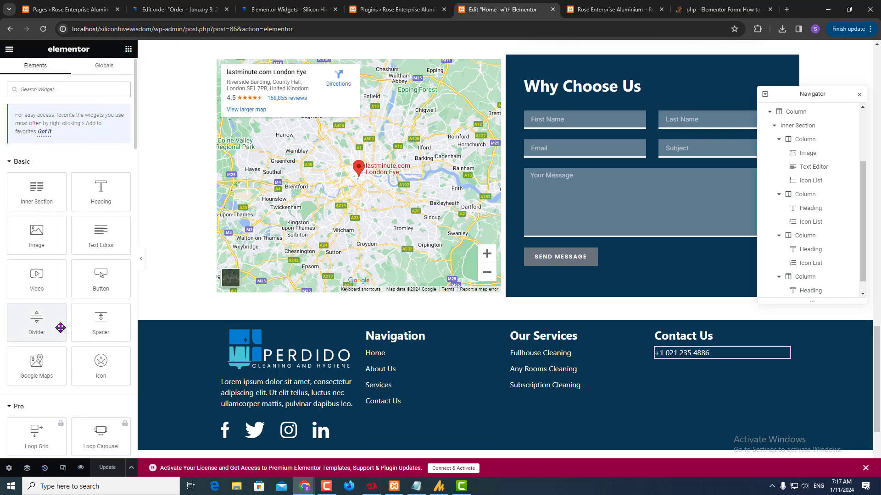
drag(94, 284, 663, 371)
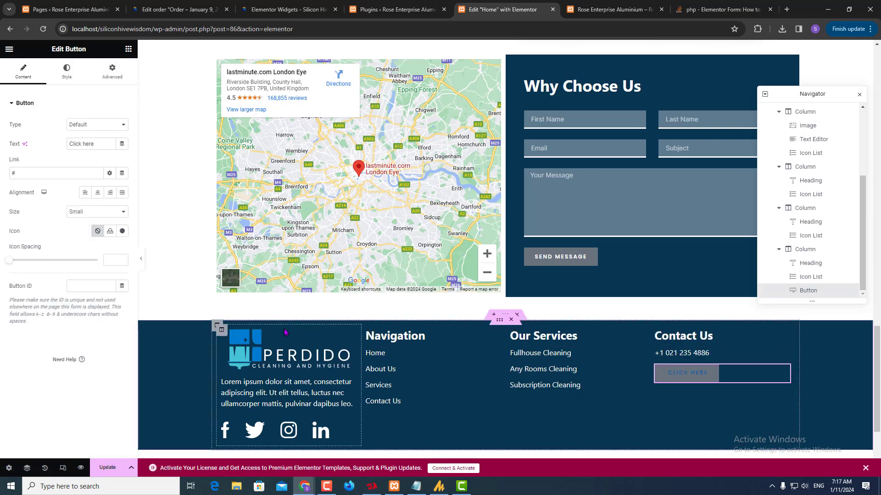
- Unlink the button's padding values and set them to 10 px top, 5 px right, 10 px bottom and 10 px left
click(66, 73)
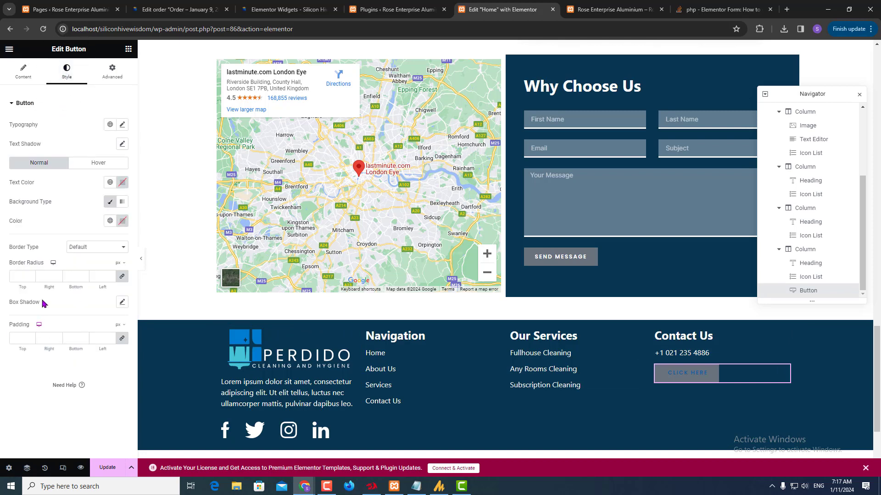
click(121, 340)
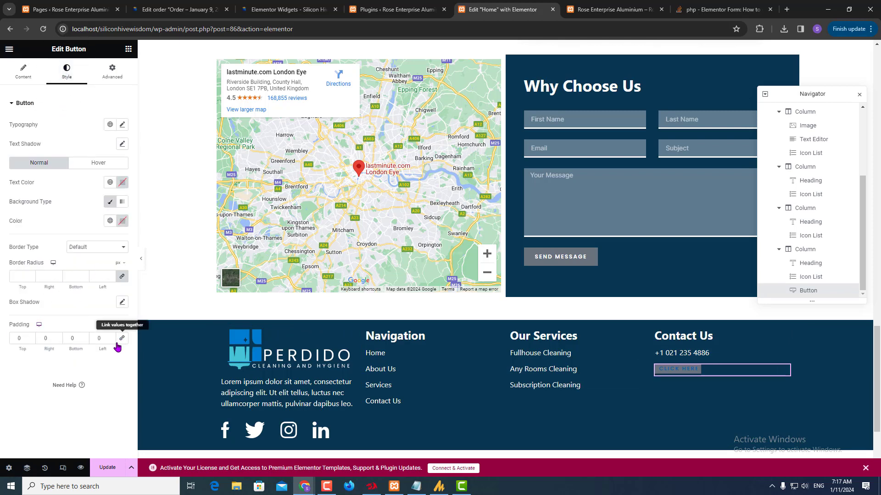
double_click(18, 339)
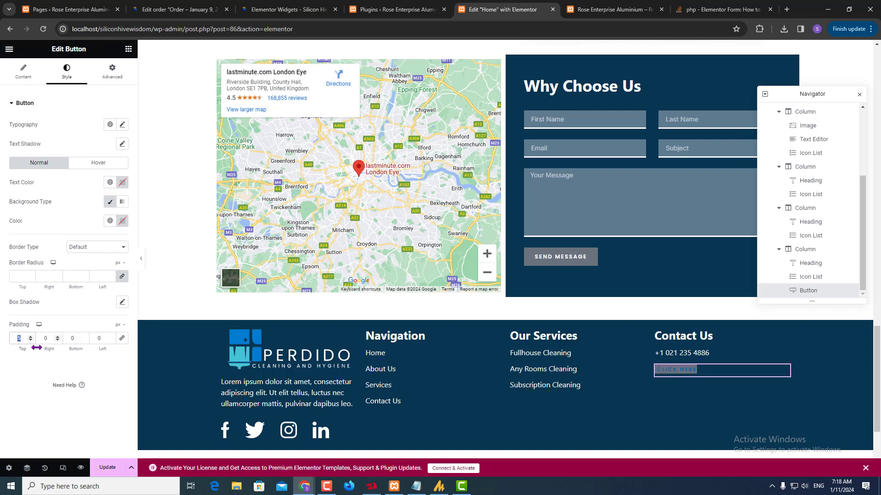
text(10)
key(Tab)
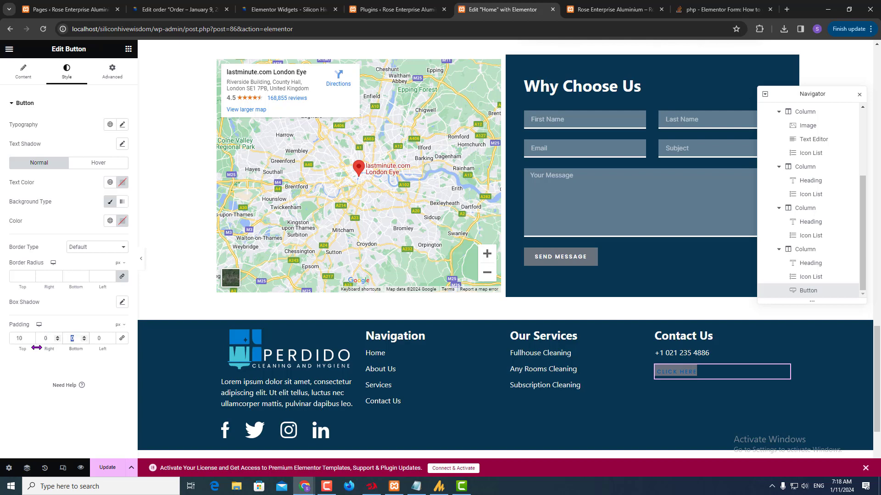
text(10)
key(Tab)
text(10)
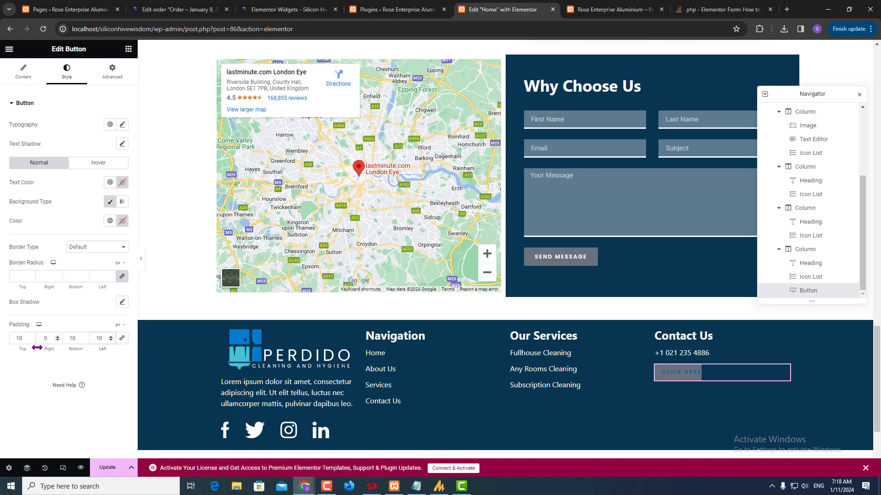
key(alt+Tab)
key(alt+Tab)
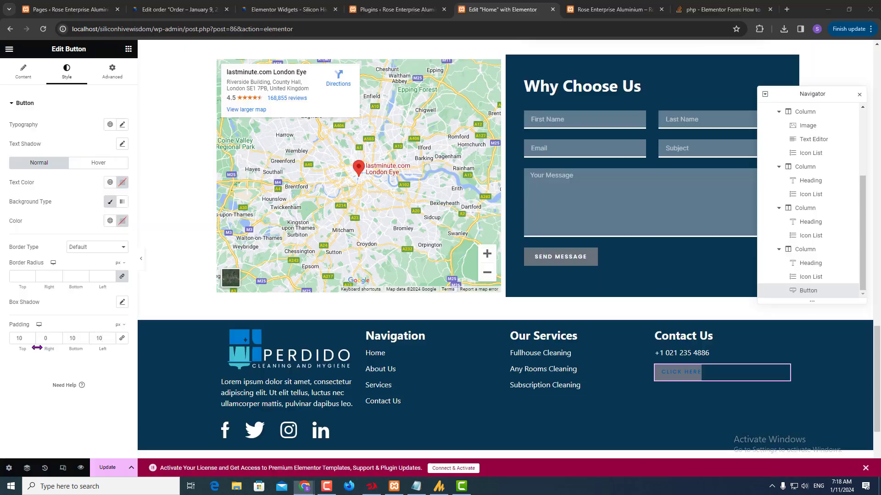
double_click(46, 338)
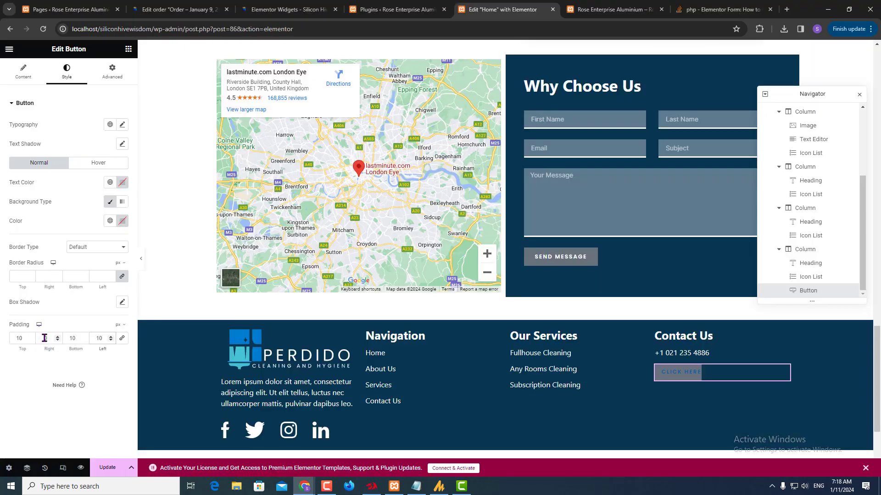
text(5)
click(107, 201)
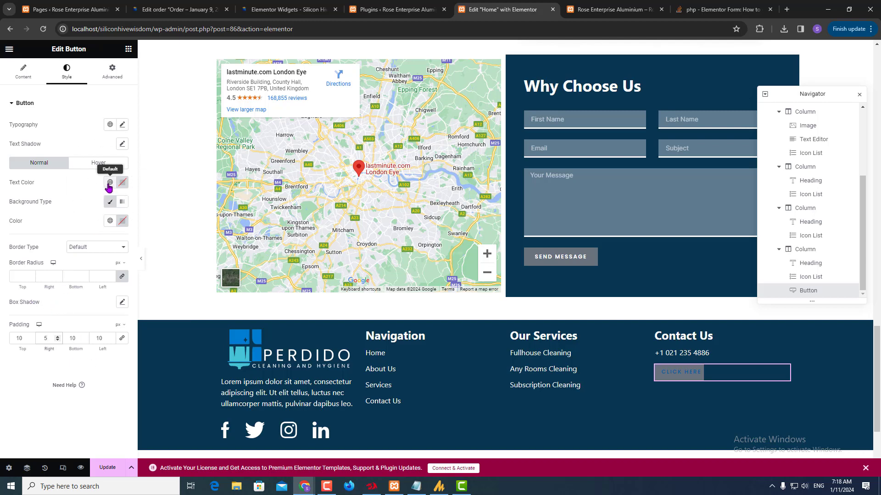
- Set the Contact Us button's text color to the global Basic Text color and its background to New Item #1
click(109, 183)
click(37, 307)
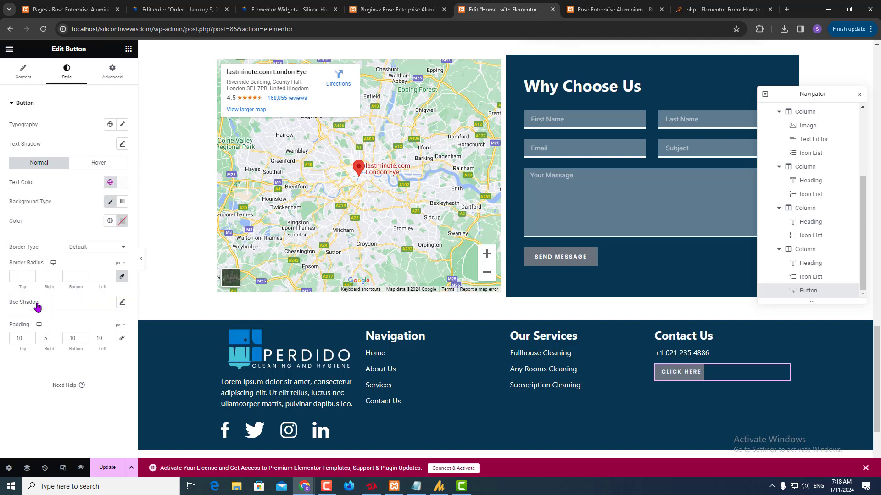
key(alt+Tab)
key(alt+Tab)
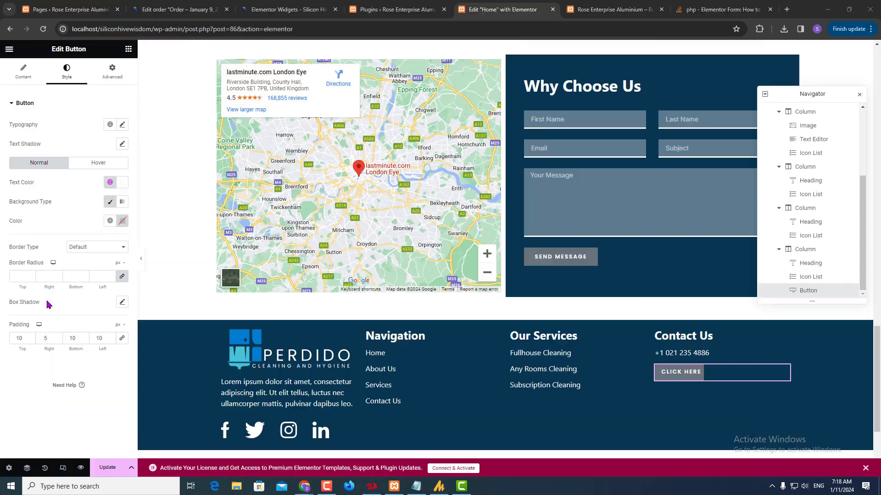
click(110, 183)
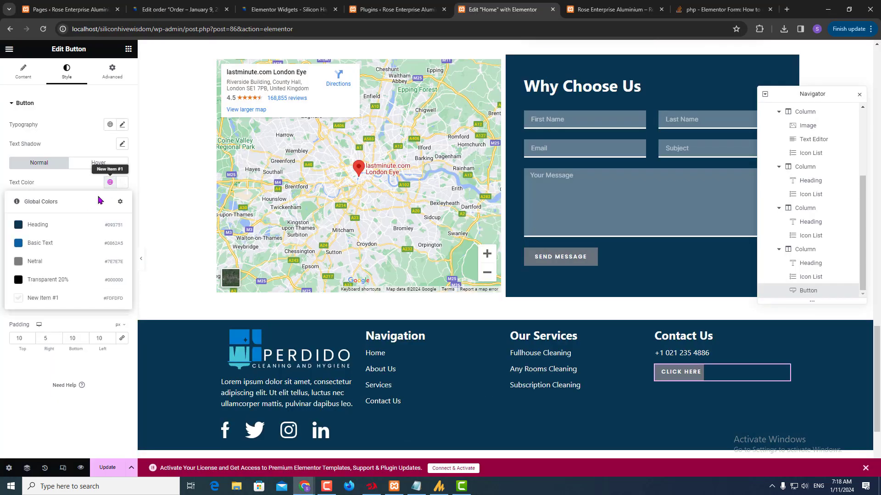
click(67, 244)
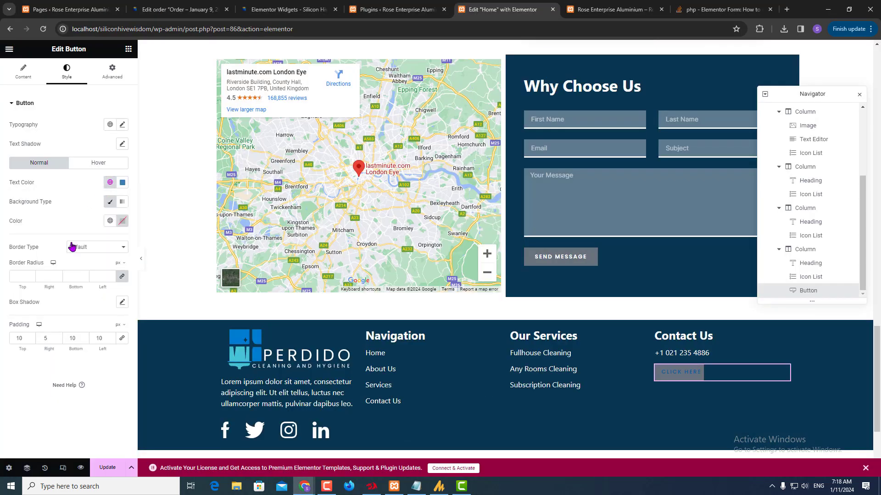
click(110, 221)
click(38, 337)
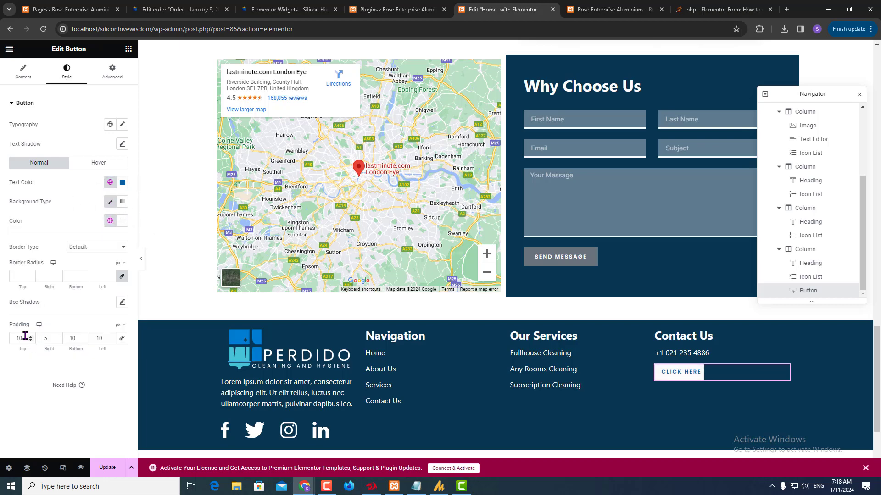
- Check the Figma button design and try a 15 px top border radius with 20 px left padding on the button
key(alt+Tab)
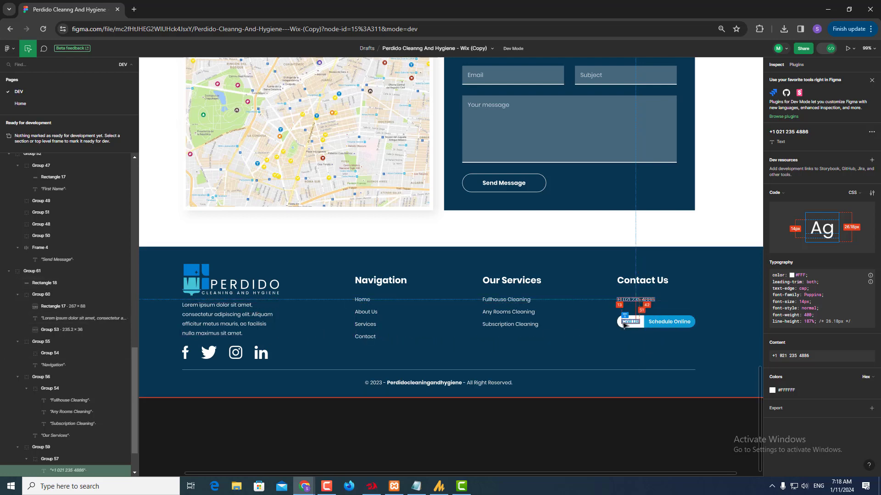
key(alt+Tab)
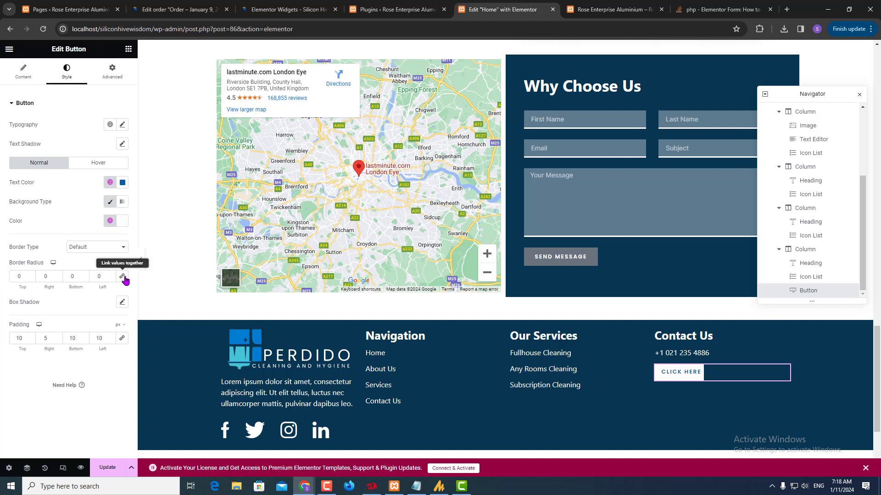
double_click(23, 277)
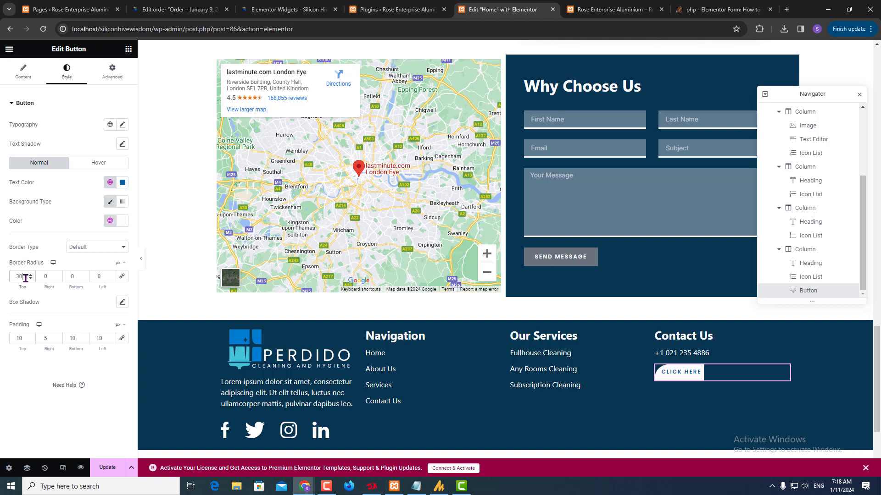
text(10)
key(alt+Tab)
key(alt+Tab)
double_click(100, 339)
text(20)
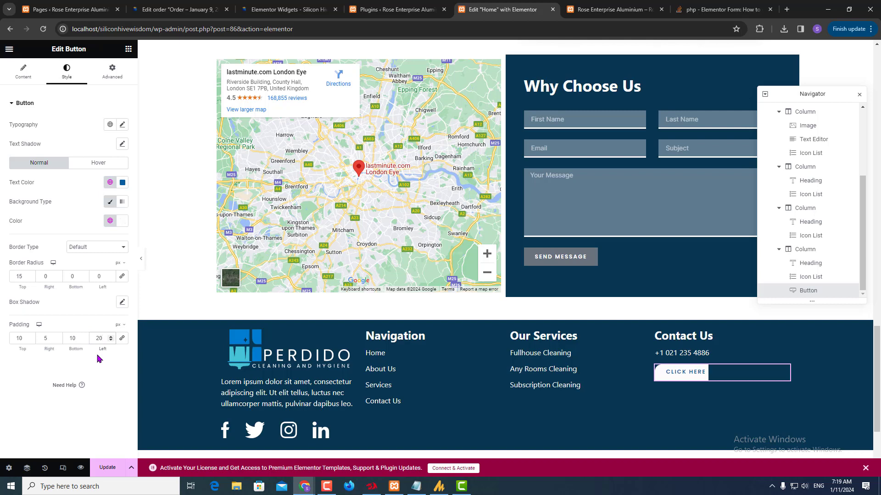
- Set the button's border radius to 30 px top, 0 right, 0 bottom and 30 px left, and its left padding to 15 px
double_click(19, 277)
text(30)
key(Tab)
key(Tab)
text(0)
key(Tab)
double_click(94, 338)
text(15)
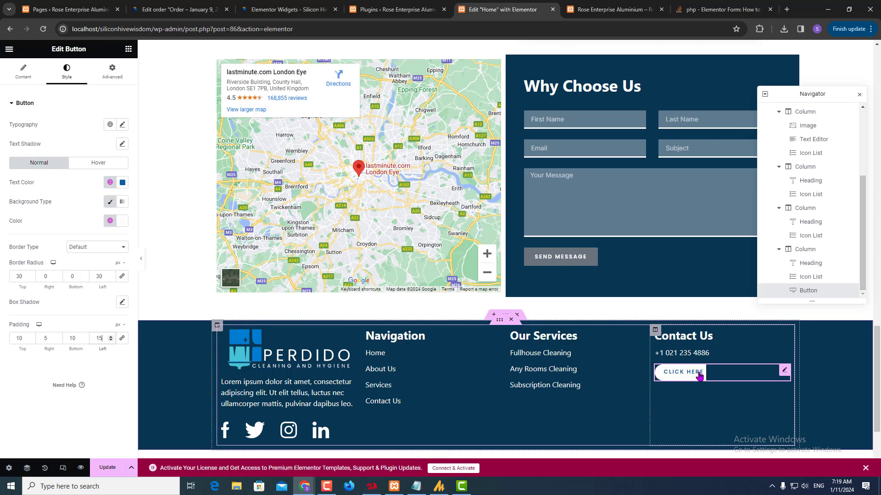
- Set the Contact Us button's layout width to Inline (auto)
click(783, 373)
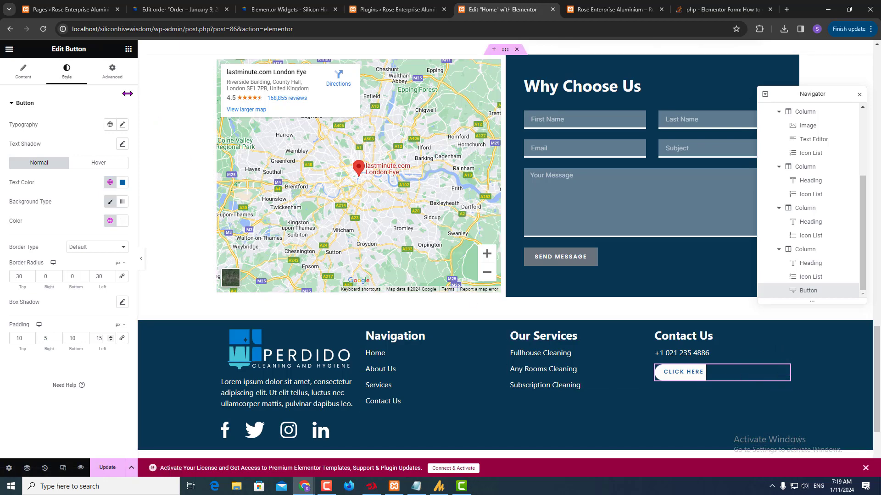
click(110, 76)
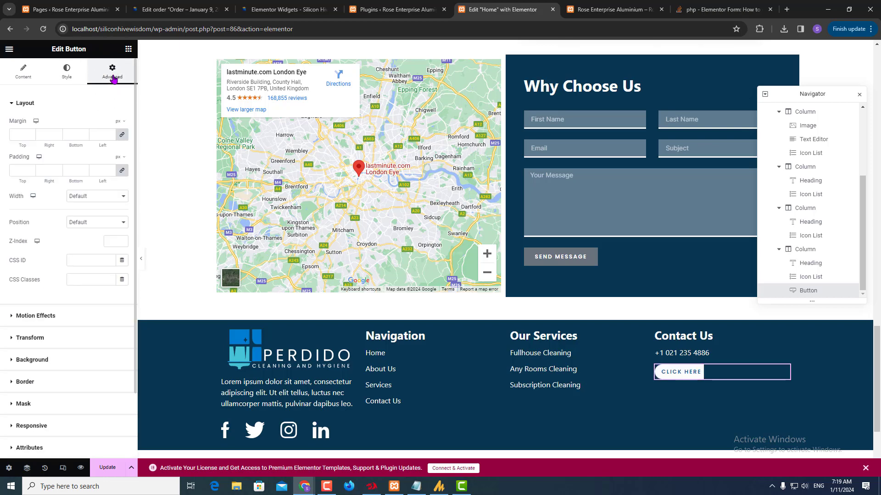
click(85, 224)
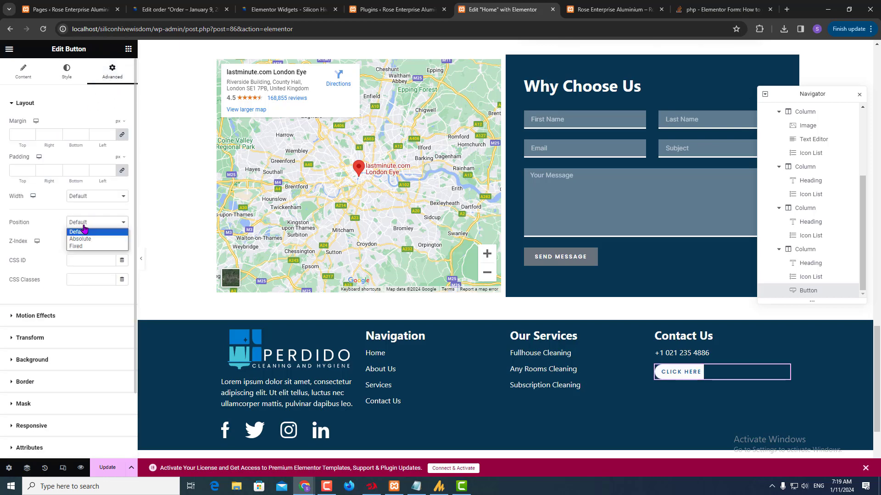
click(84, 231)
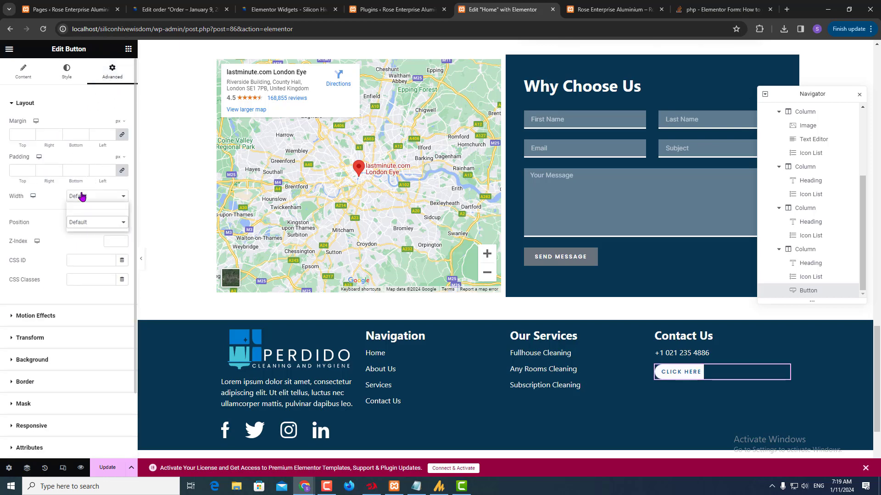
click(82, 197)
click(85, 220)
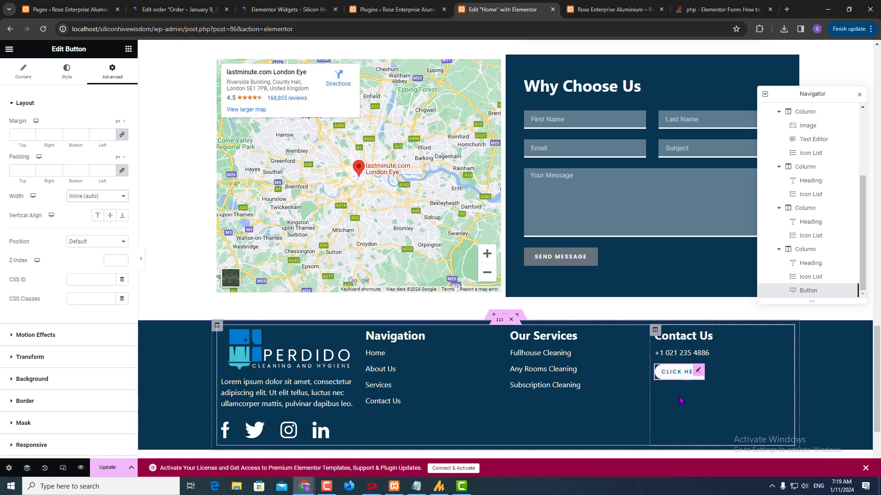
- Duplicate the button and replace the copy's text with "Schedule Online", copied from the Figma footer
right_click(690, 372)
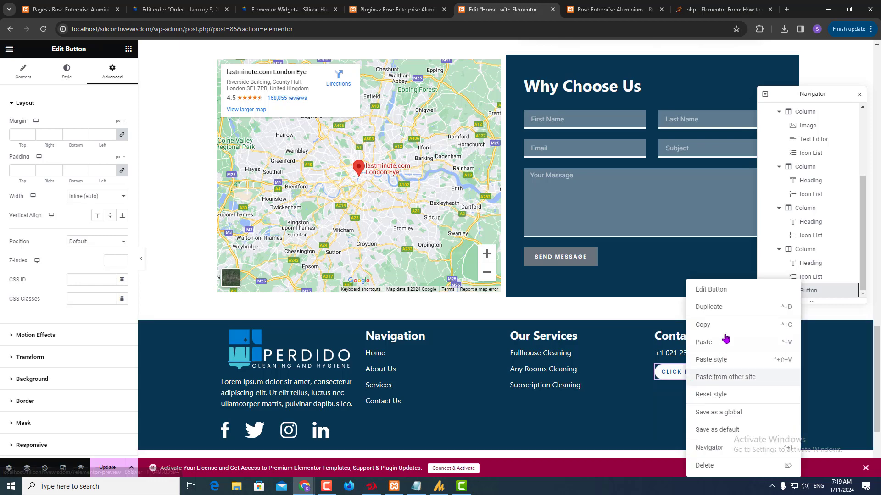
click(724, 310)
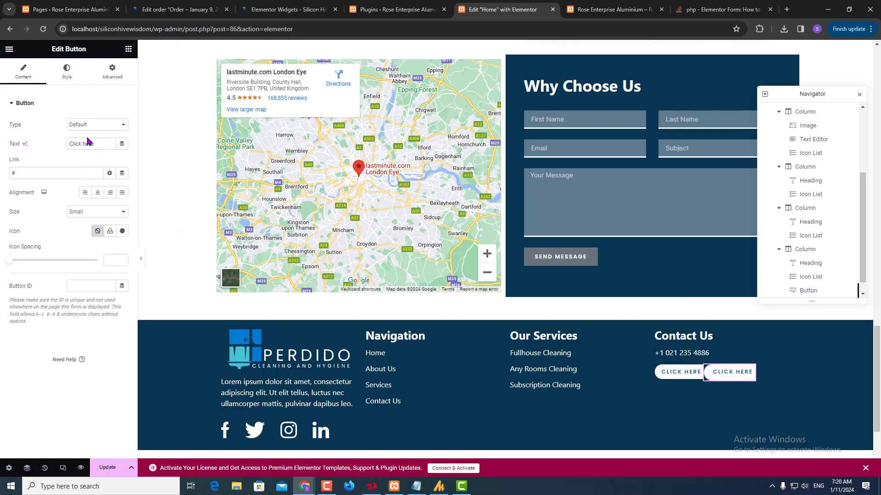
key(alt+Tab)
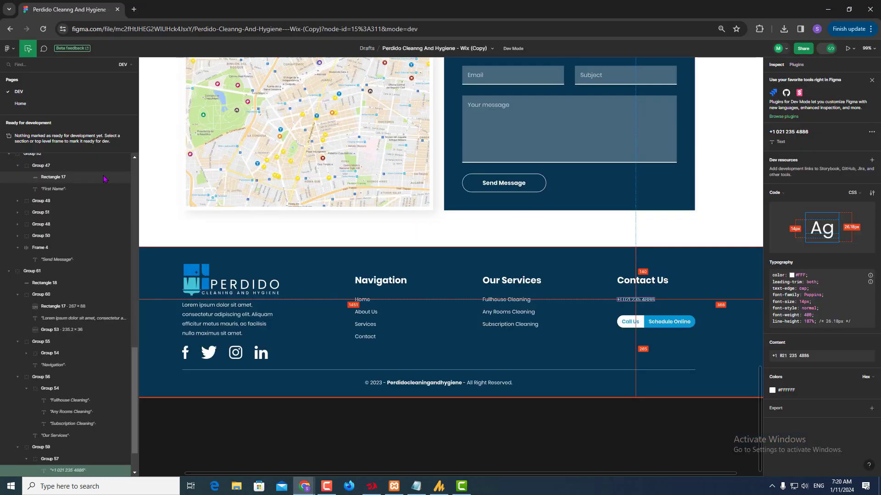
click(669, 322)
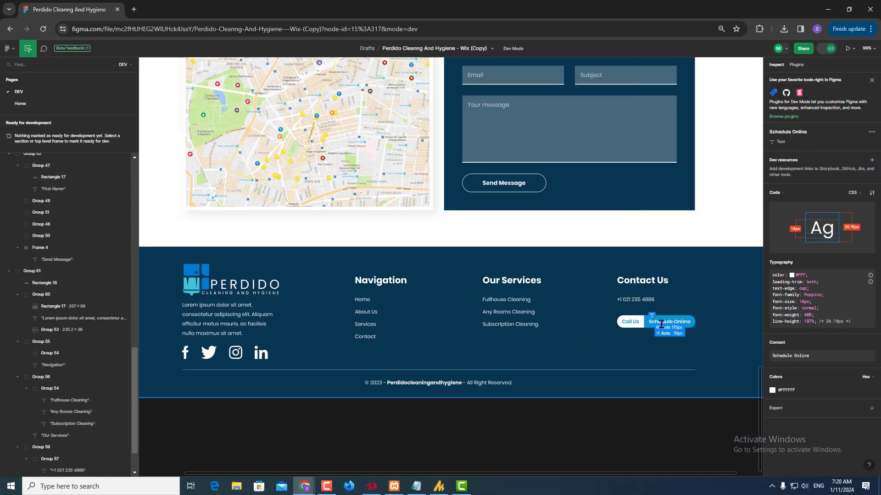
click(868, 343)
key(alt+Tab)
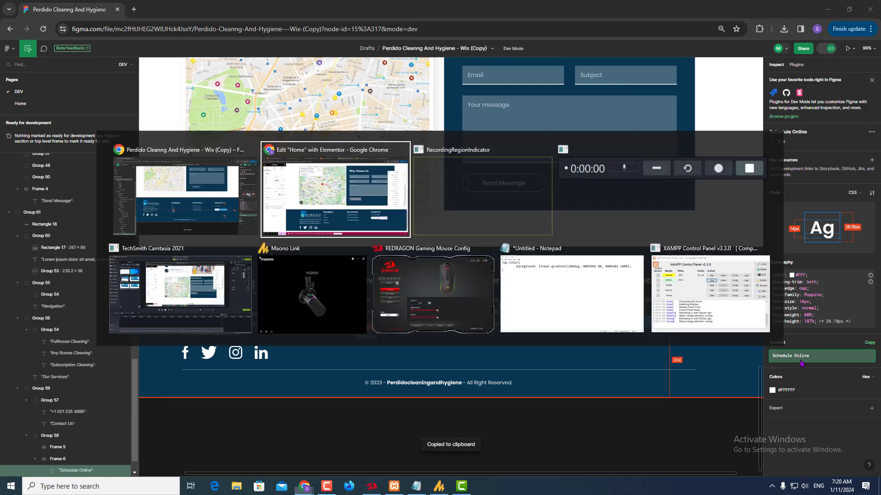
key(ctrl+v)
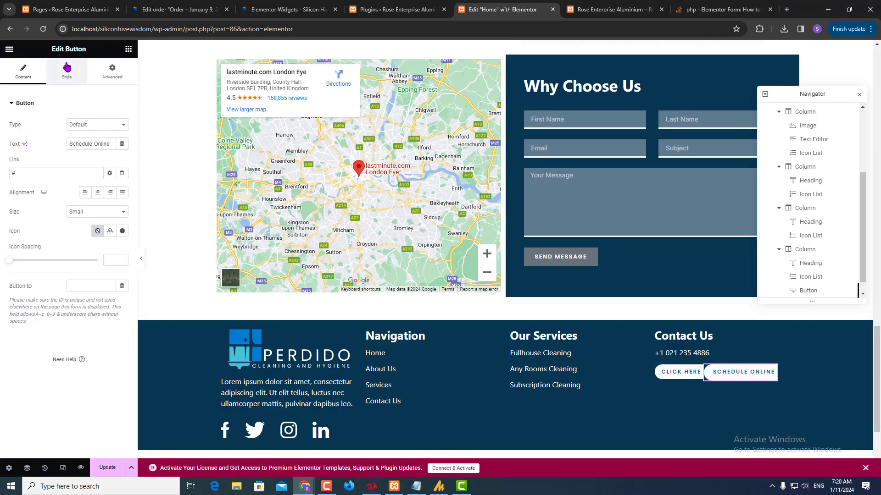
- Set the Schedule Online button's text color to New Item #1 and its background to Basic Text, and compare it with the Figma design
click(67, 78)
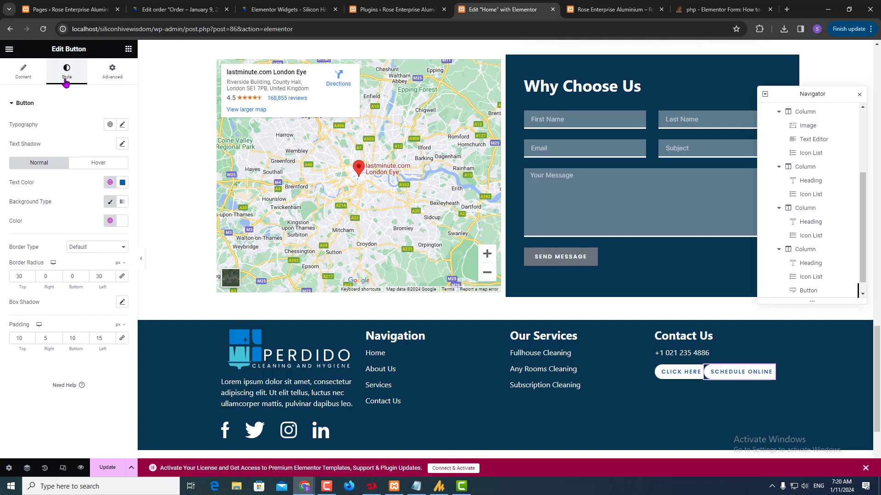
click(110, 182)
click(61, 299)
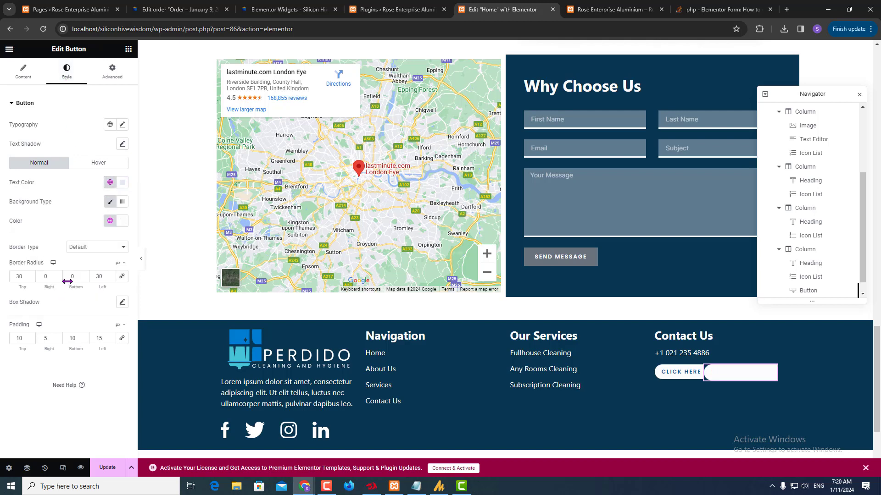
click(108, 221)
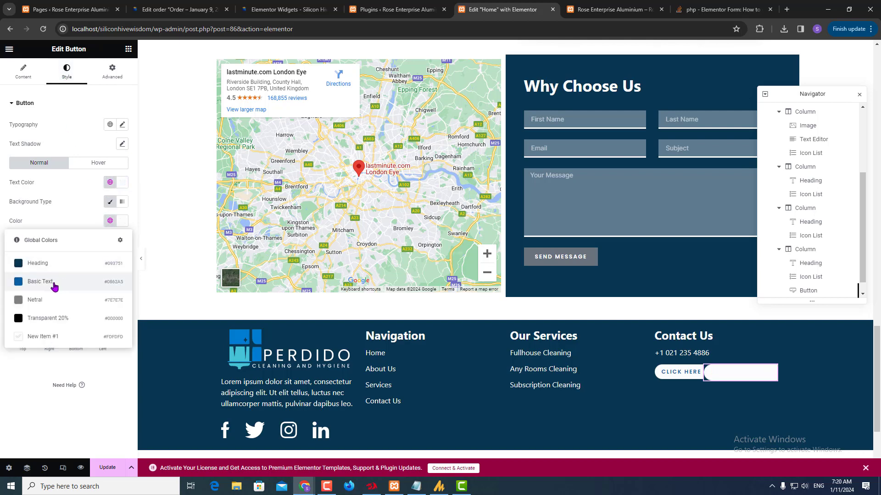
click(55, 283)
key(alt+Tab)
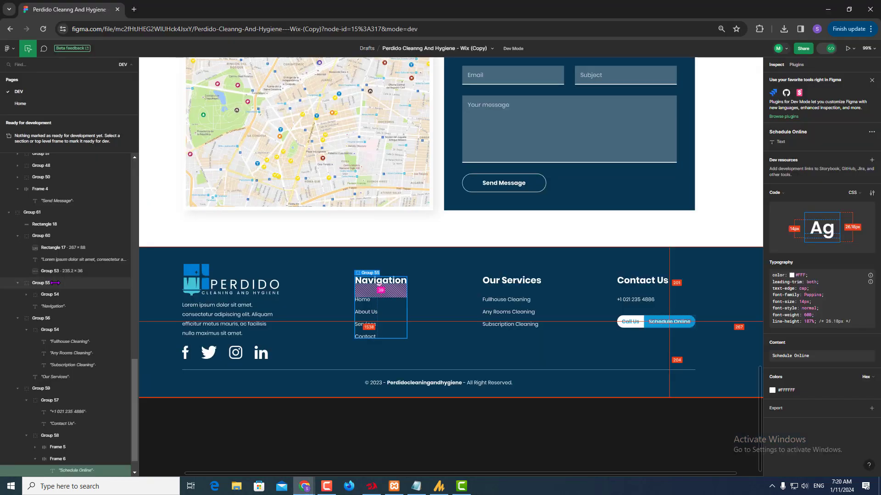
key(alt+Tab)
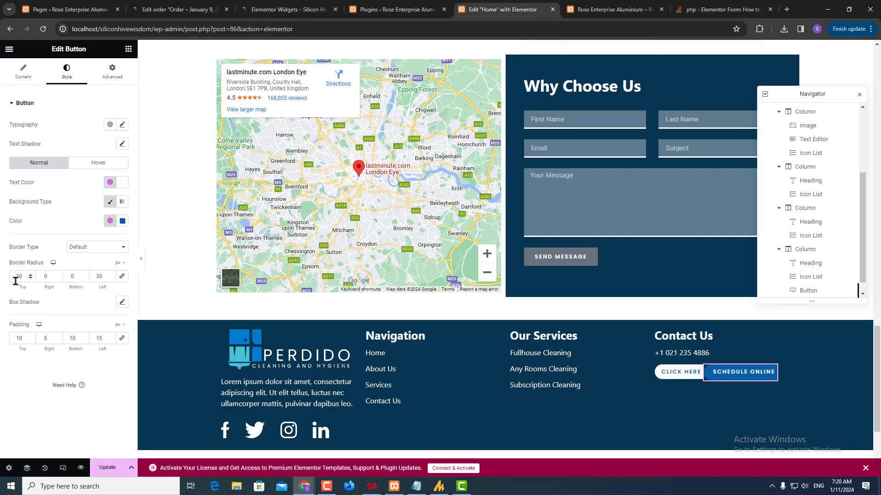
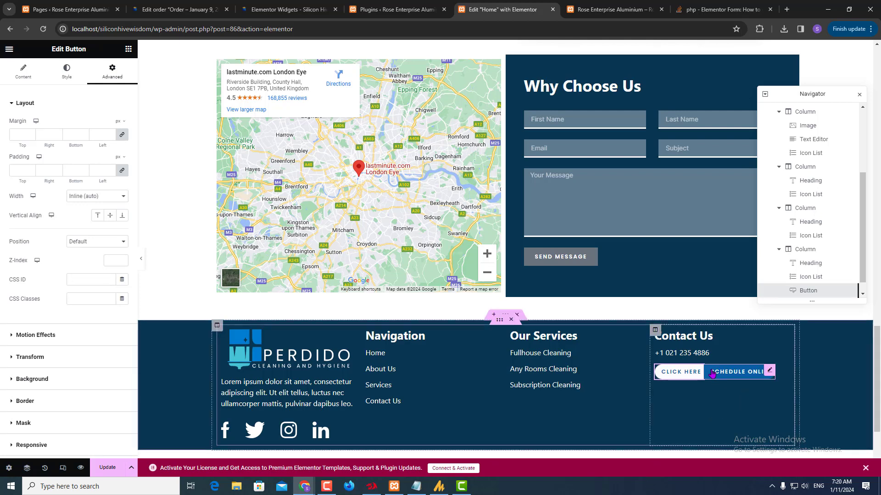
- Update the page, check the footer in the page preview, and return to the Elementor editor below the footer section
click(105, 472)
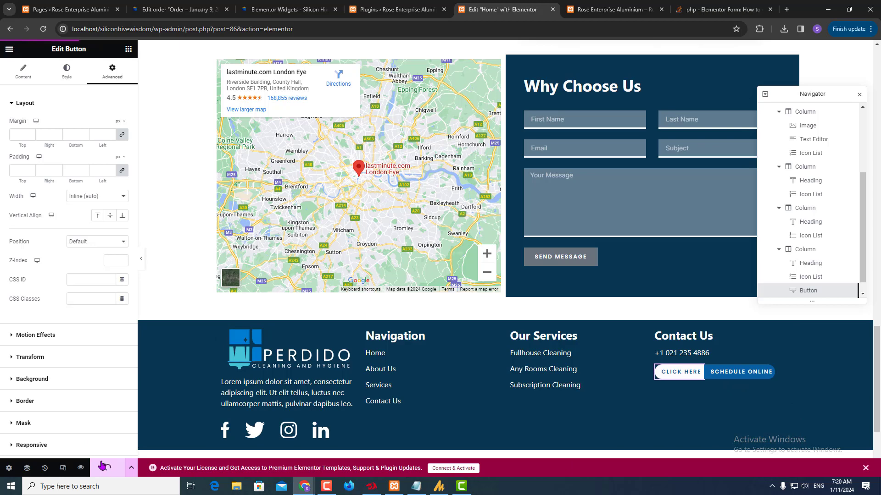
key(alt+Tab)
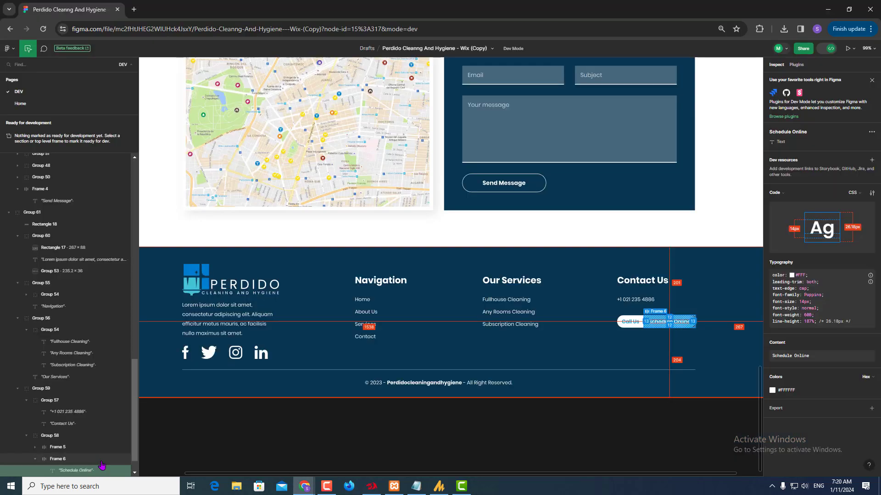
key(alt+Tab)
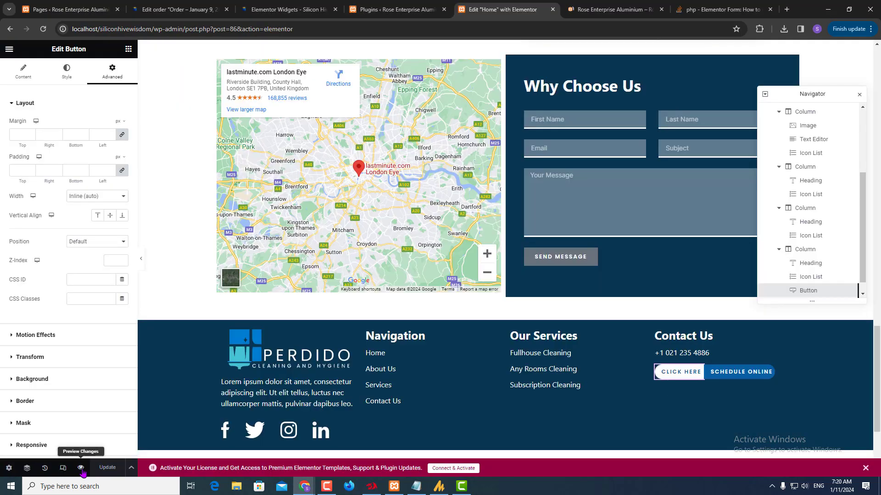
click(73, 470)
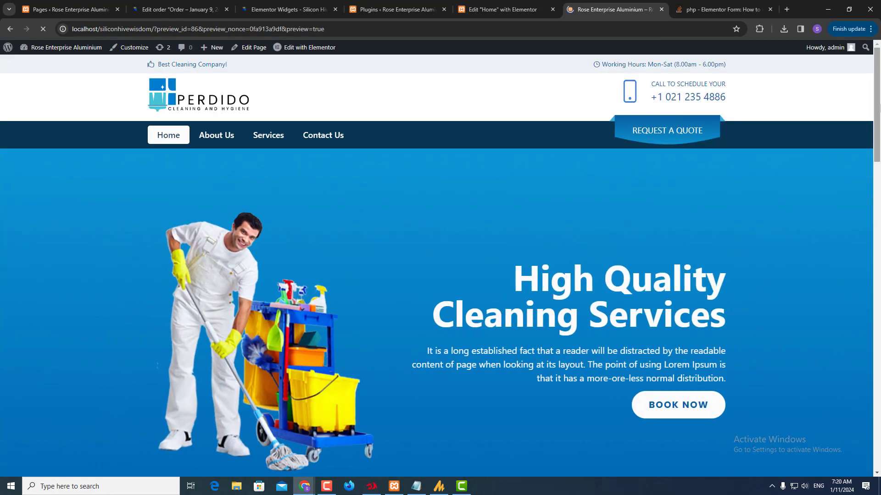
drag(878, 155, 860, 407)
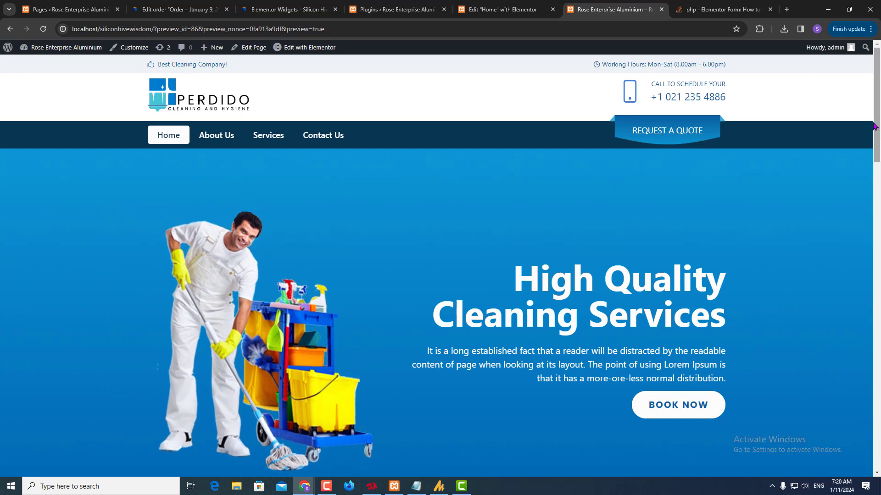
drag(877, 126, 878, 459)
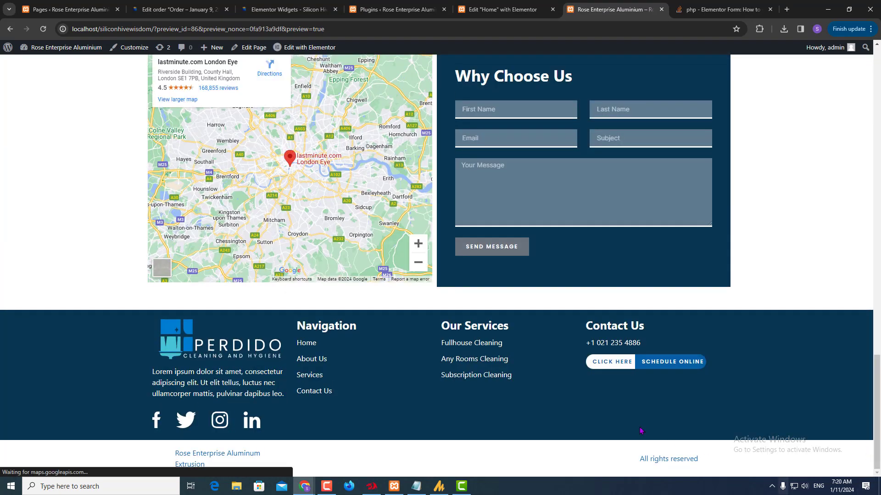
key(ctrl+shift+Tab)
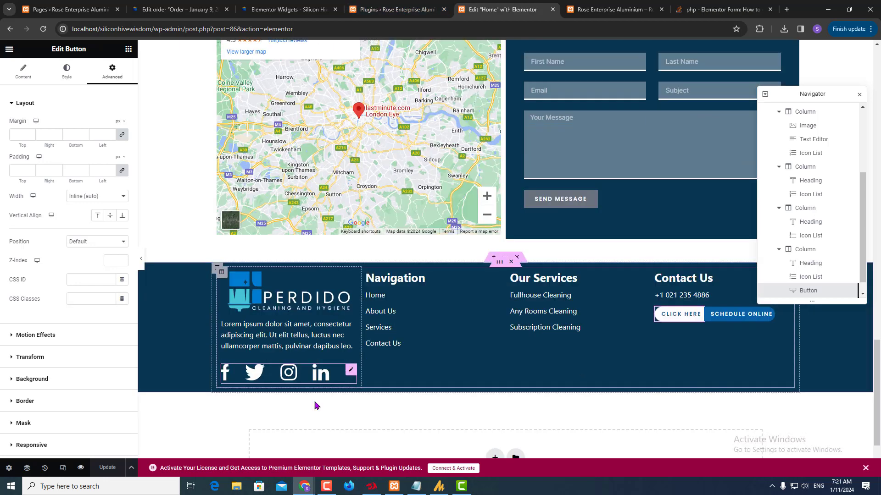
scroll(312, 367, down, 3)
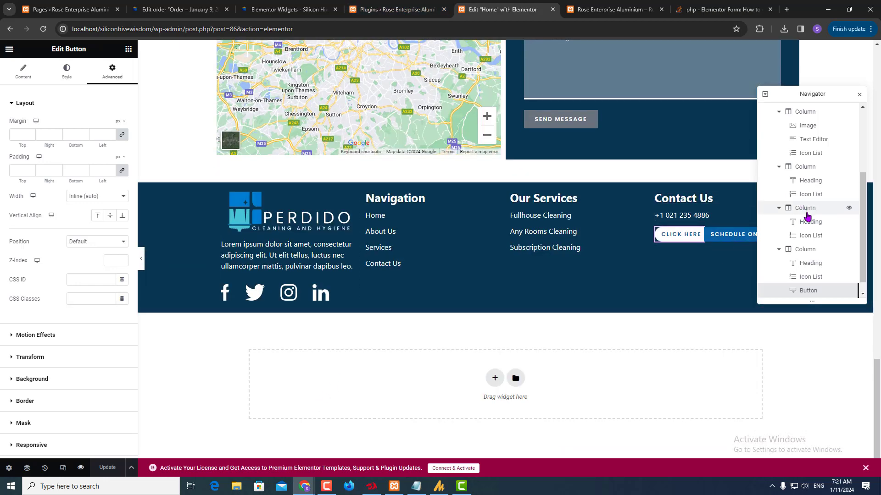
- Collapse the footer section's structure down to its inner section and duplicate that inner section with its four columns
scroll(775, 234, up, 3)
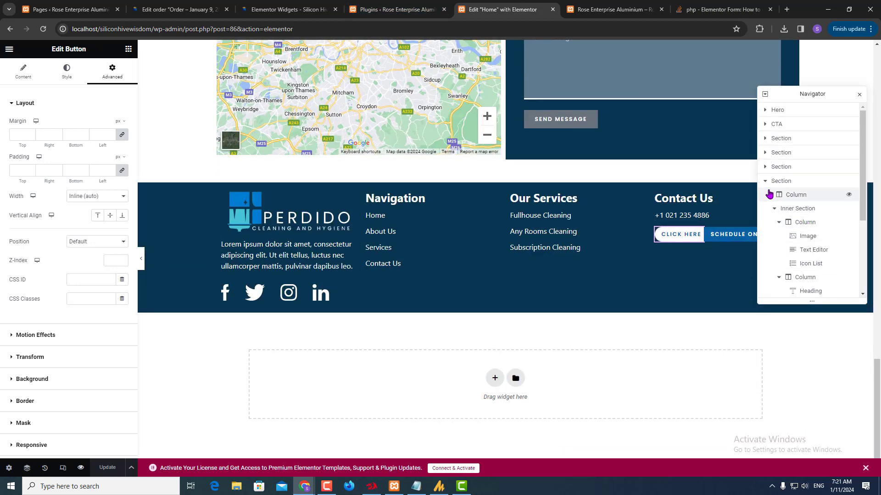
click(765, 181)
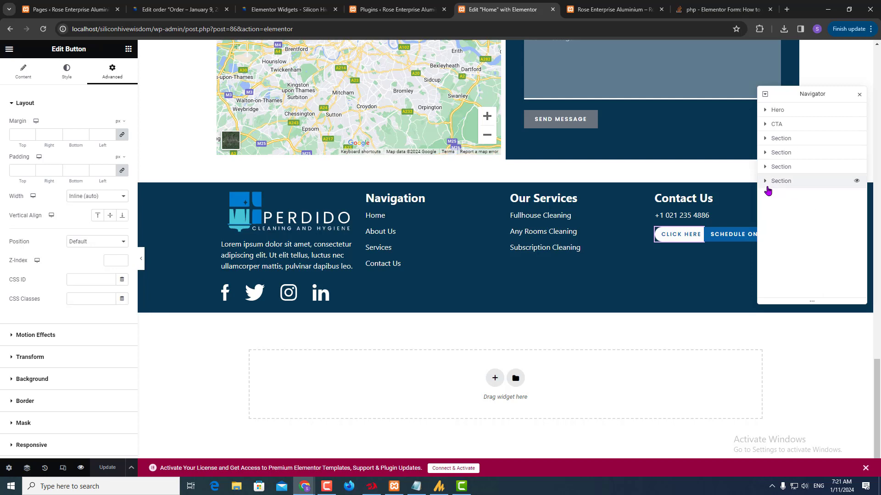
click(765, 182)
click(772, 195)
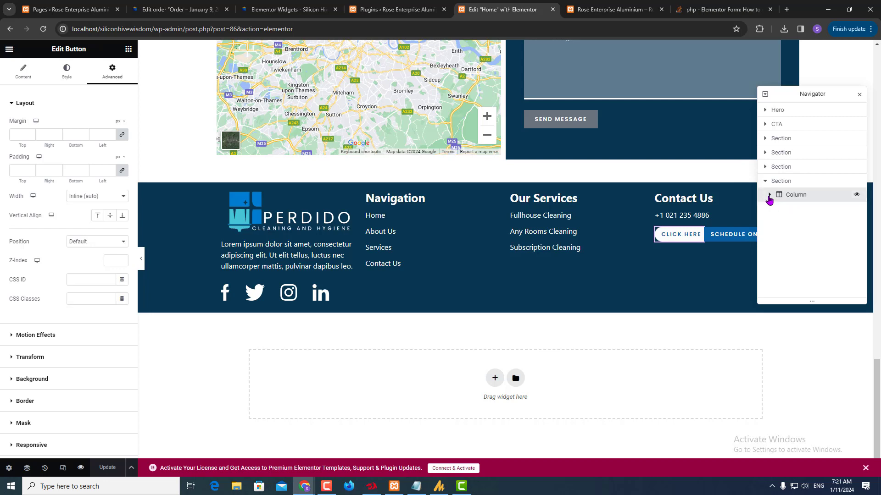
click(769, 195)
click(774, 209)
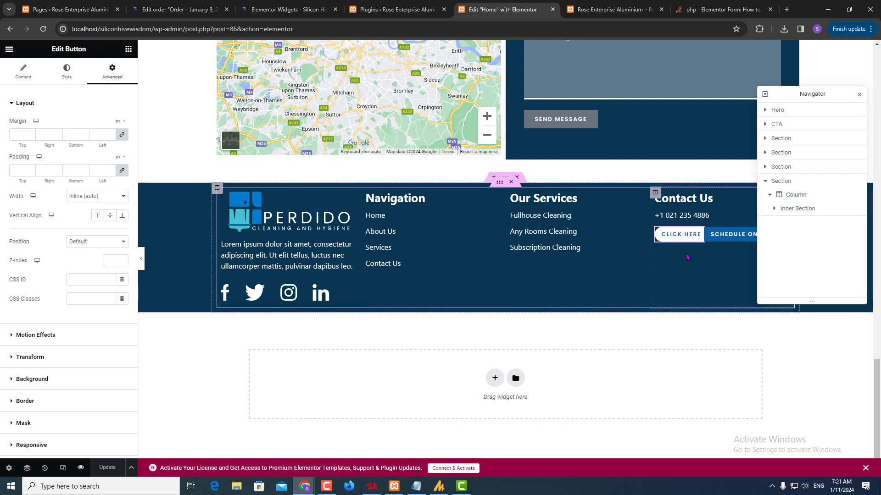
right_click(798, 210)
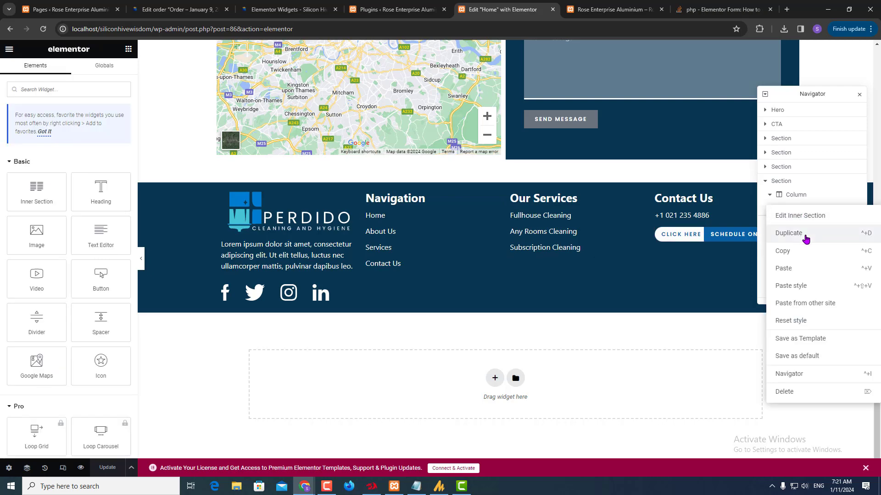
click(806, 234)
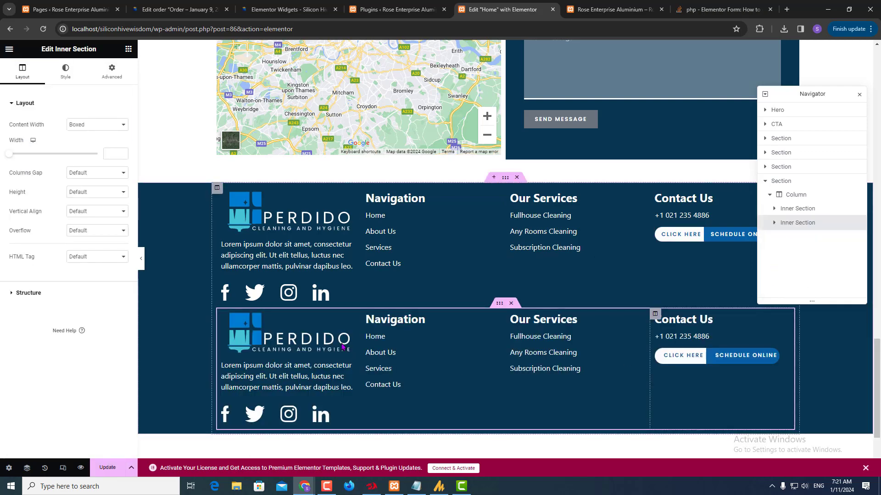
- Delete the logo image and the first three columns from the duplicated inner section, keeping only the Contact Us column
right_click(283, 331)
click(309, 464)
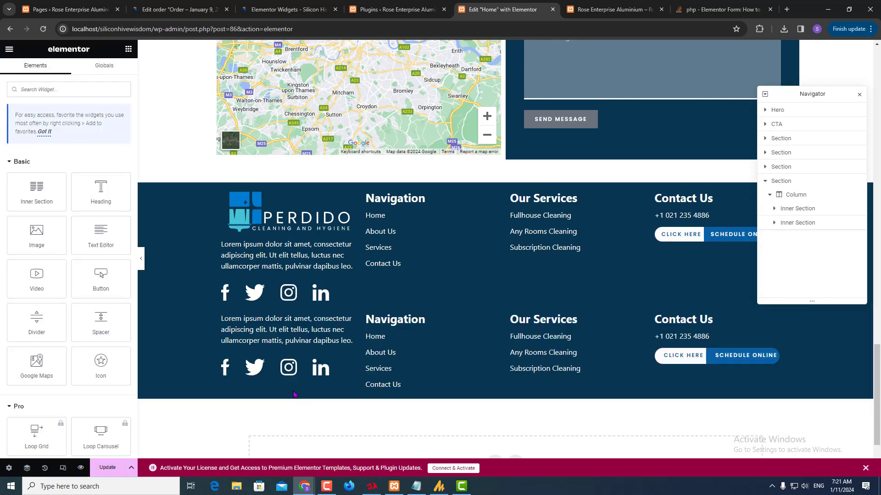
right_click(294, 340)
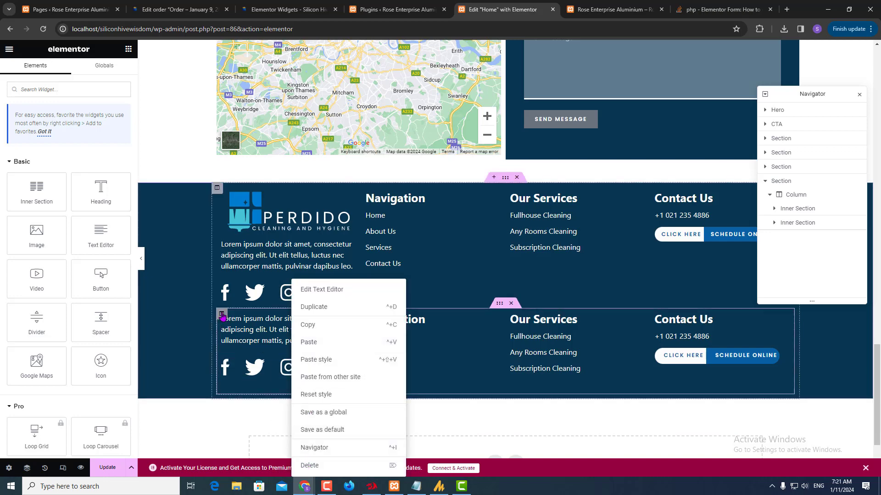
right_click(222, 314)
click(263, 466)
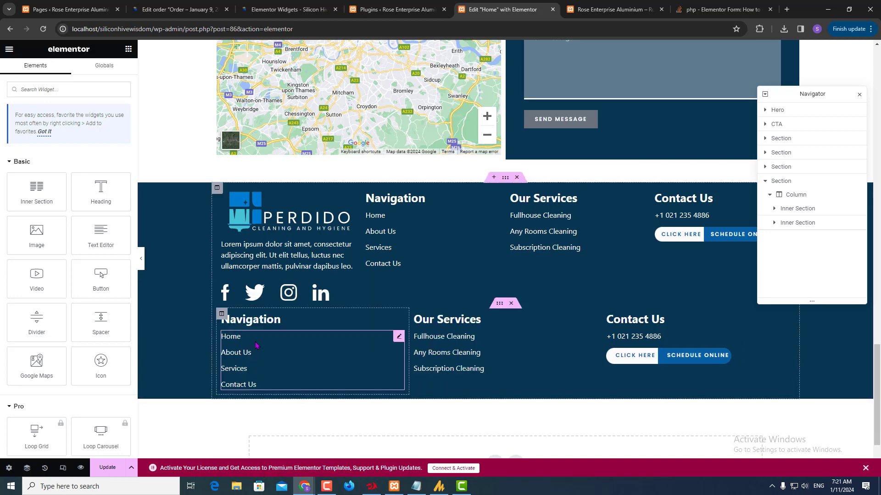
right_click(223, 319)
click(251, 460)
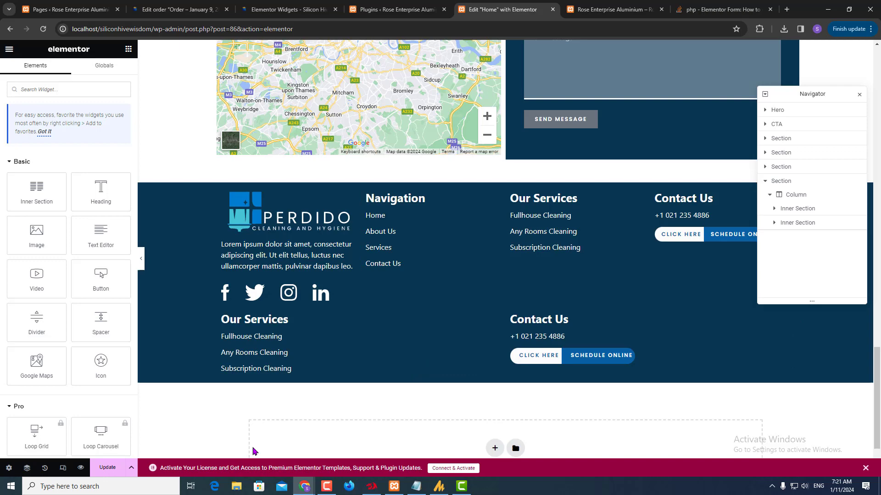
right_click(223, 319)
click(256, 466)
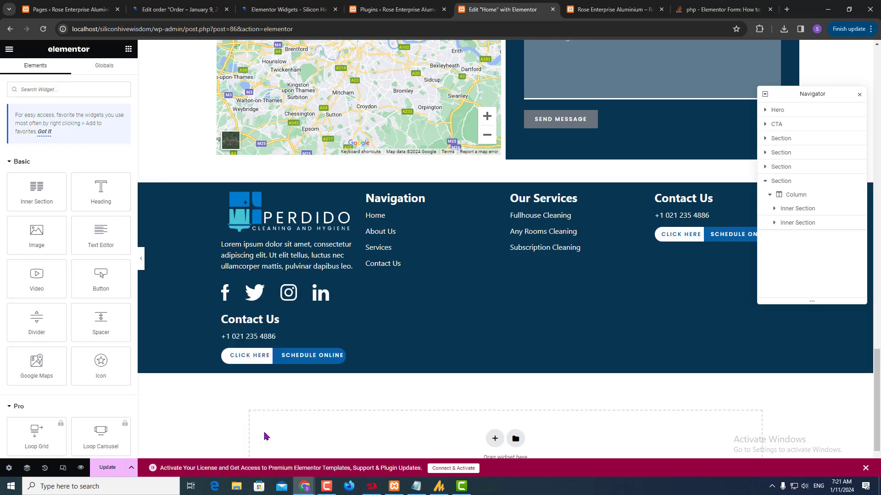
- Delete the Contact Us heading and the phone number list from the duplicated inner section
right_click(260, 319)
click(255, 466)
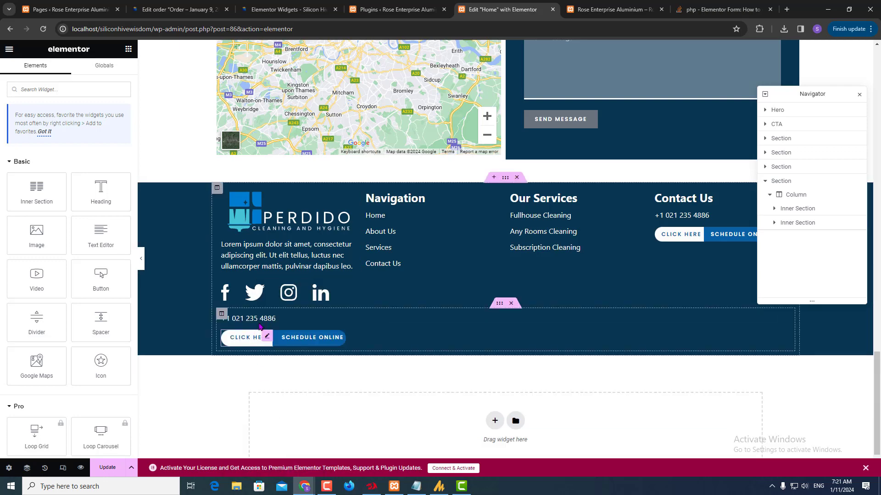
right_click(259, 319)
click(298, 467)
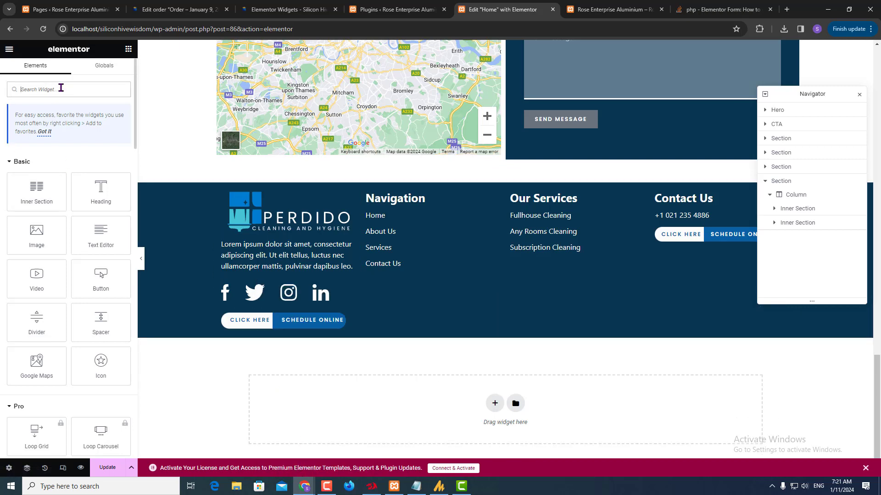
- Add a Divider widget beneath the duplicated inner section, and delete the two buttons remaining in that inner section
text(divi)
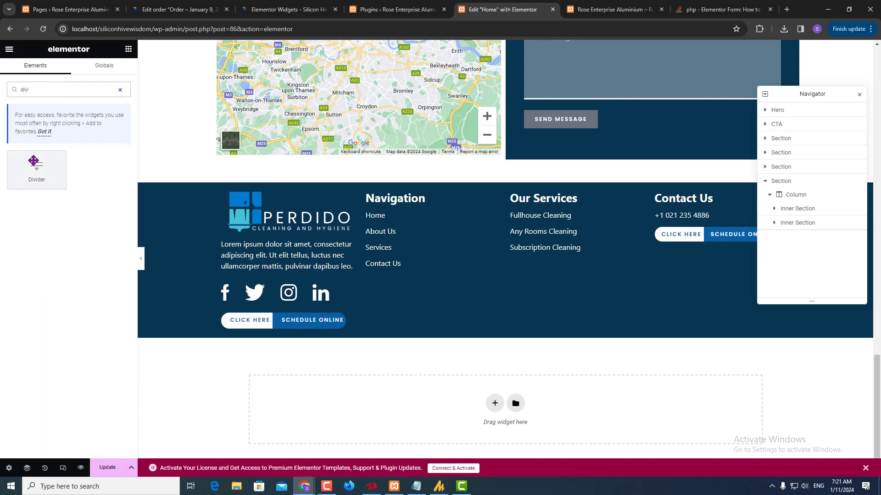
drag(37, 169, 392, 341)
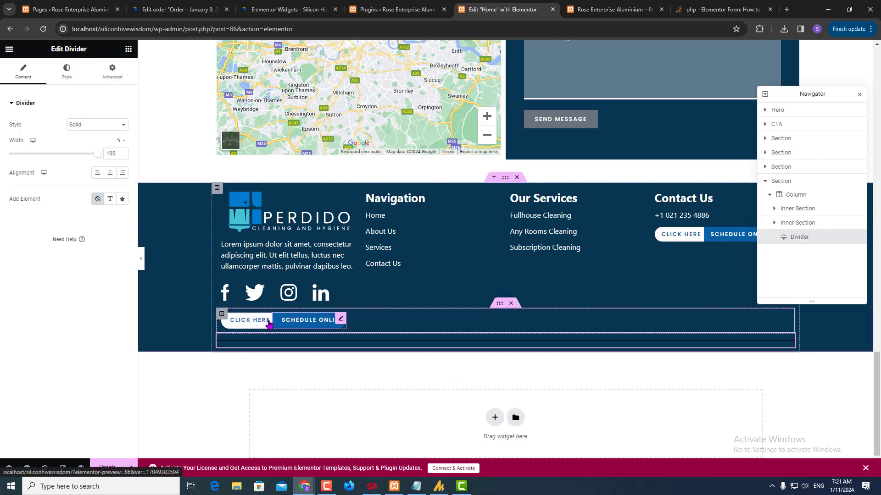
right_click(241, 321)
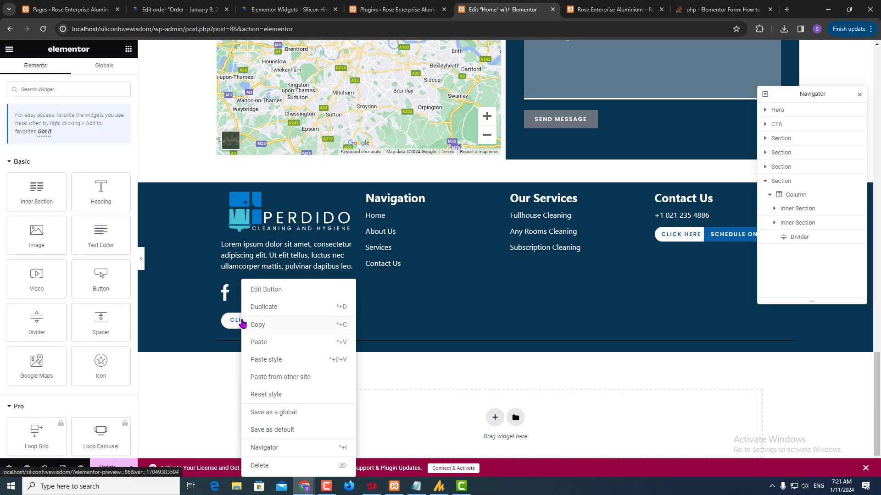
click(274, 465)
right_click(255, 320)
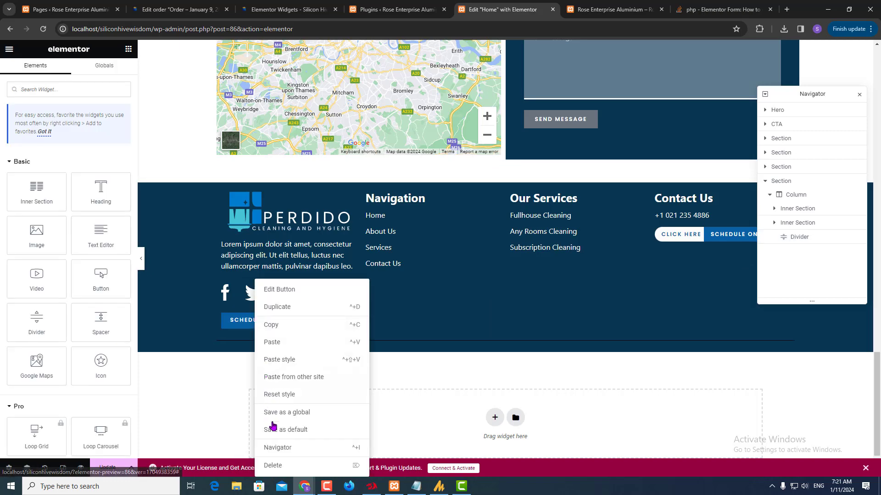
click(273, 465)
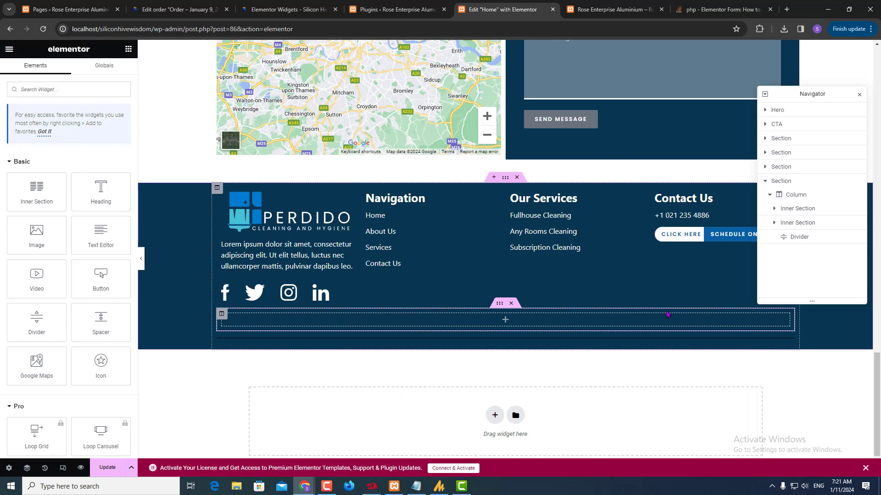
- Try nesting the divider inside the empty inner section's column, and move it back out below the inner section
click(775, 223)
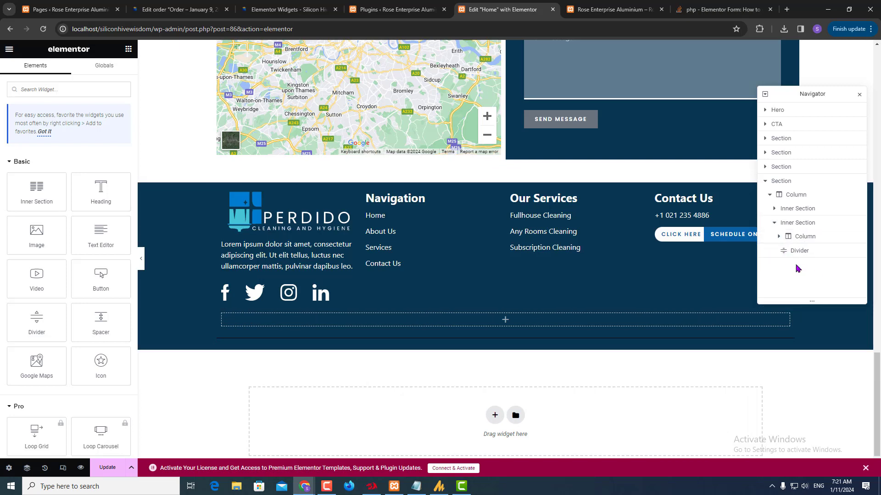
click(778, 236)
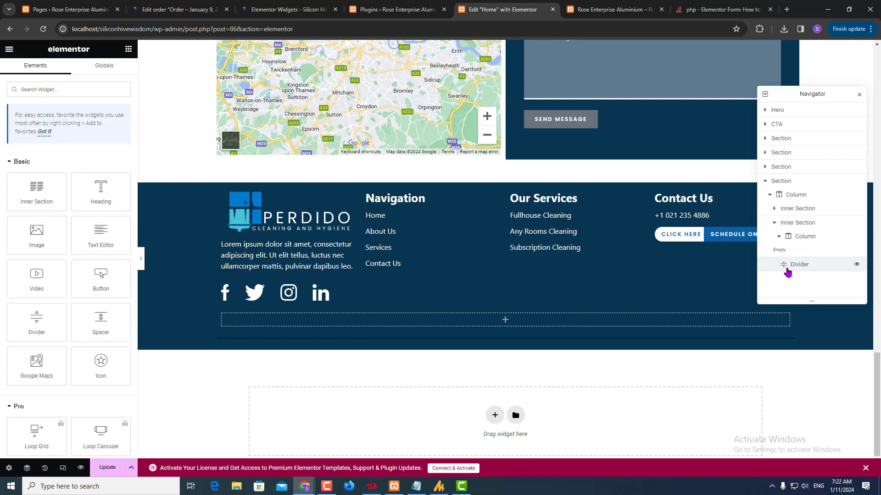
mouse_move(787, 271)
mouse_down()
mouse_move(789, 256)
mouse_move(788, 284)
mouse_up()
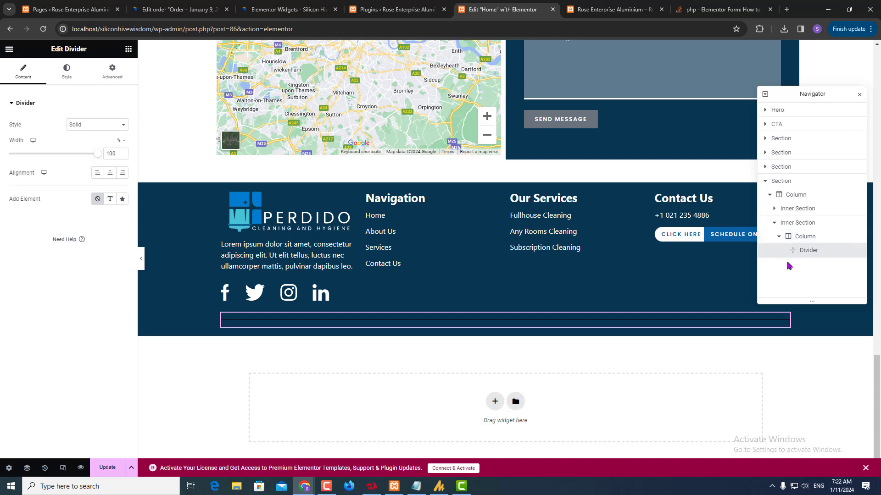
drag(788, 252, 782, 291)
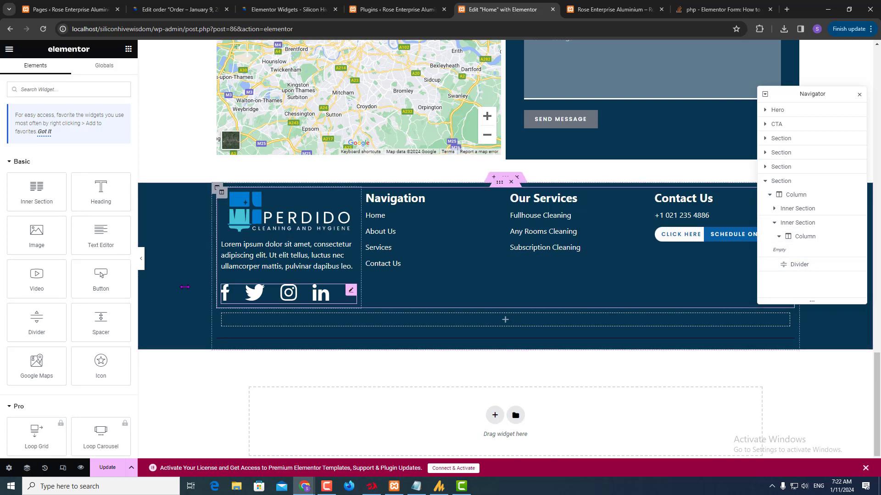
- Check the separator line in the Figma footer and set the Elementor divider's color to New Item #1
key(alt+Tab)
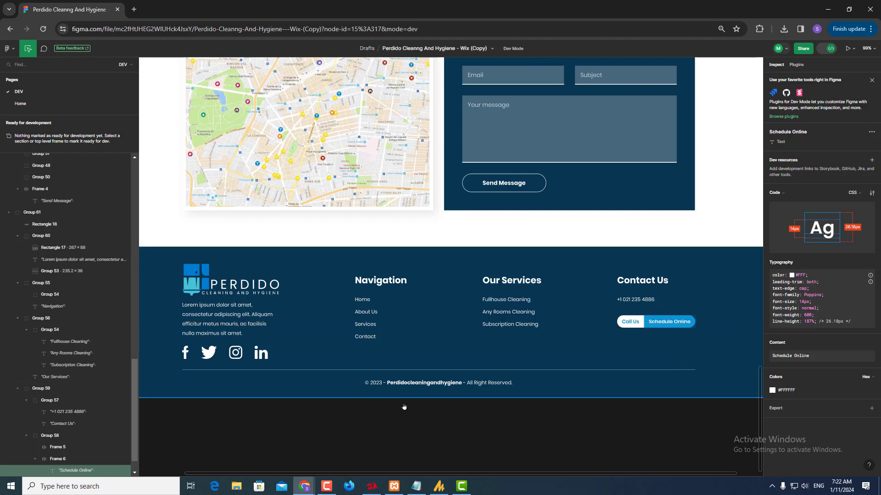
scroll(404, 402, down, 3)
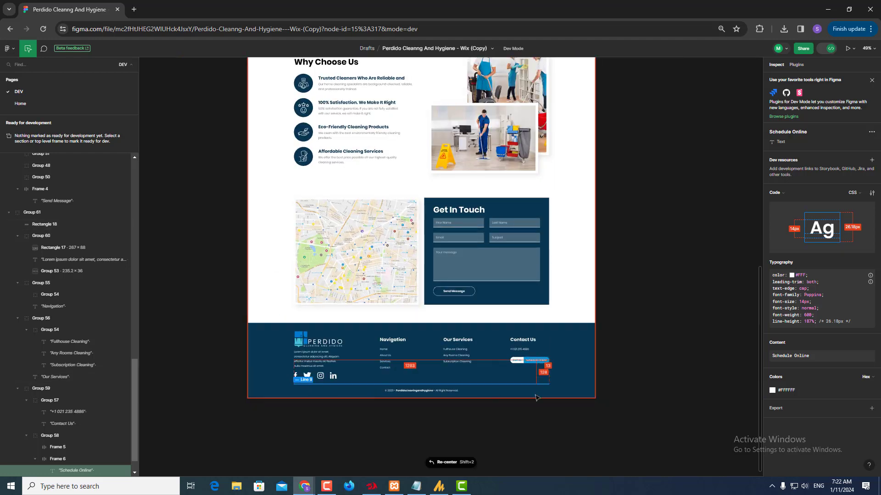
key(alt+Tab)
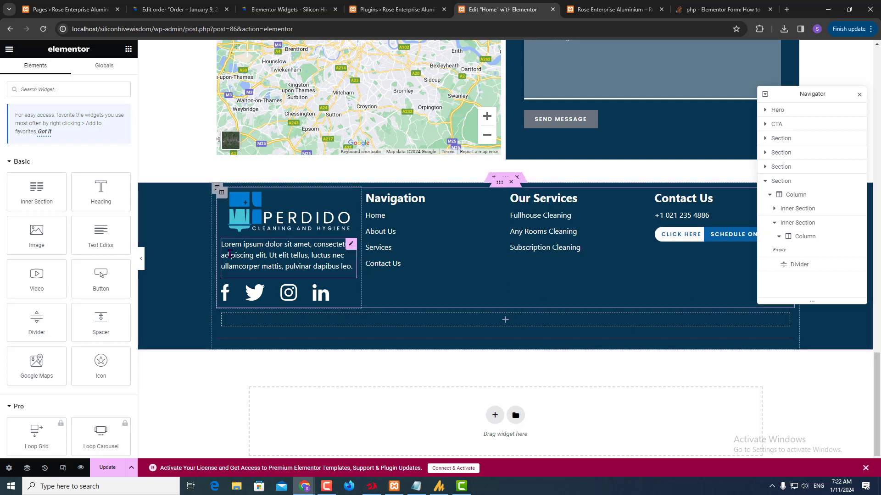
click(659, 338)
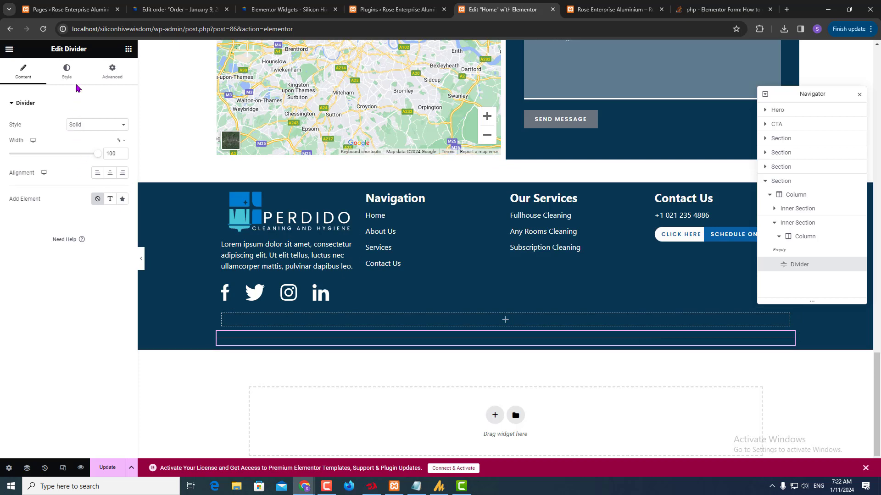
click(66, 72)
click(110, 125)
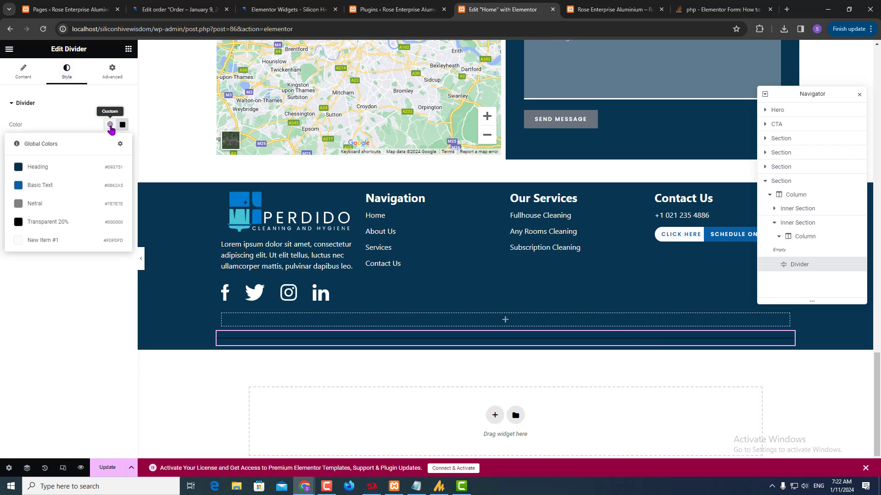
click(70, 235)
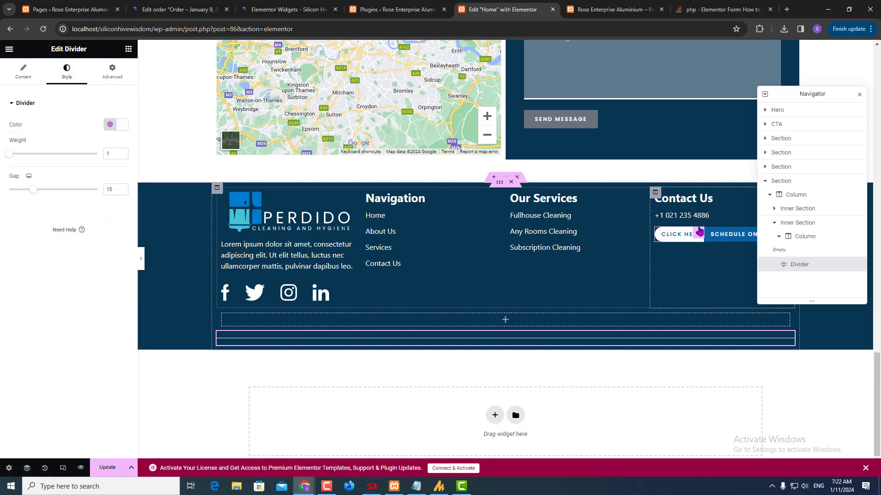
- Set the footer section's content width to Full Width and its columns gap to No Gap
click(796, 182)
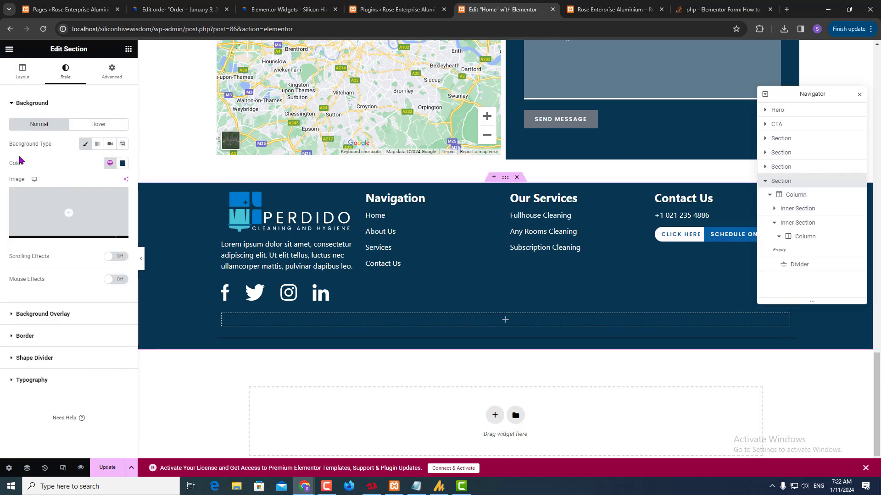
click(23, 71)
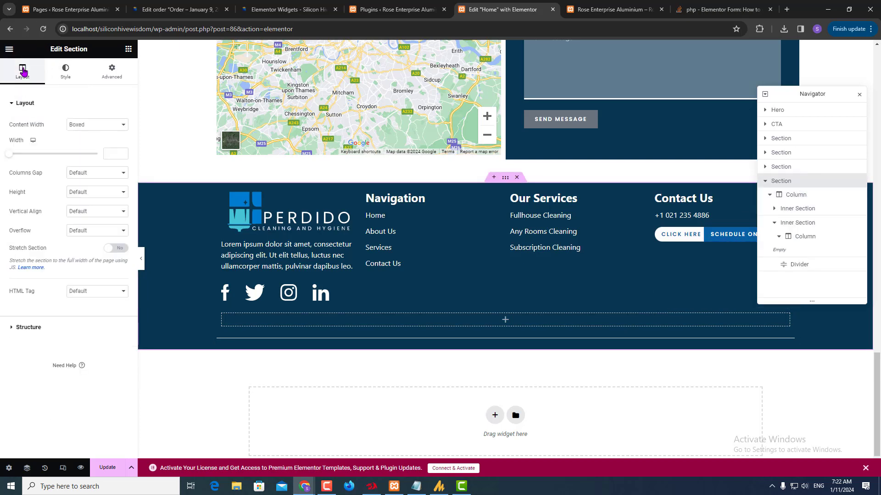
click(113, 126)
click(108, 141)
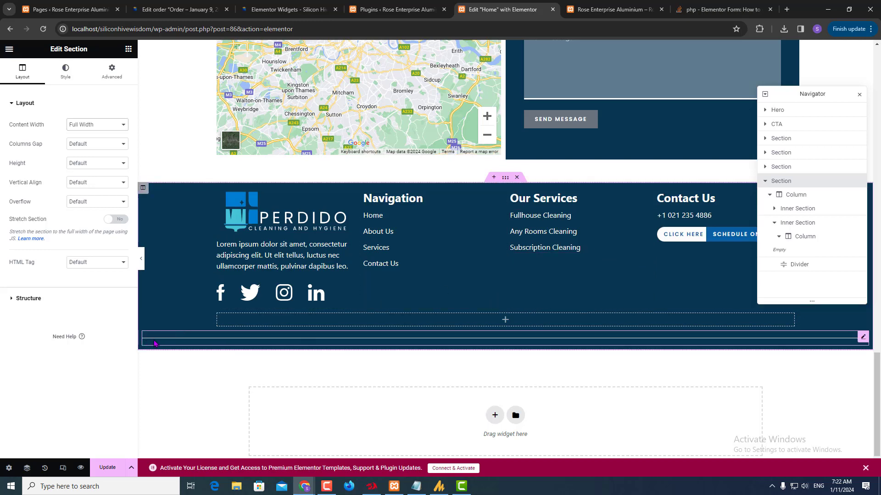
click(80, 146)
click(81, 156)
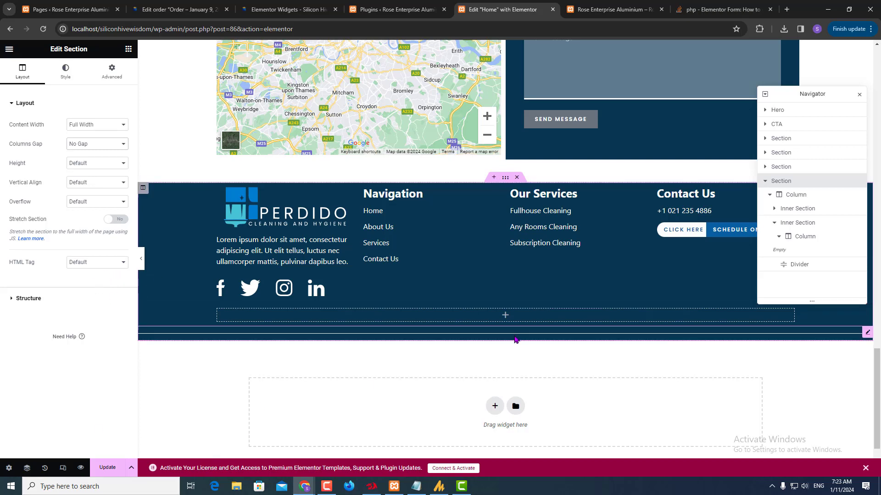
- Delete the empty inner section above the divider, and copy the copyright text from the Figma footer
click(512, 300)
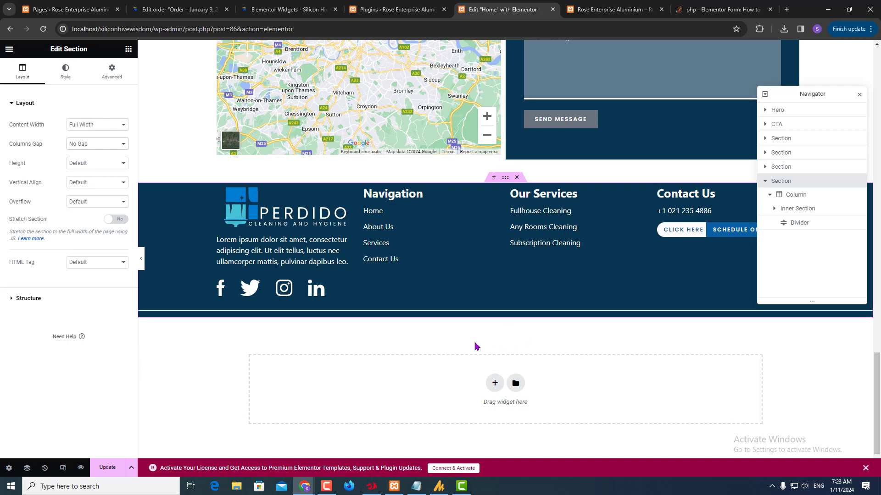
key(alt+Tab)
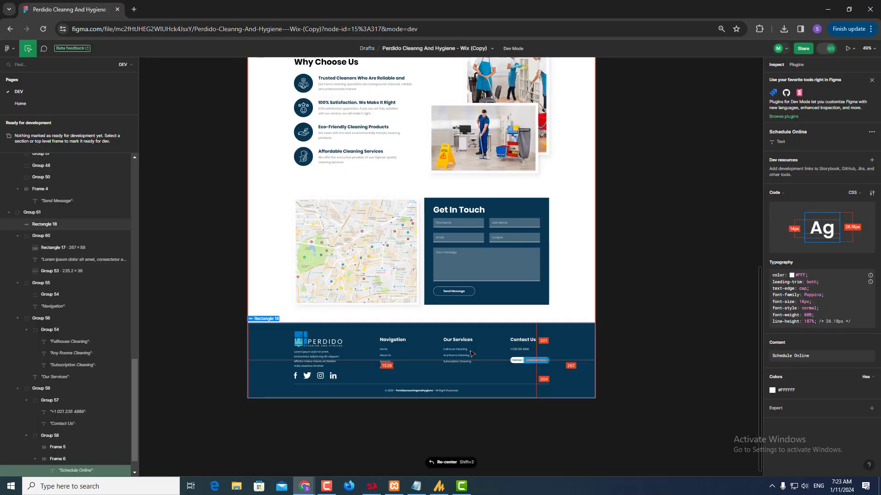
scroll(406, 399, up, 5)
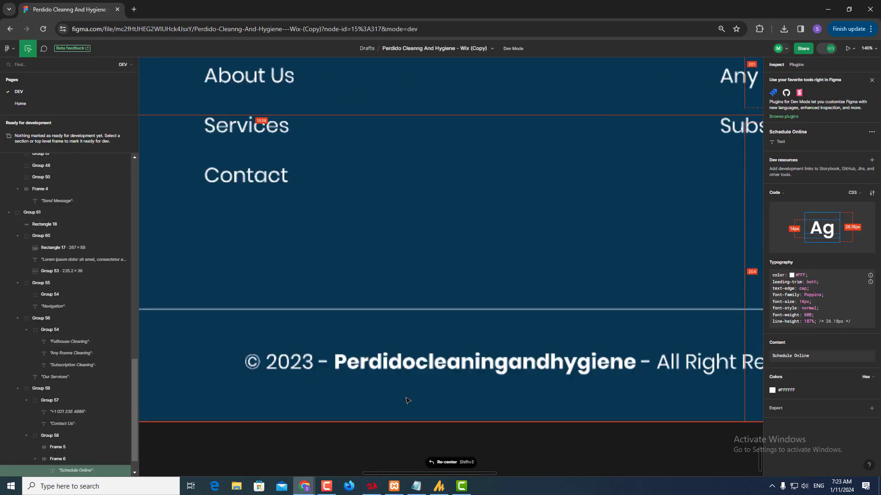
click(417, 370)
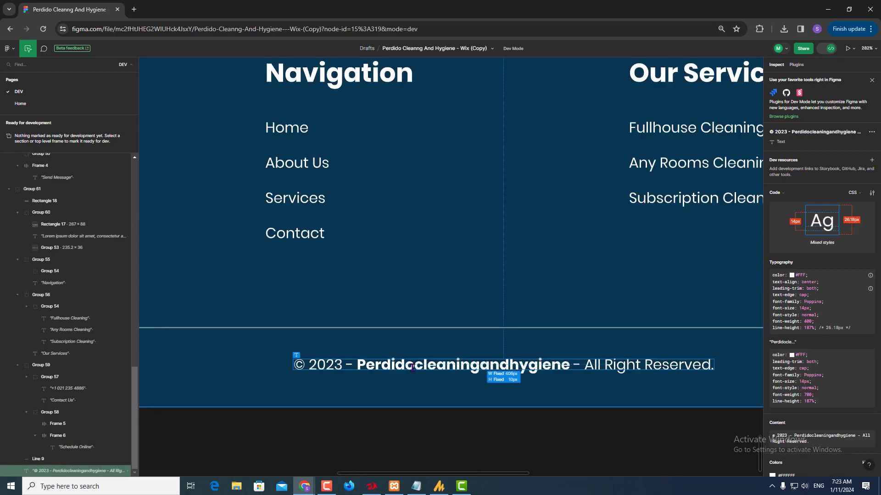
click(865, 435)
key(alt+Tab)
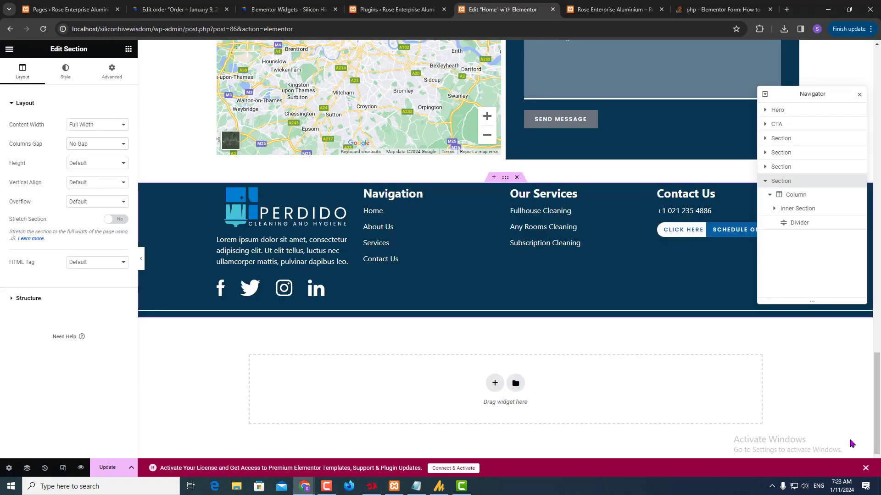
- Add a Text Editor widget below the divider in the Elementor footer and center its text
click(129, 48)
drag(101, 234, 452, 317)
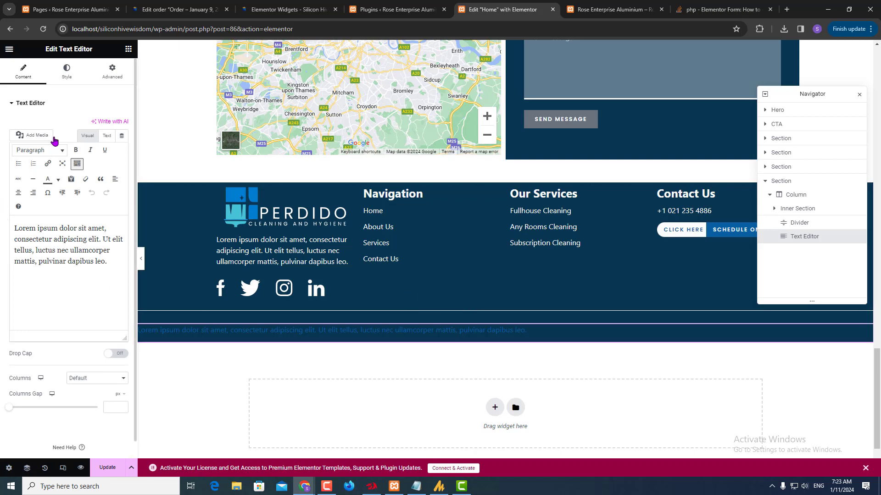
click(66, 74)
click(98, 124)
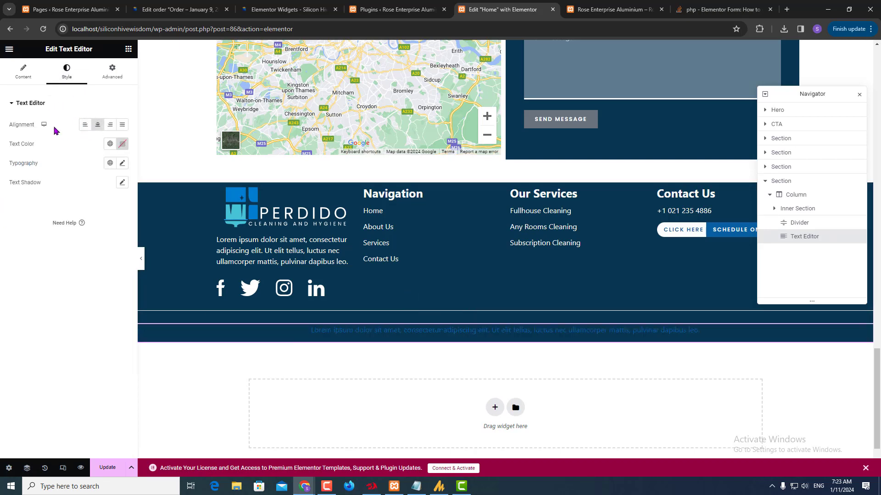
- Replace the placeholder with "© 2023 - Perdidocleaningandhygiene - All Right Reserved." and make "Perdidocleaningandhygiene" bold
click(22, 80)
triple_click(46, 264)
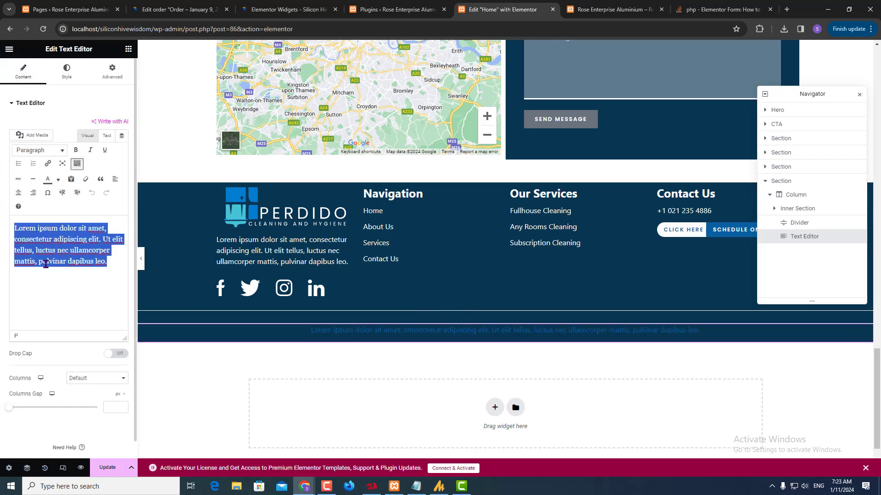
key(ctrl+v)
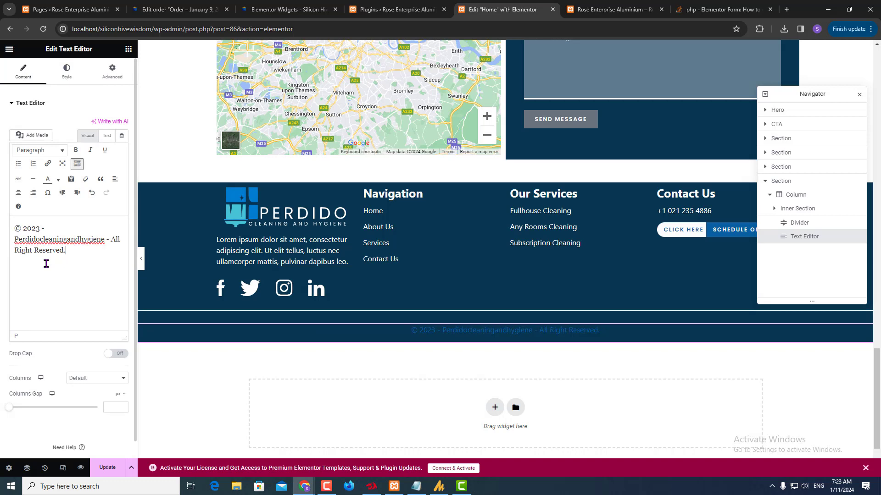
double_click(51, 239)
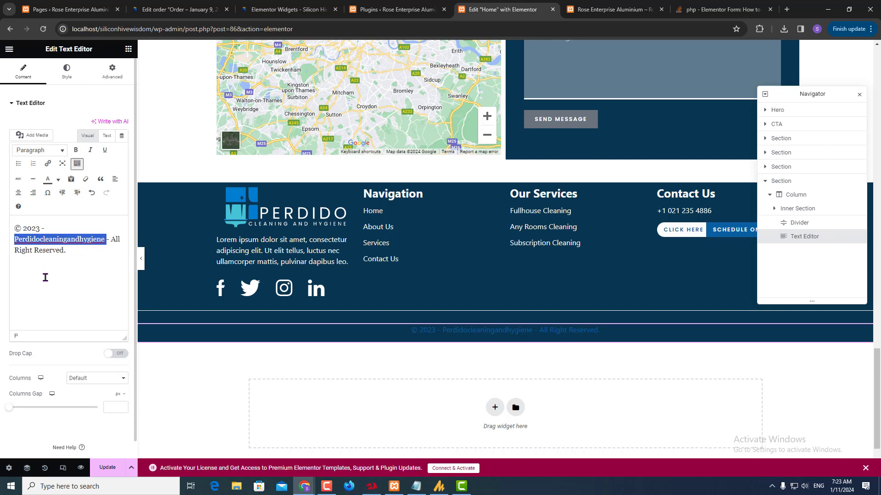
key(ctrl+b)
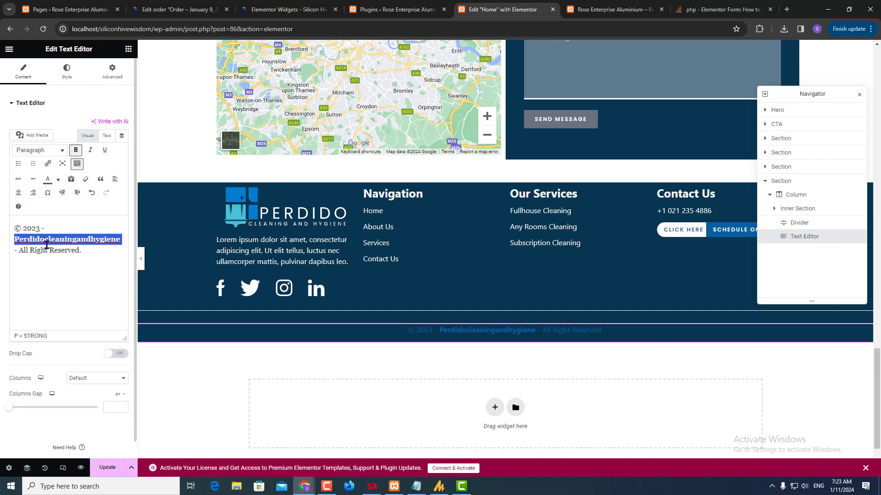
- Set the copyright text's color to the white global color
click(71, 80)
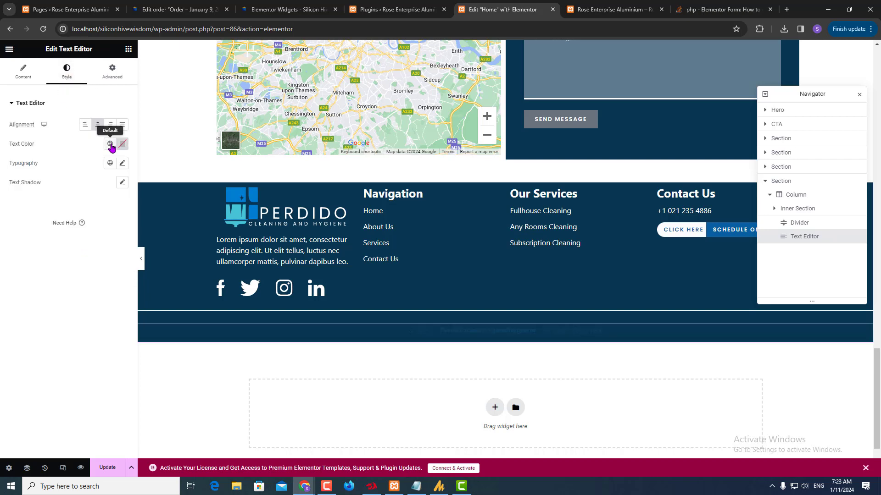
click(110, 145)
click(60, 260)
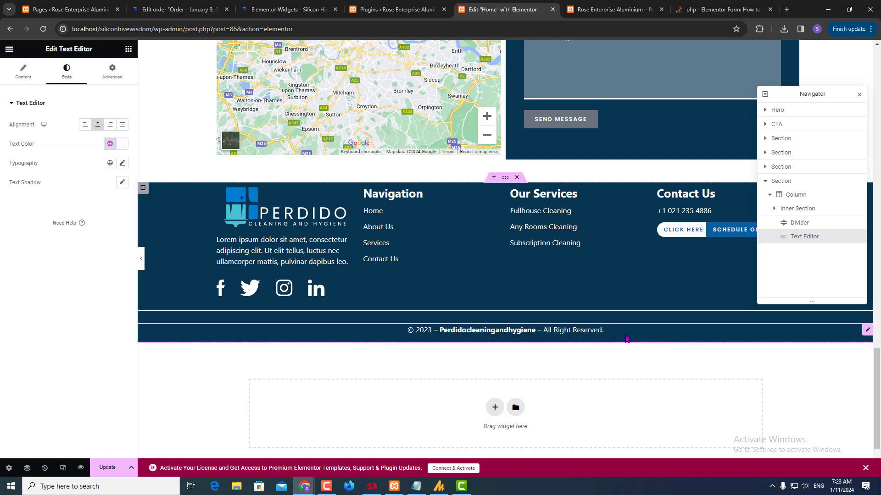
- Reduce the footer divider's gap to 2
click(798, 225)
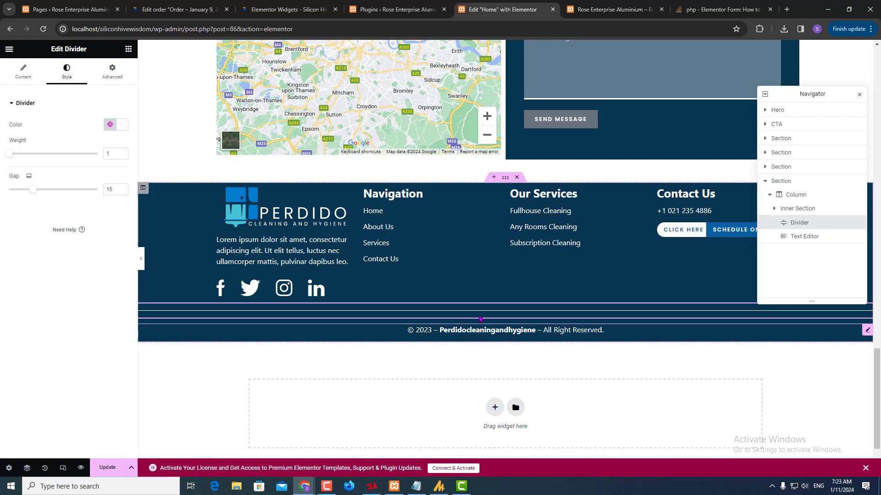
click(114, 79)
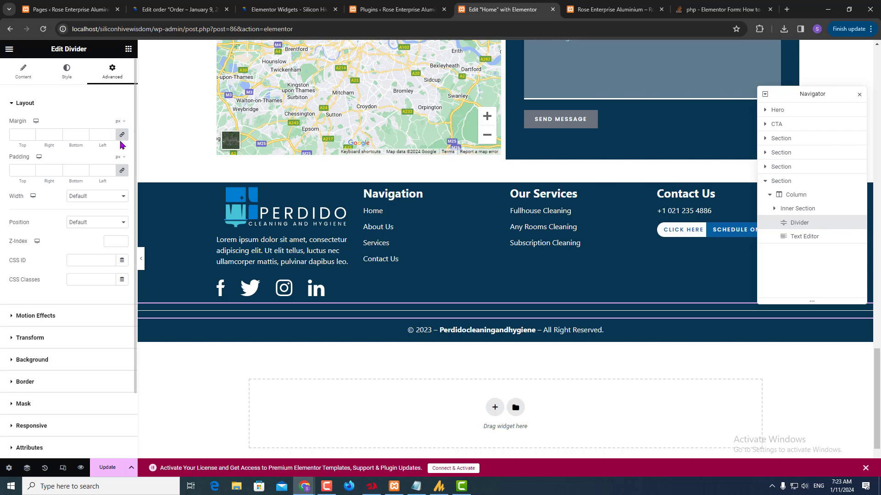
click(66, 84)
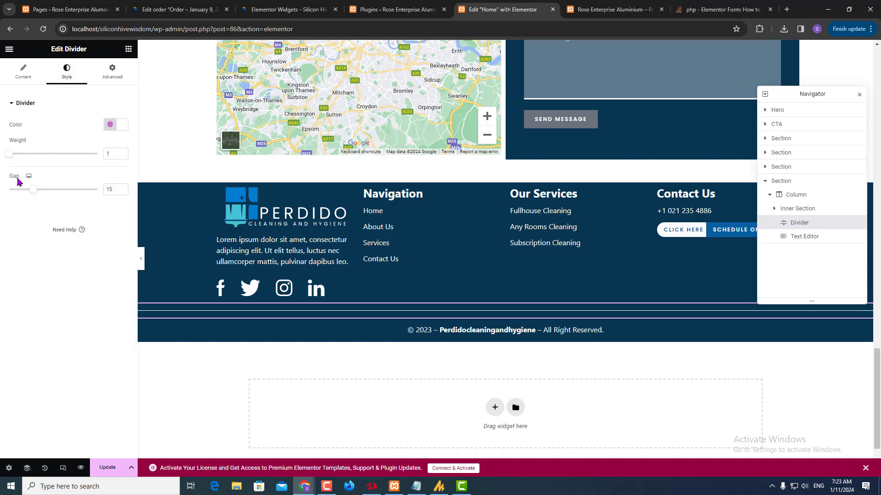
drag(33, 190, 44, 193)
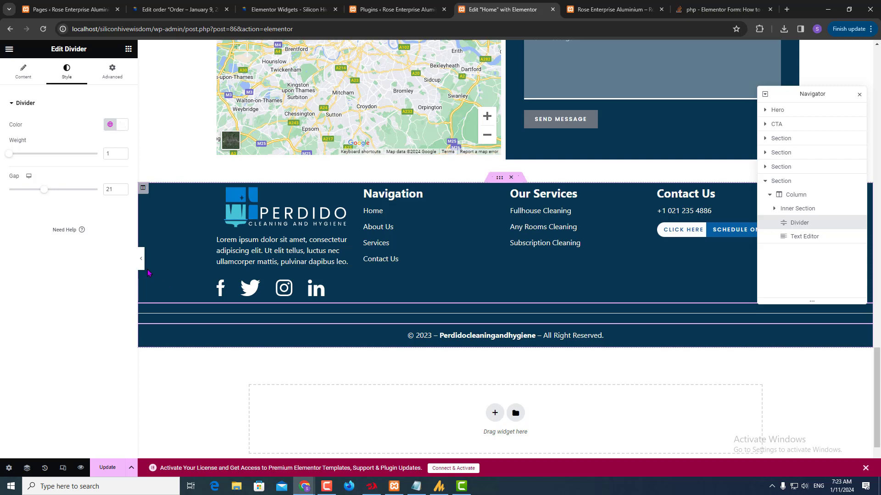
drag(43, 190, 9, 189)
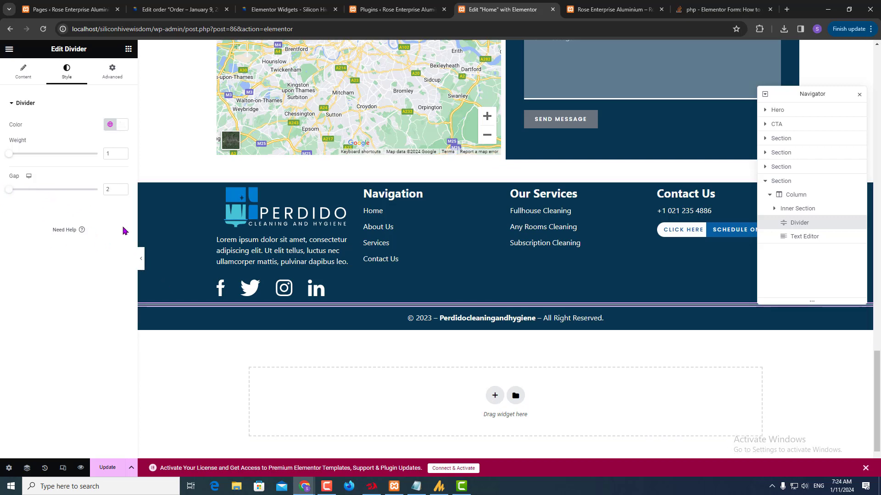
- Unlink the divider's margin values and set its top margin to 30 px
click(114, 74)
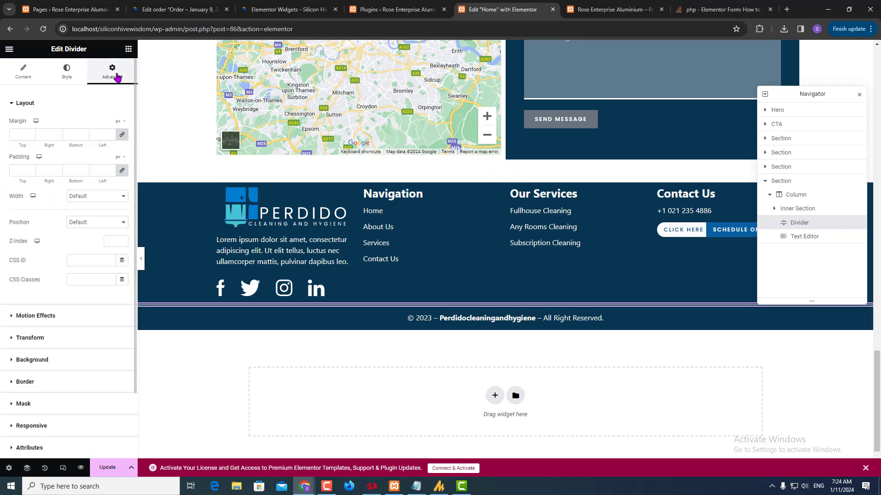
click(121, 134)
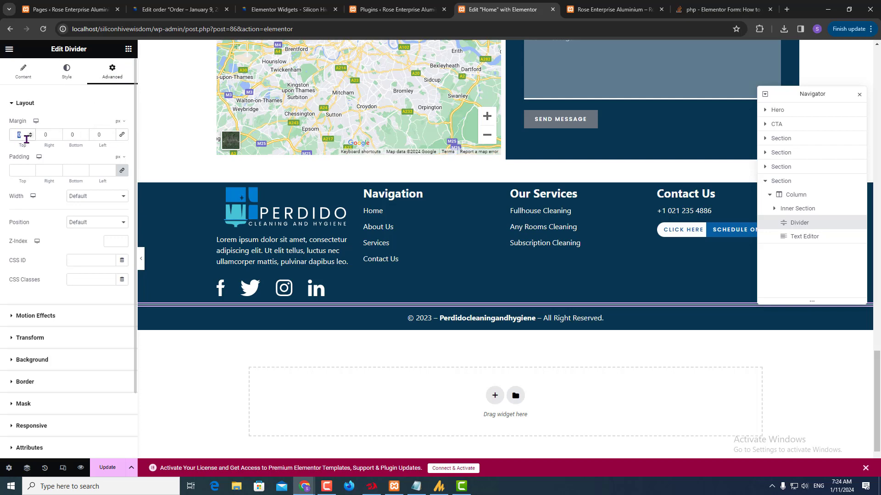
text(30)
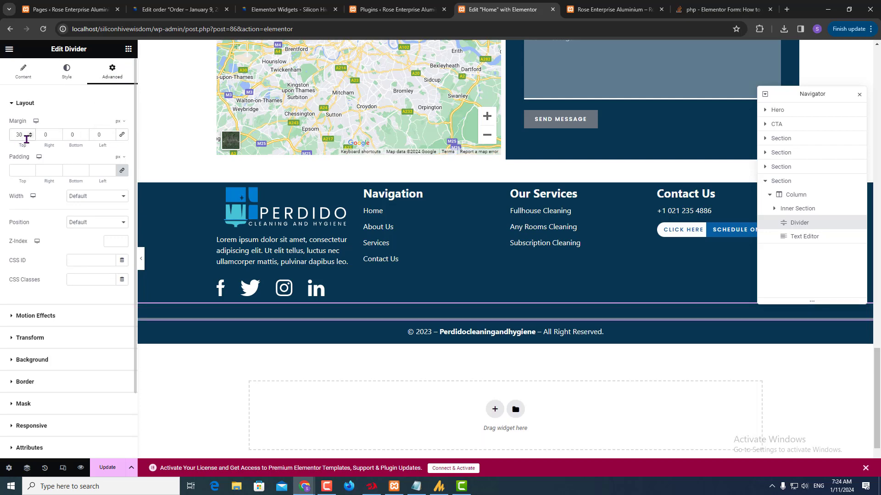
- Set the footer section's top padding to 50 px with the other sides at 0, and update the page
click(800, 194)
click(803, 182)
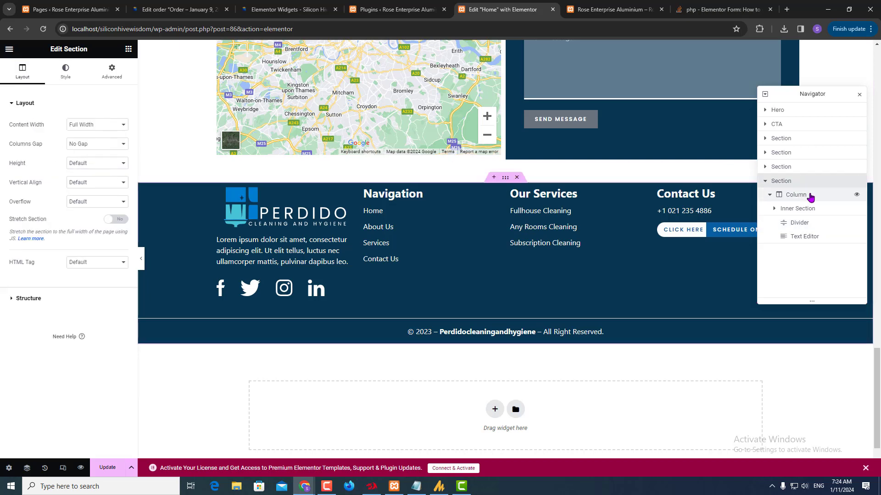
click(113, 71)
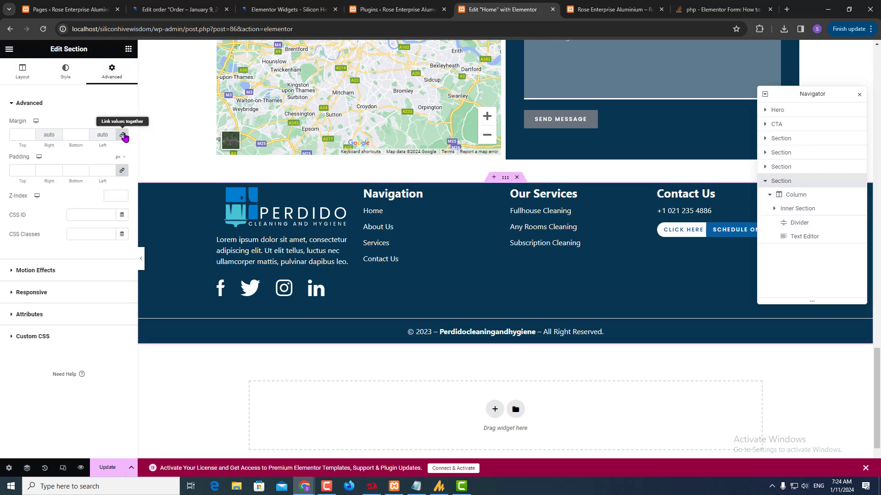
double_click(18, 135)
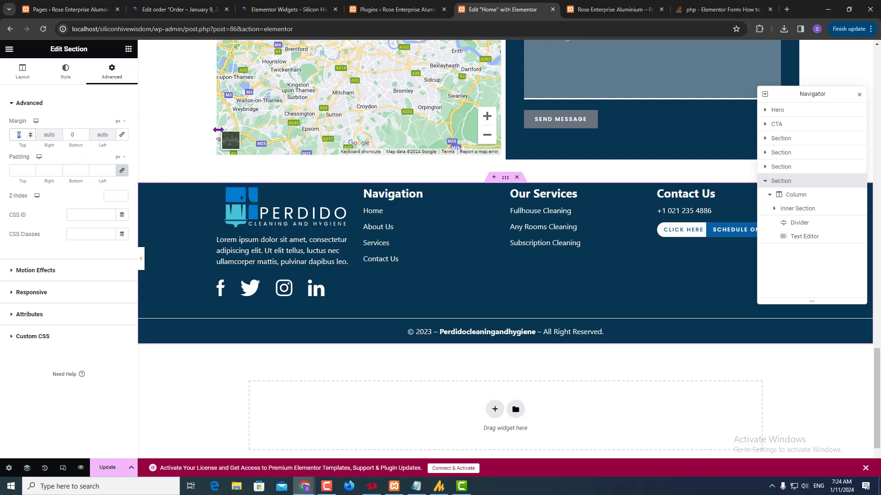
click(121, 171)
double_click(18, 170)
text(50)
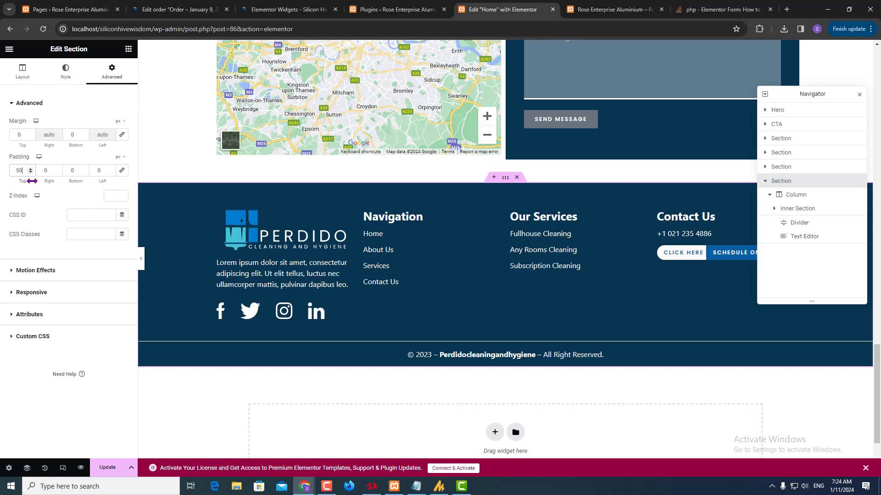
click(110, 467)
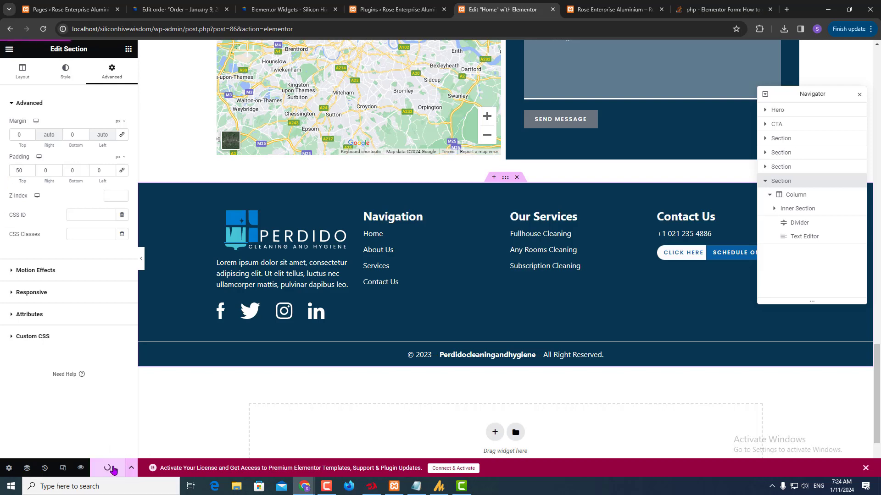
- Check the column layout in the Figma footer, and set the Navigation column's left padding to 50 px and its other sides to 0
key(alt+Tab)
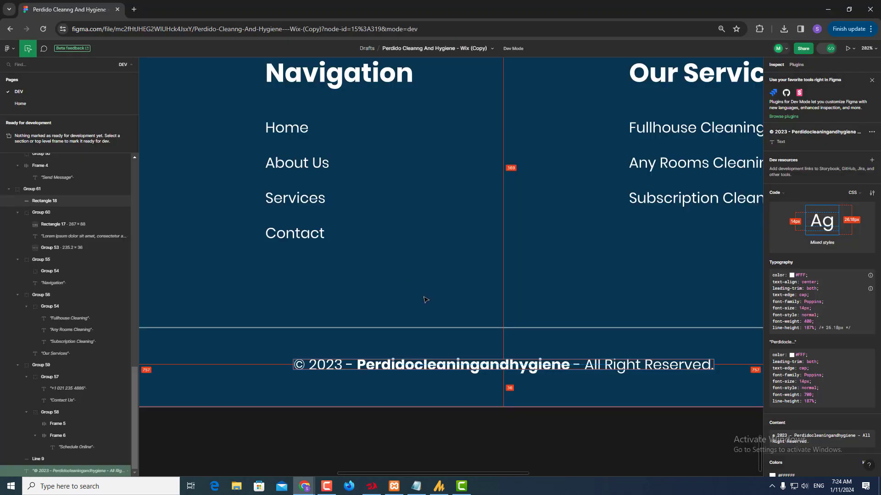
scroll(425, 300, down, 10)
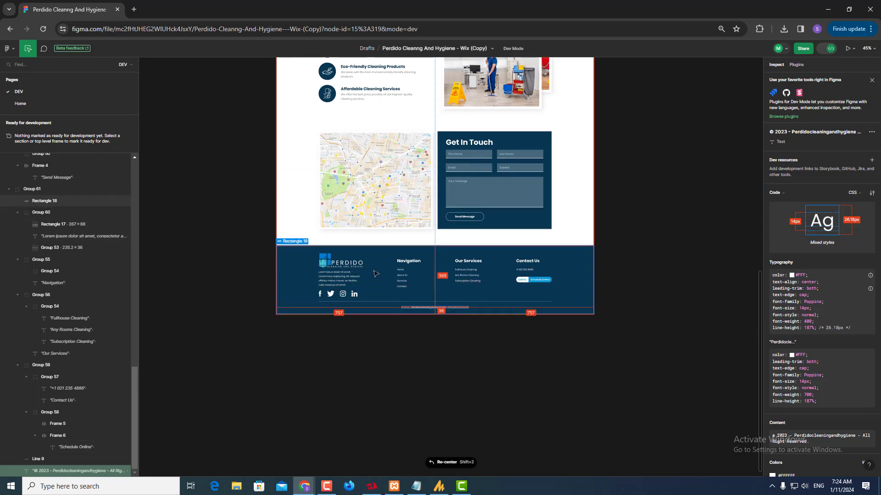
key(alt+Tab)
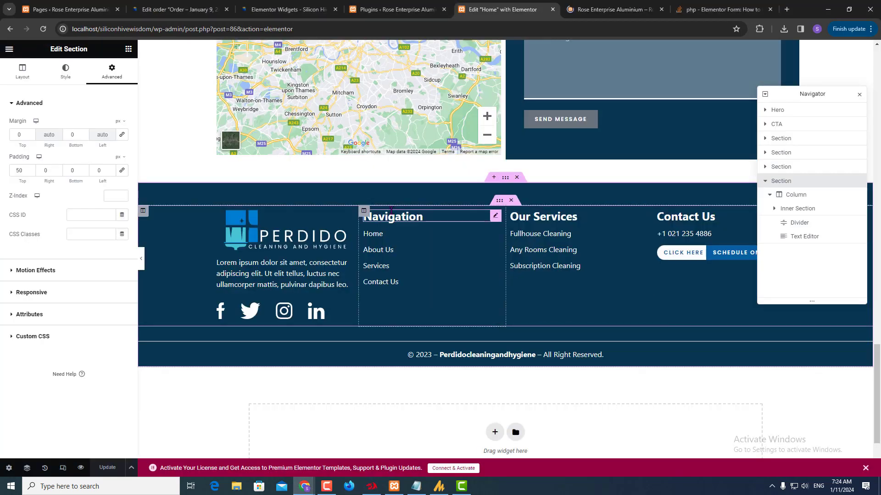
click(364, 212)
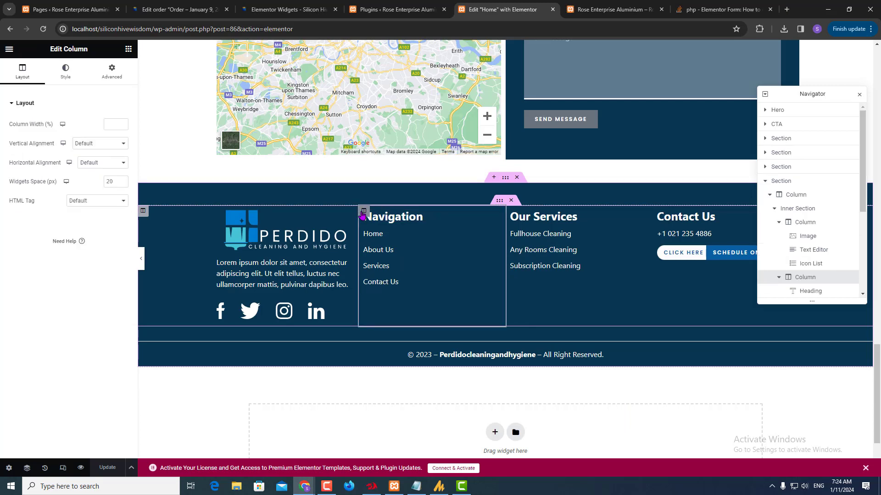
click(110, 73)
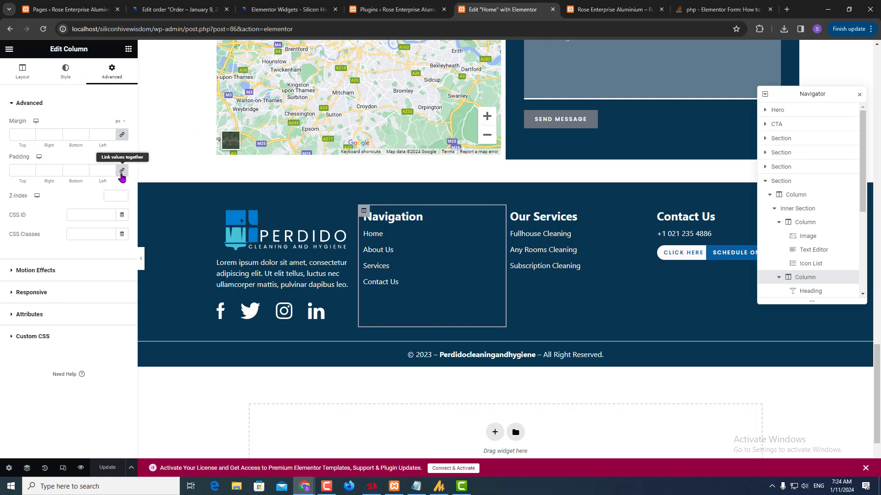
click(122, 171)
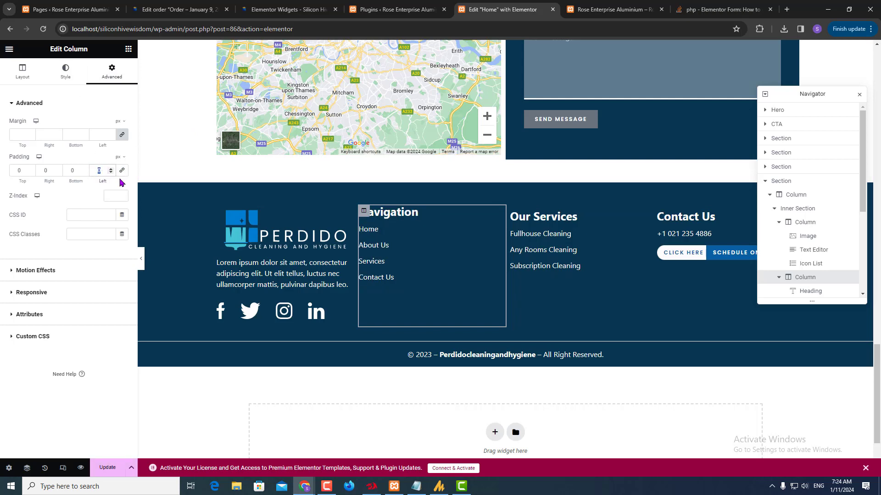
text(50)
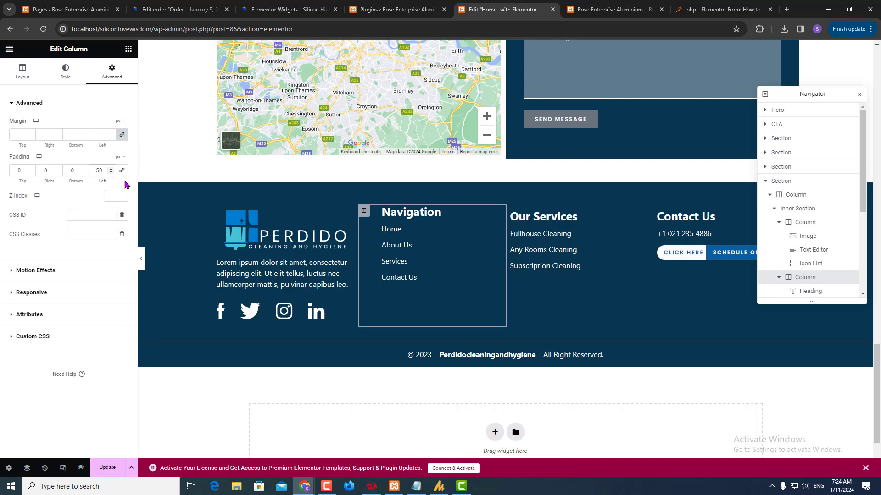
click(21, 170)
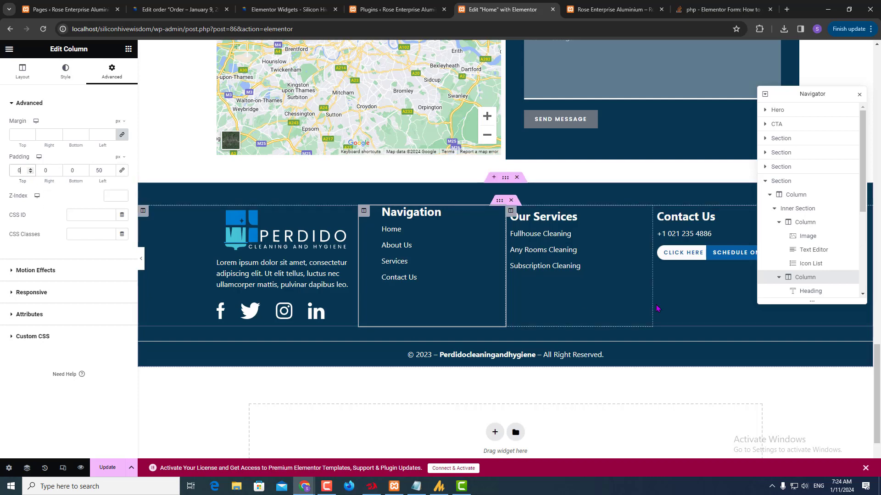
- Set the padding of the Our Services and Contact Us columns to 0 on all sides, and update the page
click(510, 211)
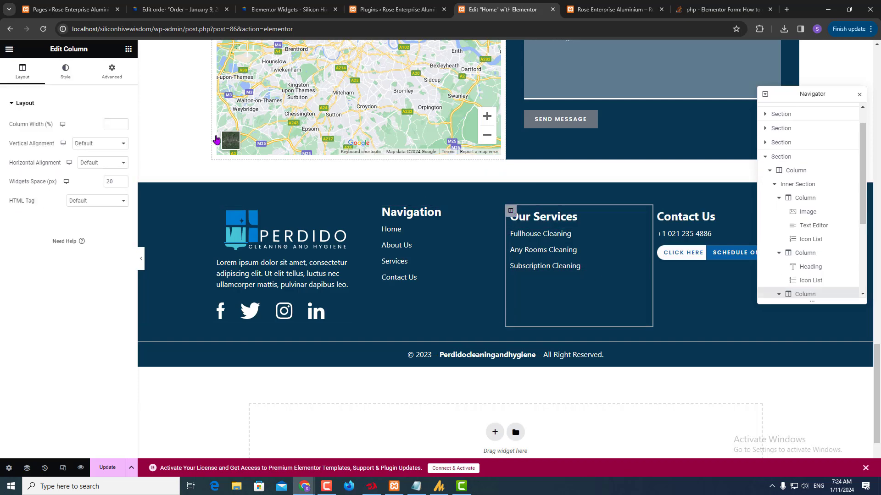
click(111, 72)
click(124, 171)
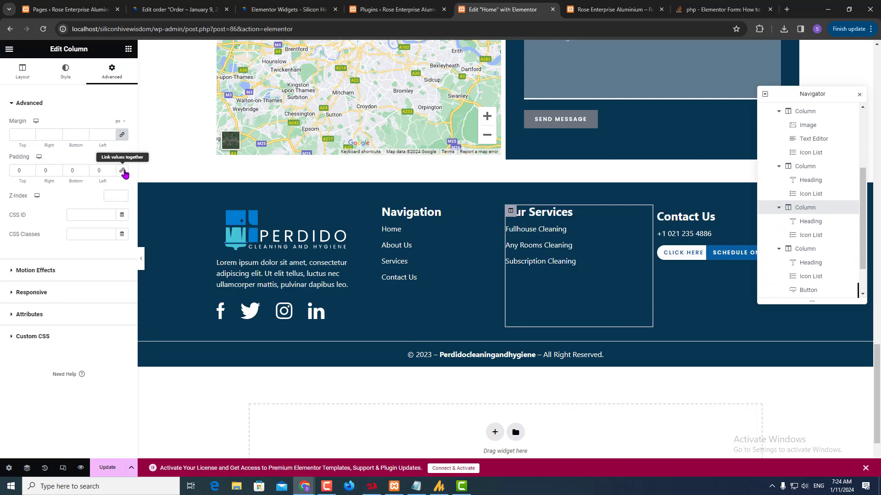
click(657, 210)
click(117, 84)
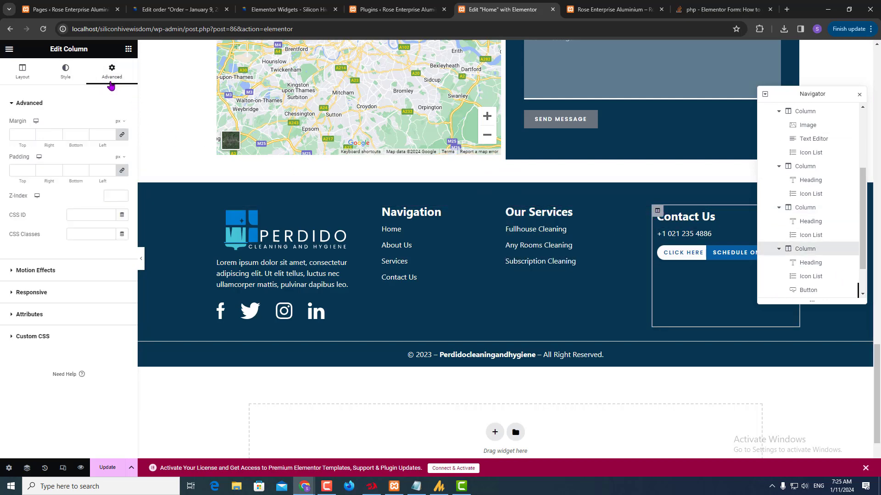
click(122, 171)
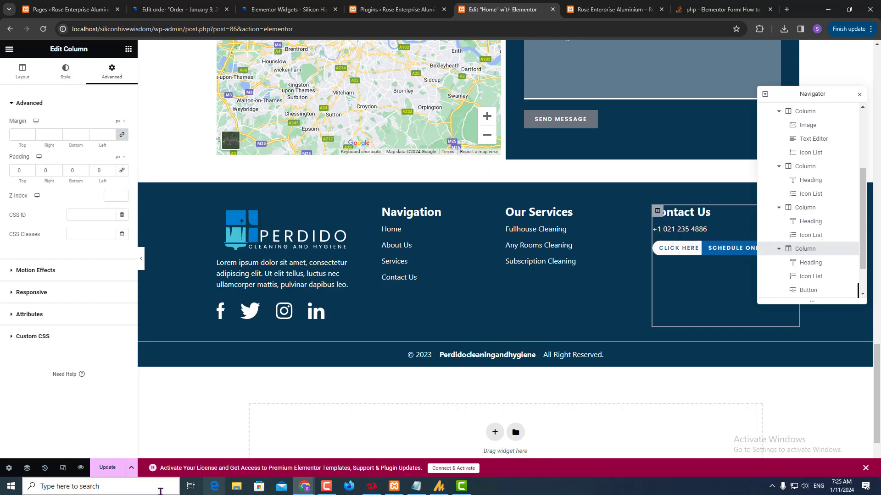
click(98, 473)
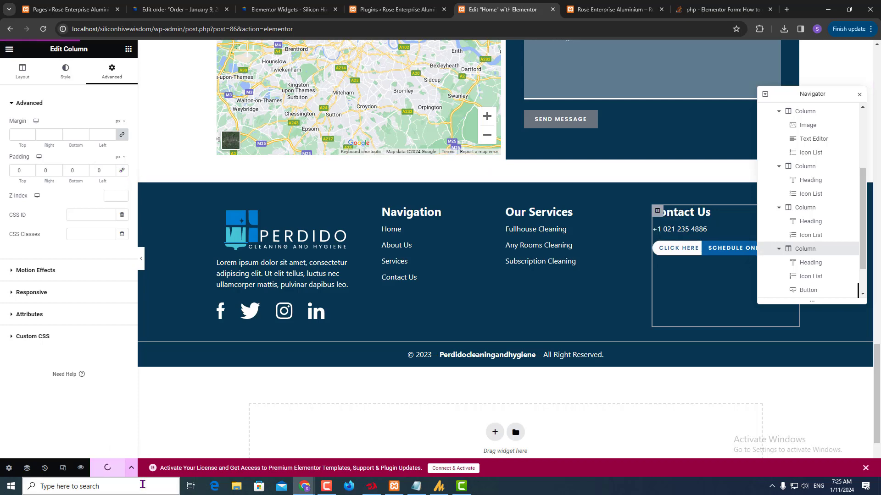
- Preview the Home page to check the footer's column alignment, and return to the Elementor editor
click(81, 468)
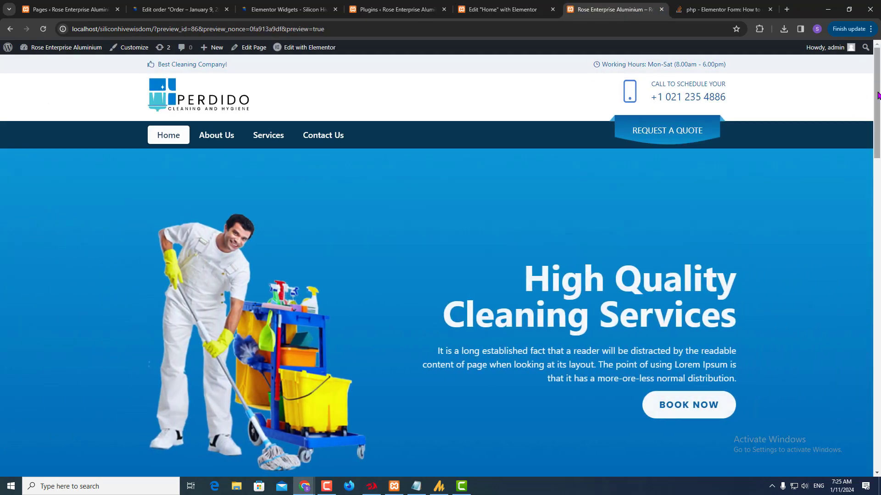
scroll(871, 214, down, 8)
scroll(871, 214, down, 10)
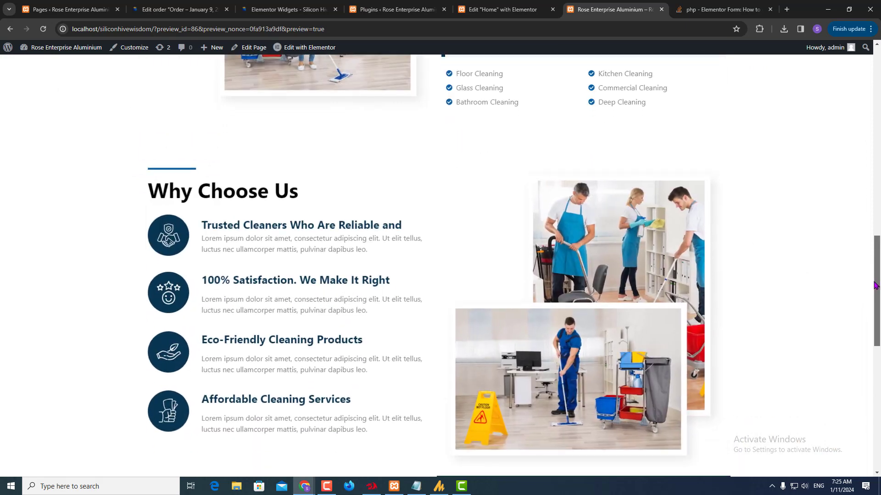
scroll(879, 398, down, 7)
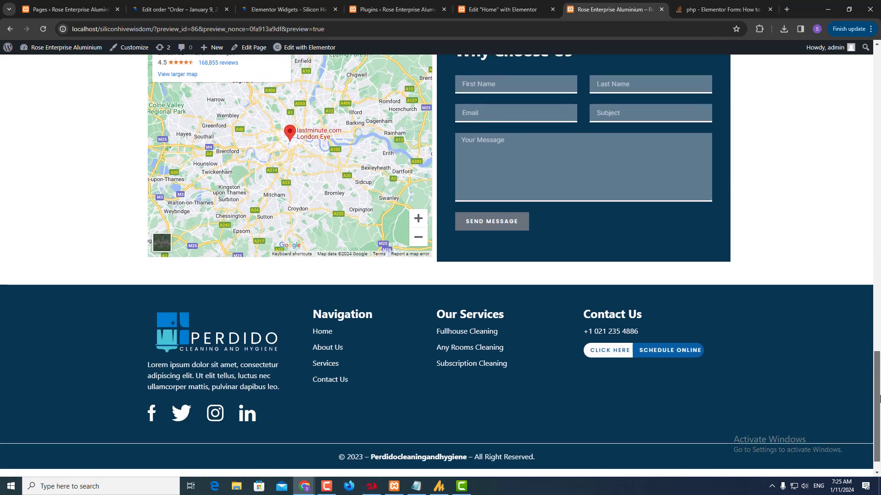
scroll(879, 398, down, 1)
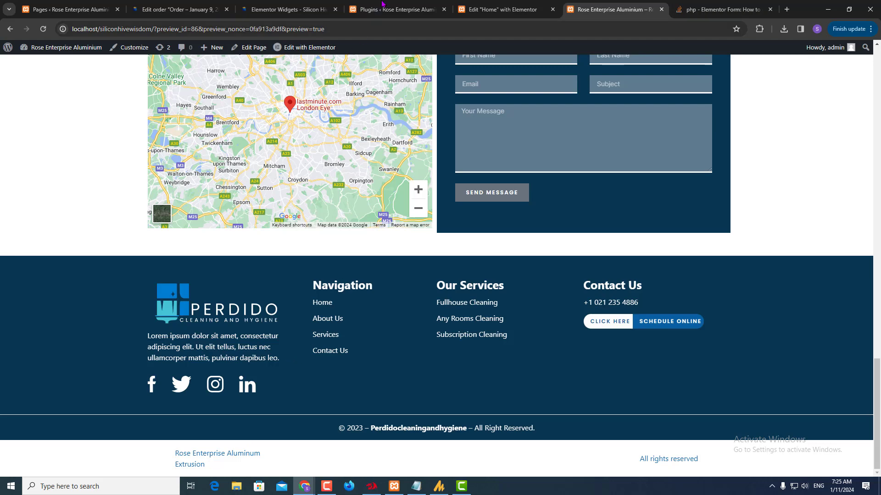
key(ctrl+4)
click(508, 4)
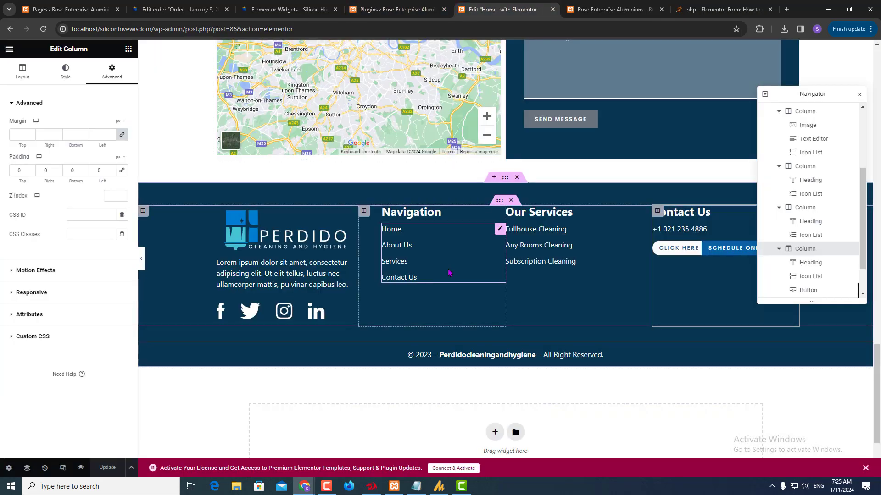
- Identify the footer's section in the page structure by briefly hiding it, and copy the whole section
right_click(505, 182)
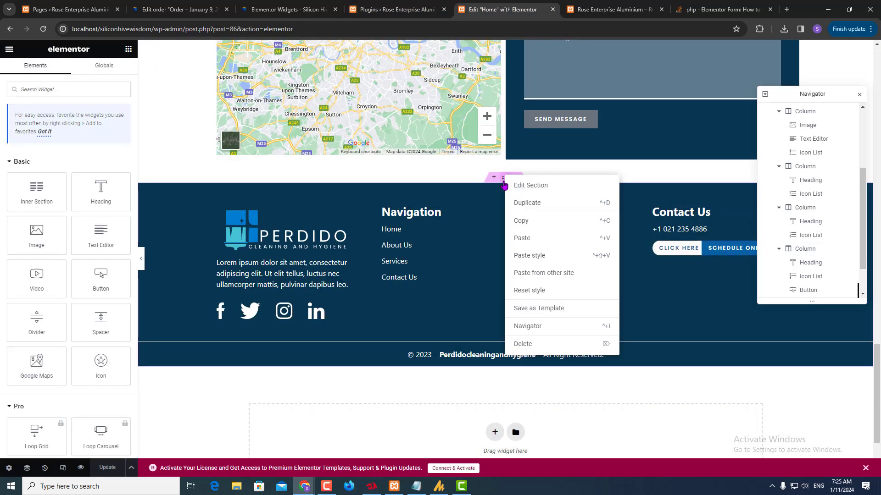
click(521, 222)
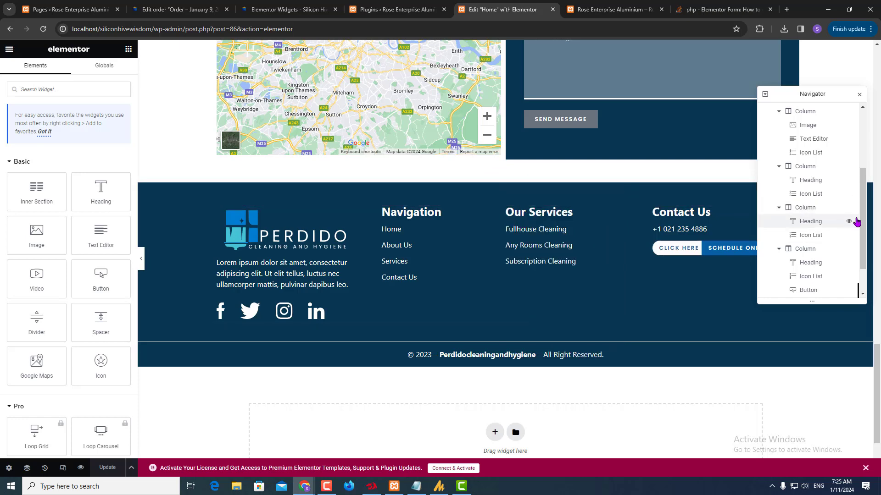
scroll(857, 183, up, 2)
scroll(857, 166, up, 2)
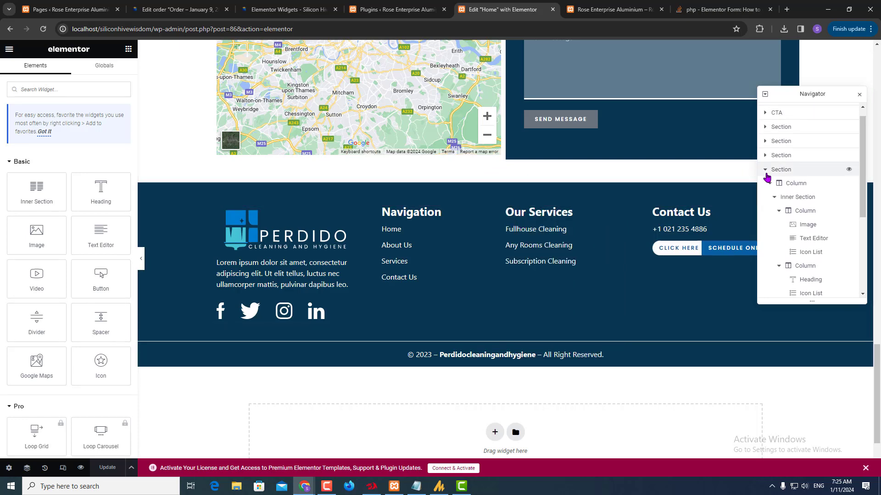
click(764, 168)
click(856, 181)
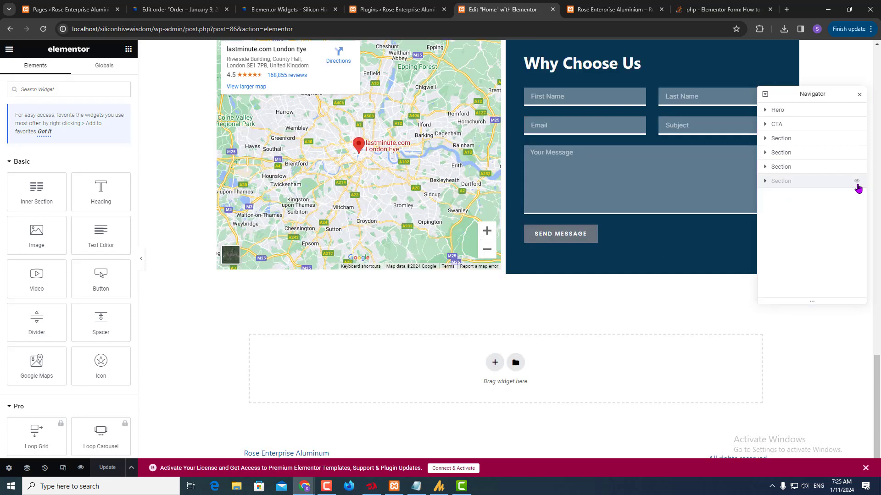
click(856, 181)
right_click(784, 184)
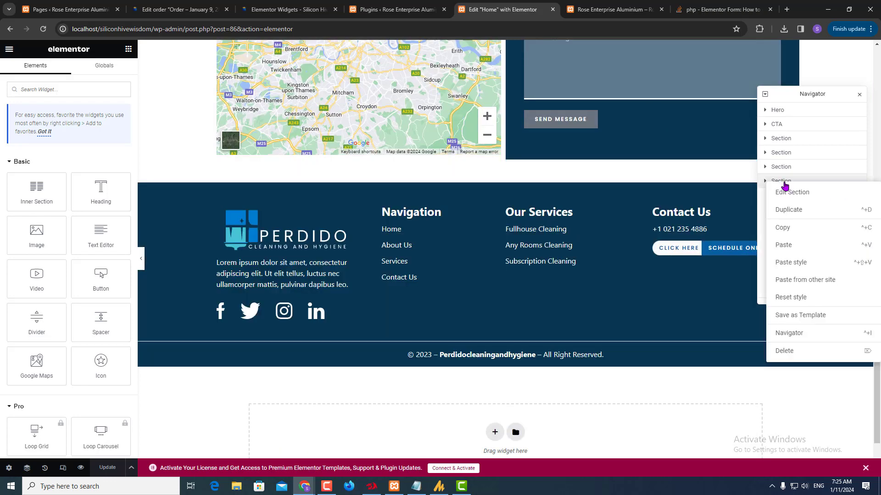
click(782, 230)
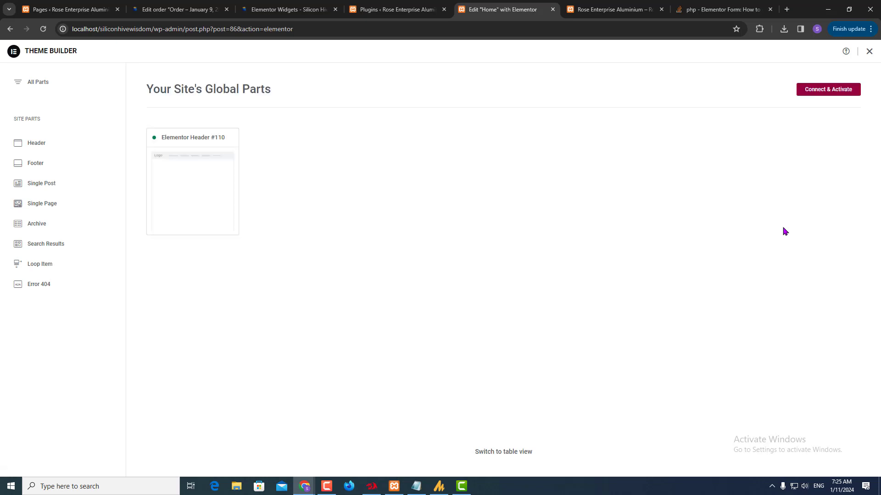
- Check the Theme Builder for existing footer templates
click(32, 164)
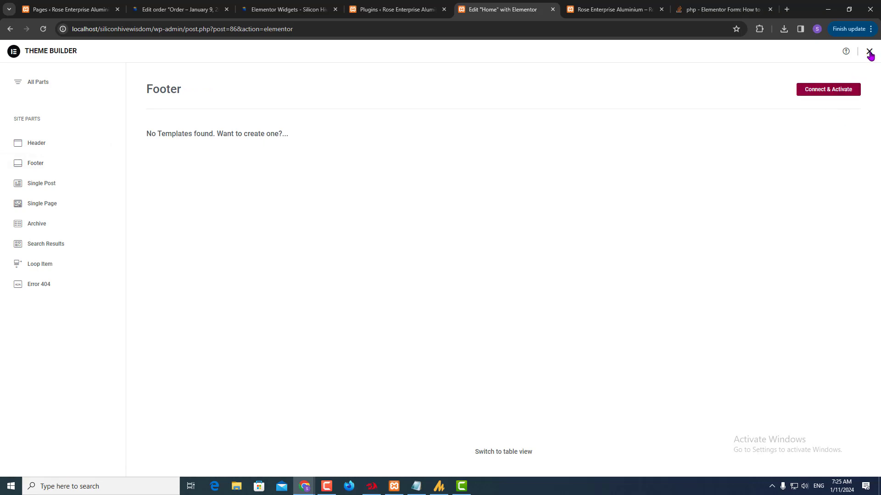
- Search the WordPress plugins for "header", and install and activate Elementor Header & Footer Builder
click(396, 9)
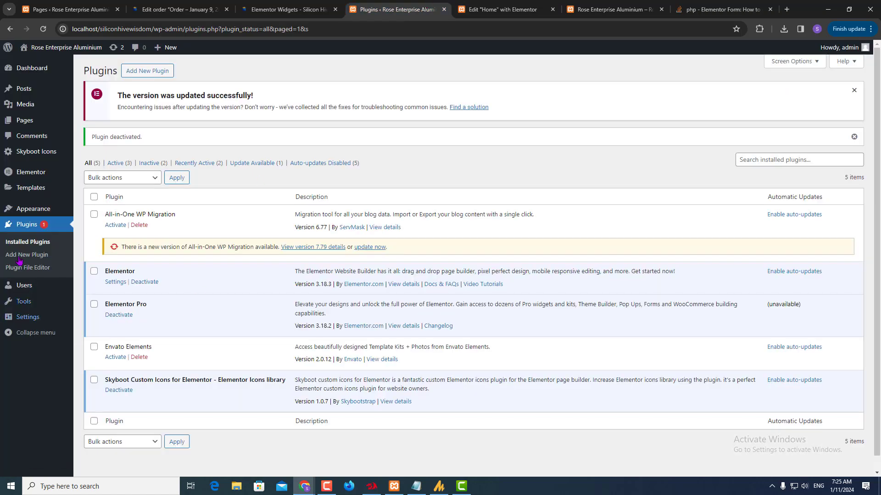
click(148, 70)
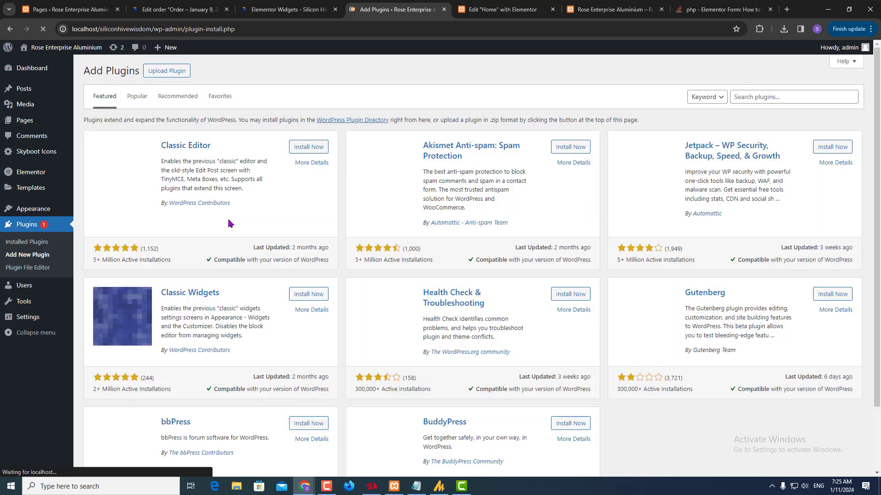
click(770, 95)
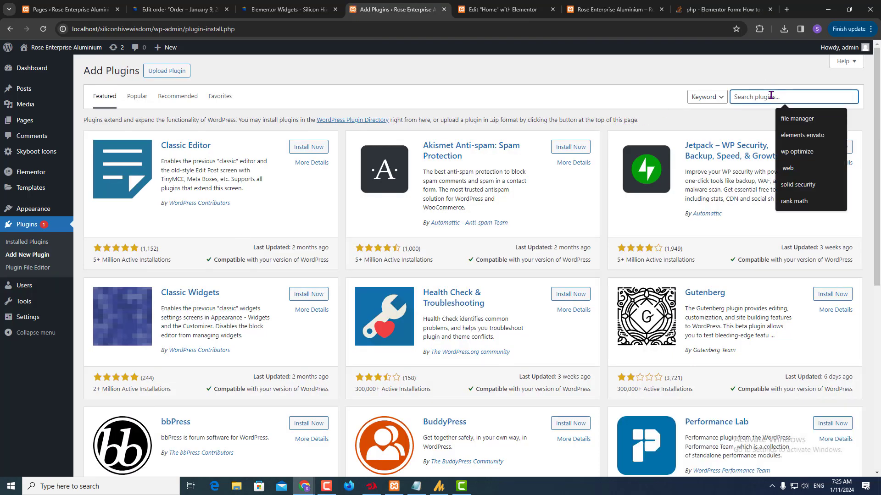
text(header)
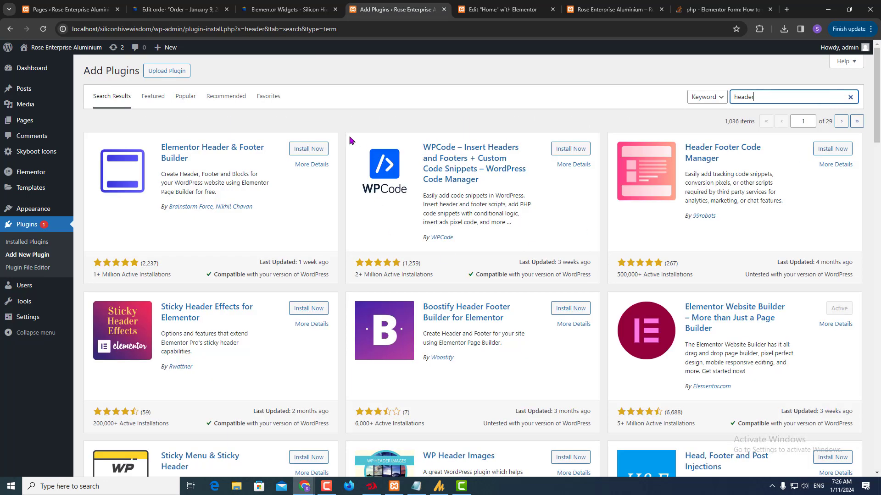
click(306, 151)
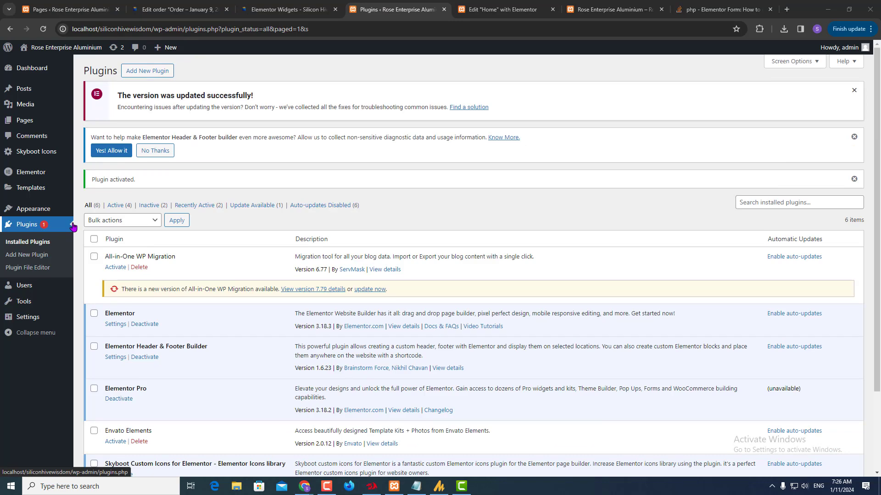
scroll(132, 344, down, 3)
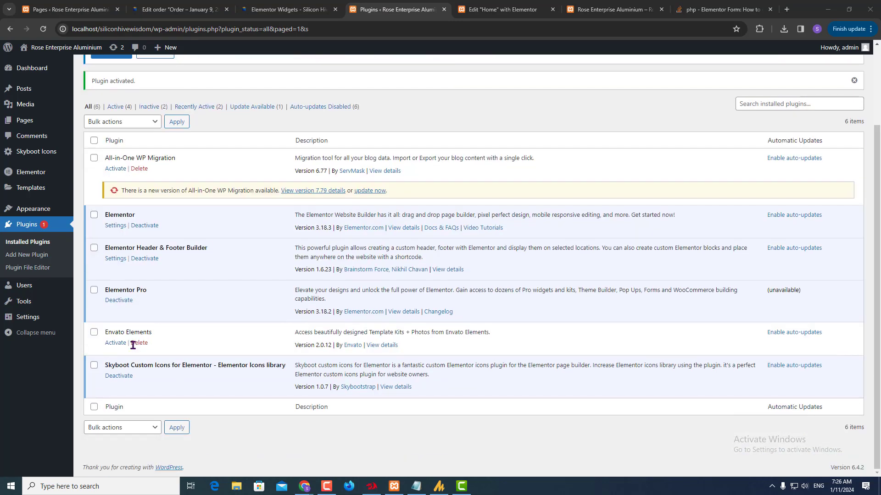
click(329, 490)
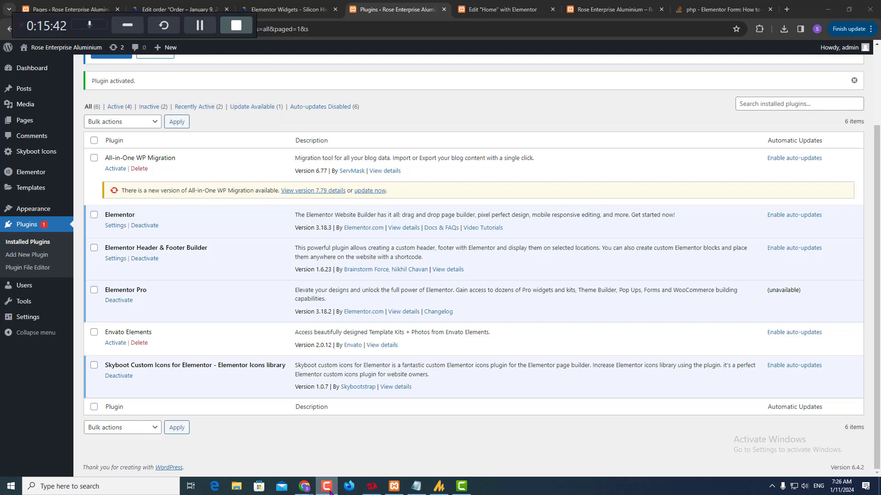
click(328, 489)
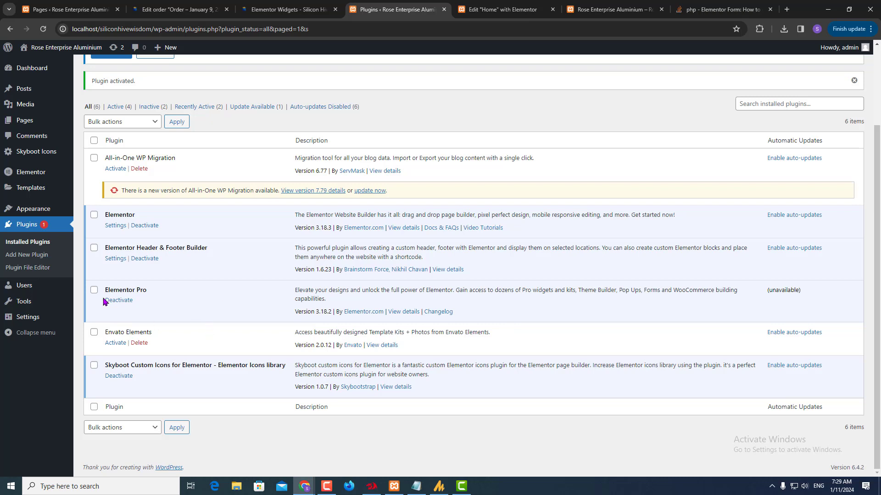
- Start a new template in the Elementor Header & Footer Builder, skipping its introductory survey
mouse_move(15, 210)
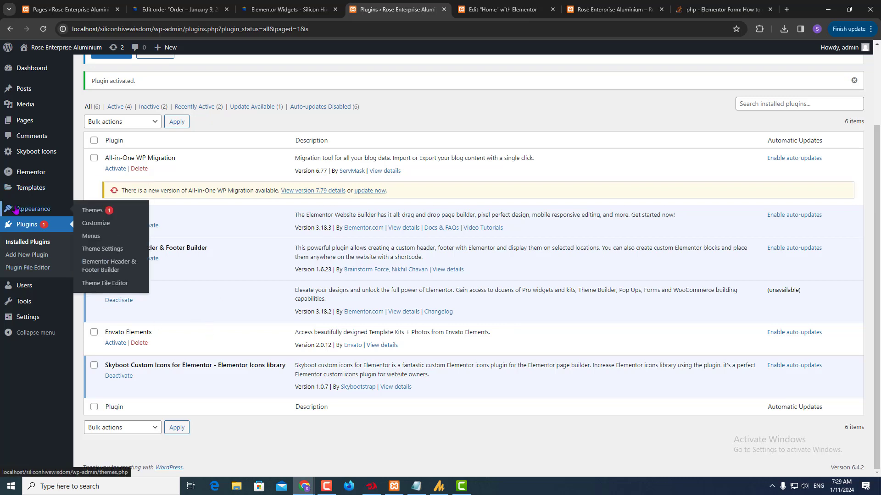
click(101, 270)
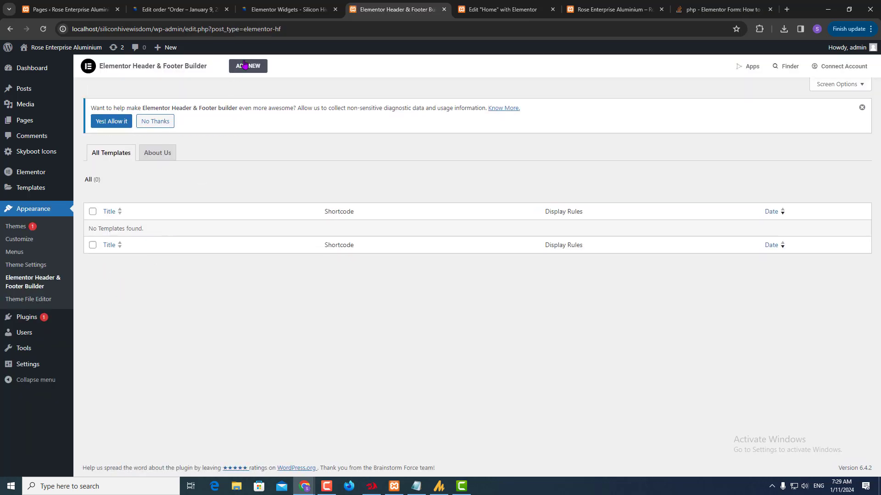
click(246, 65)
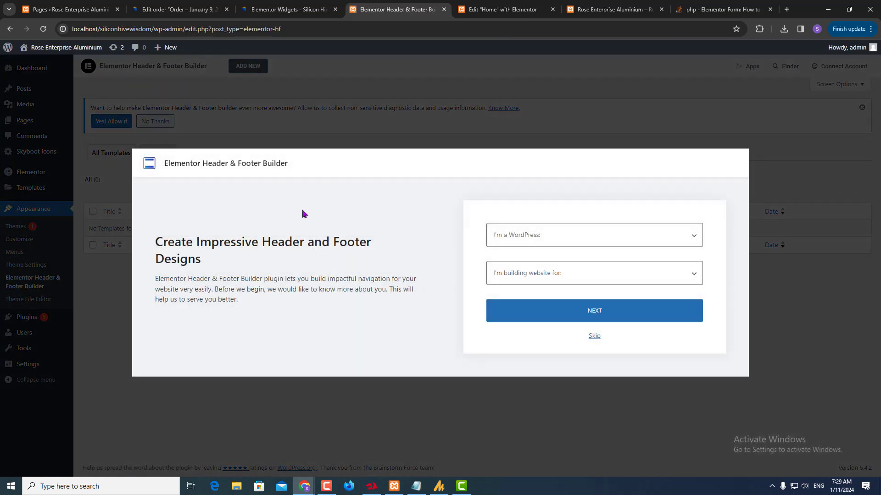
click(555, 243)
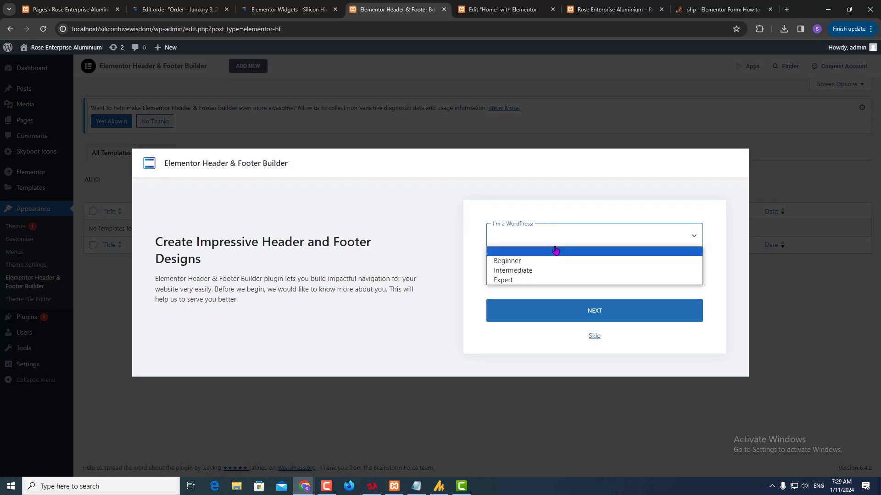
click(595, 336)
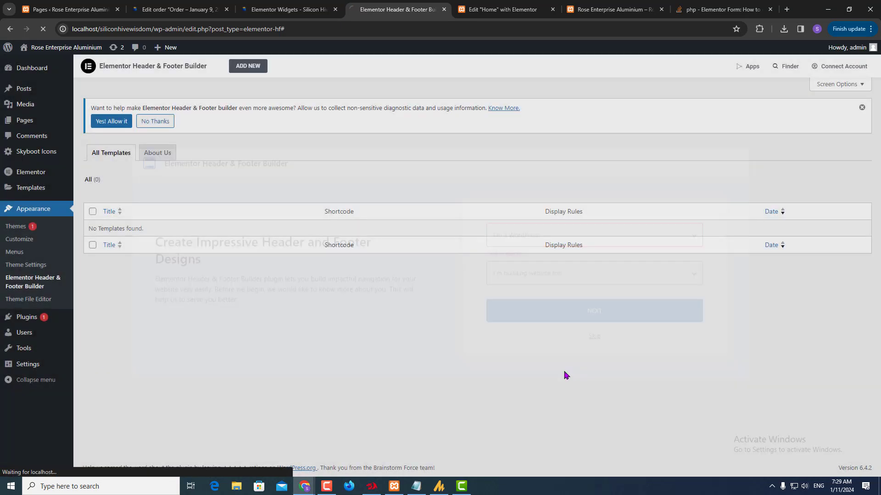
click(246, 66)
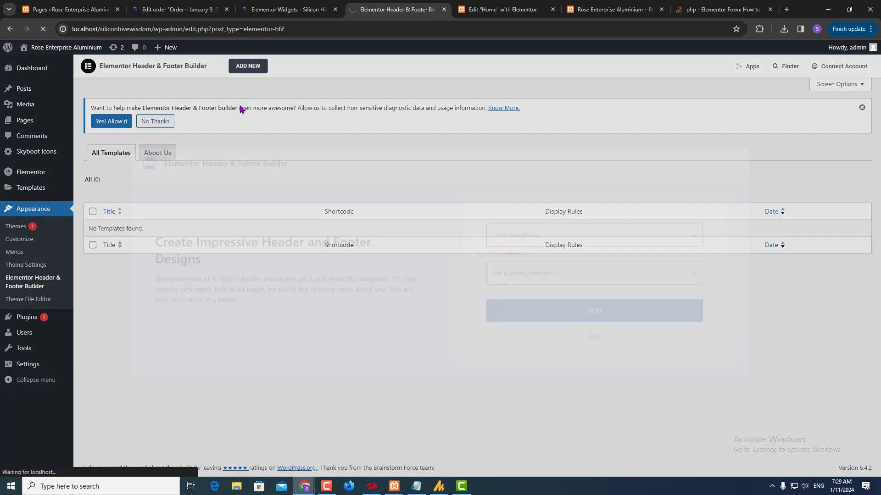
click(598, 244)
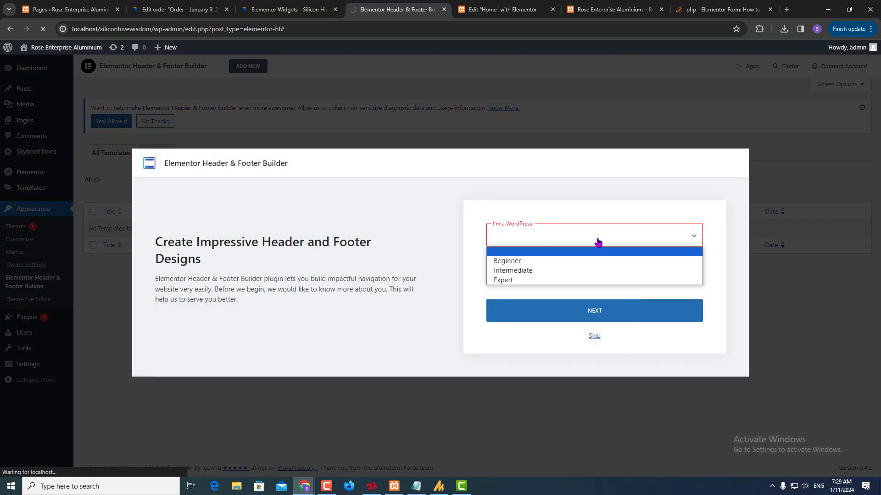
click(567, 261)
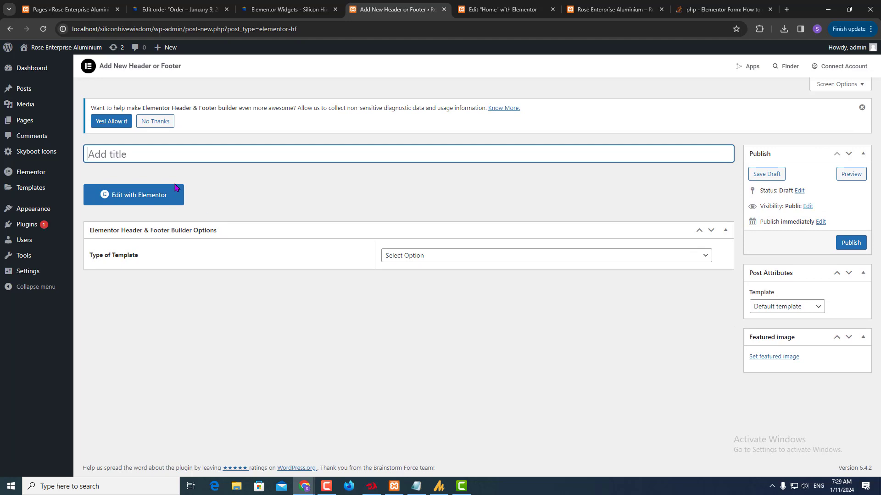
- Title the new template "Footer" and set its template type to Footer
text(Fotter)
key(ctrl+a)
text(F)
click(447, 257)
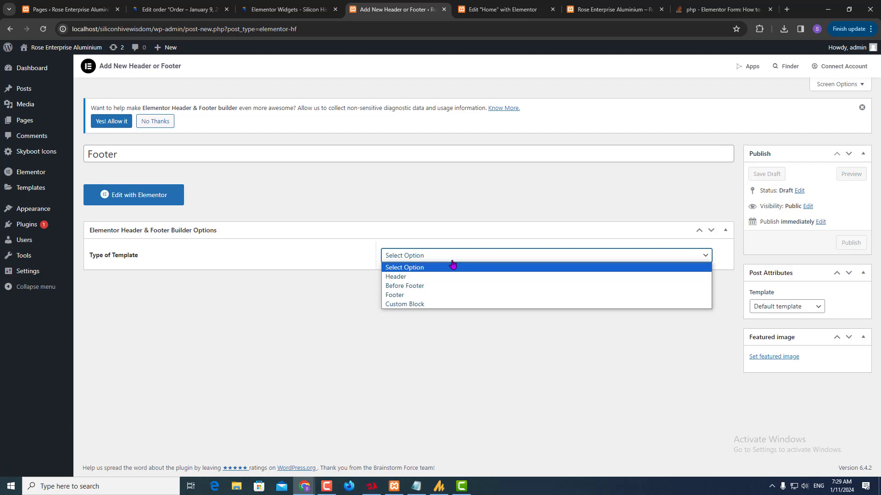
click(440, 296)
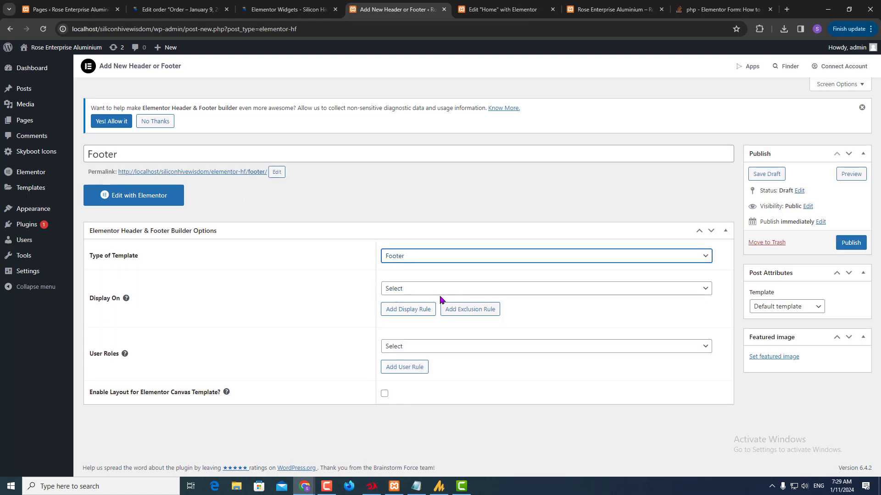
- Set the footer template to display on the Entire Website for All user roles and enable its layout for the Elementor Canvas template
click(439, 290)
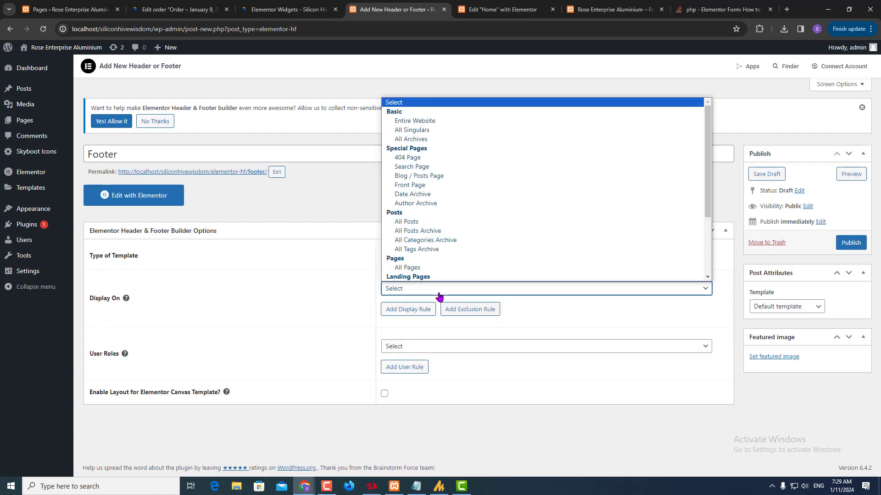
click(435, 120)
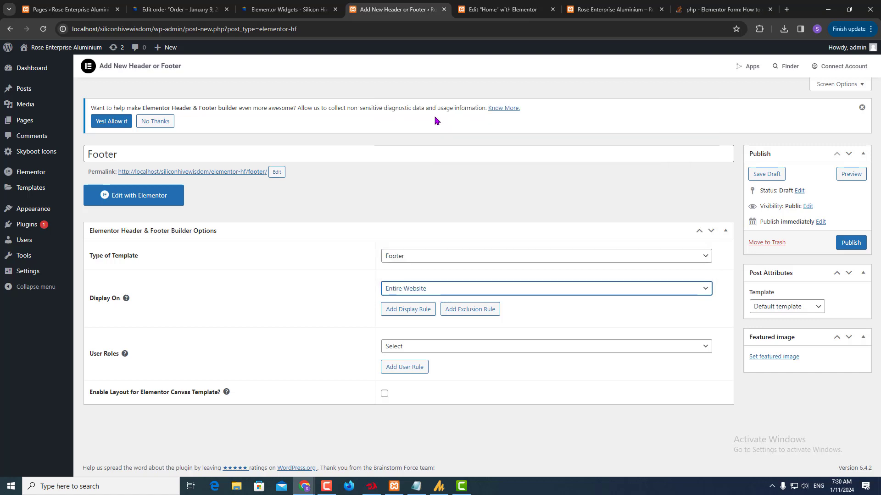
click(407, 350)
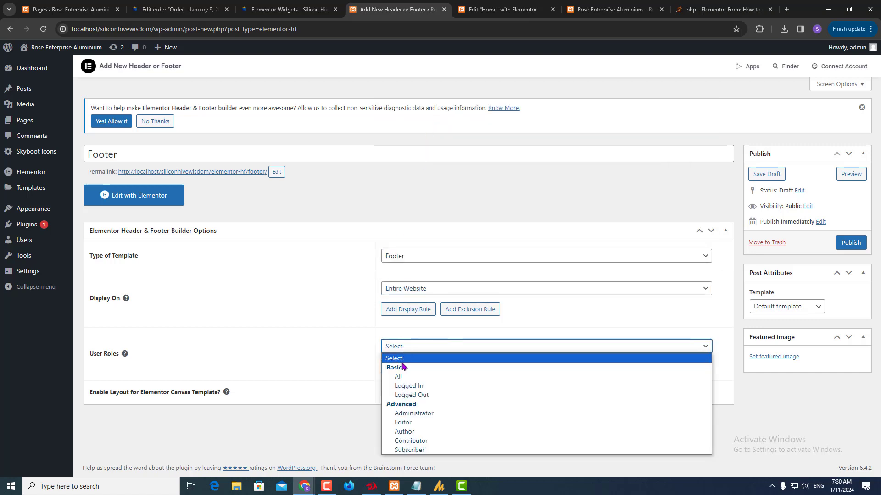
click(404, 376)
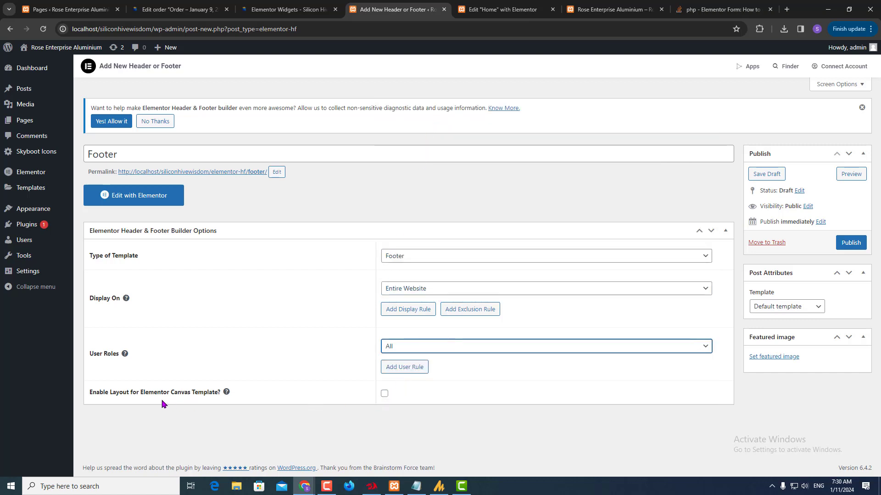
drag(86, 392, 402, 403)
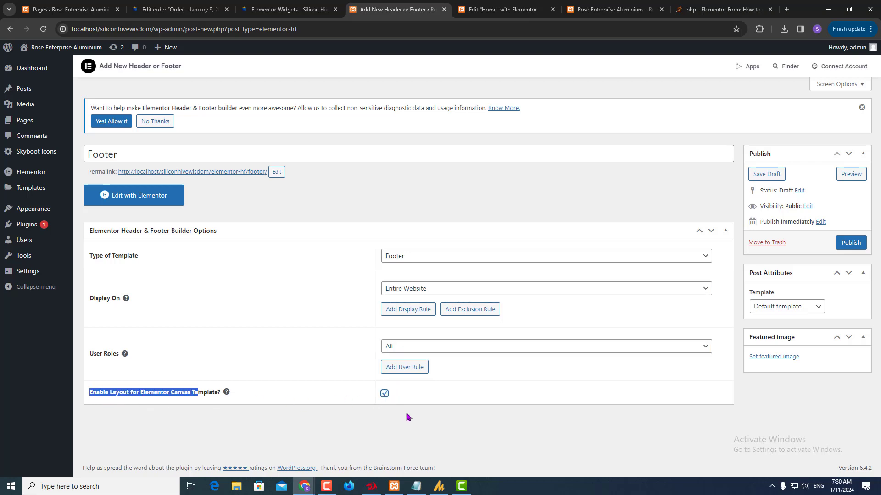
- Set the page template to Elementor Full Width, publish the footer template and open it for editing in Elementor
click(801, 311)
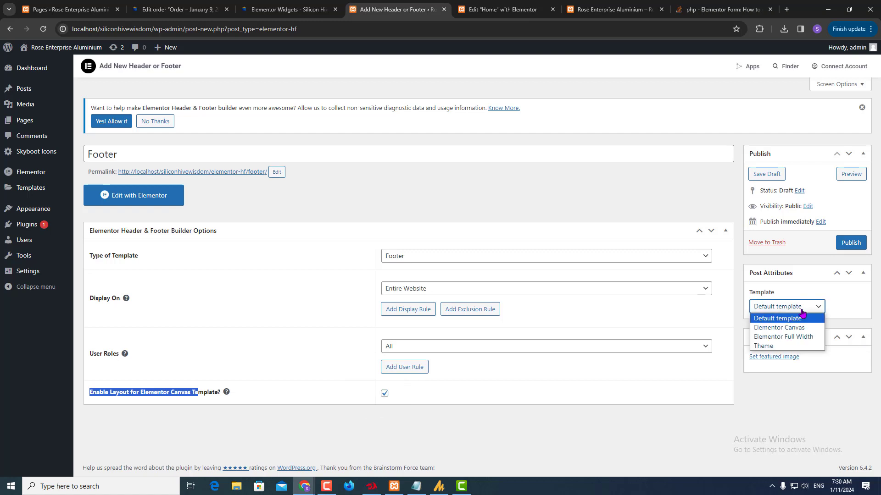
click(800, 337)
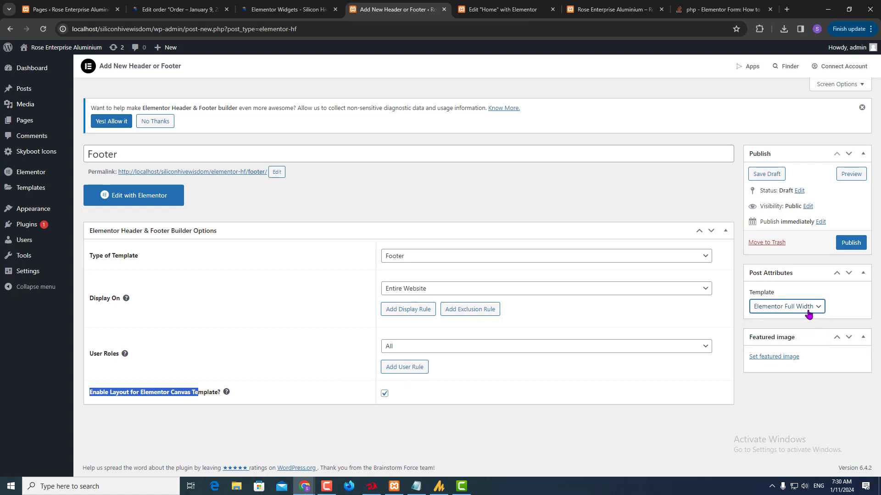
click(849, 243)
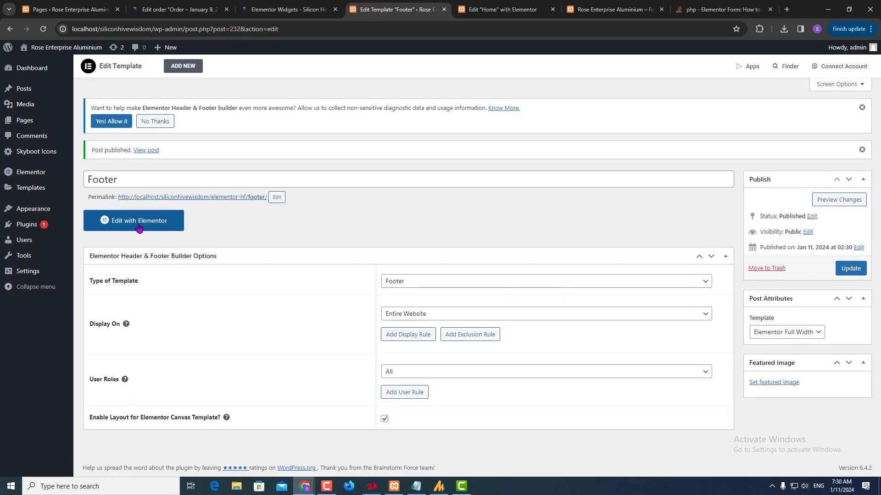
click(139, 222)
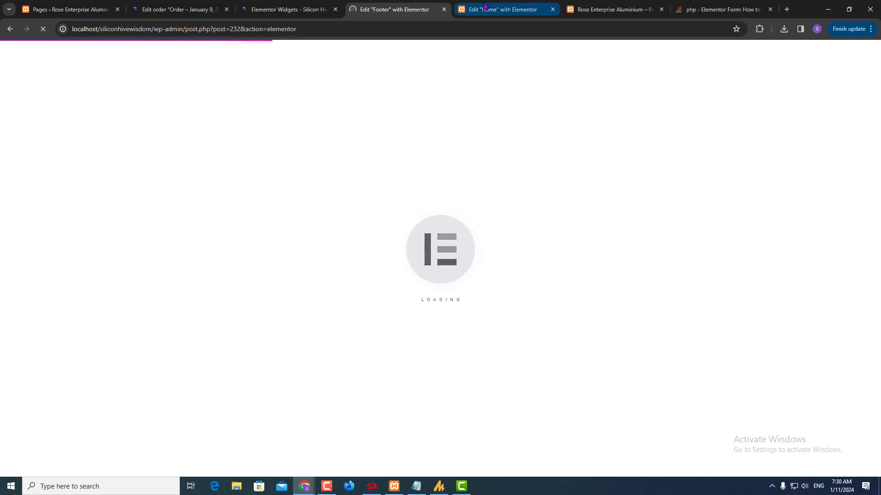
- Check the footer in the Home page preview and paste the copied footer section into the empty Footer template
click(504, 10)
click(602, 14)
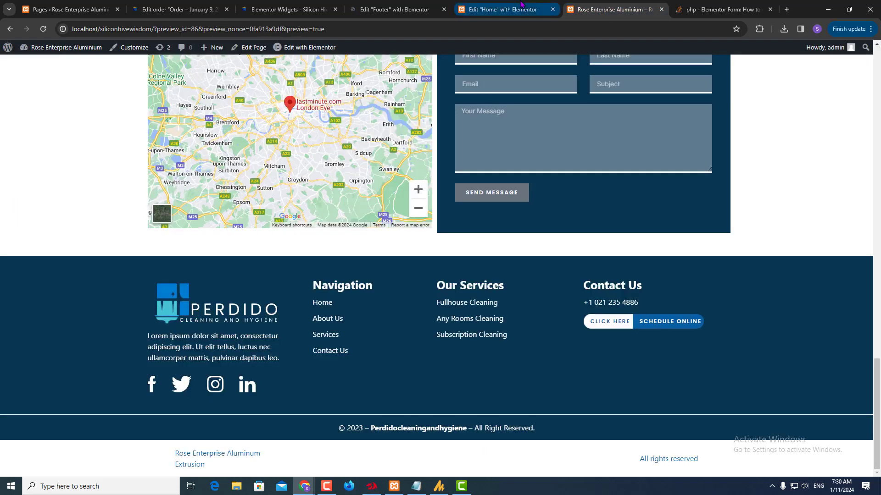
scroll(424, 279, up, 3)
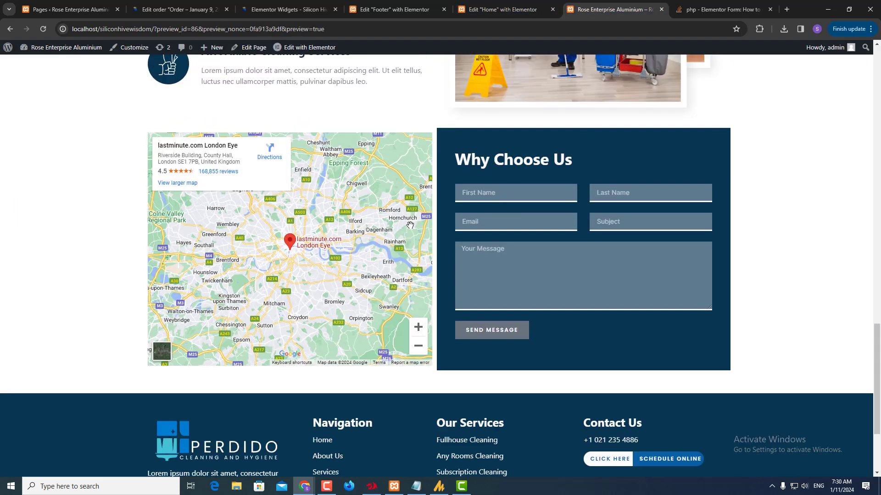
click(389, 10)
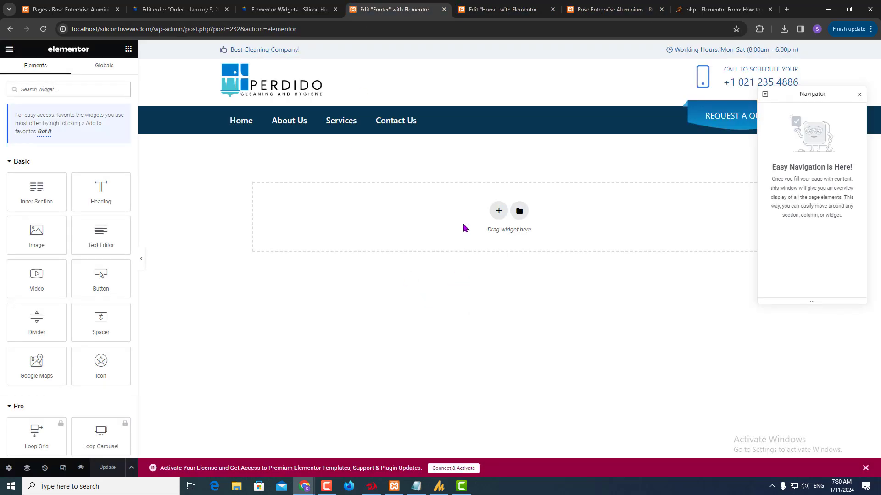
right_click(499, 236)
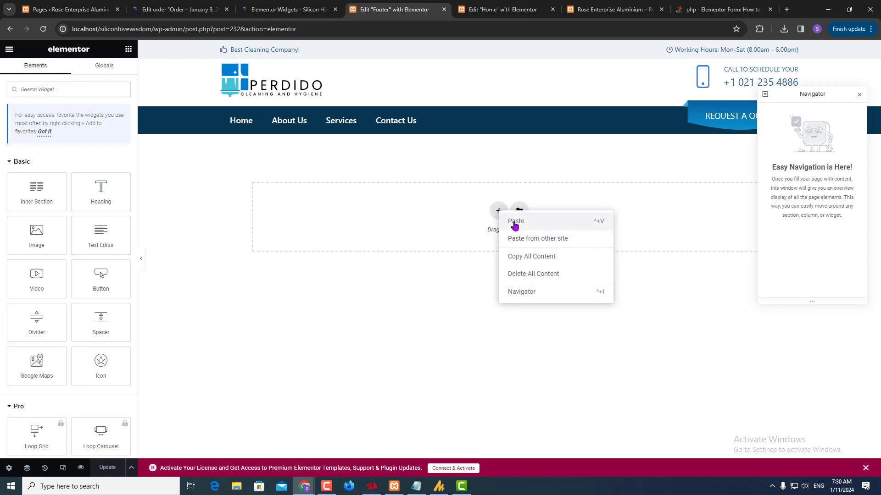
click(516, 222)
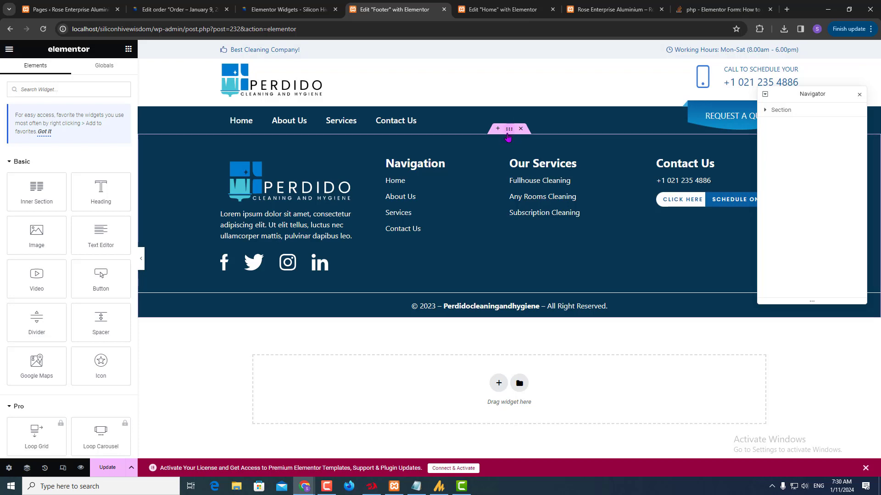
- Set the pasted footer section's top margin to 30 px and update the Footer template
click(811, 112)
click(112, 71)
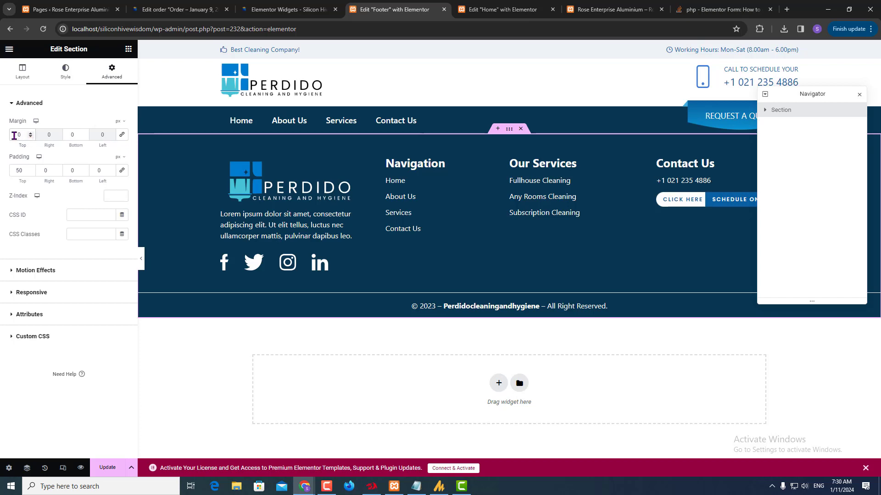
double_click(29, 136)
text(30)
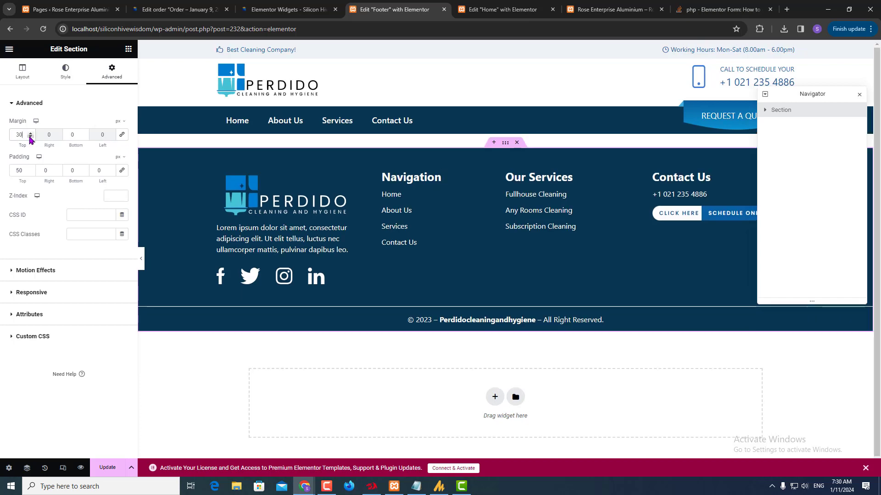
click(99, 468)
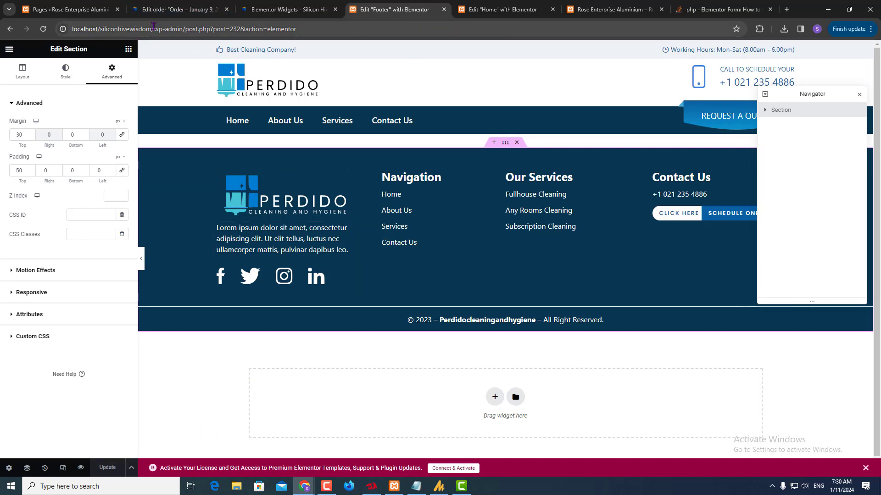
- Close the old Home editor tab, load the site's home page at localhost/siliconhivewisdom/ and open it for editing in Elementor
drag(158, 29, 298, 29)
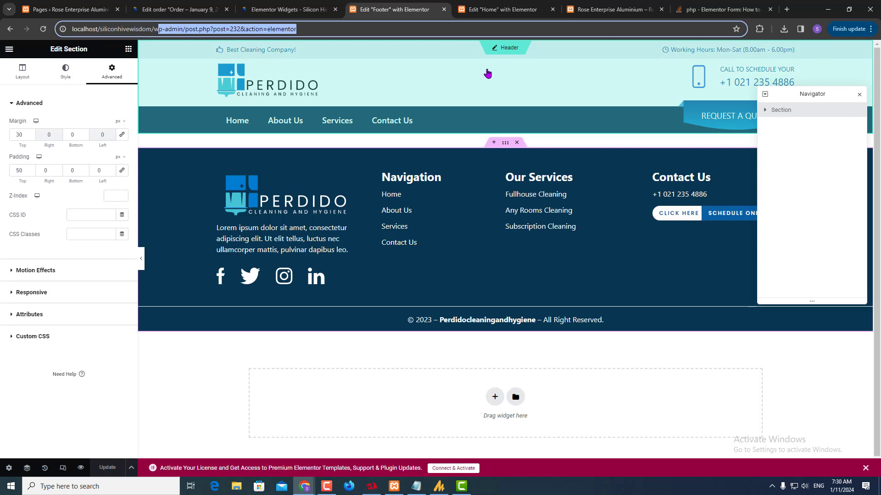
click(552, 9)
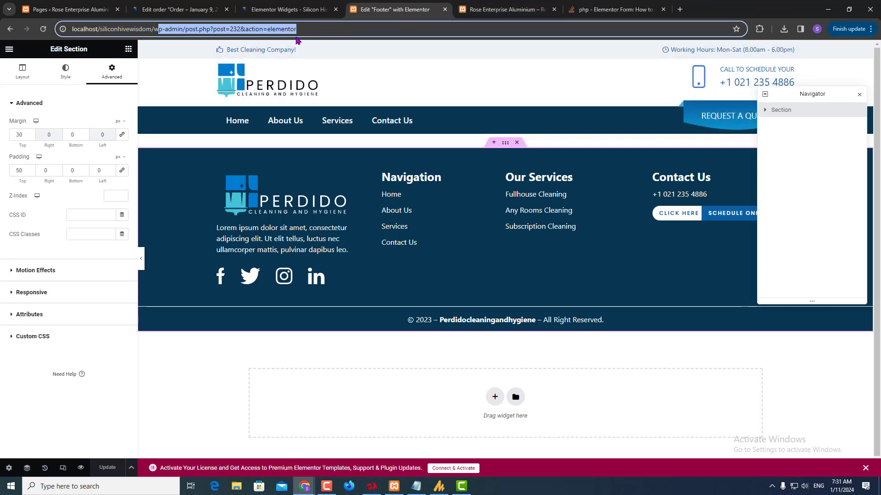
key(BackSpace)
key(BackSpace)
key(Return)
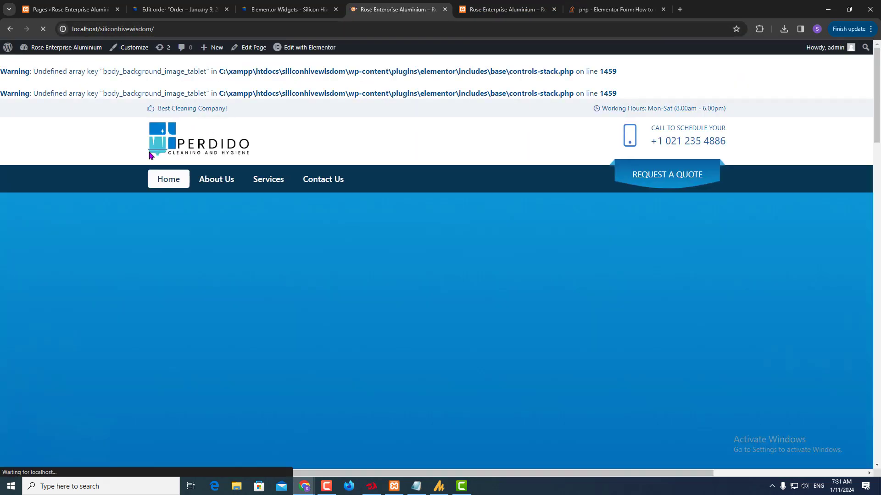
scroll(295, 262, down, 5)
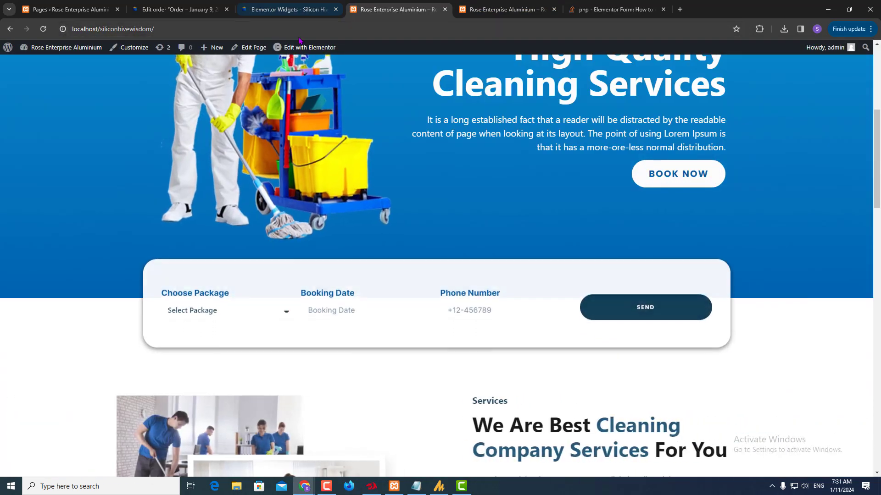
click(306, 51)
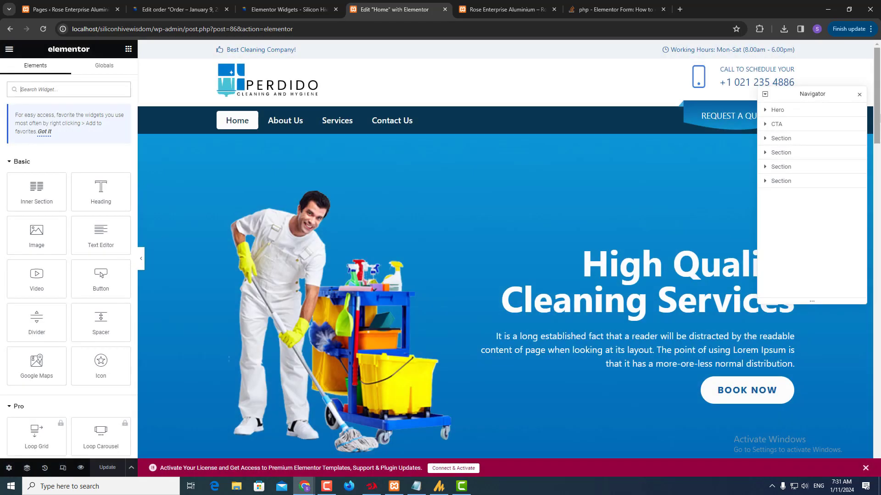
- Delete the Home page's own footer section below the map and contact form, and update the page
drag(879, 133, 875, 431)
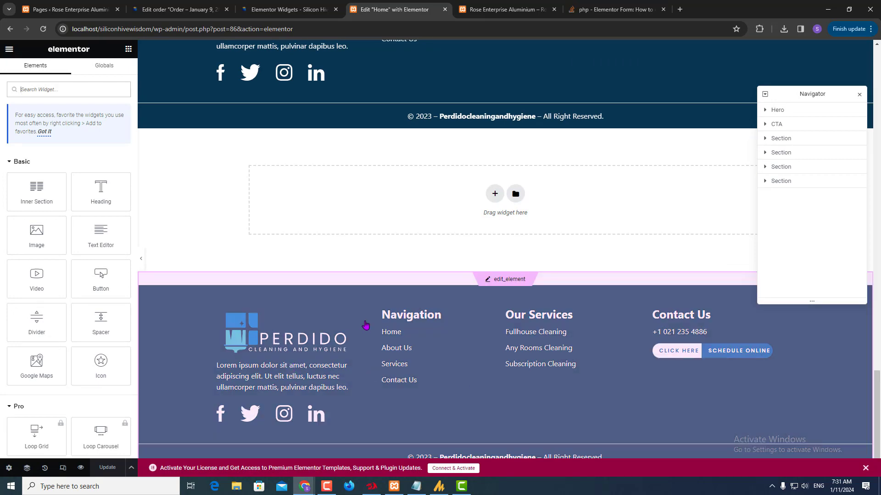
scroll(365, 325, up, 9)
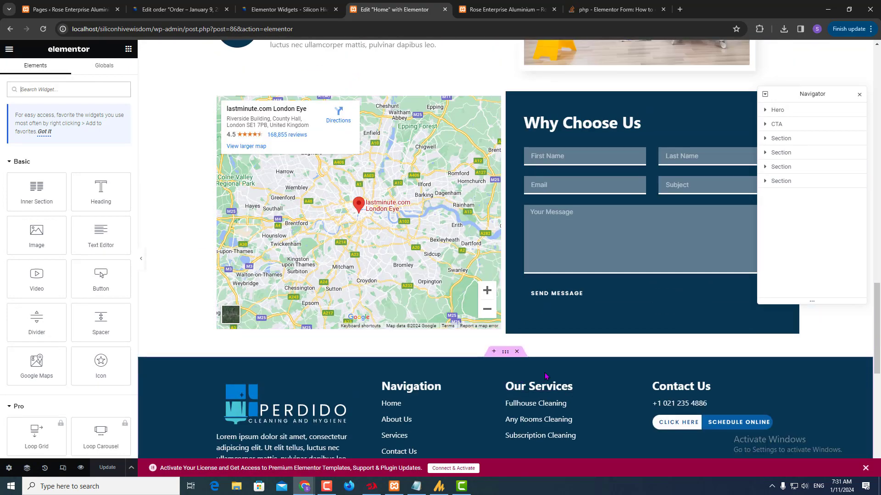
click(516, 352)
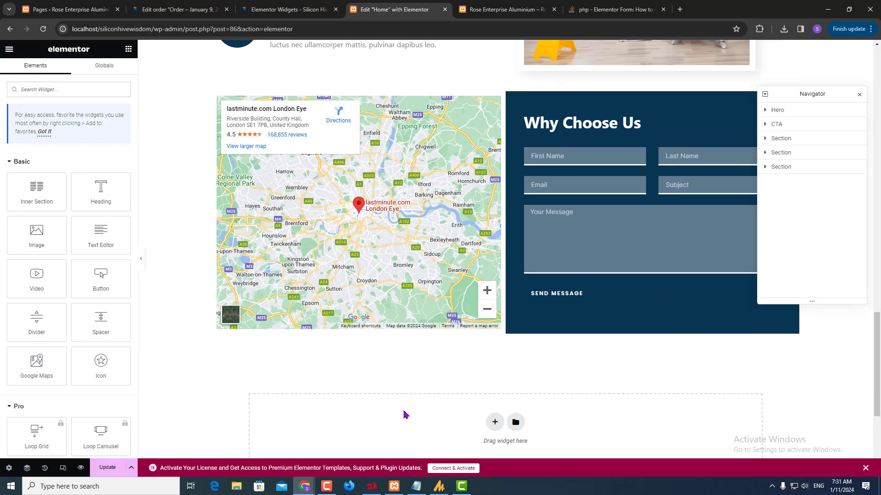
scroll(455, 388, down, 3)
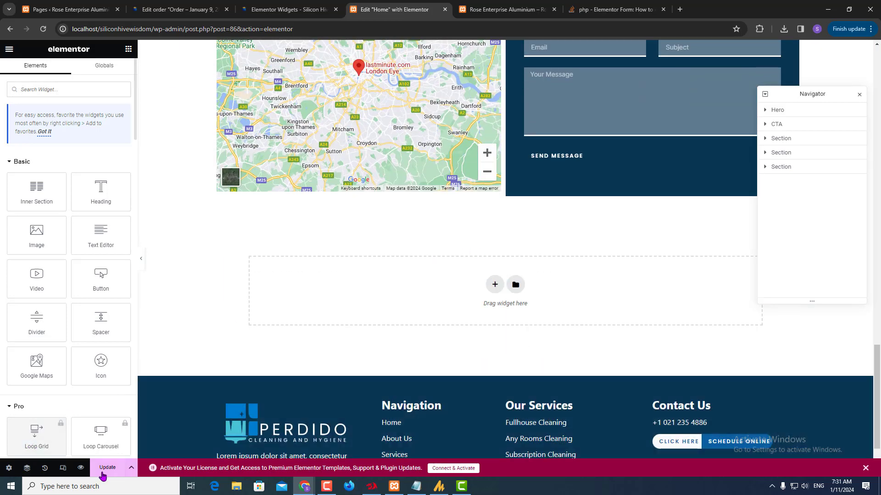
click(98, 476)
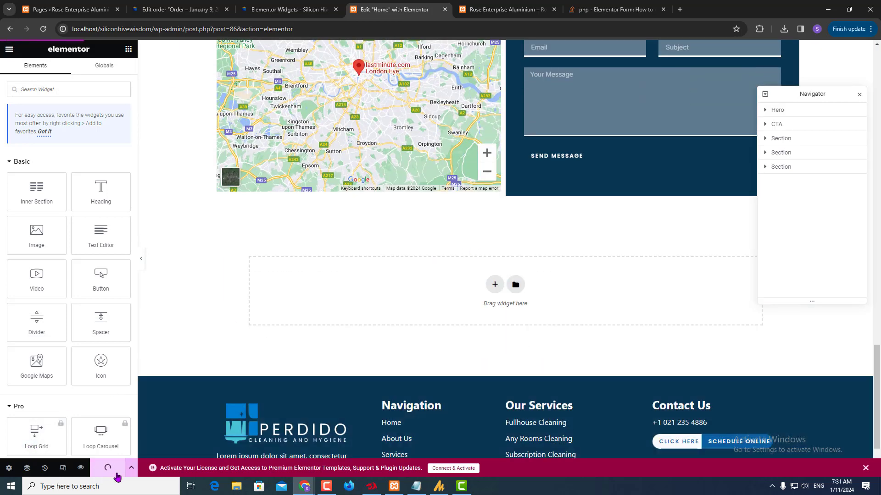
- Preview the Home page, reload it at its plain address without the preview parameters and look over the result
scroll(521, 299, up, 6)
scroll(521, 299, up, 15)
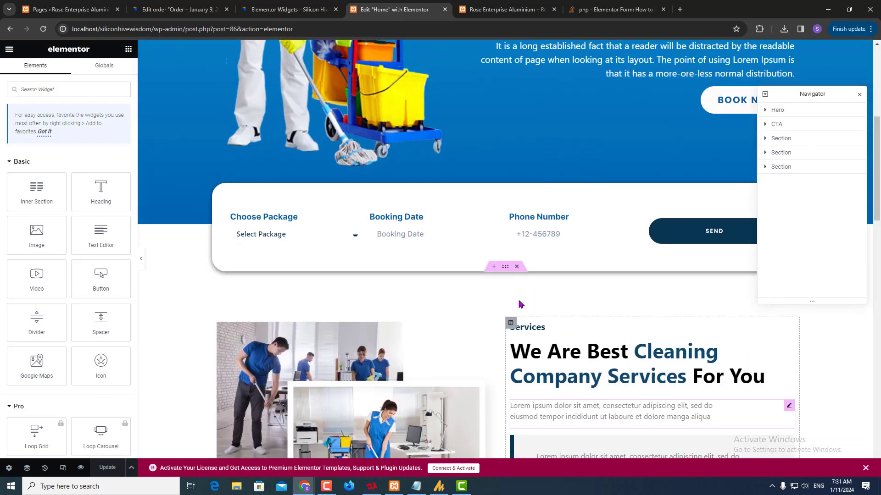
click(80, 468)
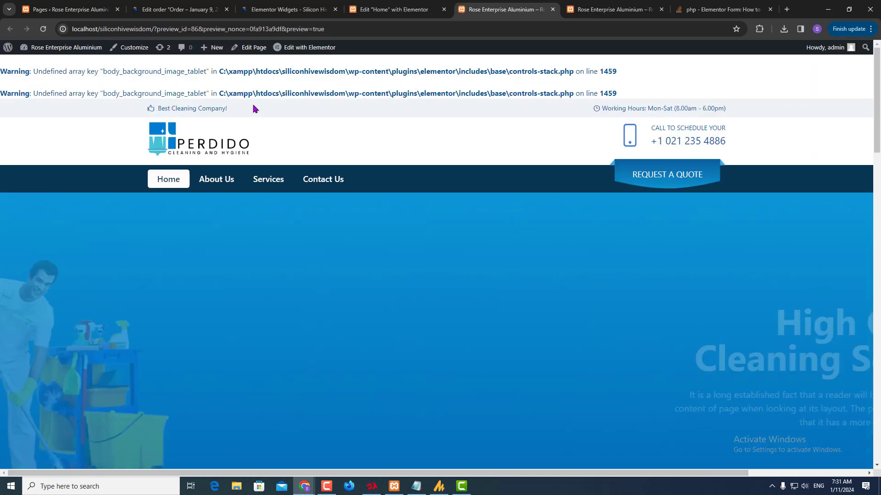
drag(154, 29, 456, 58)
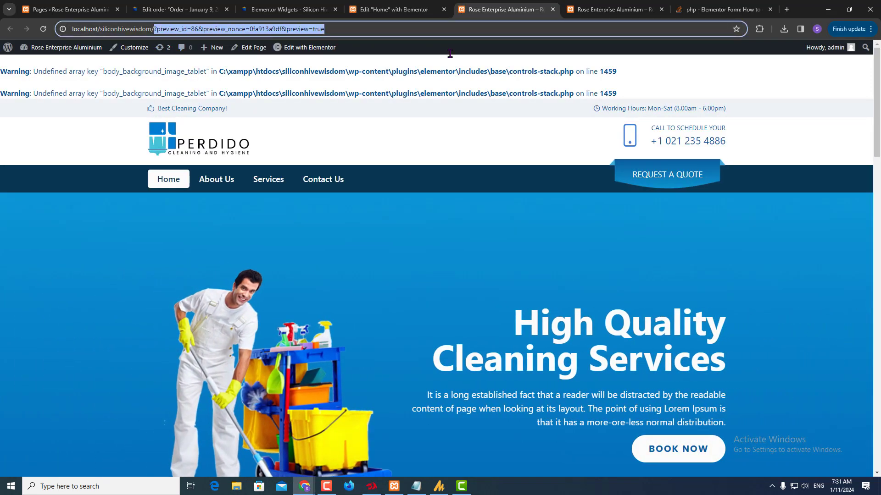
key(BackSpace)
key(Return)
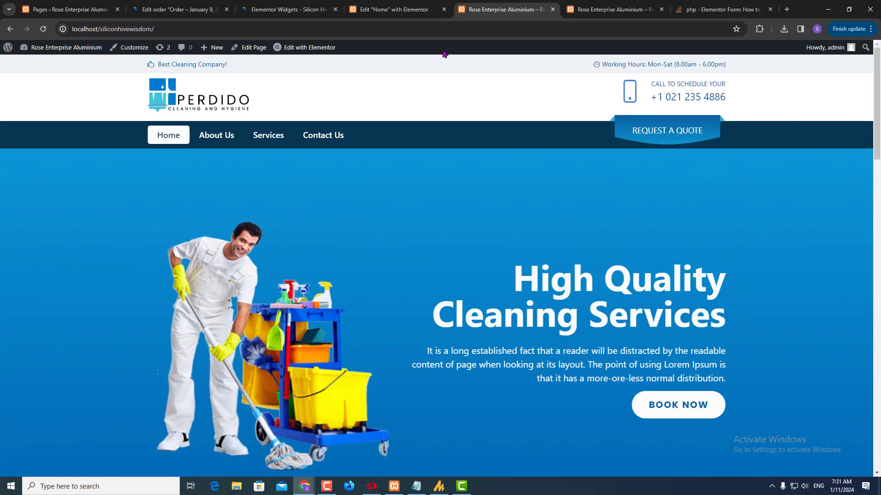
scroll(244, 92, down, 10)
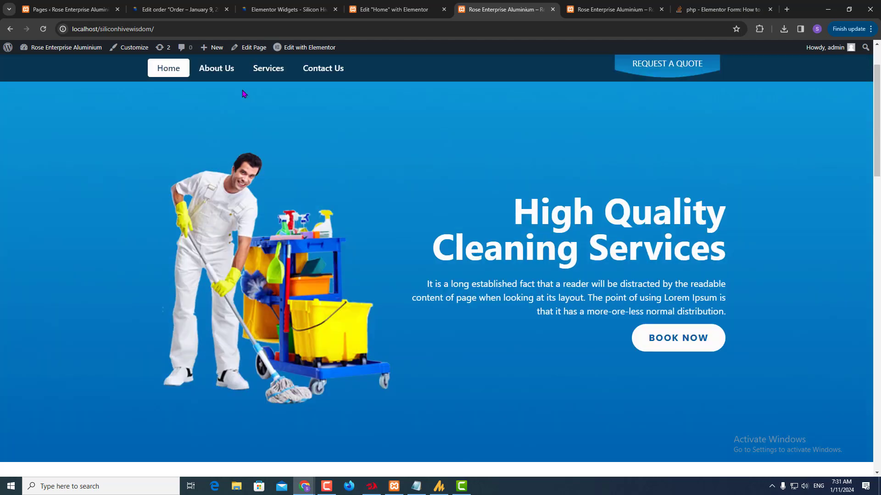
scroll(243, 92, up, 10)
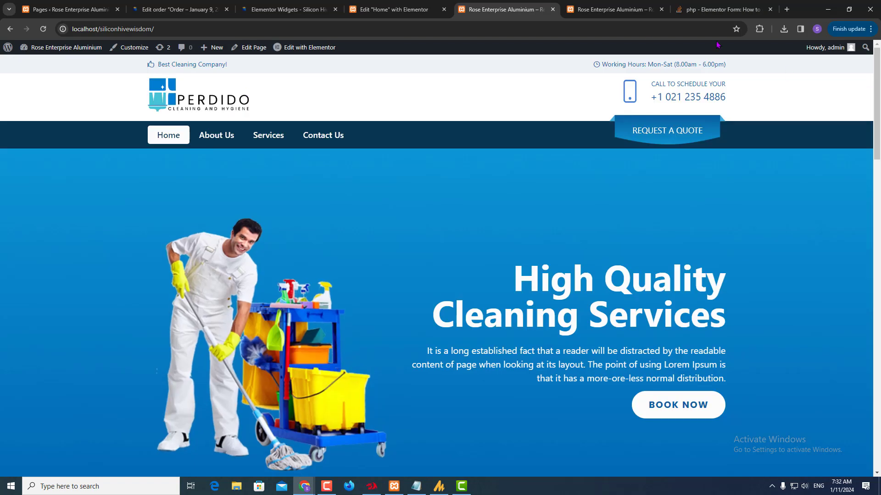
- Close the old Home preview and Stack Overflow tabs and return to the Home page editor
click(637, 11)
click(661, 10)
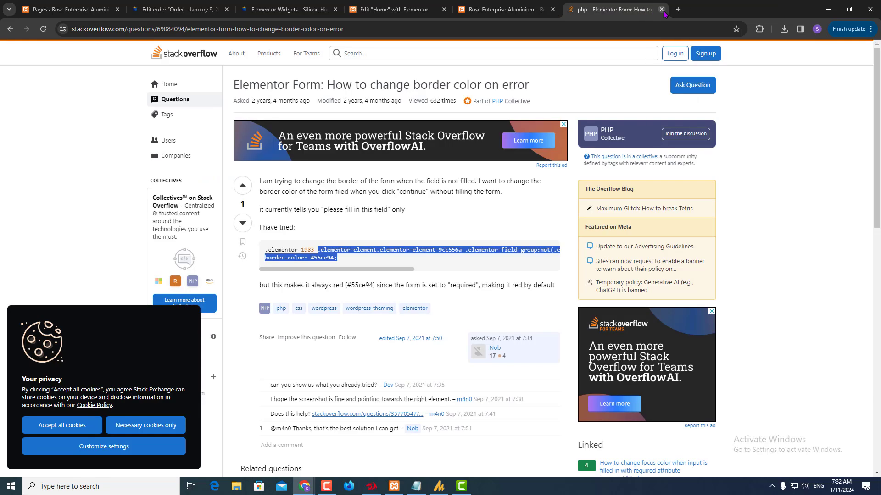
click(665, 10)
click(396, 5)
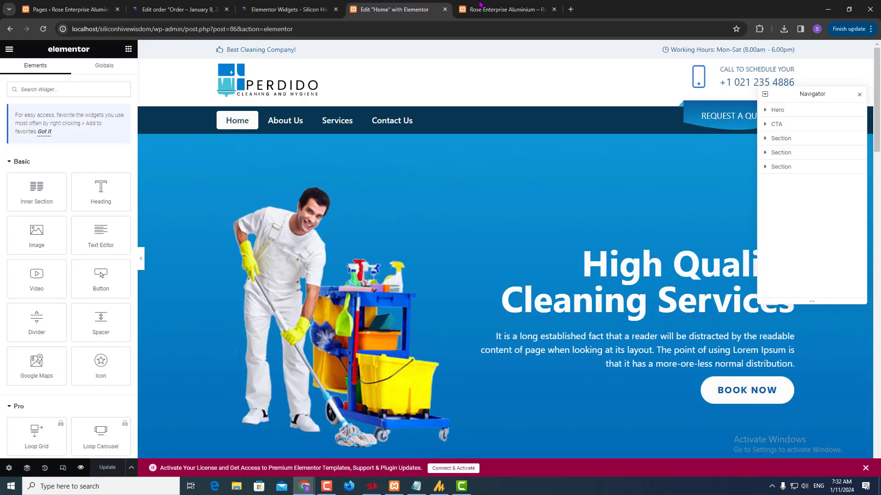
- Switch to the live Home page and review it from the header through the services and contact sections to the footer
click(477, 7)
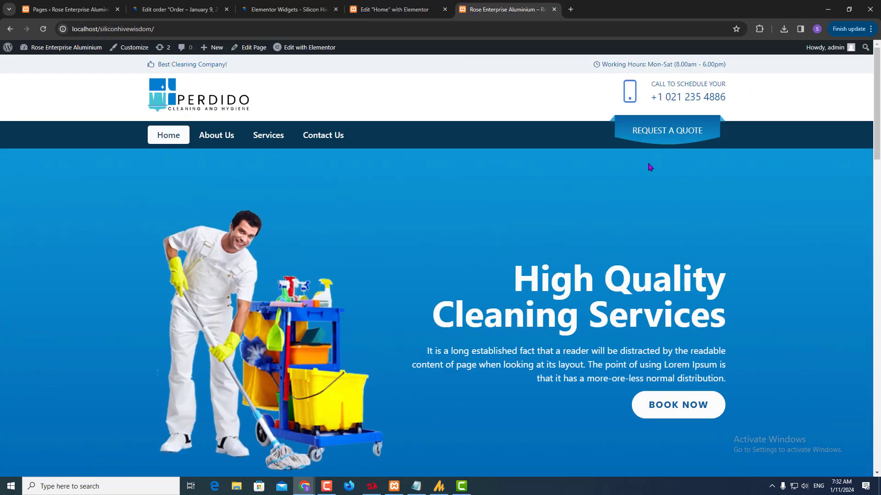
scroll(651, 167, down, 10)
scroll(653, 175, down, 15)
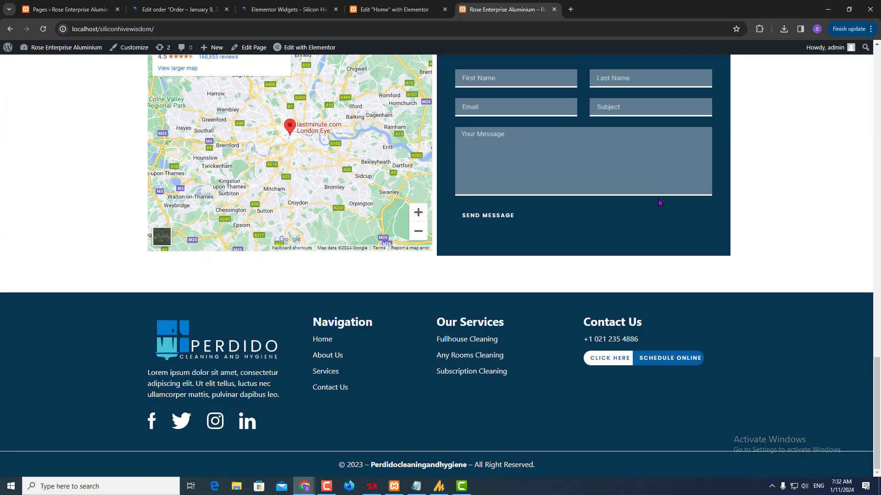
scroll(659, 203, up, 20)
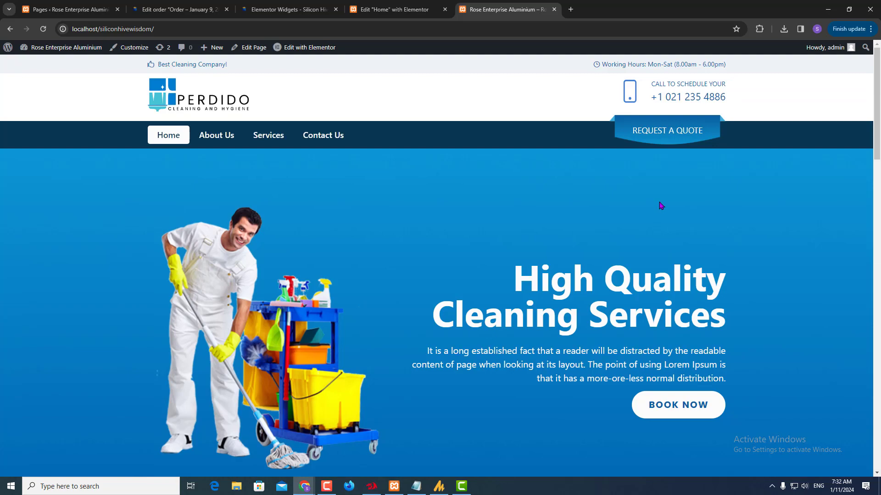
scroll(661, 206, down, 20)
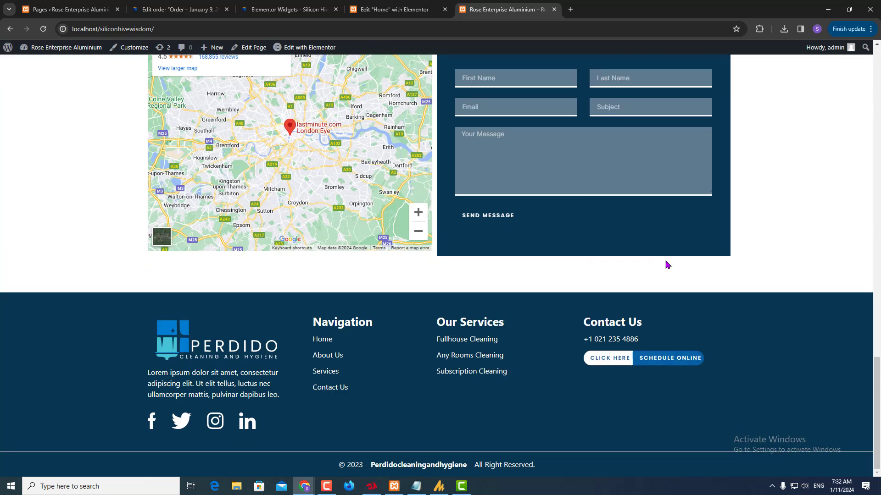
scroll(666, 261, up, 8)
scroll(667, 264, up, 12)
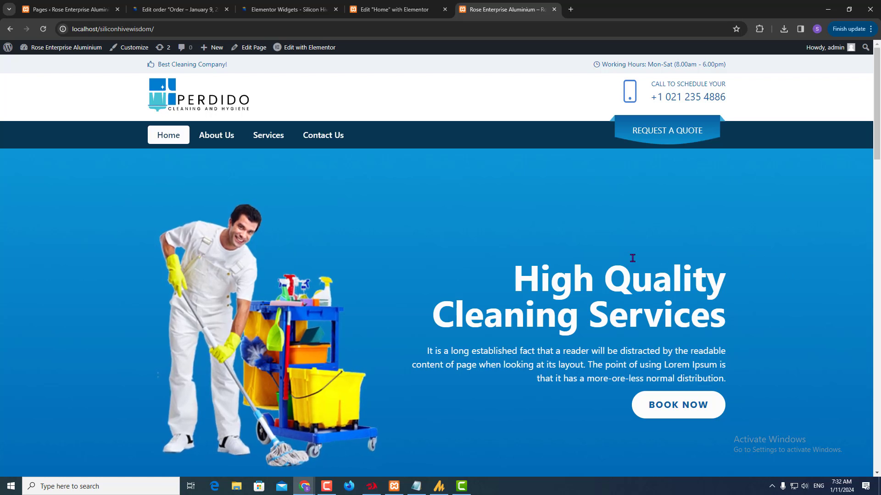
scroll(630, 259, down, 5)
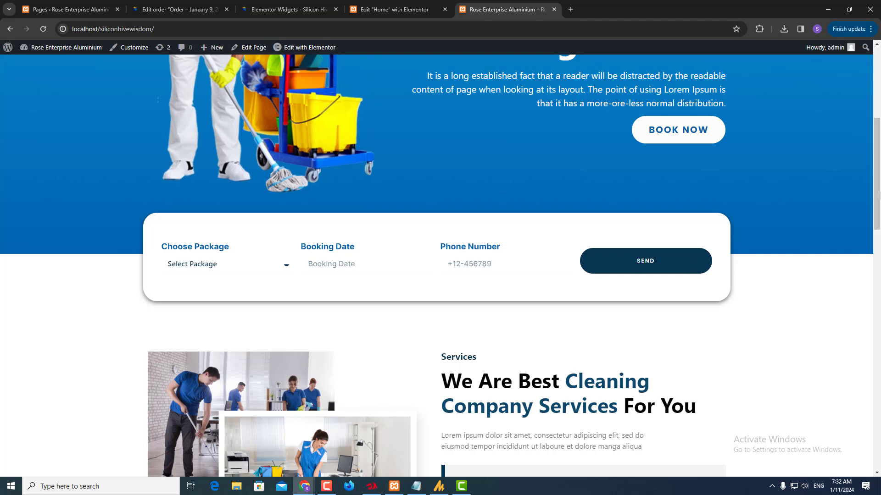
scroll(305, 168, up, 6)
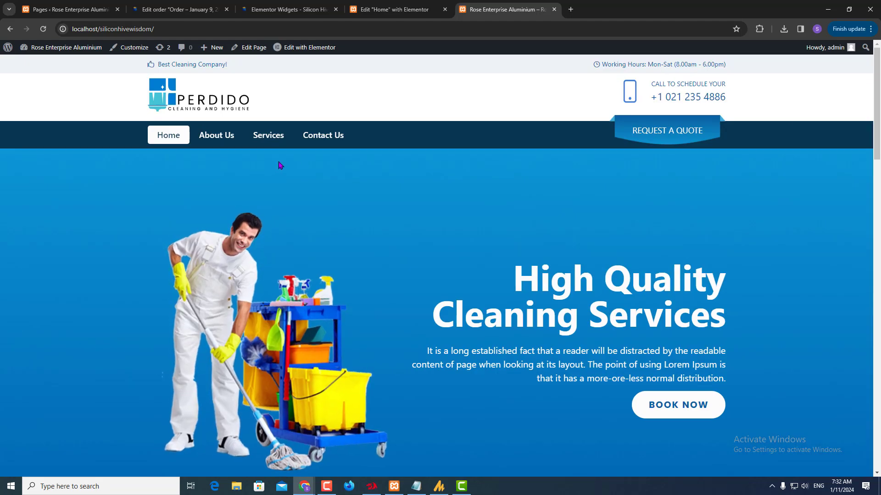
scroll(277, 164, down, 10)
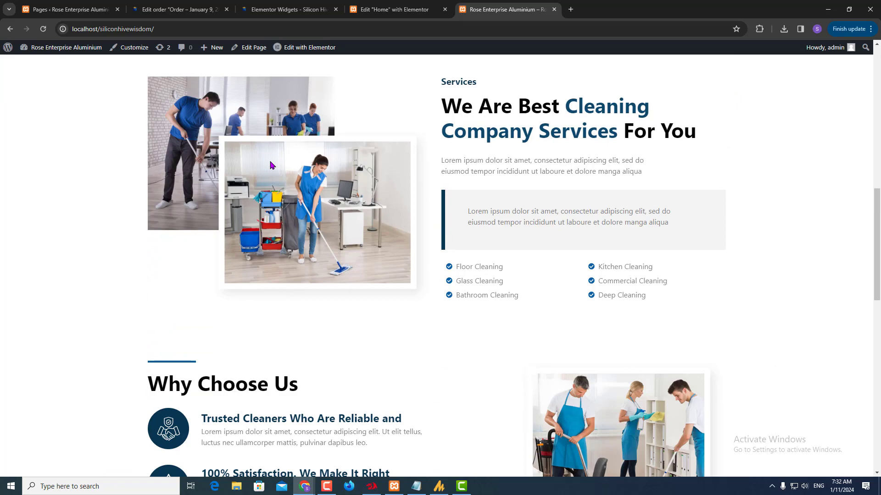
scroll(270, 165, down, 8)
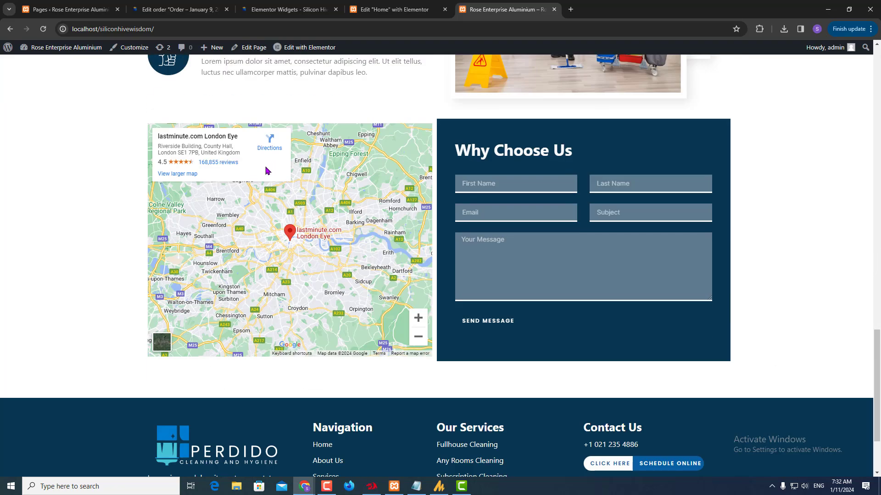
scroll(266, 169, down, 3)
scroll(259, 170, up, 20)
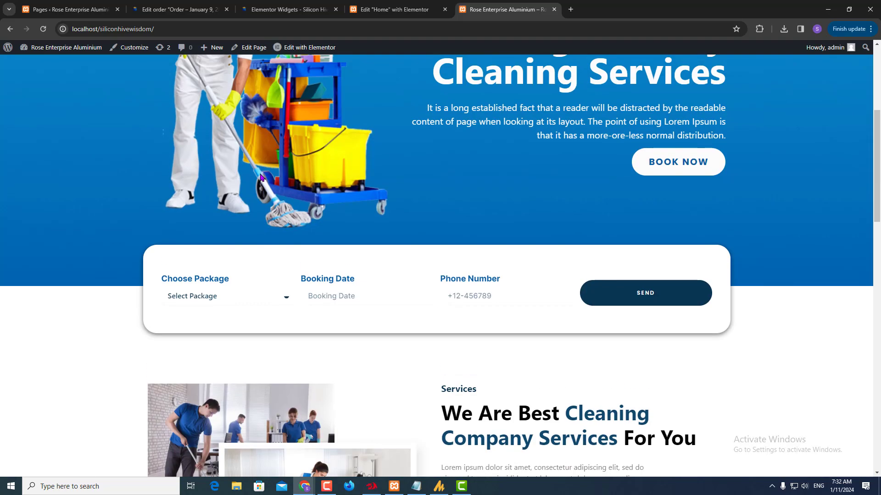
- Open the site's Customizer in a separate tab, view its Additional CSS editor, and close that tab
middle_click(133, 47)
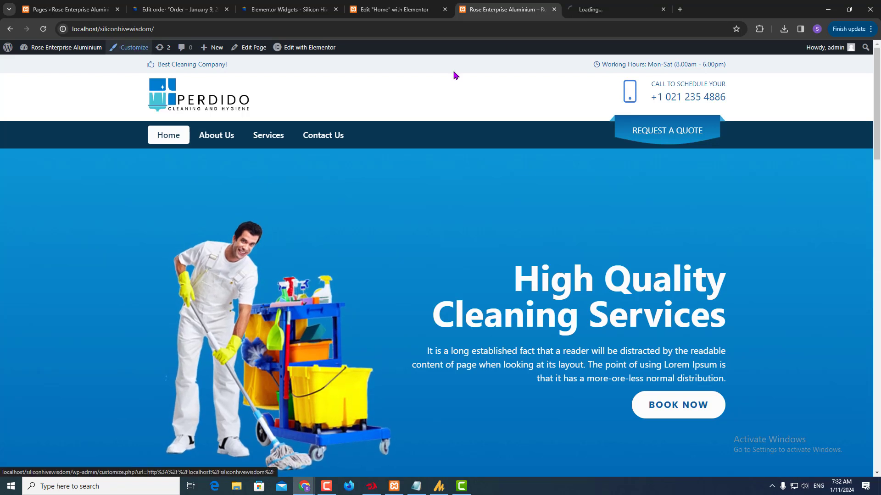
click(603, 5)
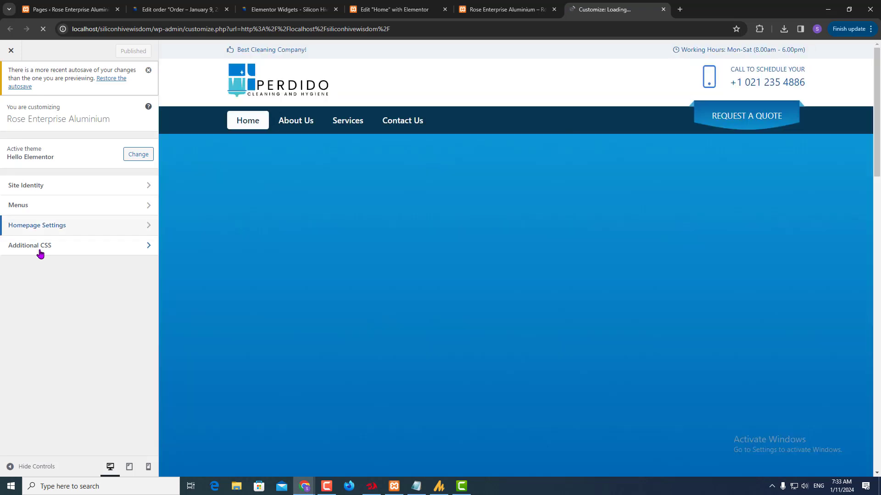
click(42, 249)
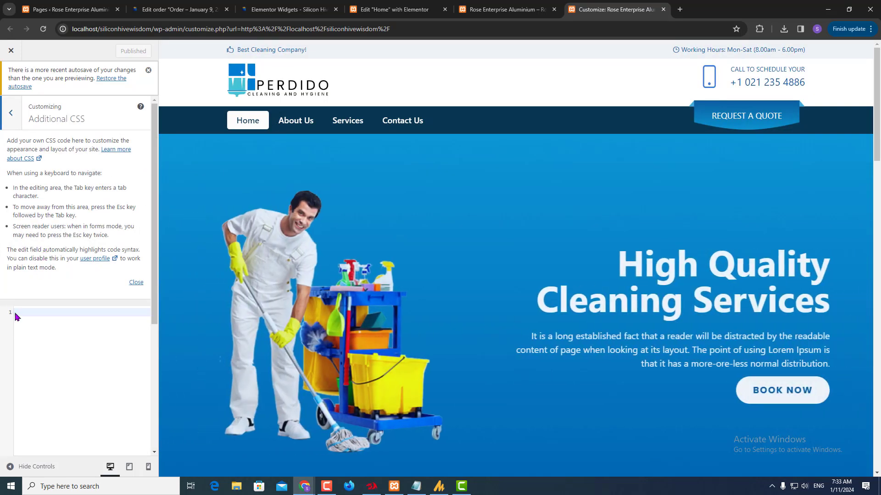
click(663, 9)
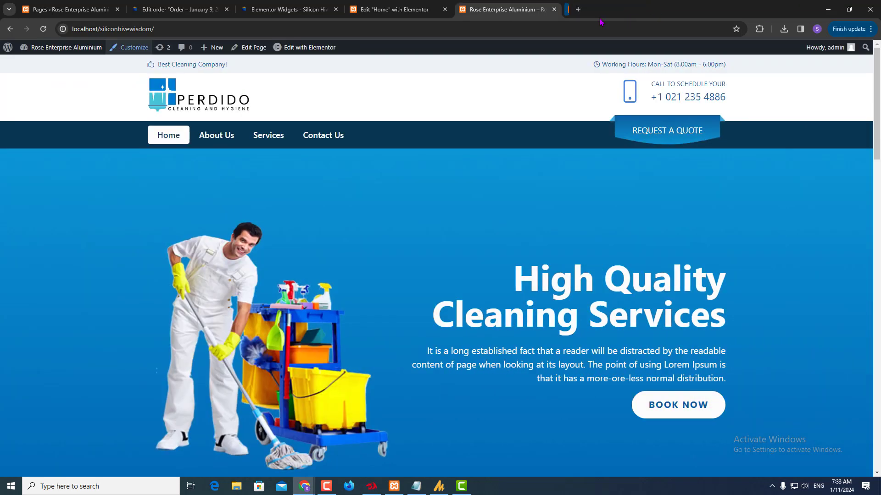
- Inspect the "Company Services" heading text in the Home page's Services section with the browser's developer tools
scroll(521, 254, down, 15)
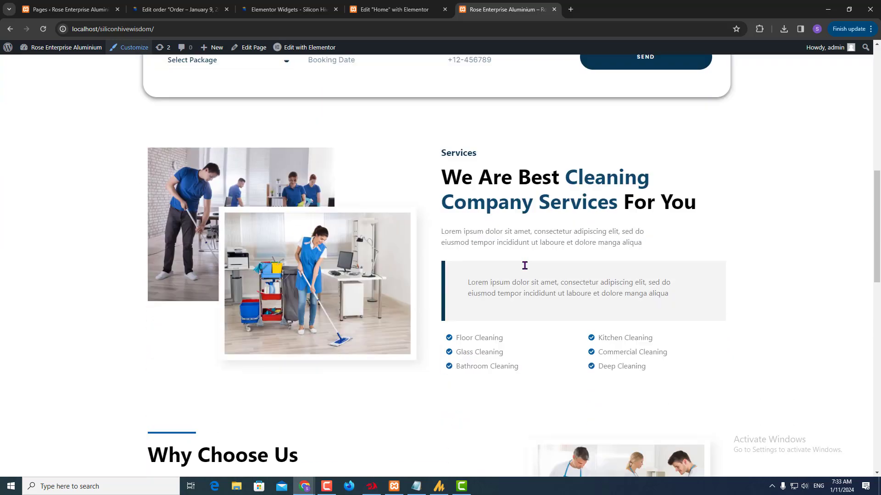
scroll(527, 269, down, 10)
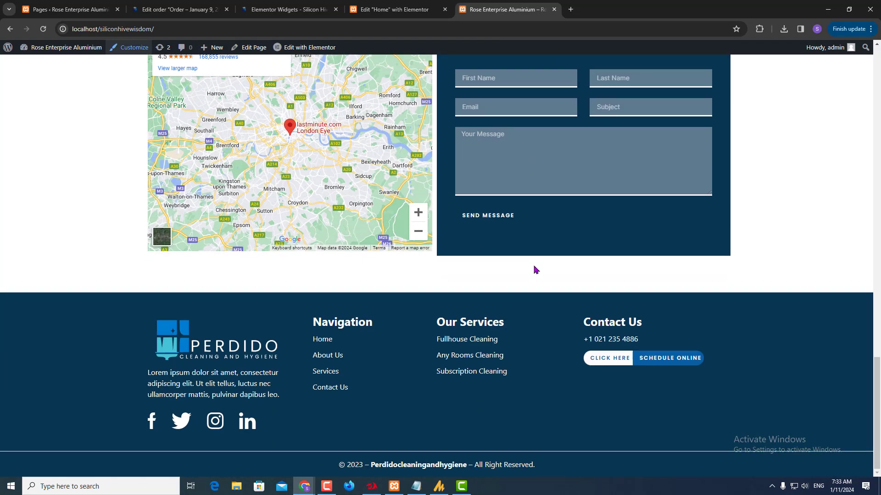
scroll(535, 269, up, 15)
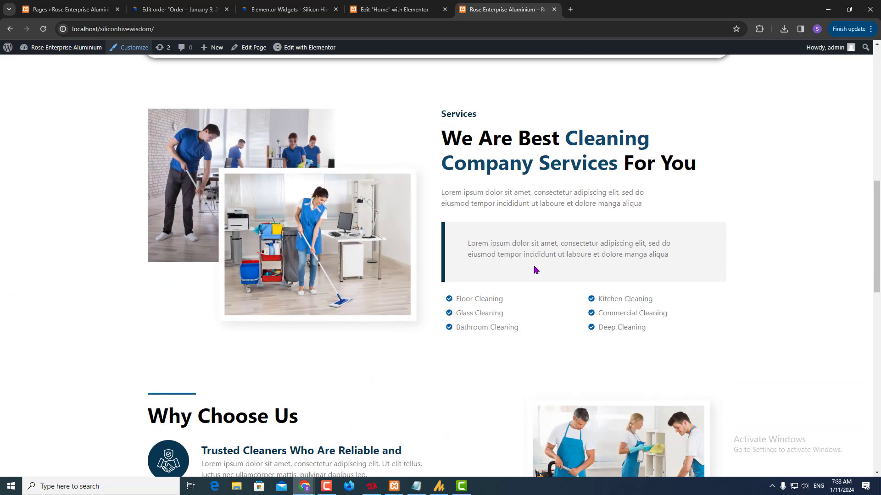
scroll(535, 269, up, 6)
right_click(473, 280)
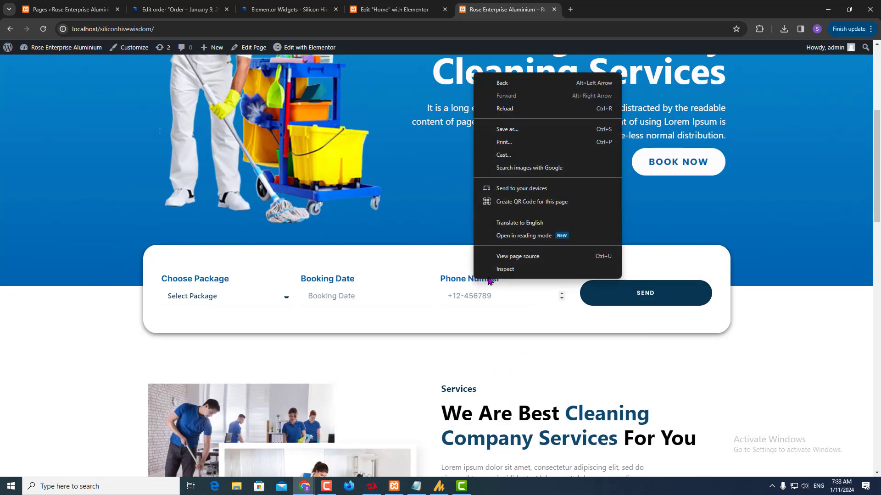
scroll(490, 309, down, 3)
right_click(490, 309)
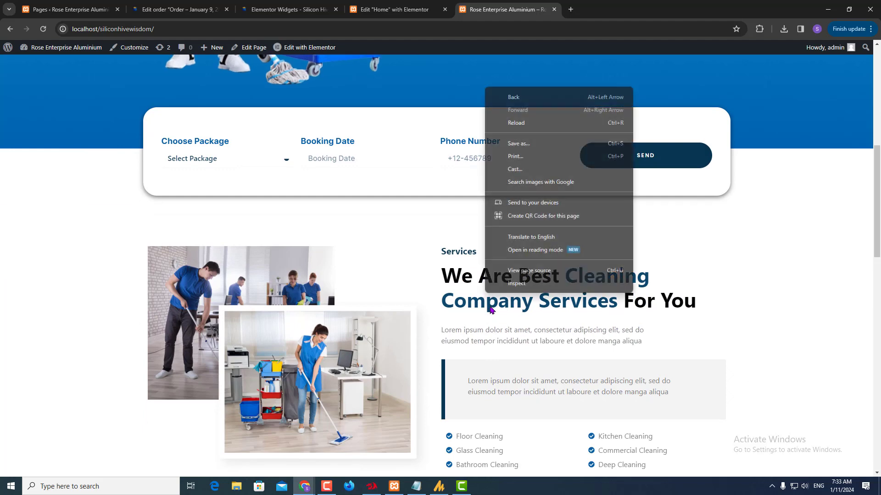
click(513, 287)
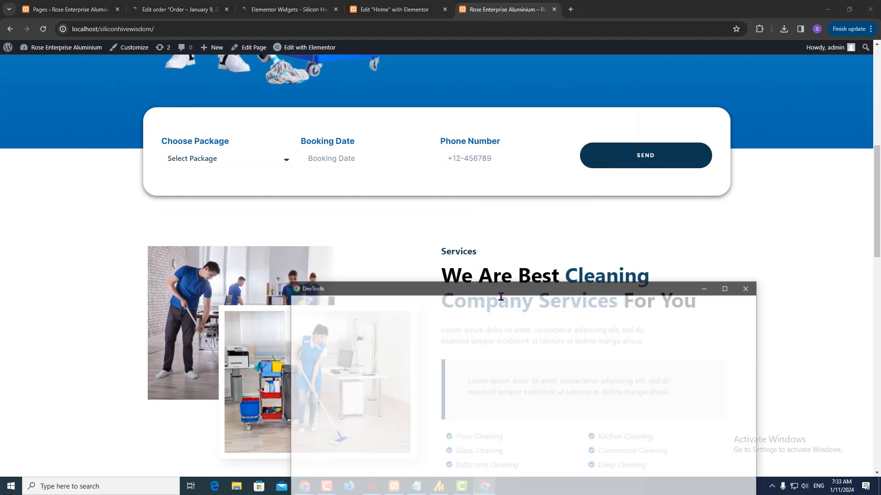
- Move DevTools clear of the heading, examine the "Services" heading widget's div and its classes, and close DevTools
drag(483, 292, 367, 156)
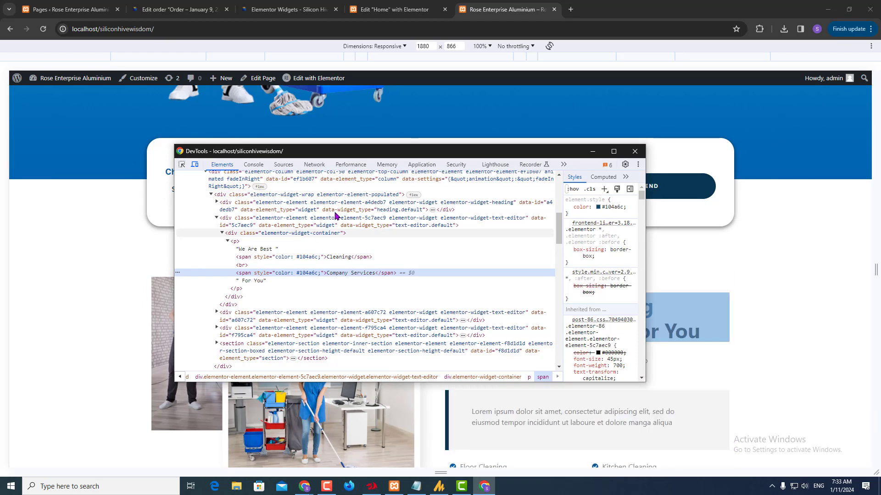
drag(351, 151, 306, 50)
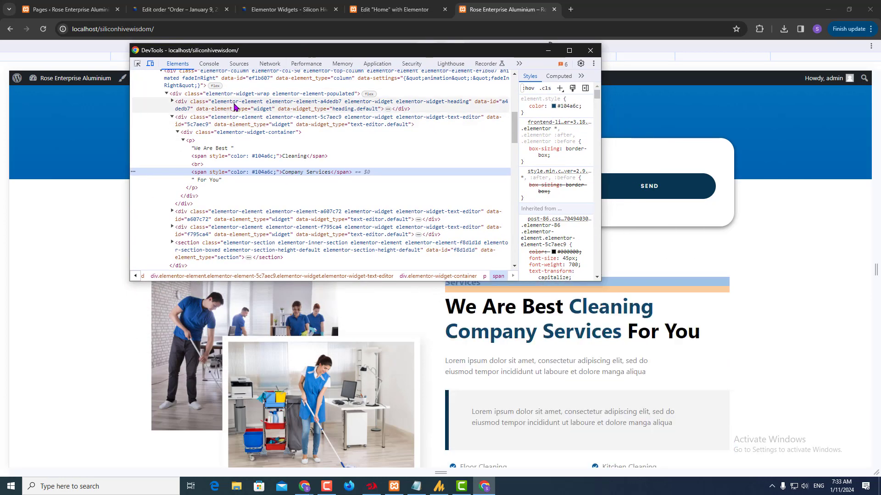
click(234, 106)
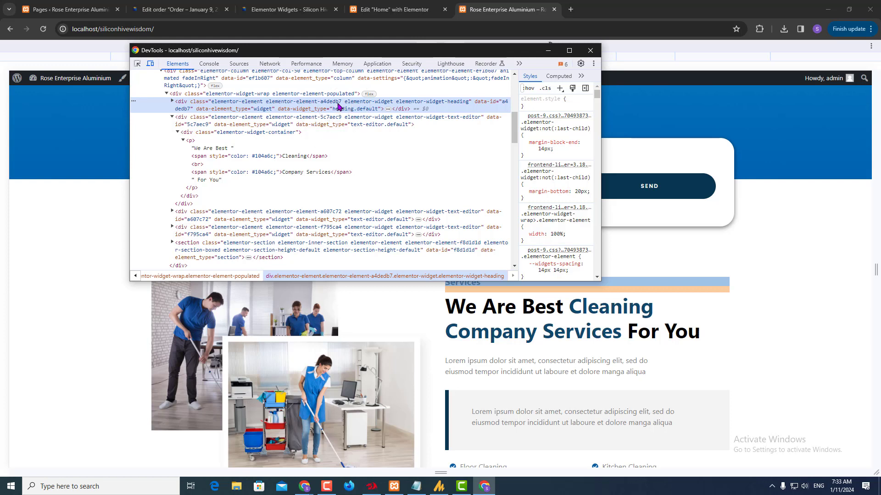
click(590, 50)
- Look over the finished Home page once more, from the footer back to the hero and down to Why Choose Us
scroll(377, 241, down, 8)
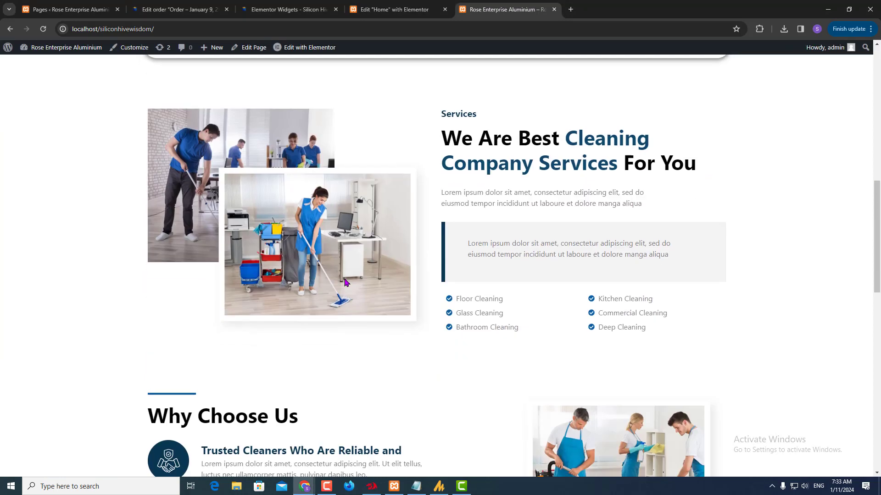
scroll(358, 284, down, 8)
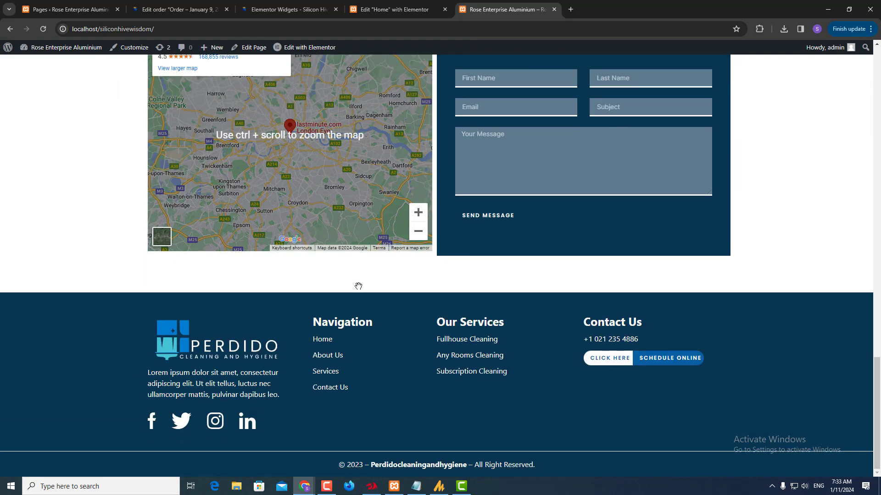
scroll(358, 286, up, 16)
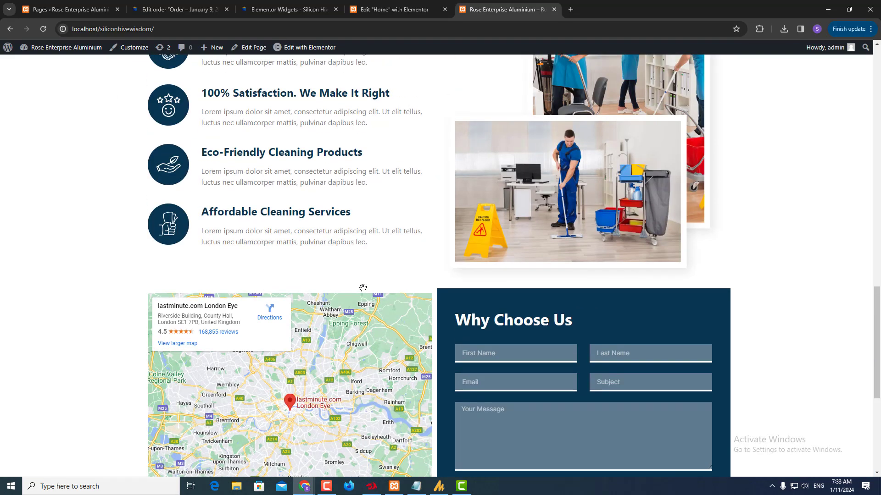
scroll(367, 293, up, 5)
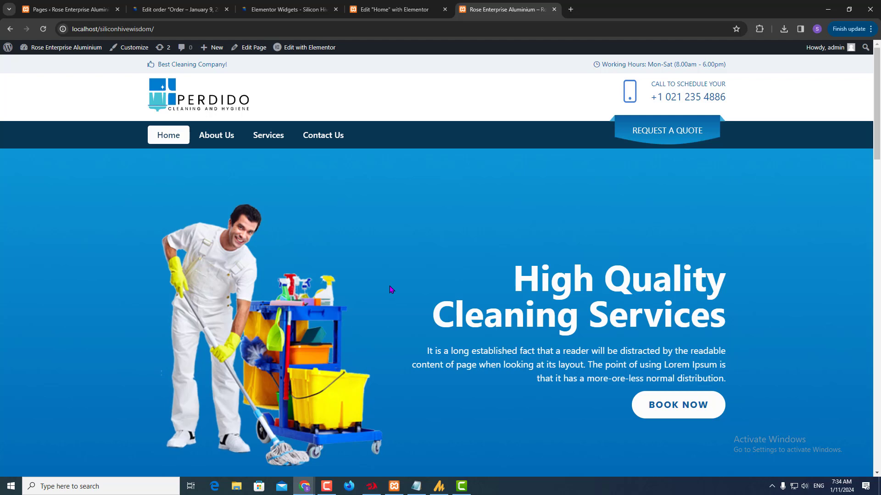
scroll(390, 290, down, 9)
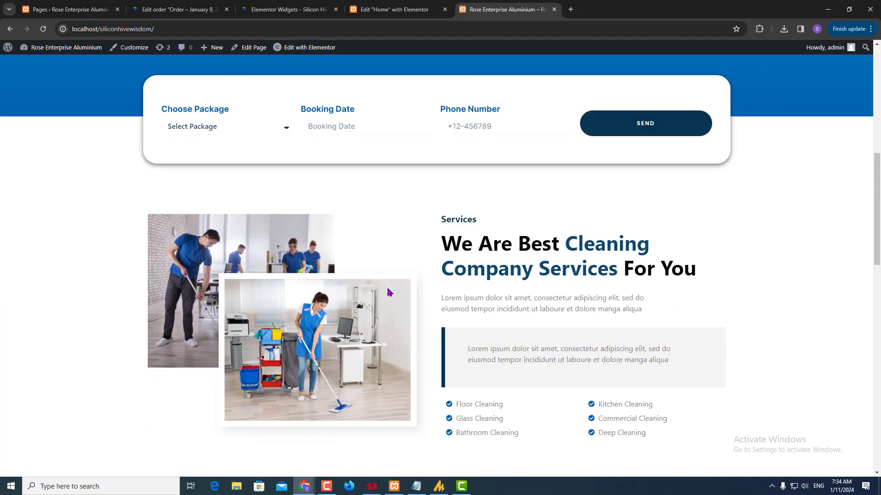
scroll(387, 286, down, 10)
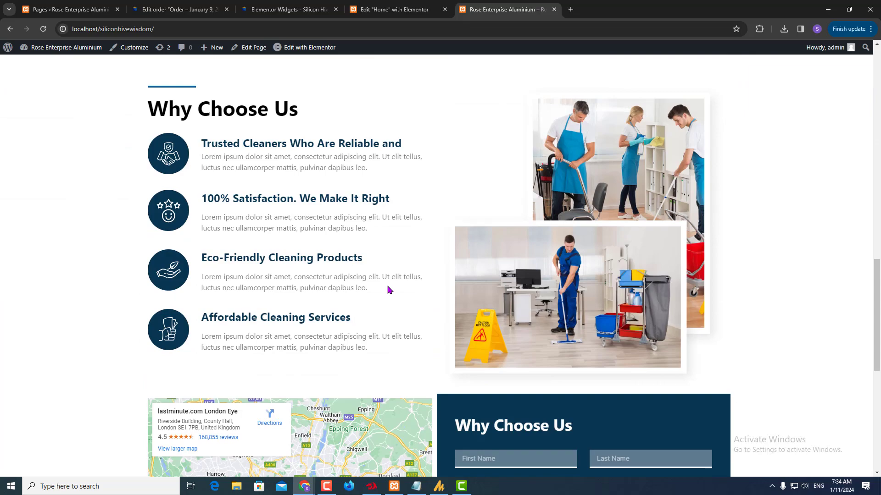